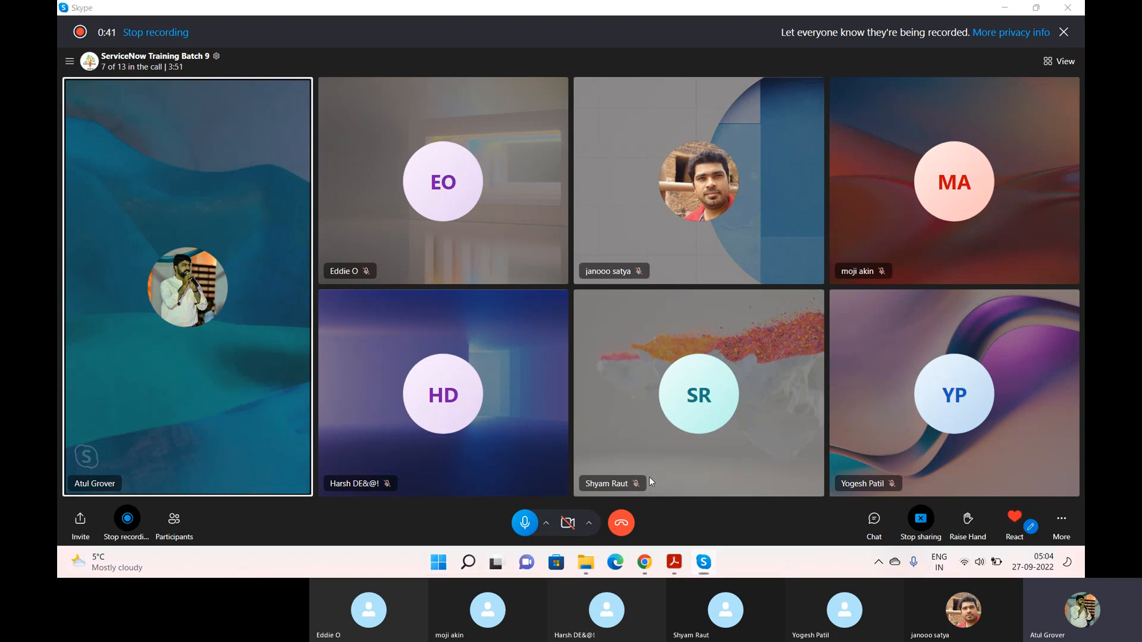
# Step: Open a blank document in Notepad
pyautogui.press('super')
pyautogui.write('not')
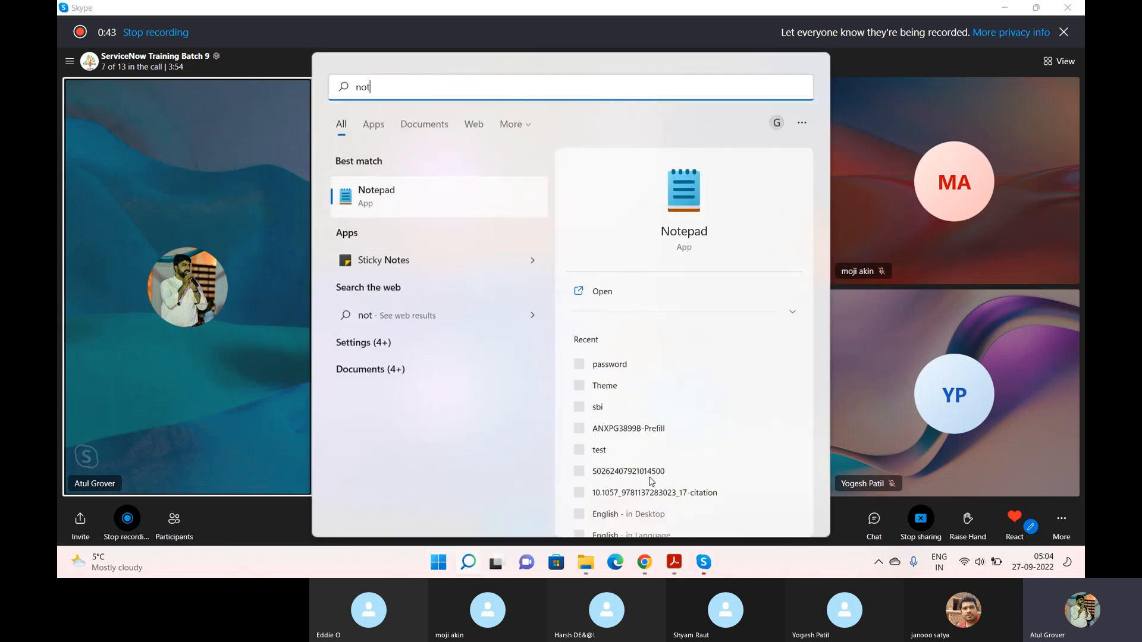
pyautogui.write('e')
pyautogui.press('Return')
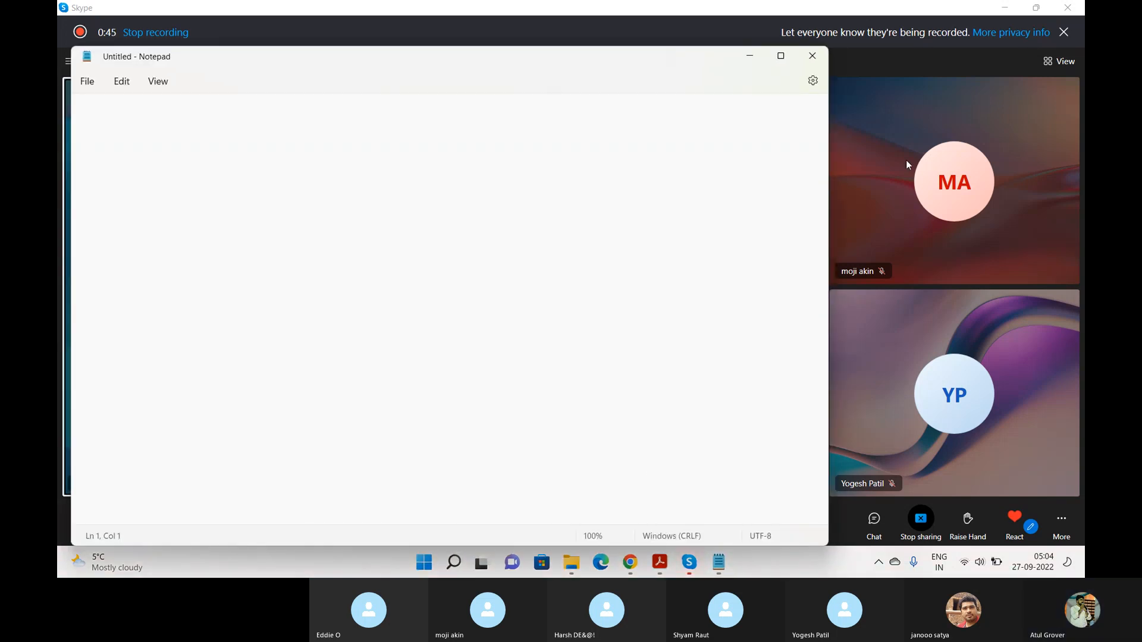
pyautogui.click(837, 99)
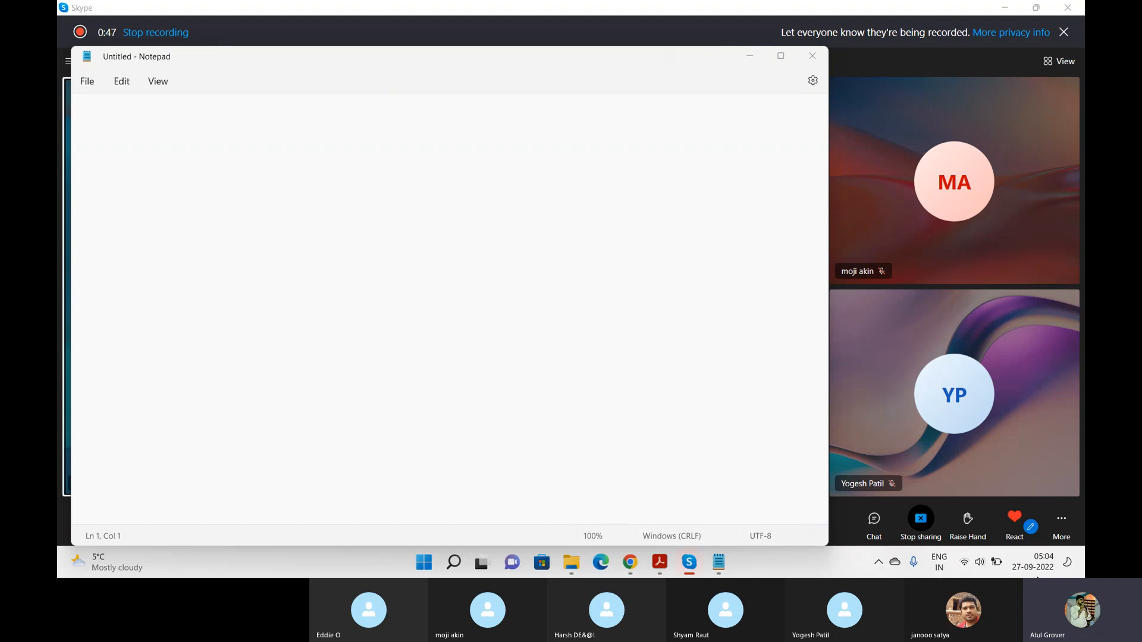
# Step: Write the heading "UI Policy --- Data Policy" on the first line of the note
pyautogui.click(226, 163)
pyautogui.write('U')
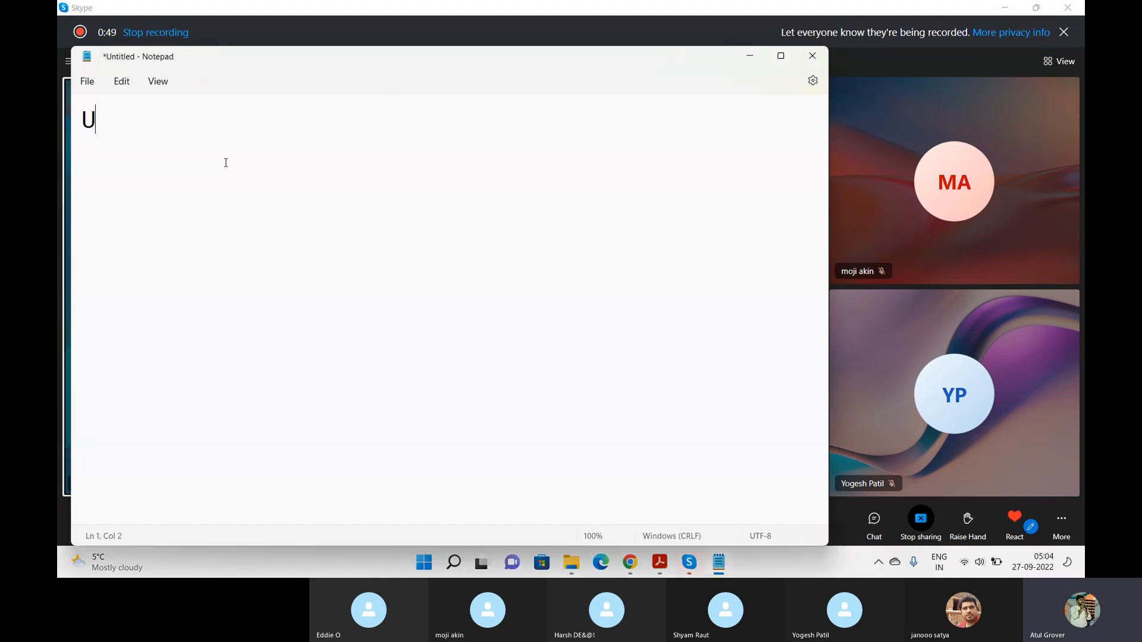
pyautogui.write('I Polict')
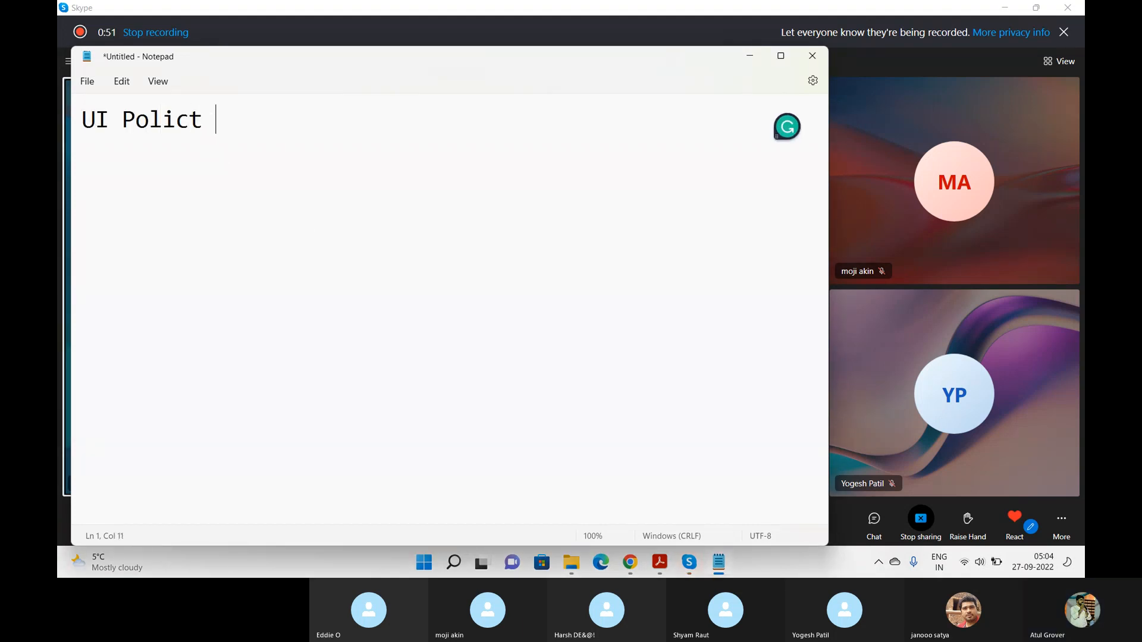
pyautogui.press('BackSpace')
pyautogui.press('BackSpace')
pyautogui.write('y')
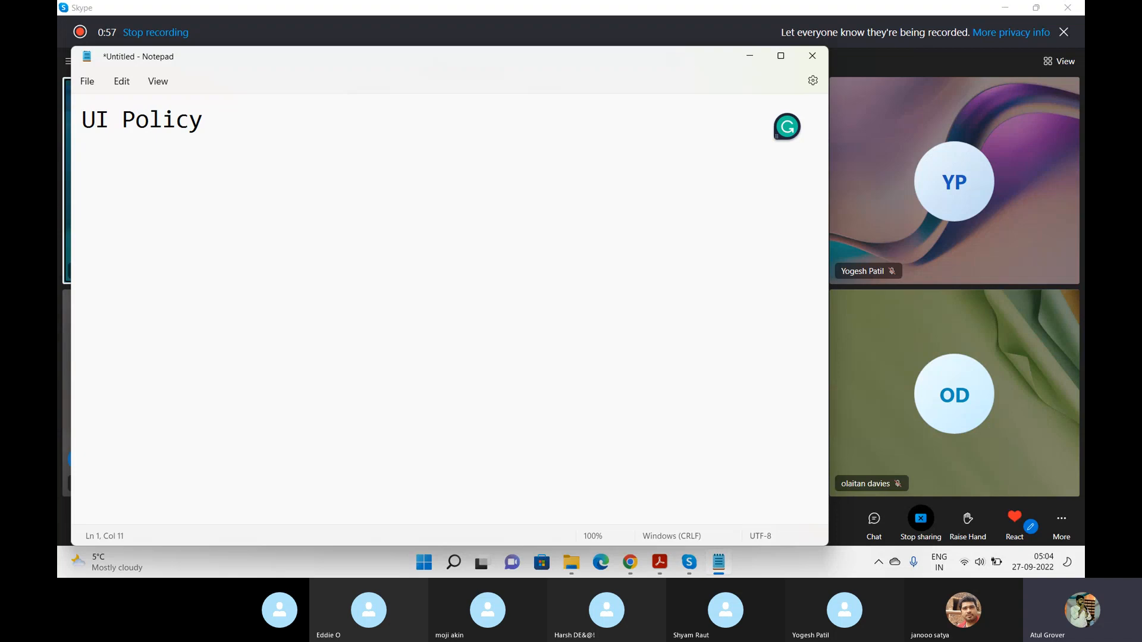
pyautogui.write('--- ata')
pyautogui.press('BackSpace')
pyautogui.press('BackSpace')
pyautogui.press('BackSpace')
pyautogui.press('BackSpace')
pyautogui.write('Data Polu')
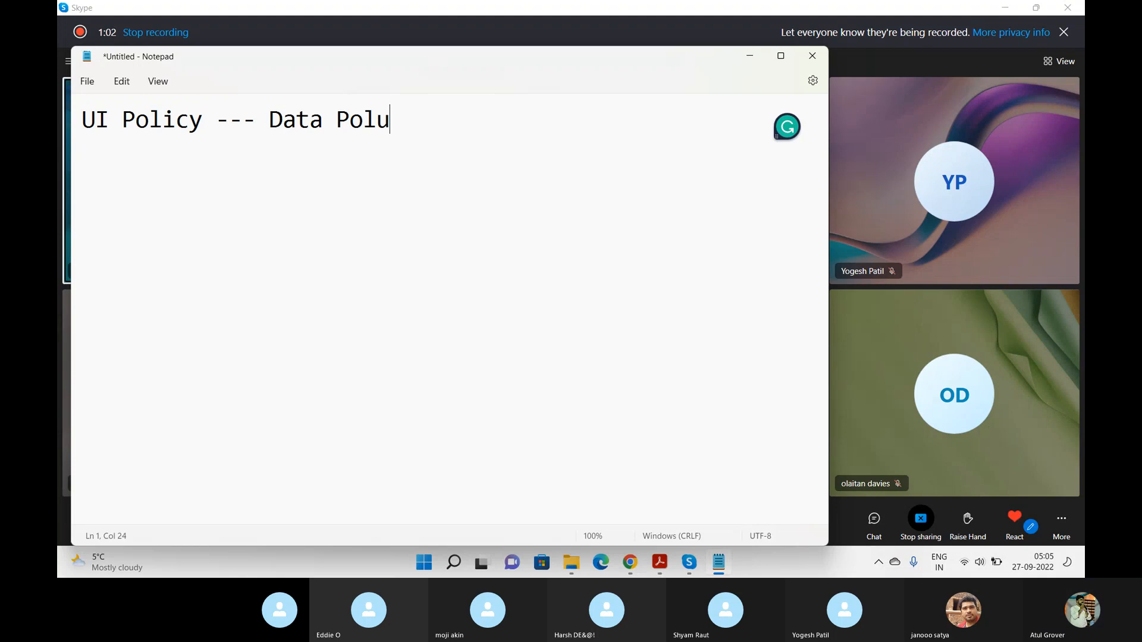
pyautogui.press('BackSpace')
pyautogui.write('icy')
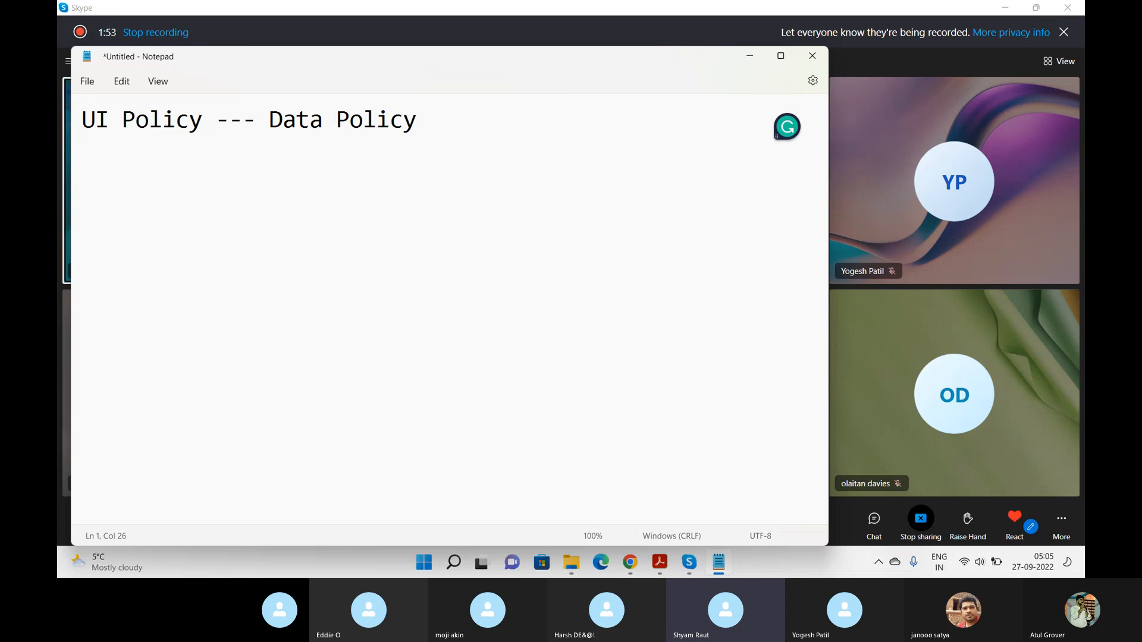
# Step: Switch to the ServiceNow instance in Chrome, find the Incident application and open a form for creating a new incident
pyautogui.hotkey('alt', 'Tab')
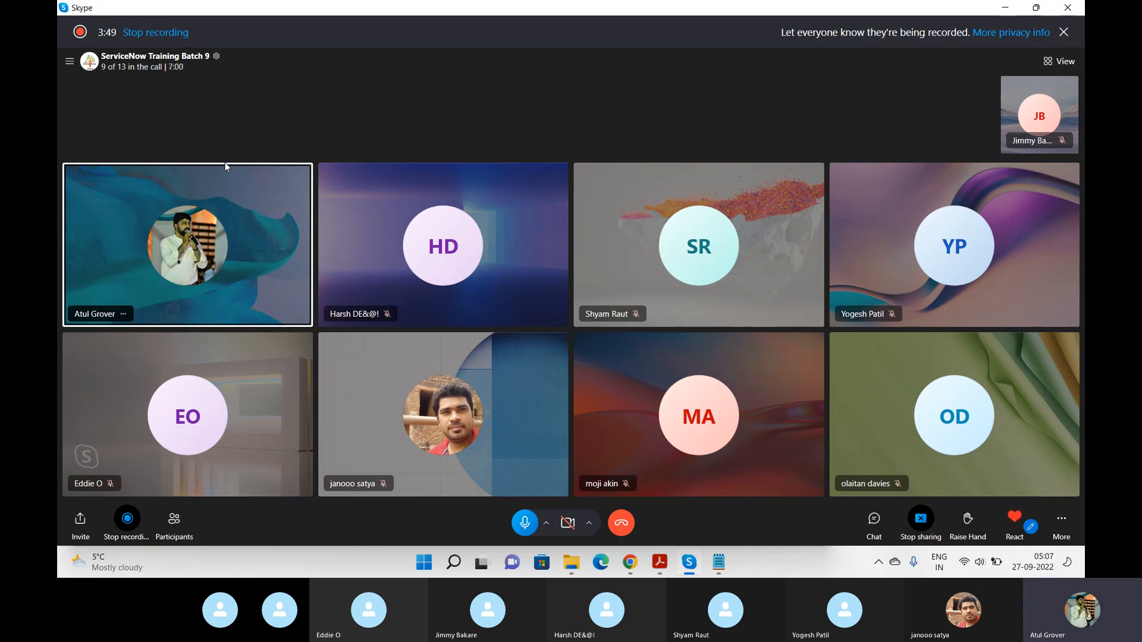
pyautogui.hotkey('alt', 'Tab')
pyautogui.hotkey('alt', 'Tab')
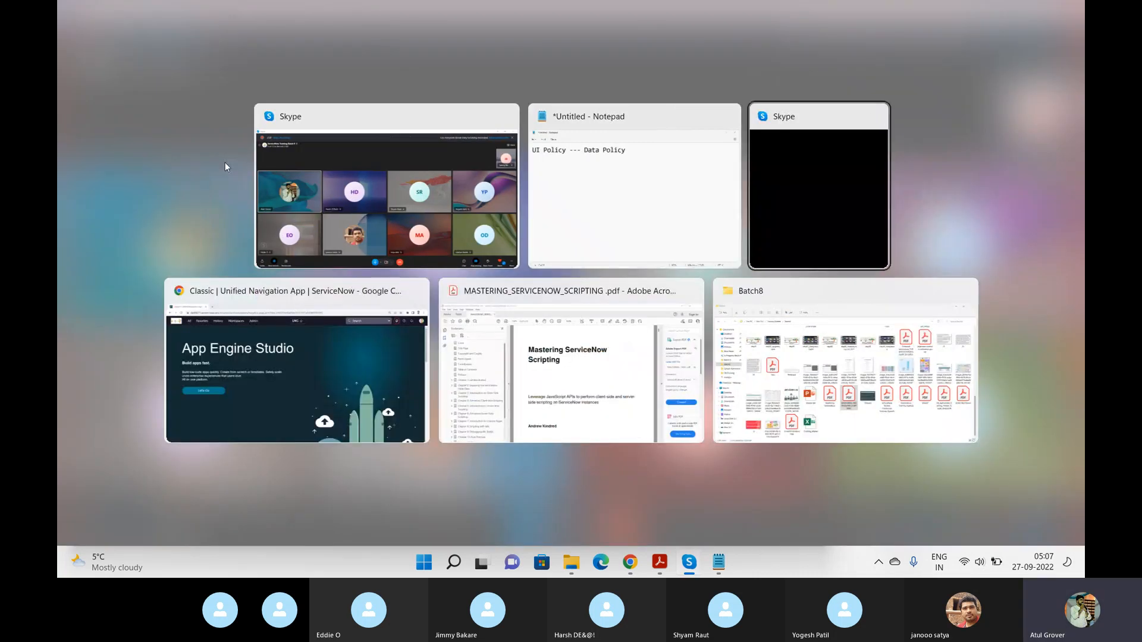
pyautogui.hotkey('alt', 'Tab')
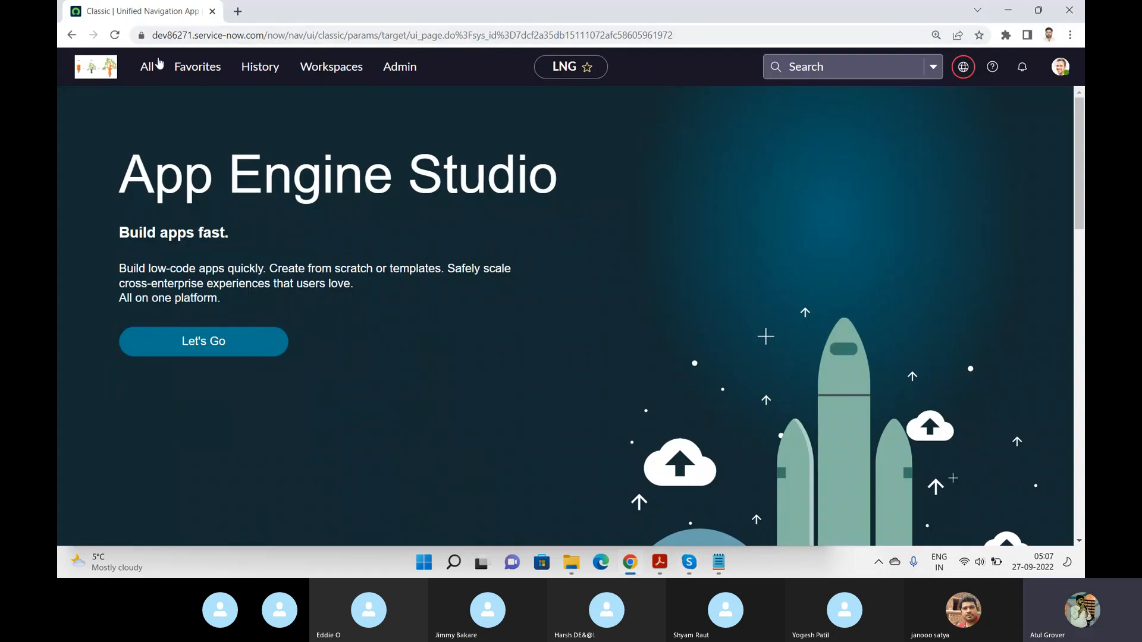
pyautogui.click(147, 66)
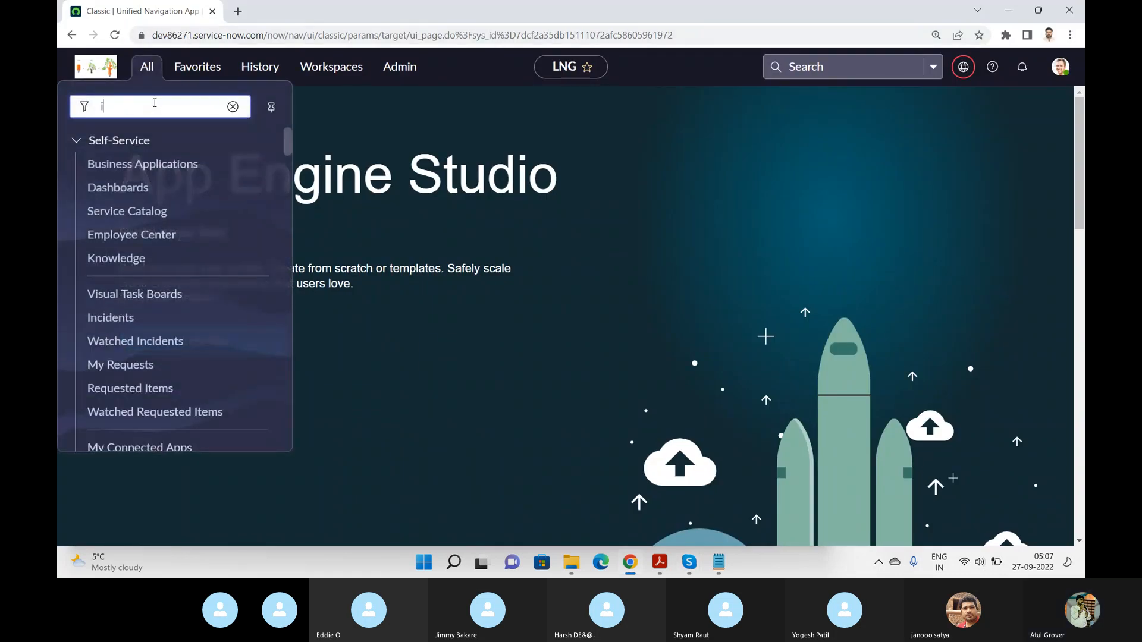
pyautogui.write('incid')
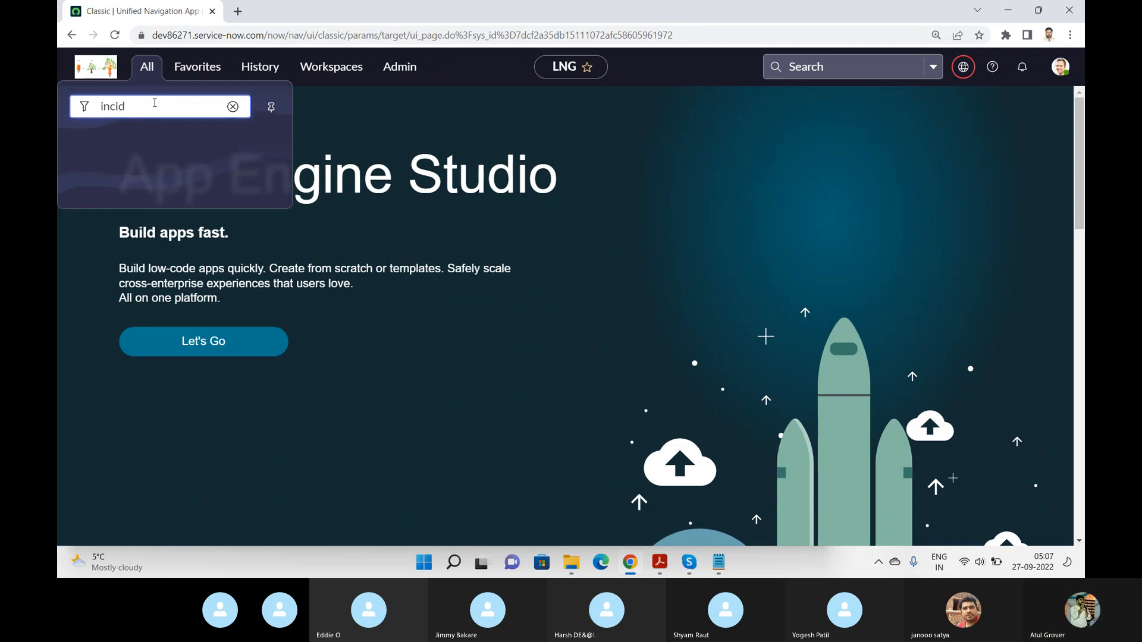
pyautogui.write('ent')
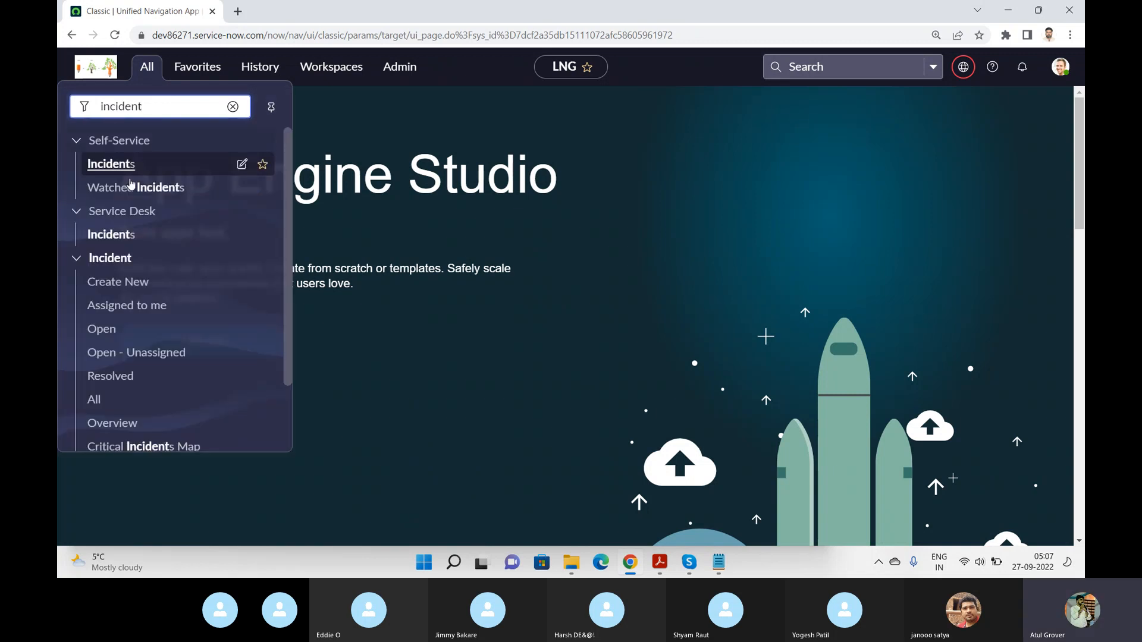
pyautogui.click(118, 282)
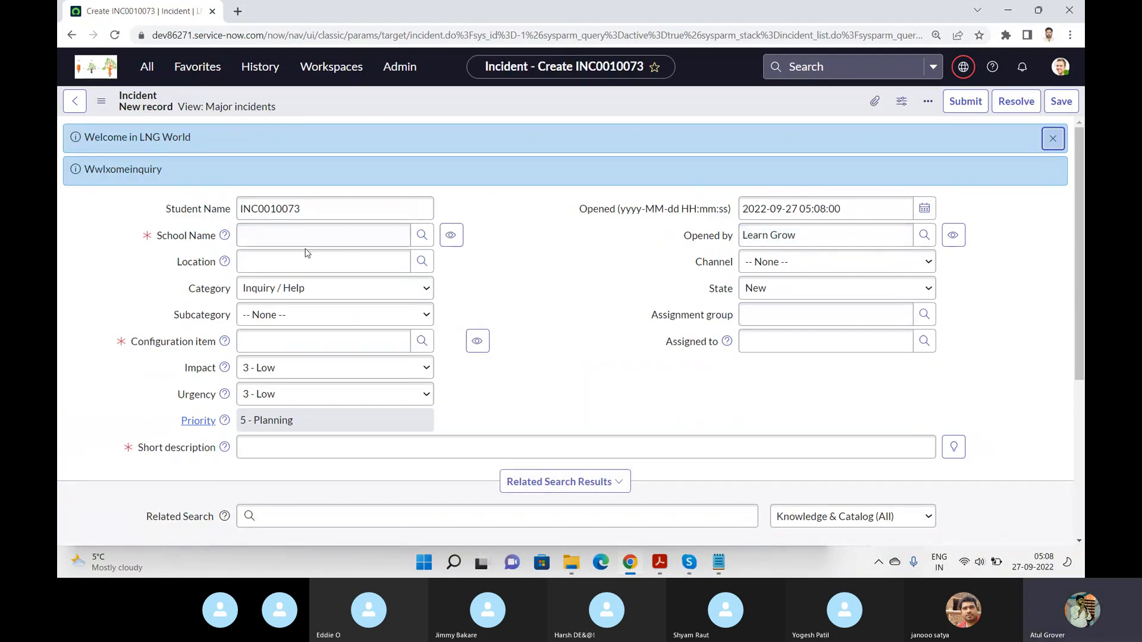
# Step: Examine the Location, Configuration item, Assignment group and Channel fields on the new incident form
pyautogui.click(304, 266)
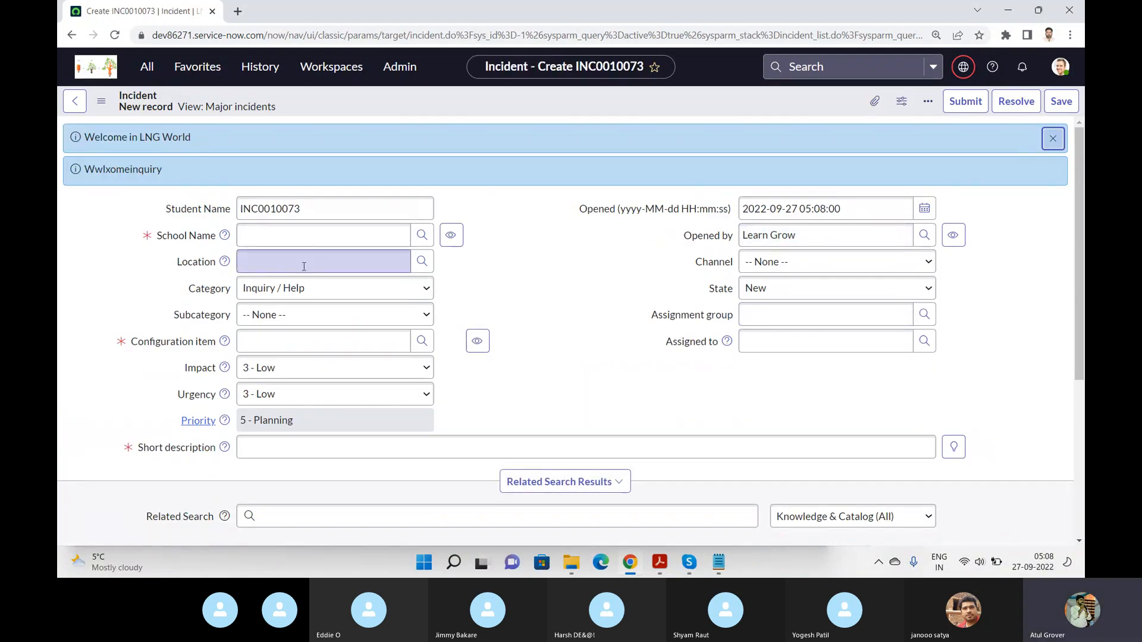
pyautogui.click(309, 333)
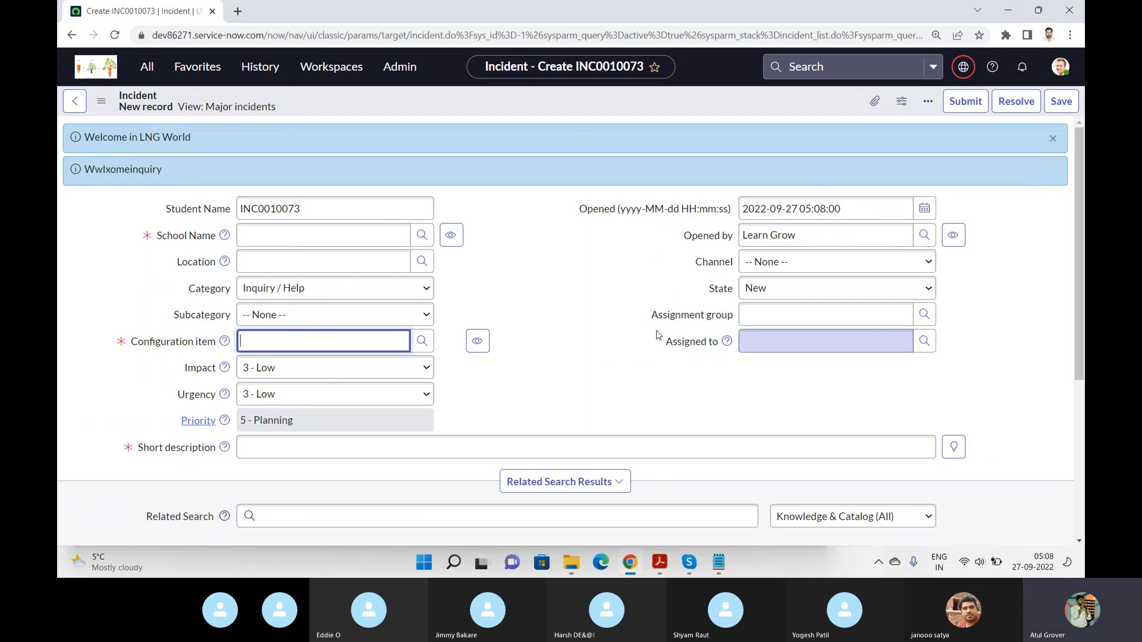
pyautogui.click(774, 313)
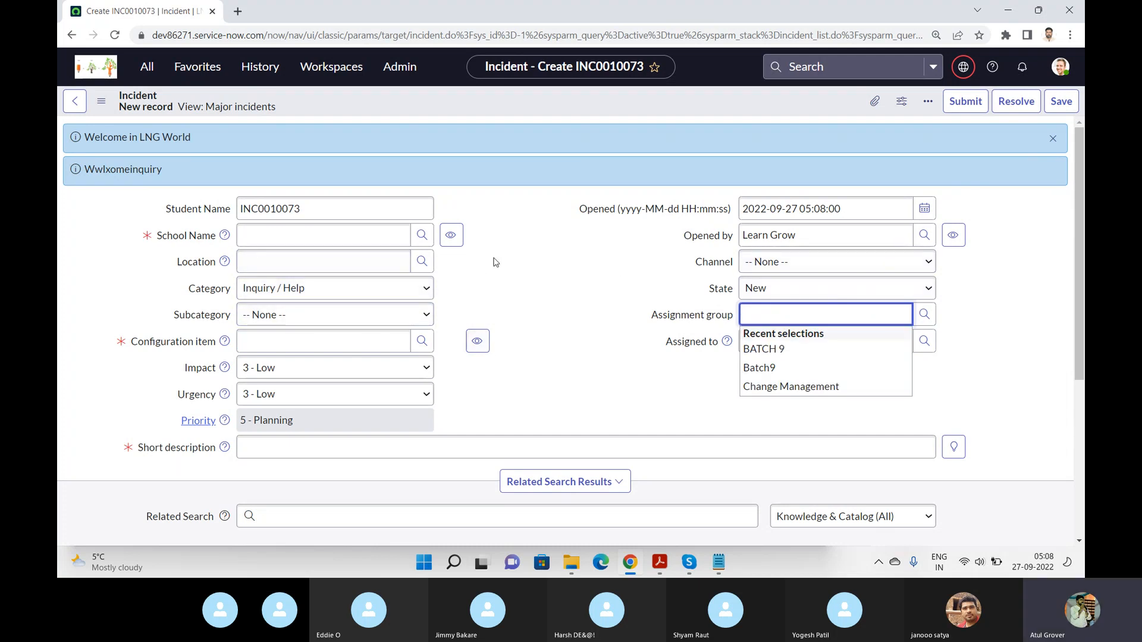
pyautogui.click(769, 266)
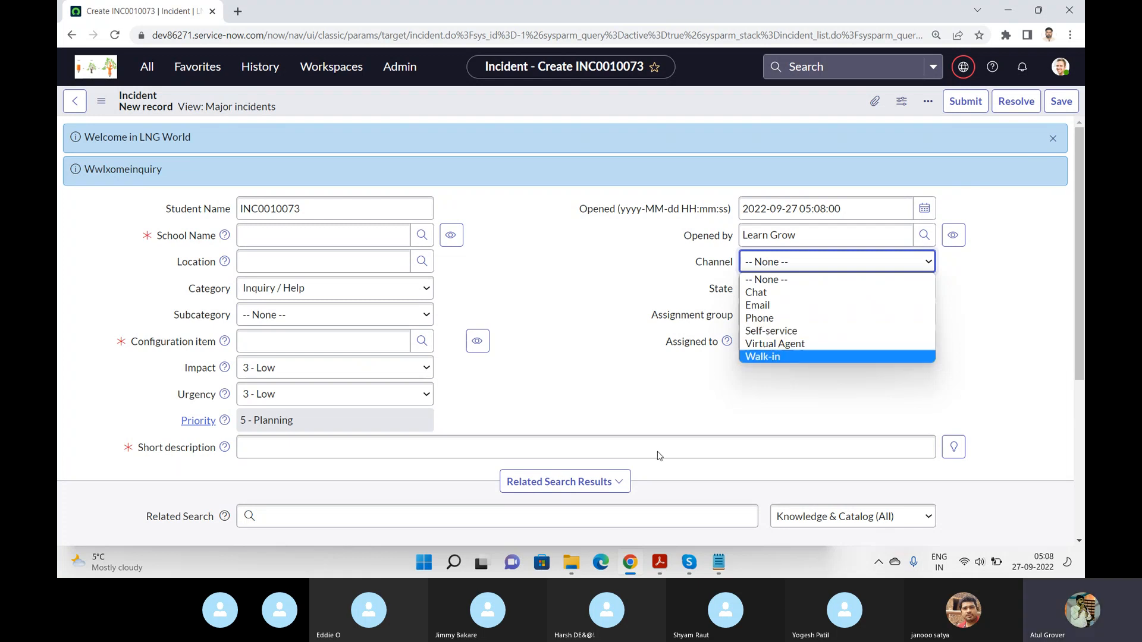
# Step: Switch to Notepad and add the header line "Name Emailid" below the heading, leaving two blank lines between them
pyautogui.click(718, 562)
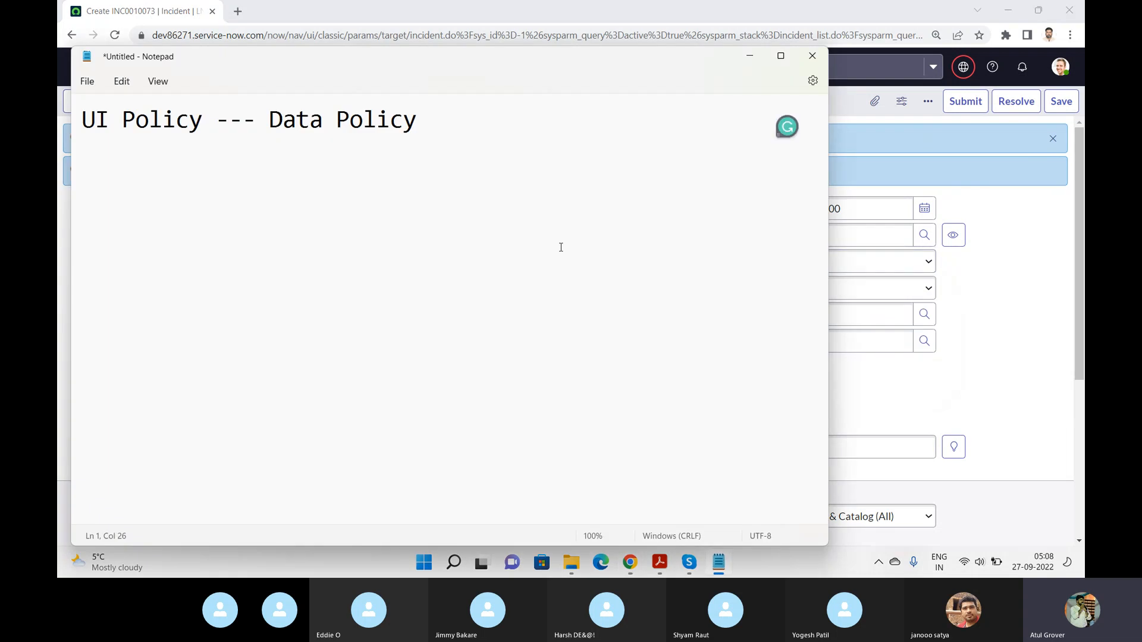
pyautogui.press('Return')
pyautogui.press('Return')
pyautogui.press('Return')
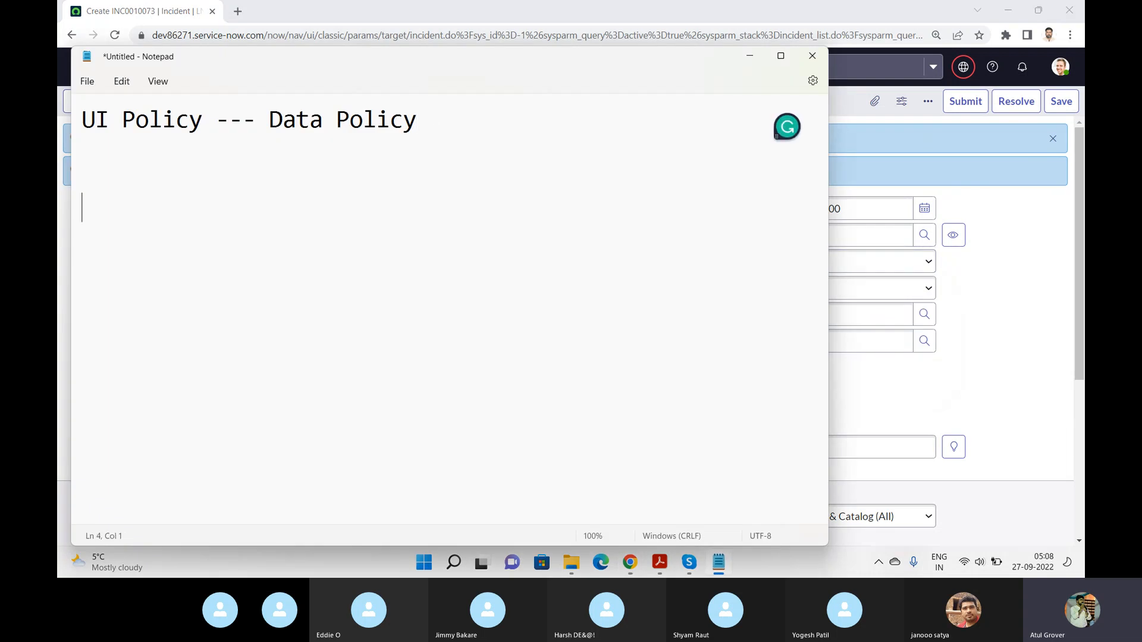
pyautogui.write('Name Emailif')
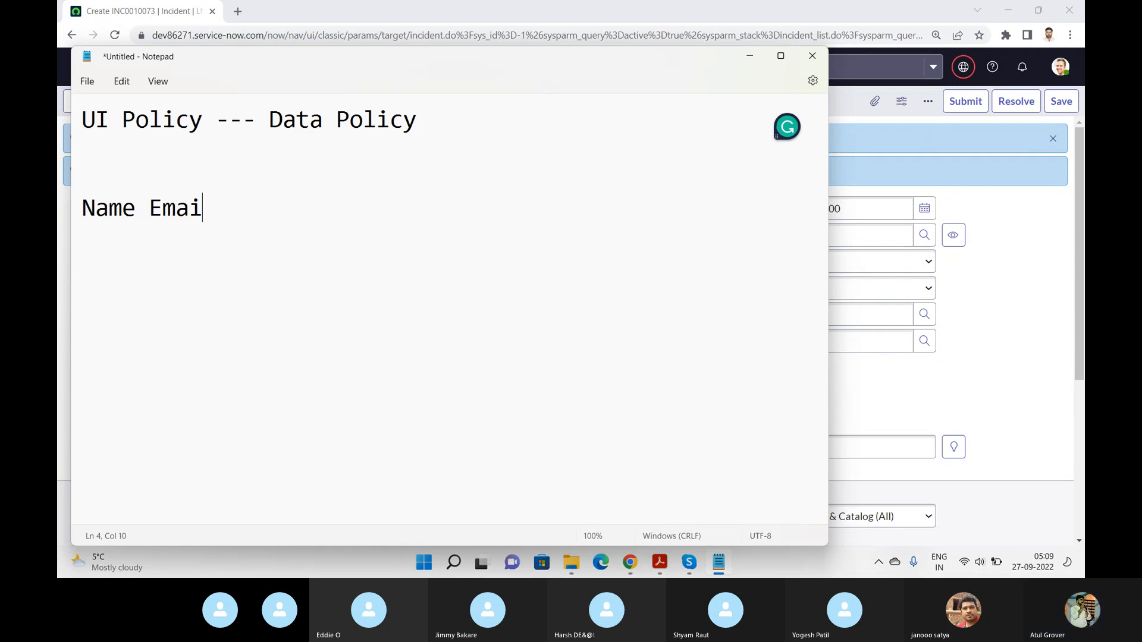
pyautogui.press('BackSpace')
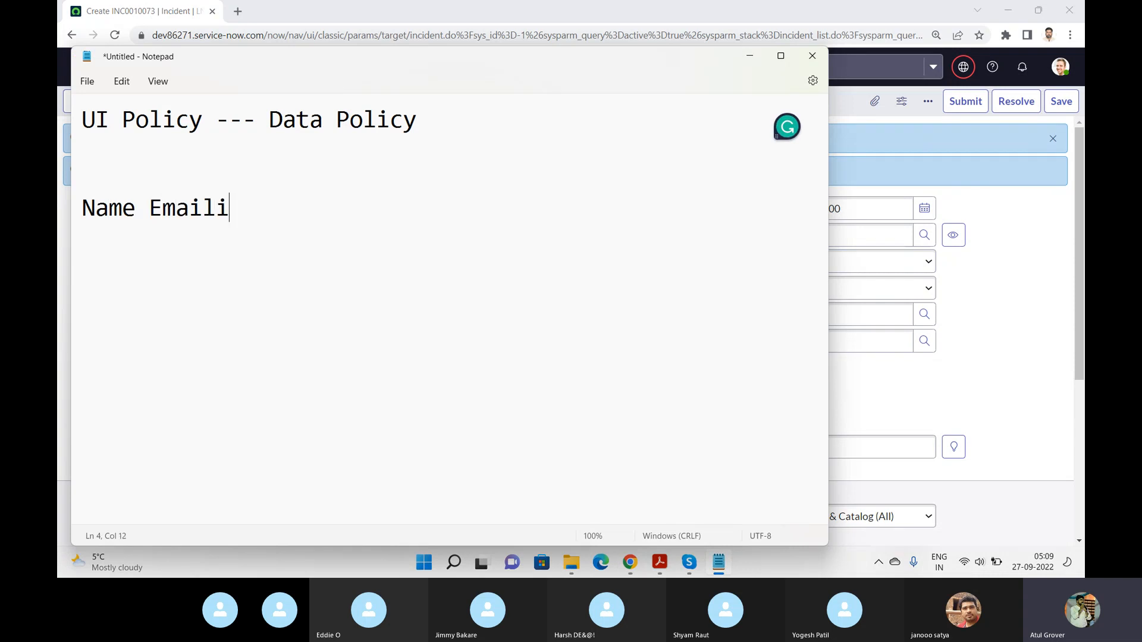
pyautogui.write('d')
pyautogui.press('Return')
# Step: Add a sample record under the header line with a first name and a made-up e-mail address
pyautogui.write('Atul ')
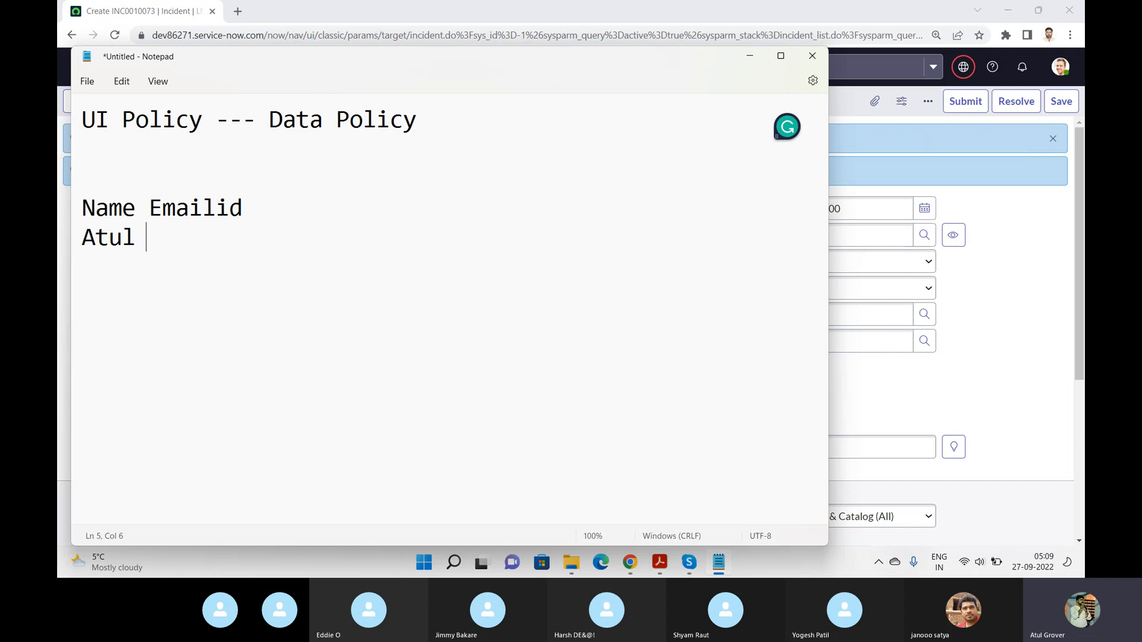
pyautogui.write('78445123')
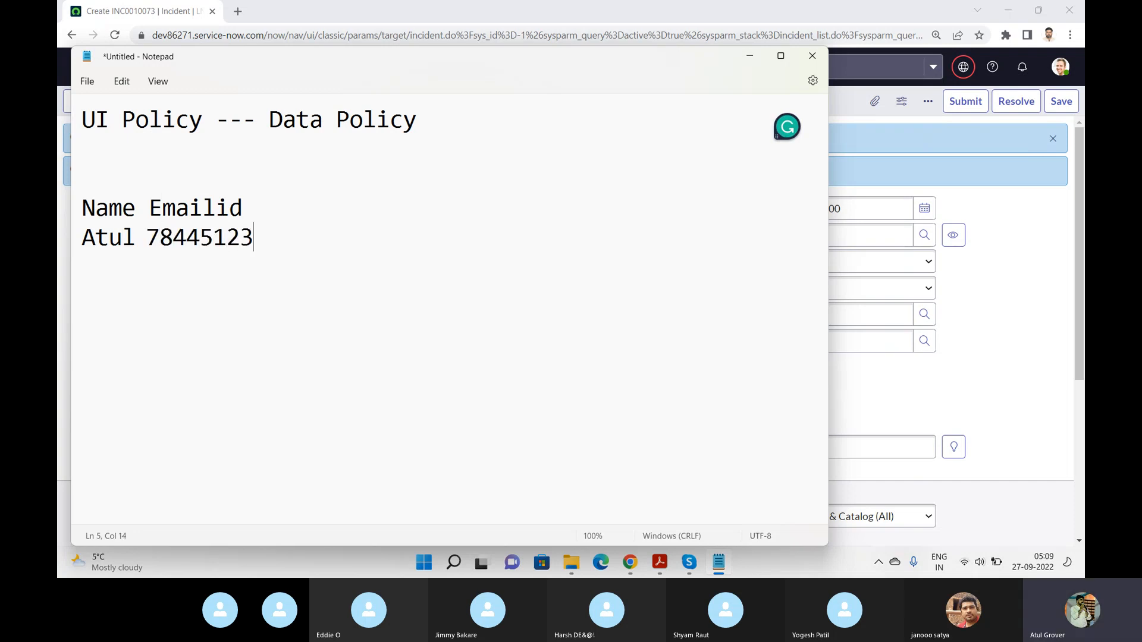
pyautogui.moveTo(271, 230); pyautogui.dragTo(145, 230)
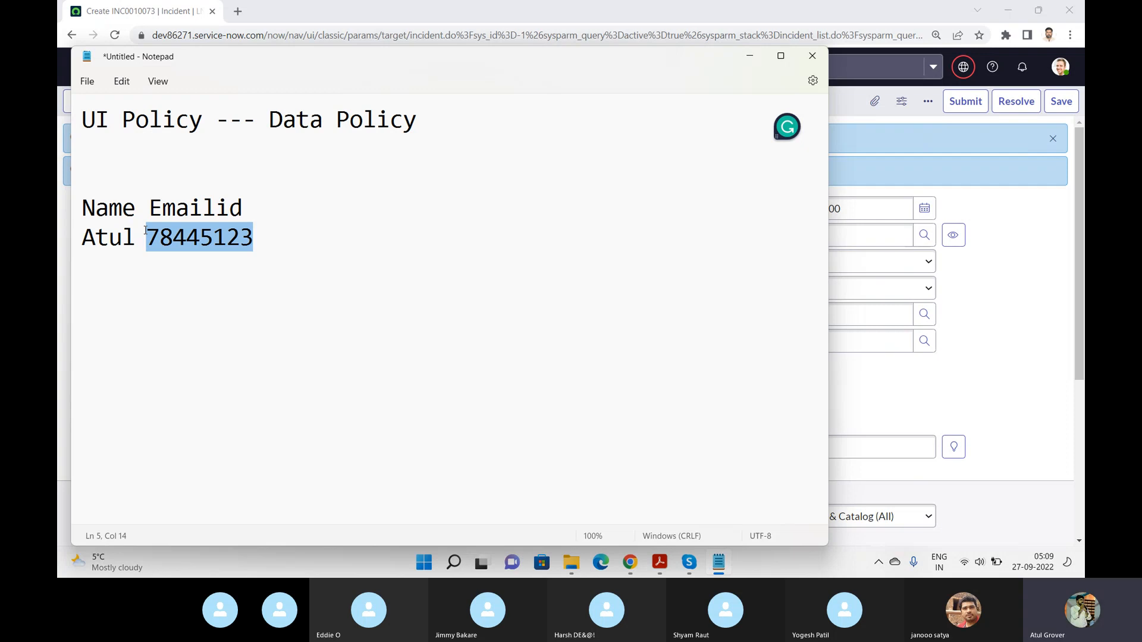
pyautogui.press('End')
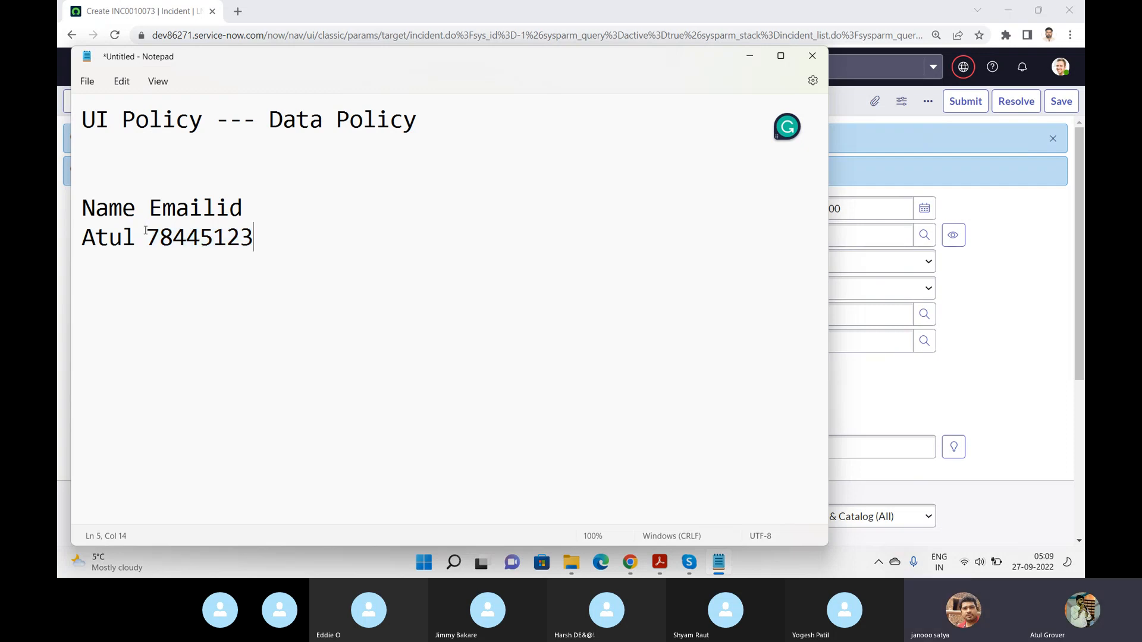
pyautogui.write('@')
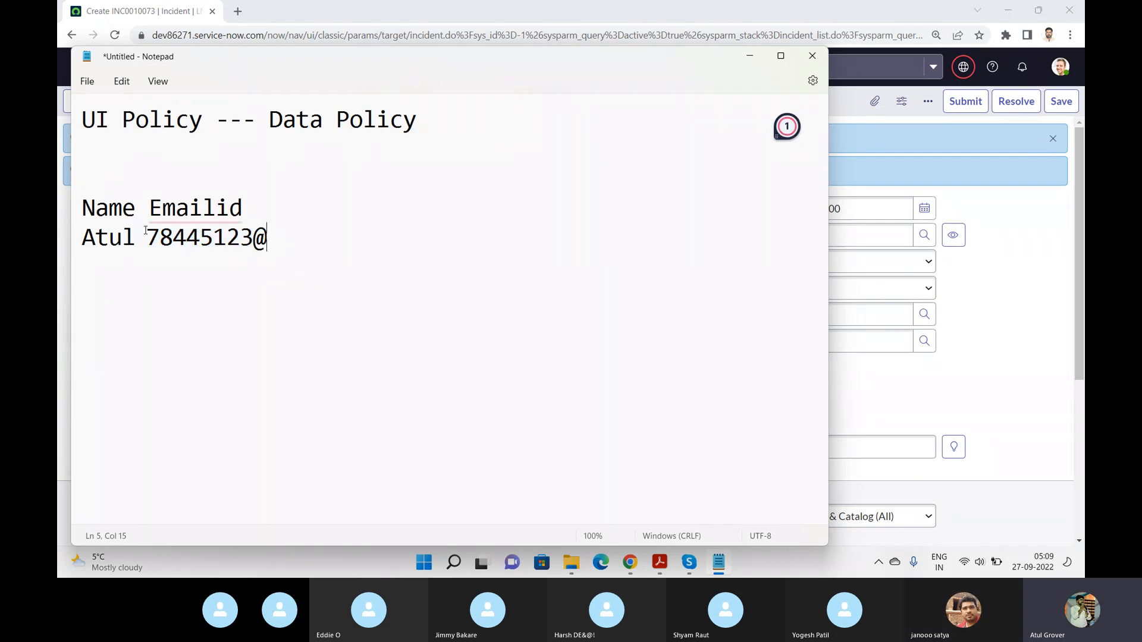
pyautogui.write('.com')
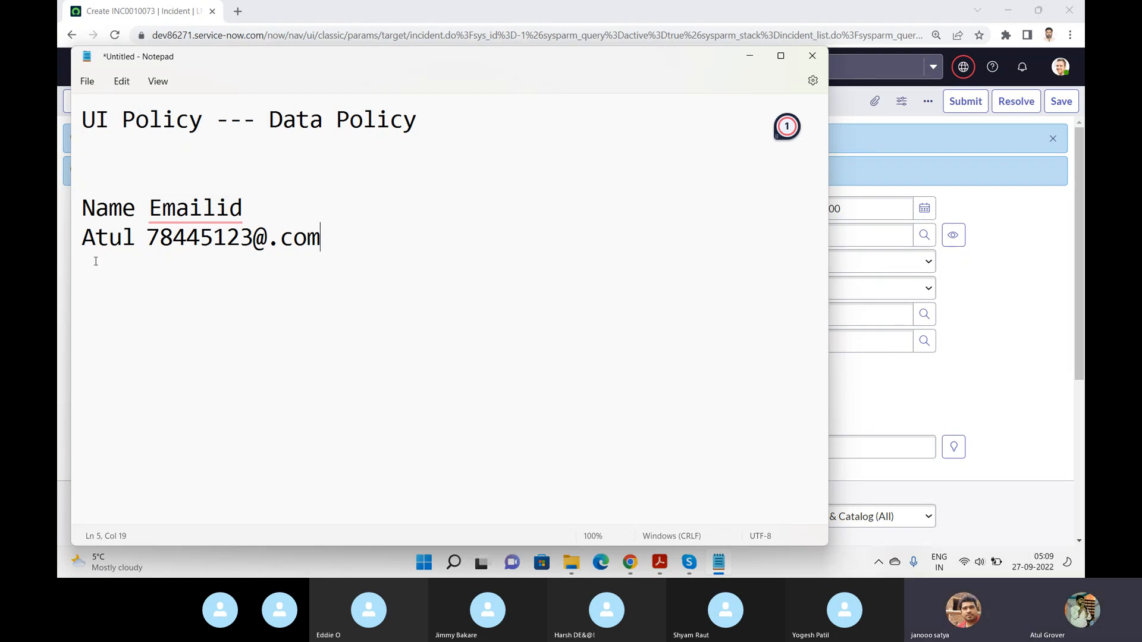
pyautogui.moveTo(306, 238); pyautogui.dragTo(159, 235)
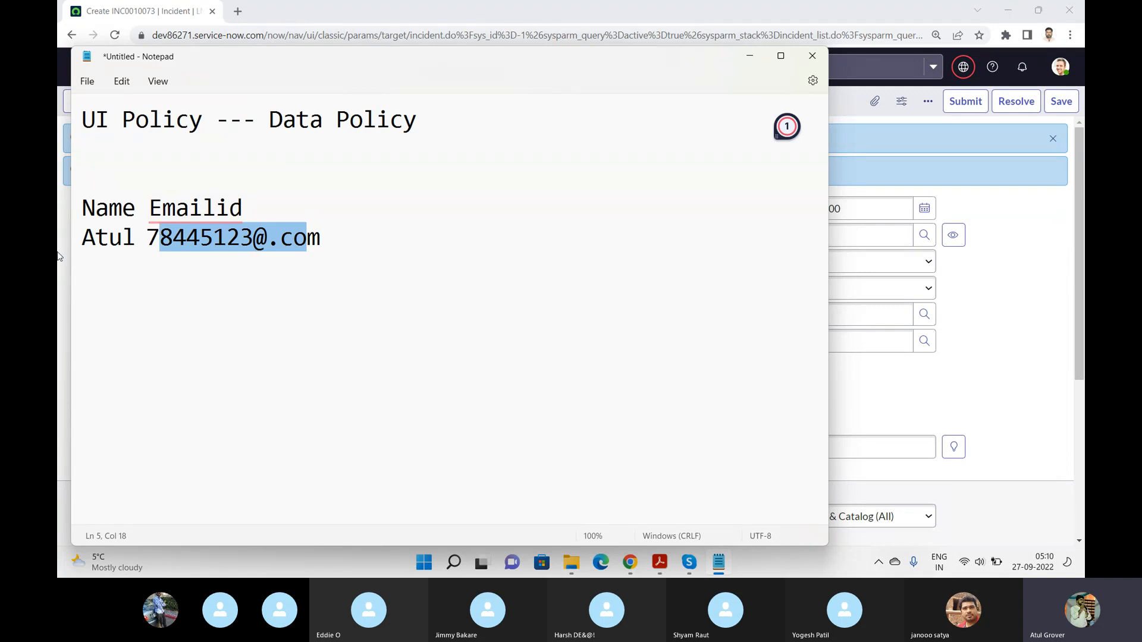
pyautogui.doubleClick(201, 236)
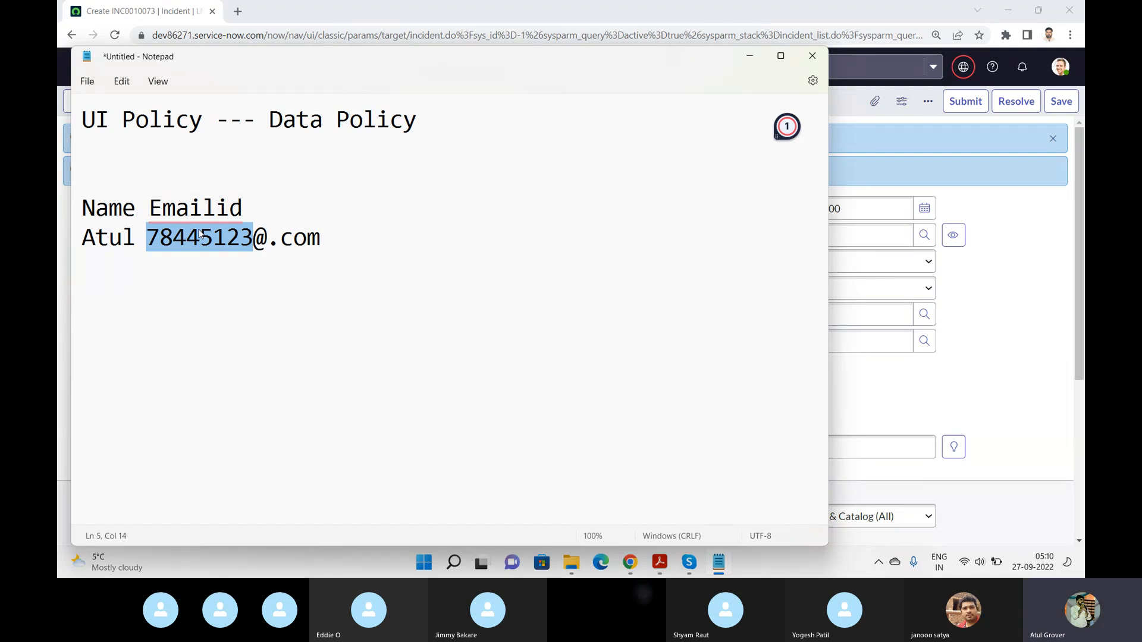
pyautogui.click(122, 143)
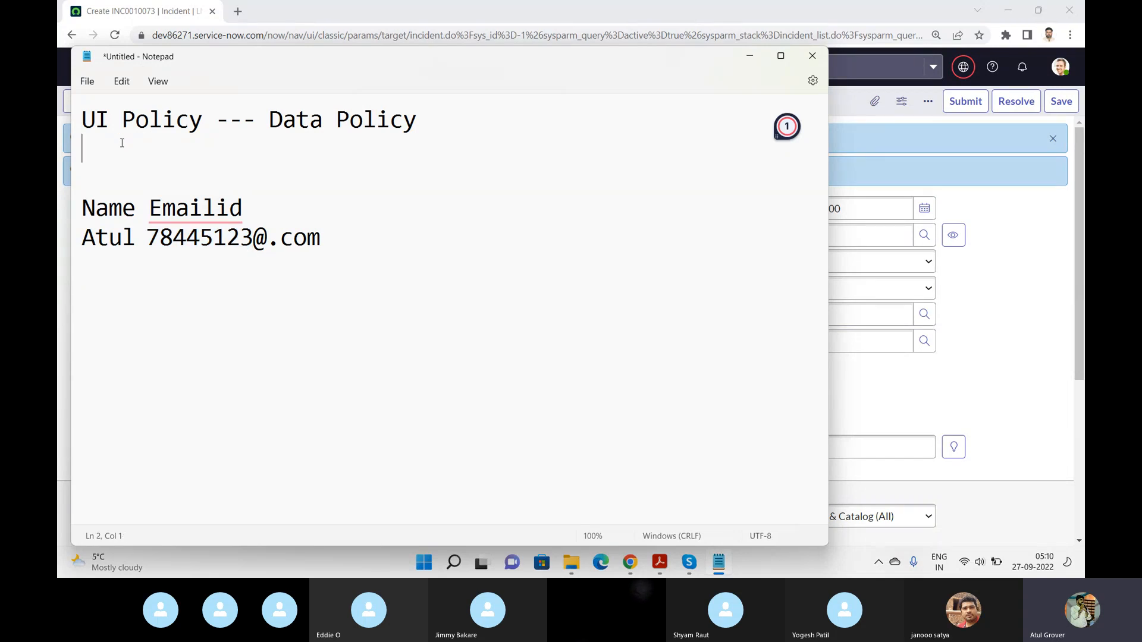
# Step: Return to the new incident form in Chrome and set its State to On Hold
pyautogui.click(1013, 278)
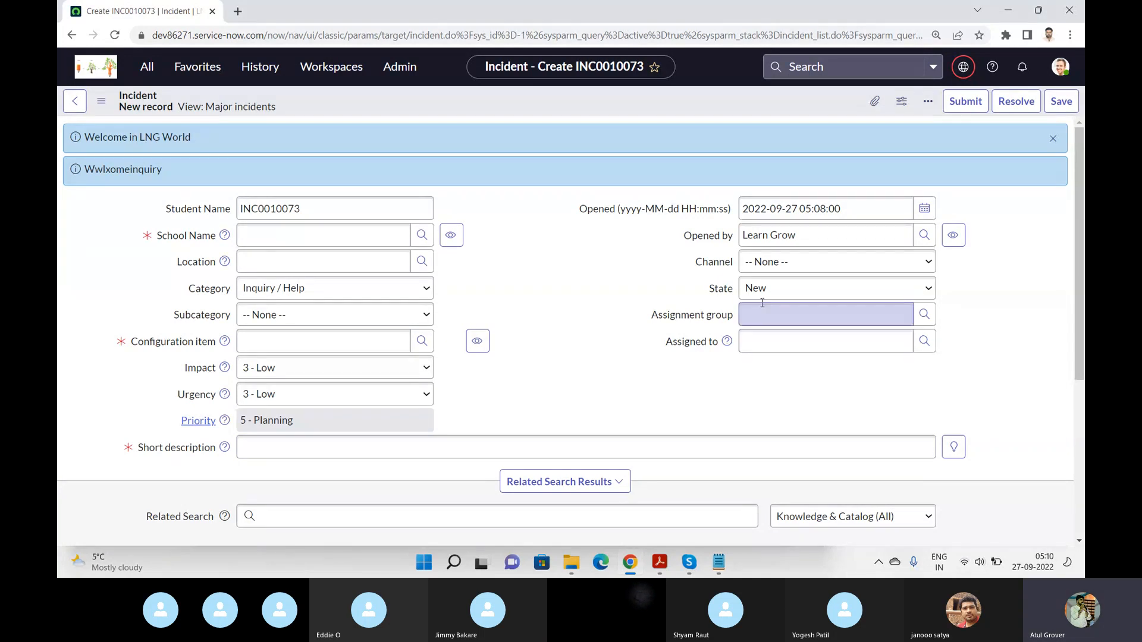
pyautogui.click(784, 292)
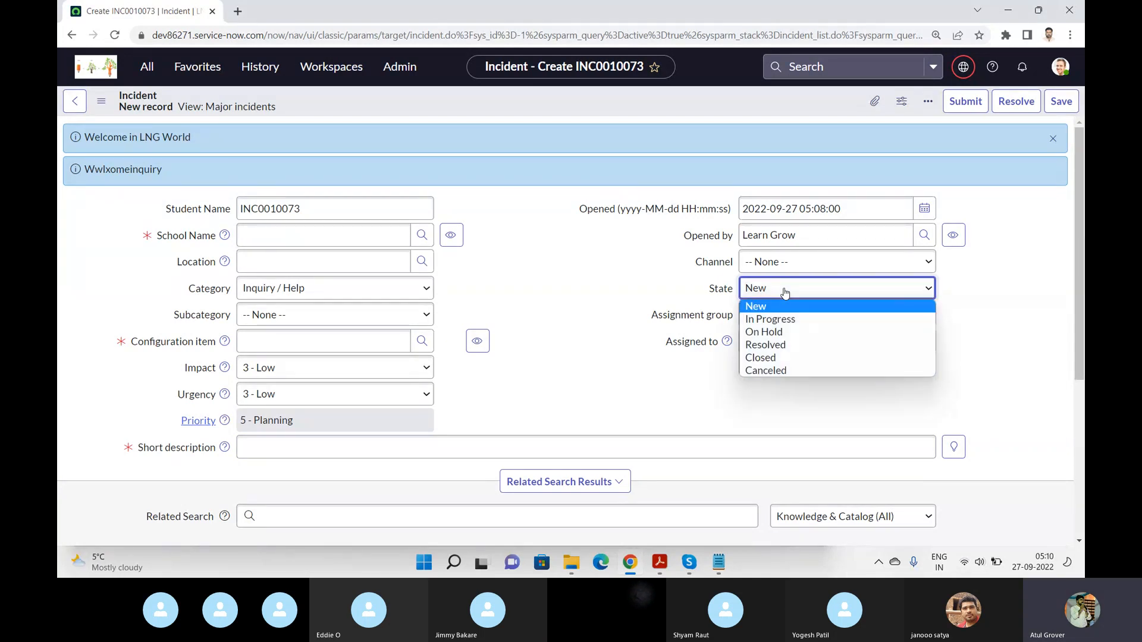
pyautogui.click(778, 332)
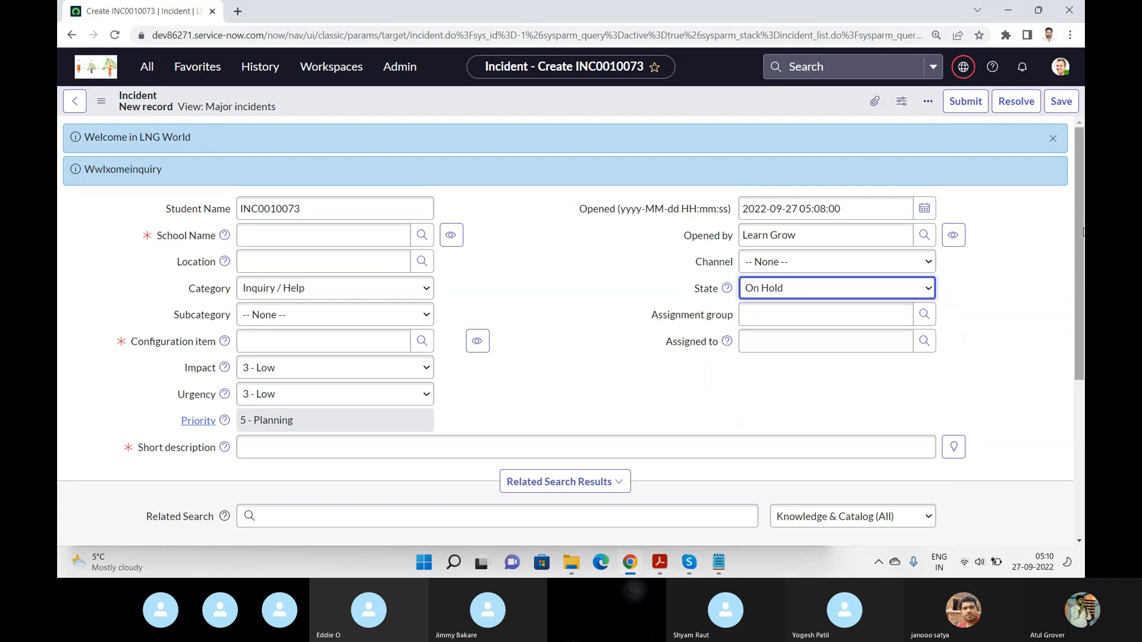
# Step: Switch to Notepad and add the lines "Man", "Read" and "Visible/ Hidden" directly below the UI Policy and Data Policy heading
pyautogui.scroll(-1, 1078, 238)
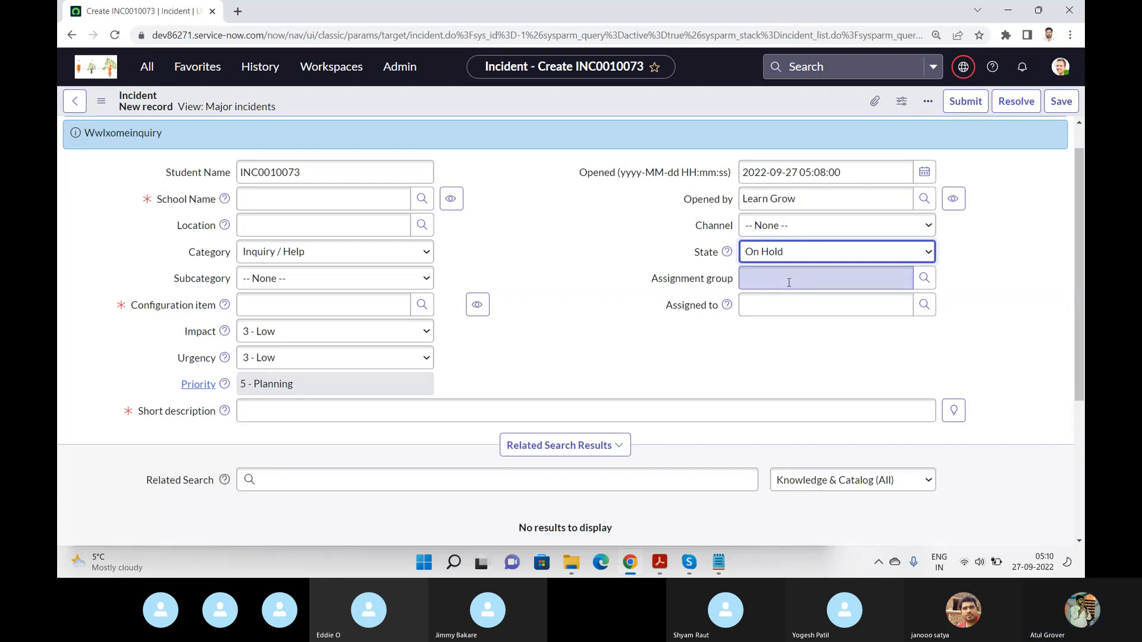
pyautogui.hotkey('alt', 'Tab')
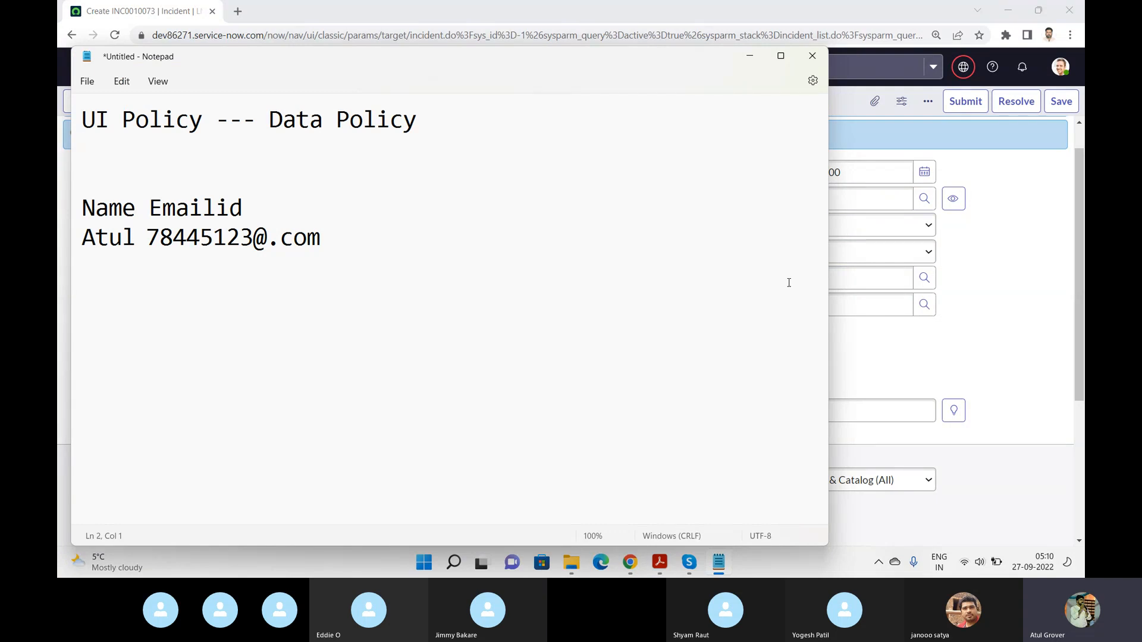
pyautogui.write('Mand')
pyautogui.press('BackSpace')
pyautogui.press('Return')
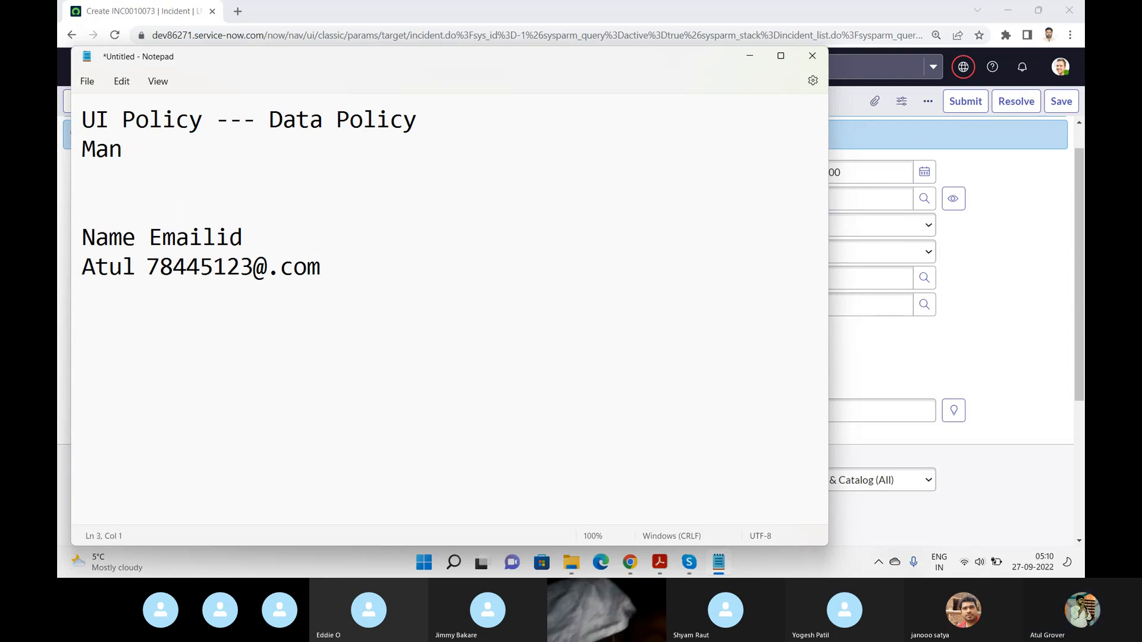
pyautogui.write('Read')
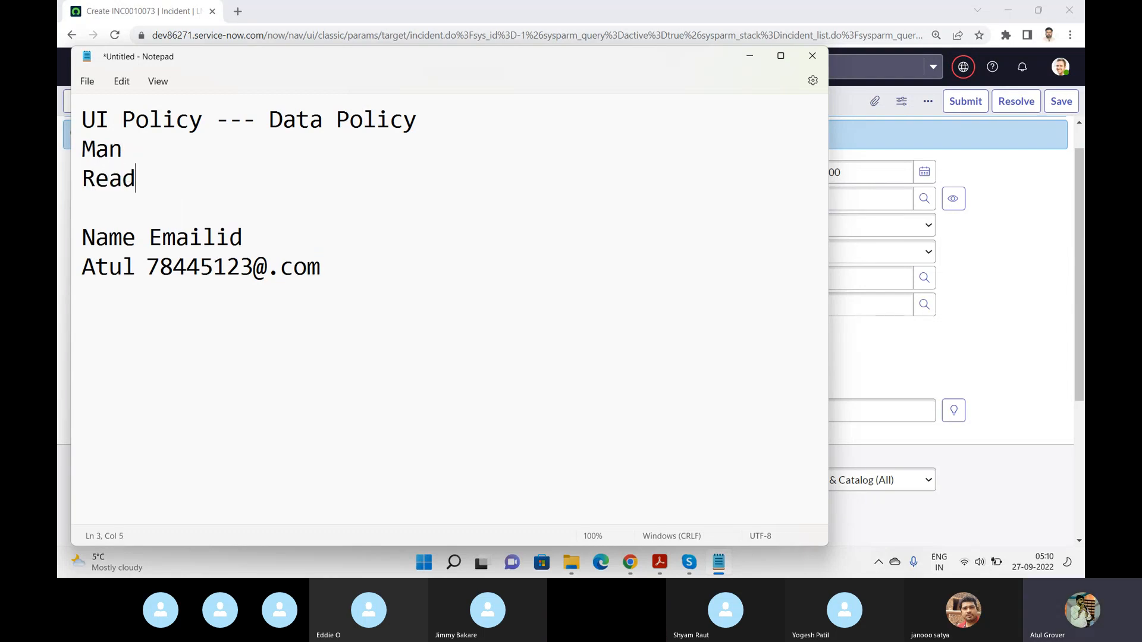
pyautogui.press('Return')
pyautogui.write('Visible/ ')
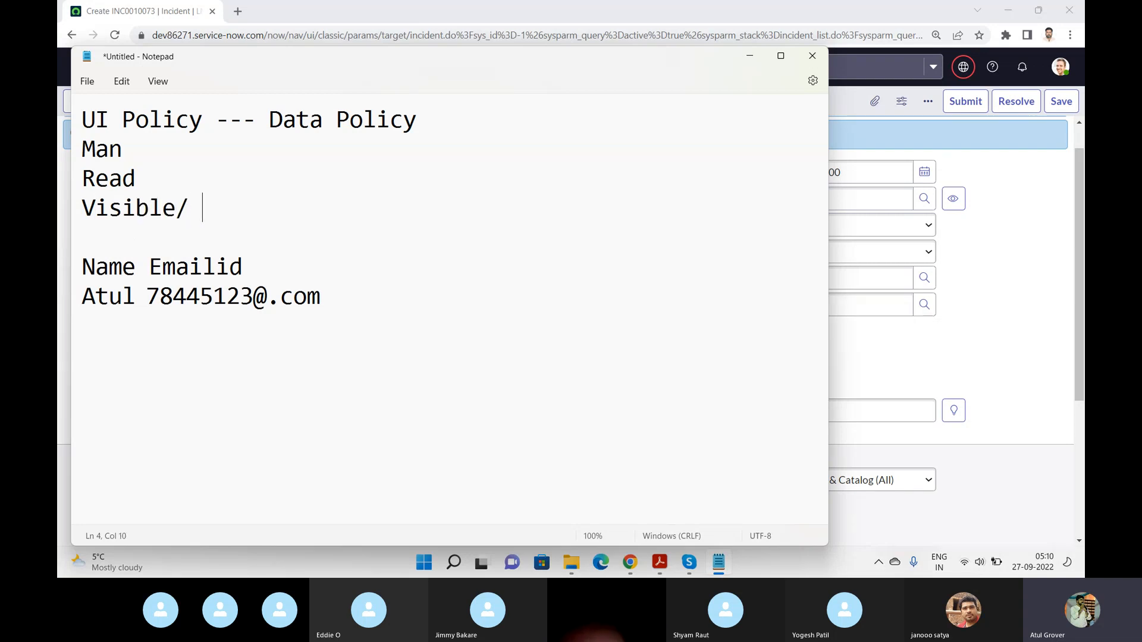
pyautogui.write('Hidden')
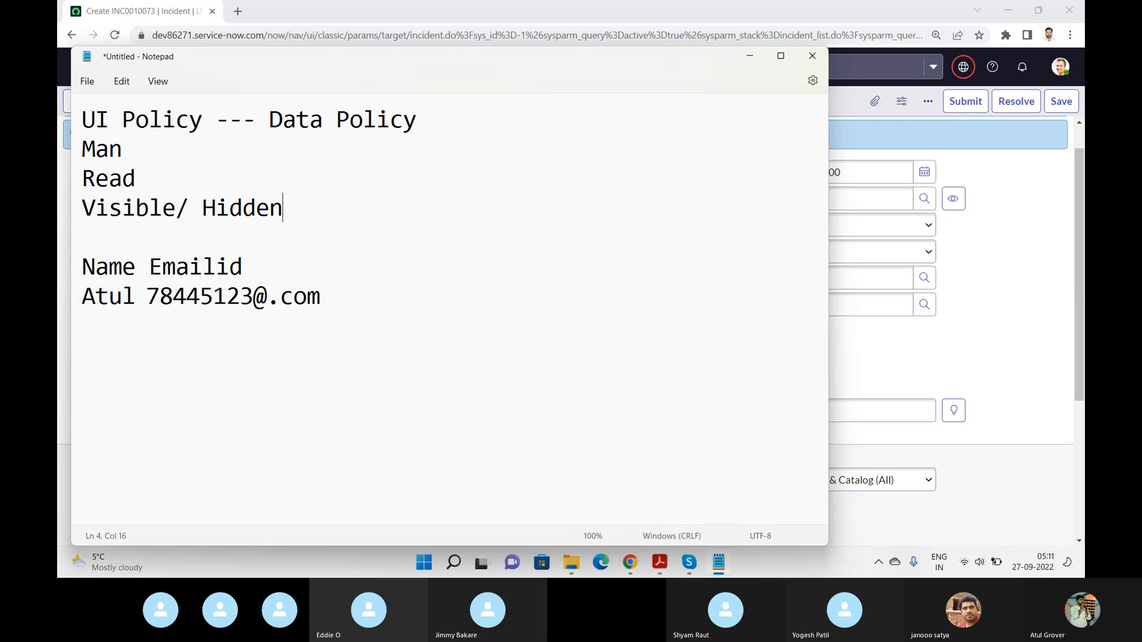
# Step: Return to the incident form in Chrome and open the list of Resolved incidents, leaving the new record without saving
pyautogui.hotkey('alt', 'Tab')
pyautogui.press('Tab')
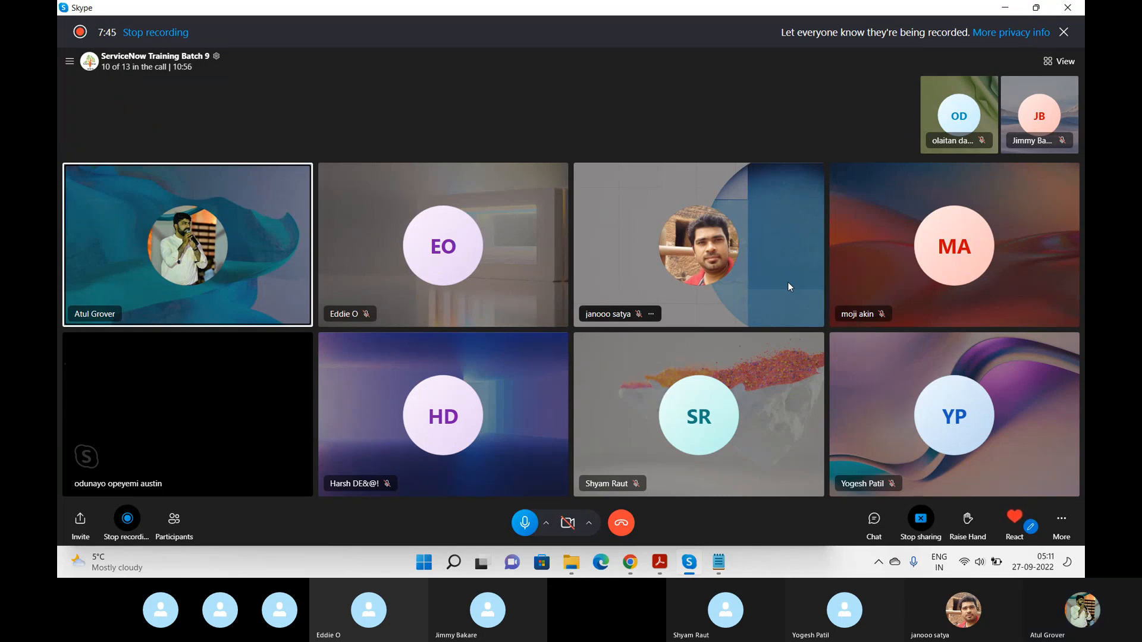
pyautogui.hotkey('alt', 'Tab')
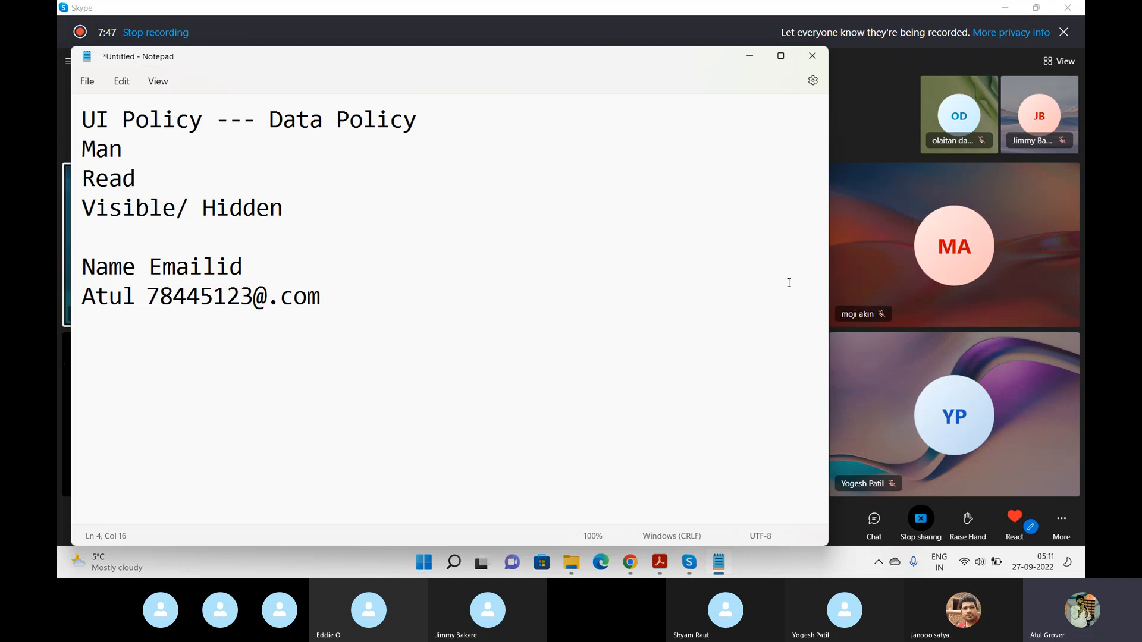
pyautogui.hotkey('alt', 'Tab')
pyautogui.hotkey('alt', 'Tab')
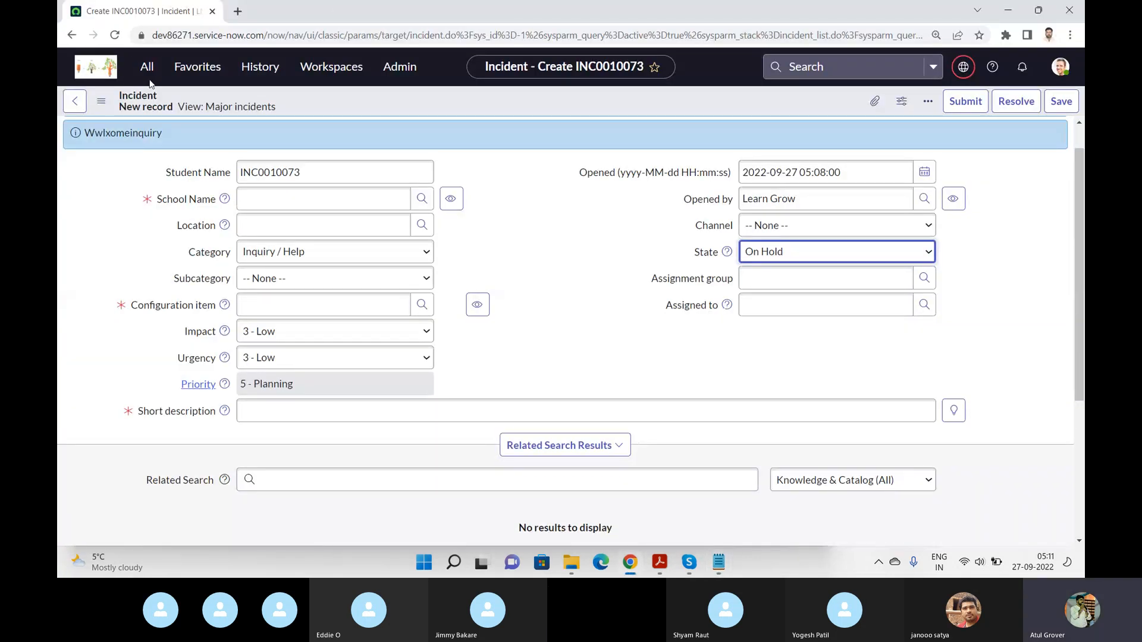
pyautogui.click(147, 67)
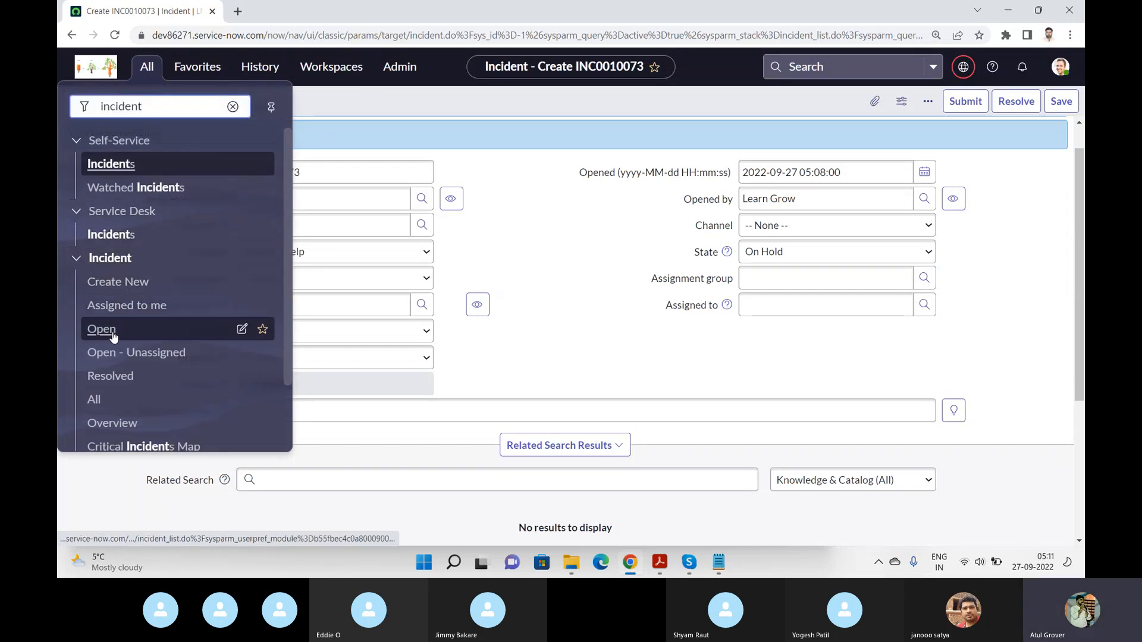
pyautogui.click(110, 375)
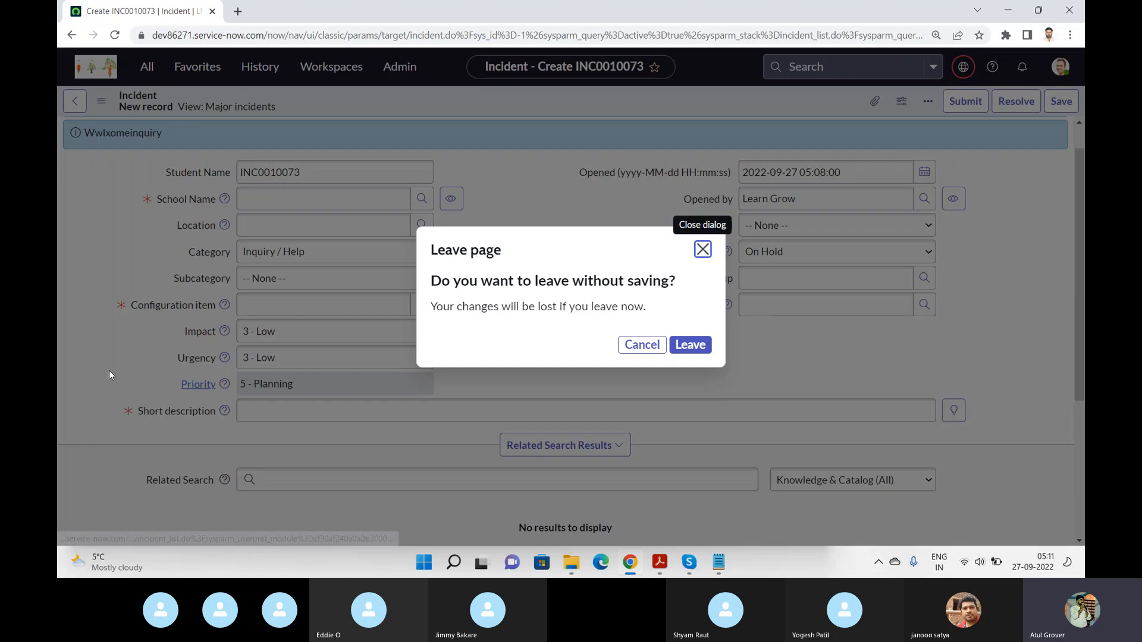
pyautogui.click(702, 348)
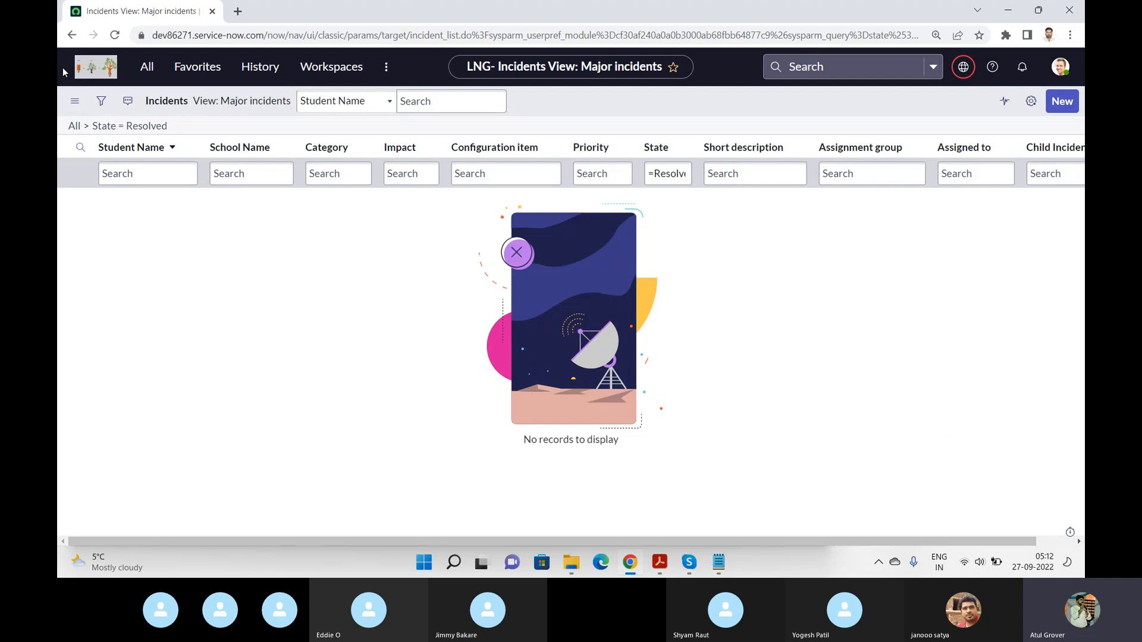
# Step: Examine the views available for the incident list
pyautogui.click(74, 102)
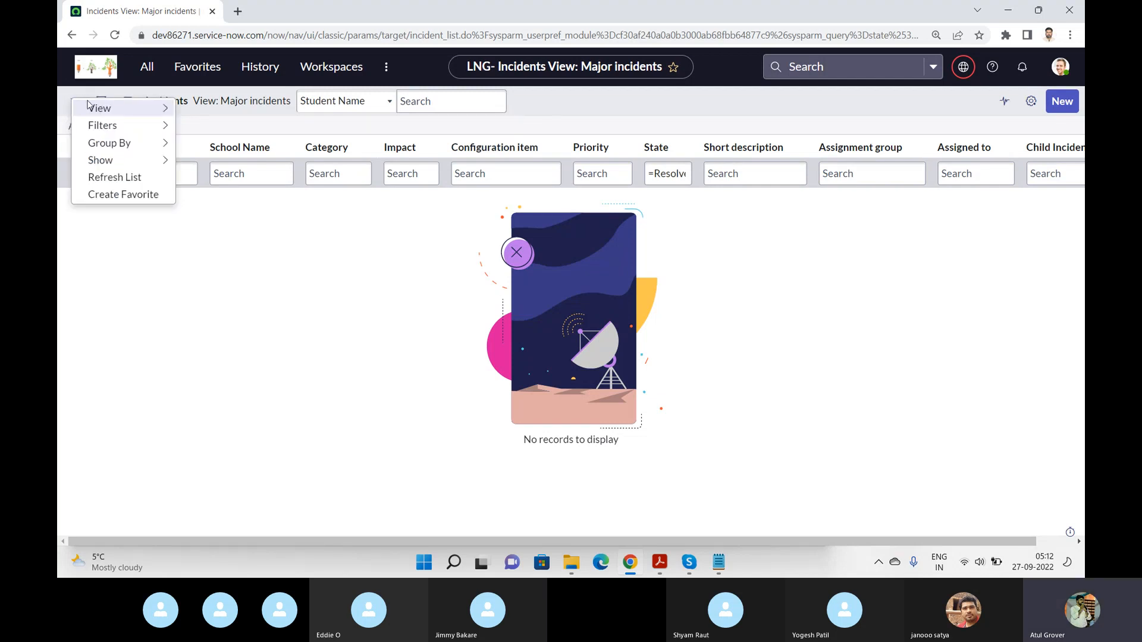
pyautogui.moveTo(148, 107)
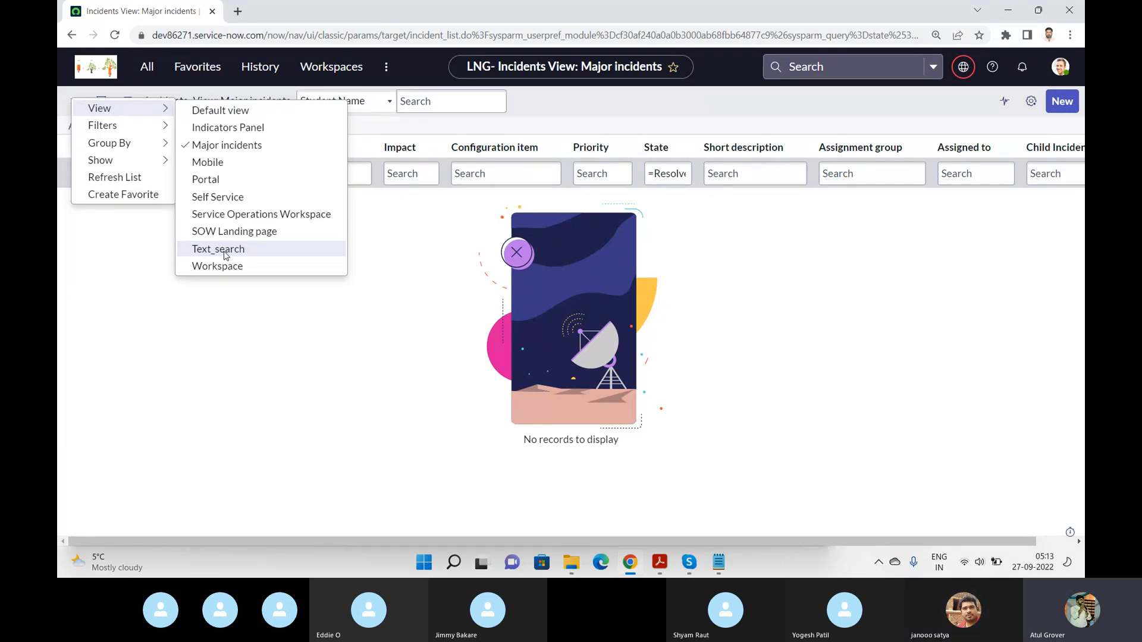
pyautogui.click(159, 65)
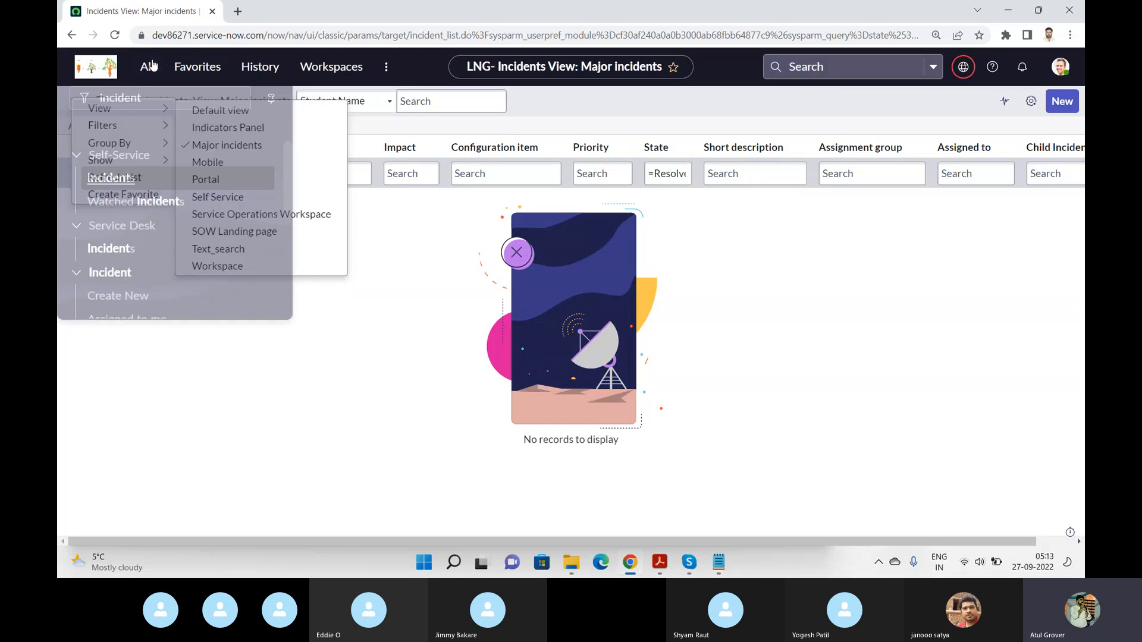
pyautogui.press('Escape')
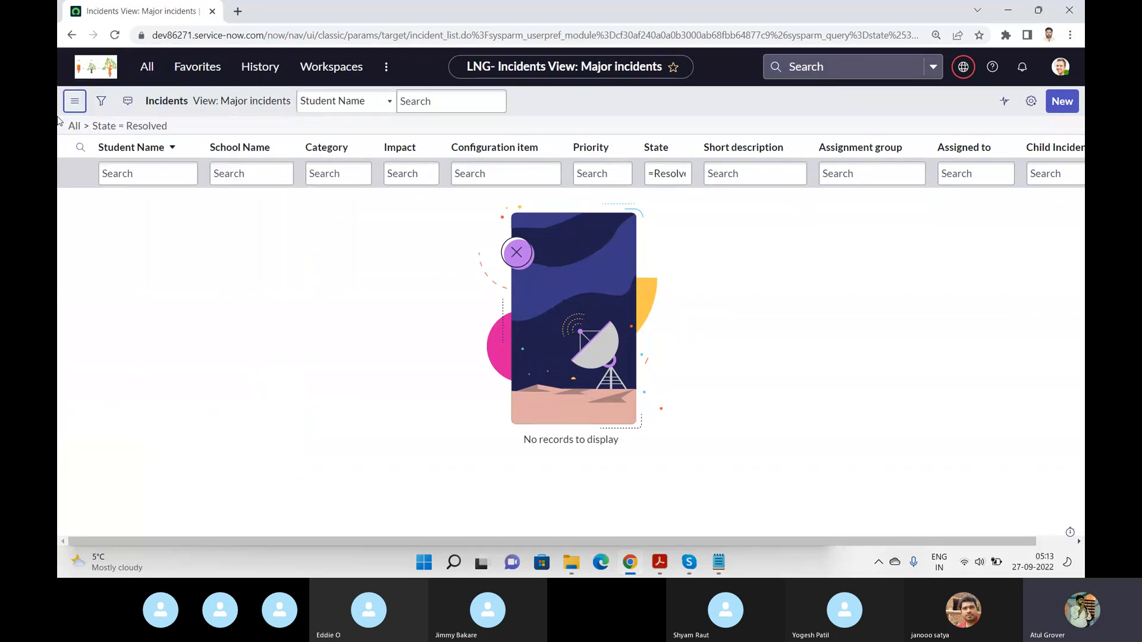
# Step: Find UI Policies under System UI by filtering the navigator for "UI Pol", and start a new UI policy record
pyautogui.click(151, 70)
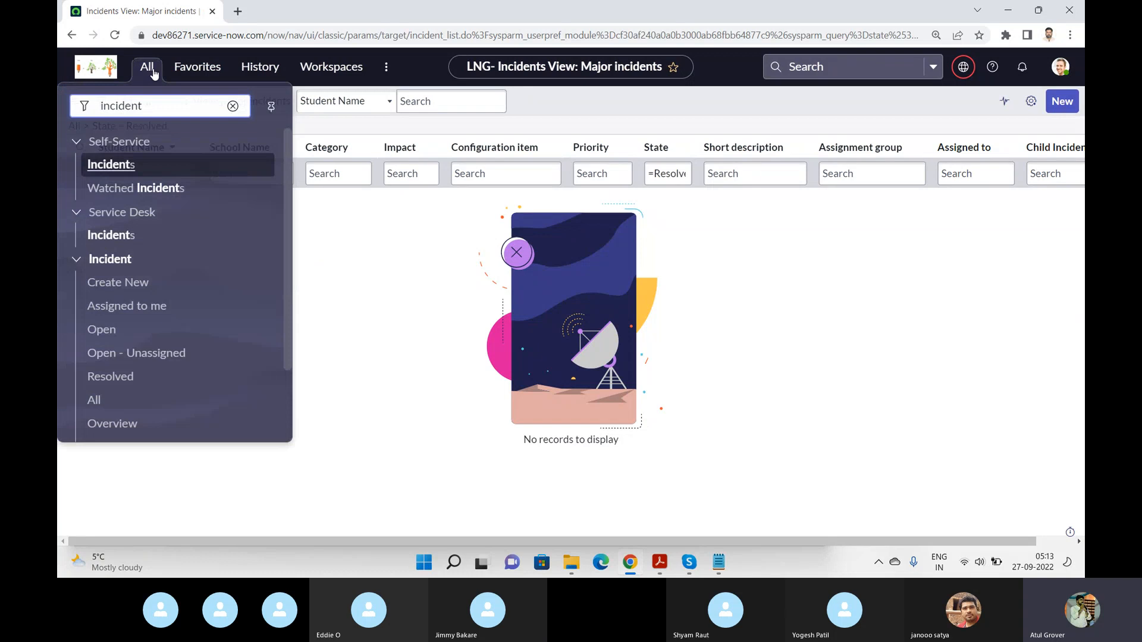
pyautogui.click(233, 106)
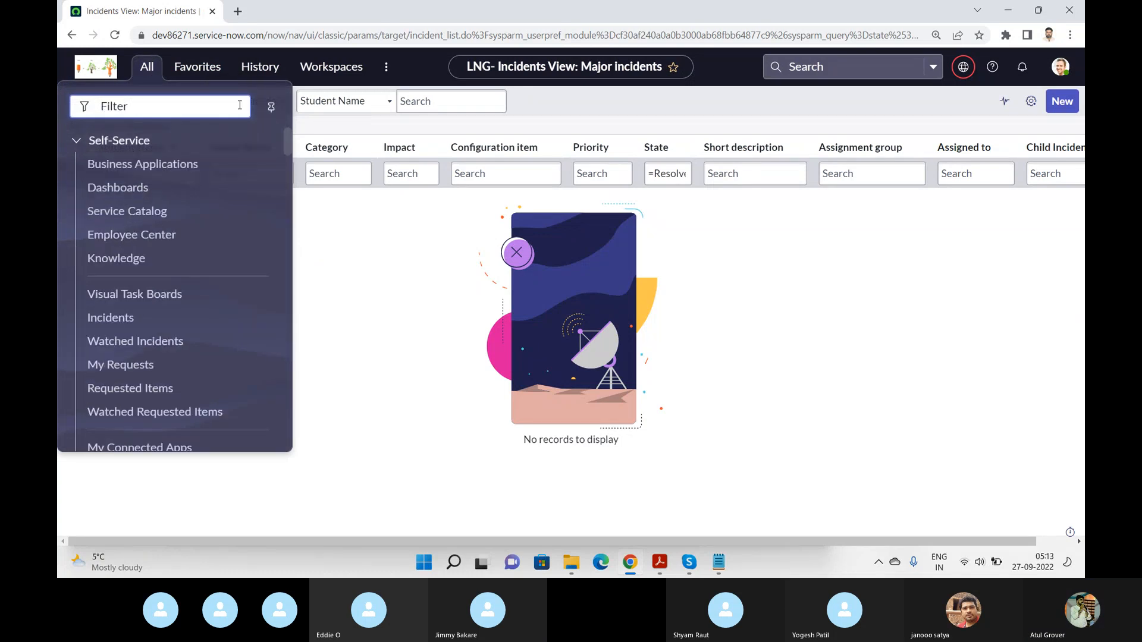
pyautogui.write('UI Pl')
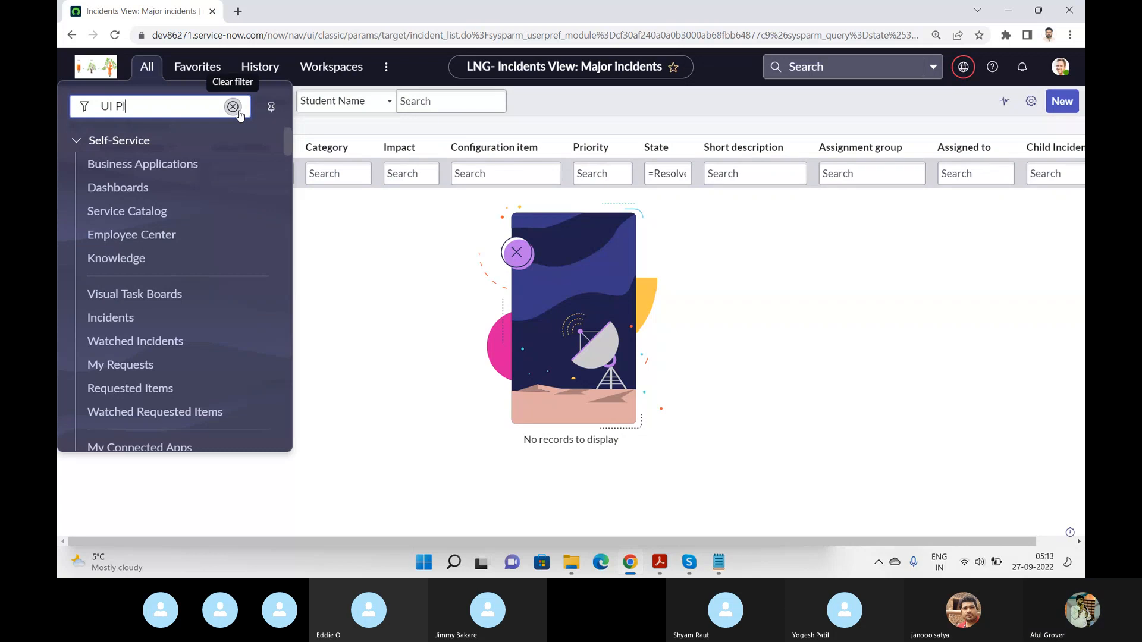
pyautogui.press('BackSpace')
pyautogui.write('ol')
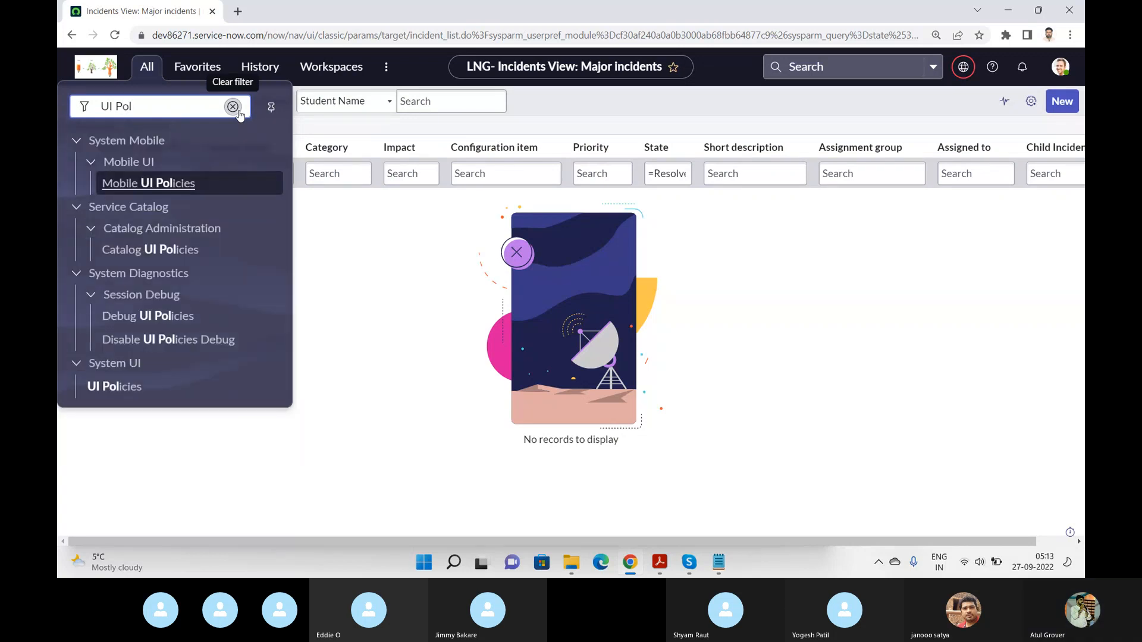
pyautogui.click(126, 387)
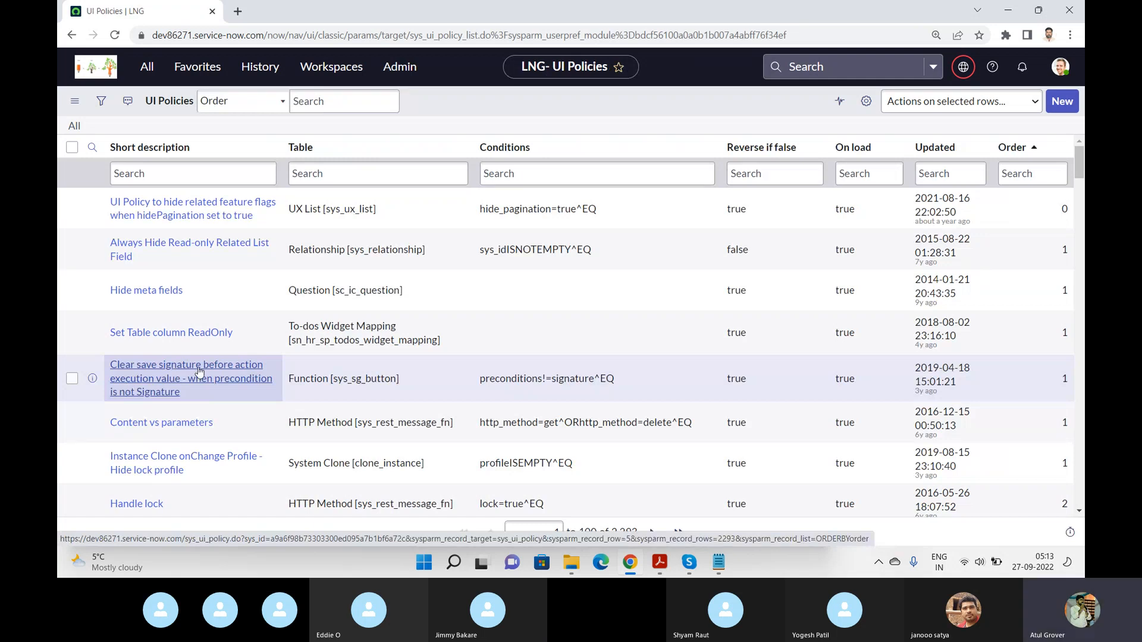
pyautogui.click(1060, 102)
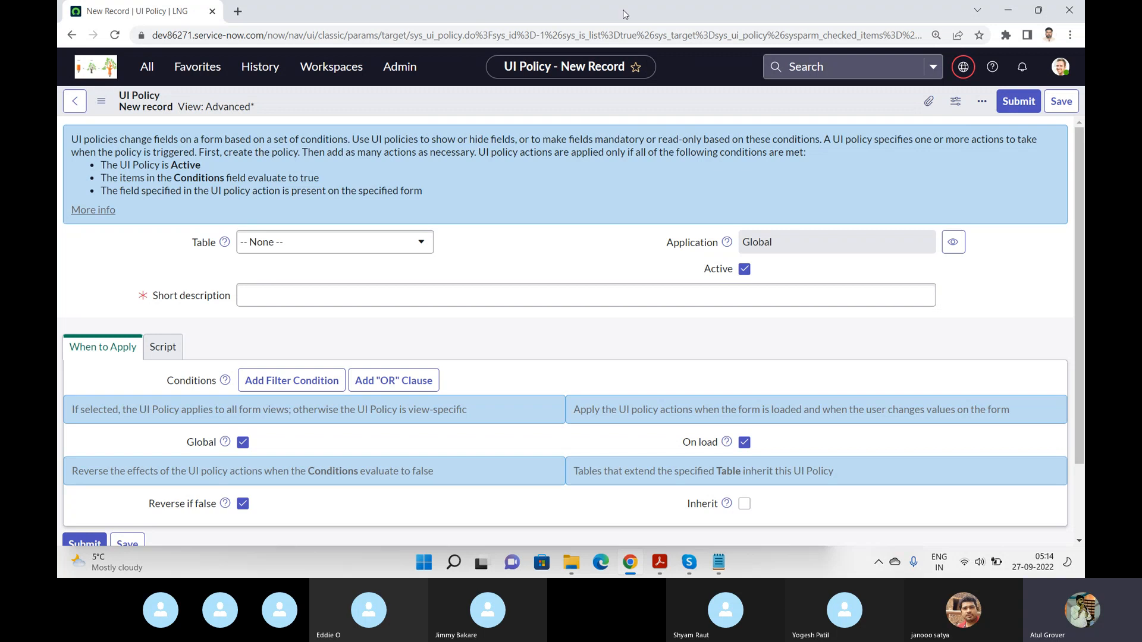
# Step: Examine the explanation on the new record of how UI policies show, hide or restrict form fields, highlighting parts of it
pyautogui.moveTo(470, 139); pyautogui.dragTo(507, 141)
pyautogui.moveTo(589, 140); pyautogui.dragTo(715, 140)
pyautogui.hotkey('alt', 'Tab')
pyautogui.hotkey('alt', 'Tab')
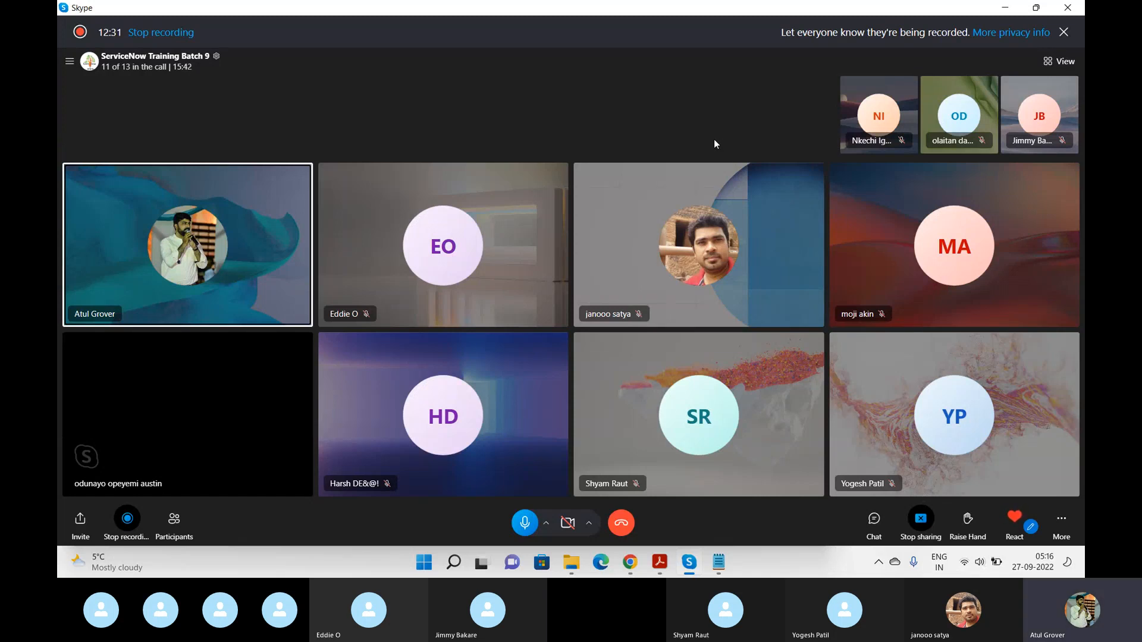
pyautogui.hotkey('alt', 'Tab')
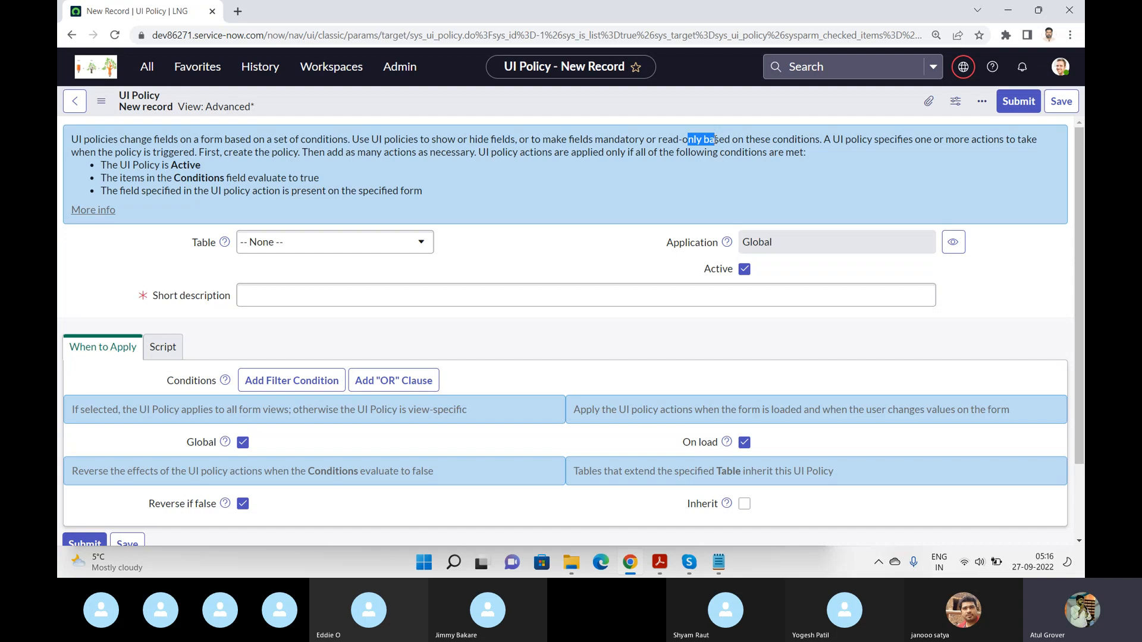
# Step: Set the UI policy's table to Incident [incident] and its short description to "LNG Test"
pyautogui.click(372, 248)
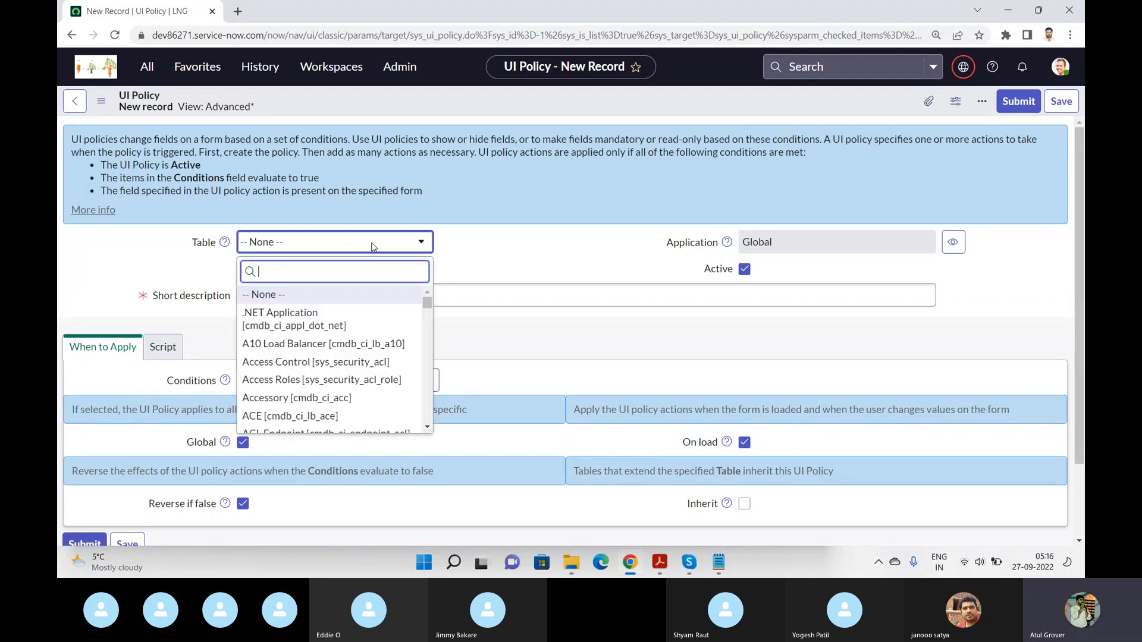
pyautogui.write('incide')
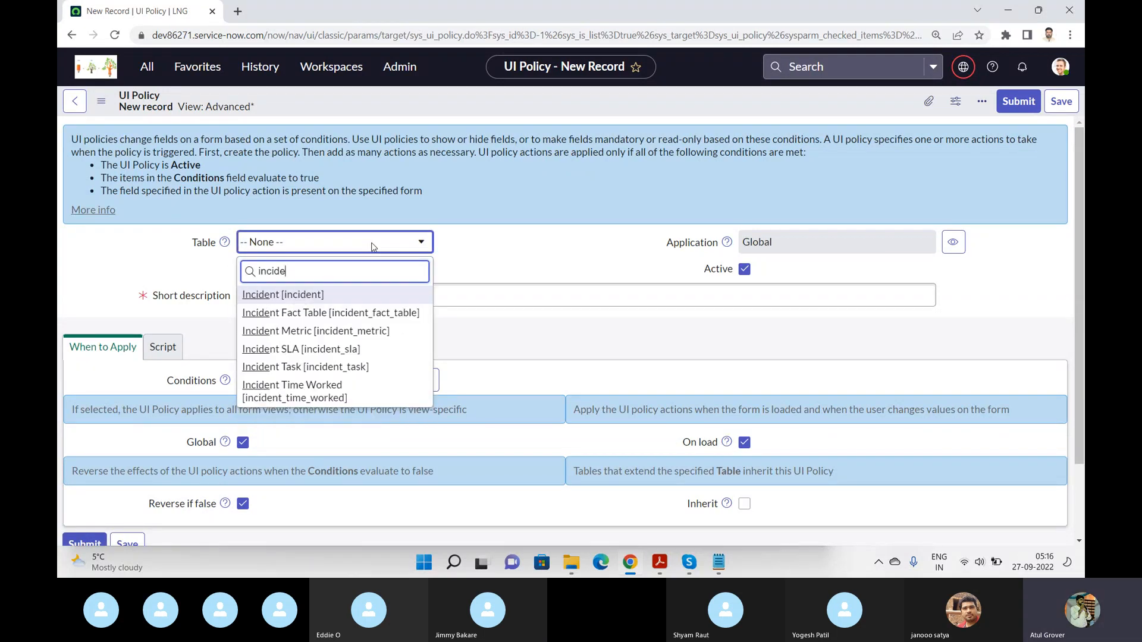
pyautogui.click(309, 294)
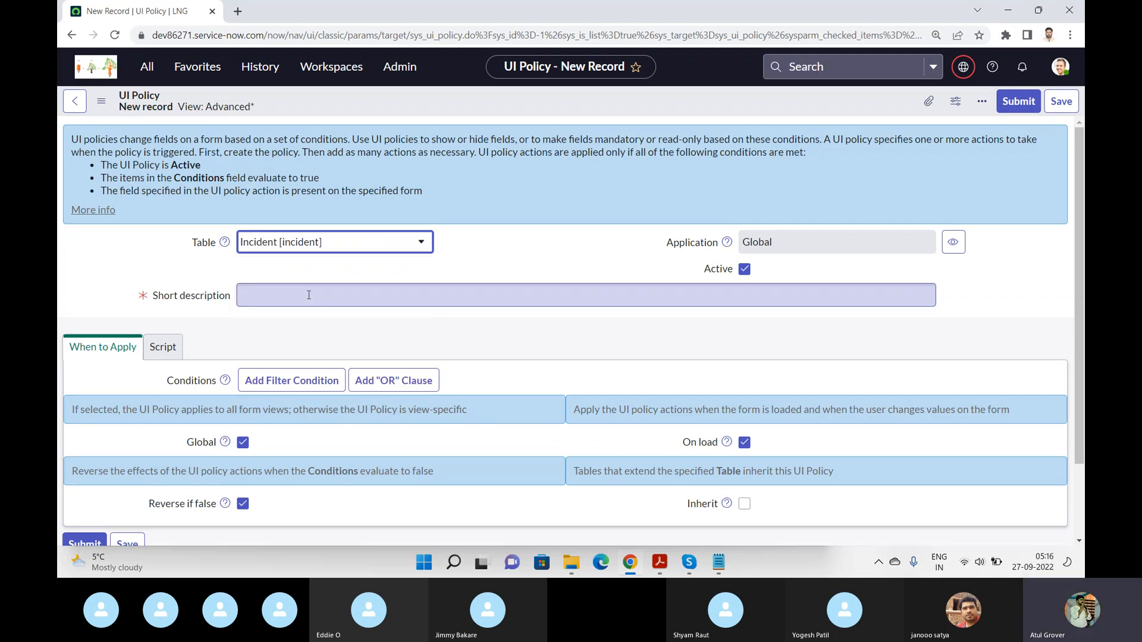
pyautogui.click(309, 295)
pyautogui.write('LNG Te')
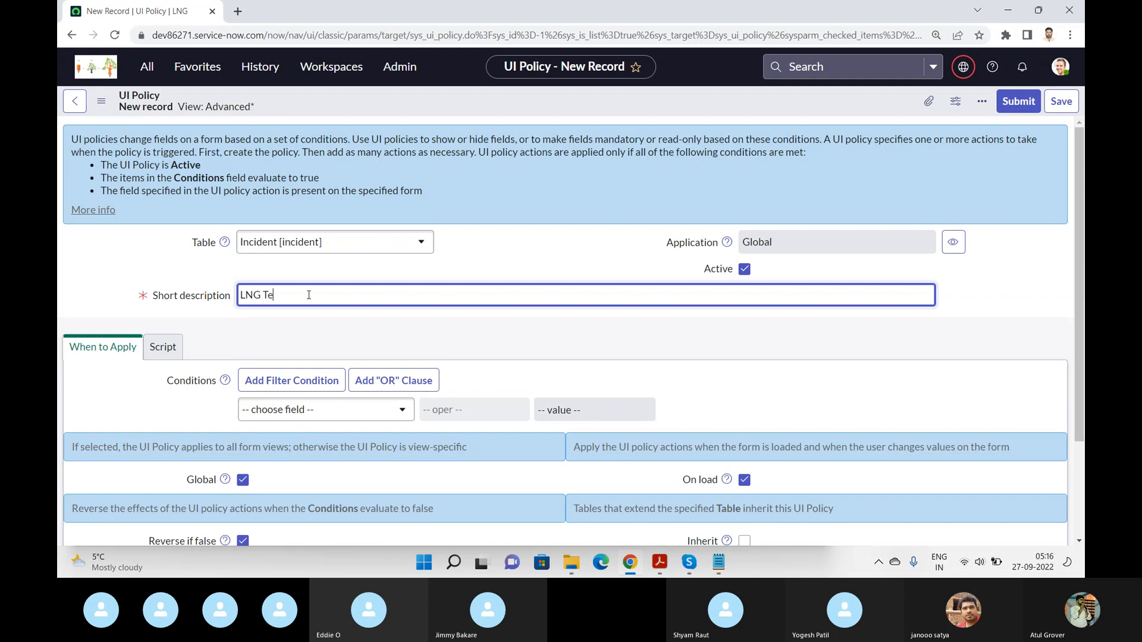
pyautogui.write('st')
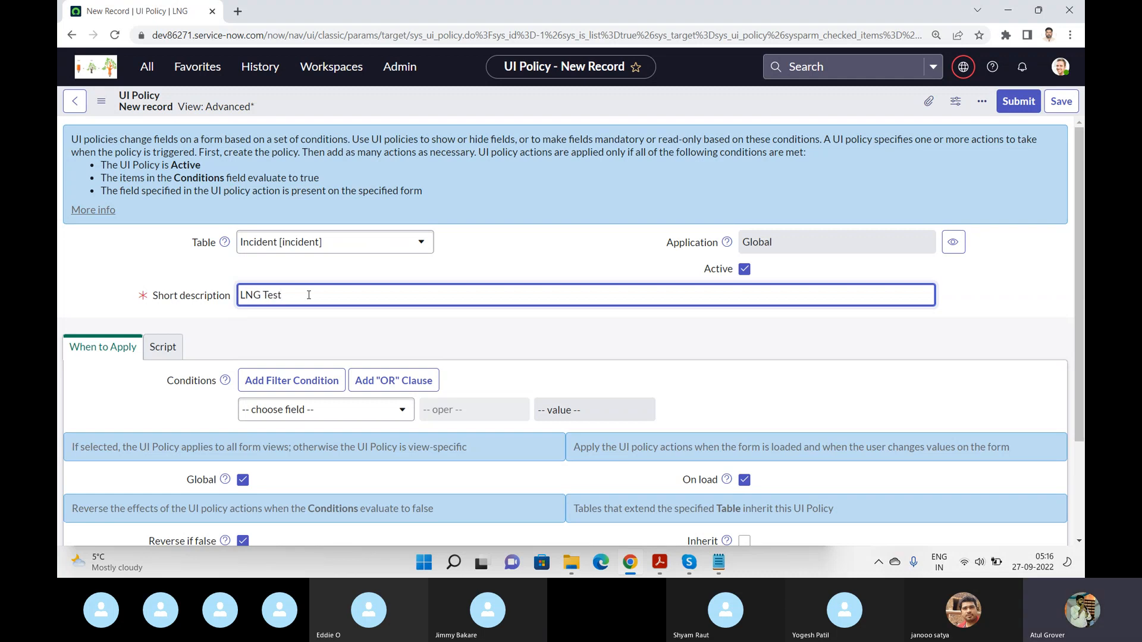
# Step: Set the UI policy's condition to State is New
pyautogui.scroll(-2, 1082, 280)
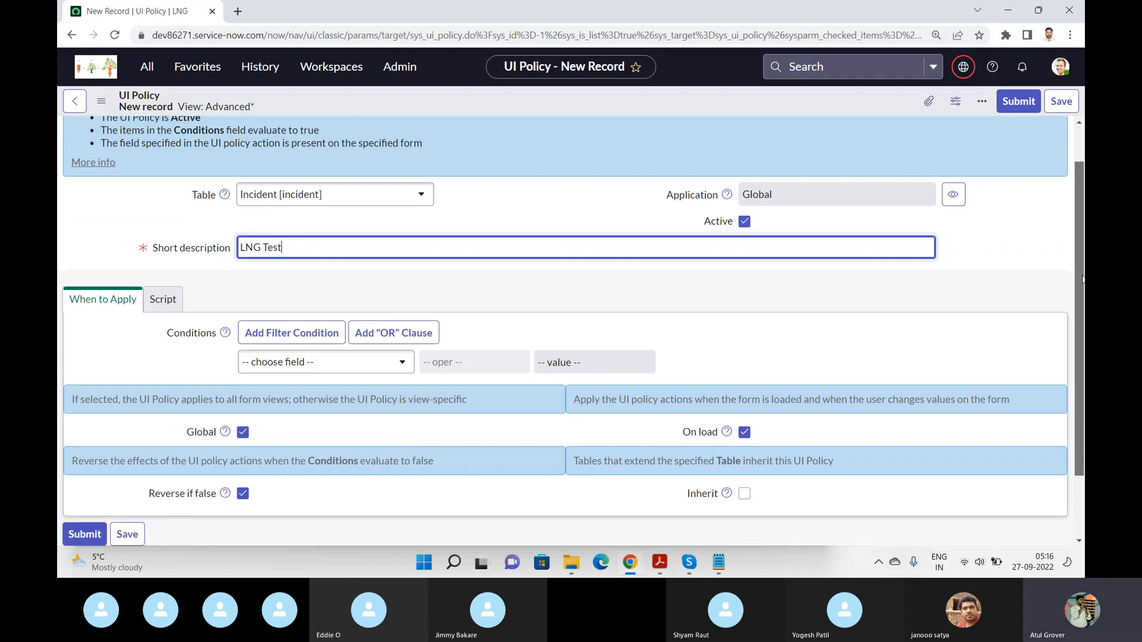
pyautogui.scroll(-2, 1082, 279)
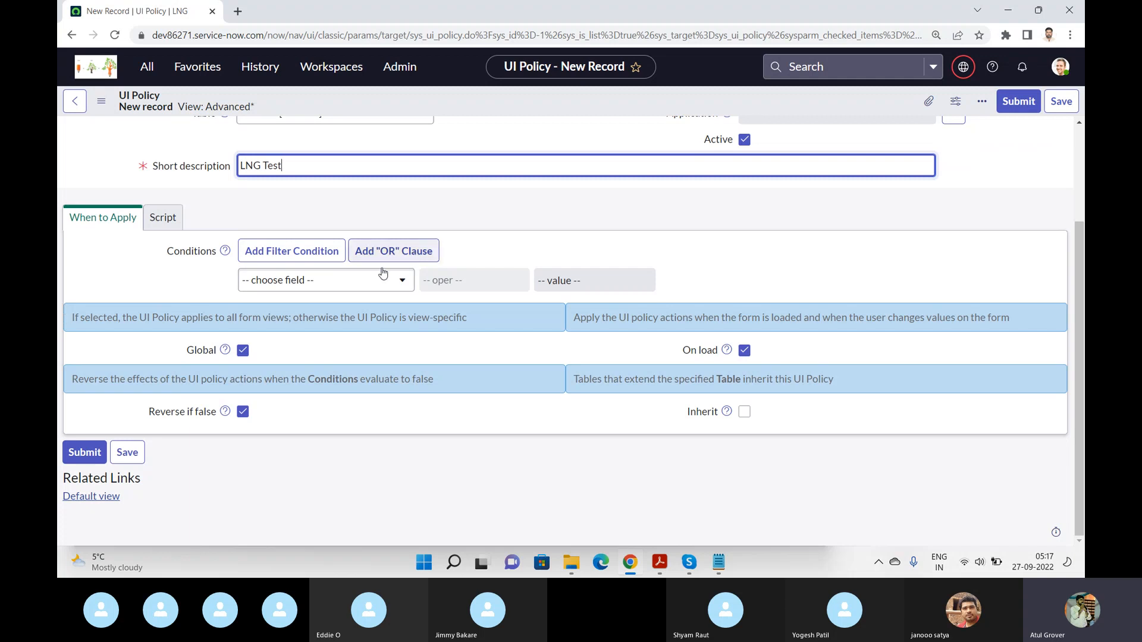
pyautogui.click(359, 290)
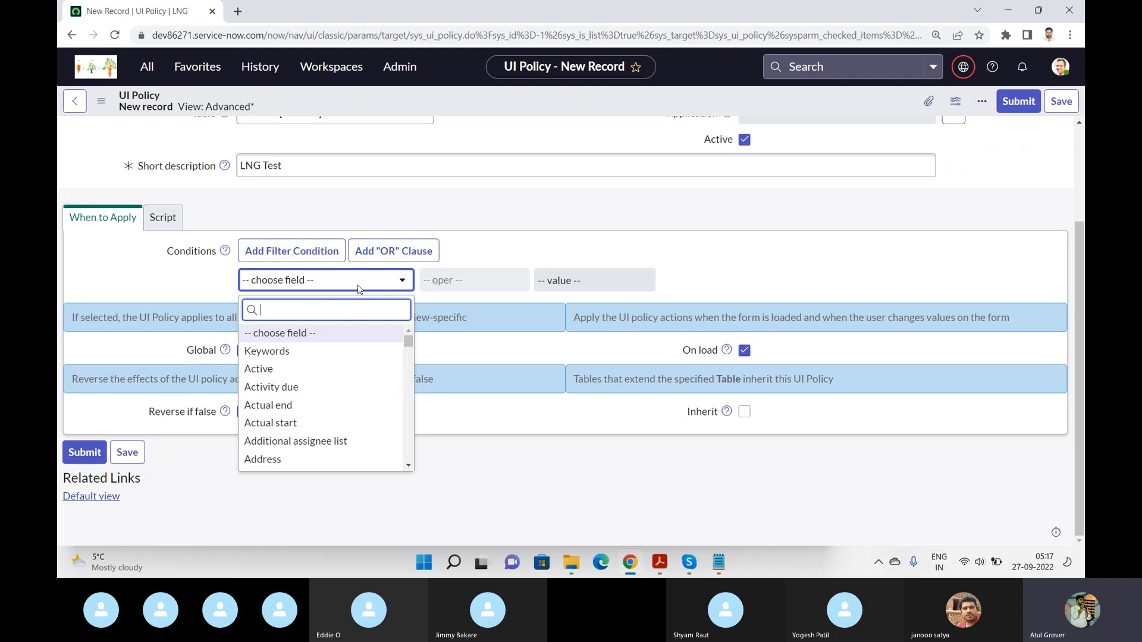
pyautogui.write('st')
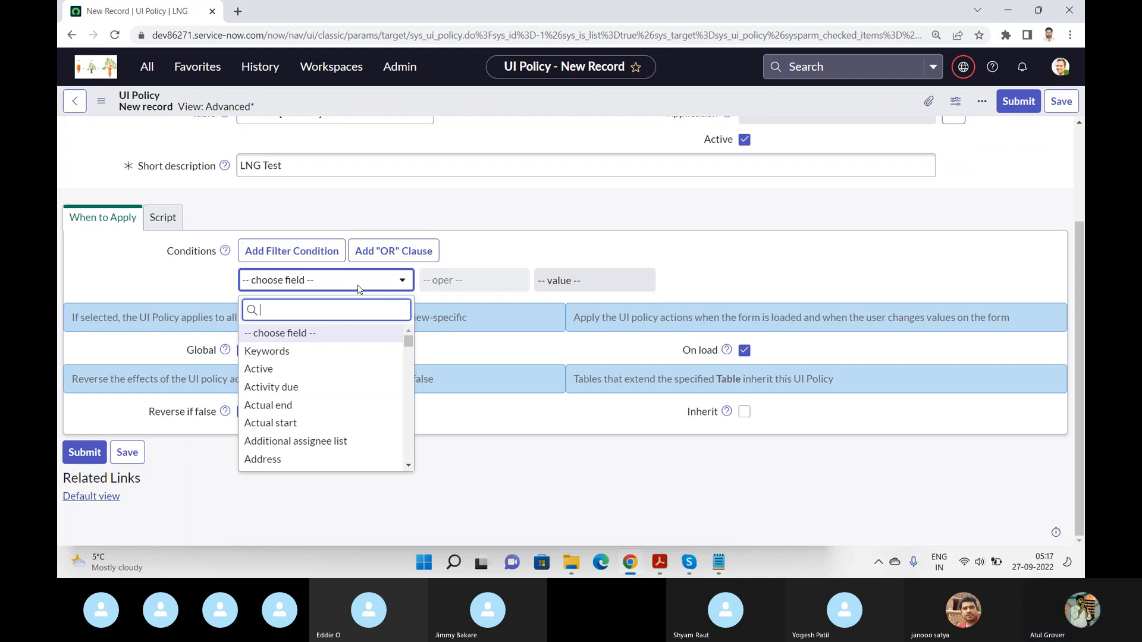
pyautogui.press('BackSpace')
pyautogui.write('taet')
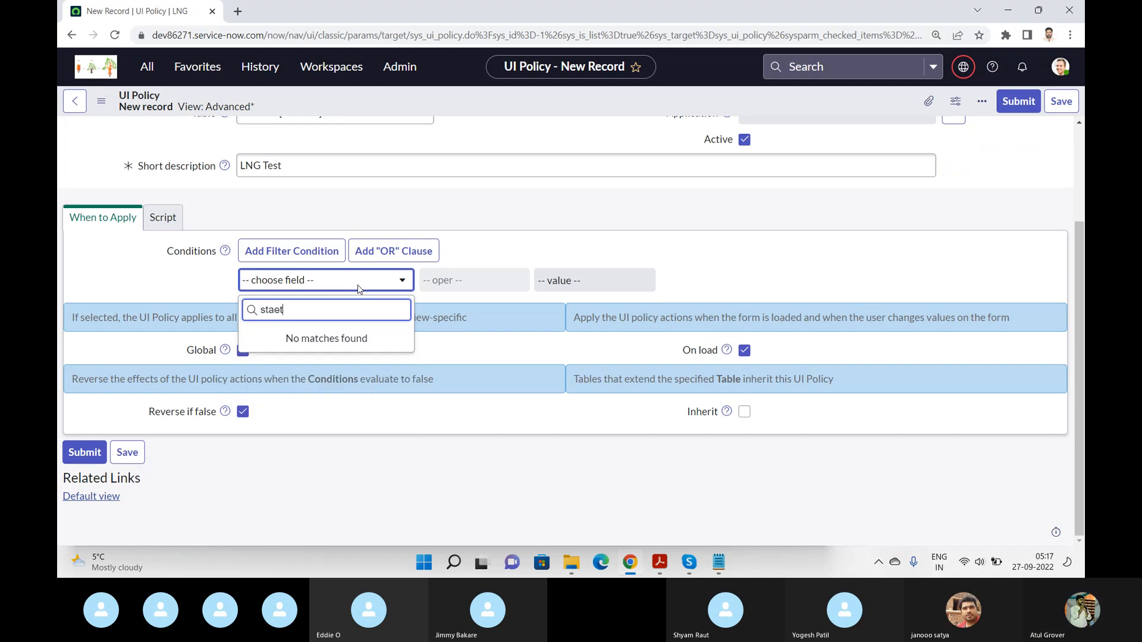
pyautogui.press('BackSpace')
pyautogui.press('BackSpace')
pyautogui.write('te')
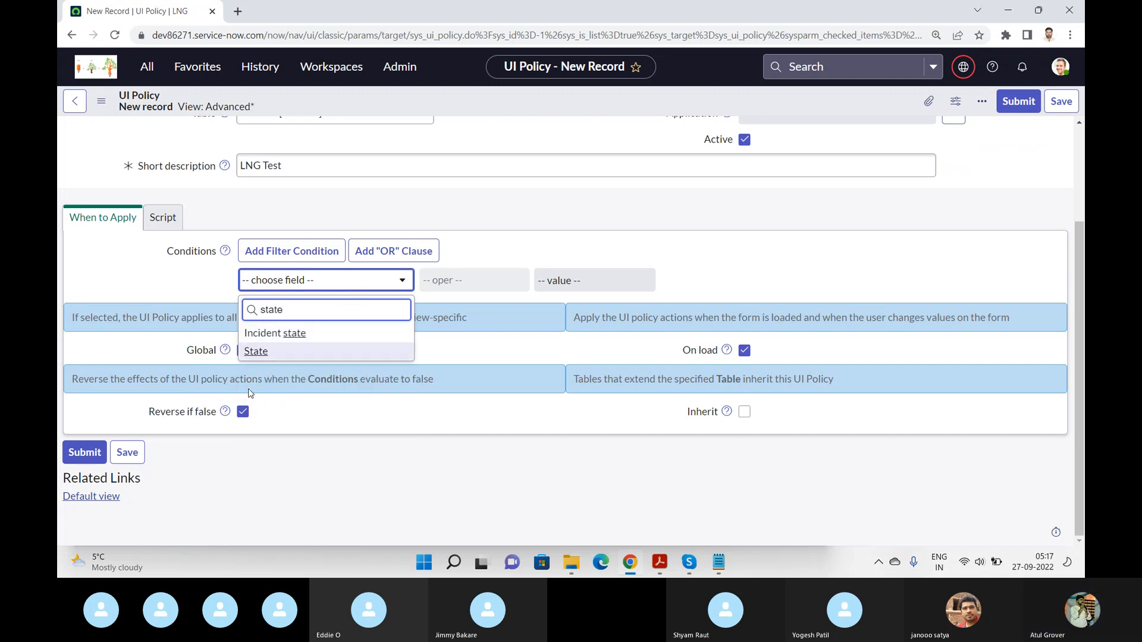
pyautogui.click(271, 353)
pyautogui.click(564, 282)
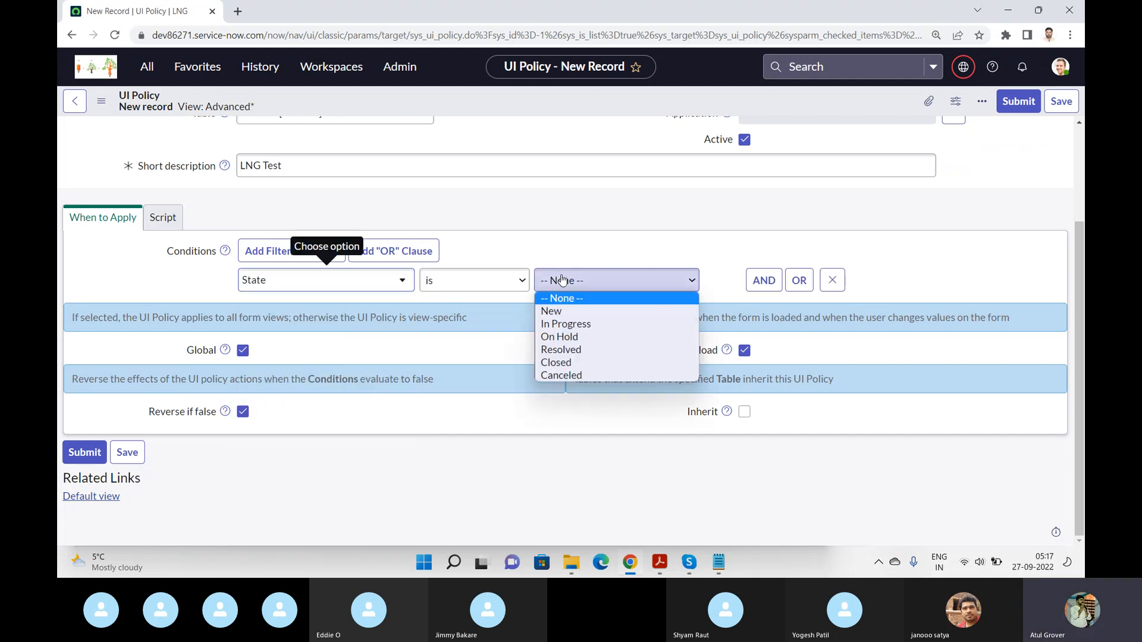
pyautogui.click(564, 311)
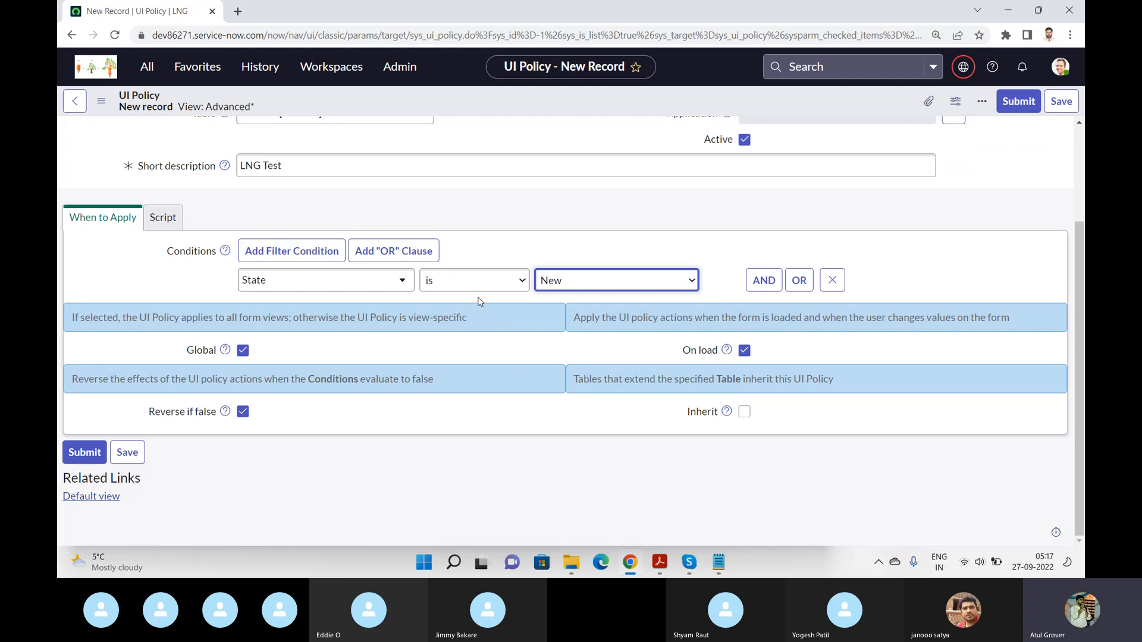
# Step: Open dev86271.service-now.com in a second browser tab and start a new incident record, filtering the navigator for "incide"
pyautogui.click(242, 13)
pyautogui.write('dev')
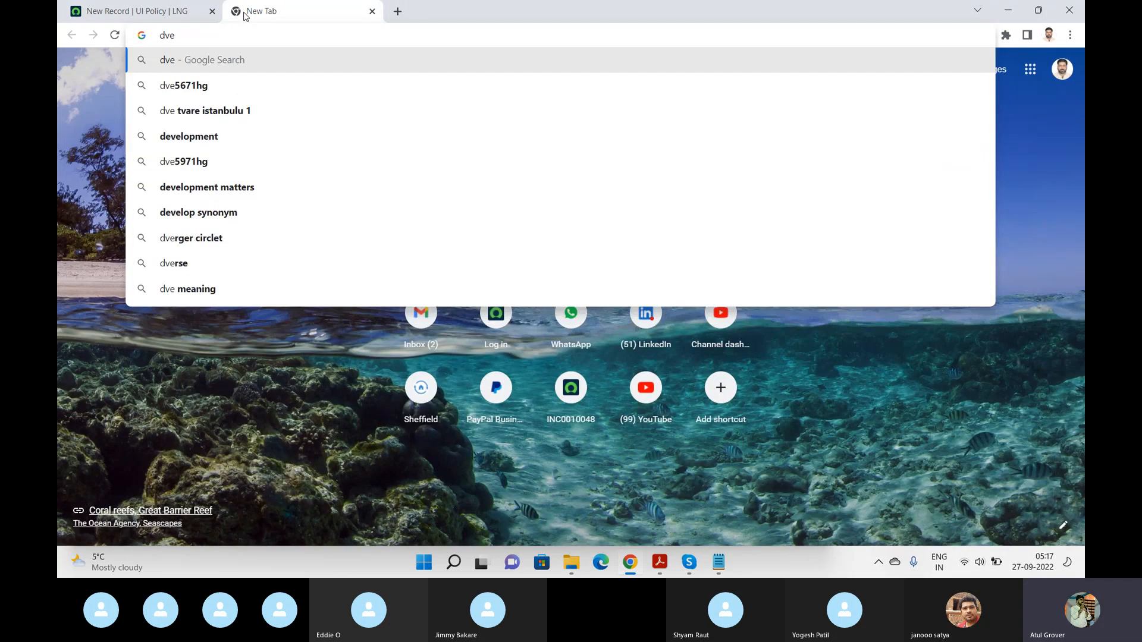
pyautogui.press('BackSpace')
pyautogui.press('BackSpace')
pyautogui.press('BackSpace')
pyautogui.write('dev86271.service-now.com')
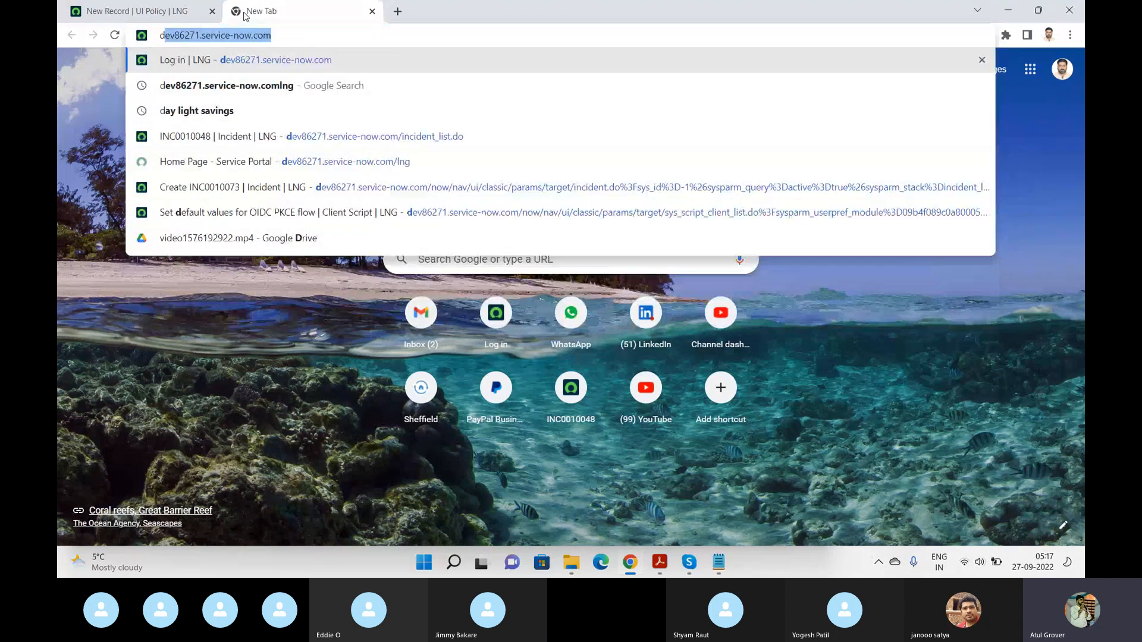
pyautogui.press('Return')
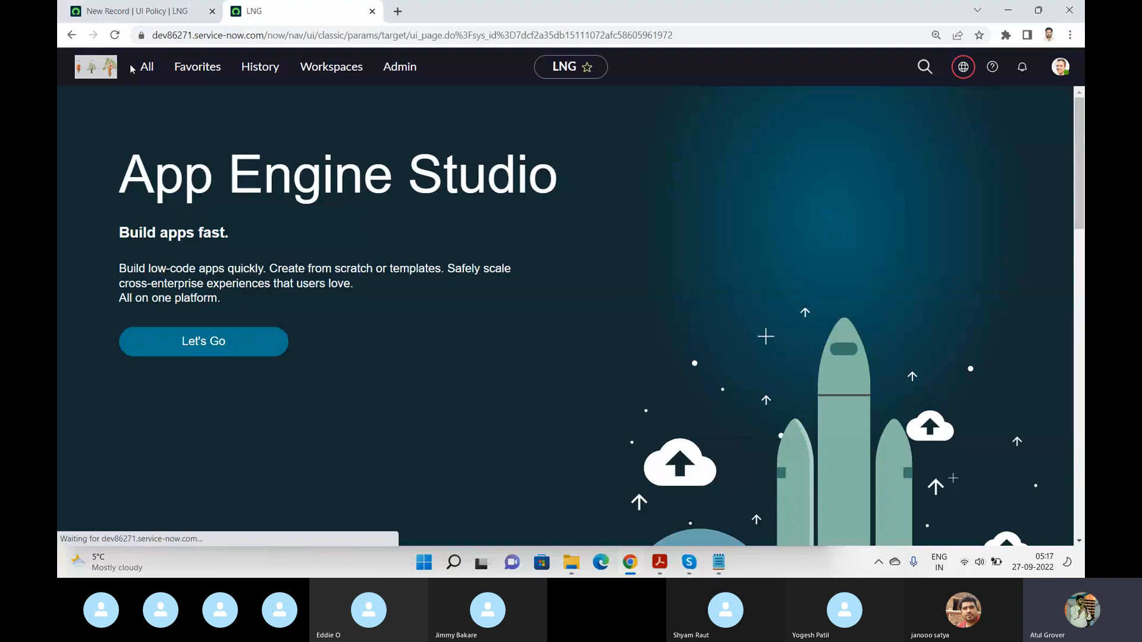
pyautogui.click(136, 69)
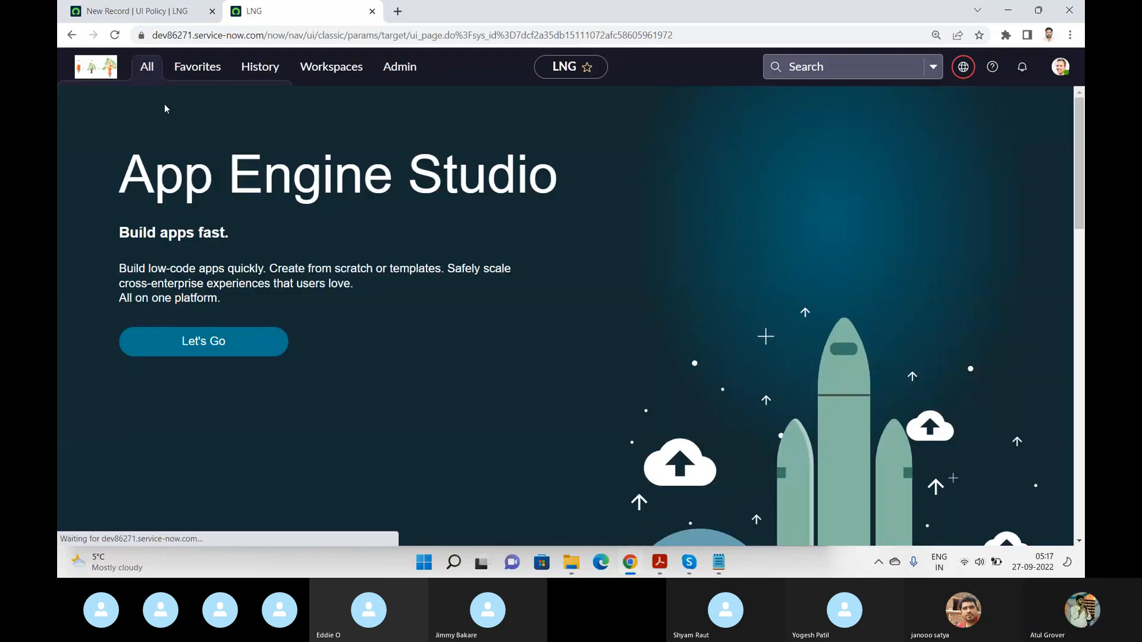
pyautogui.click(148, 67)
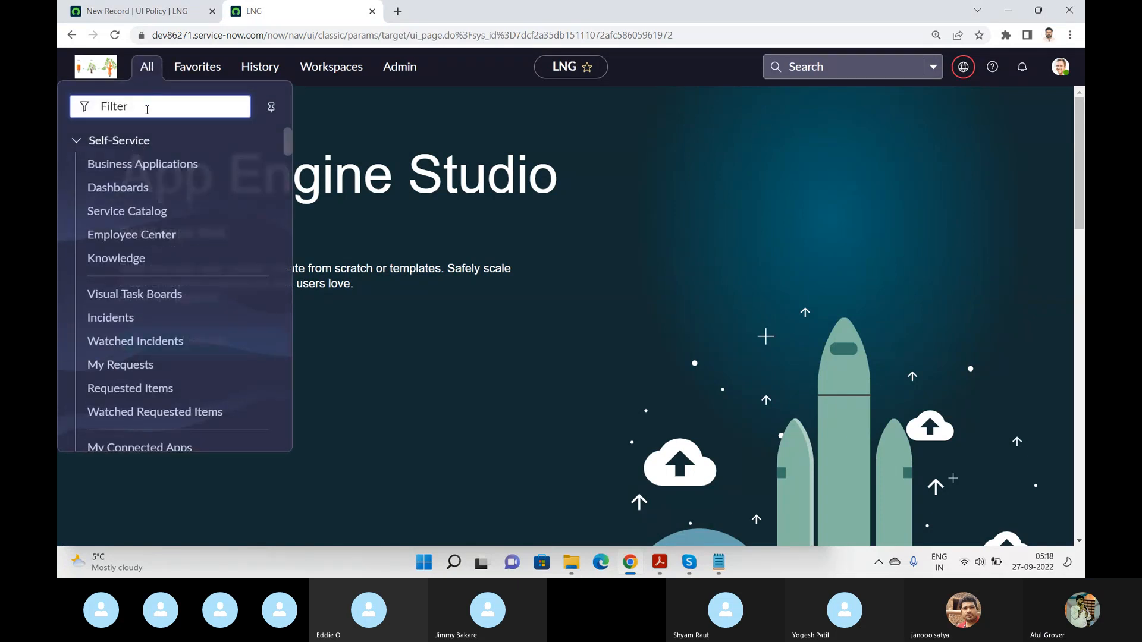
pyautogui.write('incide')
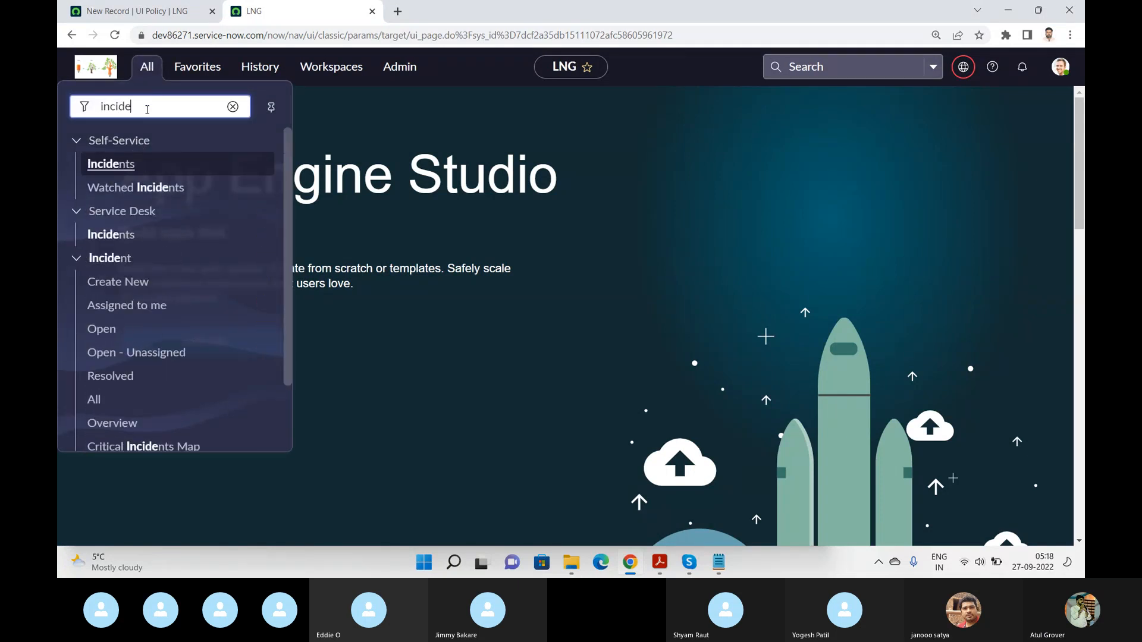
pyautogui.click(136, 282)
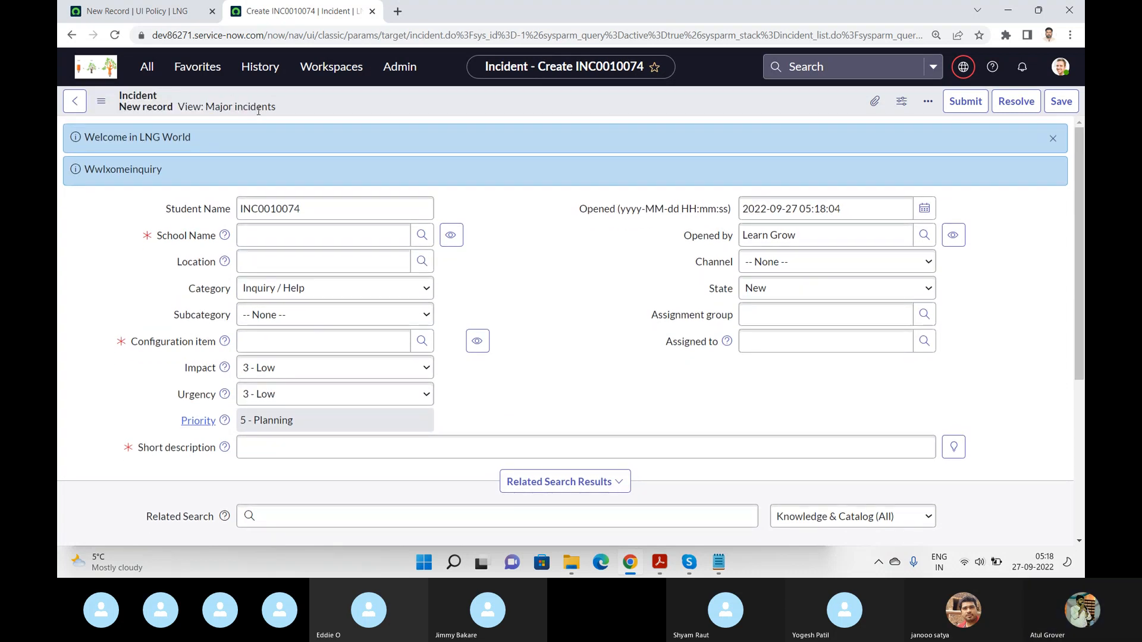
# Step: Make the LNG Test policy view-specific by turning off Global and choosing the Major incidents view, checking it against the incident form's view
pyautogui.click(173, 11)
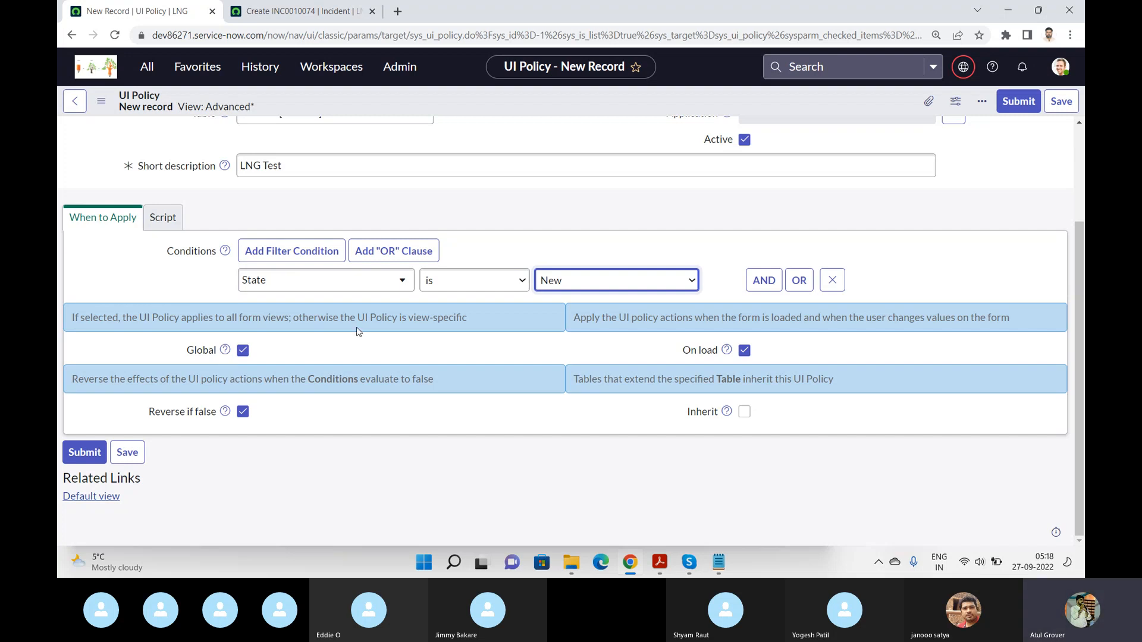
pyautogui.click(243, 351)
pyautogui.click(280, 374)
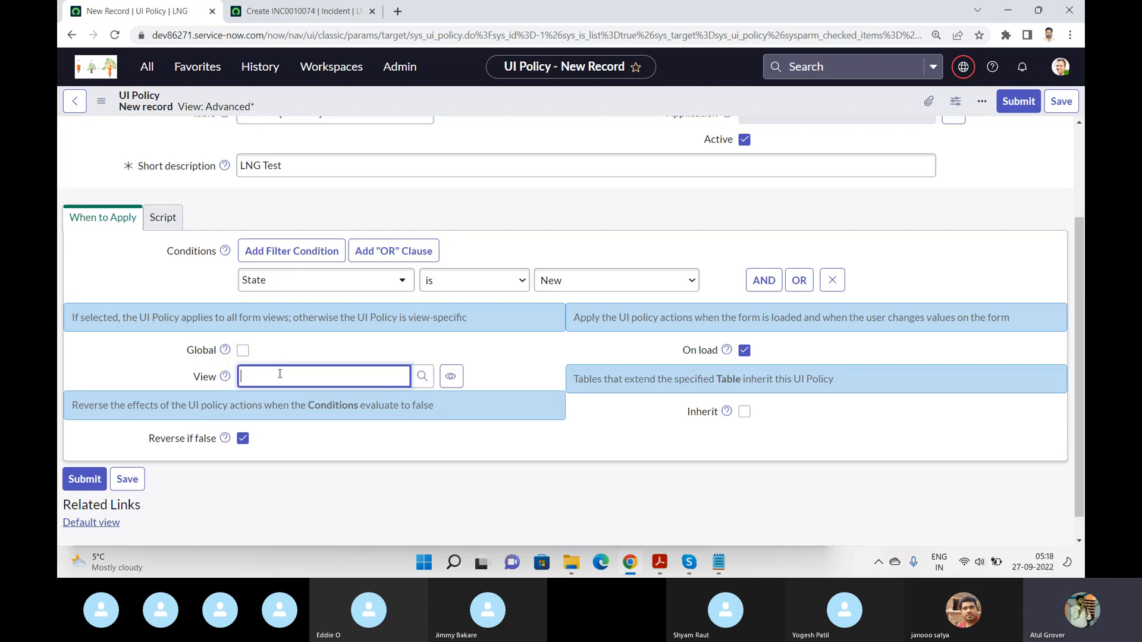
pyautogui.write('major')
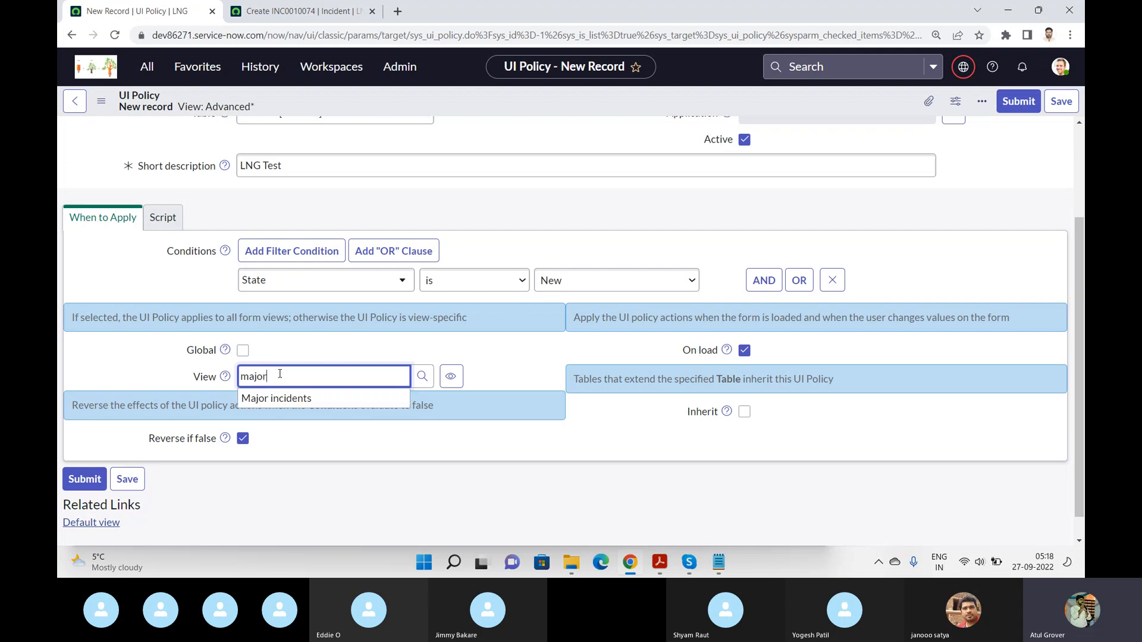
pyautogui.click(288, 397)
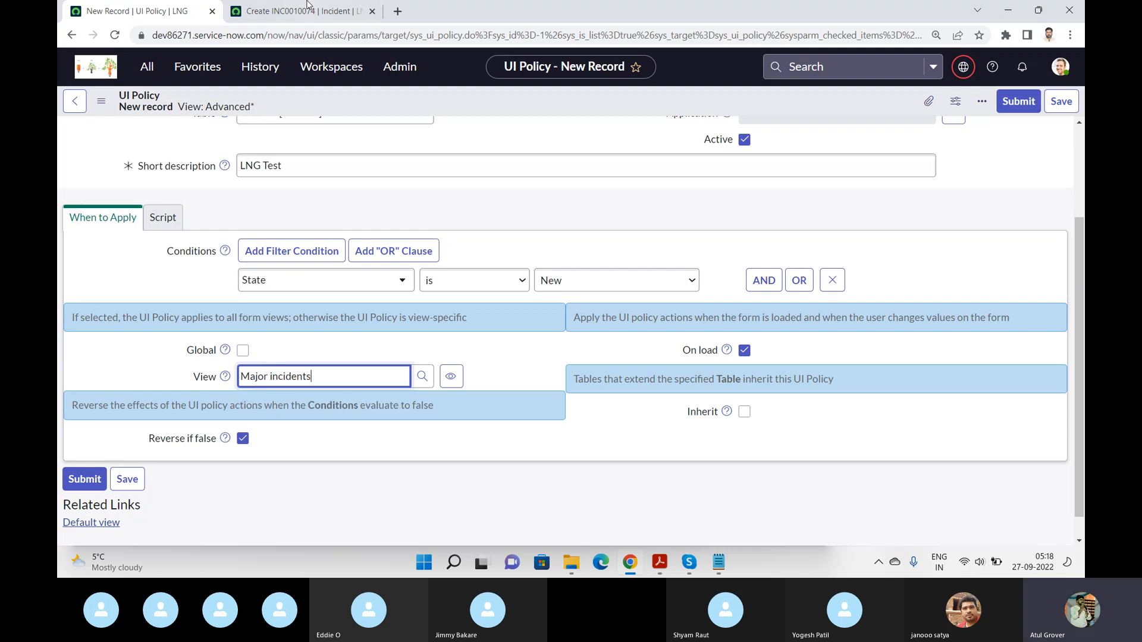
pyautogui.click(286, 12)
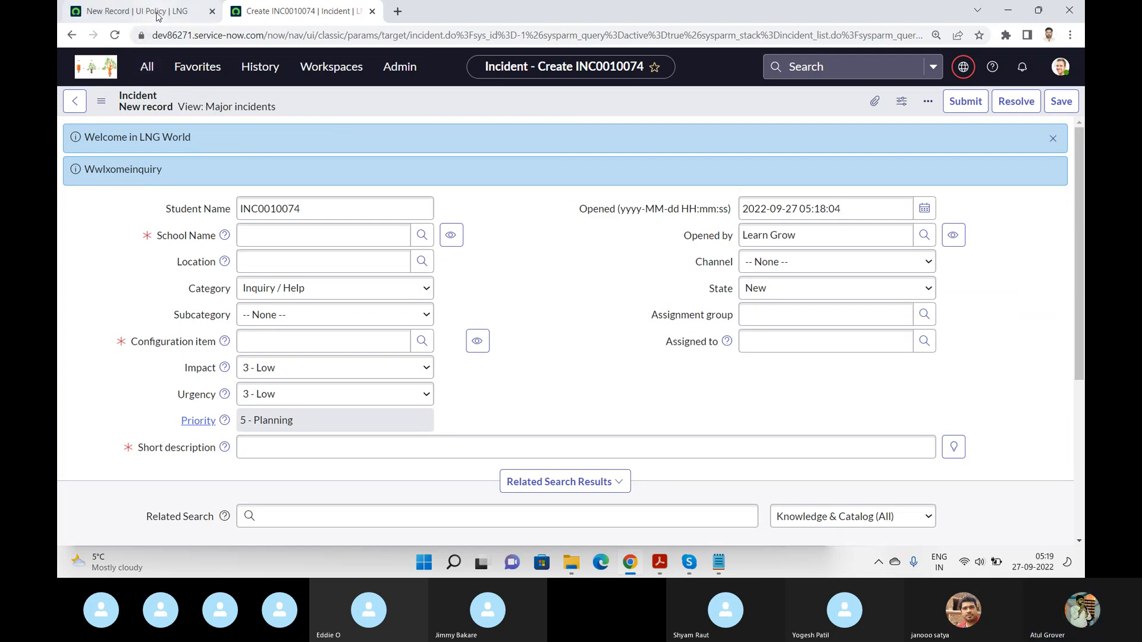
pyautogui.click(138, 11)
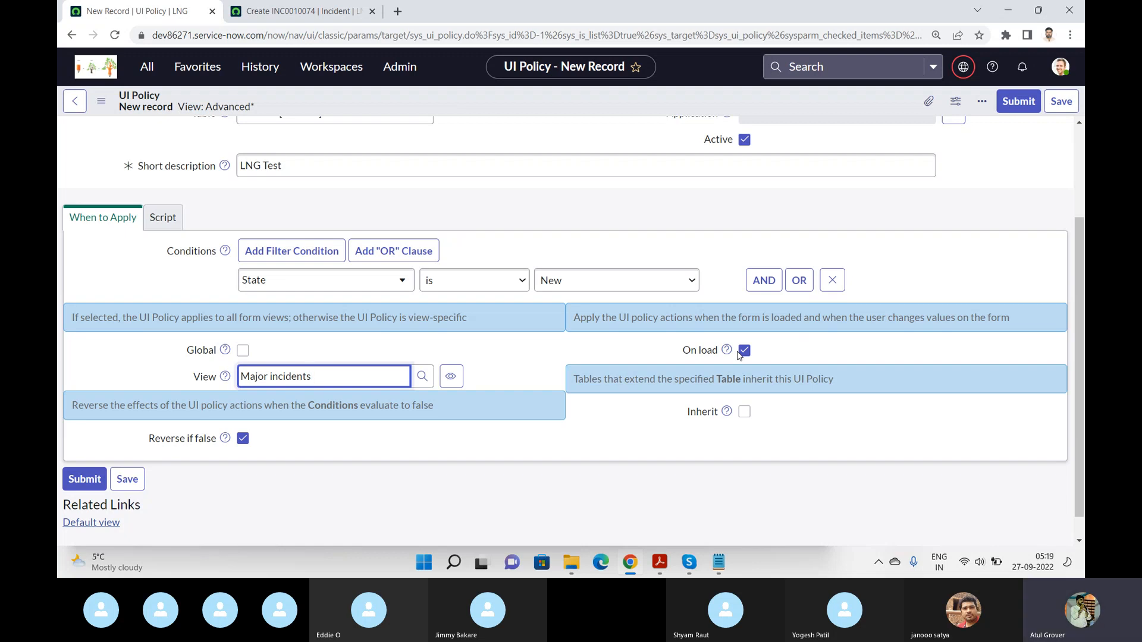
pyautogui.hotkey('alt', 'Tab')
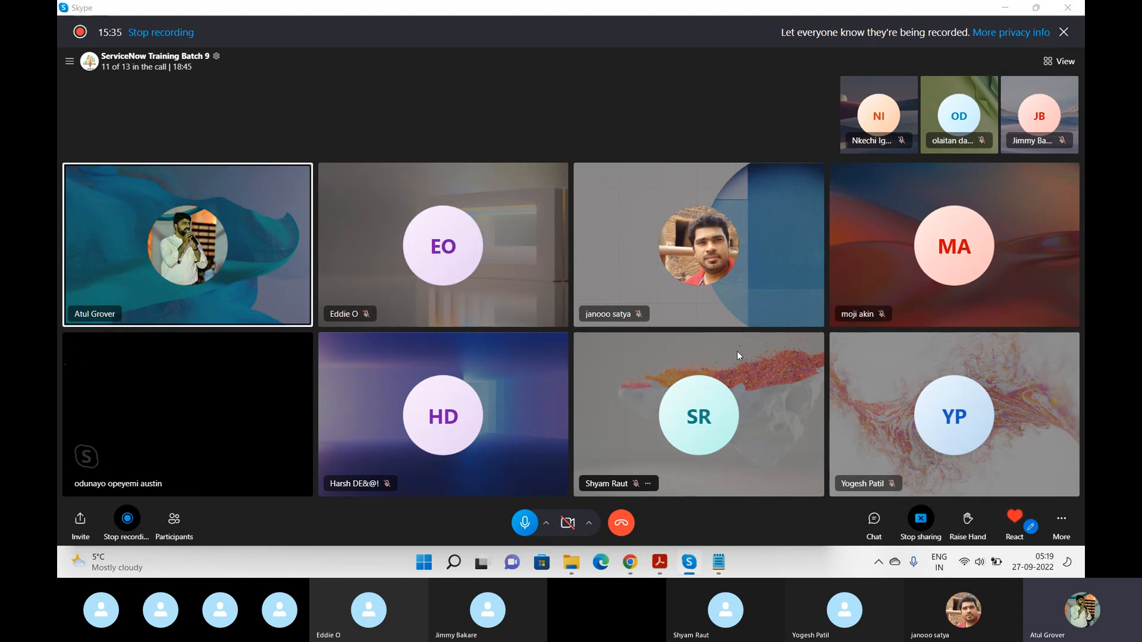
pyautogui.hotkey('alt', 'Tab')
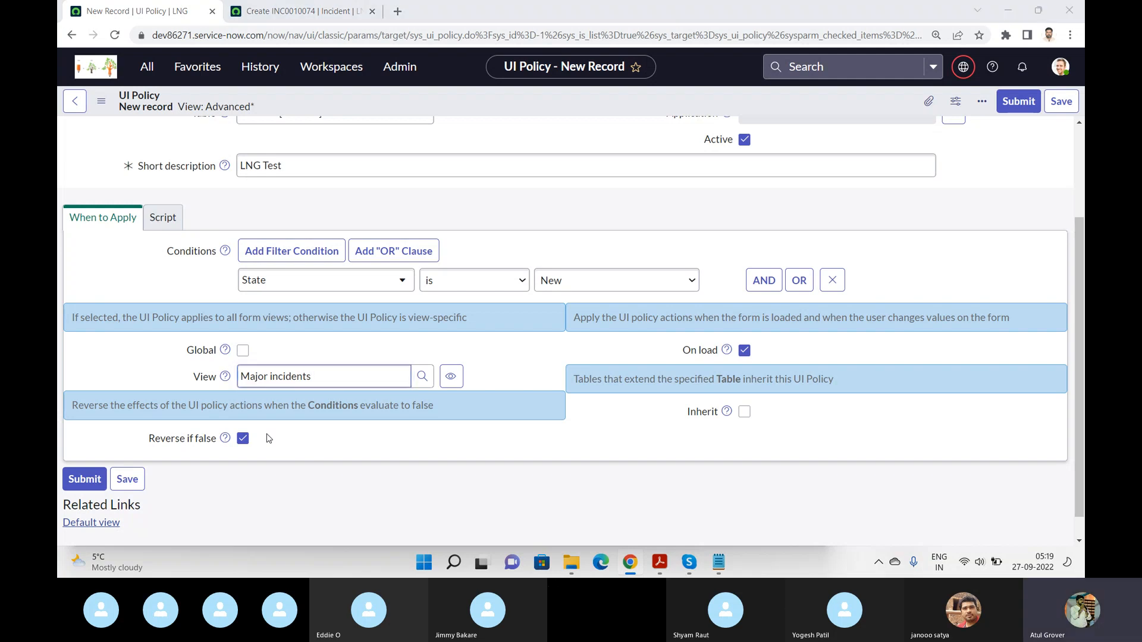
pyautogui.hotkey('alt', 'Tab')
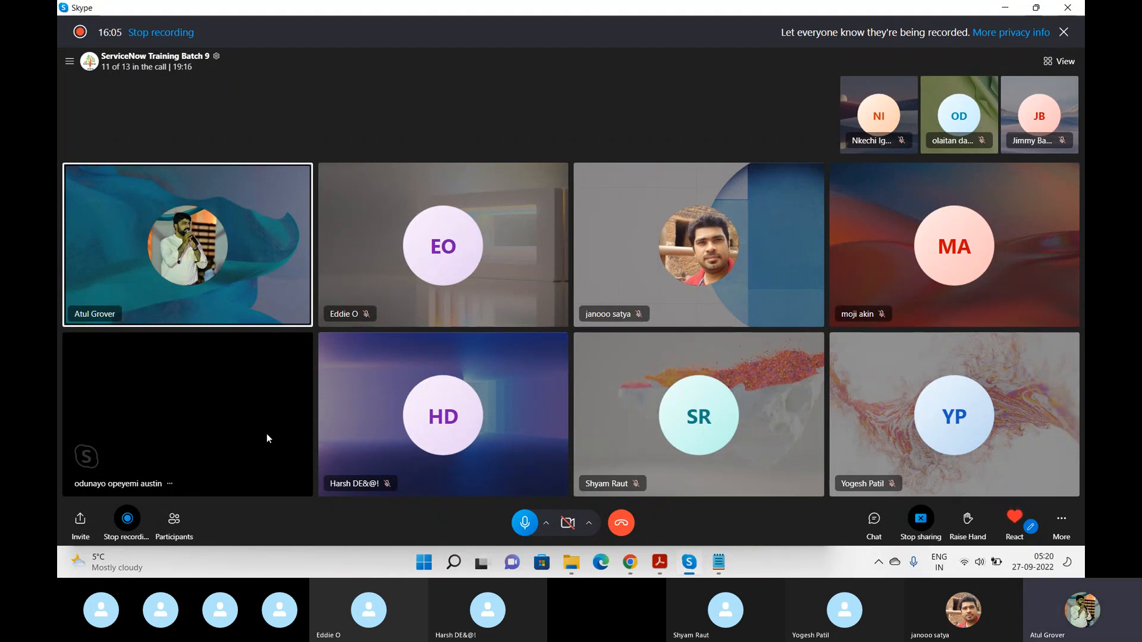
pyautogui.hotkey('alt', 'Tab')
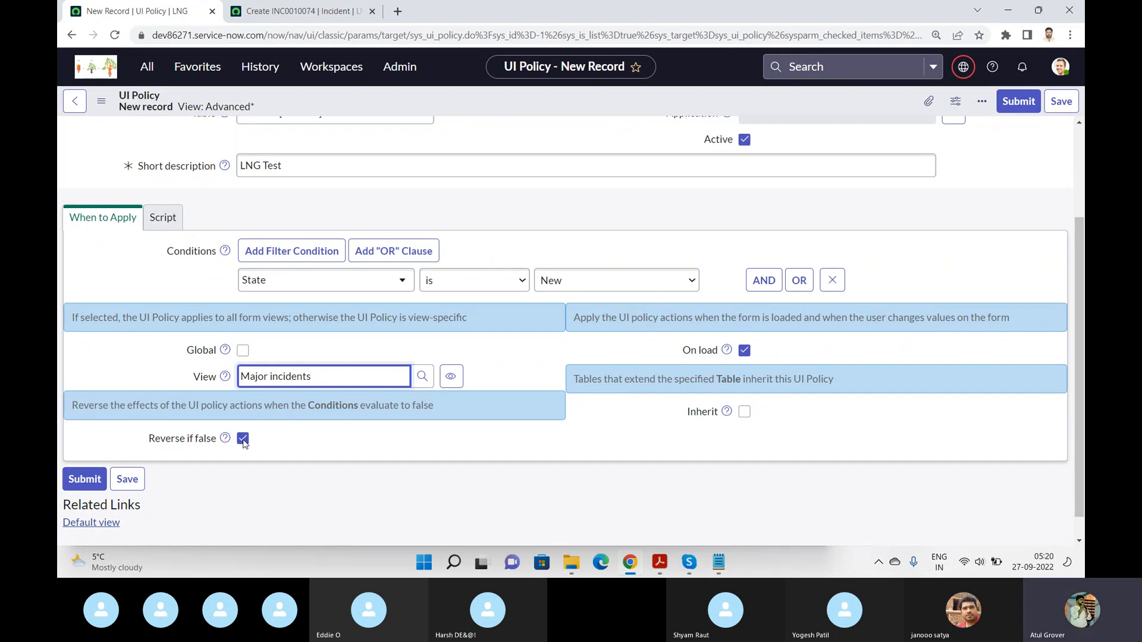
# Step: Turn off Reverse if false on the UI policy and save the record
pyautogui.click(242, 439)
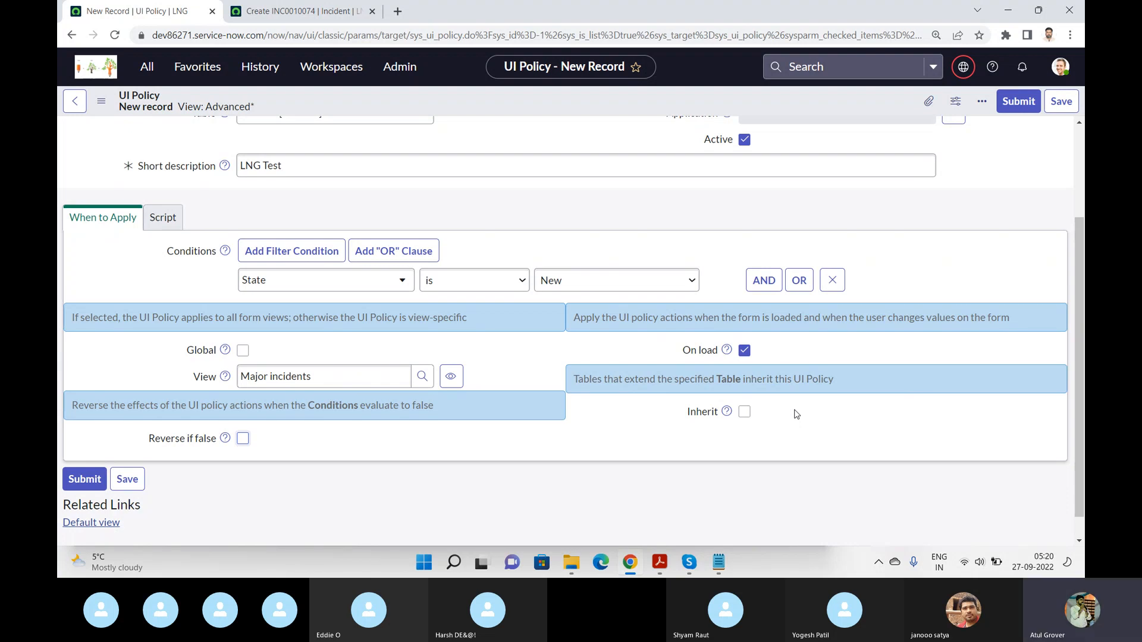
pyautogui.click(1058, 104)
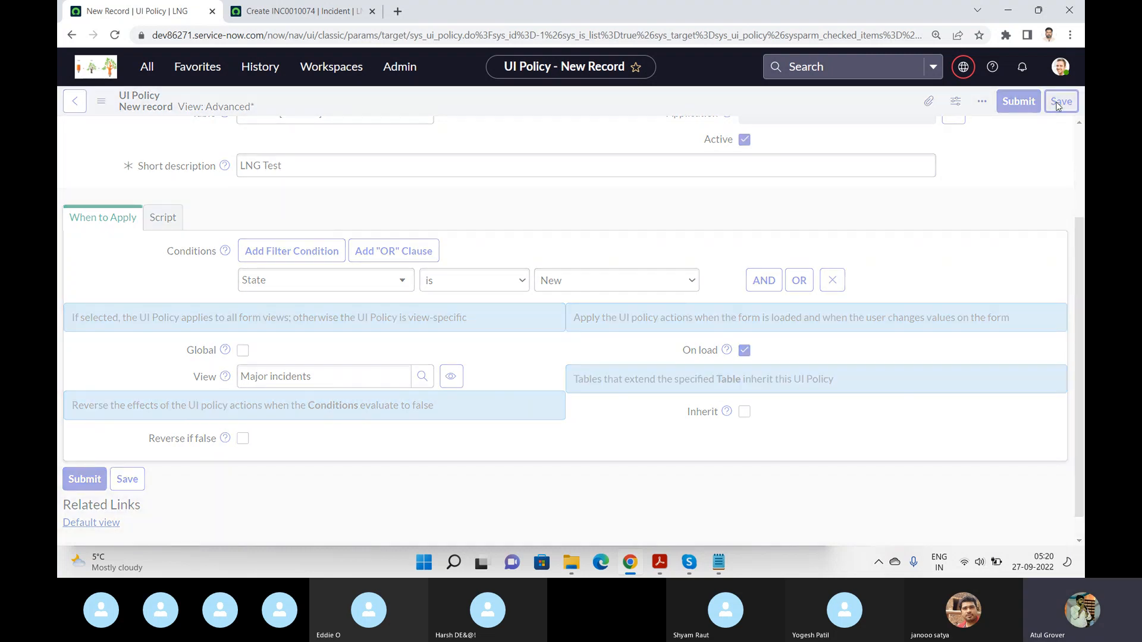
pyautogui.hotkey('alt', 'Tab')
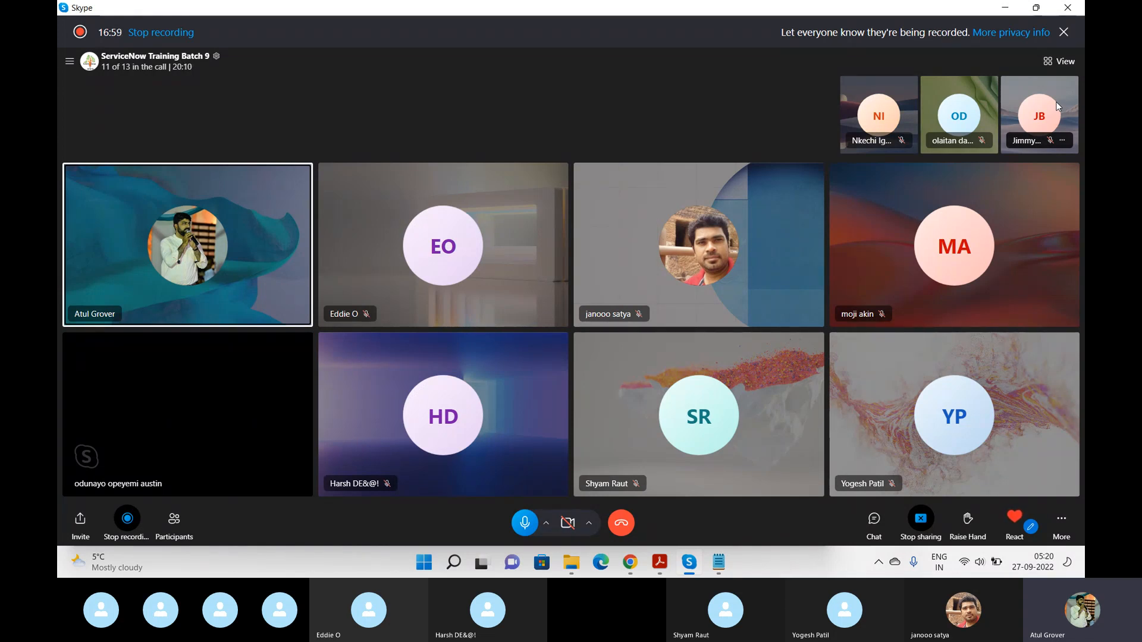
pyautogui.hotkey('alt', 'Tab')
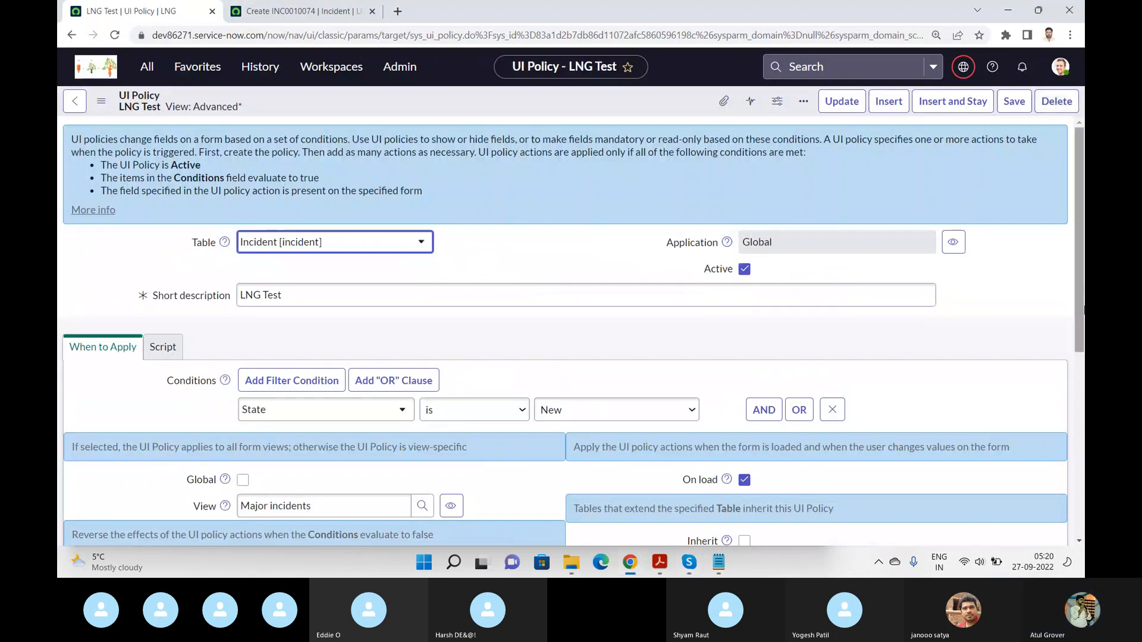
# Step: Start a new UI policy action for the LNG Test policy, consulting the new incident form for its available fields
pyautogui.scroll(-5, 1006, 306)
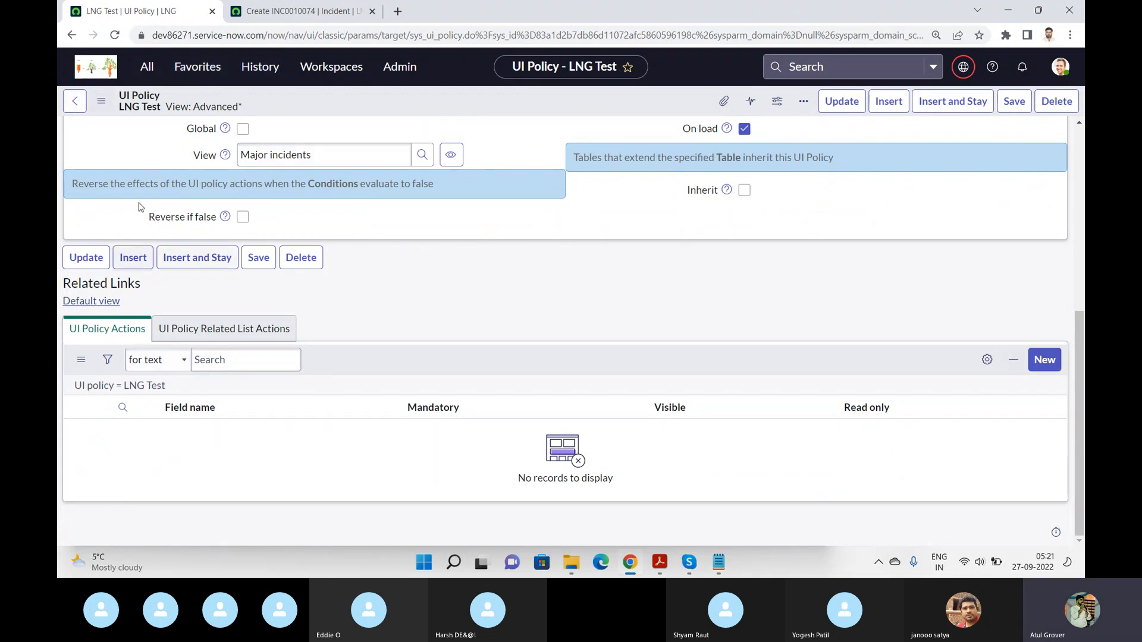
pyautogui.click(303, 5)
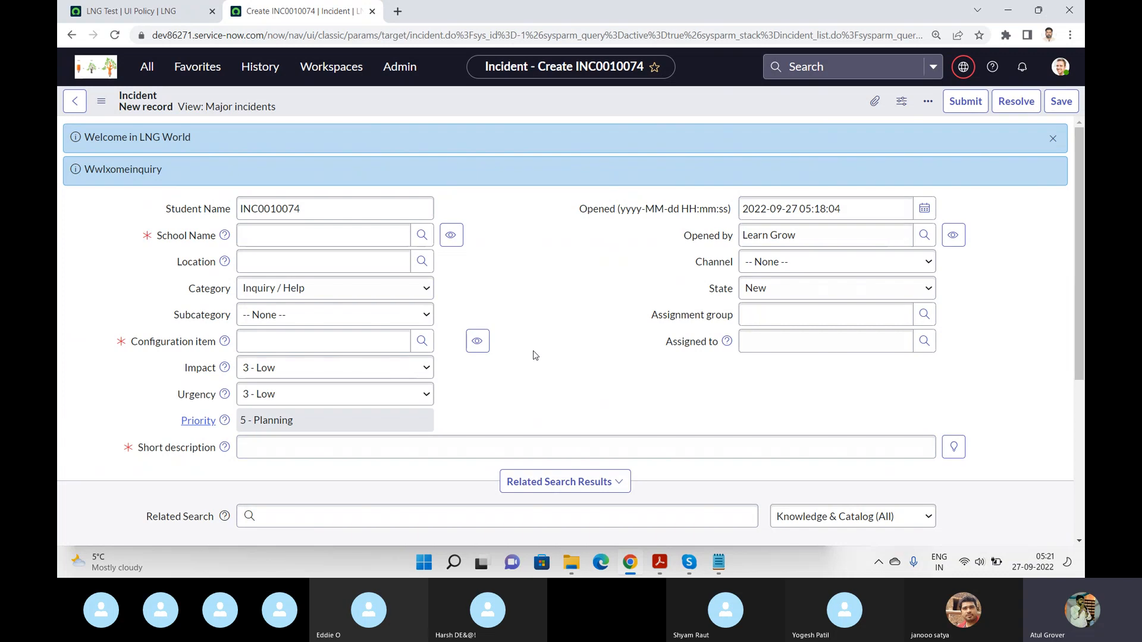
pyautogui.click(145, 17)
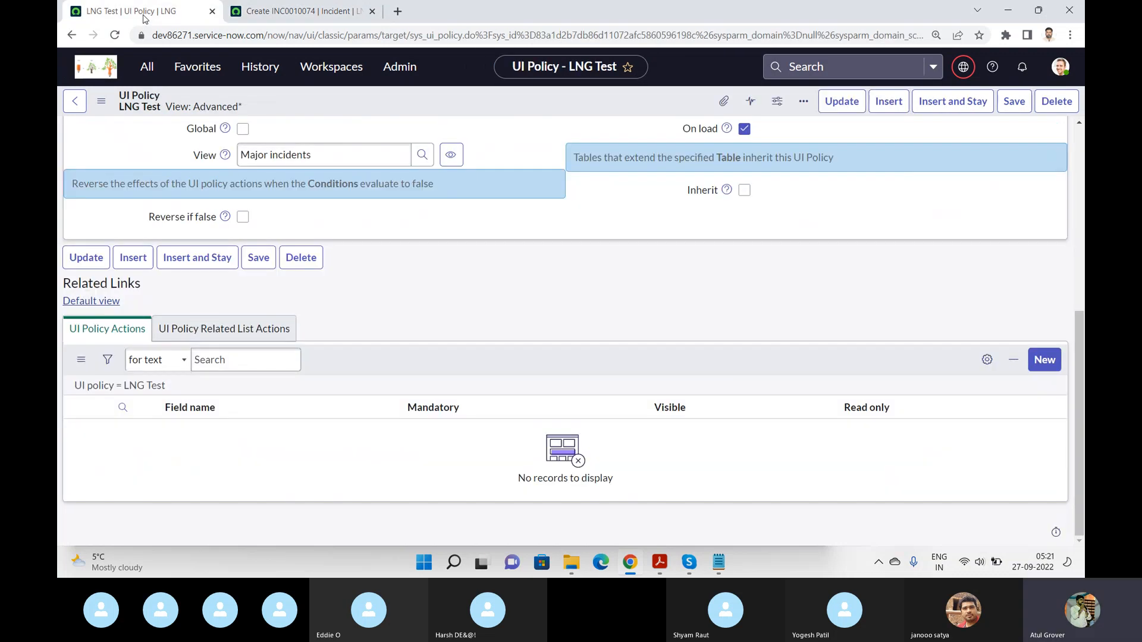
pyautogui.click(1032, 360)
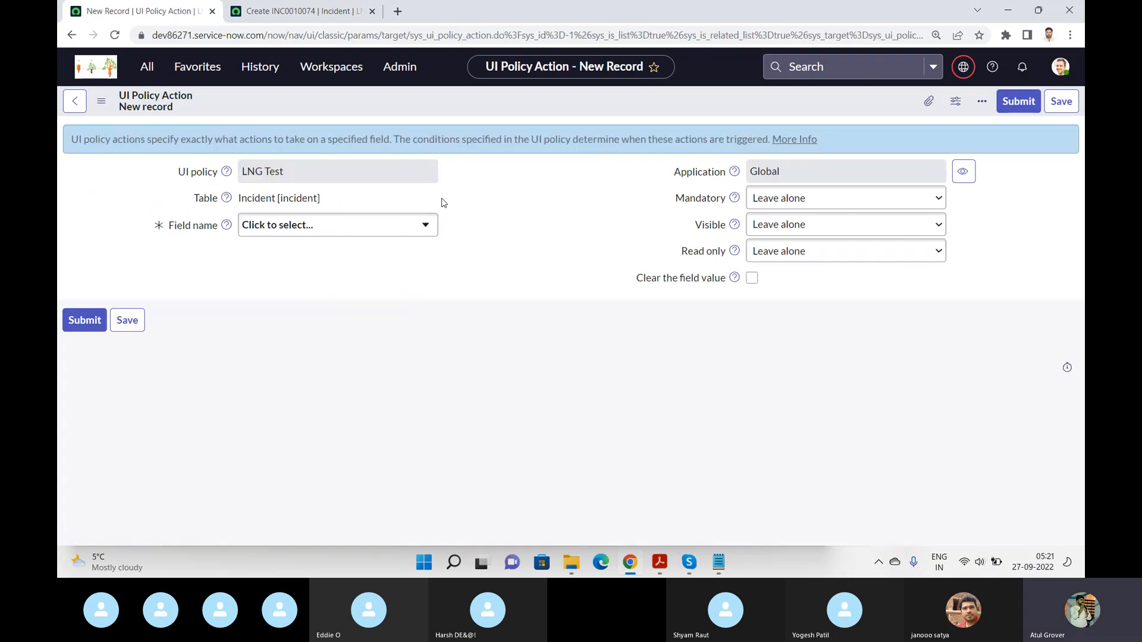
pyautogui.click(279, 9)
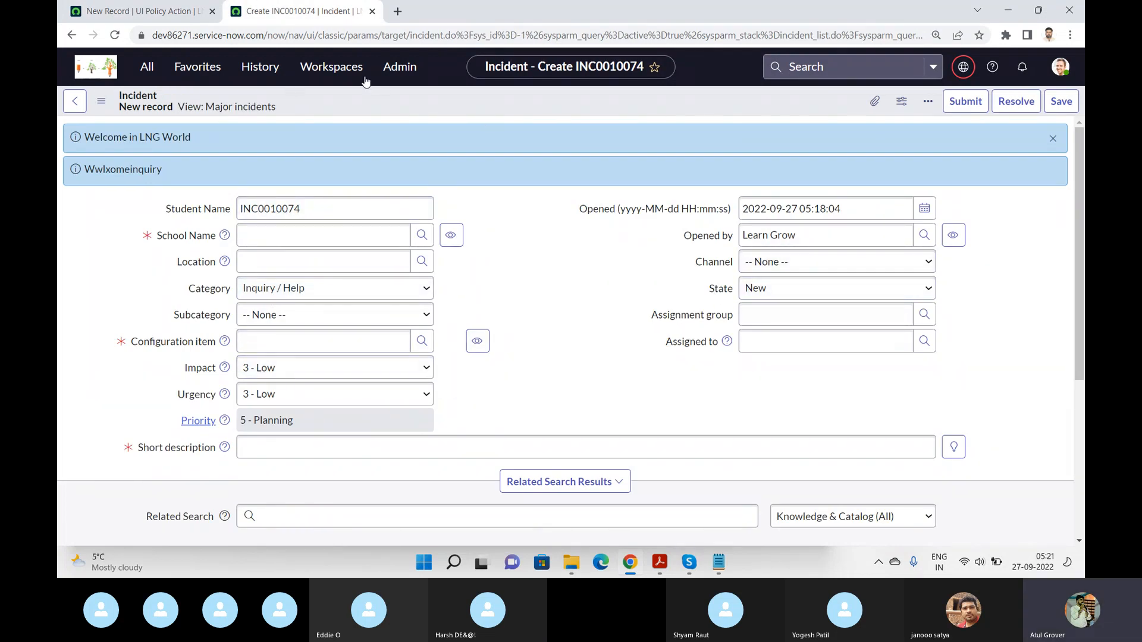
pyautogui.click(154, 9)
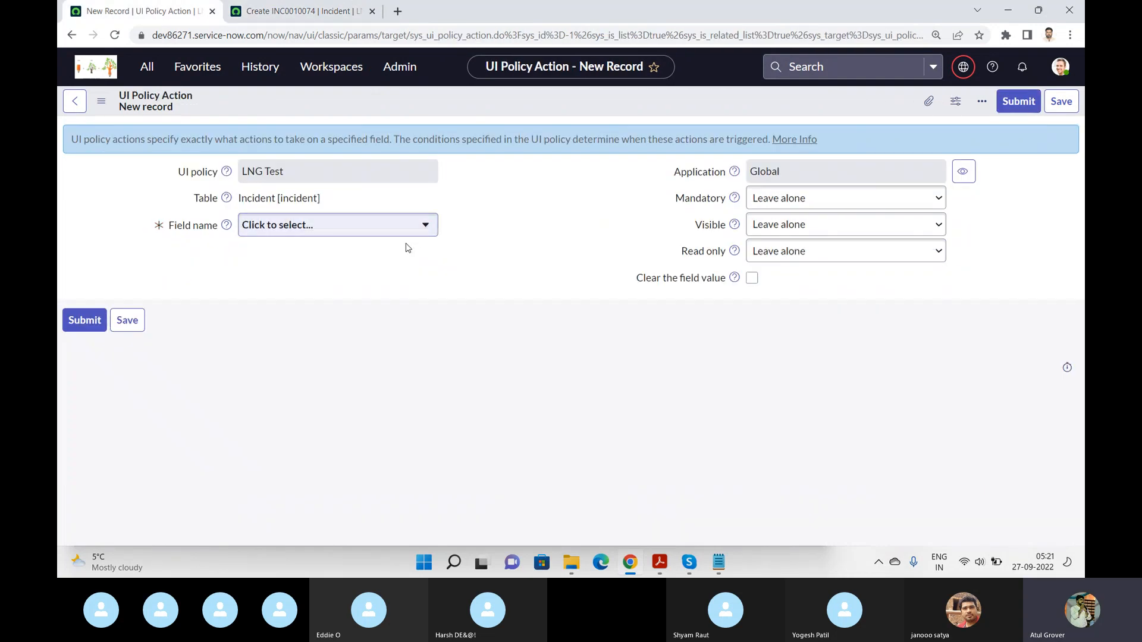
pyautogui.click(384, 226)
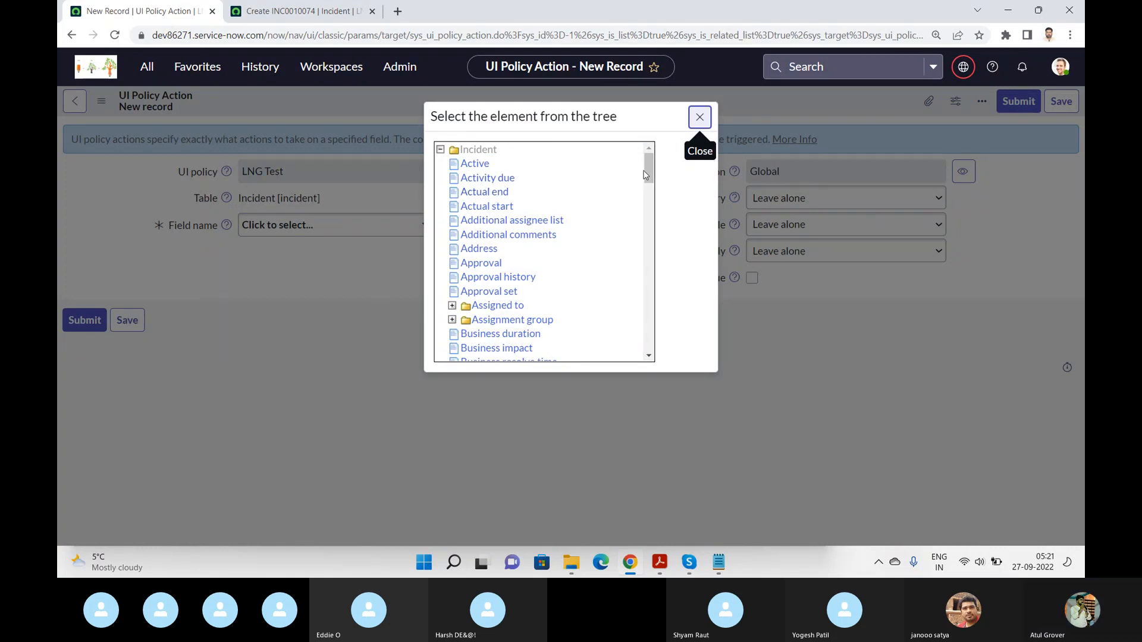
pyautogui.click(571, 166)
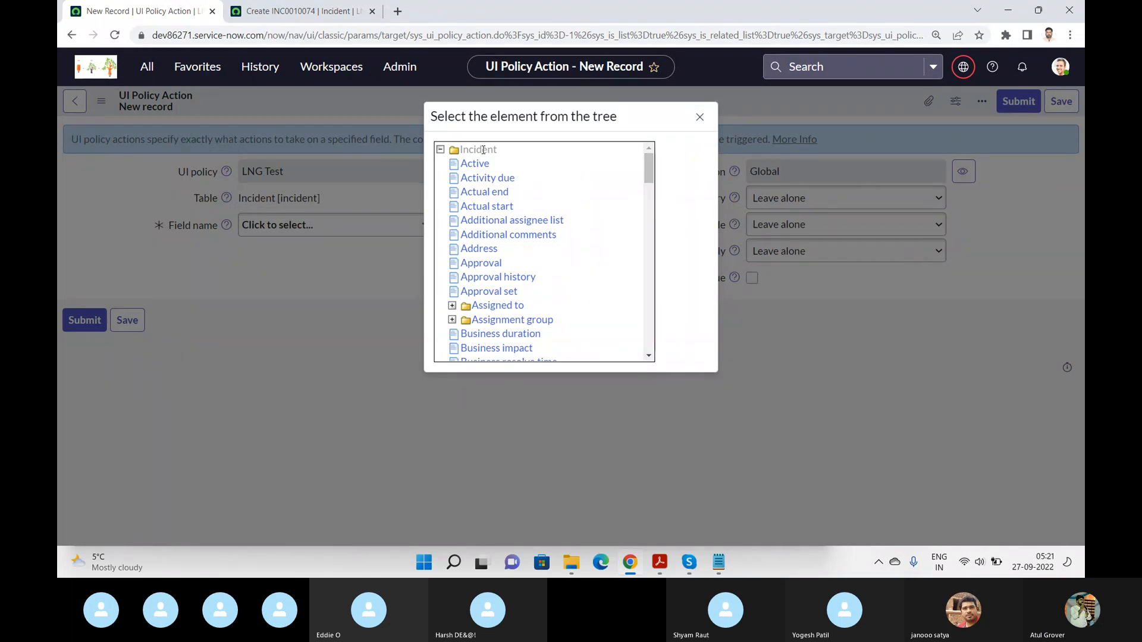
pyautogui.click(479, 164)
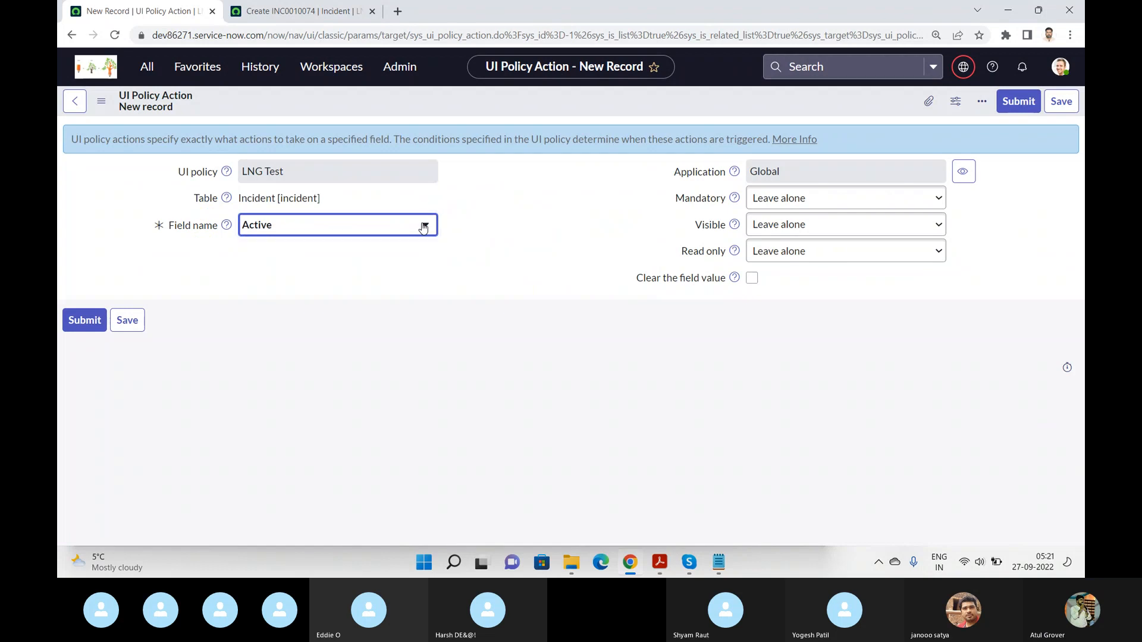
# Step: Set the UI policy action's field to Channel with Mandatory True and Visible False, and submit it
pyautogui.click(423, 228)
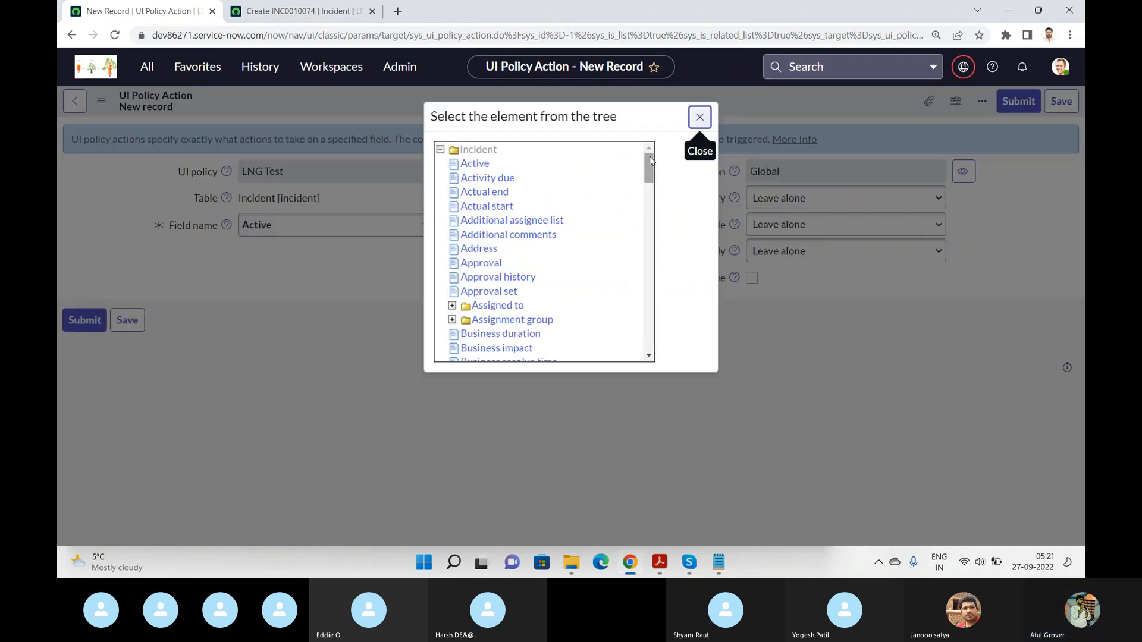
pyautogui.moveTo(651, 159); pyautogui.dragTo(647, 188)
pyautogui.click(493, 207)
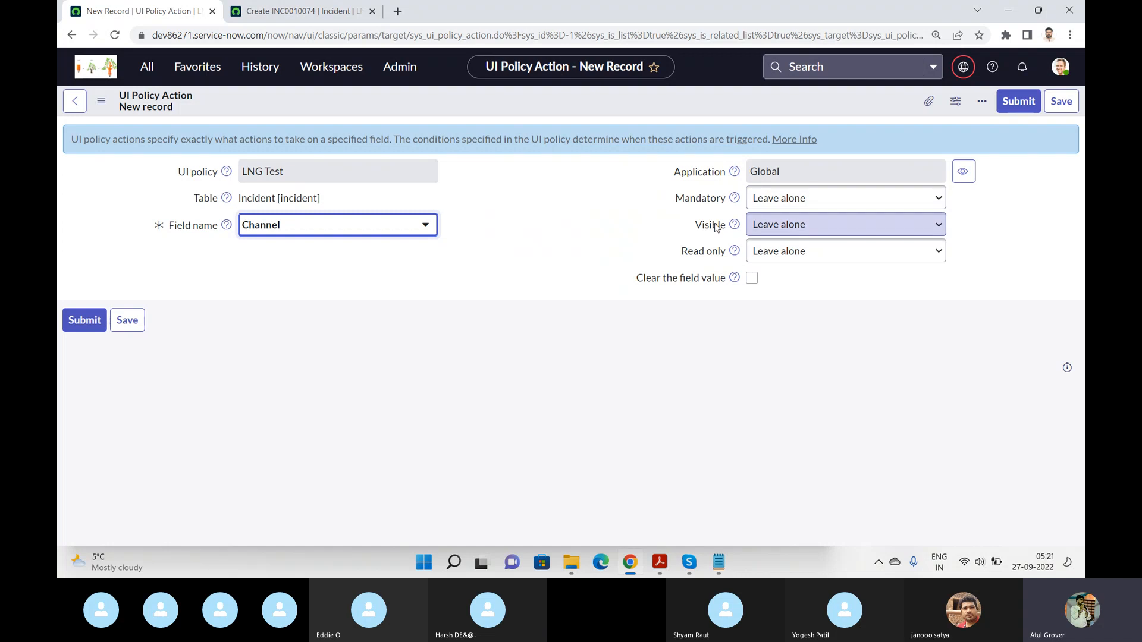
pyautogui.click(787, 200)
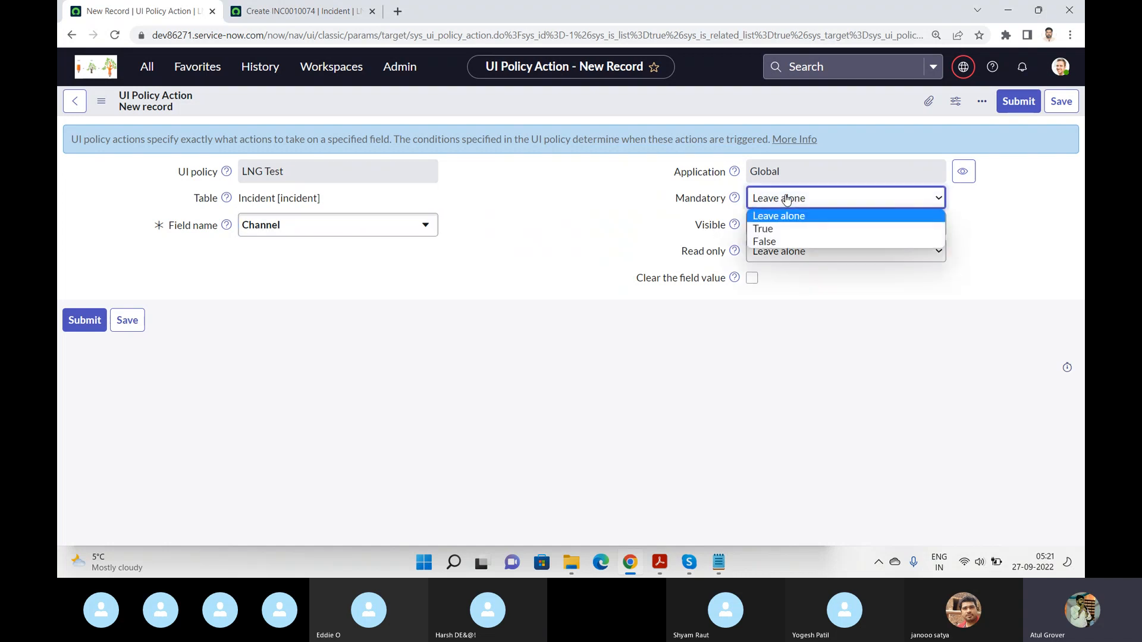
pyautogui.click(781, 229)
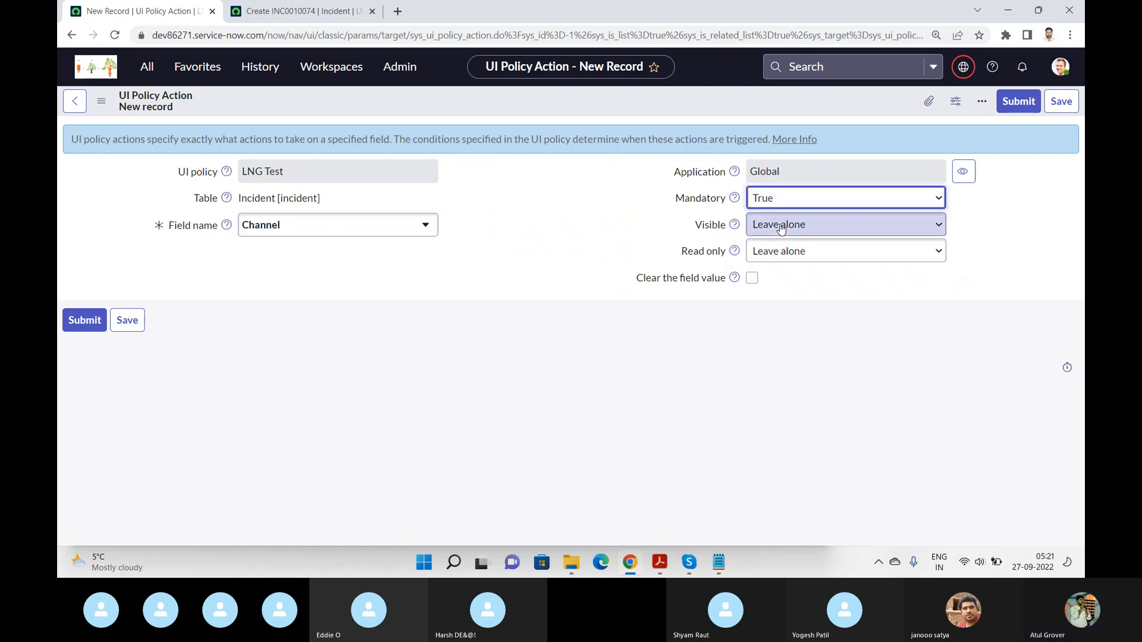
pyautogui.click(781, 229)
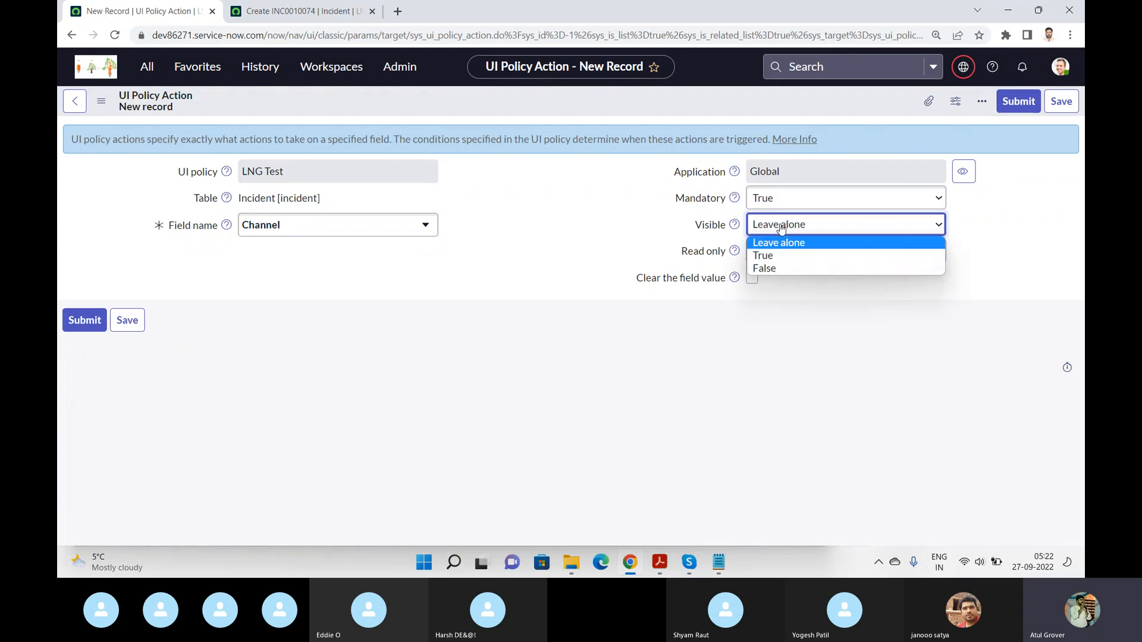
pyautogui.click(776, 269)
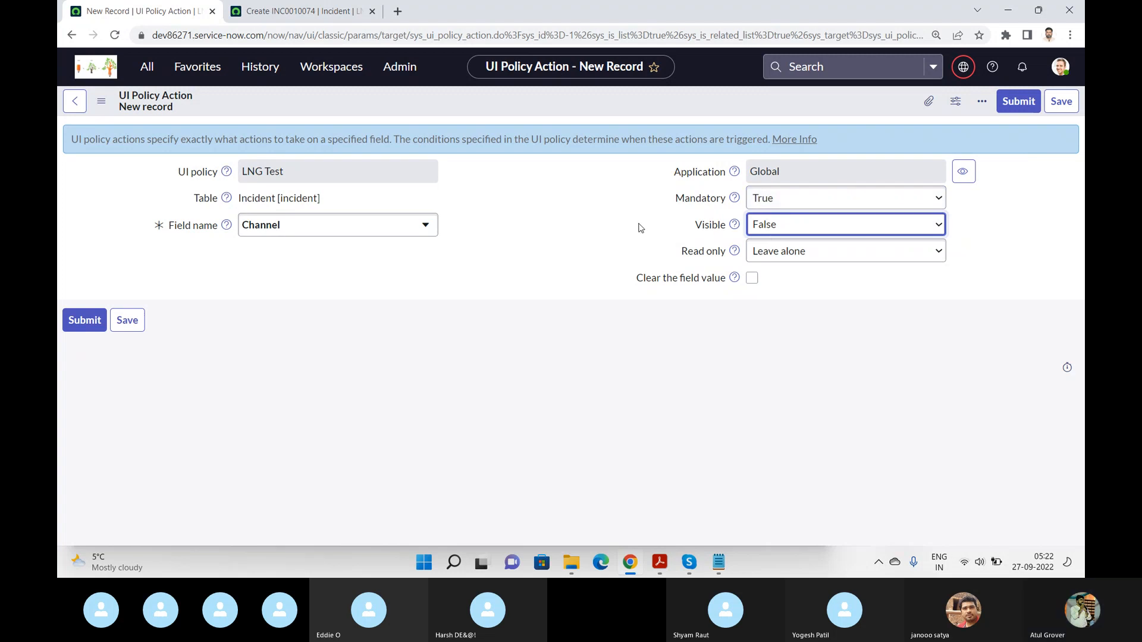
pyautogui.click(101, 323)
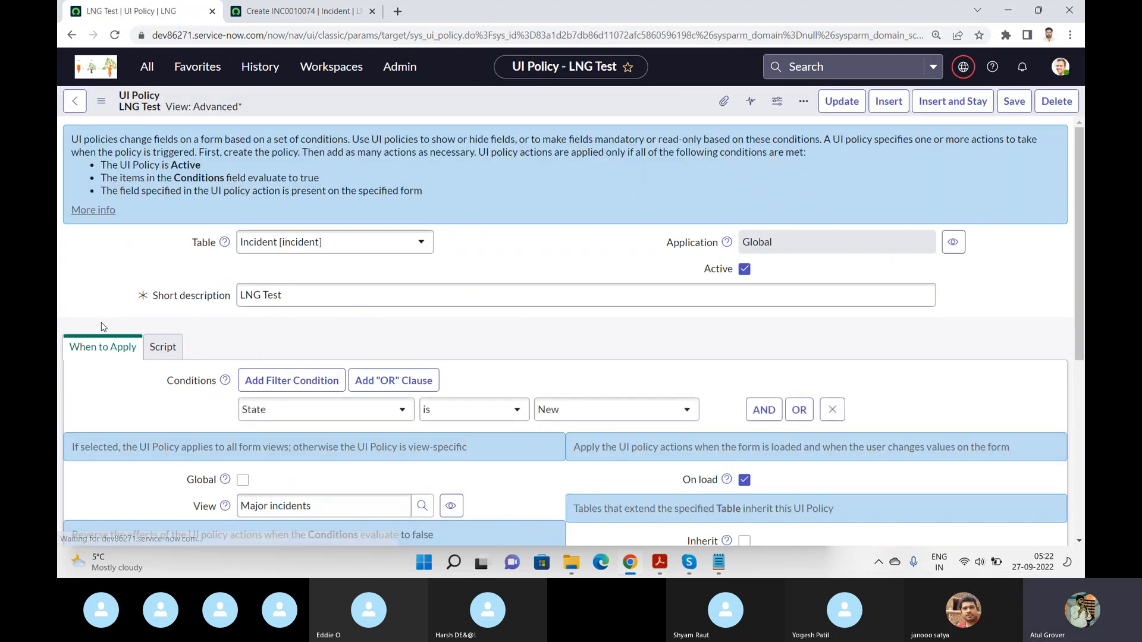
# Step: Reload the new incident form in the other browser tab and set its State to Resolved
pyautogui.scroll(-5, 499, 267)
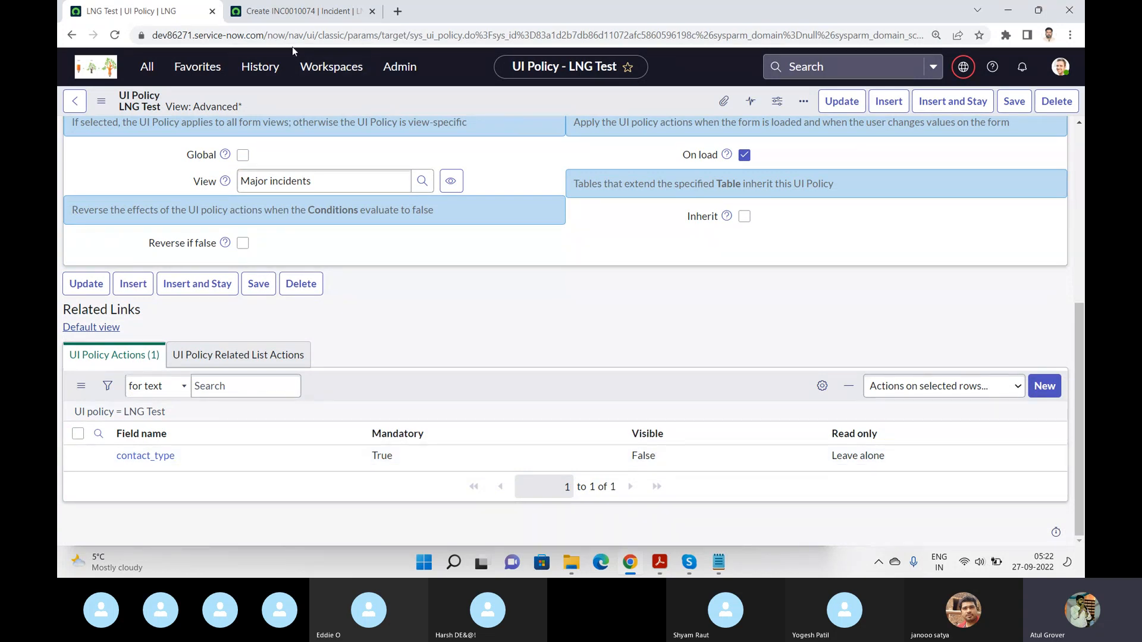
pyautogui.click(305, 12)
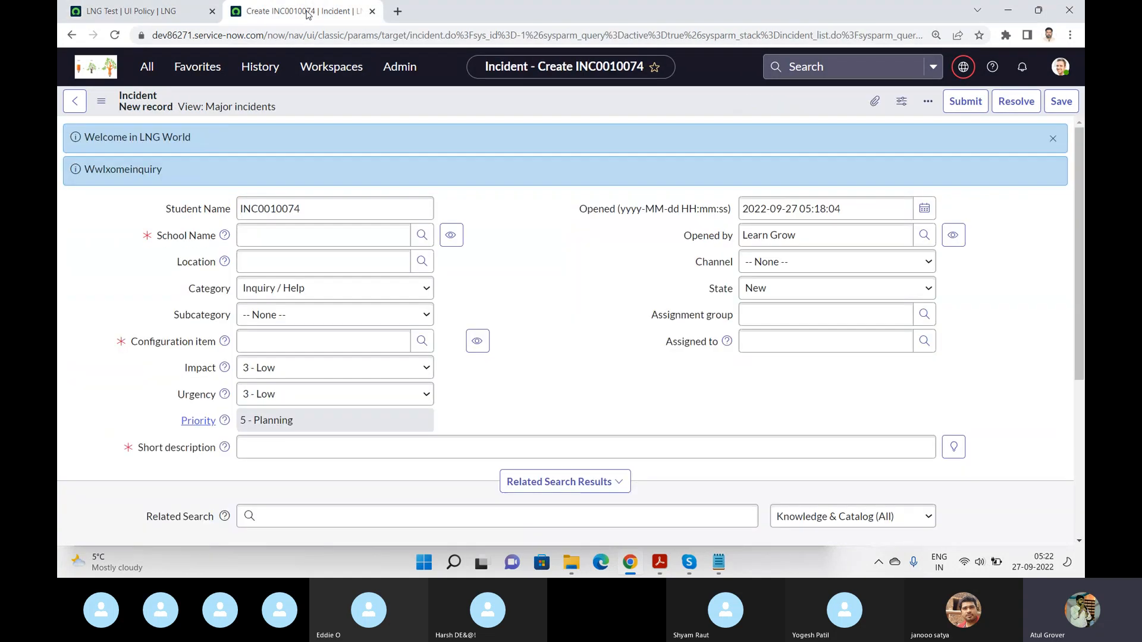
pyautogui.click(115, 36)
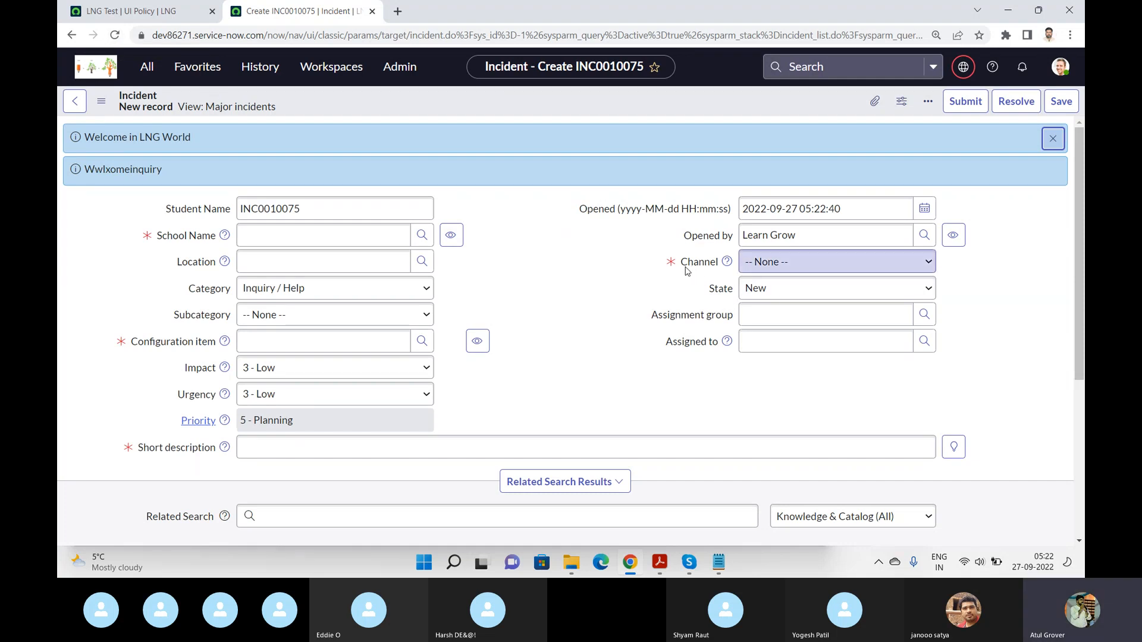
pyautogui.click(807, 290)
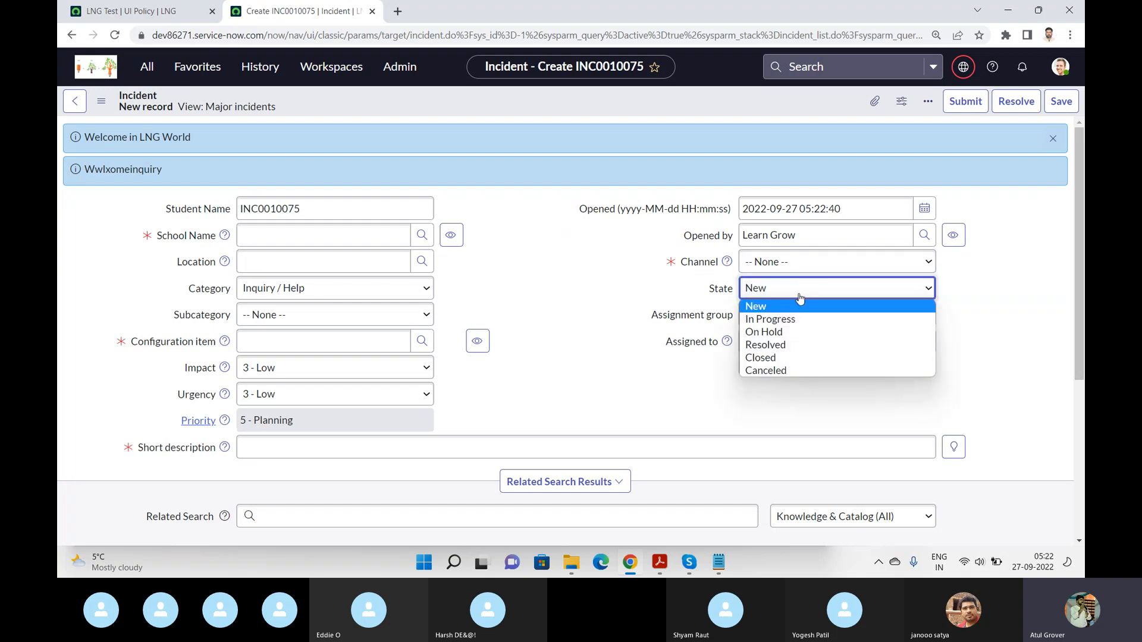
pyautogui.click(781, 346)
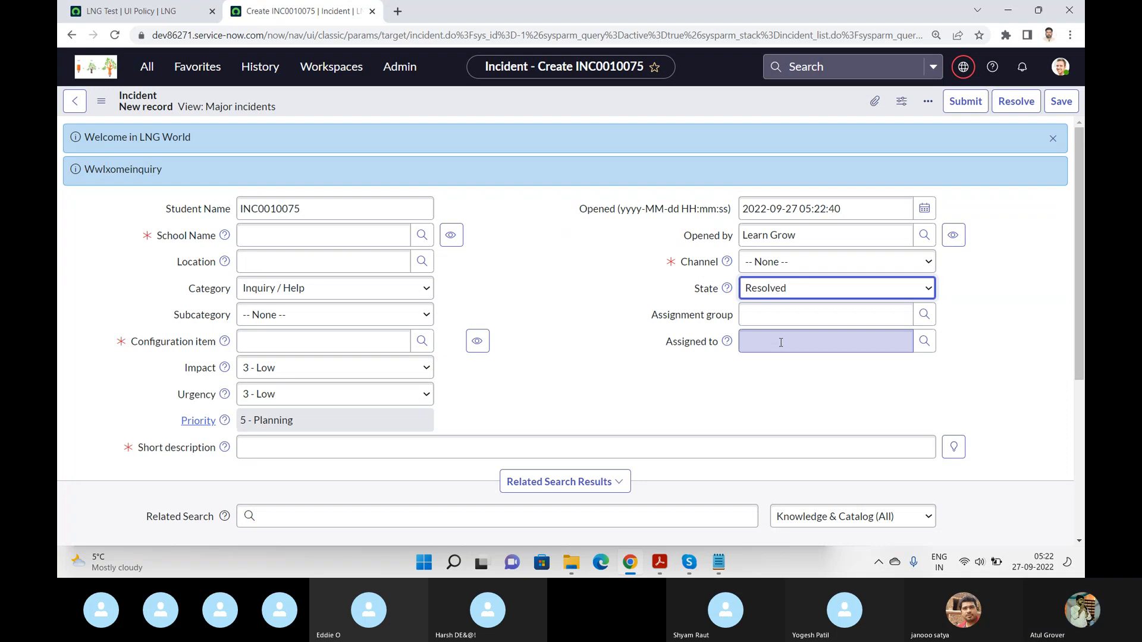
# Step: Fill in the incident's School Name from recent selections, configuration item Unknown and short description "asda", and try to save it with no Channel chosen
pyautogui.click(271, 237)
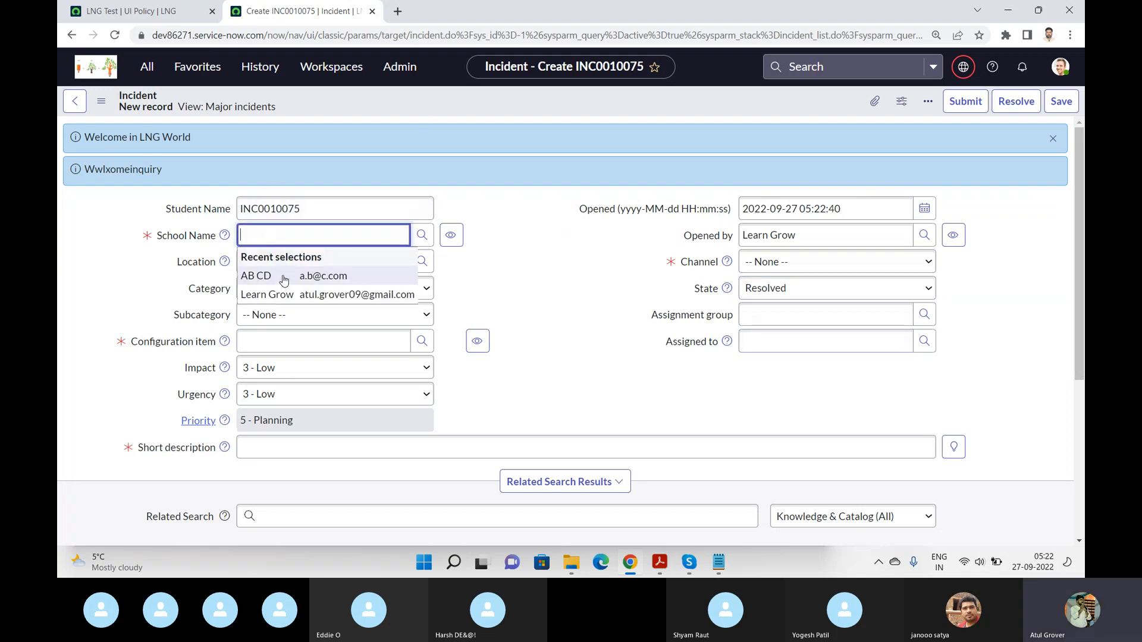
pyautogui.click(278, 274)
pyautogui.click(279, 335)
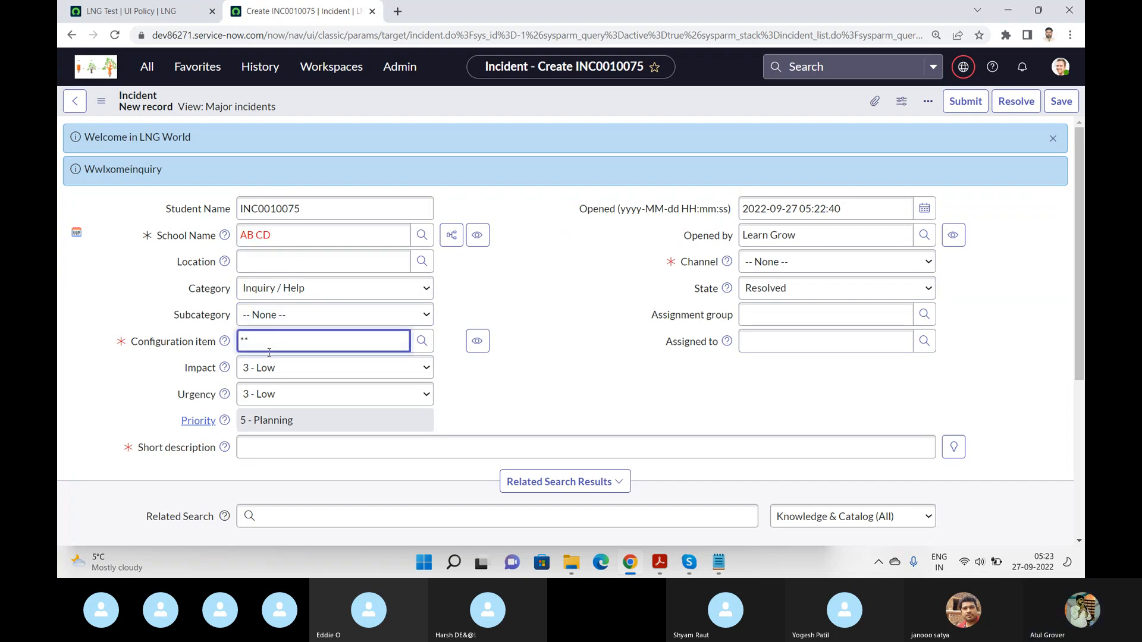
pyautogui.click(268, 377)
pyautogui.click(262, 445)
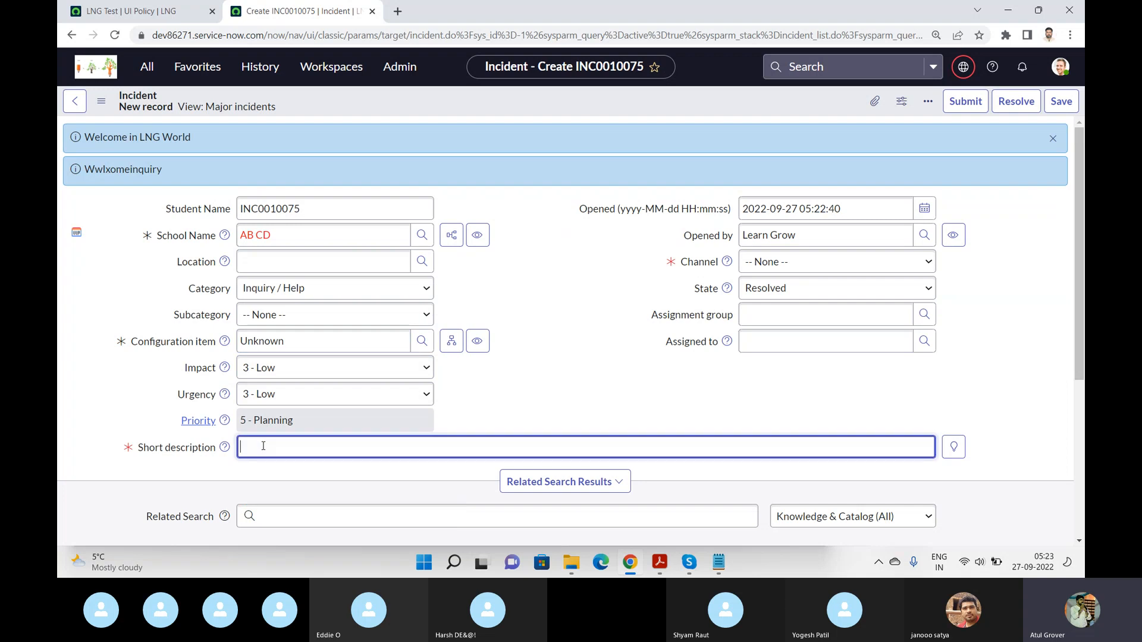
pyautogui.write('asda')
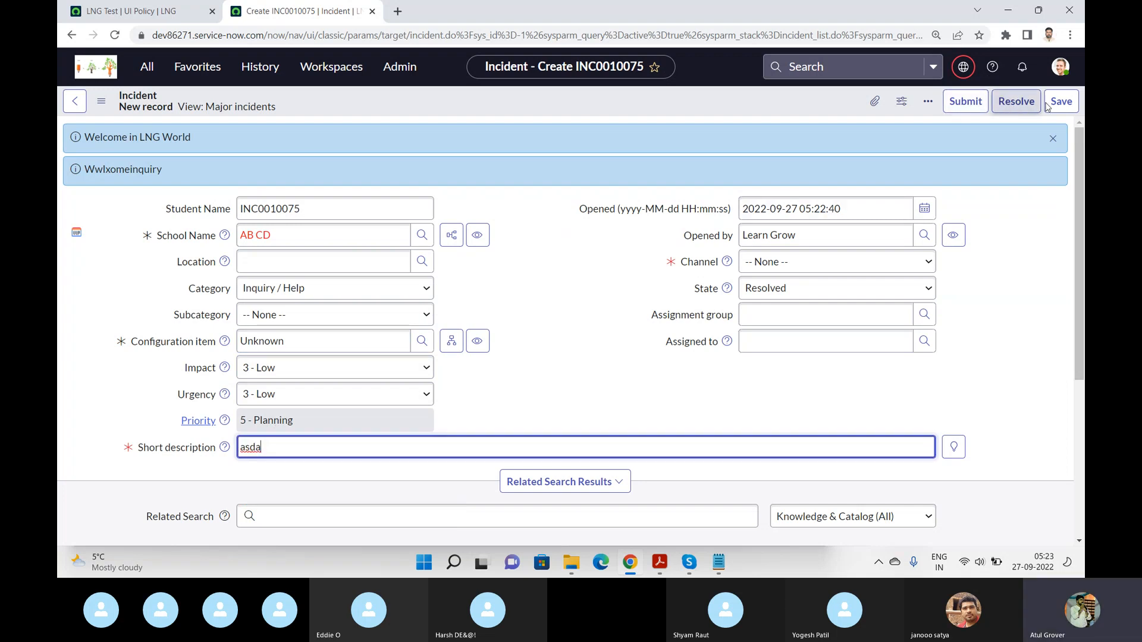
pyautogui.click(1062, 102)
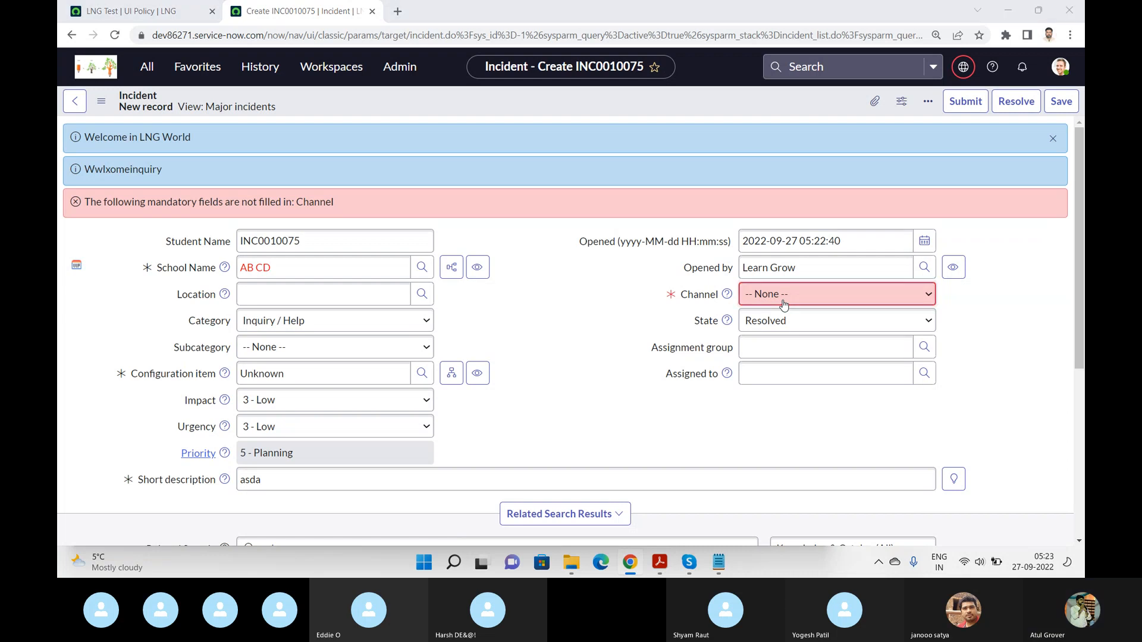
# Step: Check the LNG Test policy's State condition, set the incident's Channel to Chat and try to save the record again
pyautogui.hotkey('alt', 'Tab')
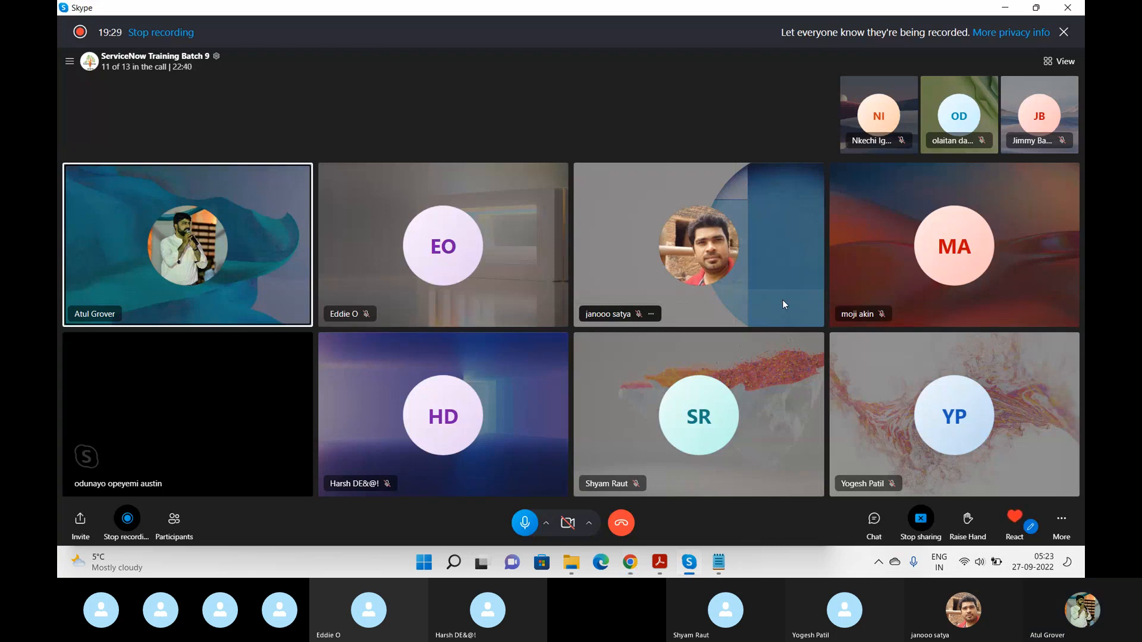
pyautogui.hotkey('alt', 'Tab')
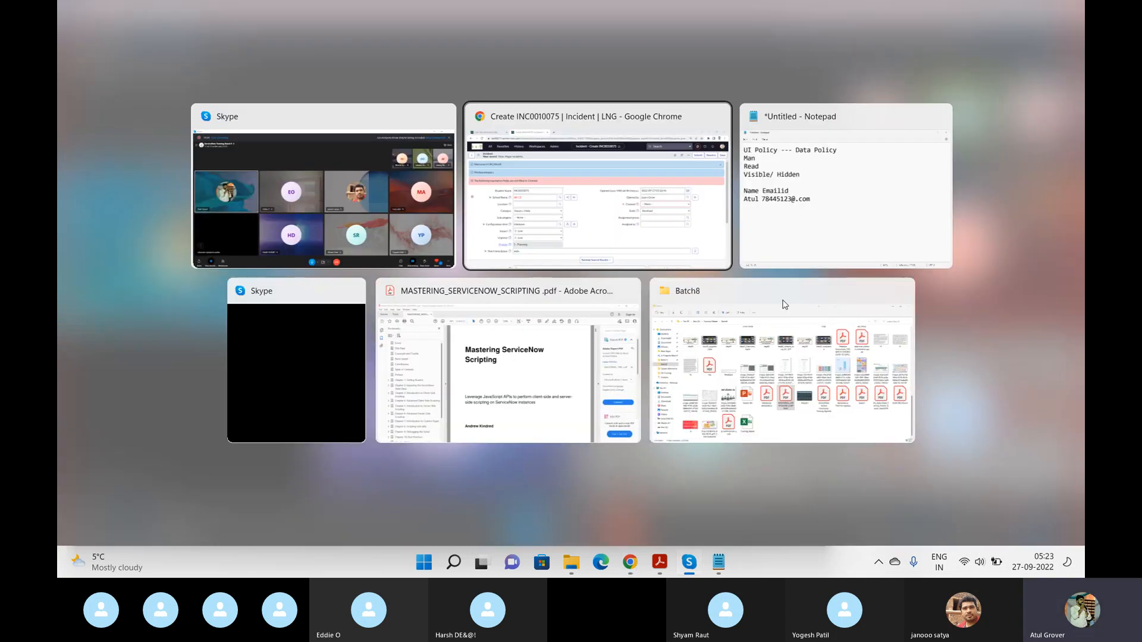
pyautogui.click(158, 11)
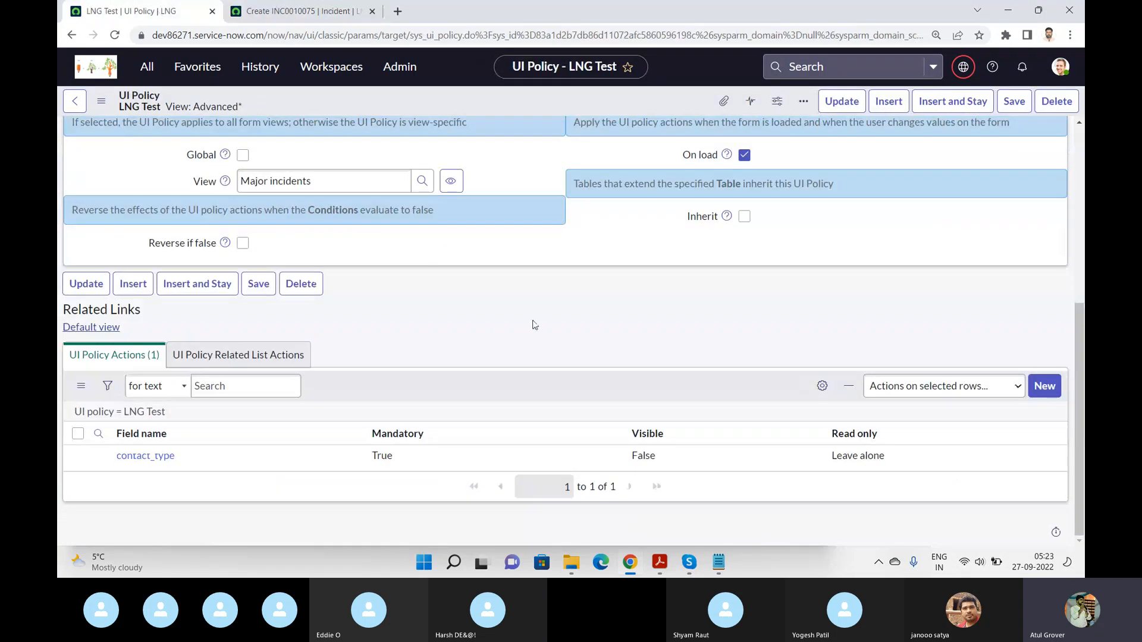
pyautogui.scroll(3, 541, 322)
pyautogui.scroll(2, 542, 322)
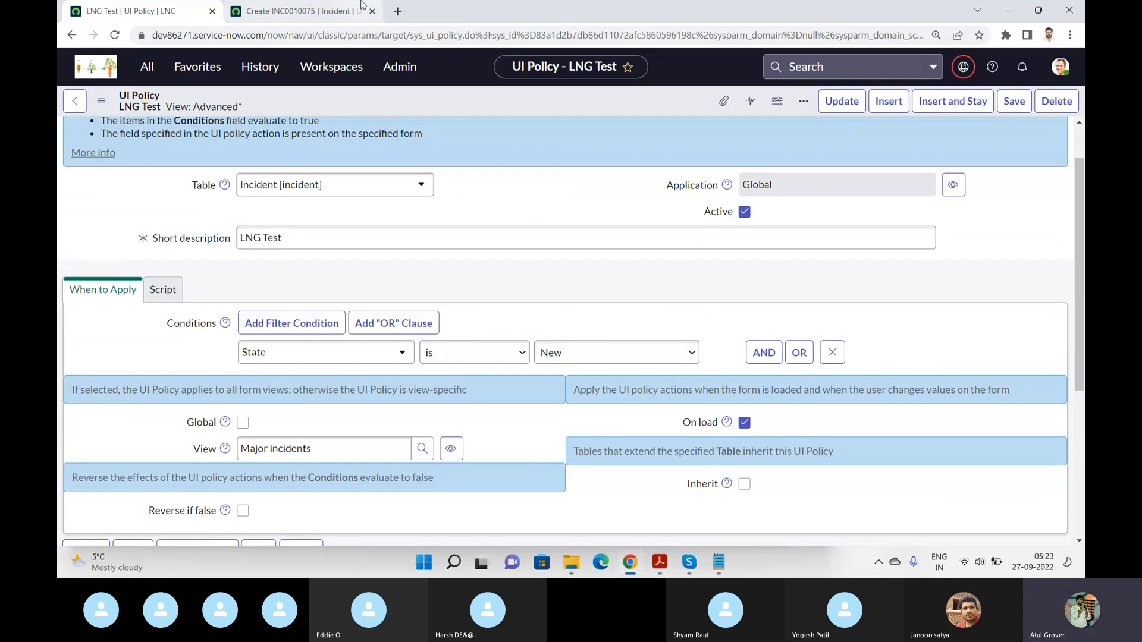
pyautogui.click(318, 10)
pyautogui.click(823, 289)
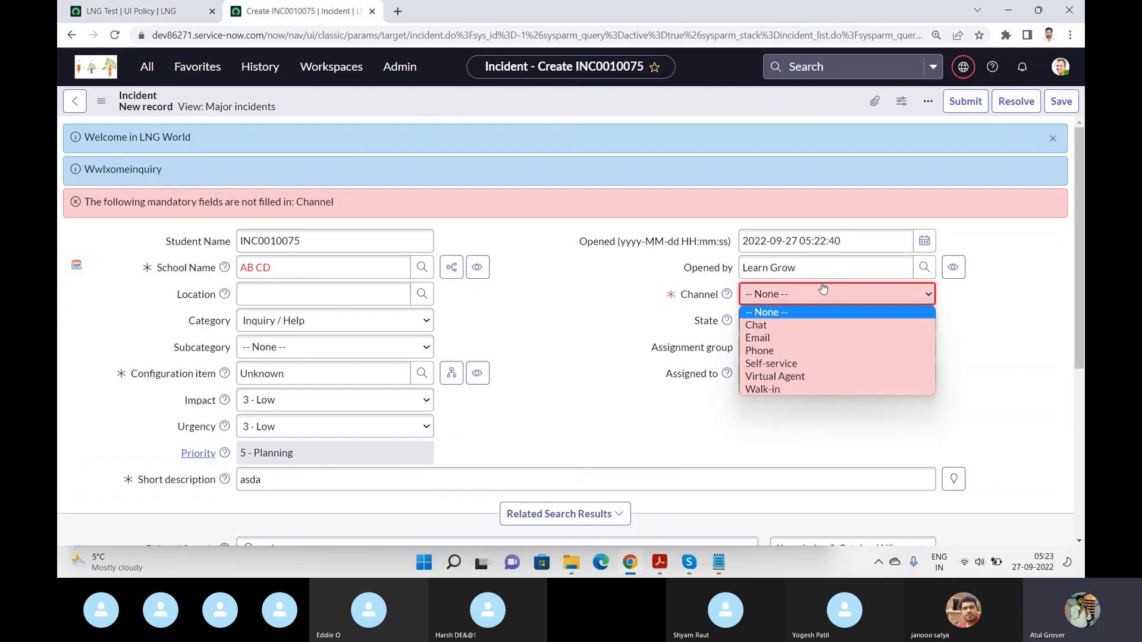
pyautogui.click(822, 324)
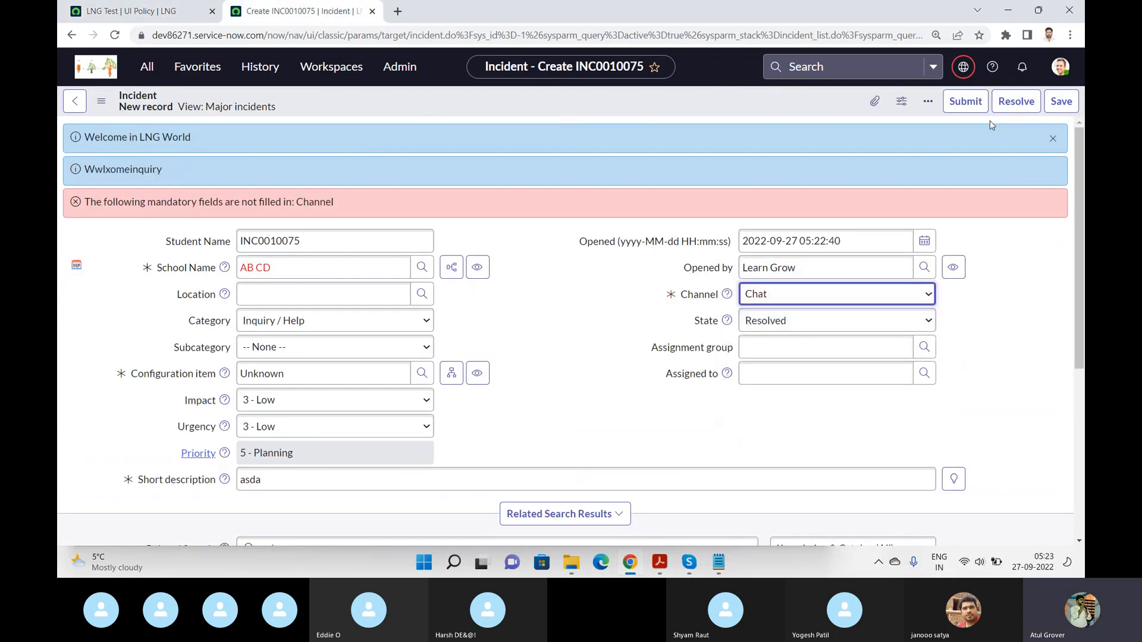
pyautogui.click(1062, 102)
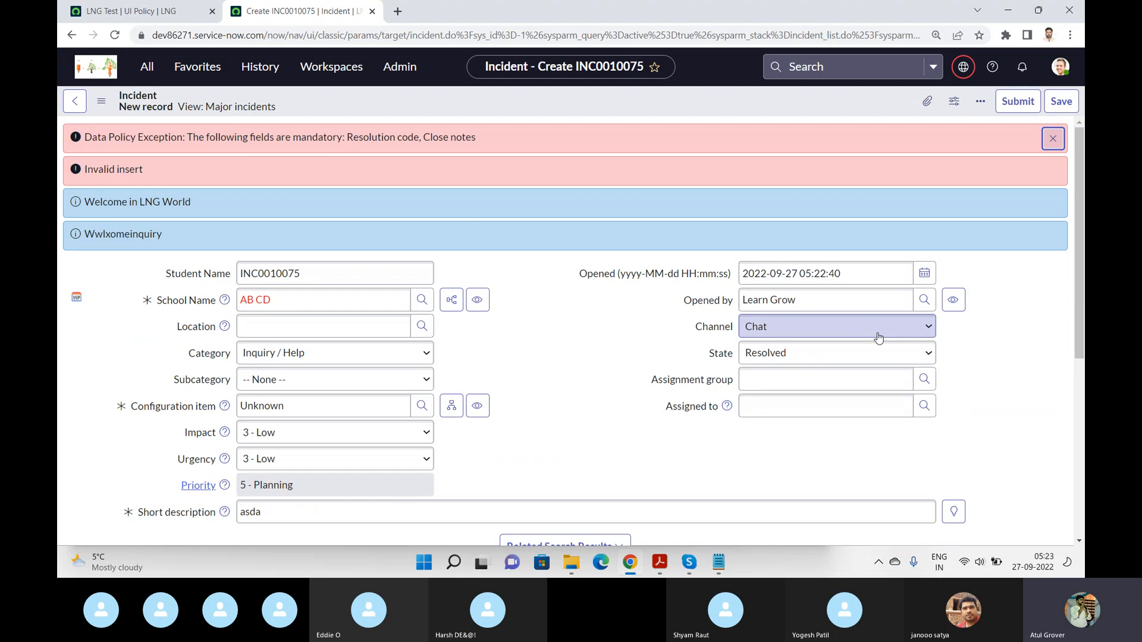
# Step: Test the policy by switching the incident's State to New, back to Resolved, and finally to New again
pyautogui.click(855, 355)
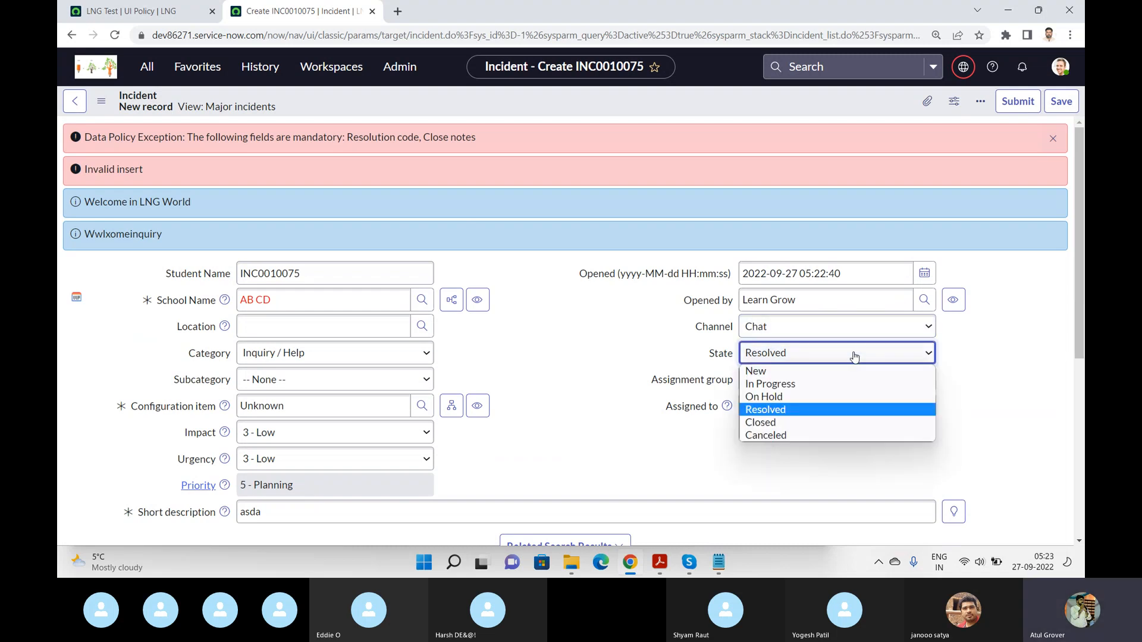
pyautogui.click(816, 375)
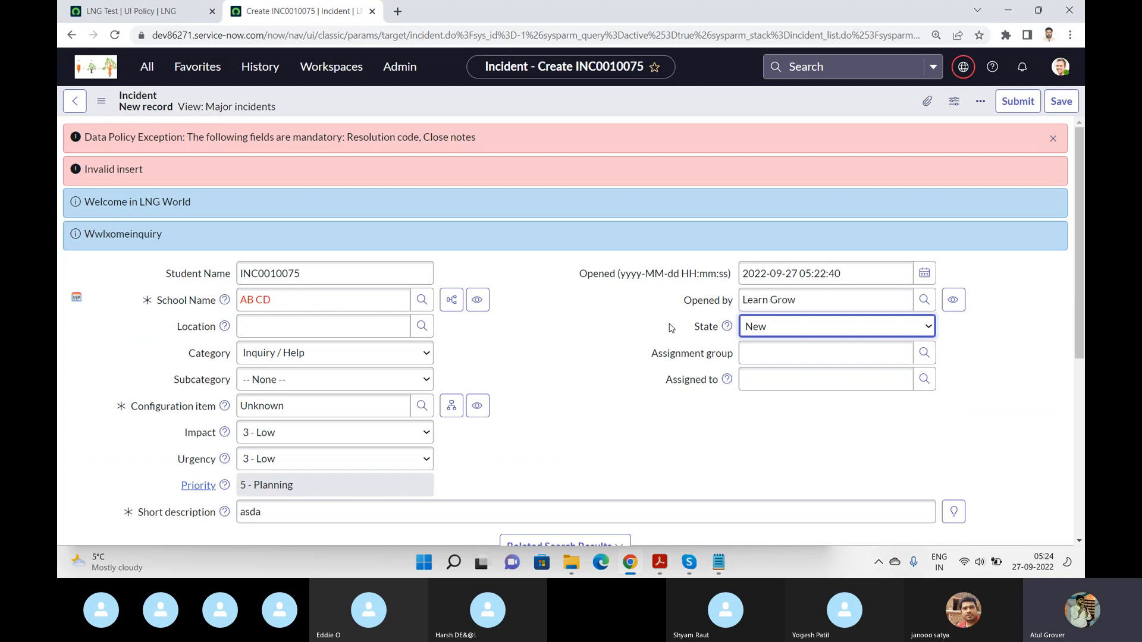
pyautogui.click(782, 331)
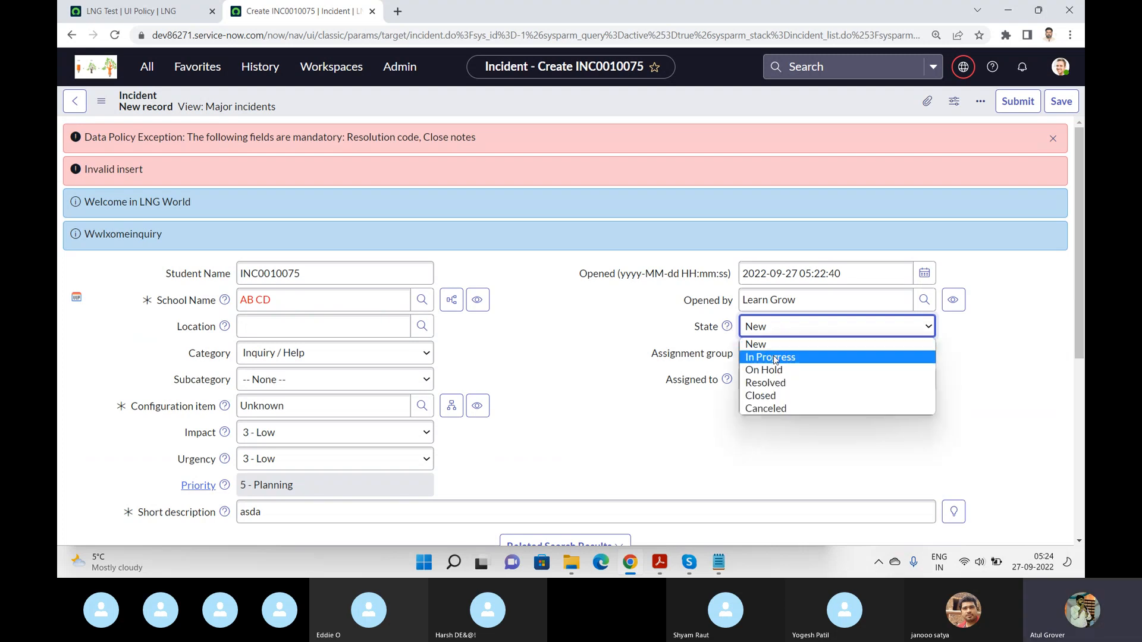
pyautogui.click(773, 384)
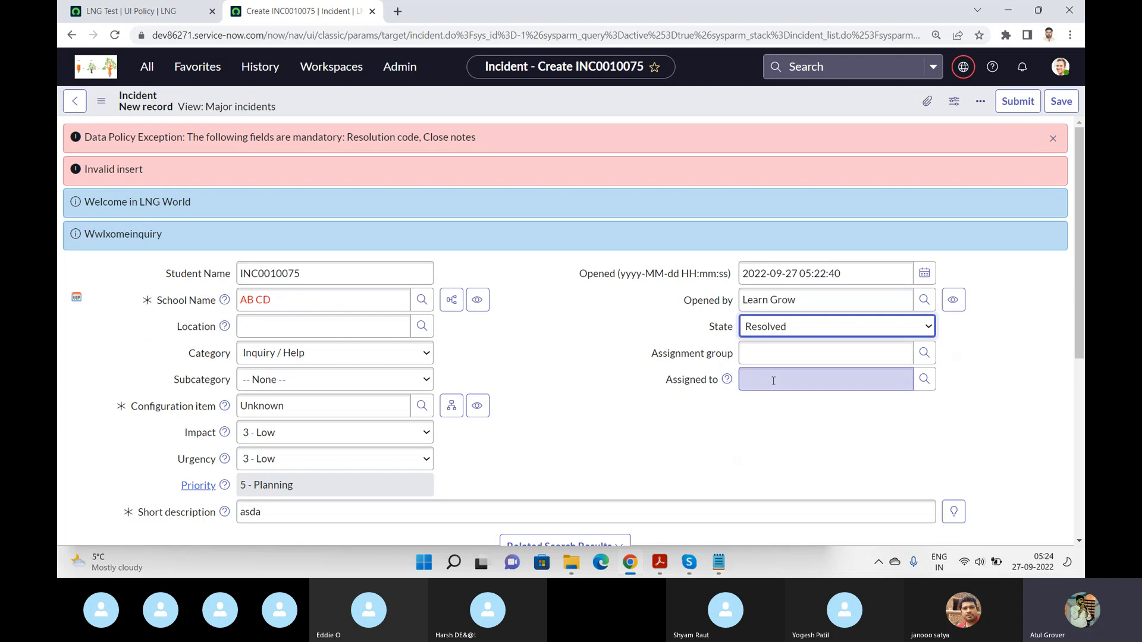
pyautogui.click(765, 327)
pyautogui.click(758, 346)
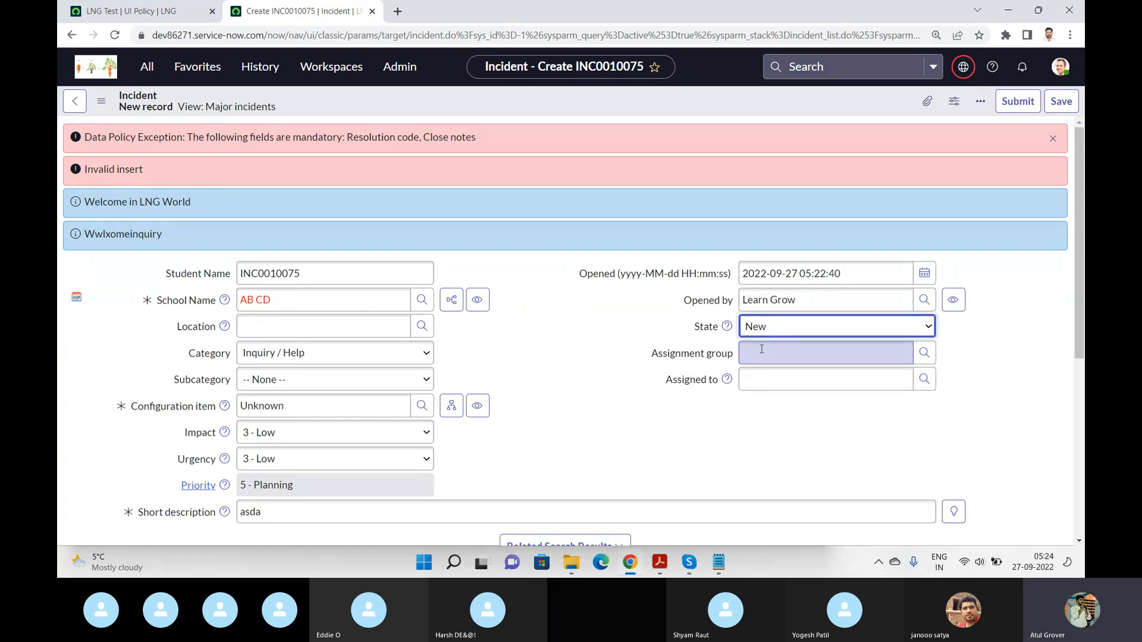
# Step: Review the LNG Test policy's Channel action together with its condition and Reverse if false setting
pyautogui.click(110, 11)
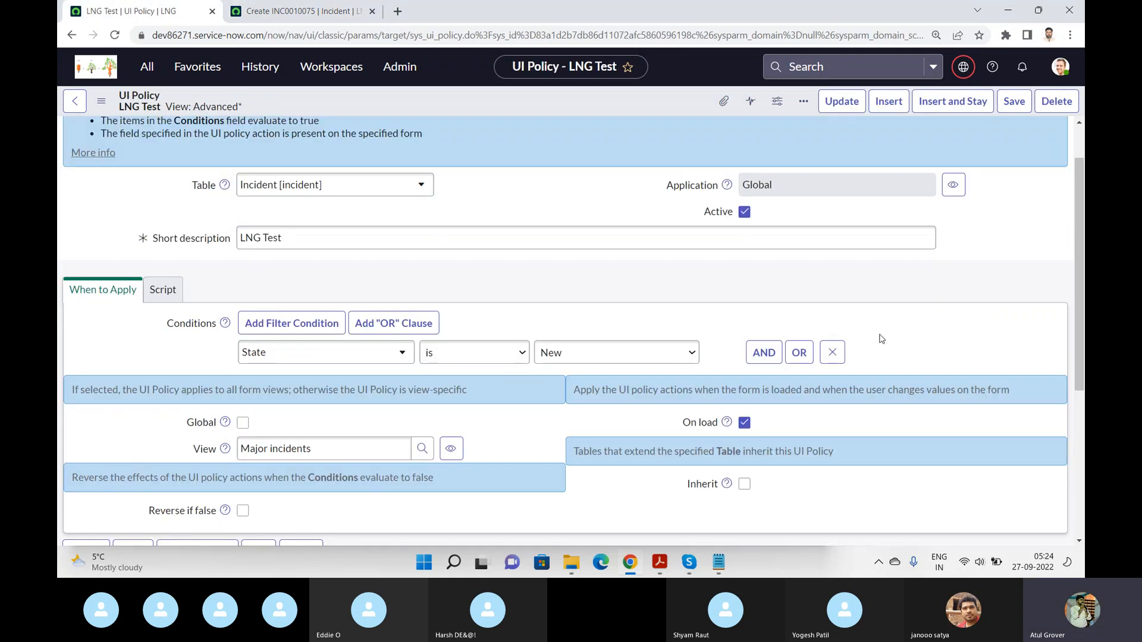
pyautogui.scroll(-5, 881, 338)
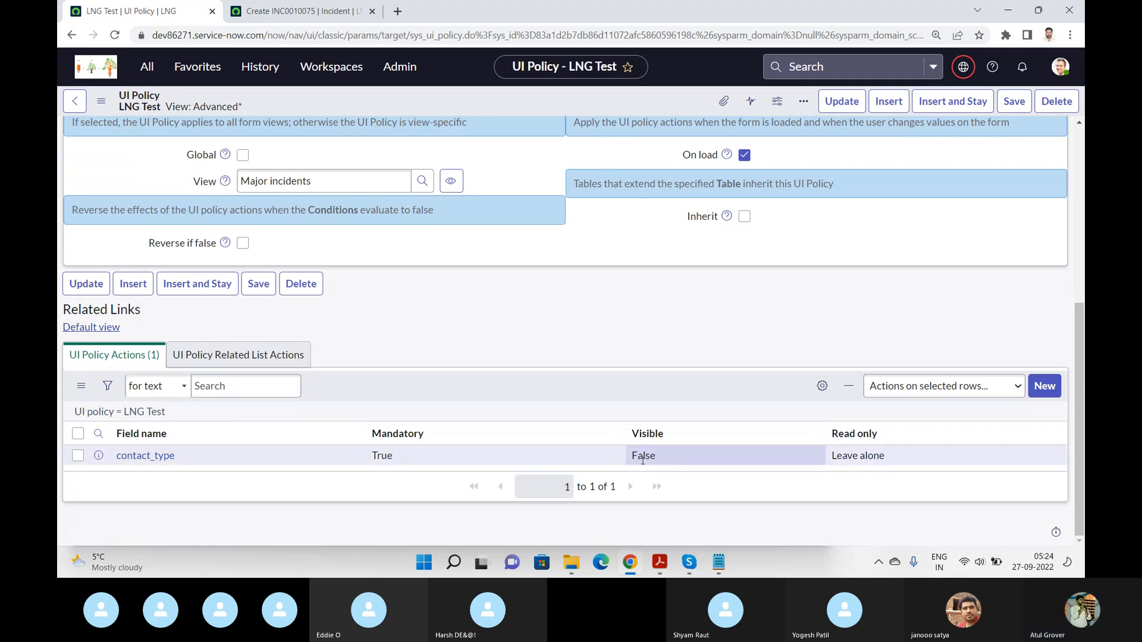
pyautogui.moveTo(1079, 452); pyautogui.dragTo(1081, 415)
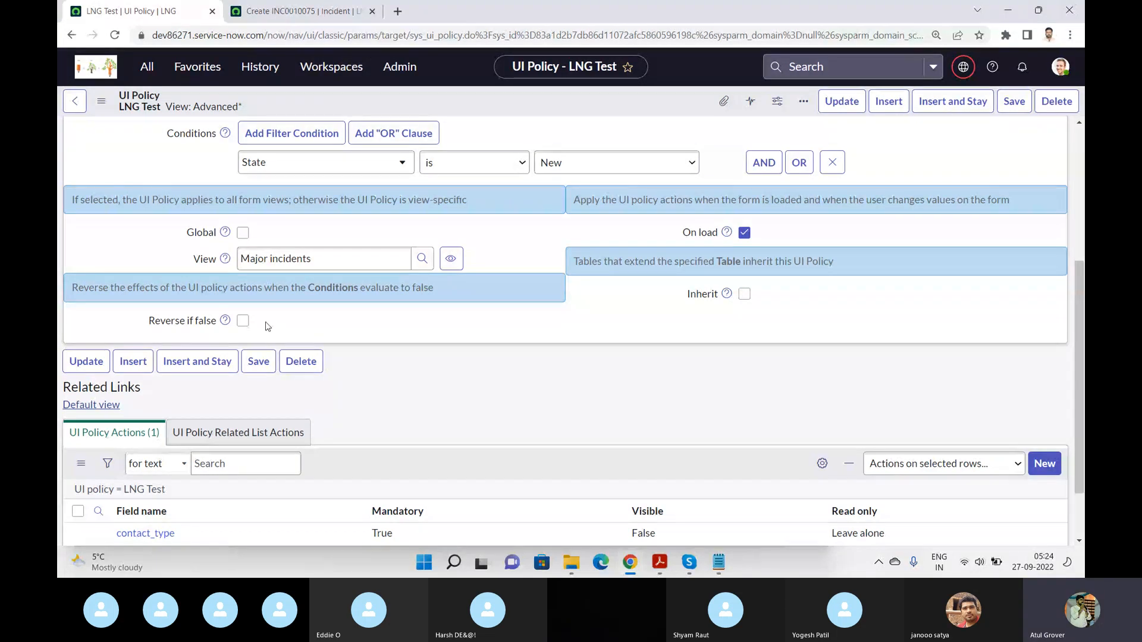
# Step: Enable Reverse if false on the LNG Test policy, set its contact_type action's Visible value to True, and save the policy
pyautogui.click(243, 321)
pyautogui.scroll(-2, 1079, 369)
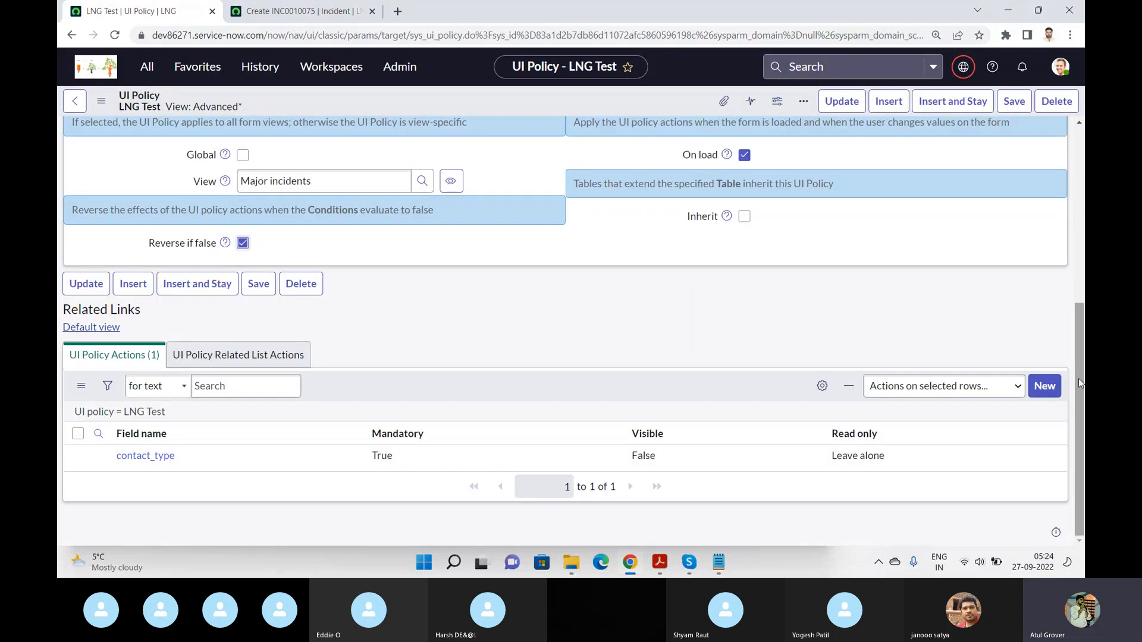
pyautogui.doubleClick(673, 459)
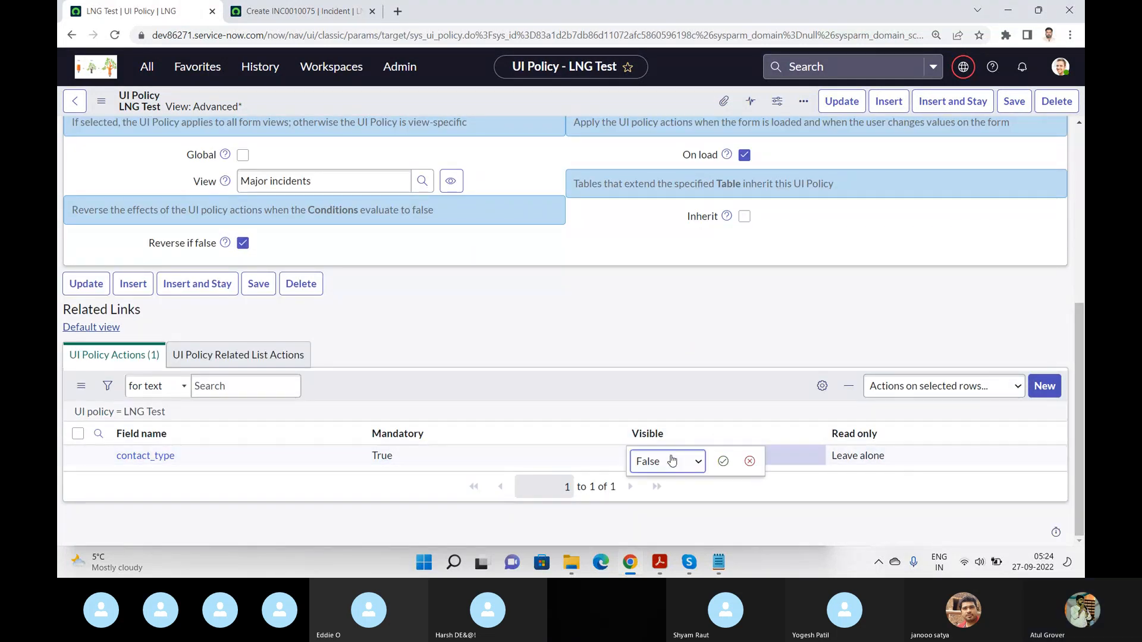
pyautogui.click(672, 462)
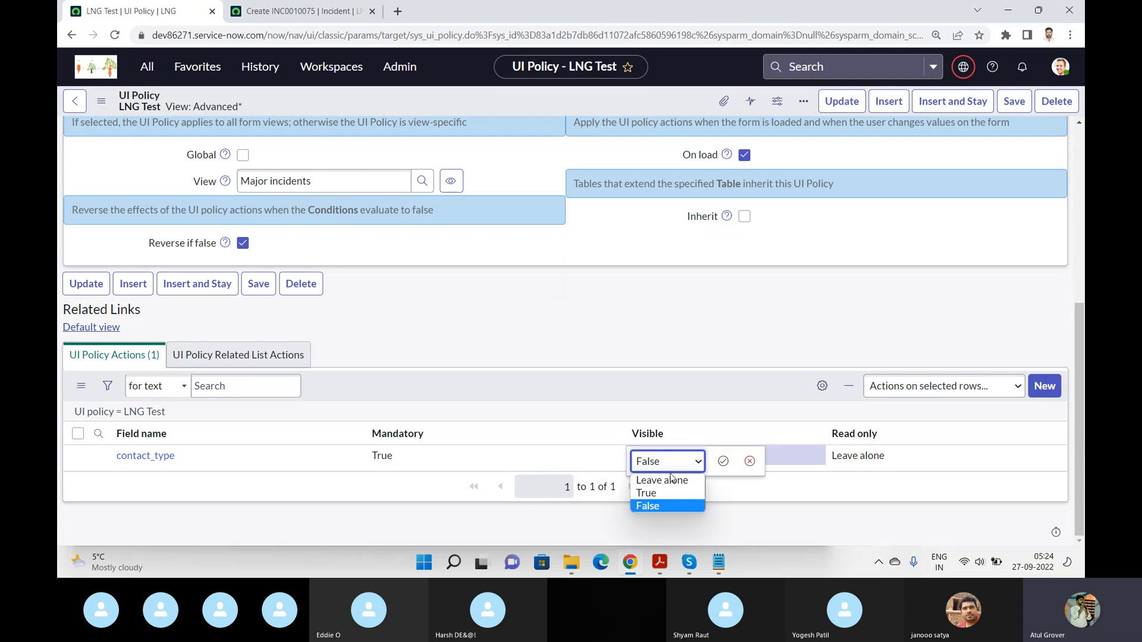
pyautogui.click(668, 494)
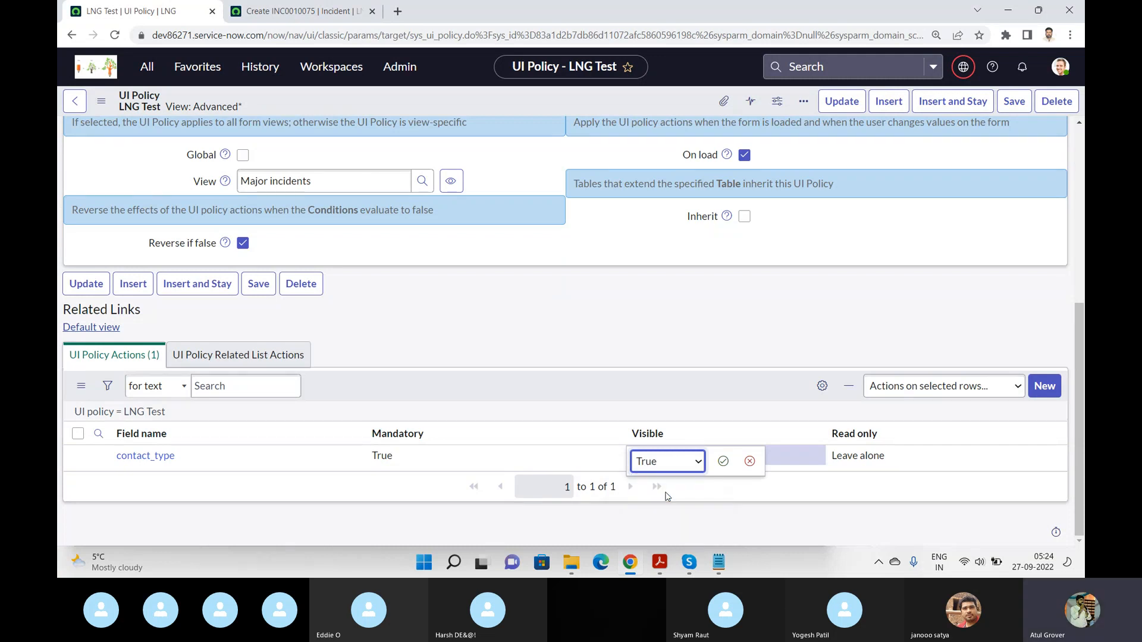
pyautogui.click(722, 462)
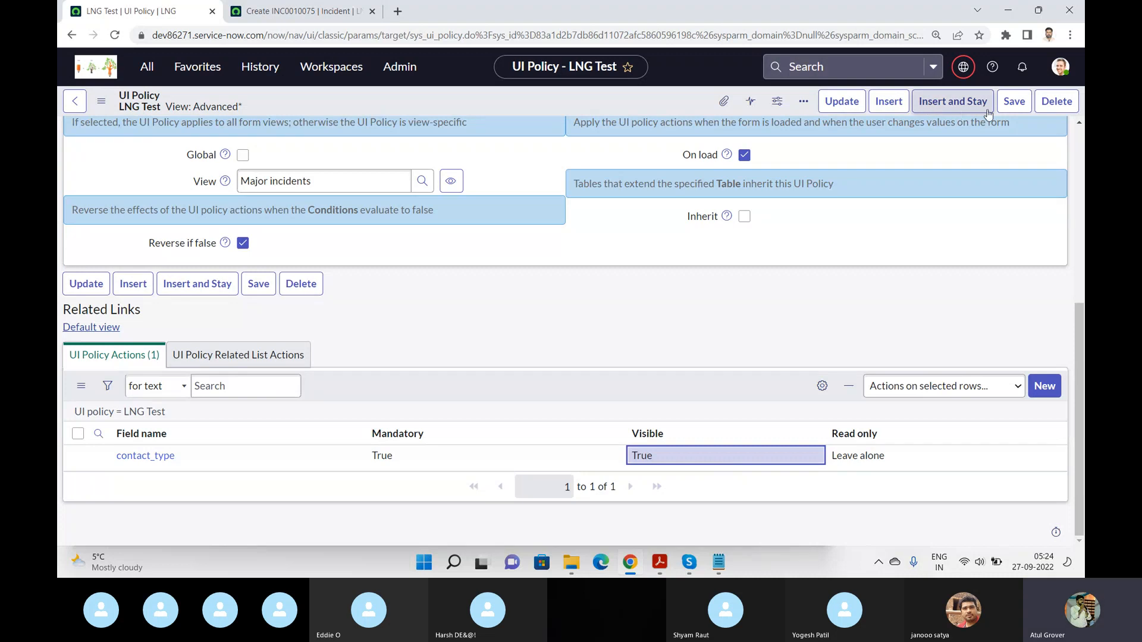
pyautogui.click(1014, 102)
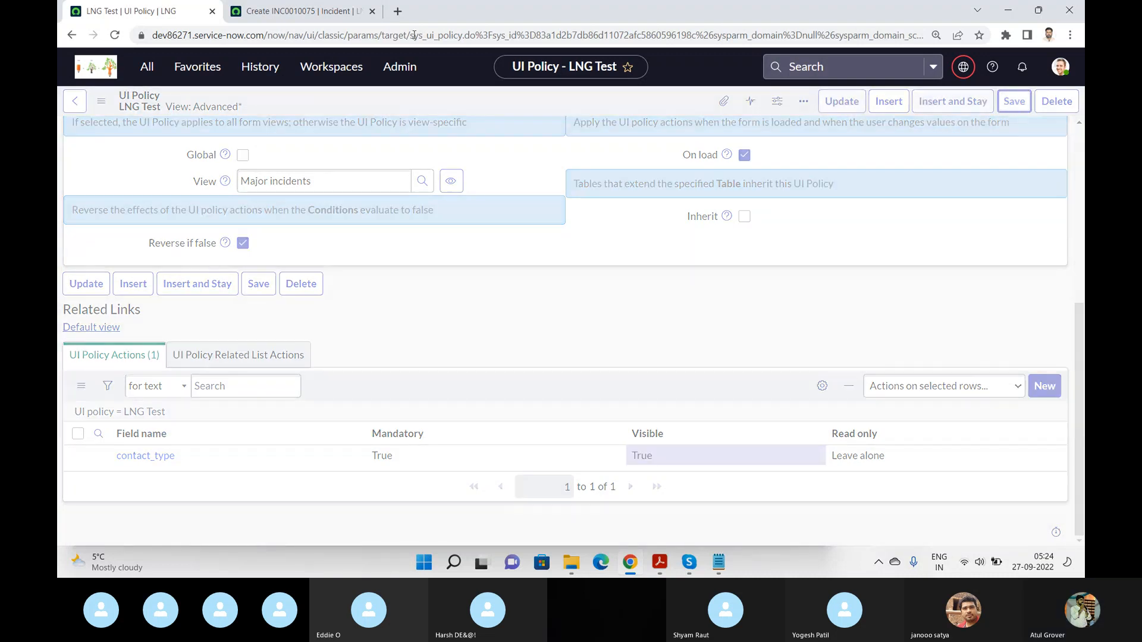
# Step: Leave the unsaved incident and create a new incident record, finding the module by filtering the navigator for "incide"
pyautogui.click(285, 16)
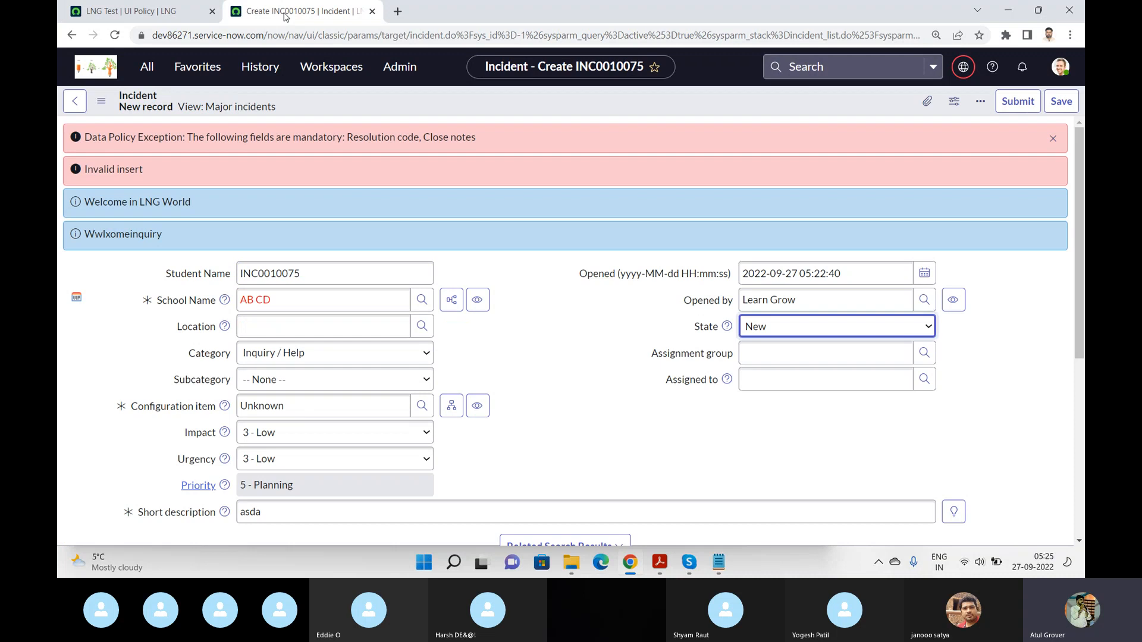
pyautogui.click(147, 68)
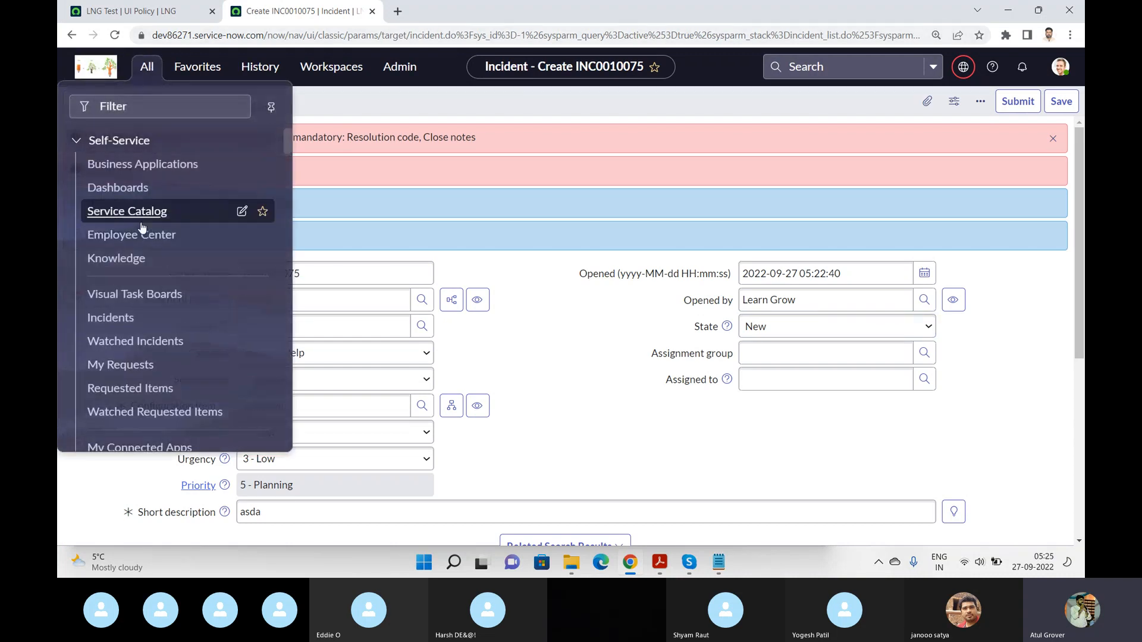
pyautogui.click(155, 107)
pyautogui.write('incide')
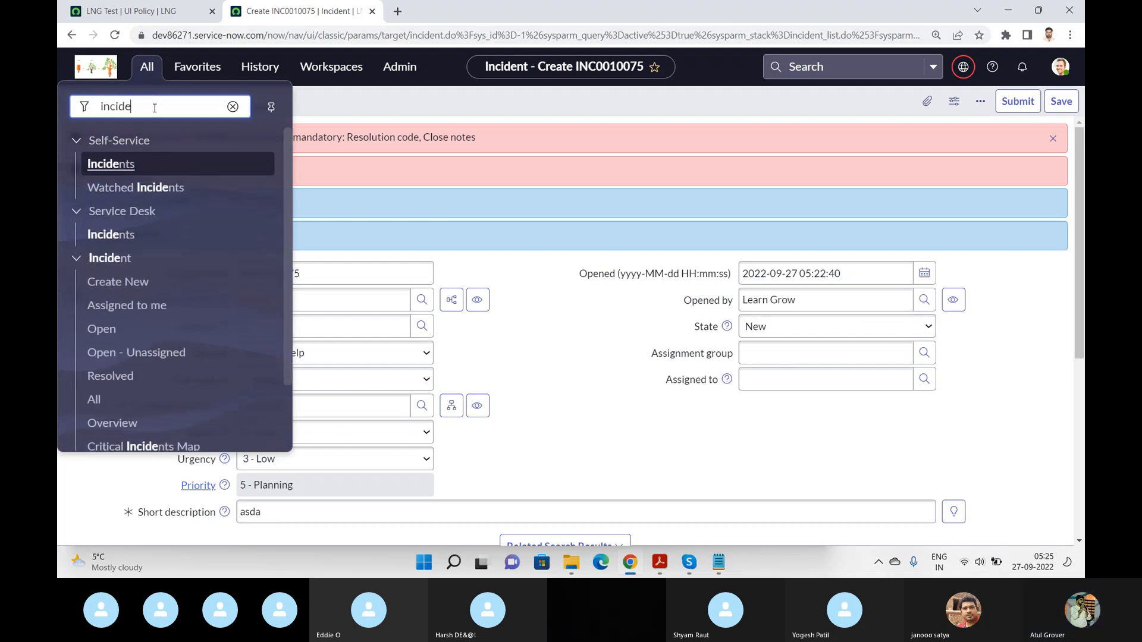
pyautogui.click(119, 282)
pyautogui.click(684, 348)
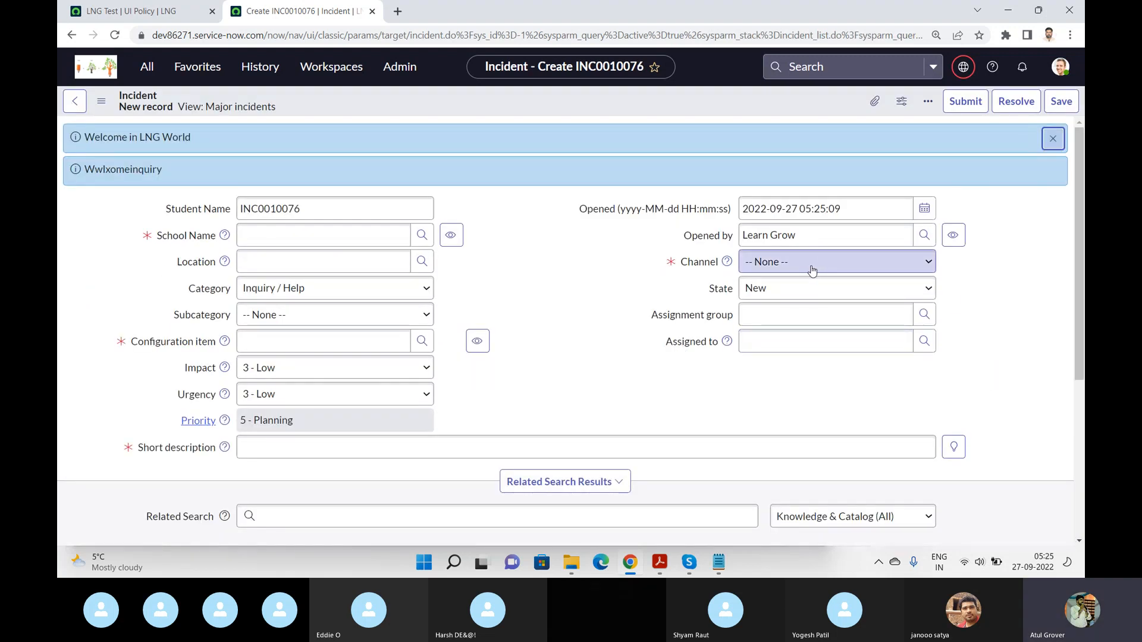
# Step: Test the policy's reversal by changing the new incident's State to On Hold
pyautogui.click(800, 288)
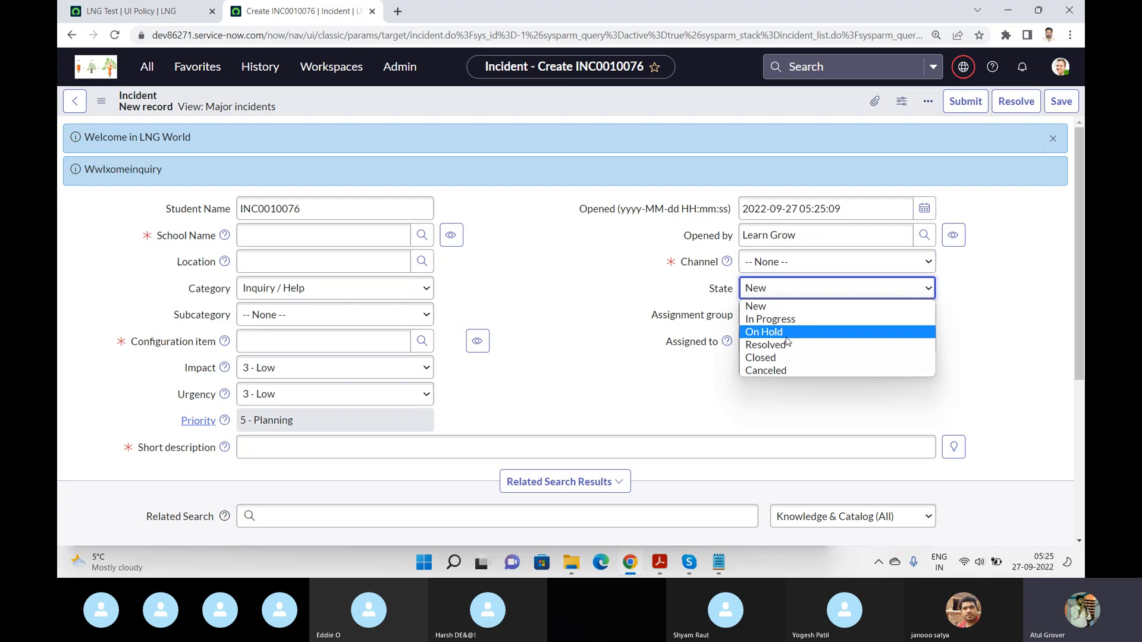
pyautogui.click(766, 334)
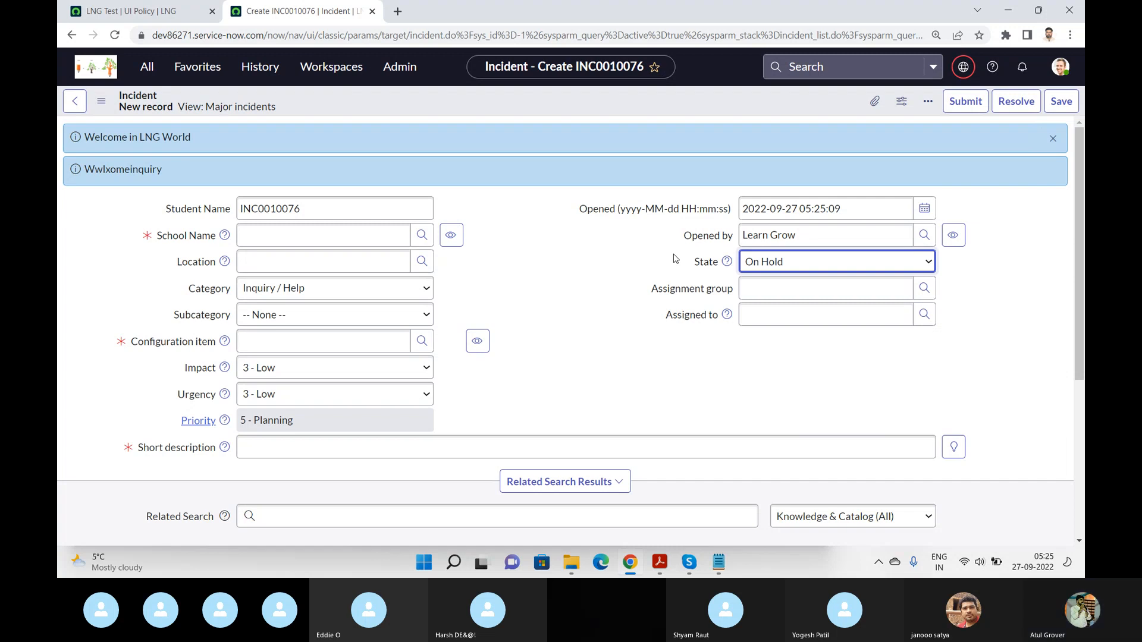
pyautogui.click(796, 262)
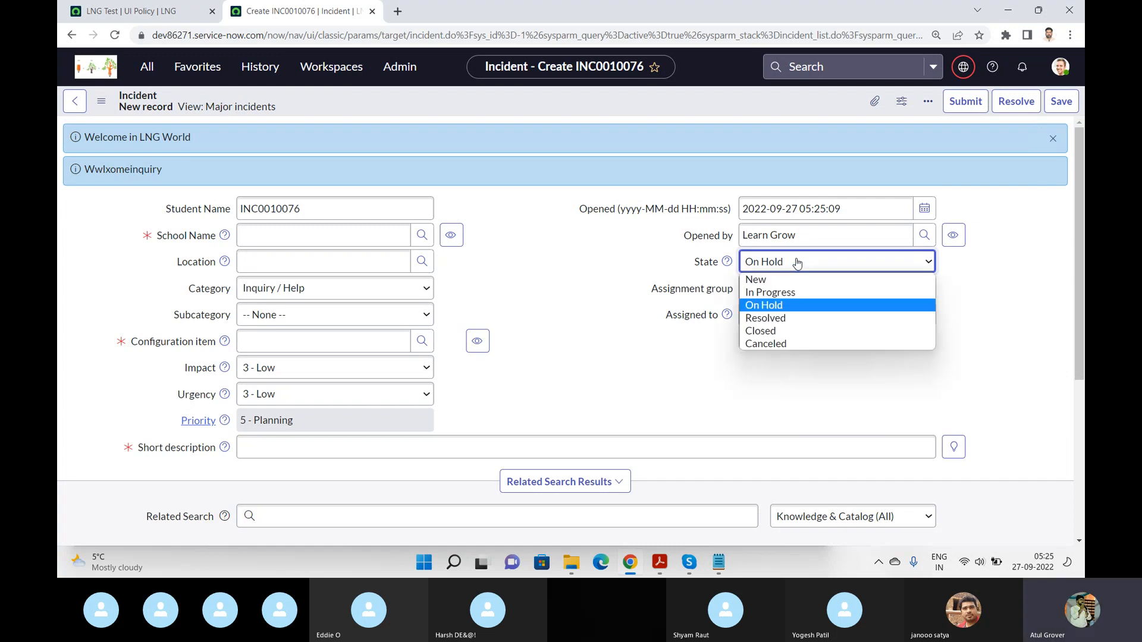
# Step: Open the Incident form's layout configuration, discarding the unsaved record
pyautogui.rightClick(507, 104)
pyautogui.moveTo(580, 136)
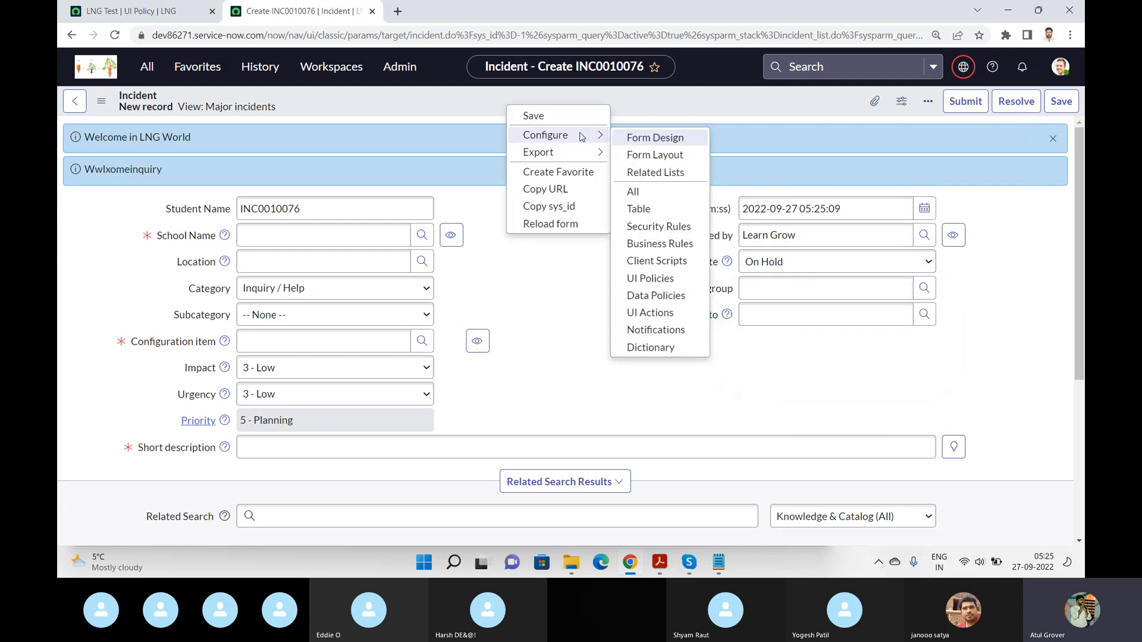
pyautogui.click(659, 147)
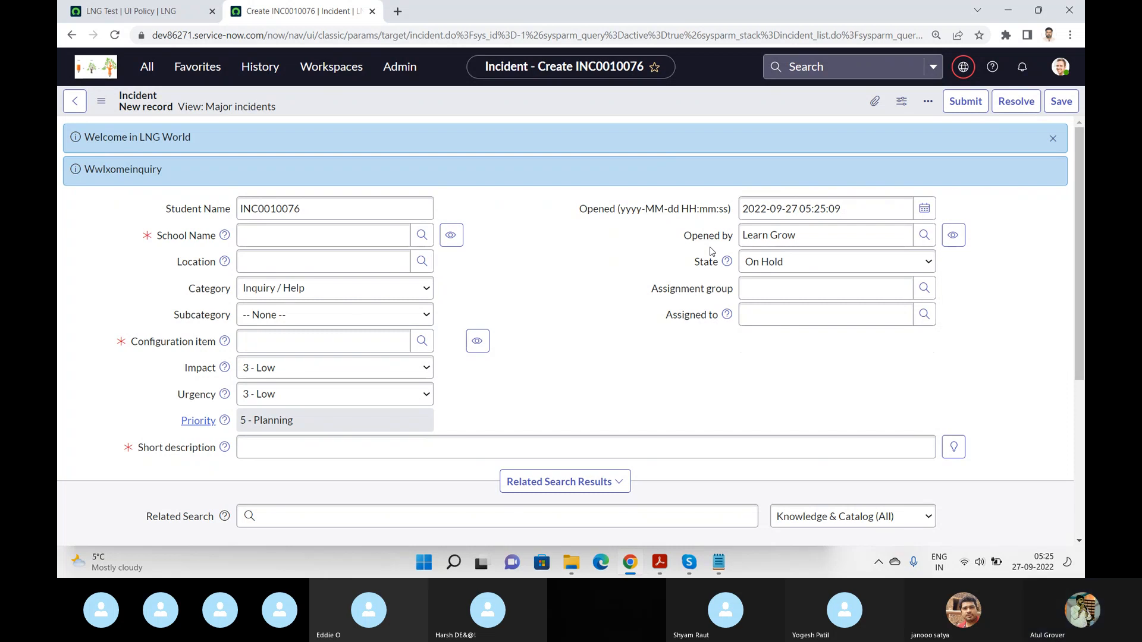
pyautogui.rightClick(543, 110)
pyautogui.moveTo(580, 136)
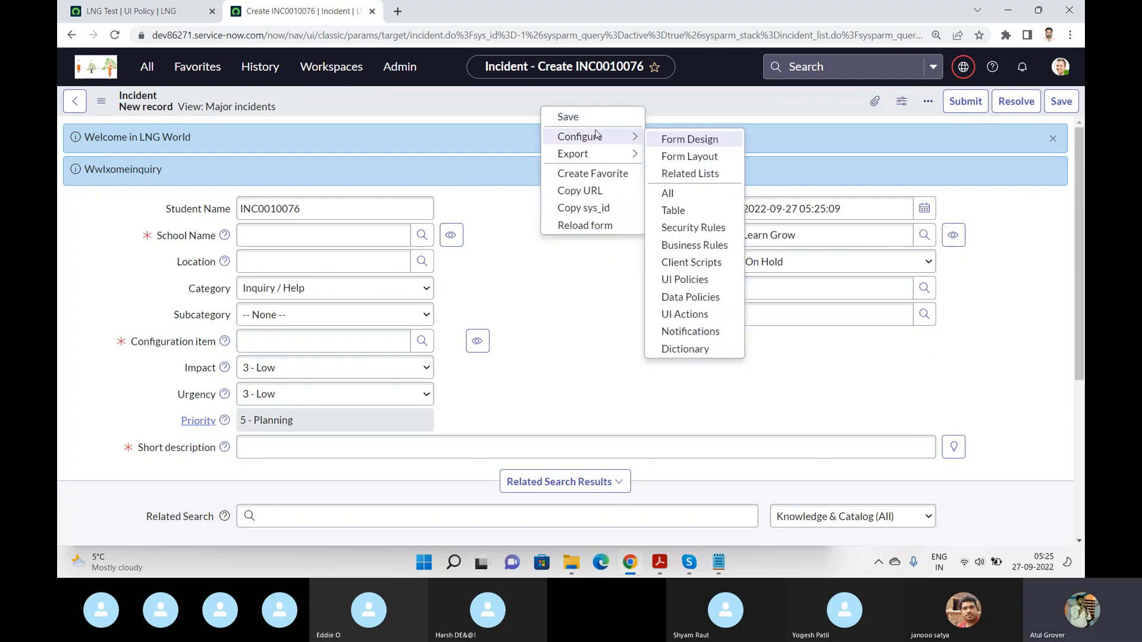
pyautogui.click(690, 157)
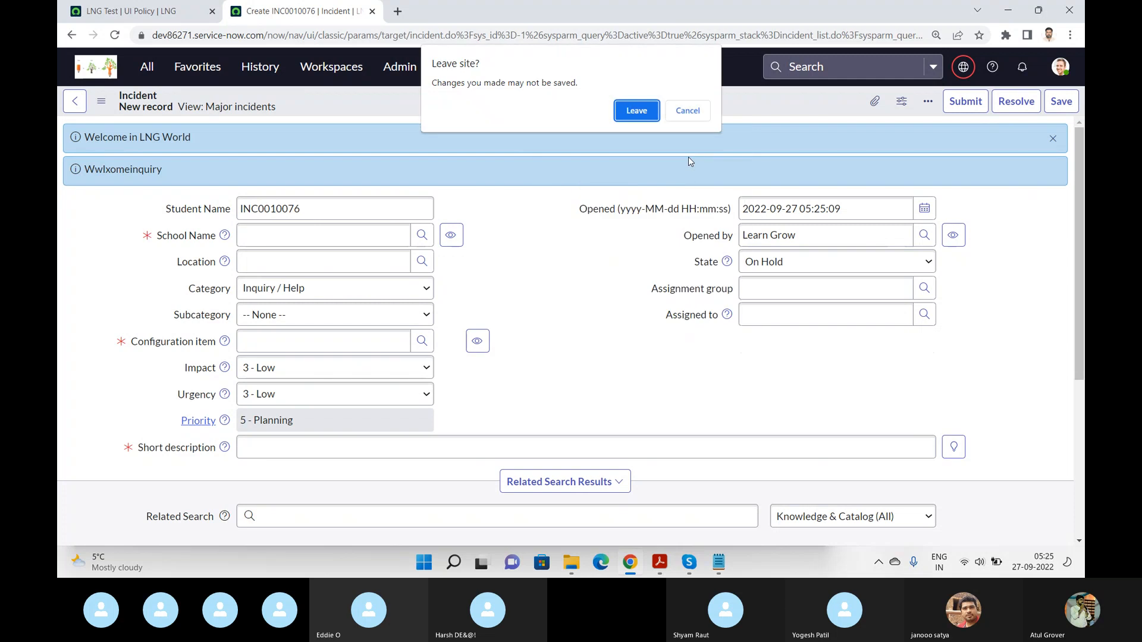
pyautogui.click(636, 111)
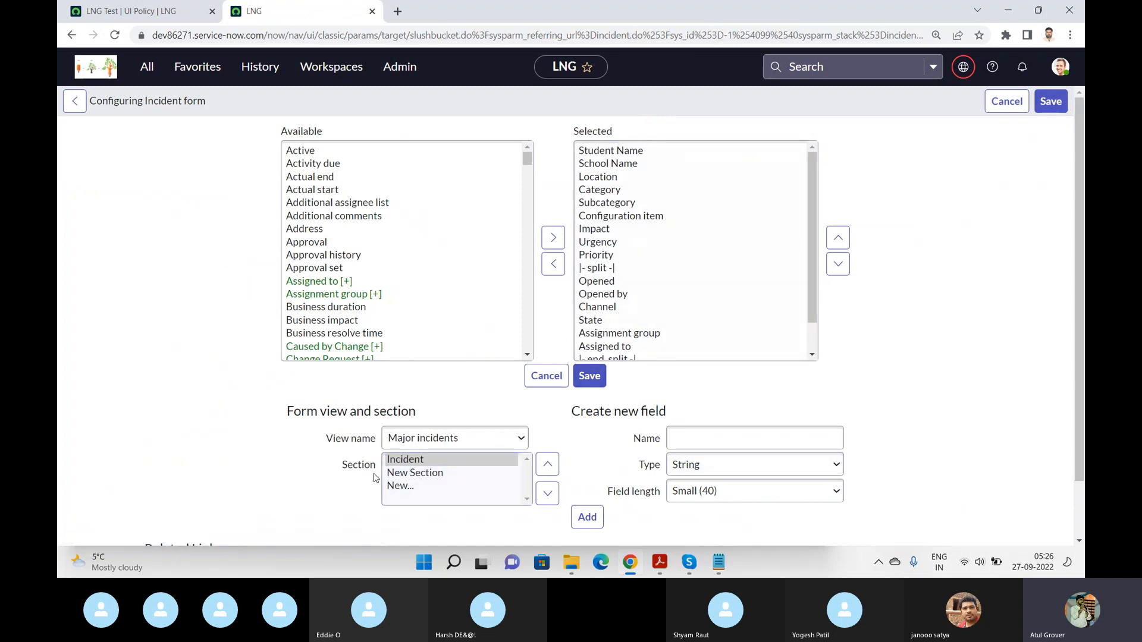
# Step: Add a new String field named "LNG" with Small (40) length to the Incident form's Major incidents view
pyautogui.click(710, 444)
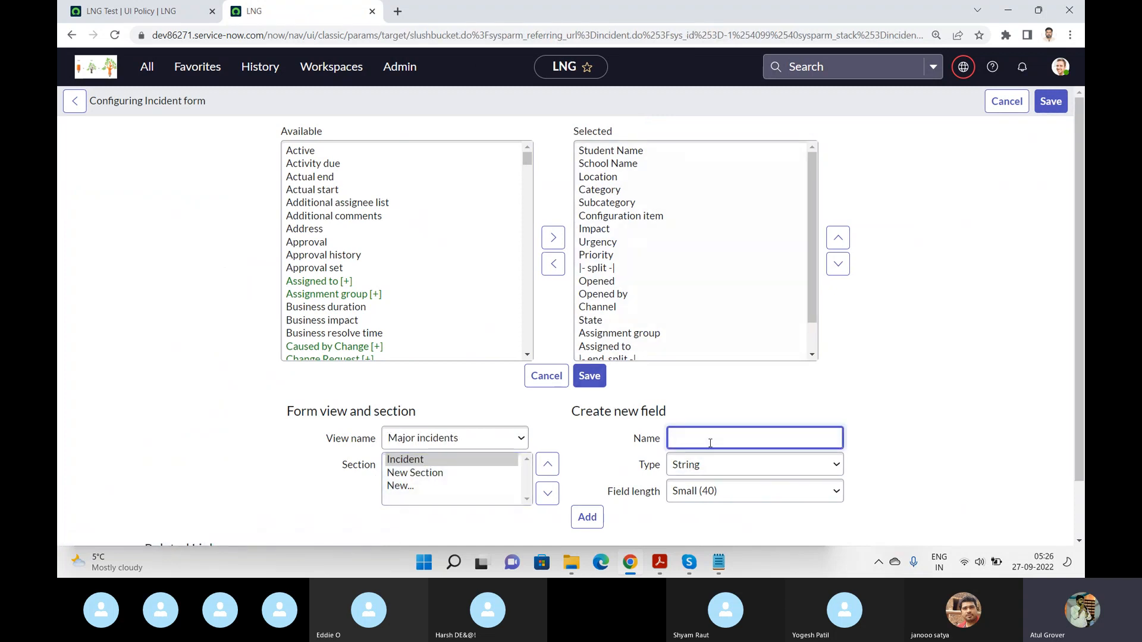
pyautogui.write('LNG')
pyautogui.press('Tab')
pyautogui.click(595, 517)
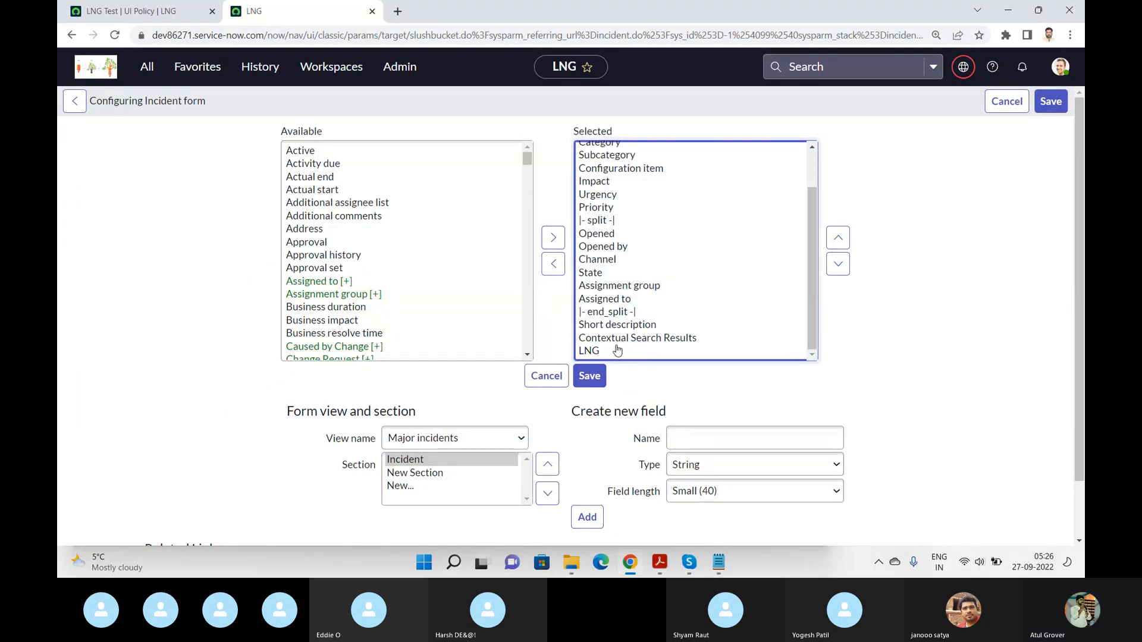
# Step: Move the LNG field up the form layout to directly below Configuration item and save the layout
pyautogui.click(618, 351)
pyautogui.doubleClick(836, 238)
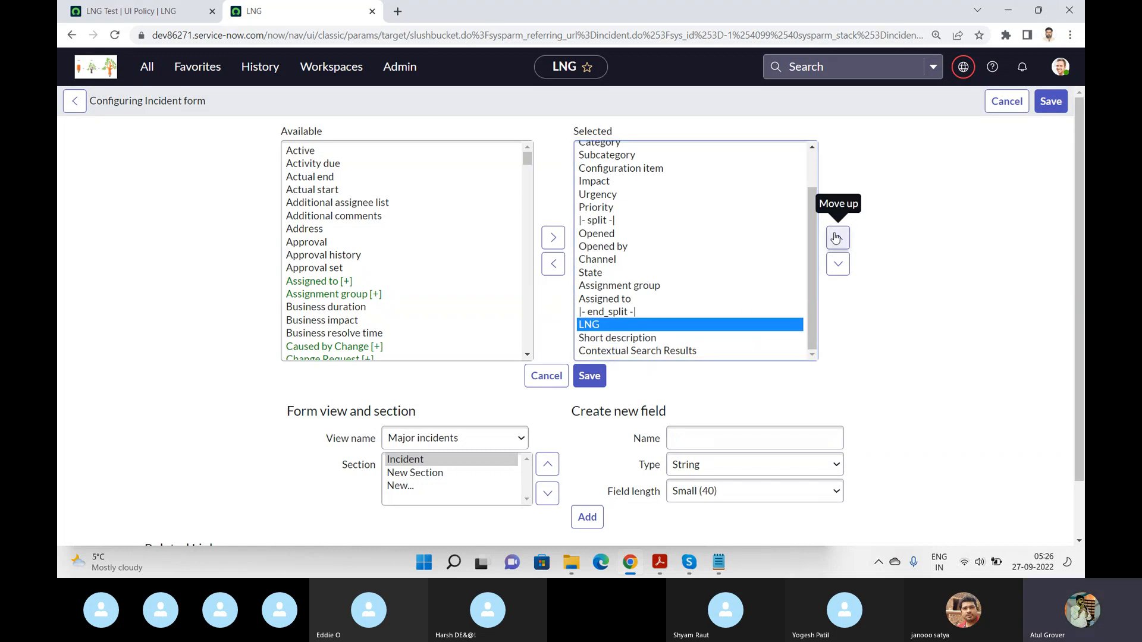
pyautogui.tripleClick(836, 238)
pyautogui.doubleClick(836, 237)
pyautogui.doubleClick(835, 238)
pyautogui.tripleClick(836, 238)
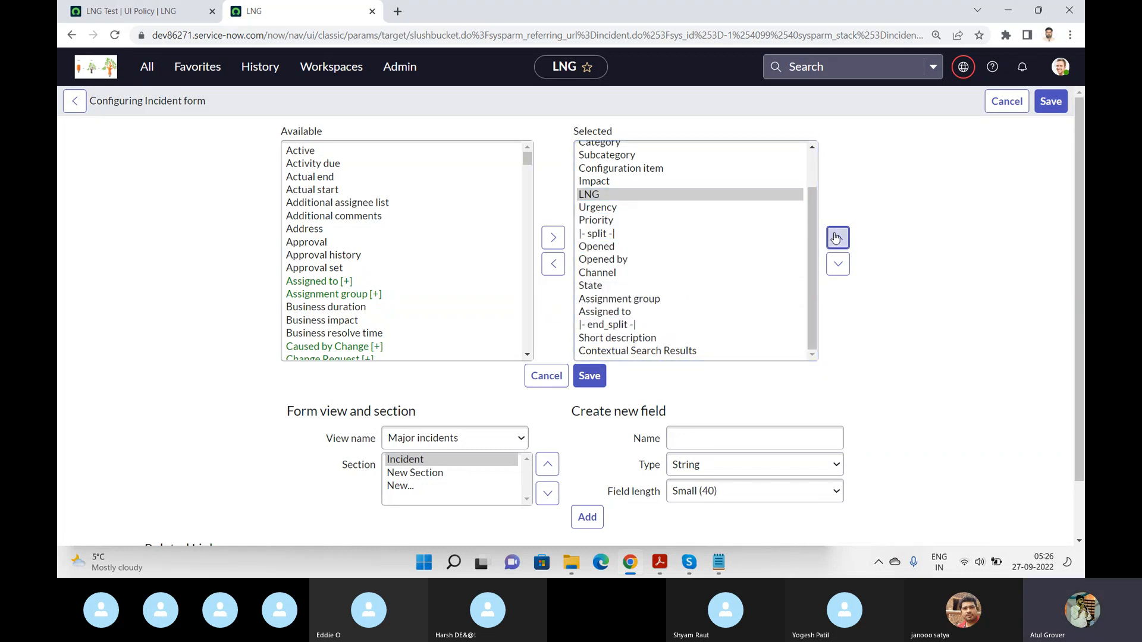
pyautogui.click(836, 238)
pyautogui.click(589, 375)
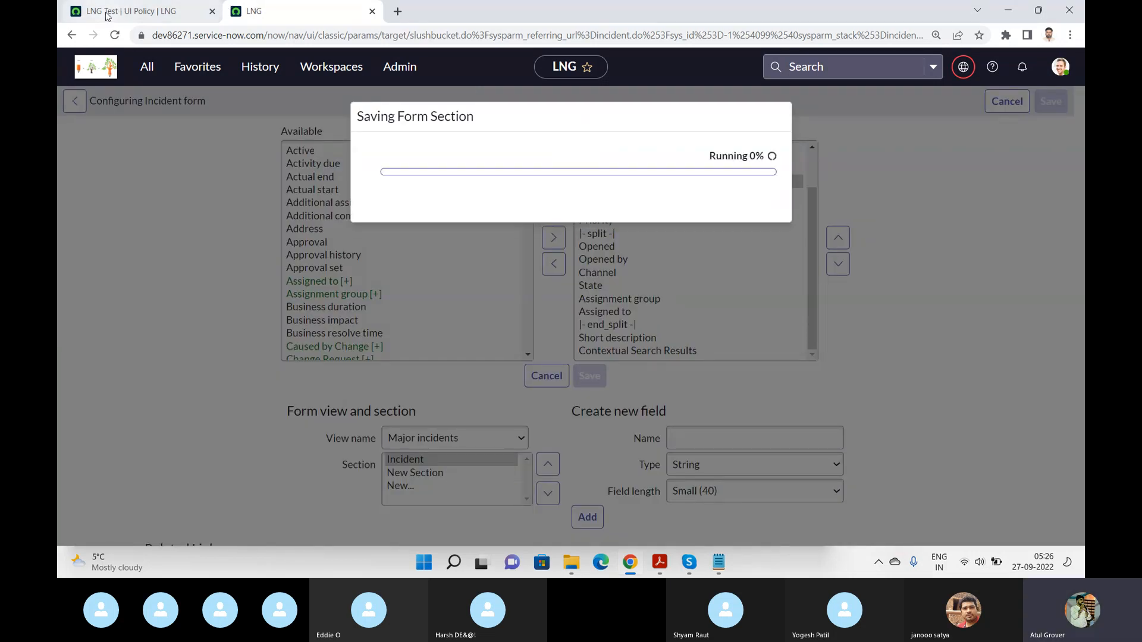
# Step: Open the LNG Test policy's contact_type action, change its Field name to LNG, and save the action
pyautogui.click(107, 14)
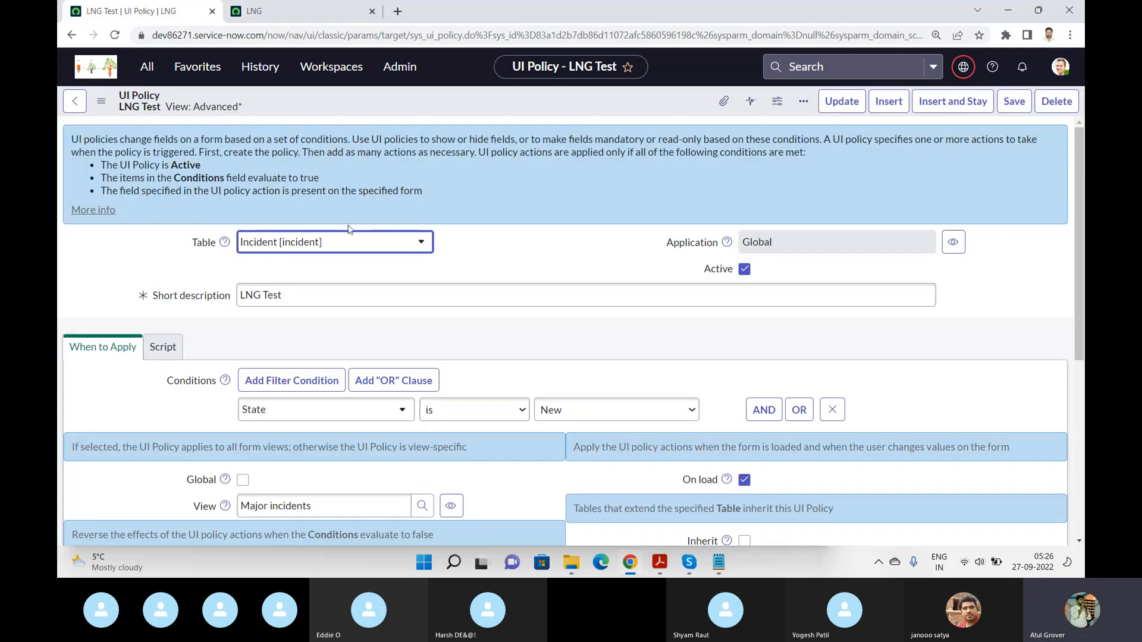
pyautogui.click(145, 67)
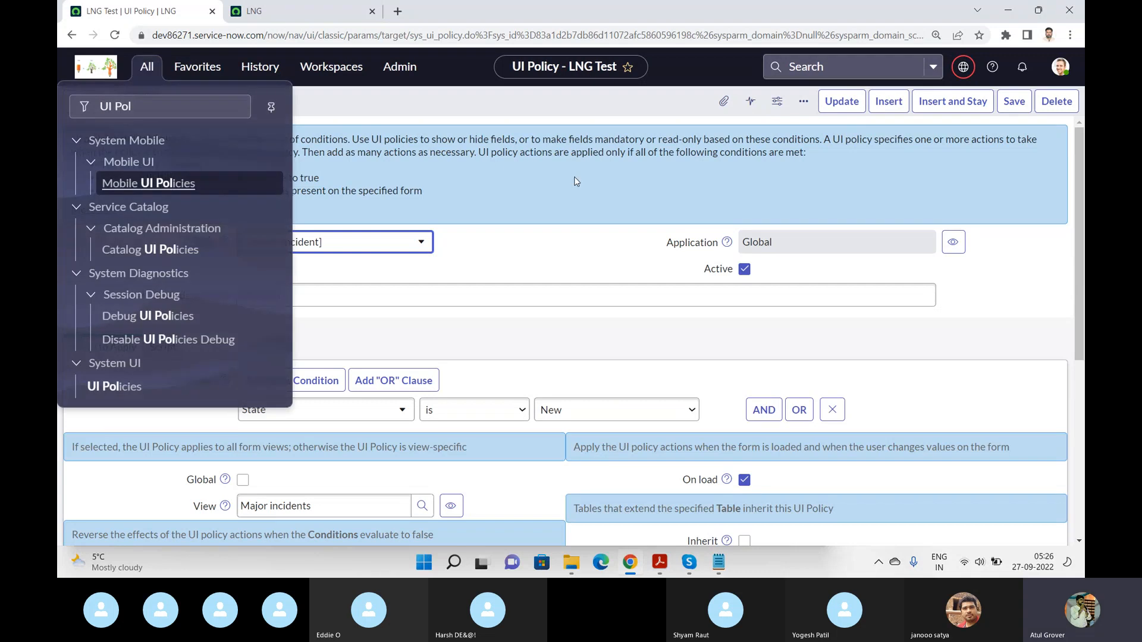
pyautogui.click(539, 258)
pyautogui.scroll(-5, 538, 257)
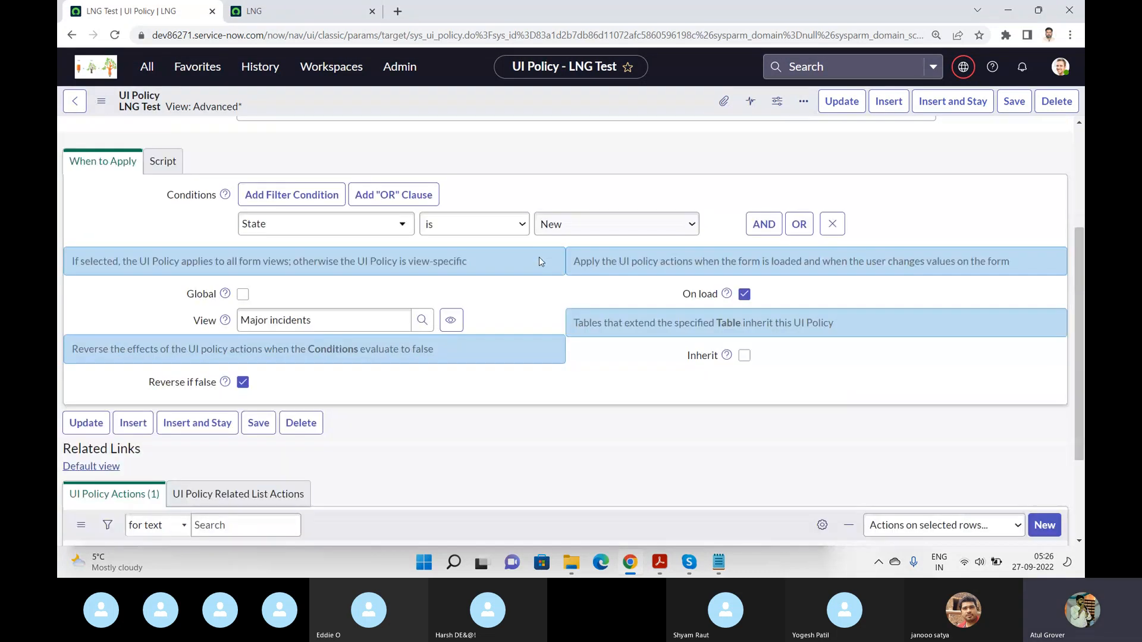
pyautogui.click(150, 458)
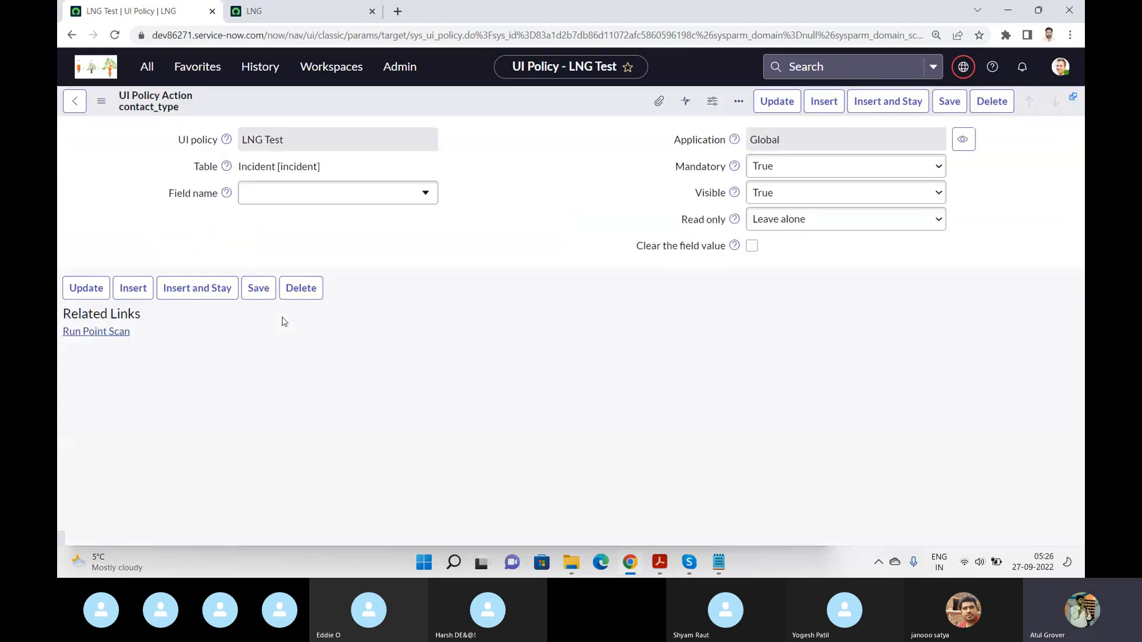
pyautogui.click(380, 234)
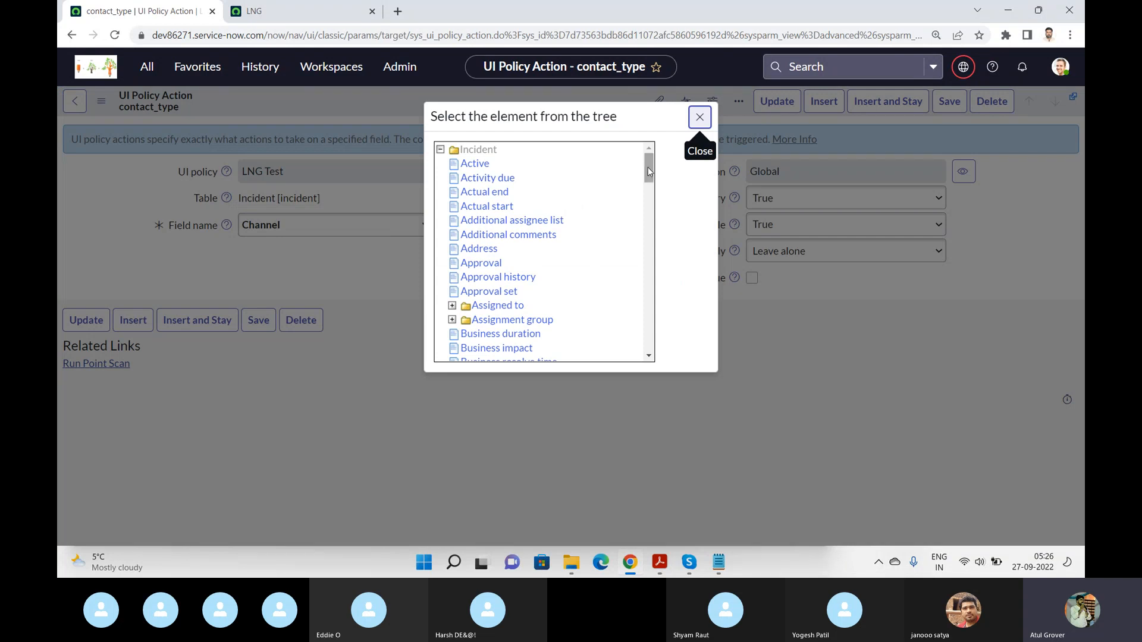
pyautogui.moveTo(649, 168); pyautogui.dragTo(655, 254)
pyautogui.click(471, 274)
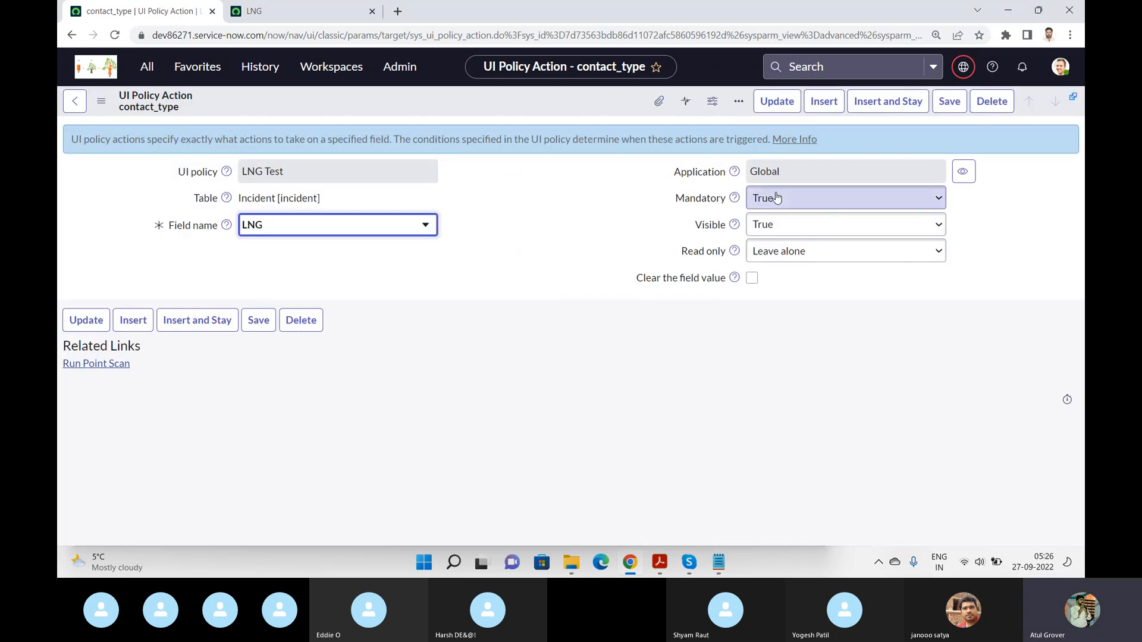
pyautogui.click(954, 106)
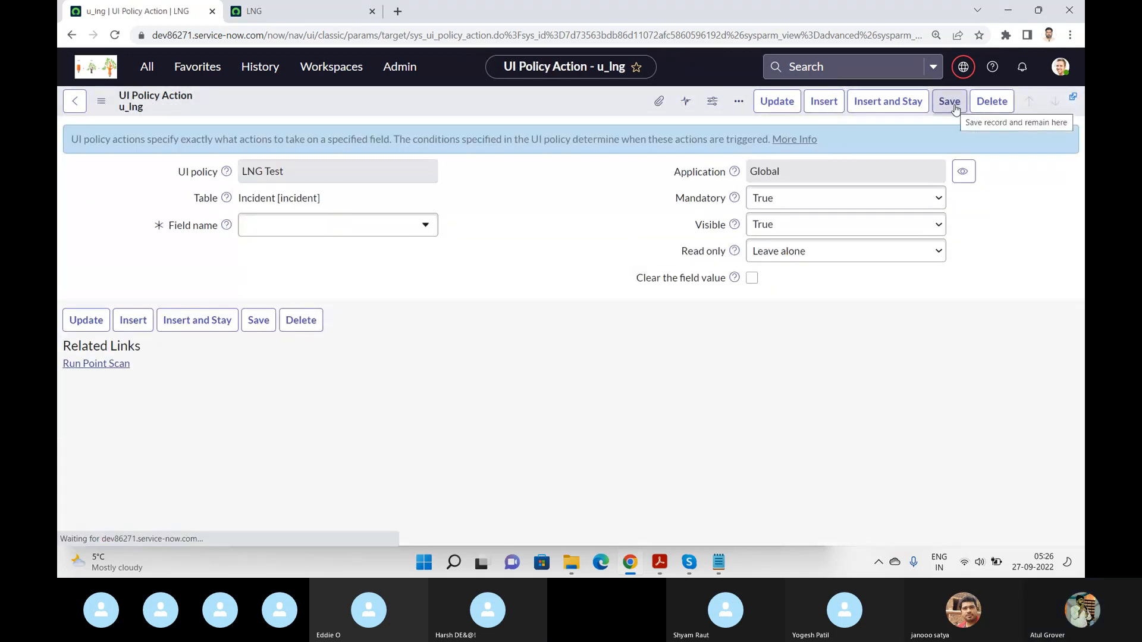
# Step: Return to the new incident form, enter "ahgfjgdhfjagsfjasg" in the LNG field and change State to On Hold to test the policy
pyautogui.click(309, 10)
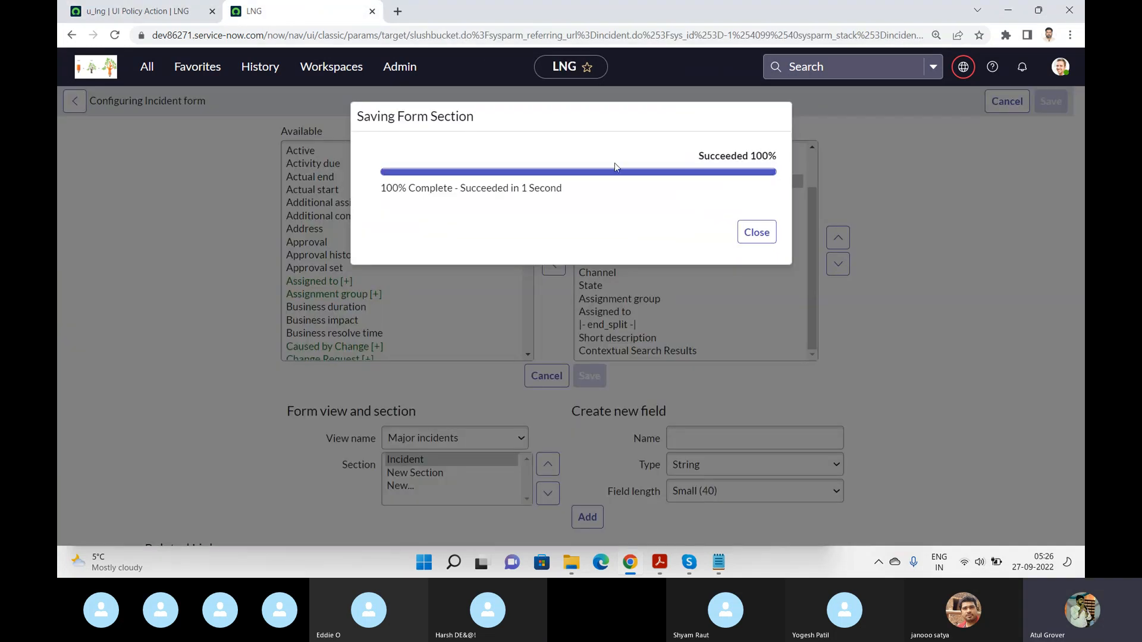
pyautogui.click(757, 232)
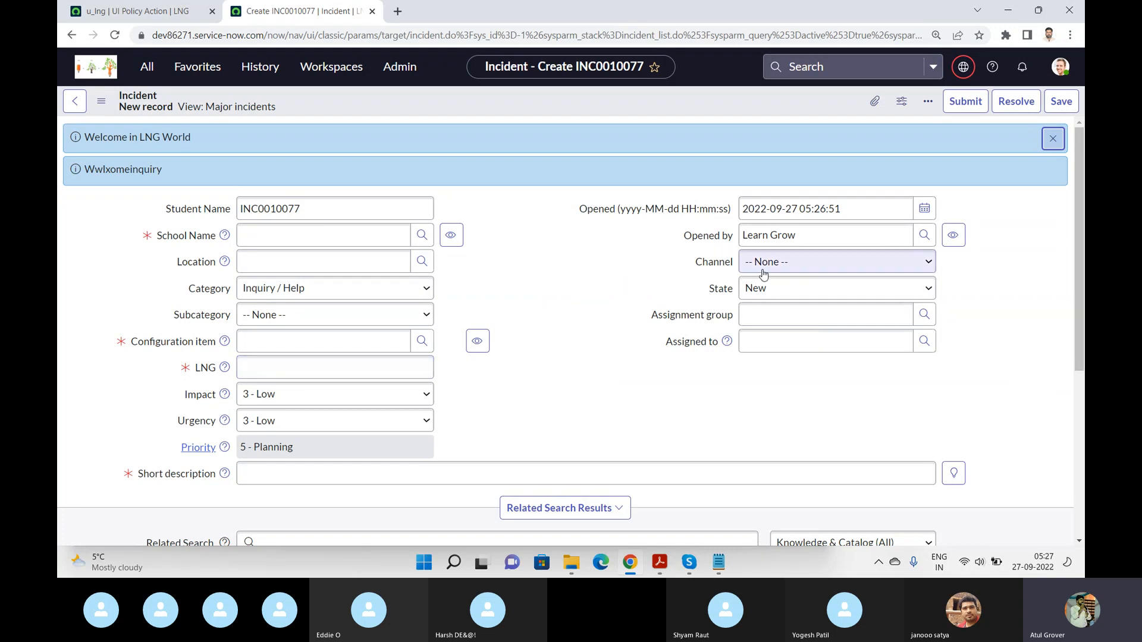
pyautogui.click(317, 361)
pyautogui.write('ahgfjgdhfjagsfjasg')
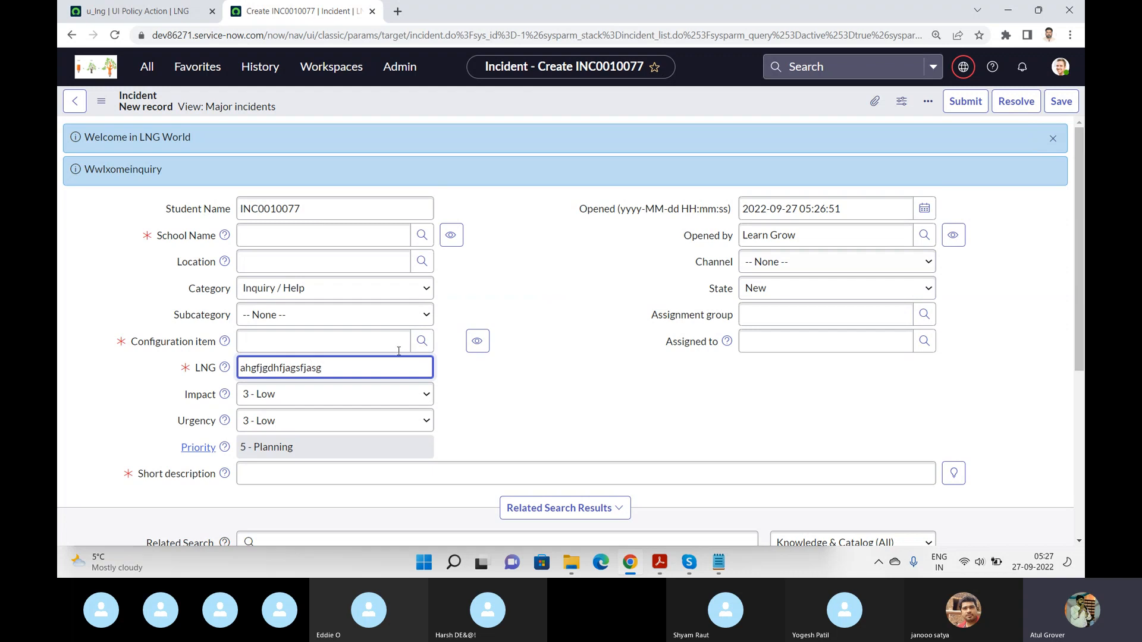
pyautogui.click(809, 288)
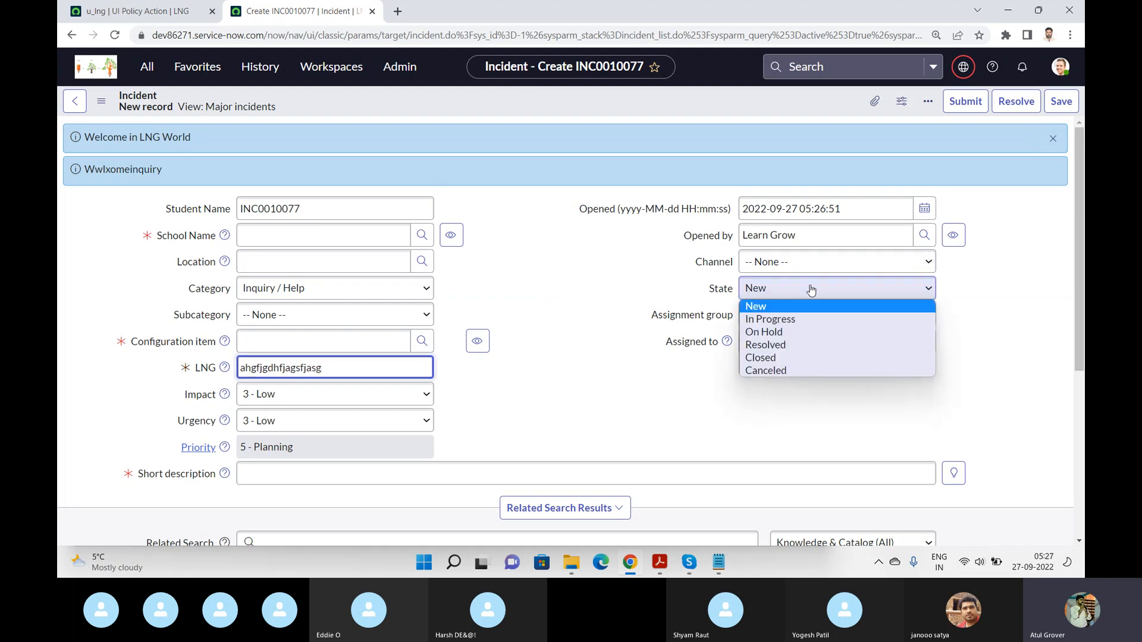
pyautogui.click(780, 332)
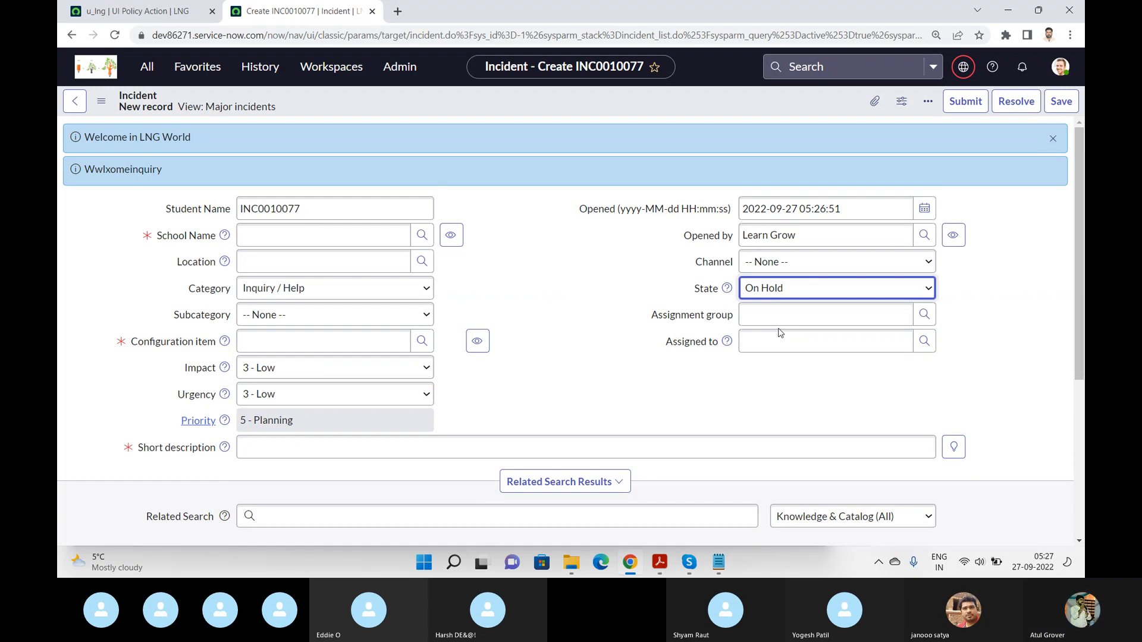
# Step: Test the policy on the new incident by changing State to In Progress, Canceled, New, On Hold and back to New
pyautogui.click(815, 294)
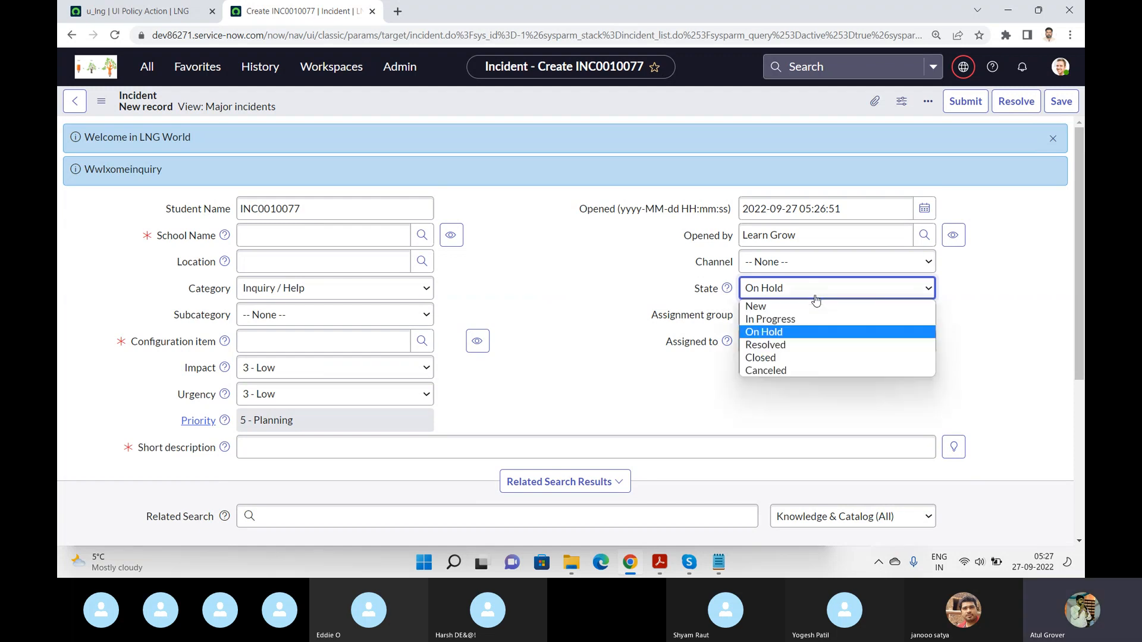
pyautogui.click(789, 321)
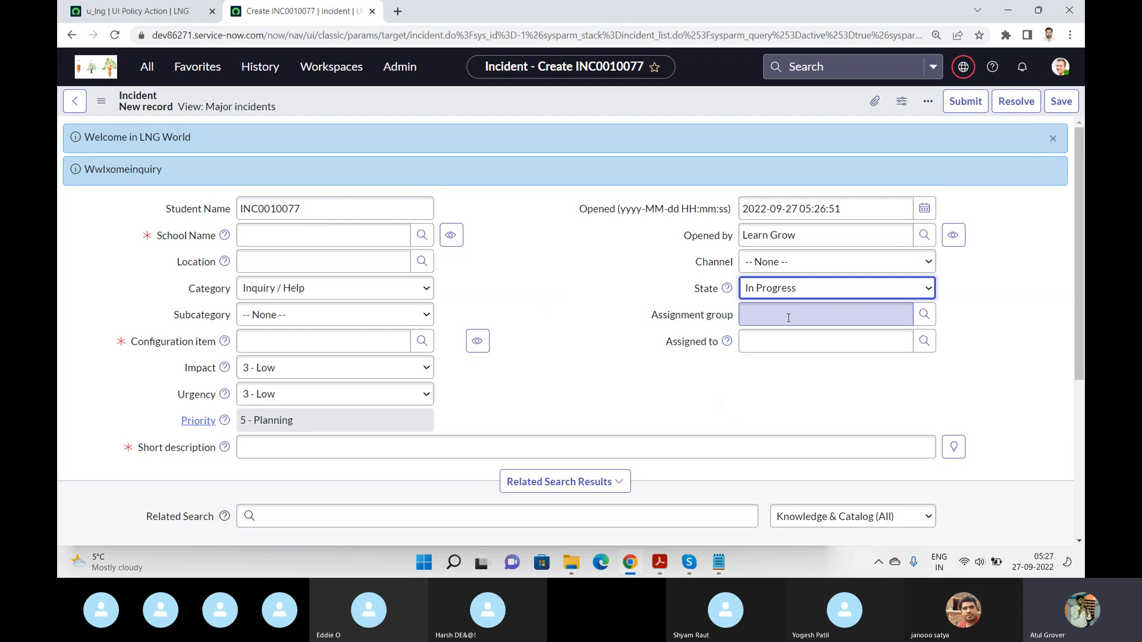
pyautogui.click(822, 290)
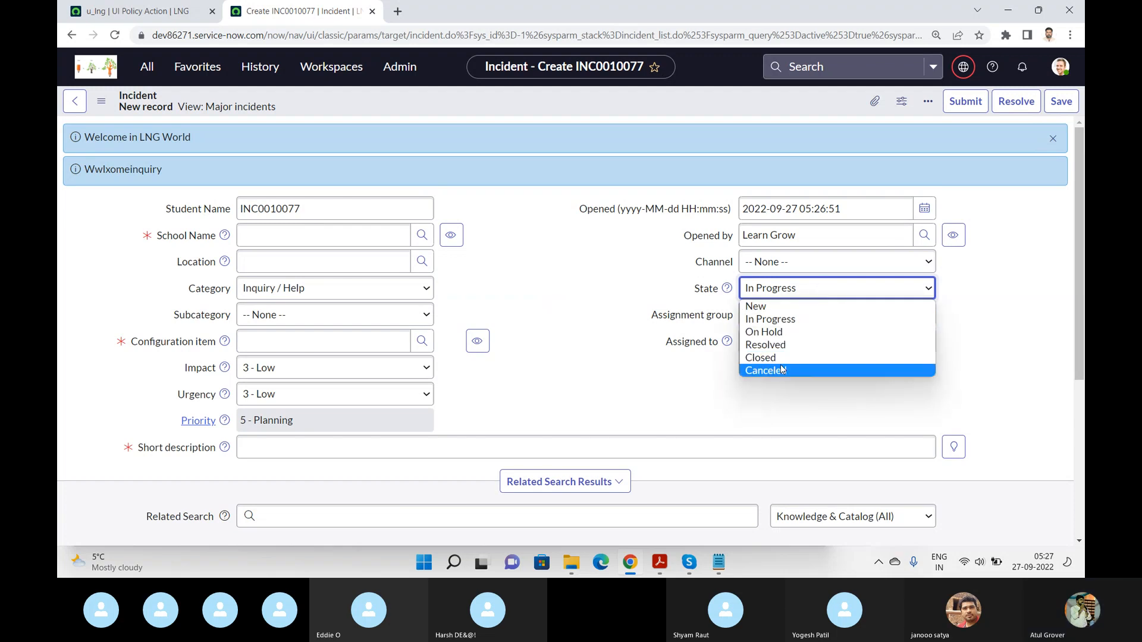
pyautogui.click(773, 370)
pyautogui.click(795, 293)
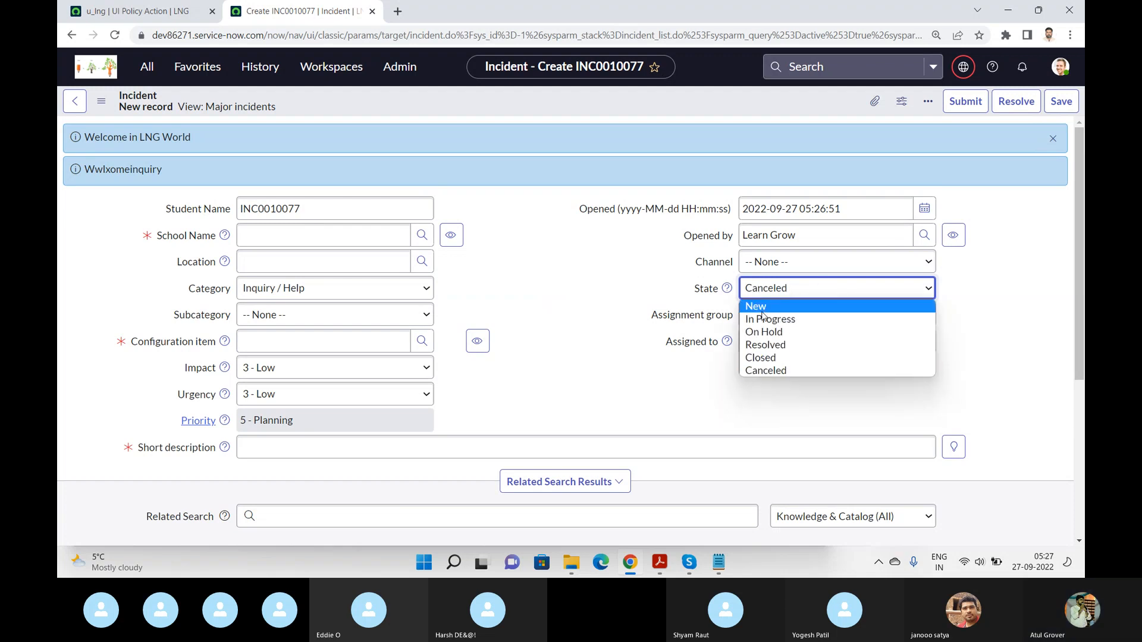
pyautogui.click(767, 307)
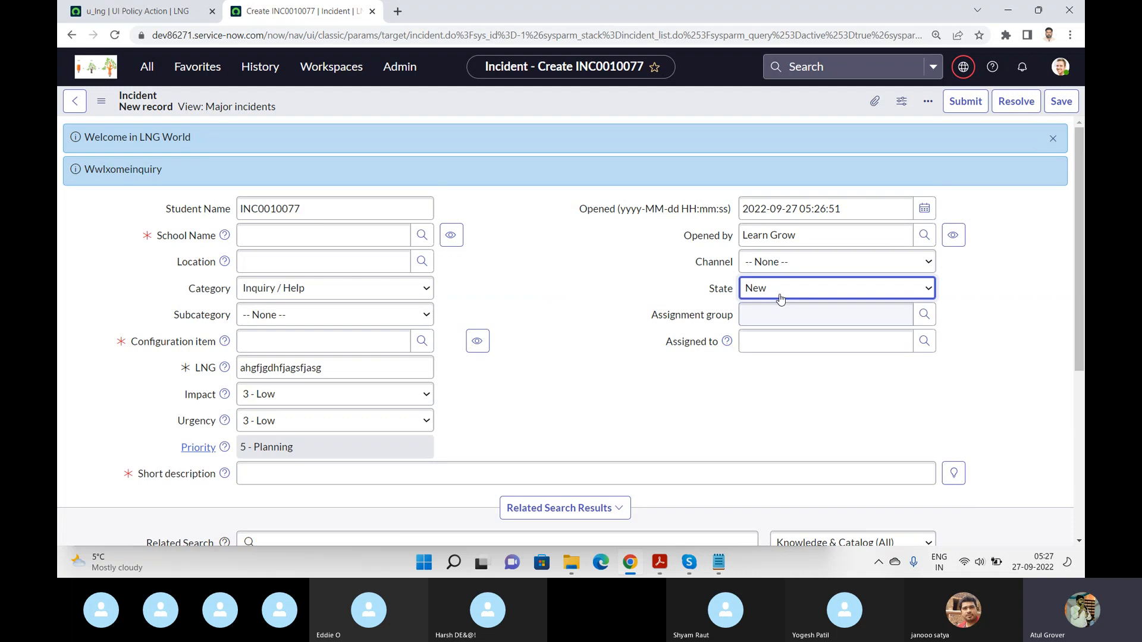
pyautogui.click(784, 289)
pyautogui.click(766, 332)
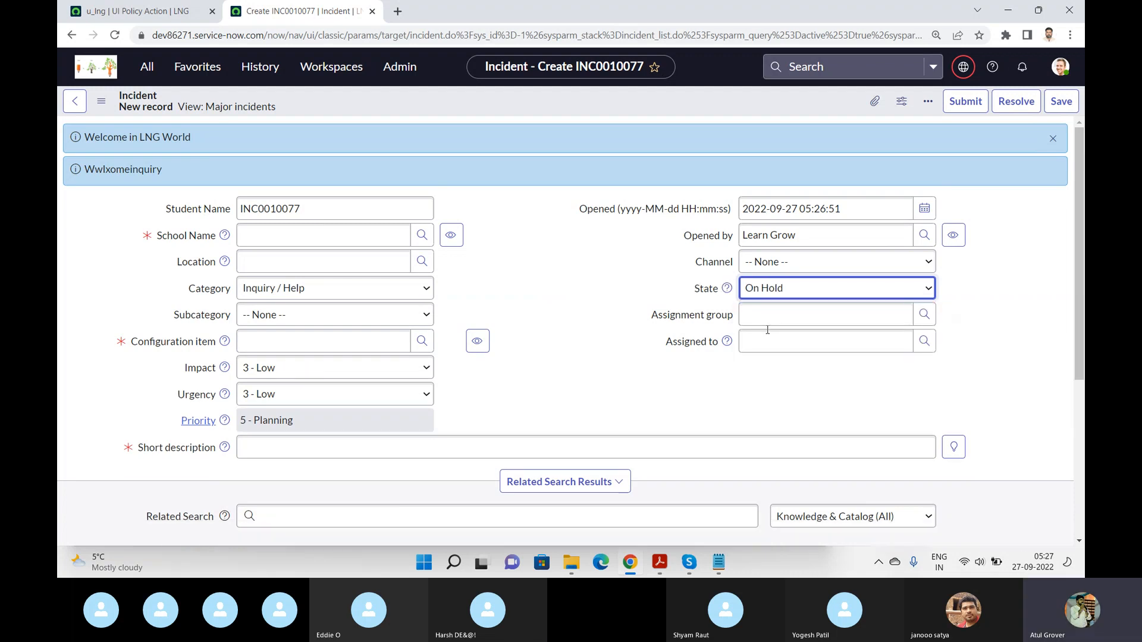
pyautogui.click(794, 292)
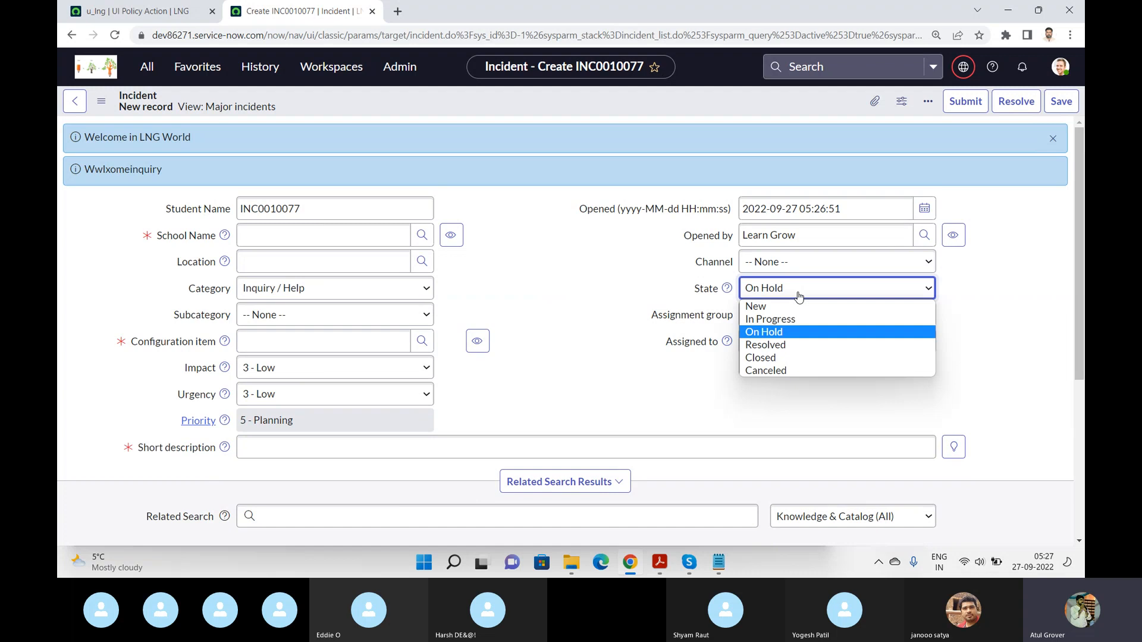
pyautogui.click(769, 306)
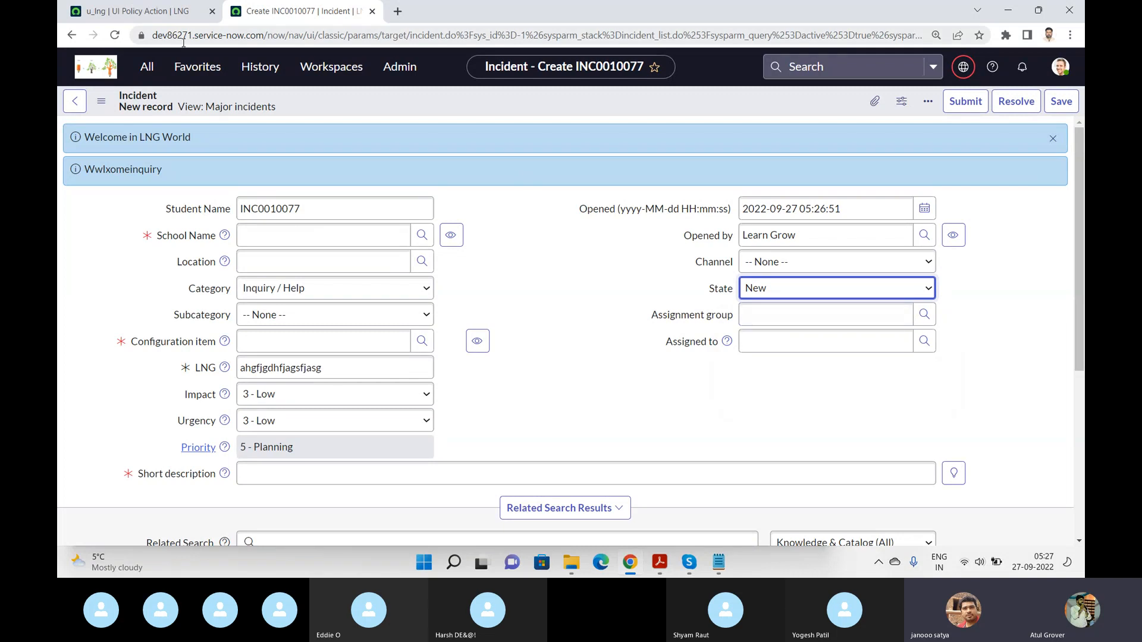
# Step: Go back to the UI Policies list, filter the short descriptions by "*lng" and open the LNG Test policy
pyautogui.click(145, 18)
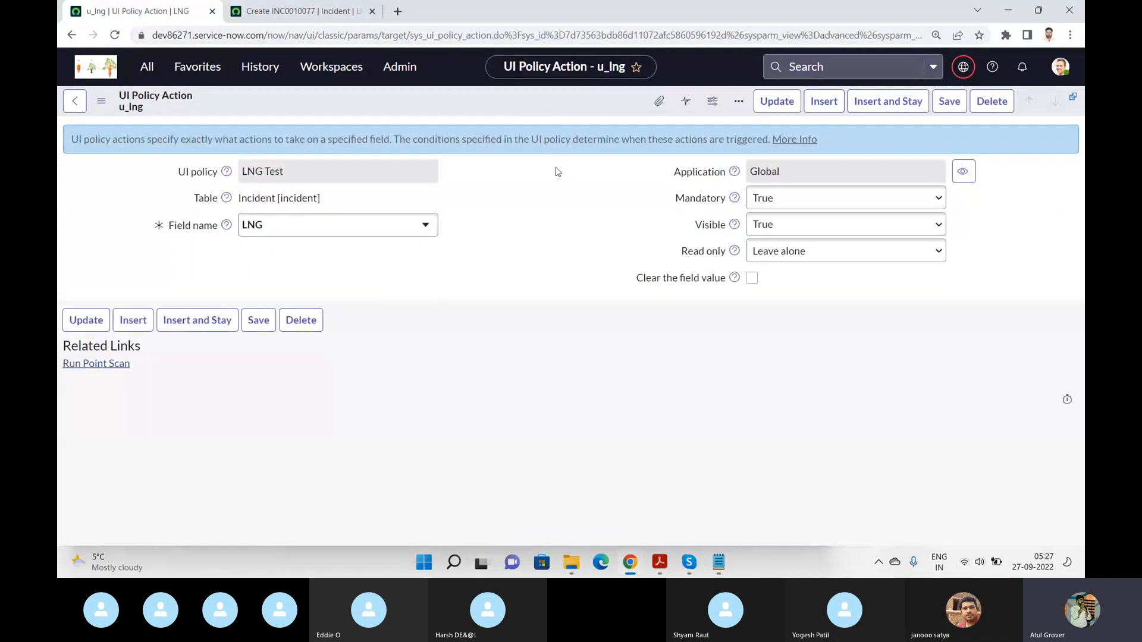
pyautogui.click(75, 101)
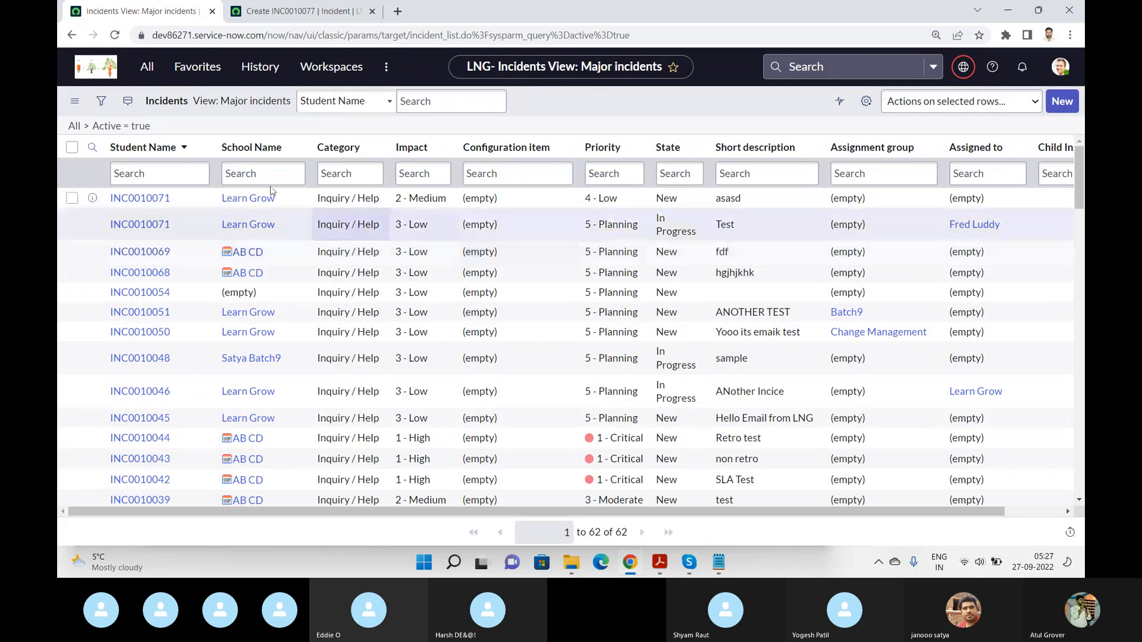
pyautogui.click(147, 67)
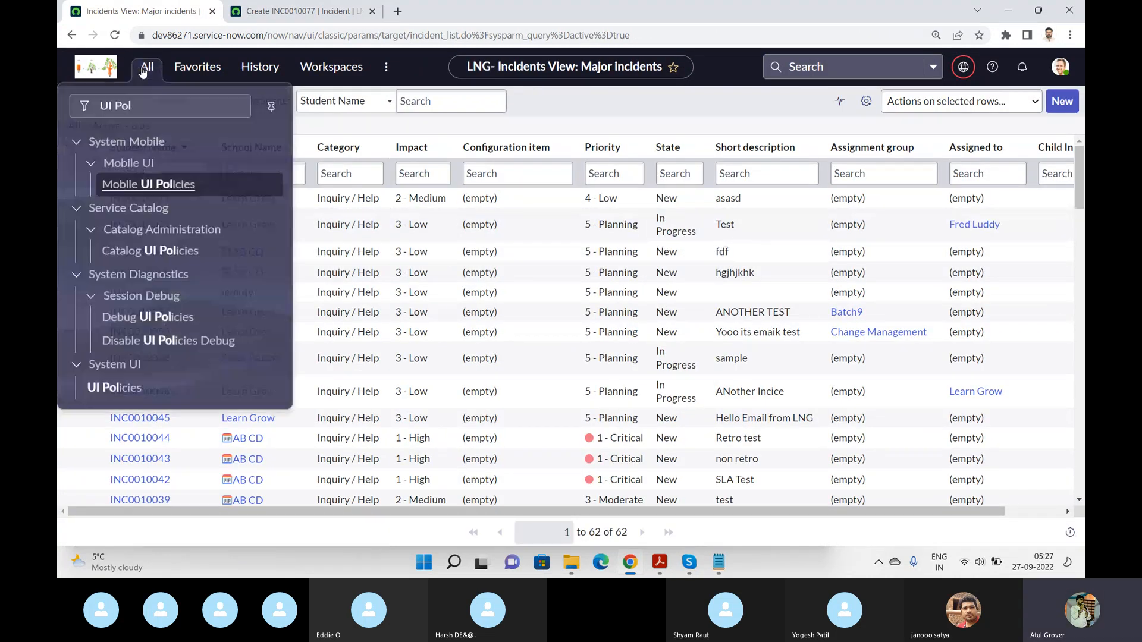
pyautogui.click(121, 388)
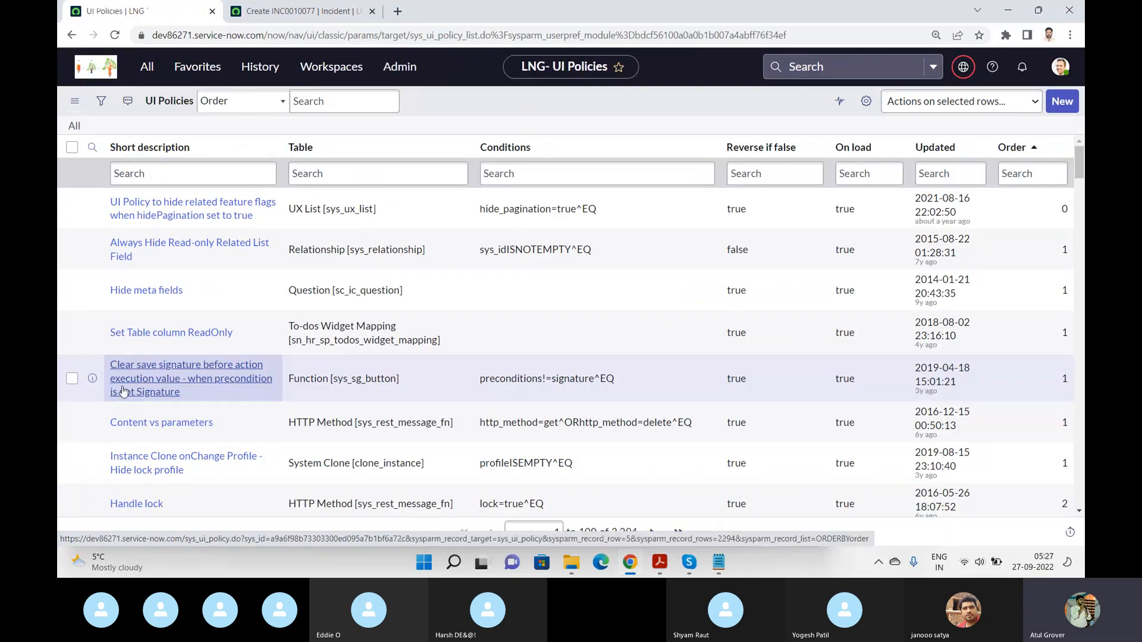
pyautogui.click(223, 169)
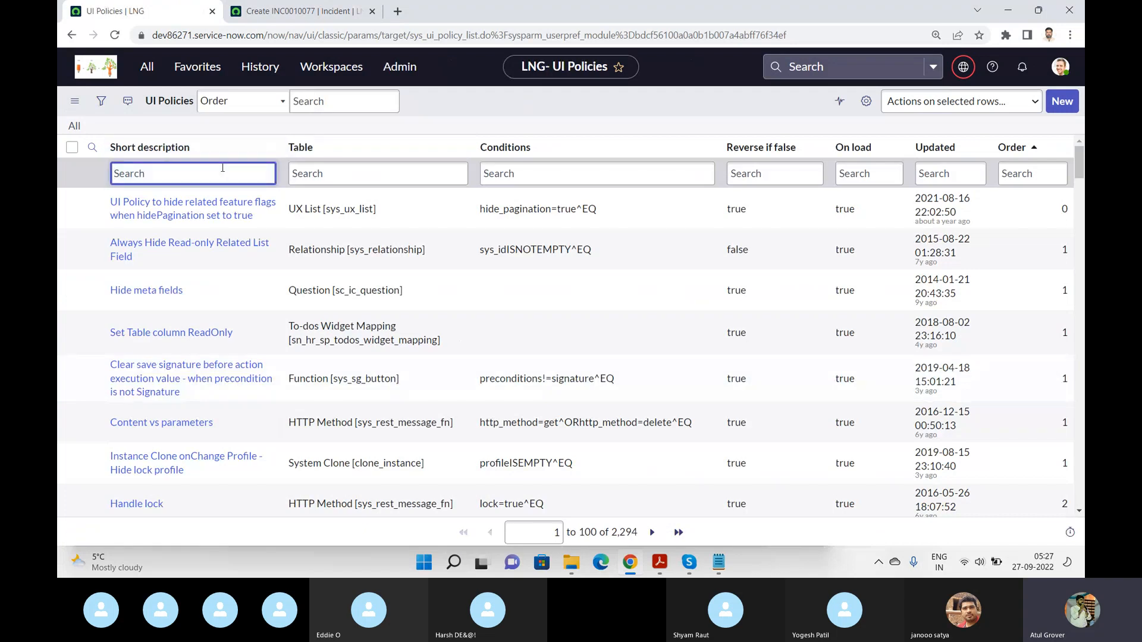
pyautogui.write('*')
pyautogui.press('Return')
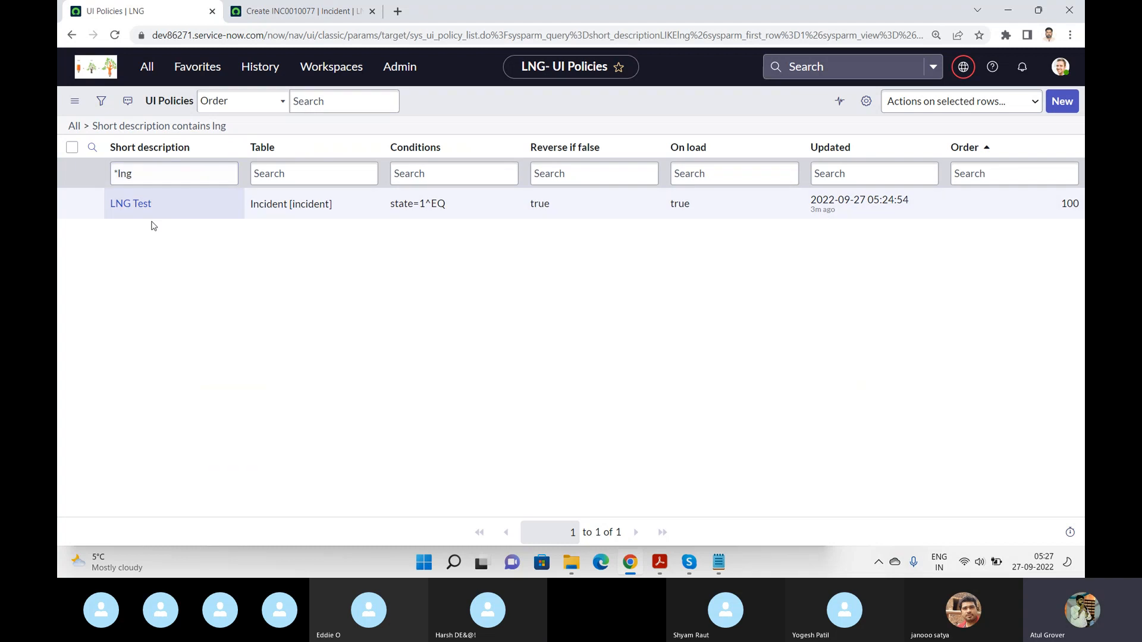
pyautogui.click(127, 203)
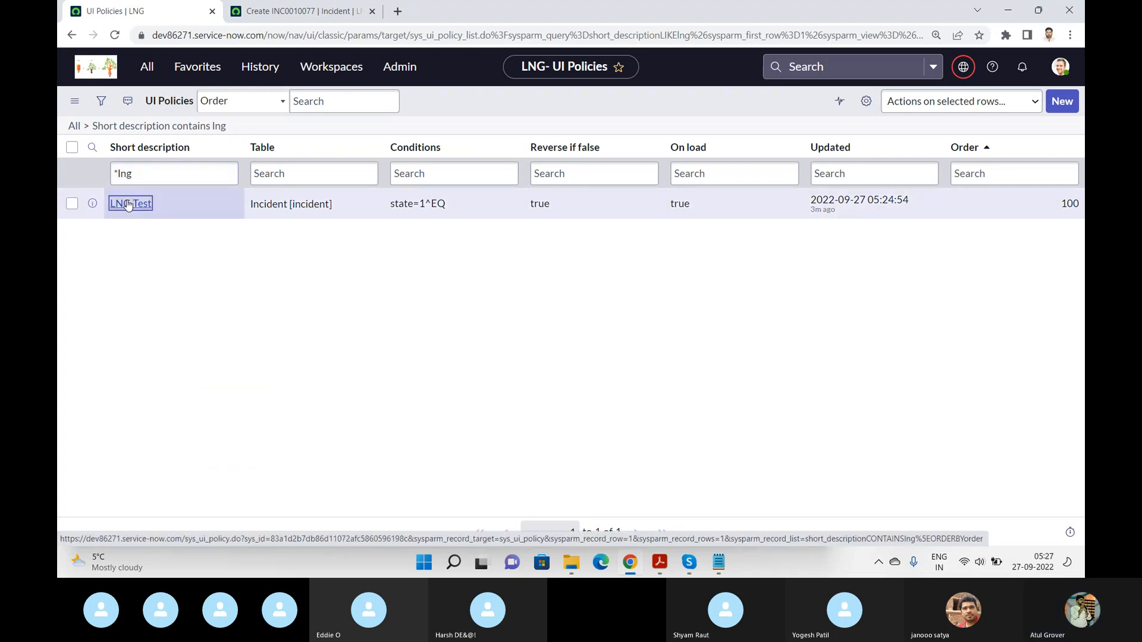
pyautogui.click(128, 203)
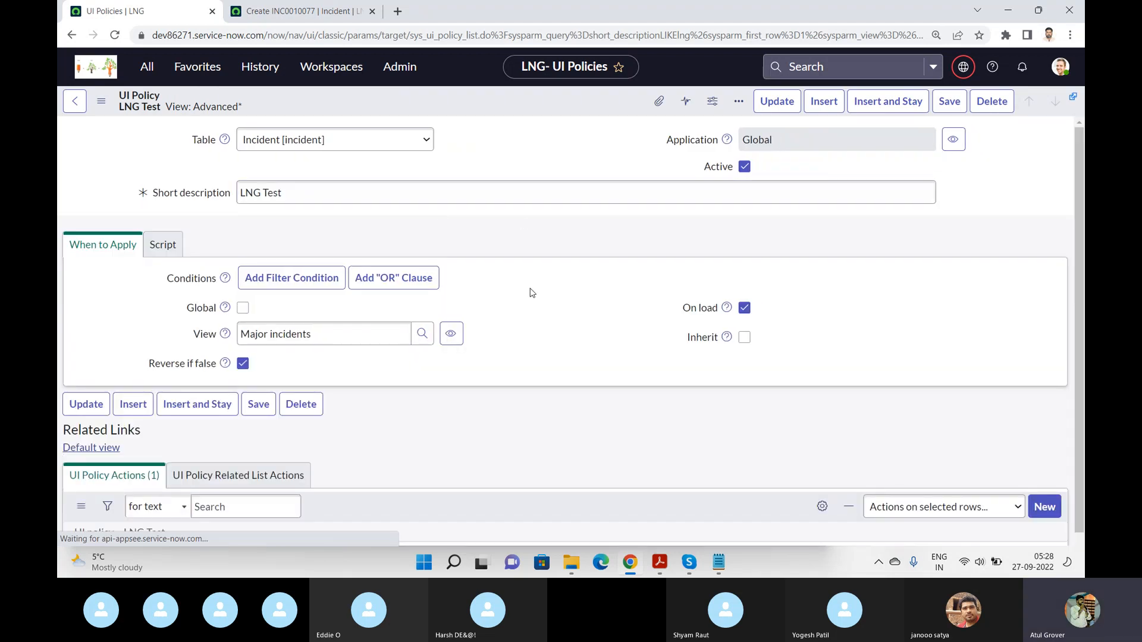
# Step: Set Visible to Leave alone on the policy's u_lng action and save the LNG Test policy
pyautogui.scroll(-7, 533, 292)
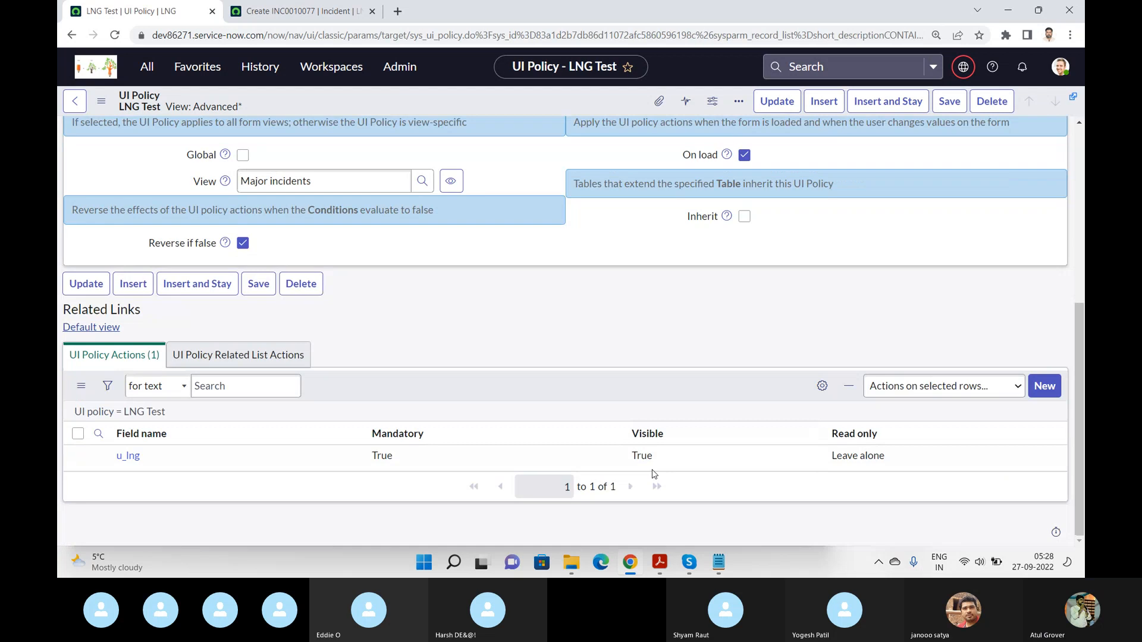
pyautogui.click(676, 456)
pyautogui.click(674, 455)
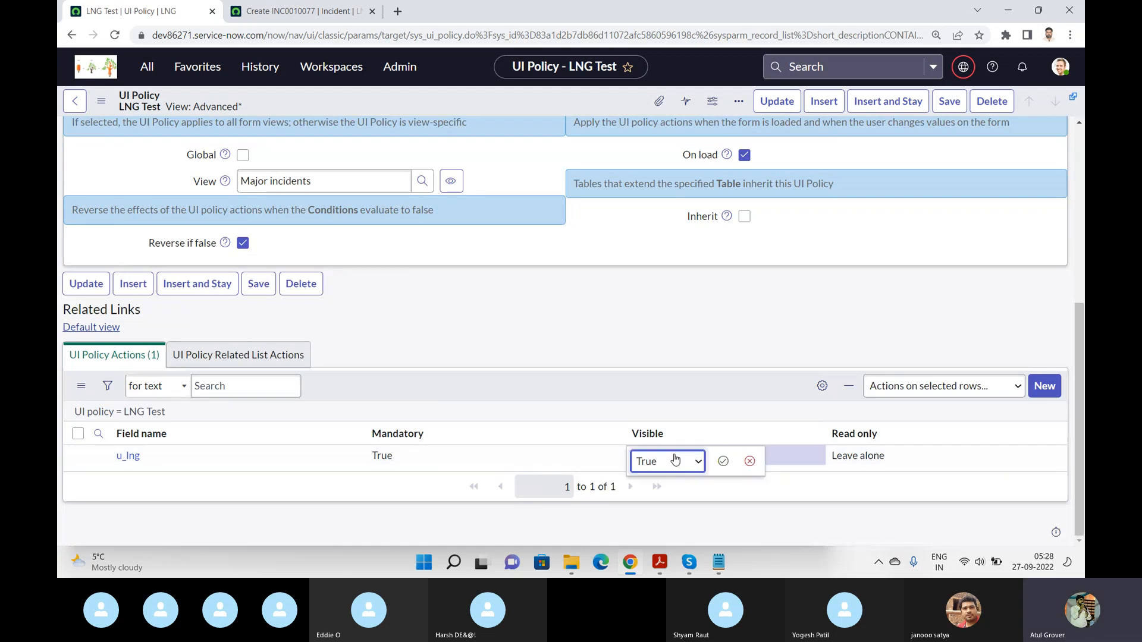
pyautogui.click(676, 459)
pyautogui.click(665, 476)
pyautogui.click(729, 460)
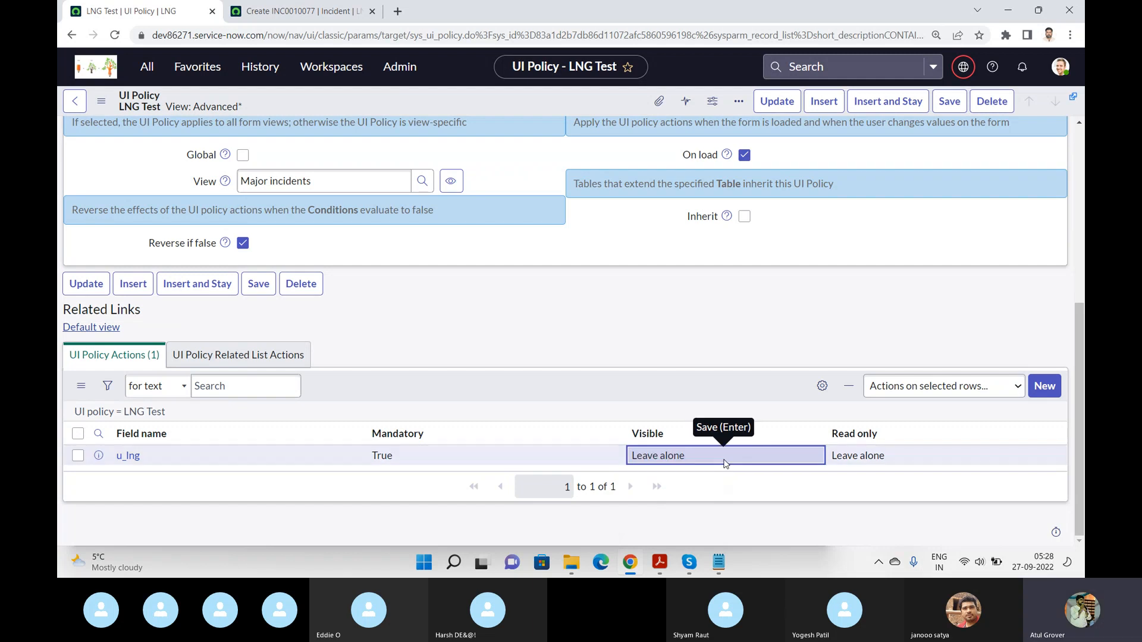
pyautogui.click(950, 102)
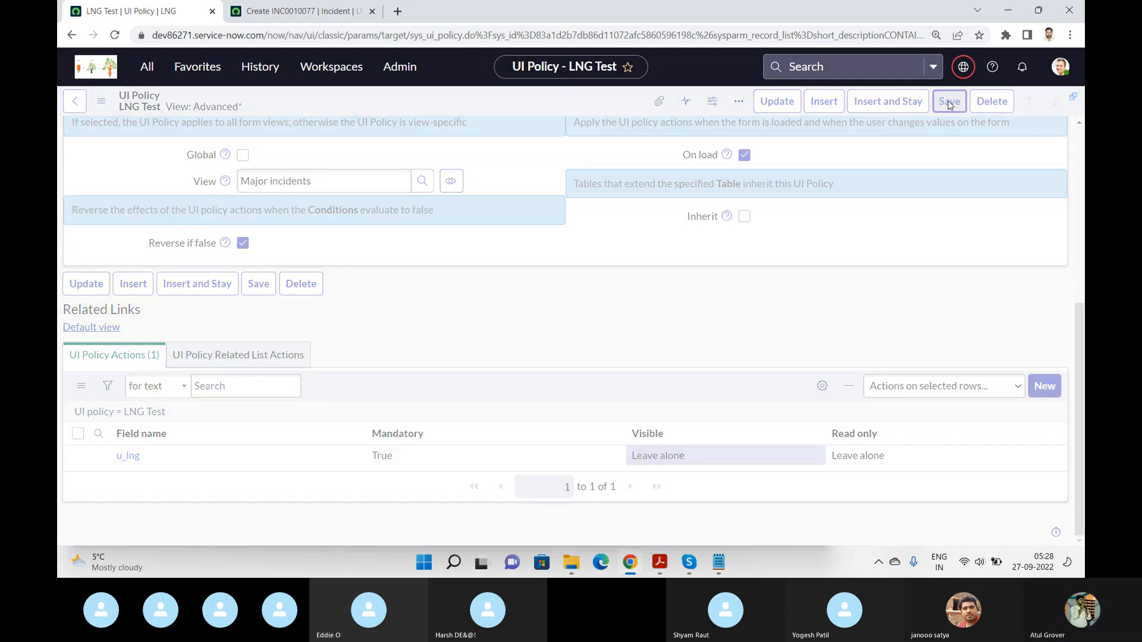
# Step: Reload the new incident form and test the LNG field by changing State to In Progress, On Hold, New and In Progress again
pyautogui.click(299, 14)
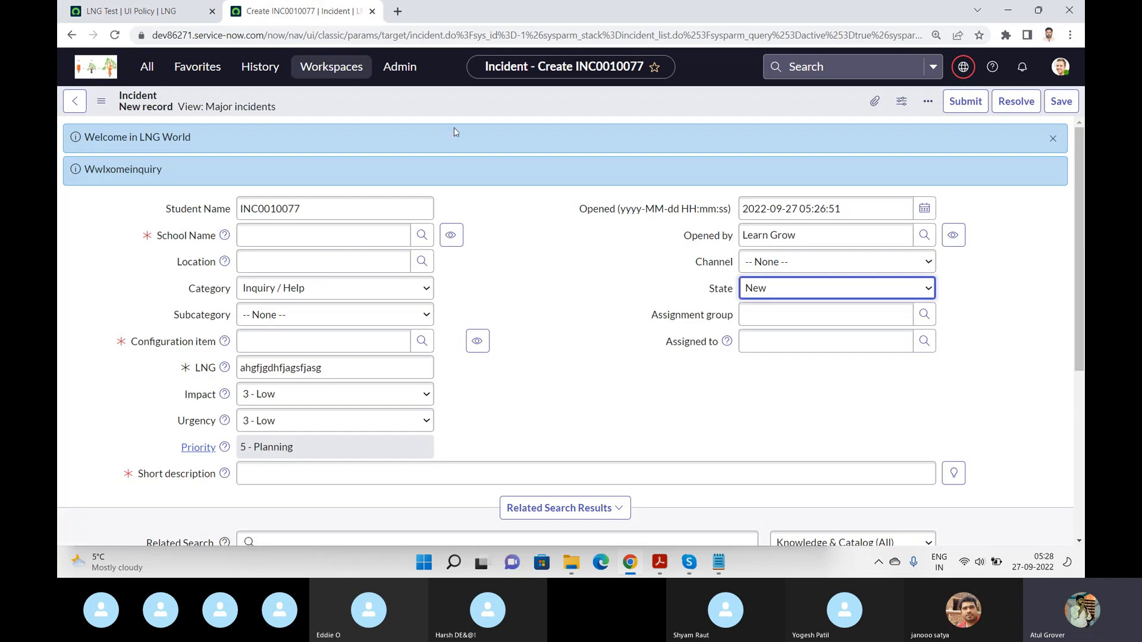
pyautogui.click(115, 35)
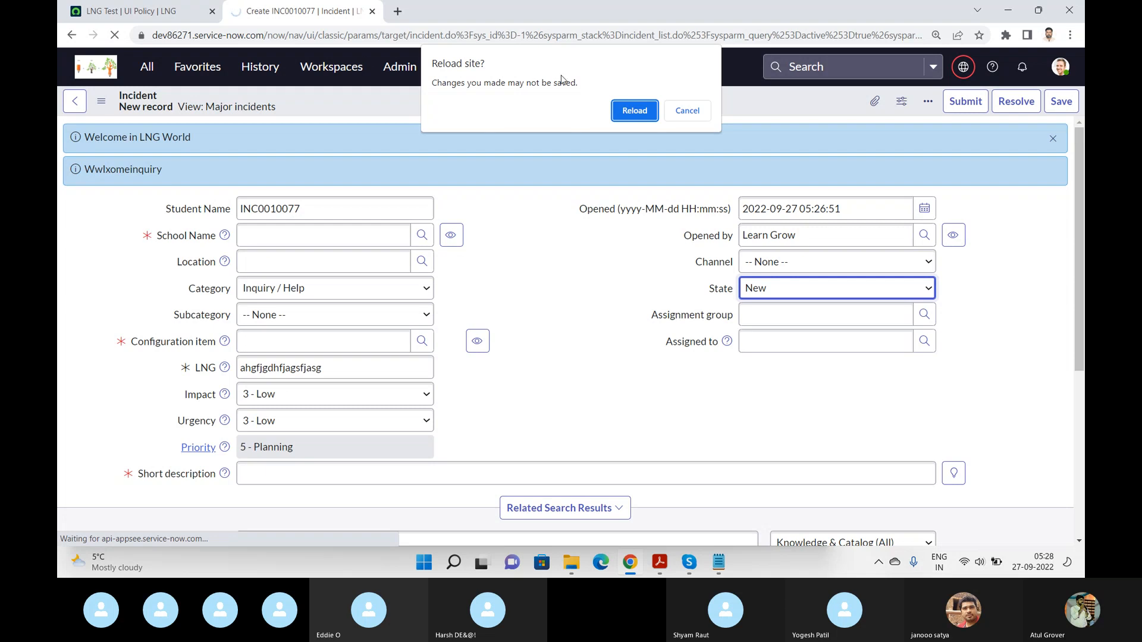
pyautogui.click(629, 111)
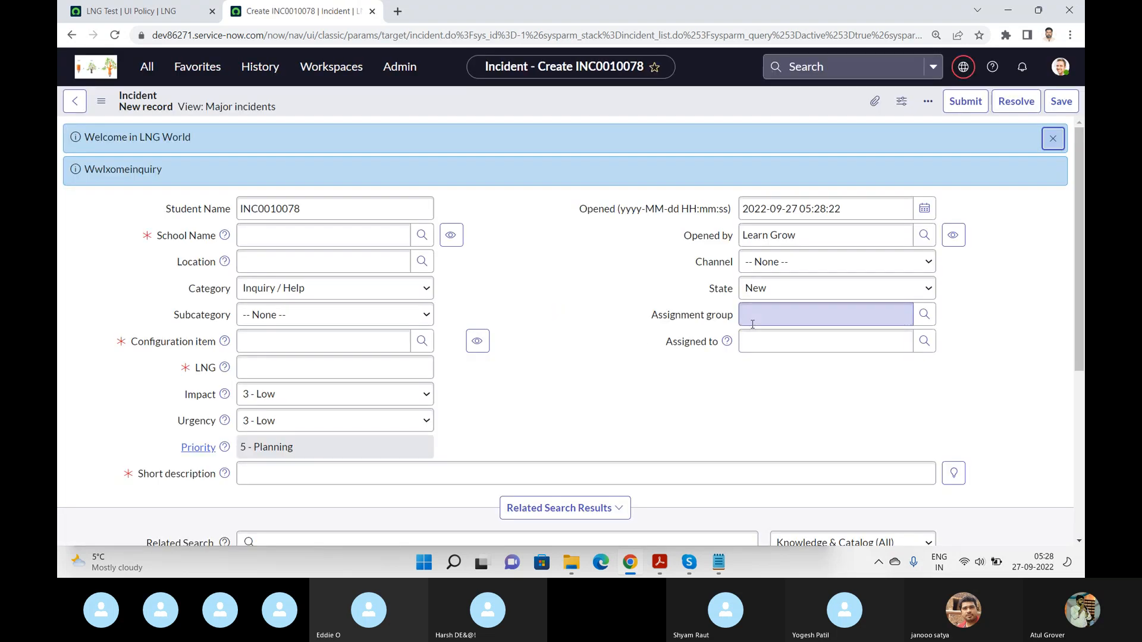
pyautogui.click(763, 289)
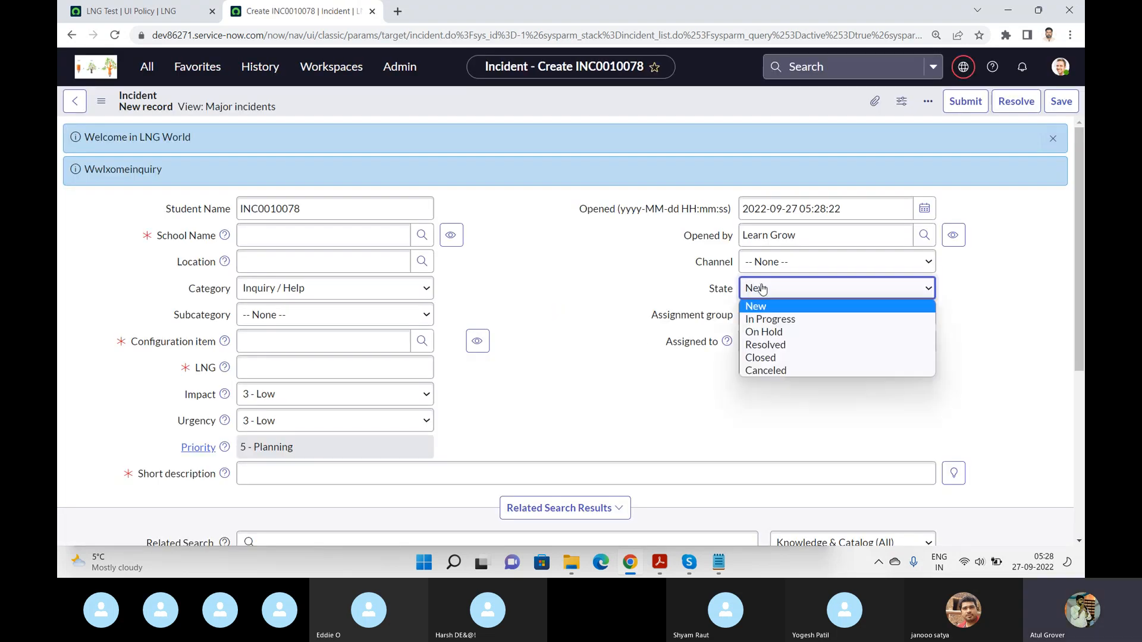
pyautogui.click(766, 321)
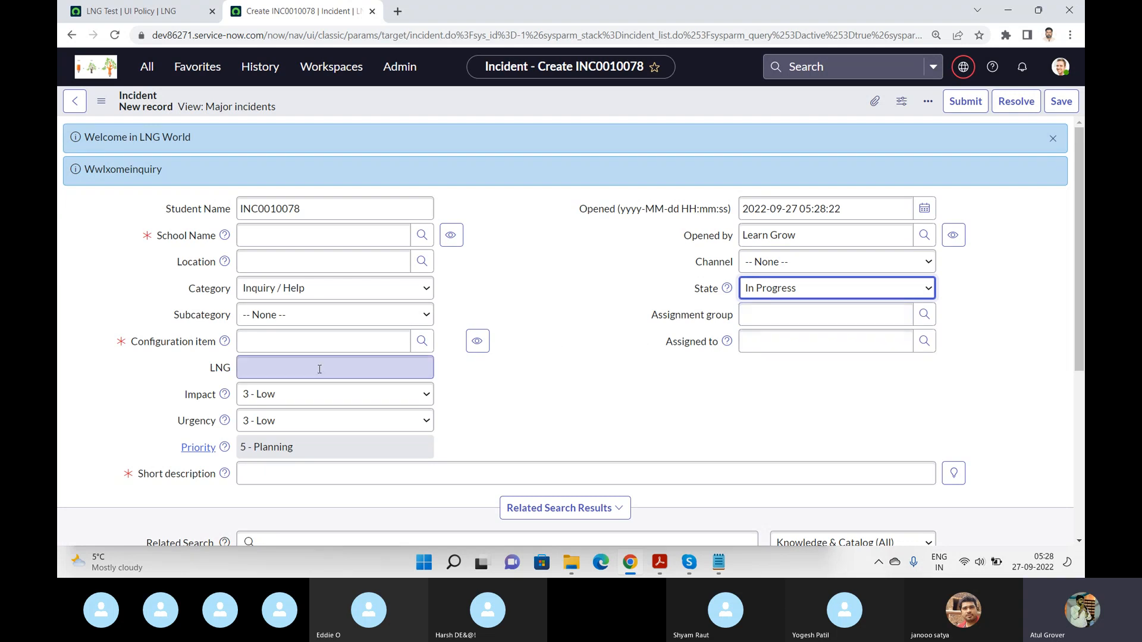
pyautogui.click(787, 291)
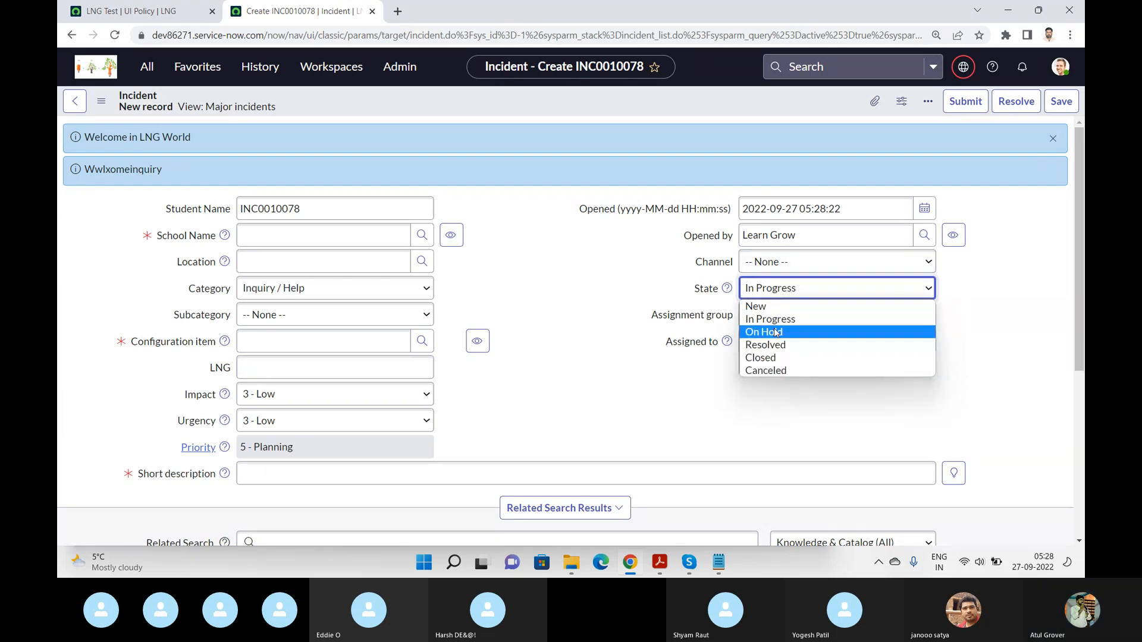
pyautogui.click(776, 331)
pyautogui.click(794, 290)
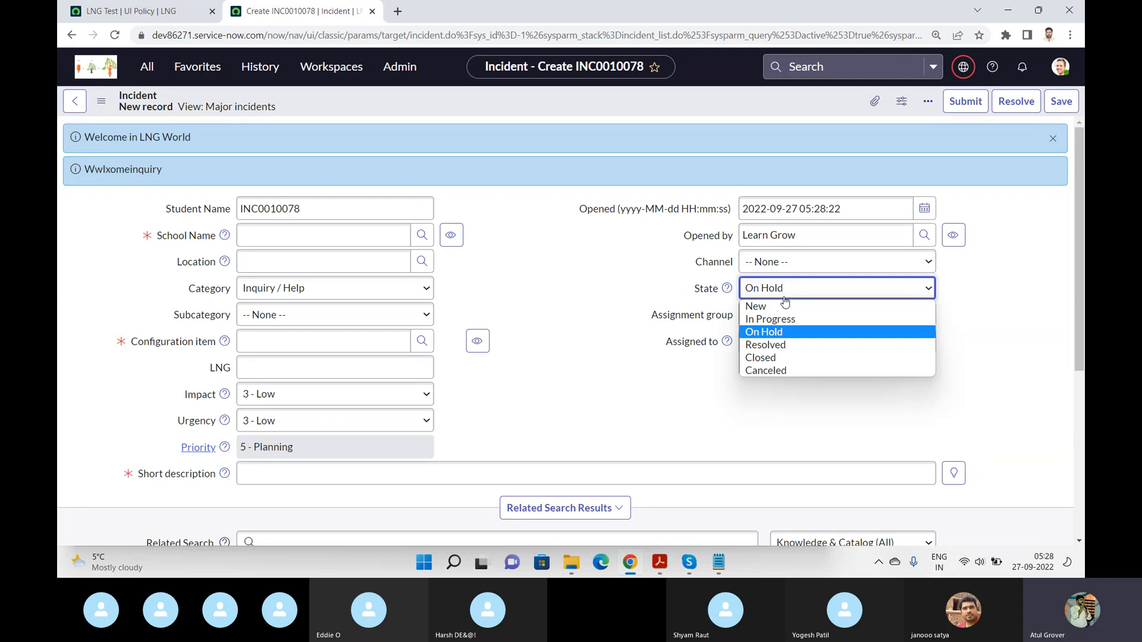
pyautogui.click(783, 302)
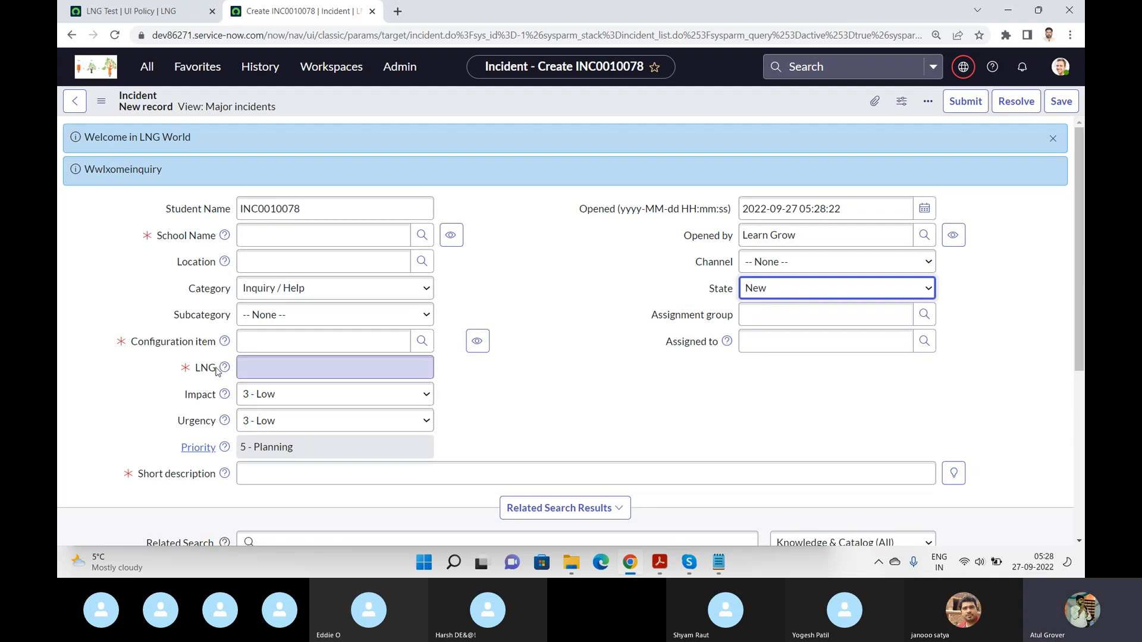
pyautogui.click(752, 291)
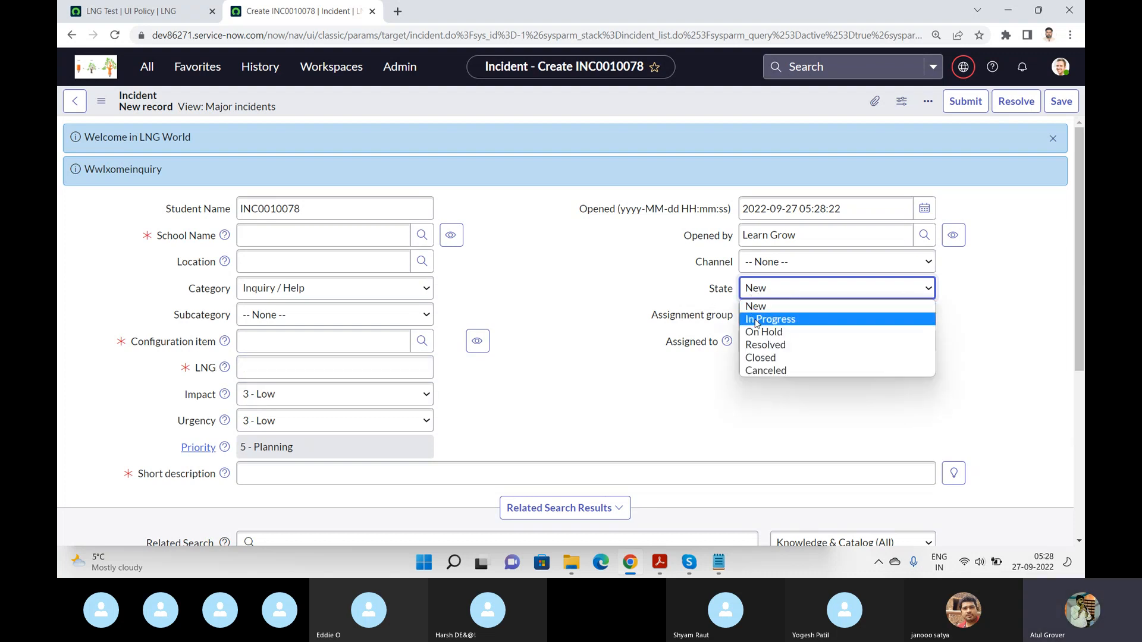
pyautogui.click(741, 321)
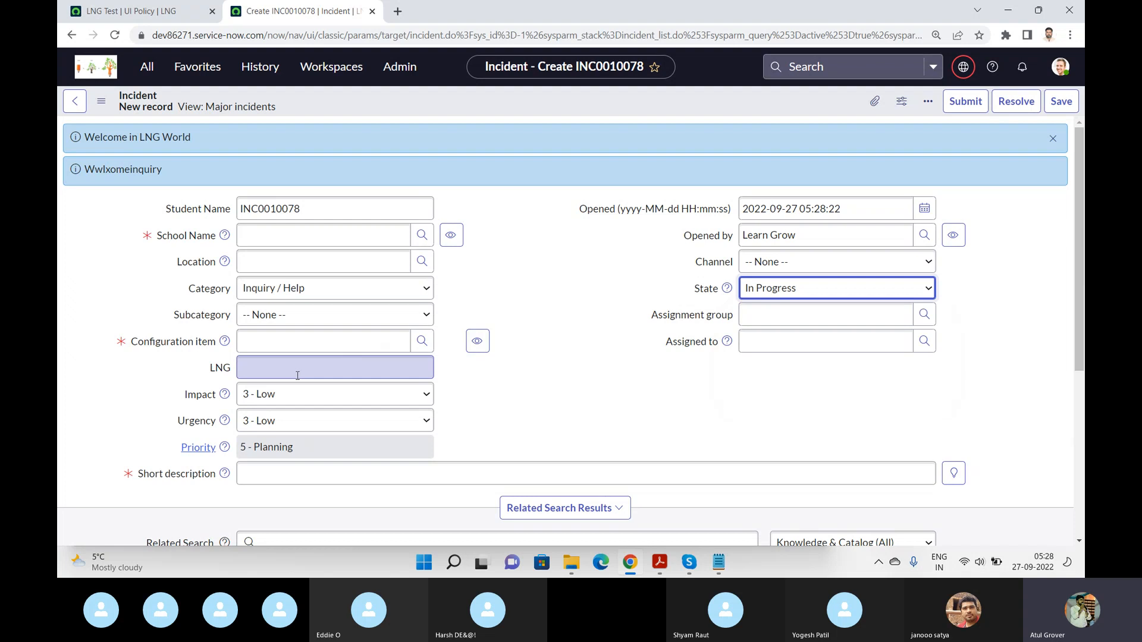
# Step: Turn off Reverse if false in the LNG Test policy and save it
pyautogui.click(133, 13)
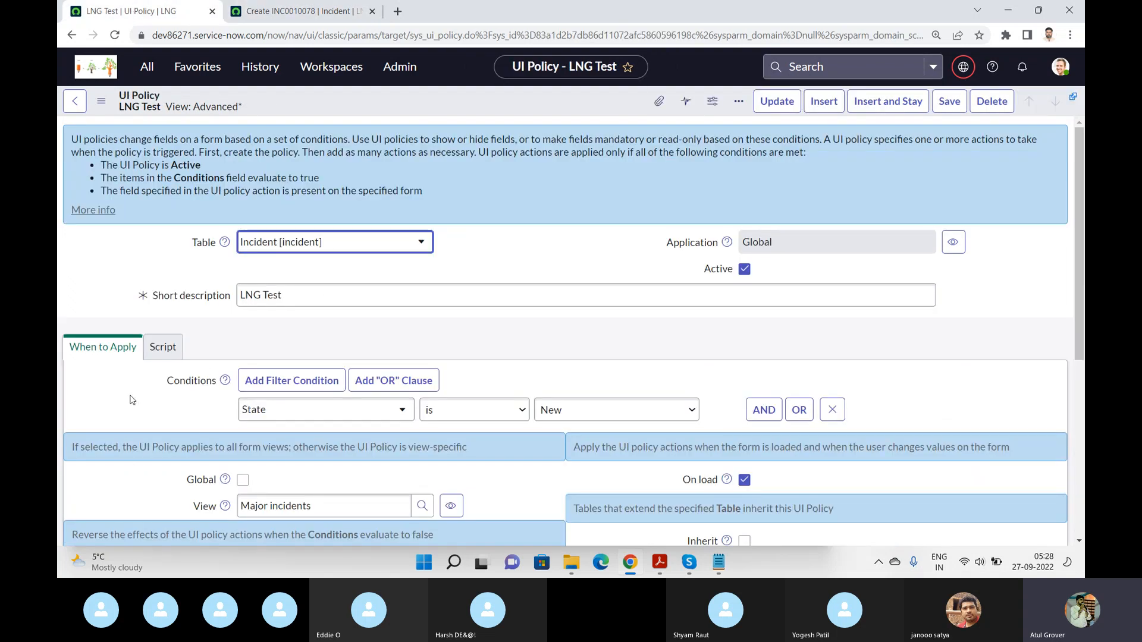
pyautogui.scroll(-2, 132, 400)
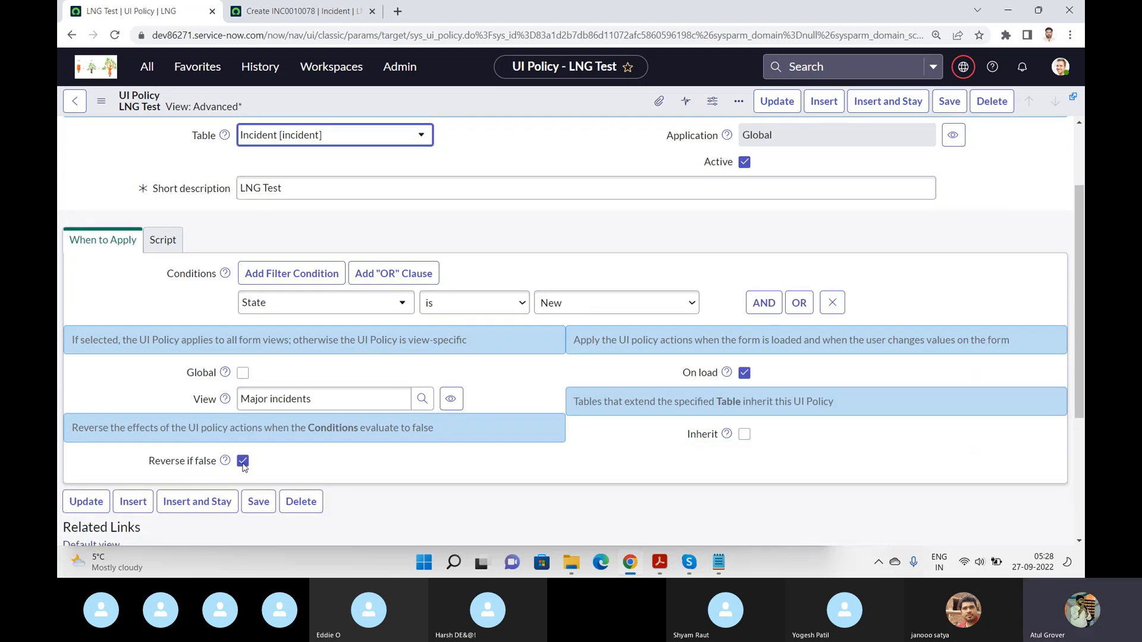
pyautogui.click(244, 462)
pyautogui.click(949, 101)
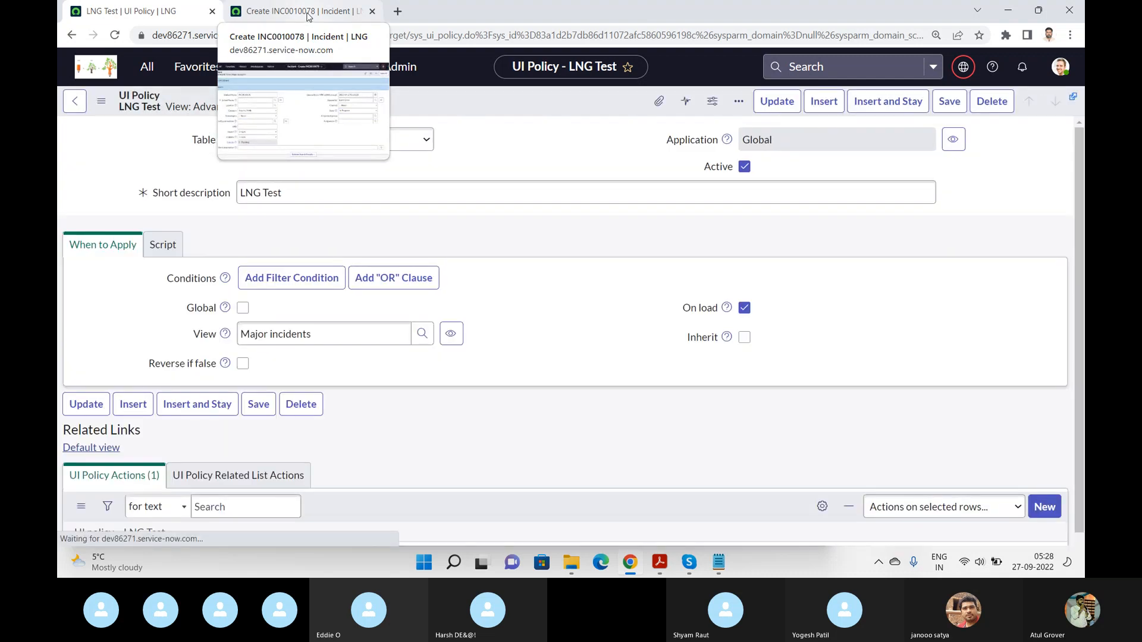
# Step: Return to the new incident form and reload it, discarding the unsaved changes
pyautogui.click(308, 14)
pyautogui.click(114, 35)
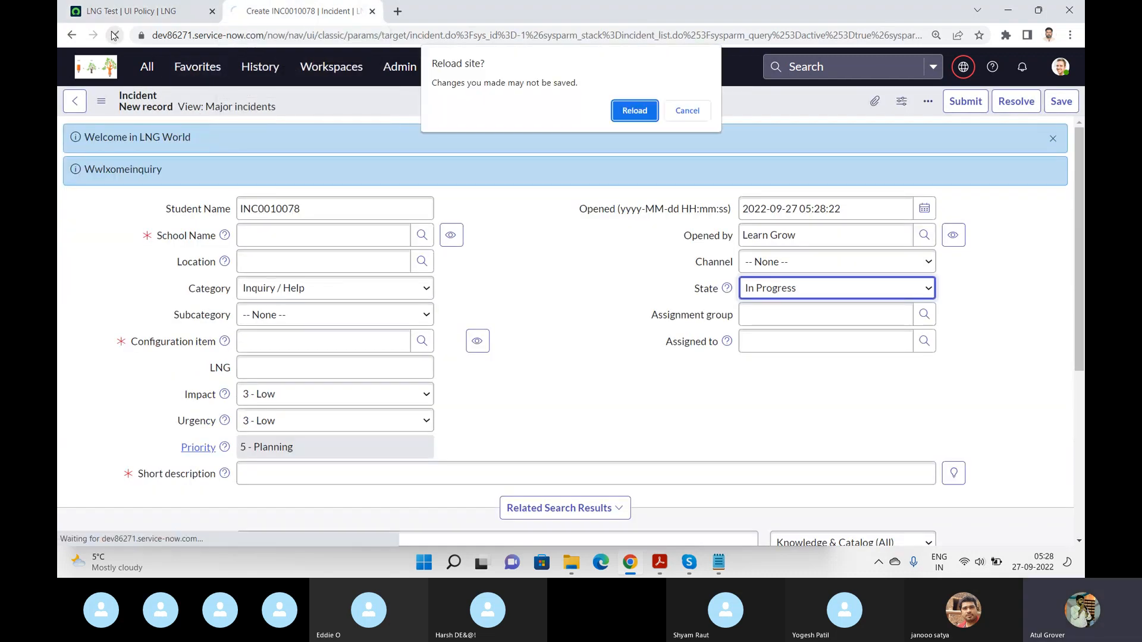
pyautogui.click(637, 117)
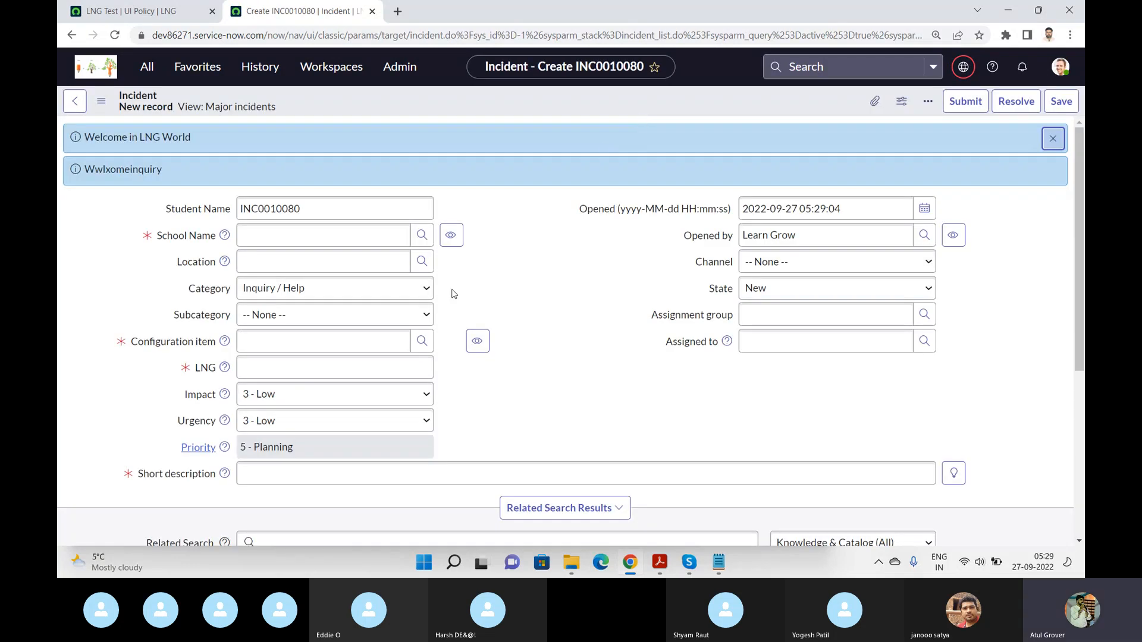
# Step: Enter "ahgjfgjahgfsdj" in LNG and test the field by changing State to In Progress, New and In Progress again
pyautogui.click(331, 370)
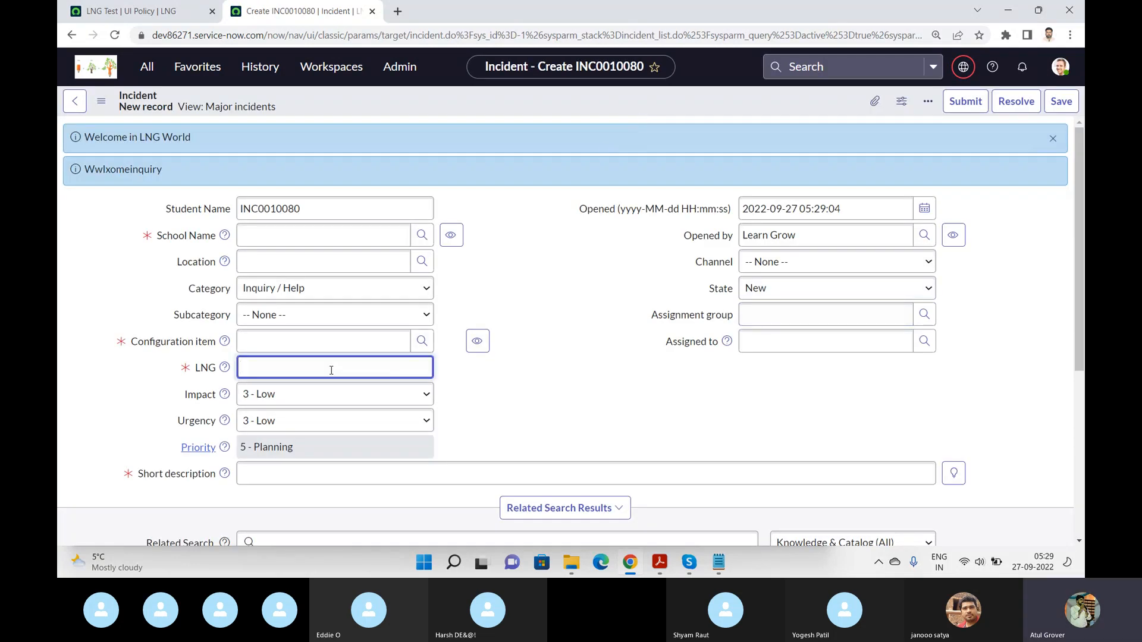
pyautogui.write('ahgjfgjahgfsdj')
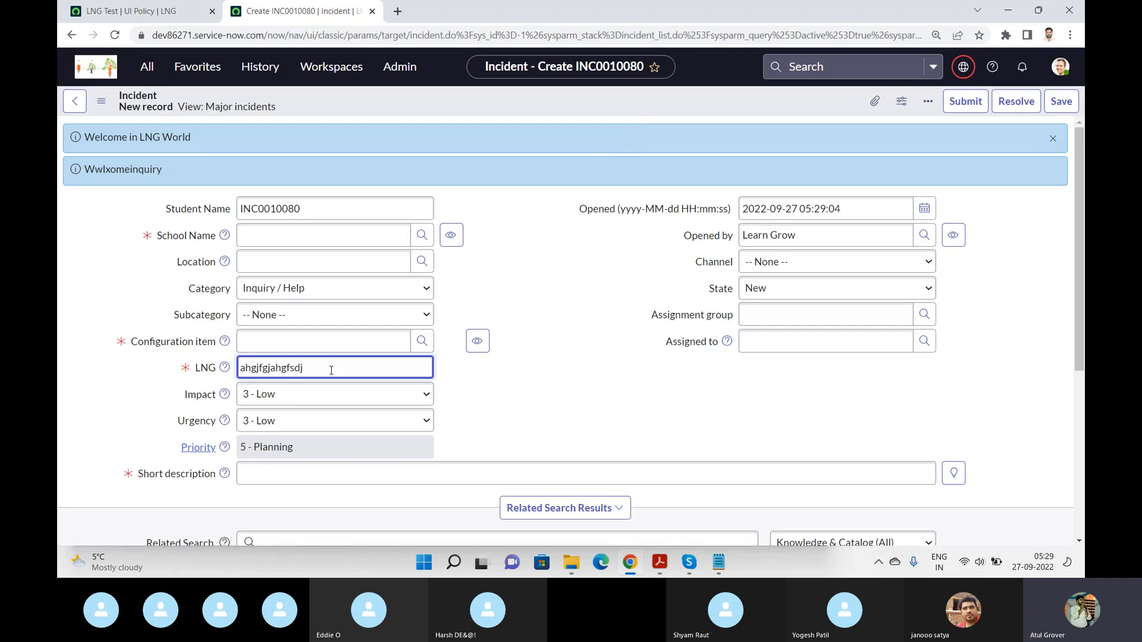
pyautogui.click(773, 288)
pyautogui.click(771, 317)
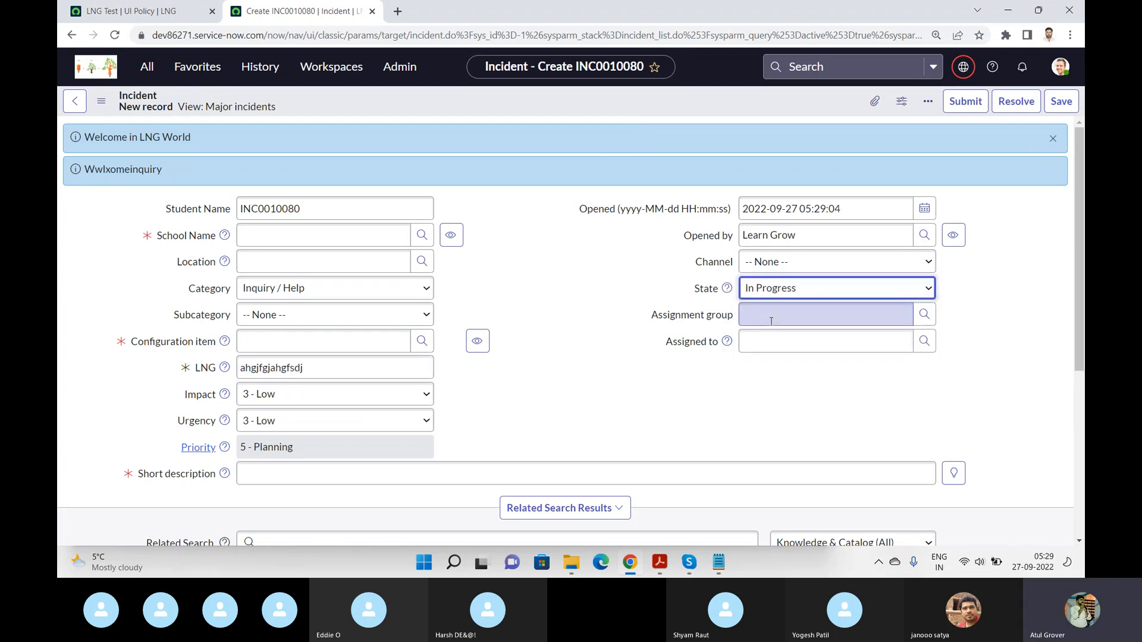
pyautogui.click(784, 289)
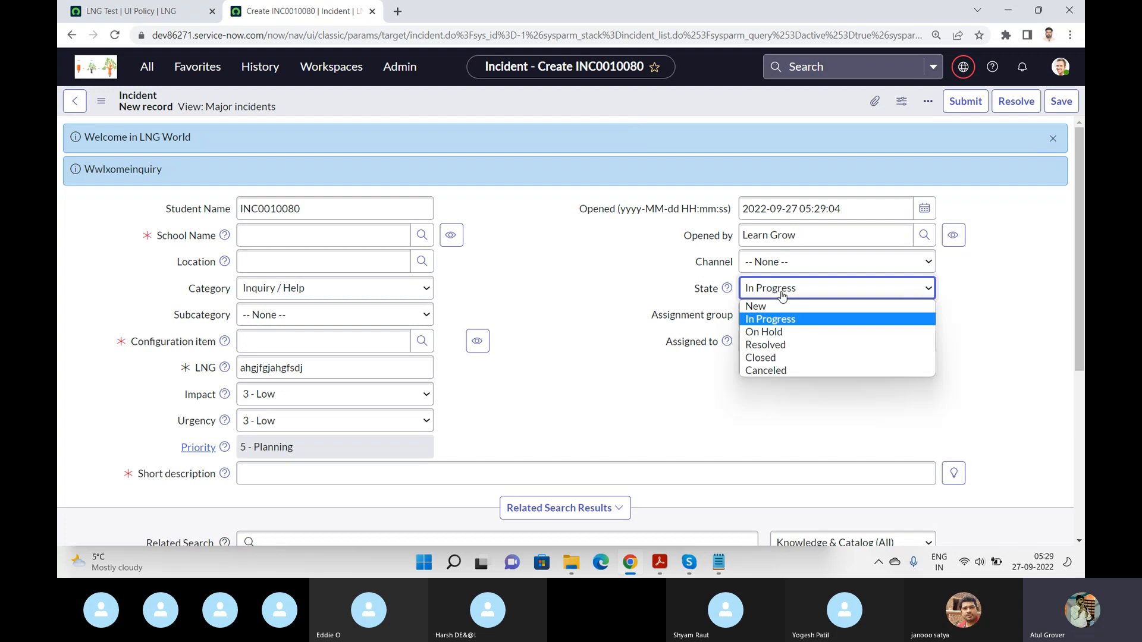
pyautogui.click(770, 307)
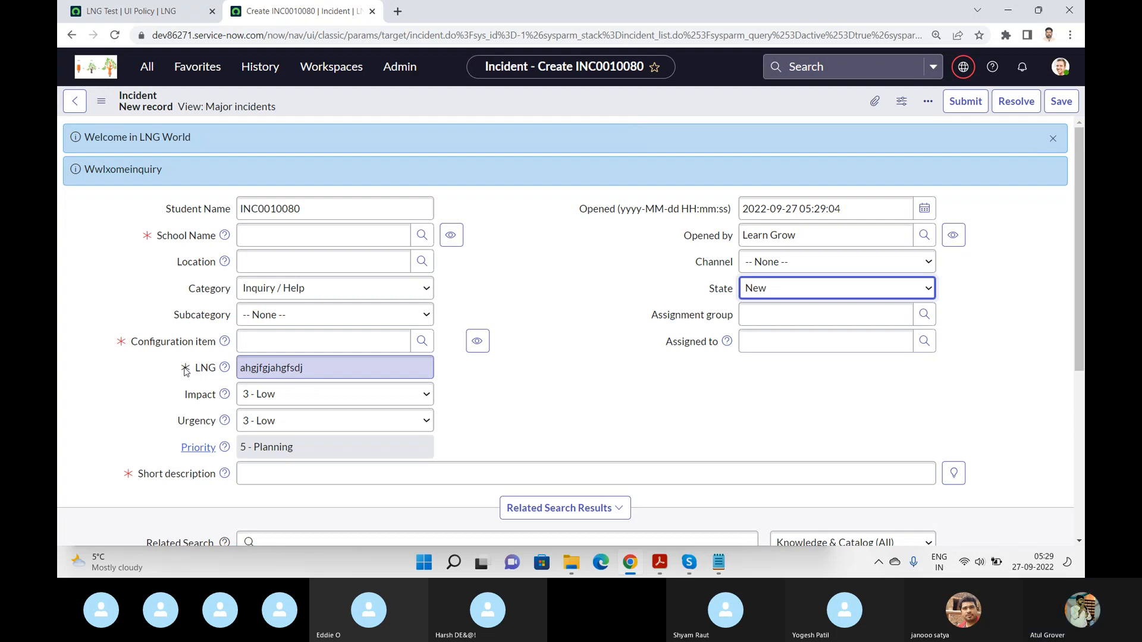
pyautogui.click(785, 291)
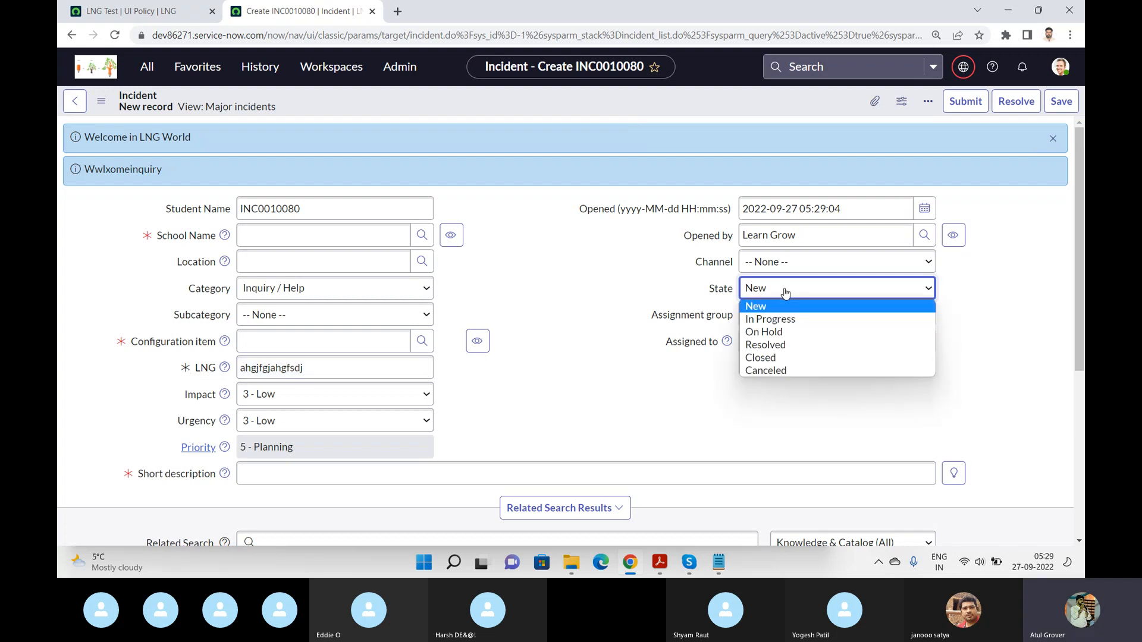
pyautogui.click(772, 317)
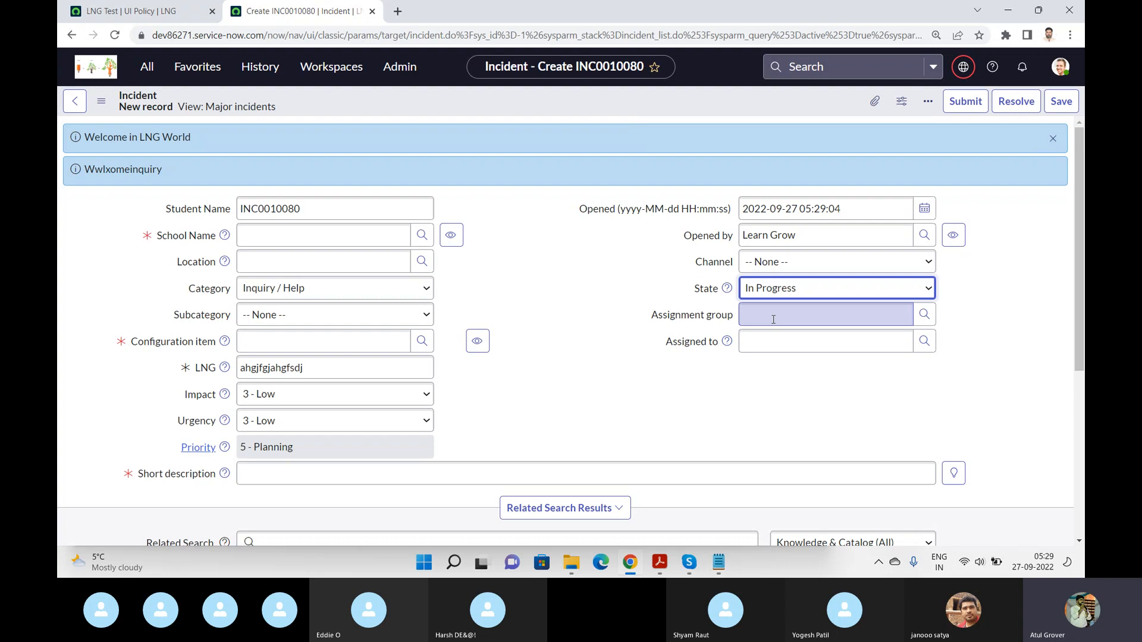
# Step: Fill in School Name "AB CD", Short description "dDSAs" and Configuration item "Unknown", and save the incident
pyautogui.click(310, 231)
pyautogui.click(275, 272)
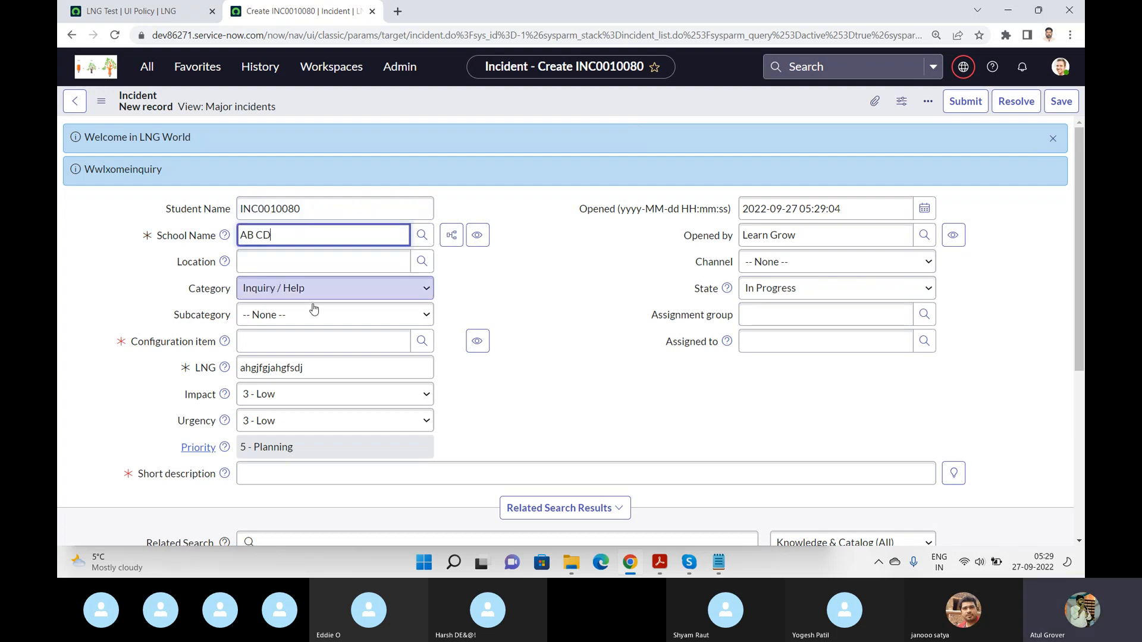
pyautogui.click(308, 473)
pyautogui.write('dDSAs')
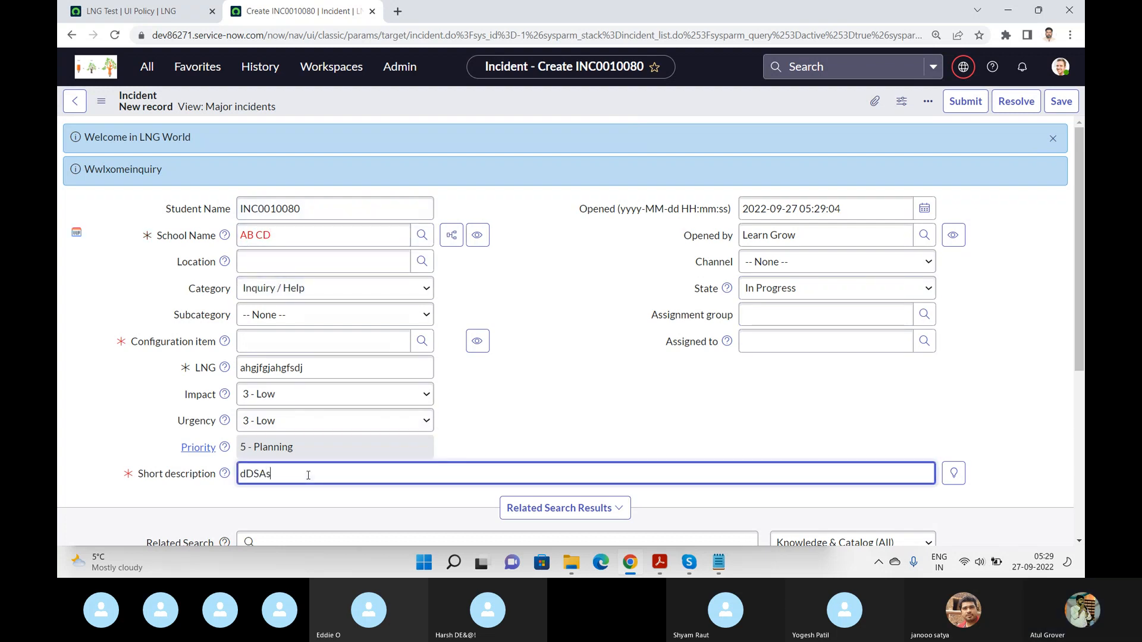
pyautogui.click(1064, 105)
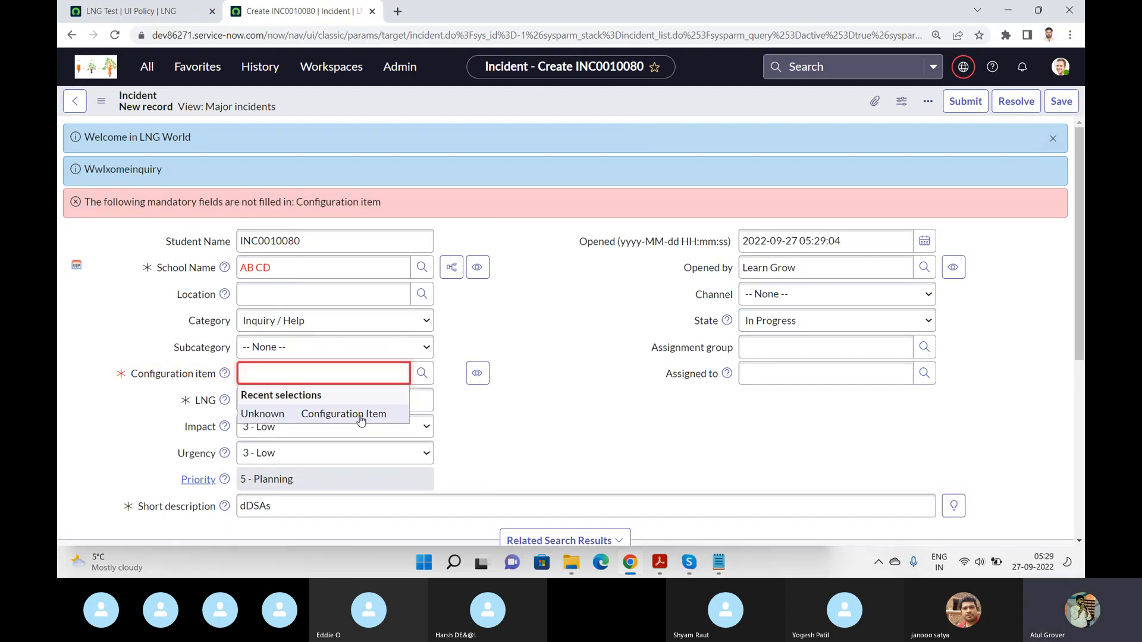
pyautogui.click(360, 414)
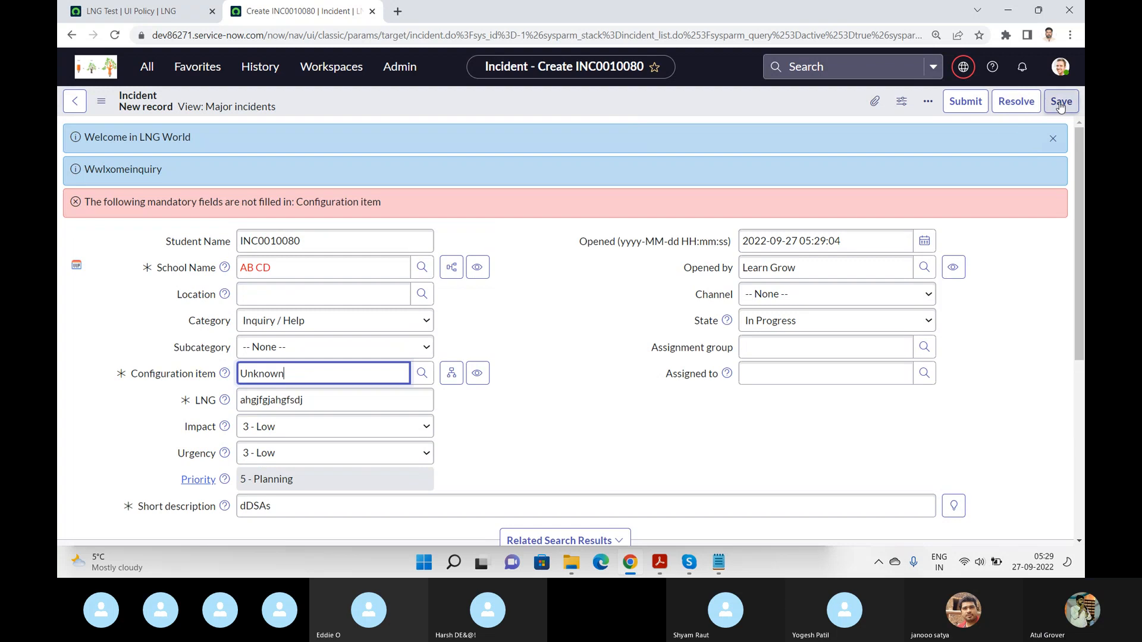
pyautogui.click(1062, 104)
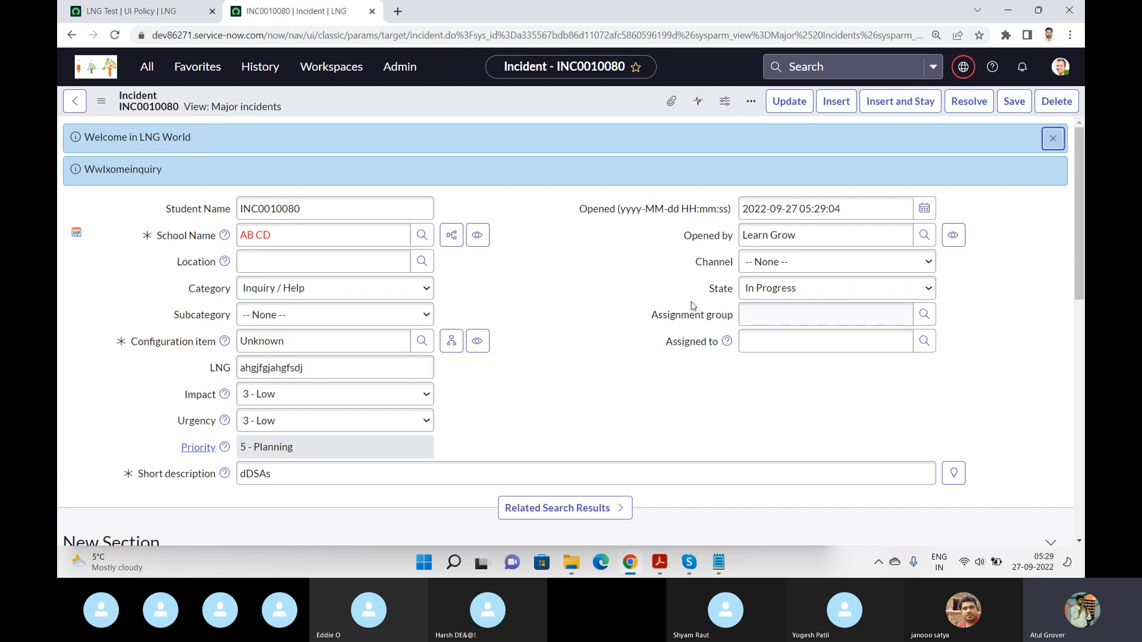
# Step: Change the saved incident's State to New to check the LNG field and select its value
pyautogui.click(797, 287)
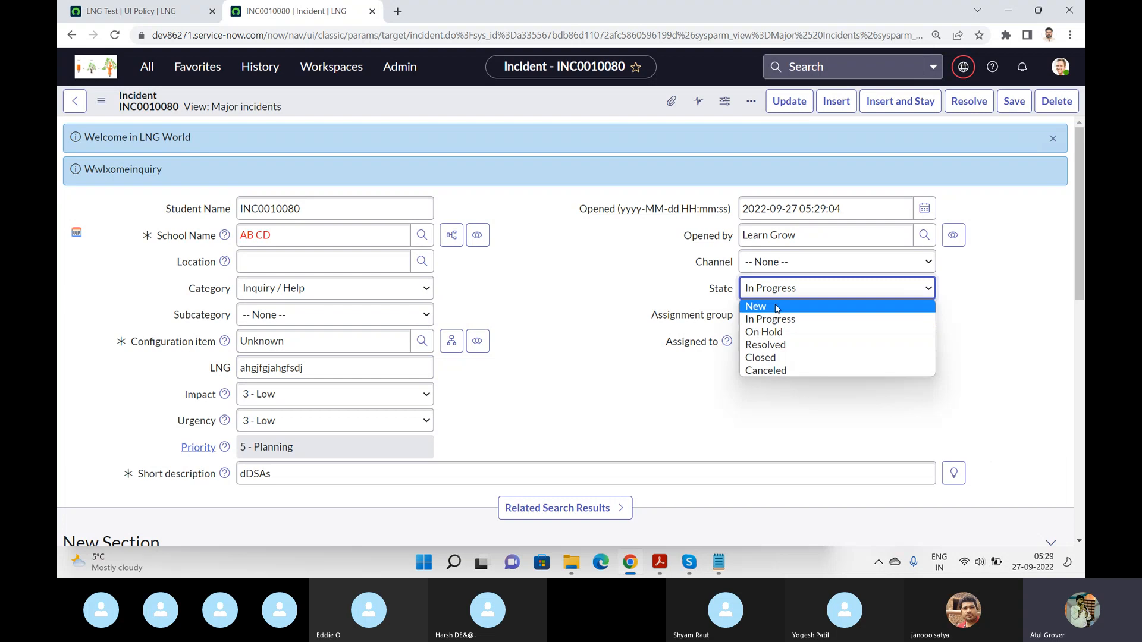
pyautogui.click(776, 307)
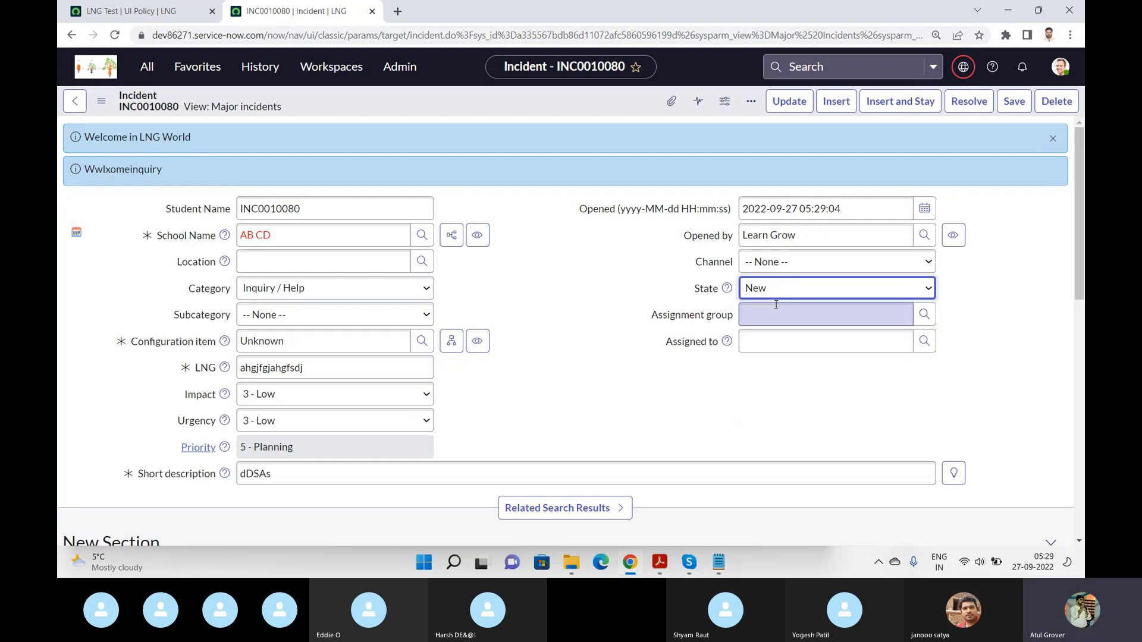
pyautogui.doubleClick(349, 363)
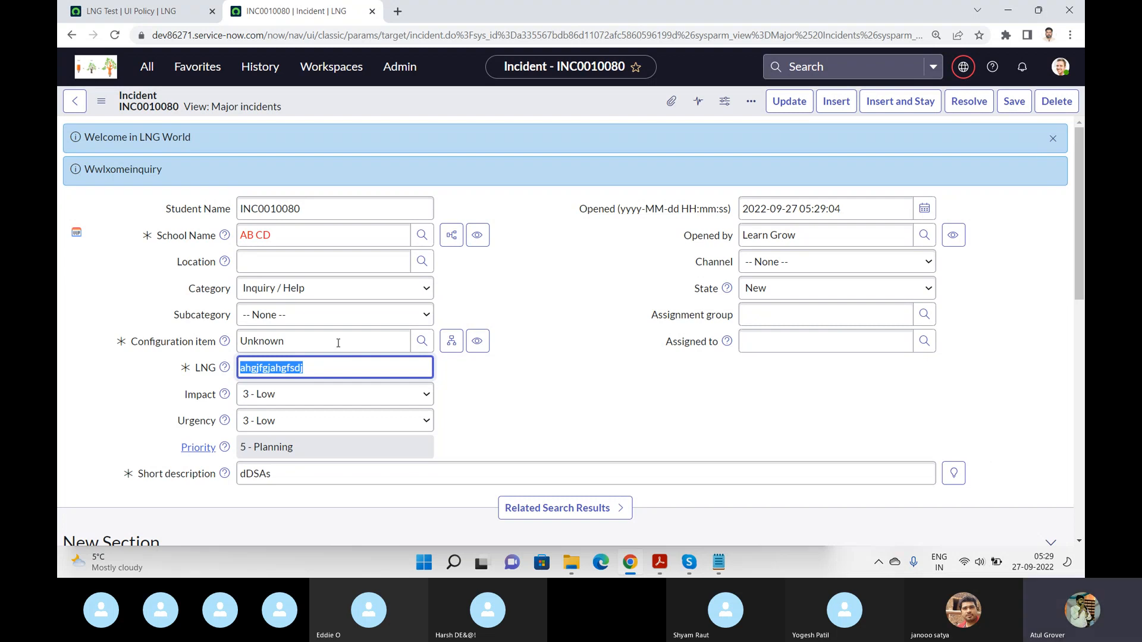
# Step: Open the u_lng action of the LNG Test policy and enable Clear the field value
pyautogui.click(139, 9)
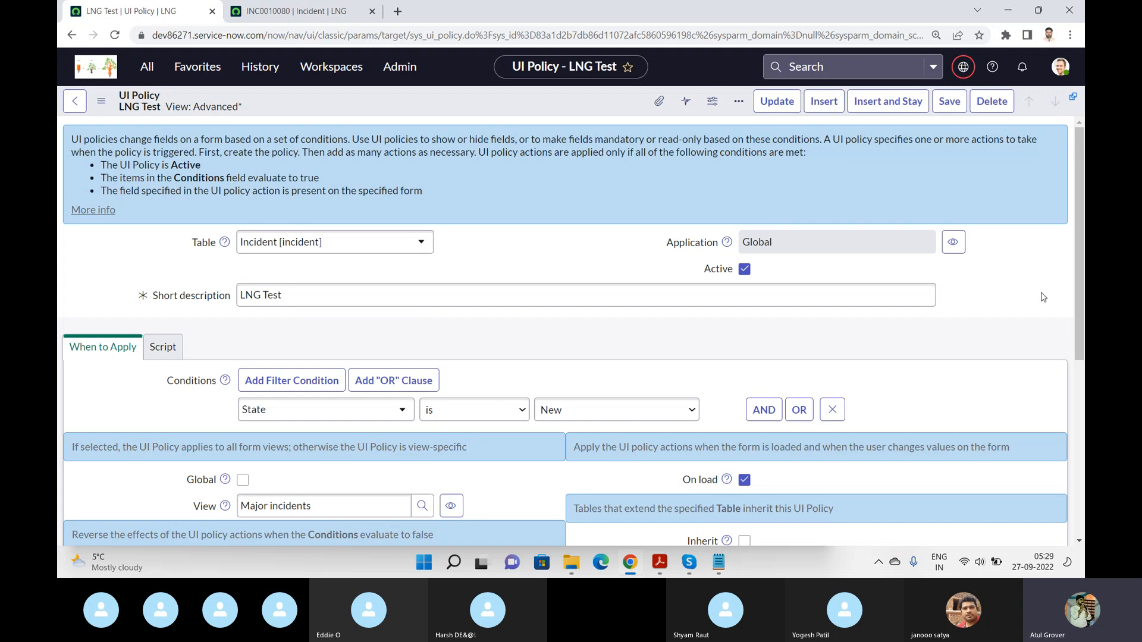
pyautogui.scroll(-5, 1042, 296)
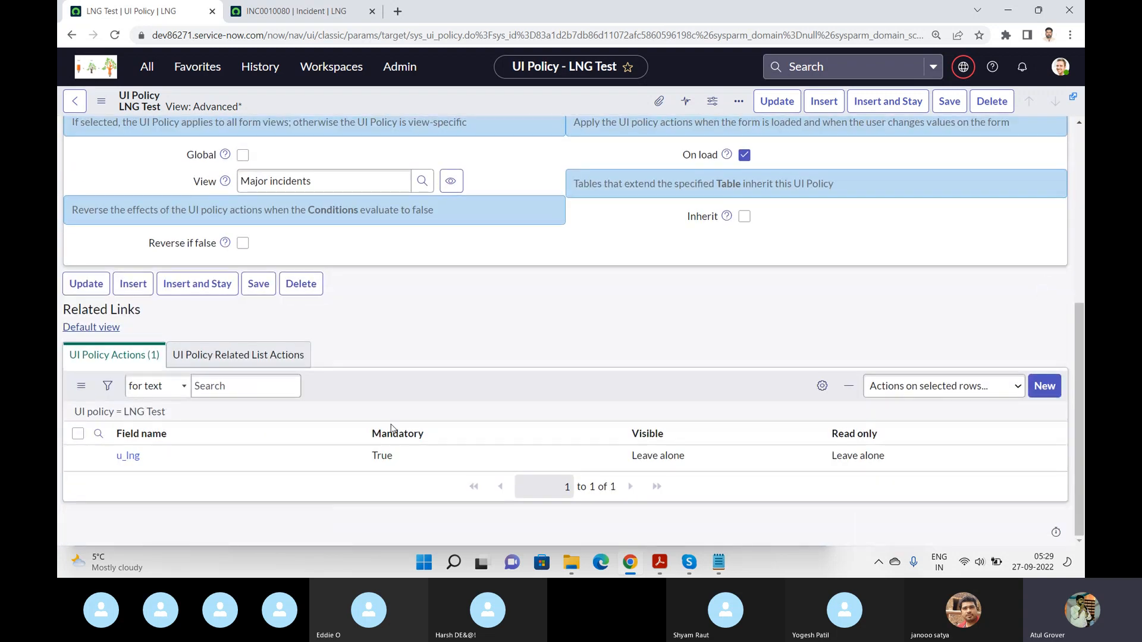
pyautogui.click(134, 459)
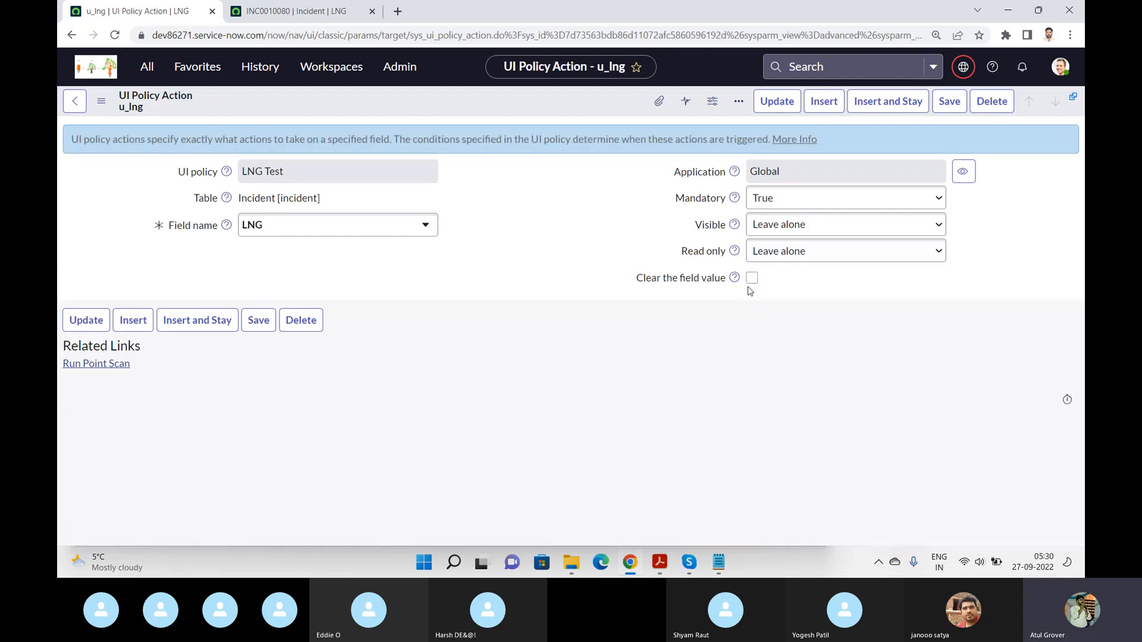
pyautogui.click(752, 279)
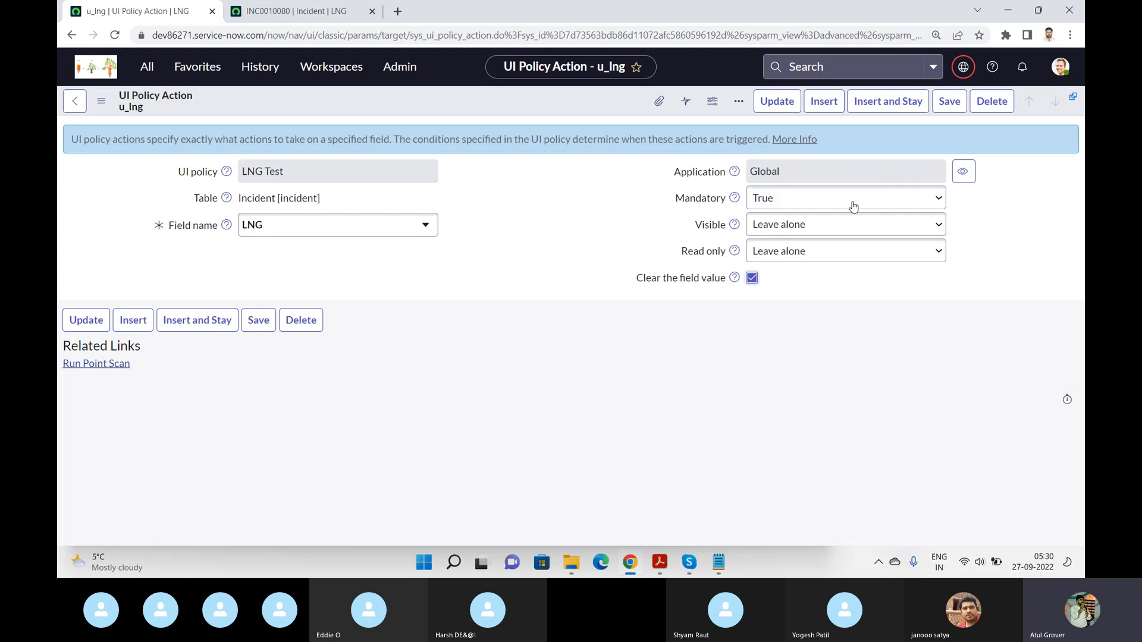
# Step: Set the u_lng action's Mandatory to Leave alone, Visible to True and Read only to True, and save it
pyautogui.click(834, 206)
pyautogui.click(805, 218)
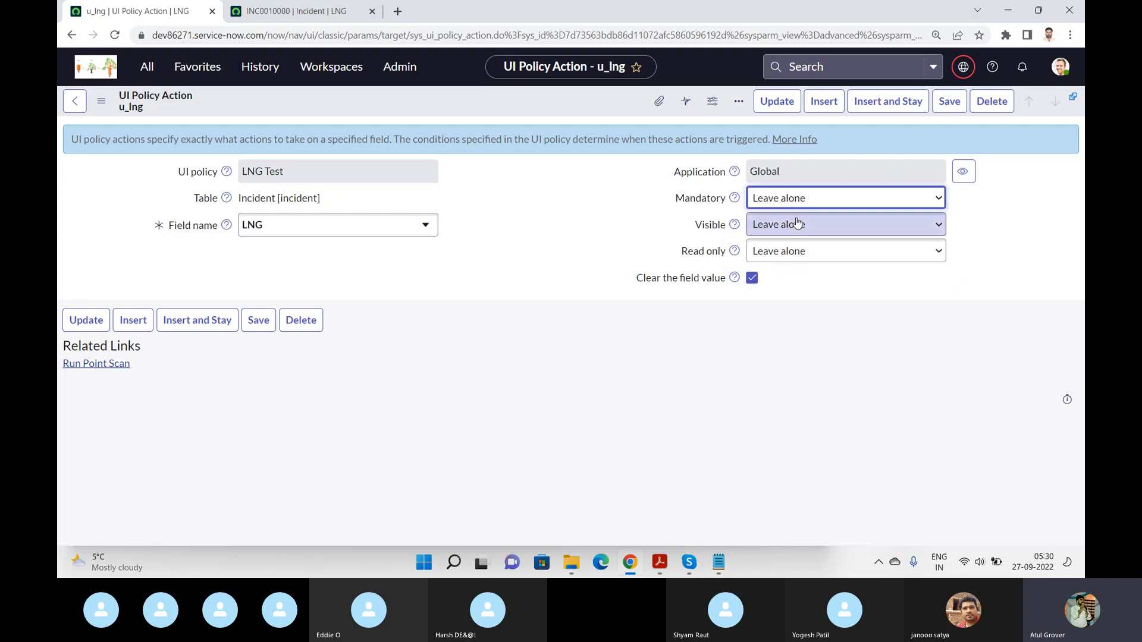
pyautogui.click(797, 225)
pyautogui.click(780, 269)
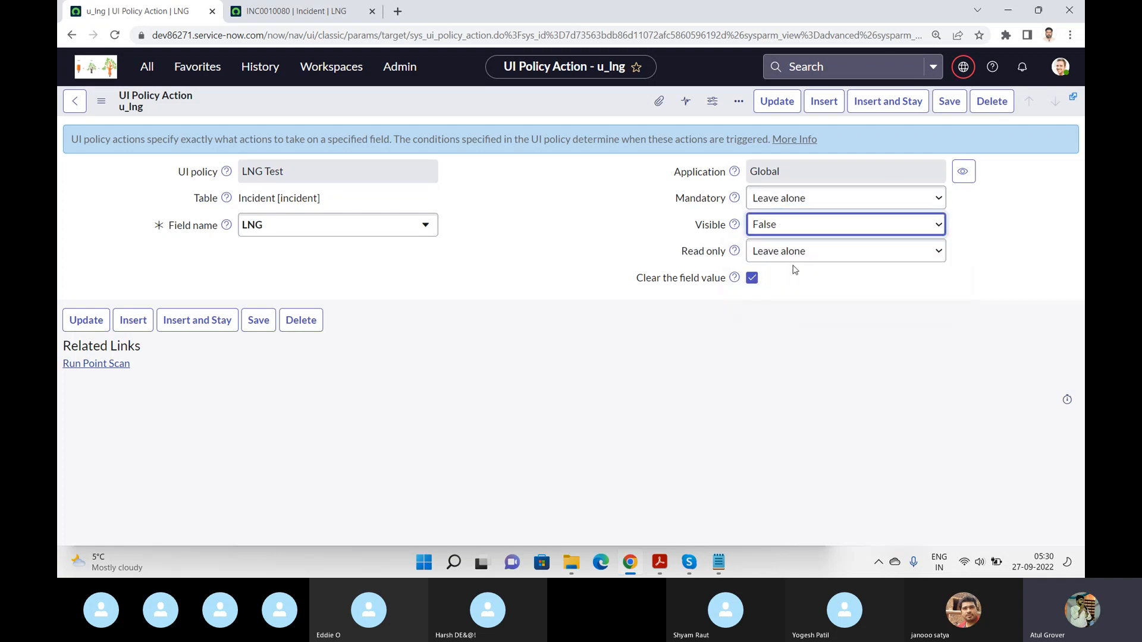
pyautogui.click(769, 227)
pyautogui.click(767, 257)
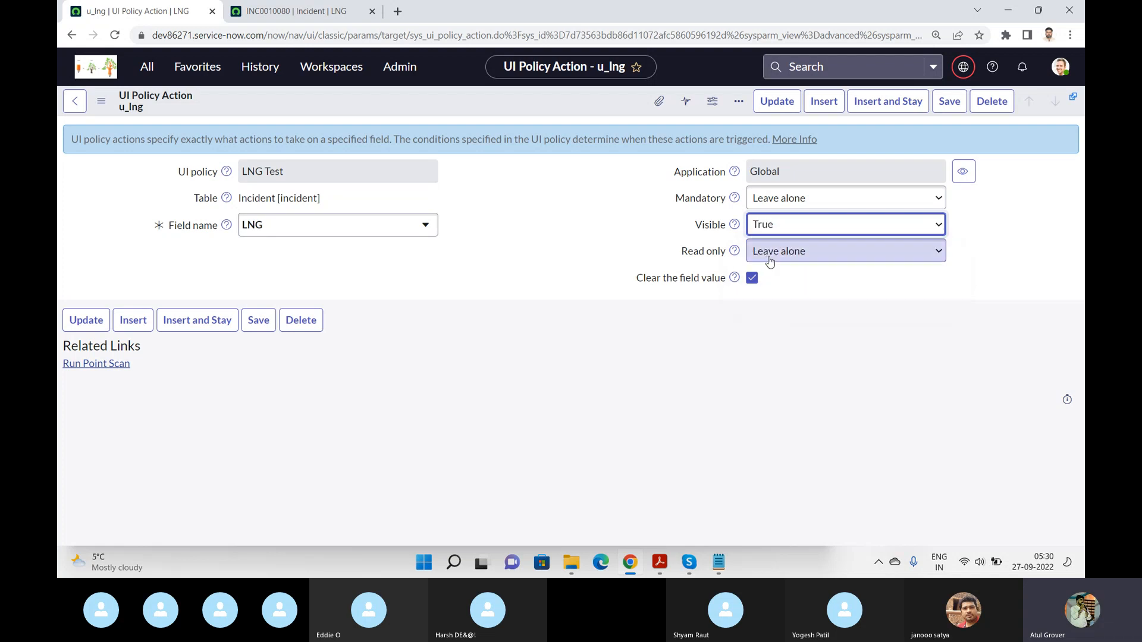
pyautogui.click(769, 251)
pyautogui.click(772, 283)
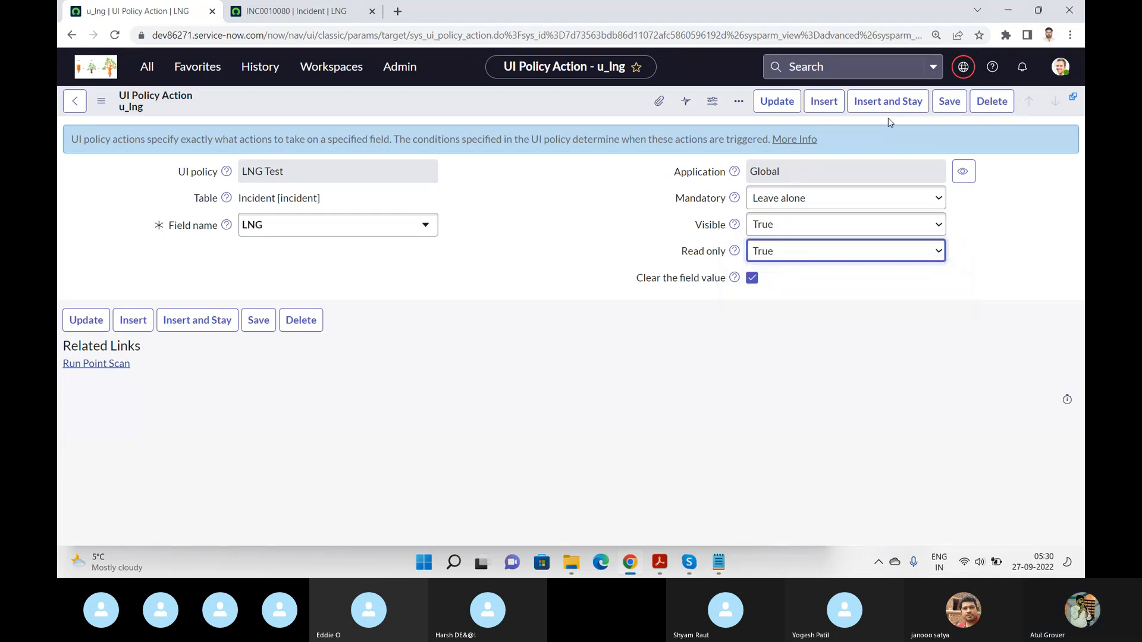
pyautogui.click(950, 102)
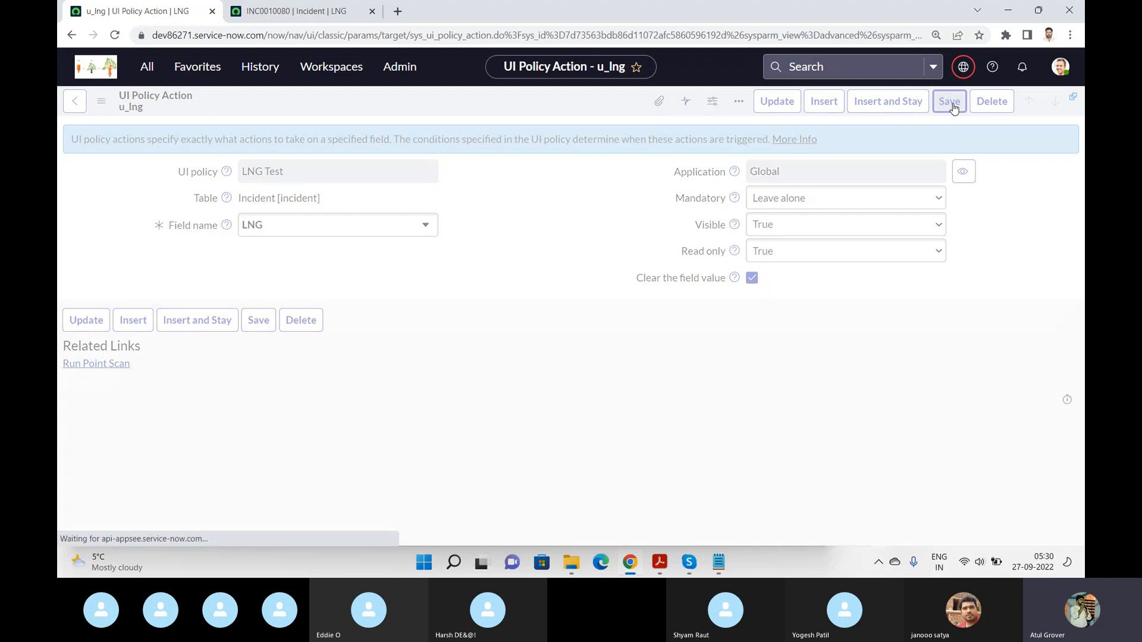
# Step: Reload the saved incident without keeping its changes, set State to New and check whether LNG is cleared and editable
pyautogui.click(295, 11)
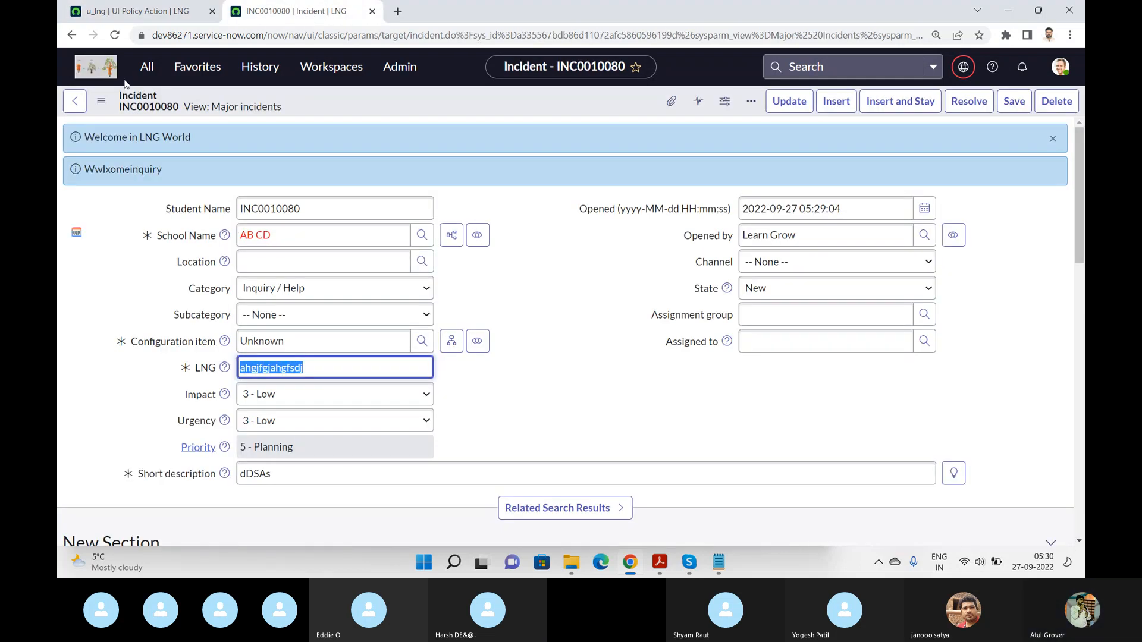
pyautogui.click(114, 34)
pyautogui.click(634, 111)
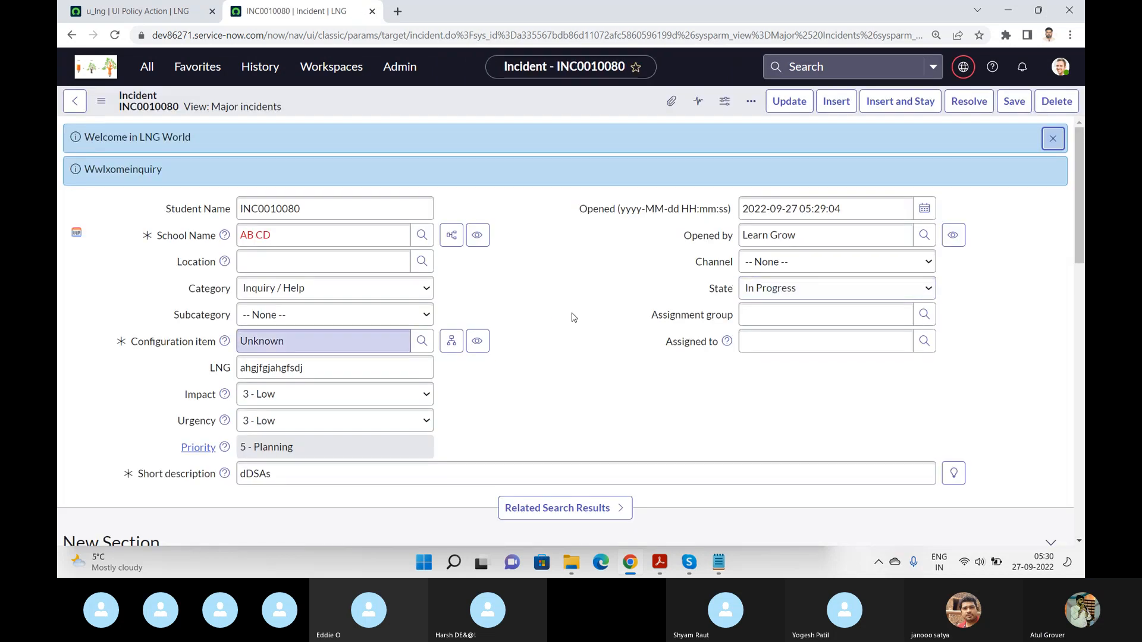
pyautogui.click(774, 289)
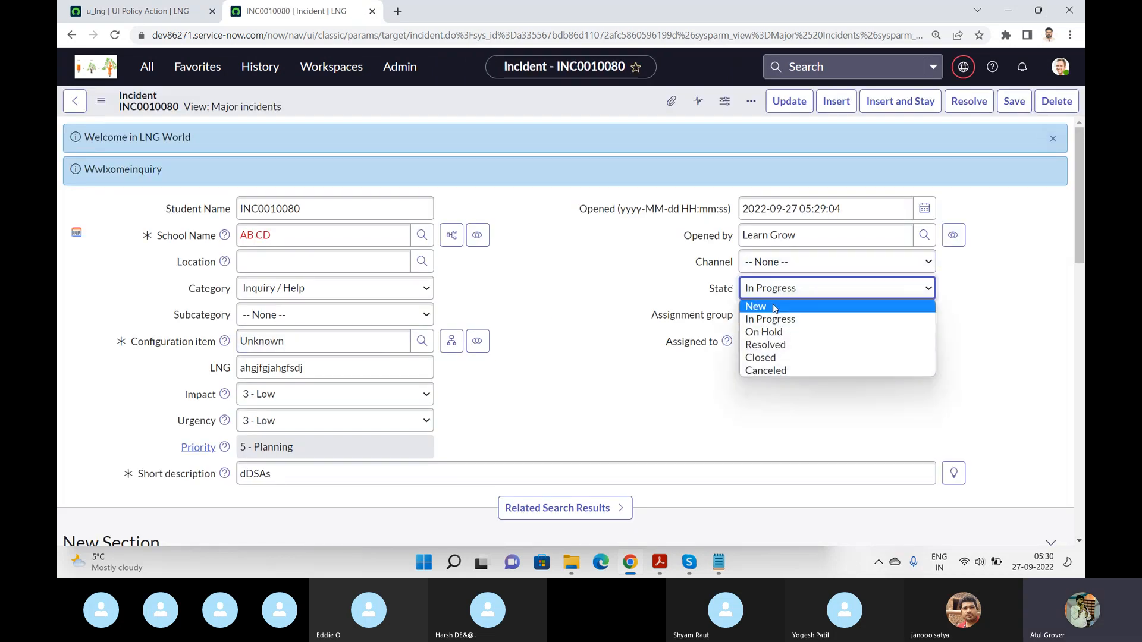
pyautogui.click(773, 306)
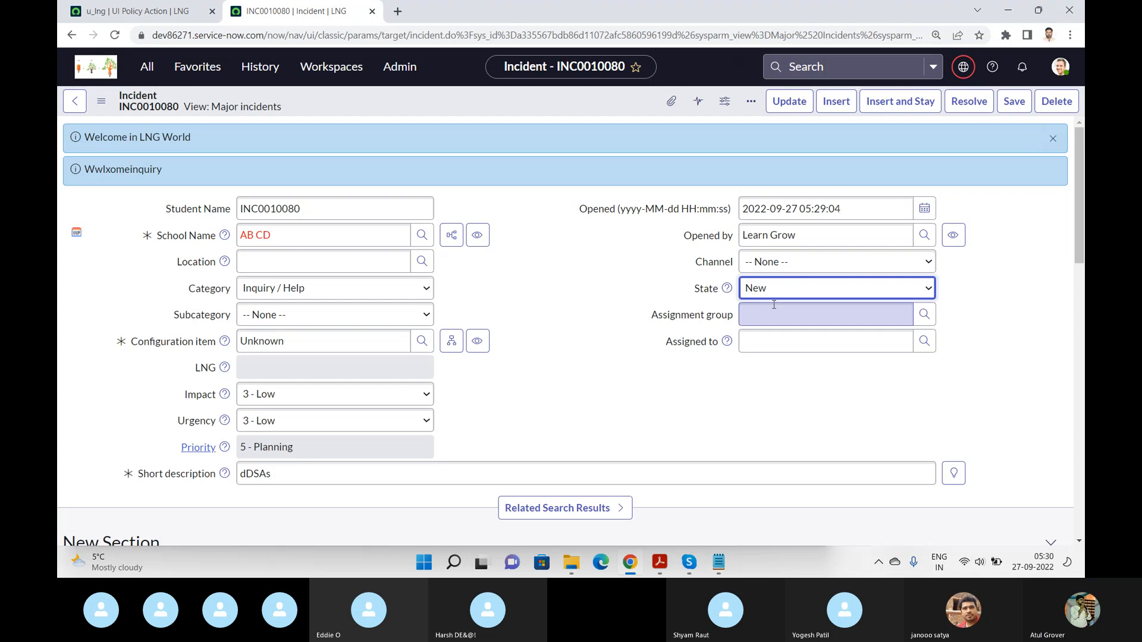
pyautogui.click(274, 365)
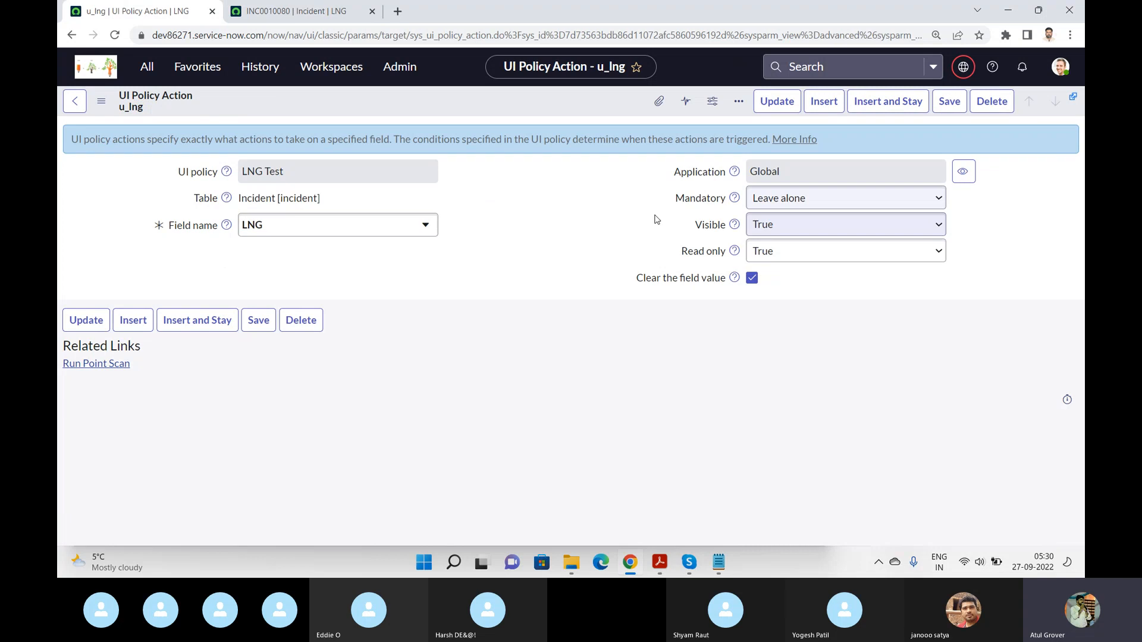
# Step: Set Mandatory to True on the u_lng policy action and save it
pyautogui.click(815, 198)
pyautogui.click(783, 229)
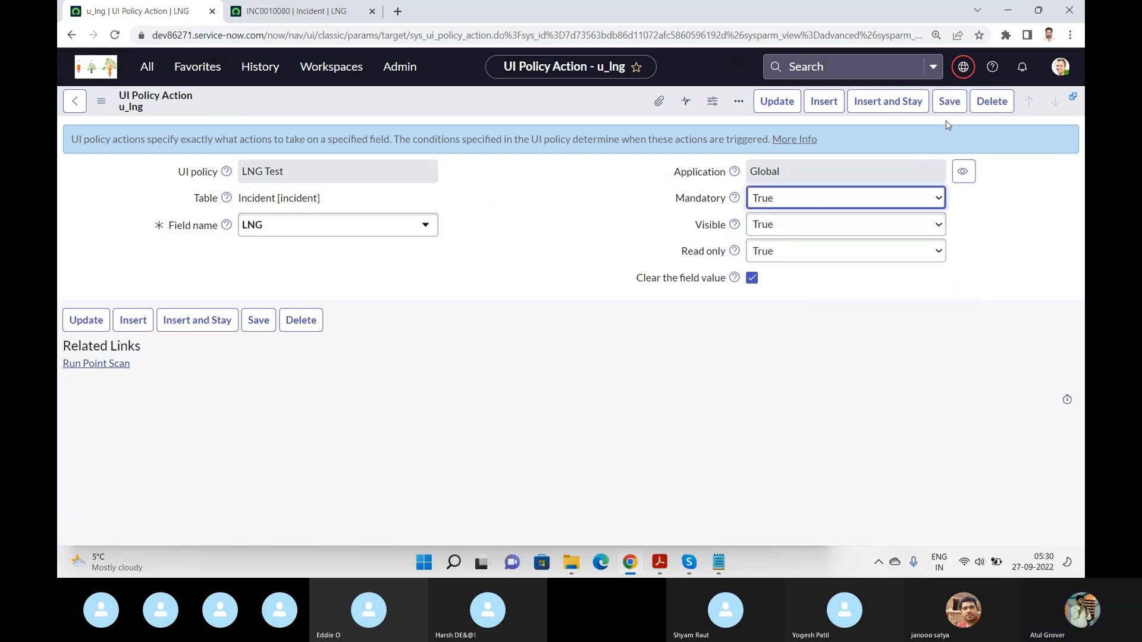
pyautogui.click(947, 100)
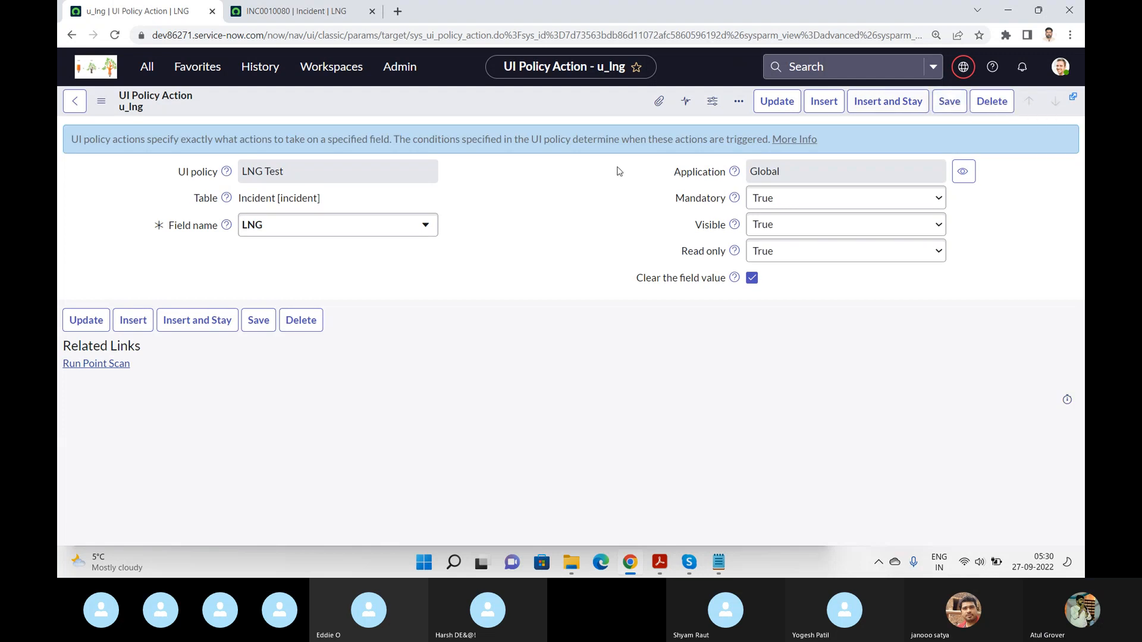
# Step: Reload the saved incident, discarding changes, and set State to New to test LNG with Mandatory and Read only both True
pyautogui.click(291, 11)
pyautogui.click(114, 35)
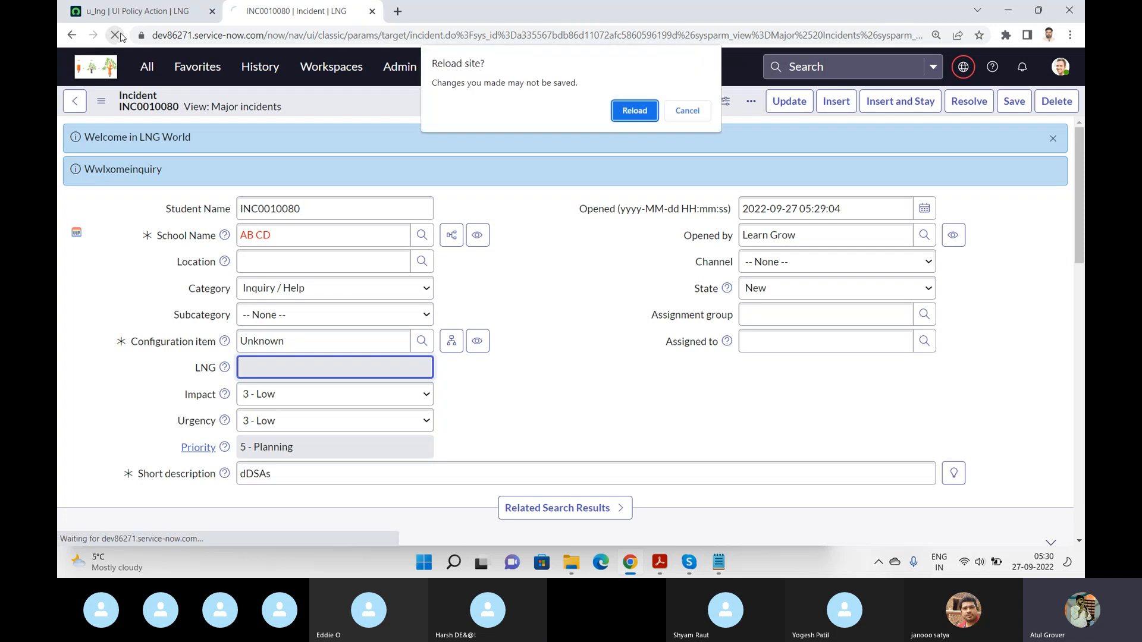
pyautogui.click(623, 119)
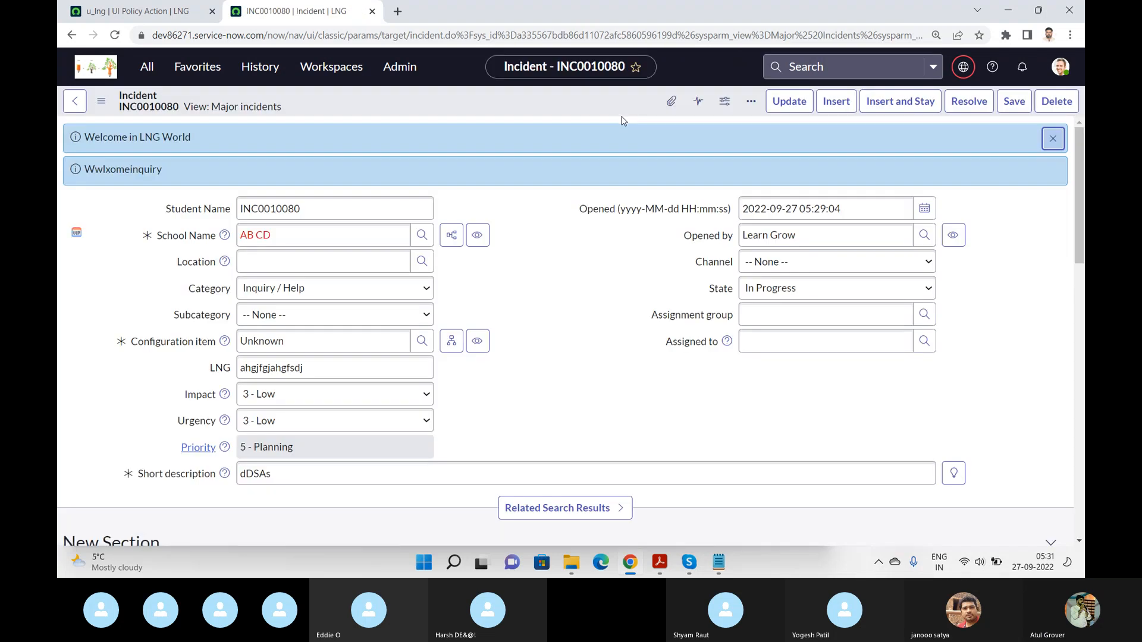
pyautogui.click(829, 288)
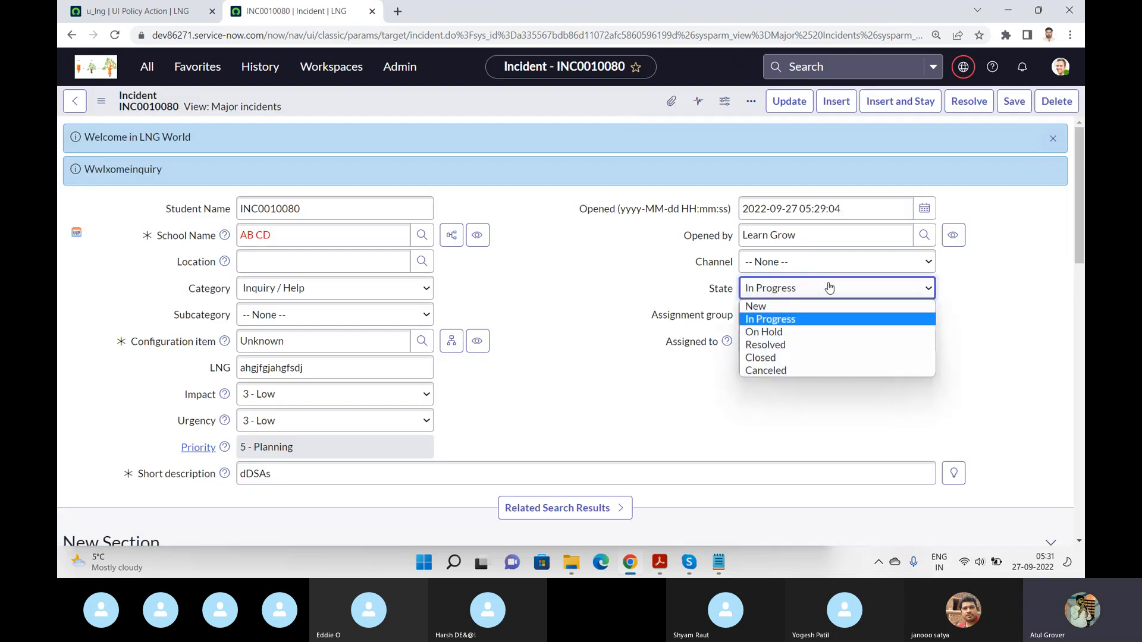
pyautogui.click(792, 310)
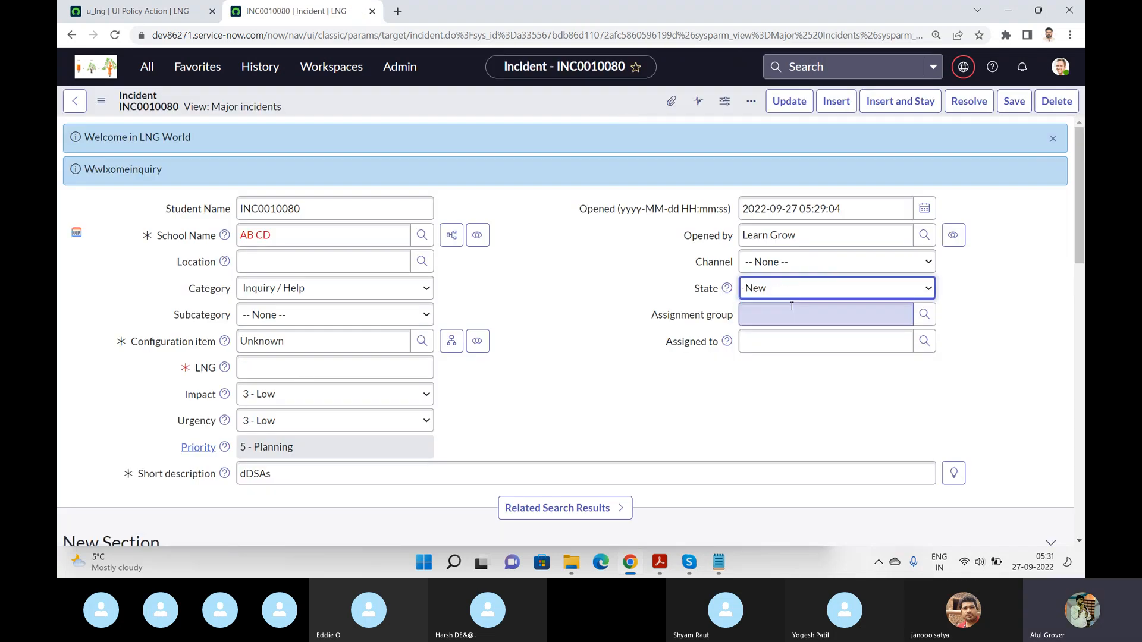
# Step: Check whether the LNG field on the incident accepts entry, and leave the u_lng policy action form
pyautogui.click(299, 366)
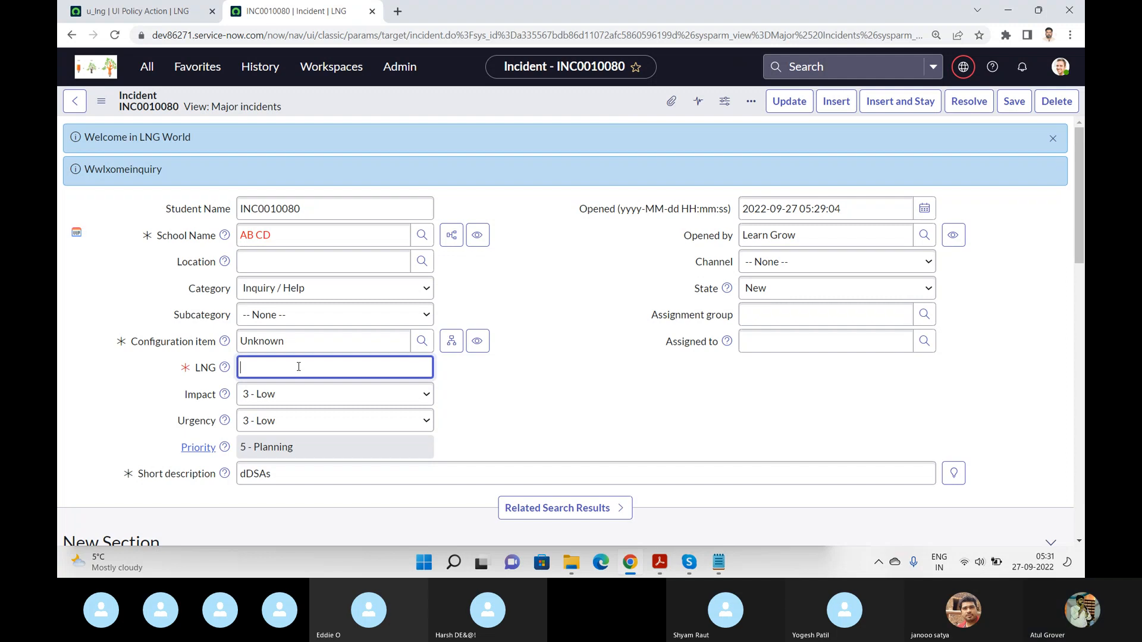
pyautogui.click(137, 11)
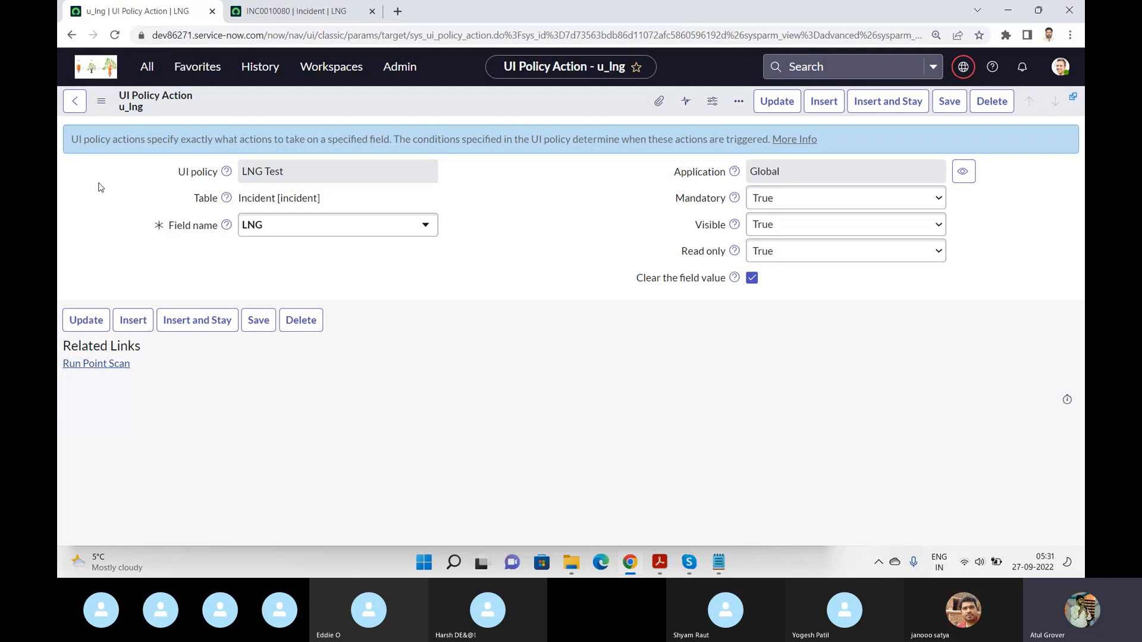
pyautogui.click(72, 108)
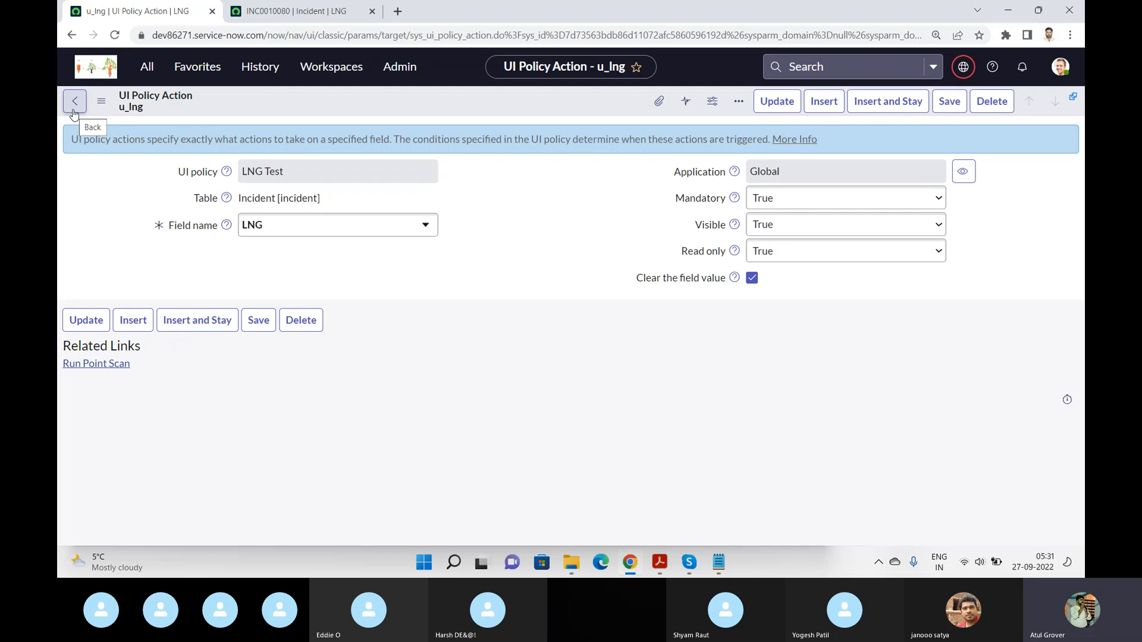
pyautogui.click(75, 101)
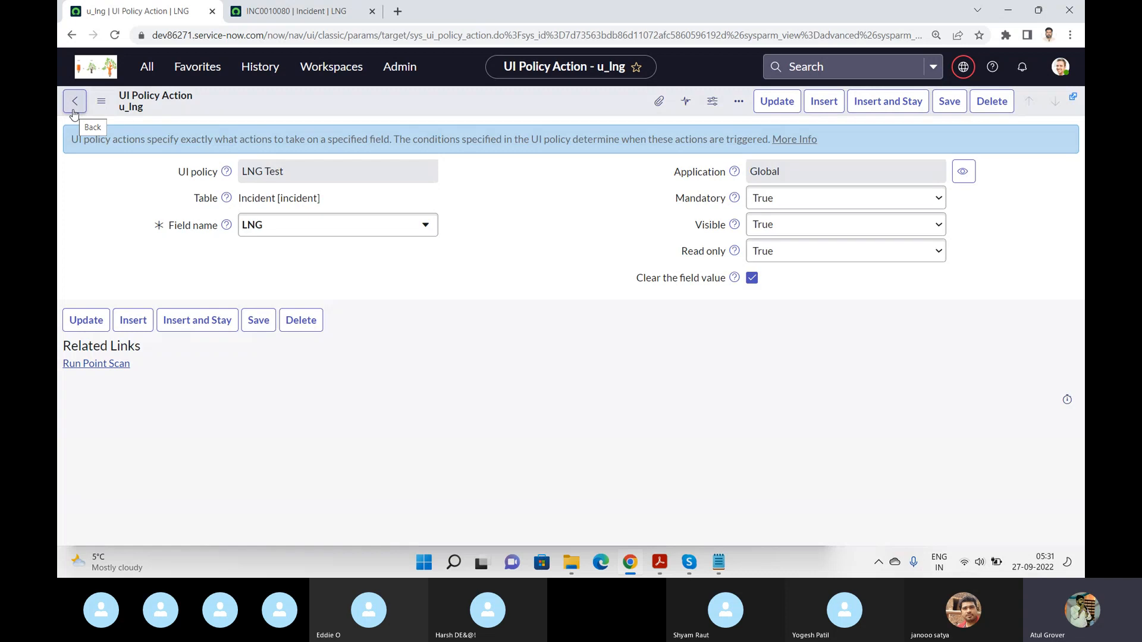
pyautogui.click(74, 101)
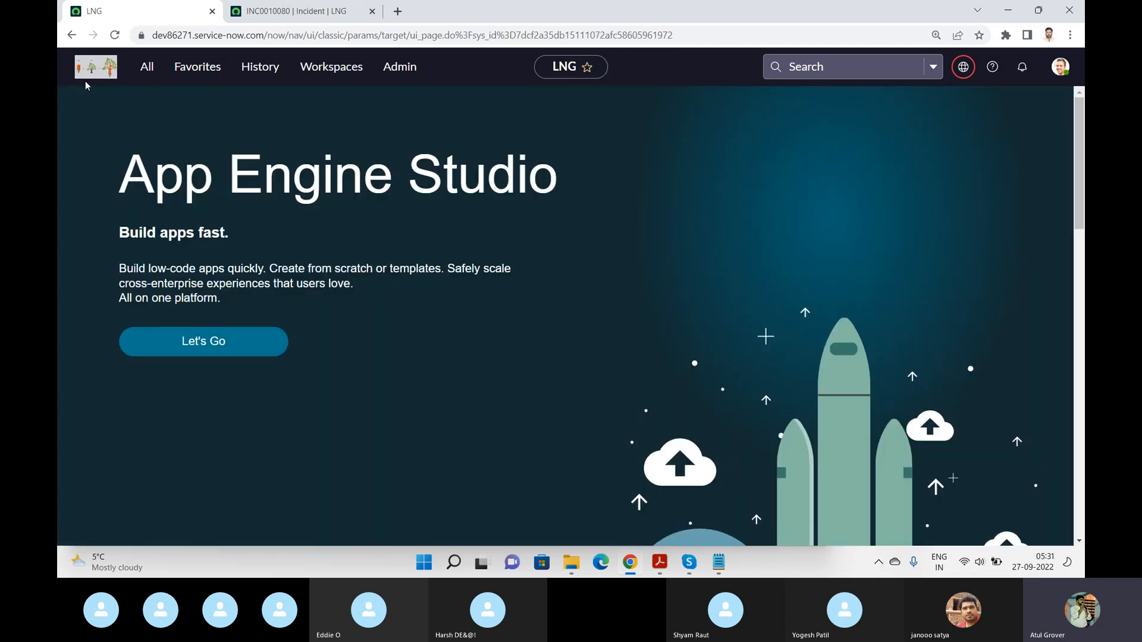
# Step: Open the UI Policies list, filter the short description by "lng" and open the LNG Test policy
pyautogui.doubleClick(151, 71)
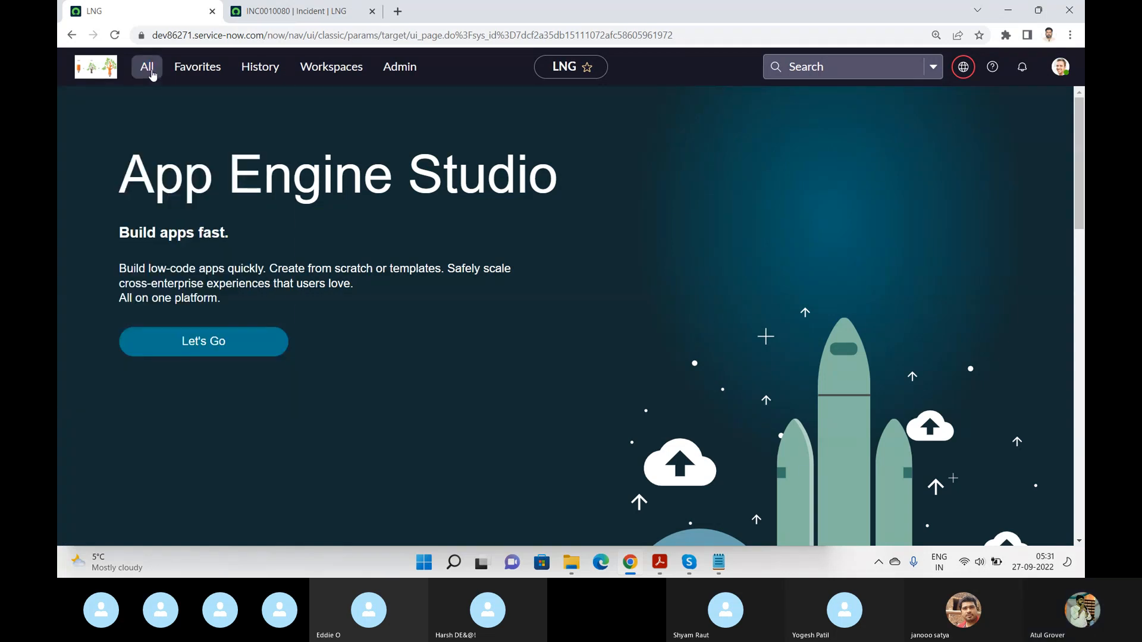
pyautogui.click(152, 70)
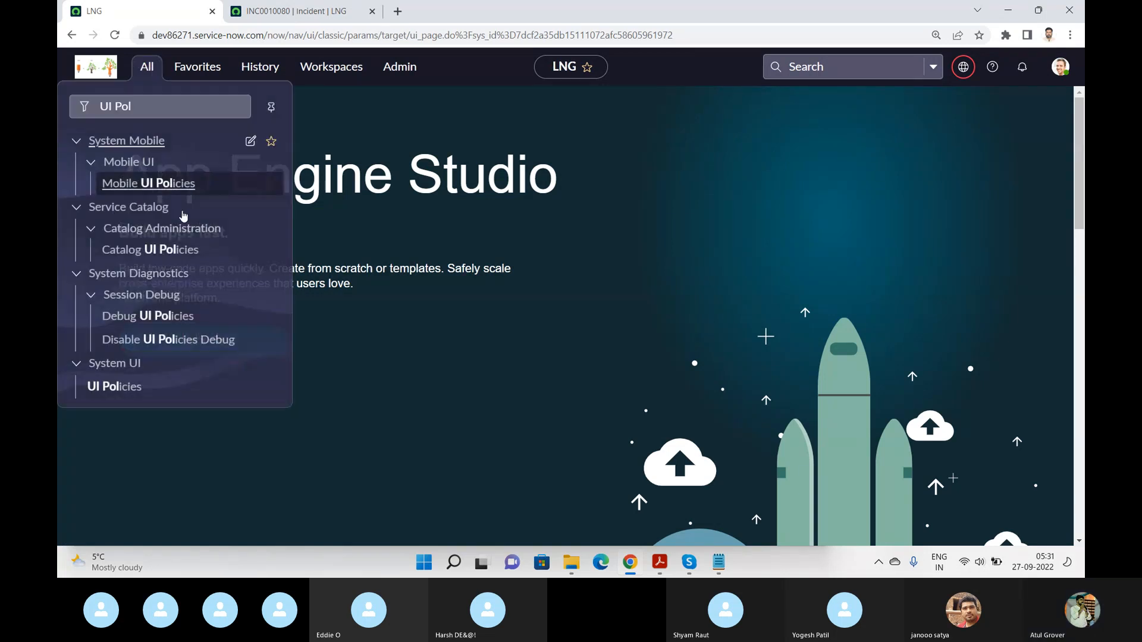
pyautogui.click(112, 390)
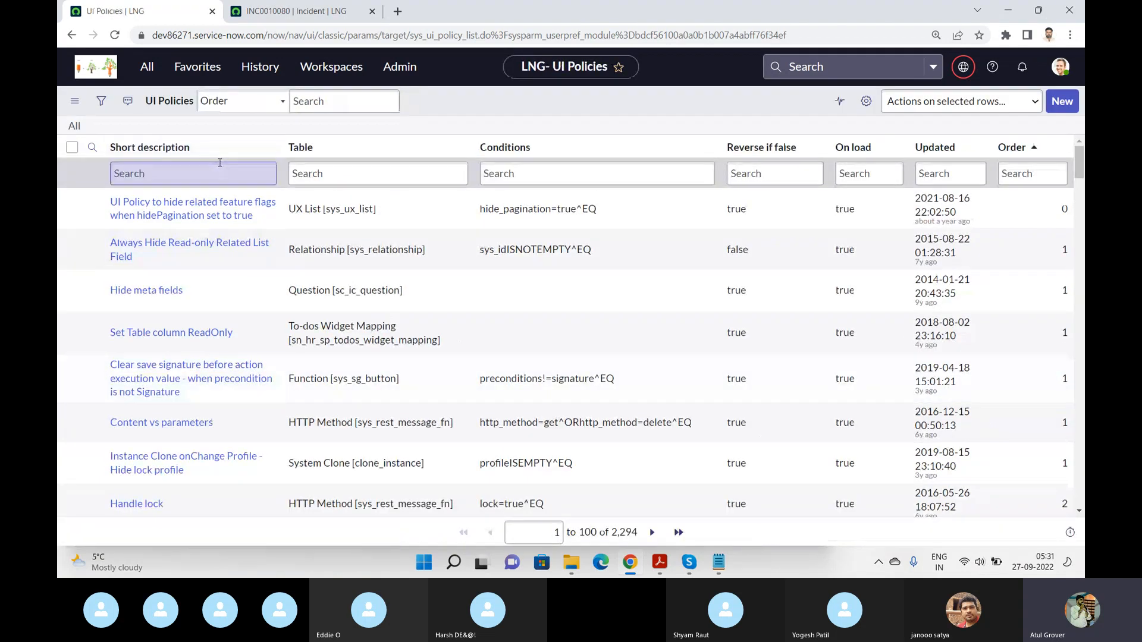
pyautogui.click(219, 167)
pyautogui.write('lng')
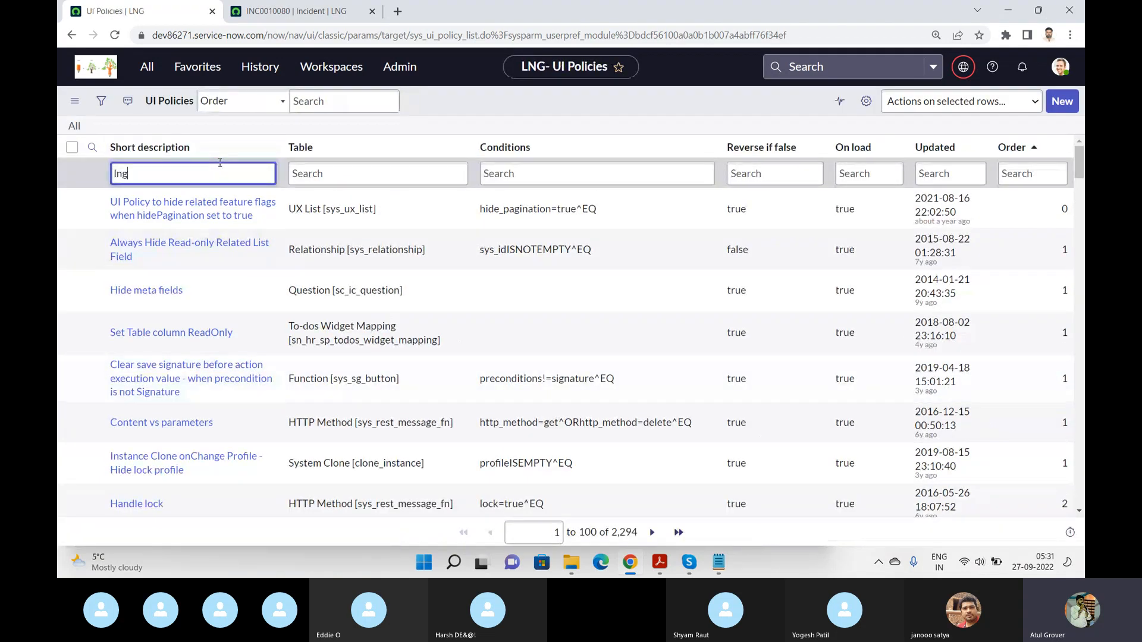
pyautogui.press('Return')
pyautogui.click(131, 205)
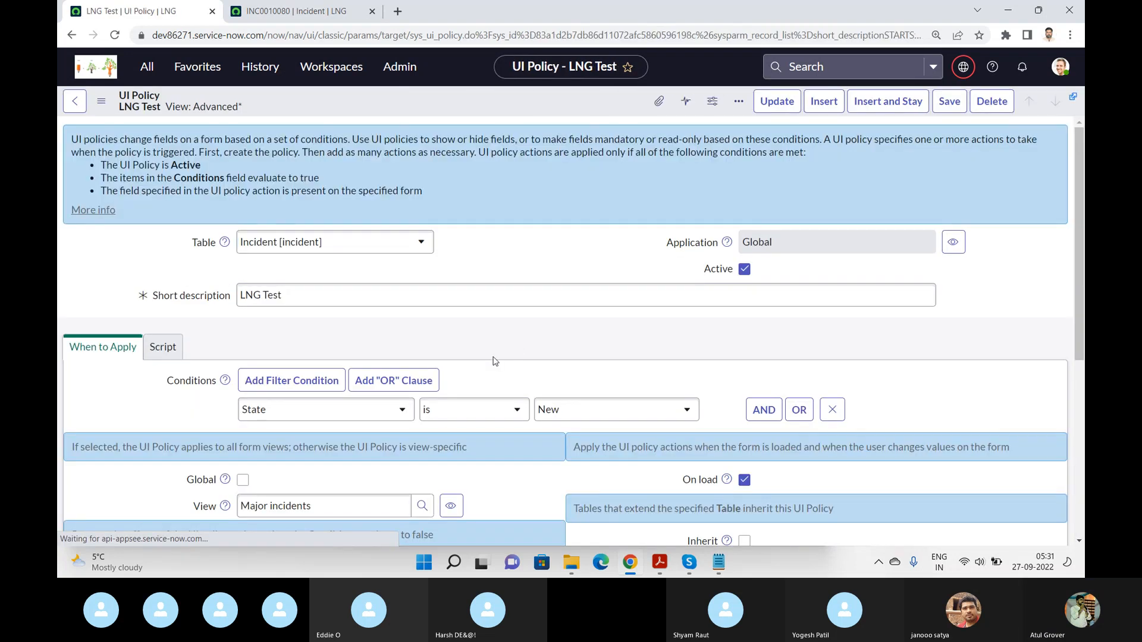
# Step: Return to the full UI Policies list and filter its Table column by "*incident"
pyautogui.click(143, 69)
pyautogui.click(116, 382)
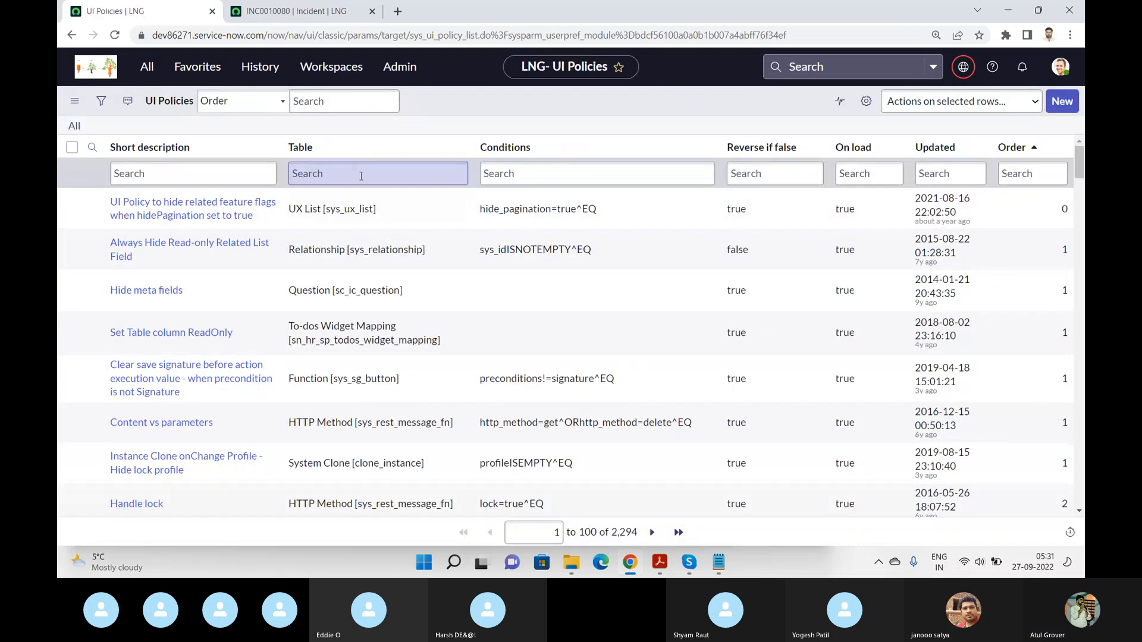
pyautogui.click(361, 174)
pyautogui.write('*inc')
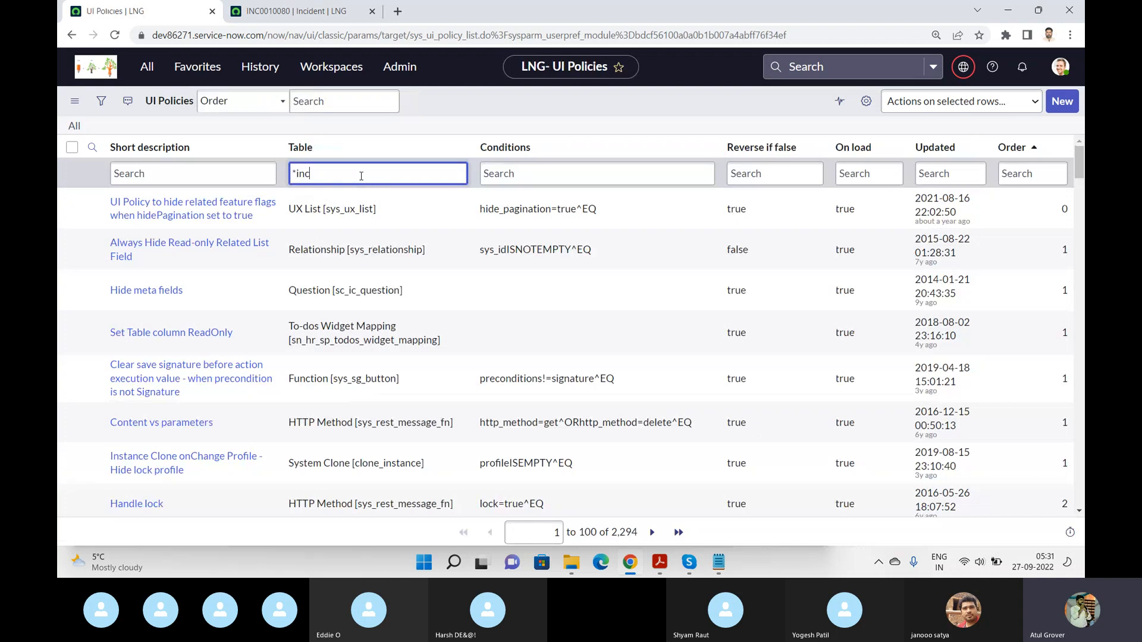
pyautogui.write('ident')
pyautogui.press('Return')
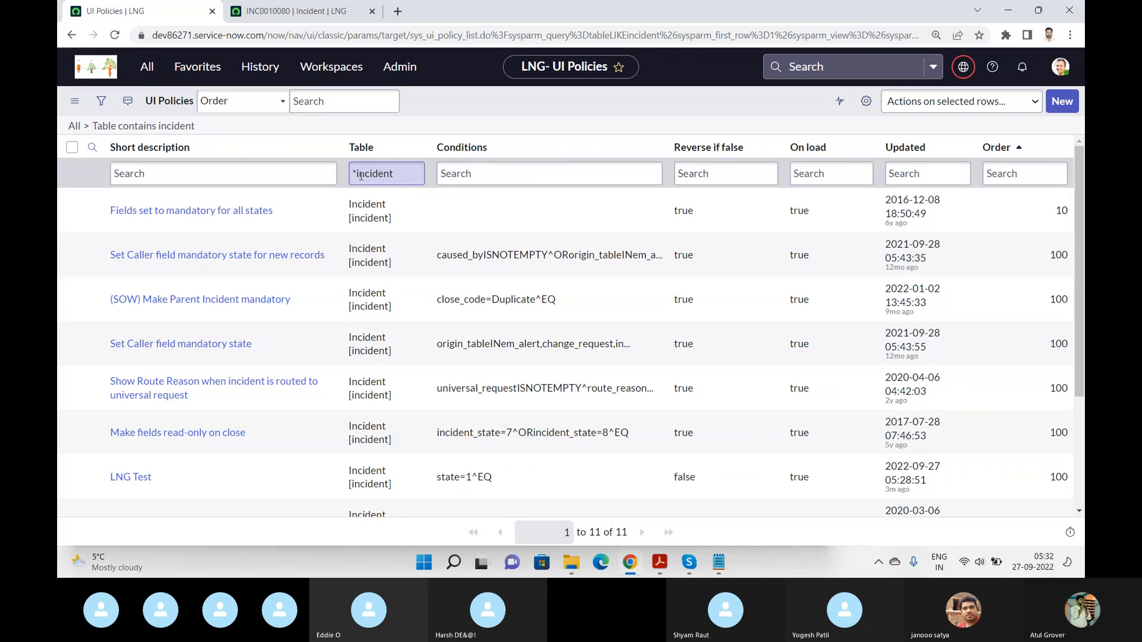
# Step: Open the policy "Fields set to mandatory for all states" and examine its conditions and UI policy actions
pyautogui.click(294, 276)
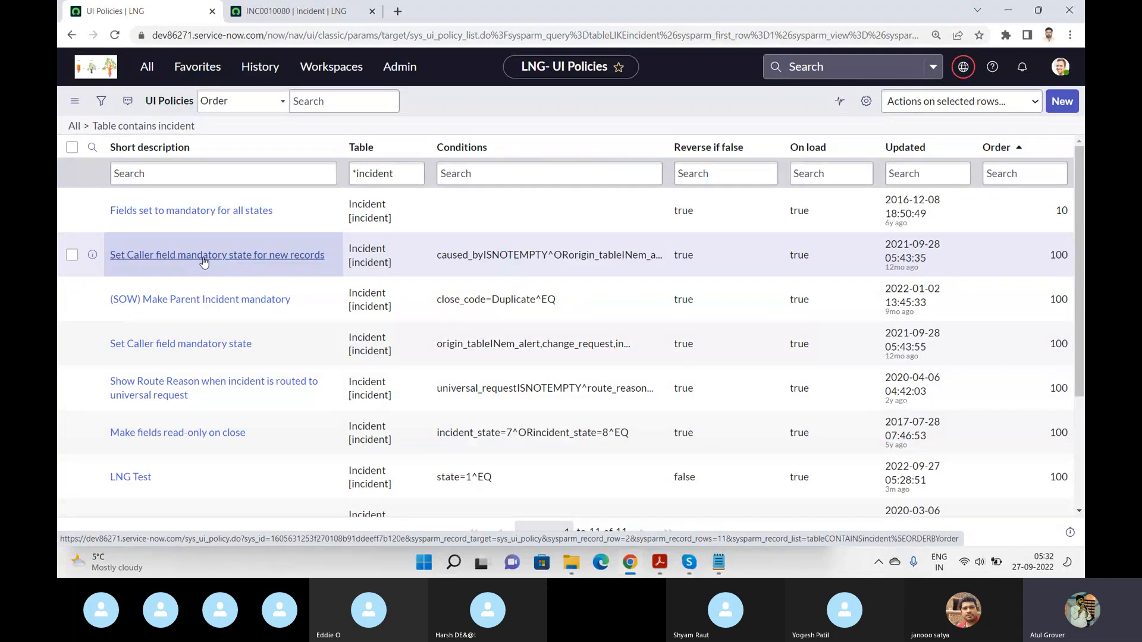
pyautogui.click(179, 217)
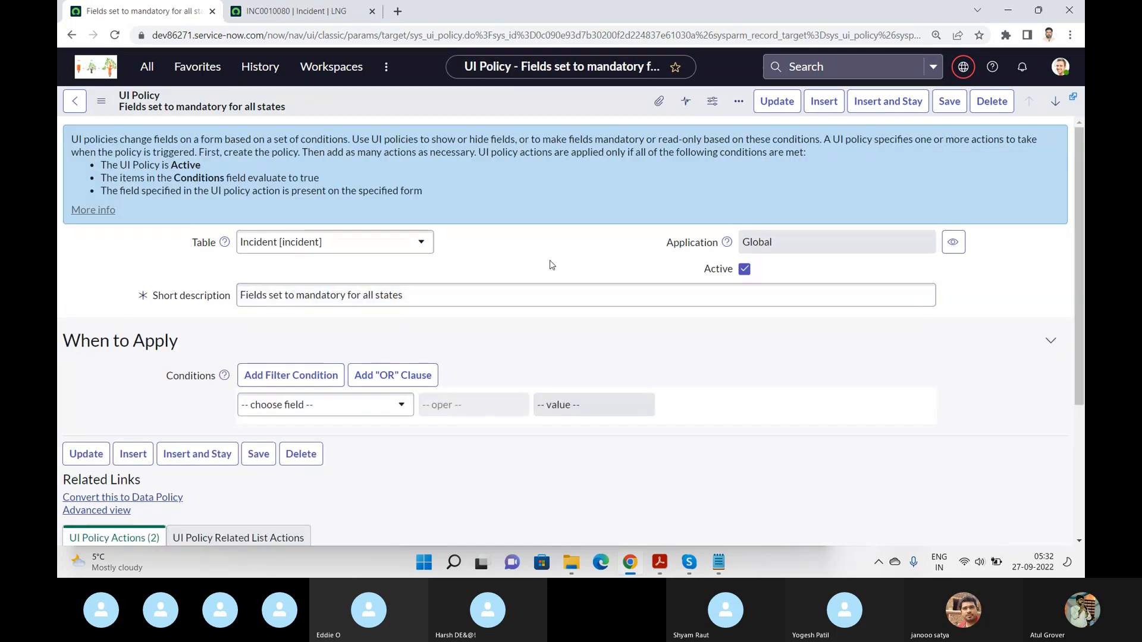
pyautogui.scroll(-3, 552, 265)
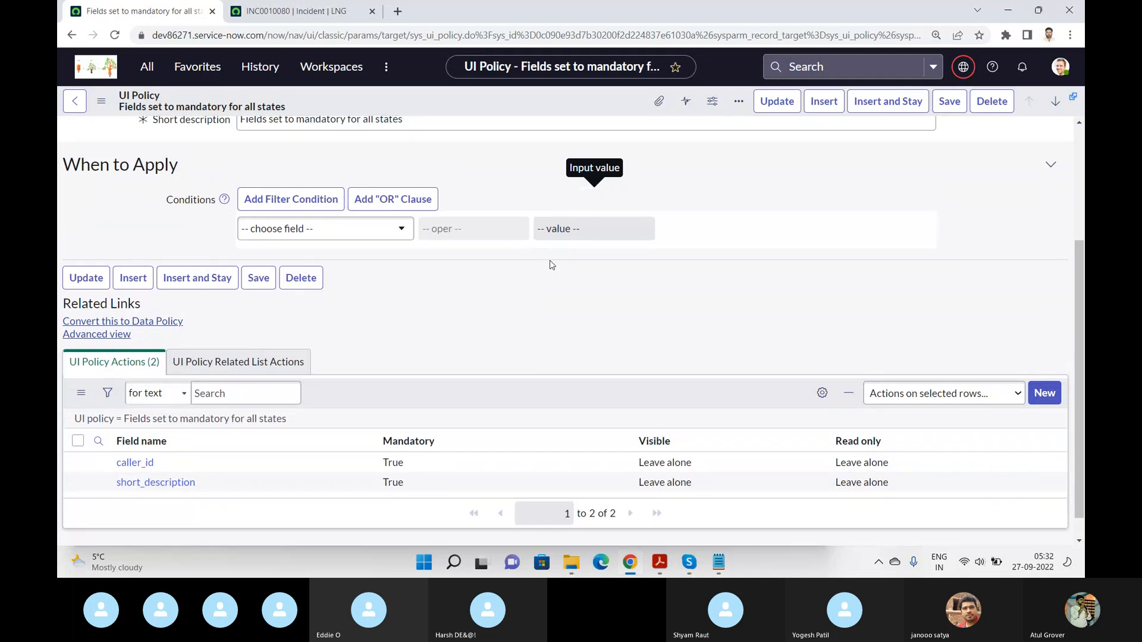
pyautogui.scroll(3, 551, 261)
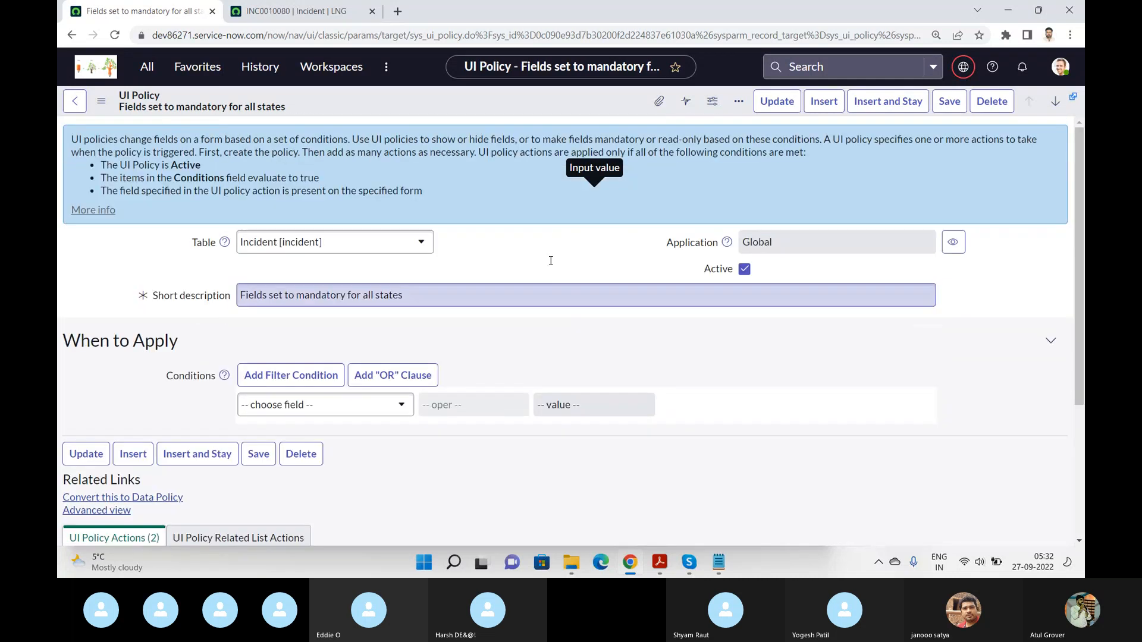
pyautogui.scroll(-2, 551, 265)
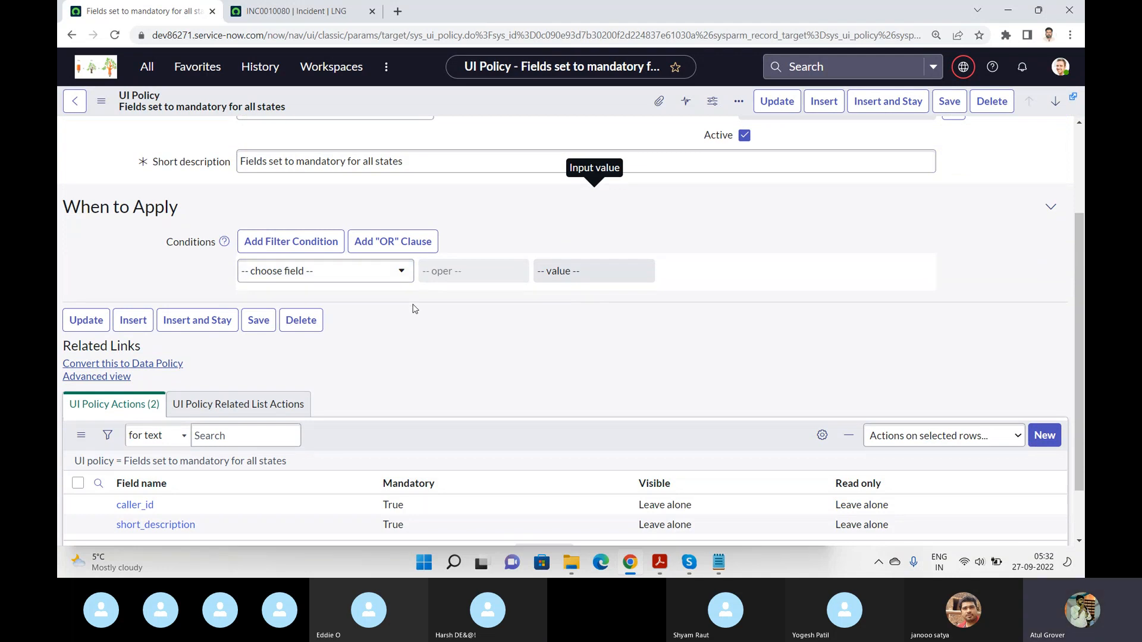
pyautogui.scroll(-2, 414, 308)
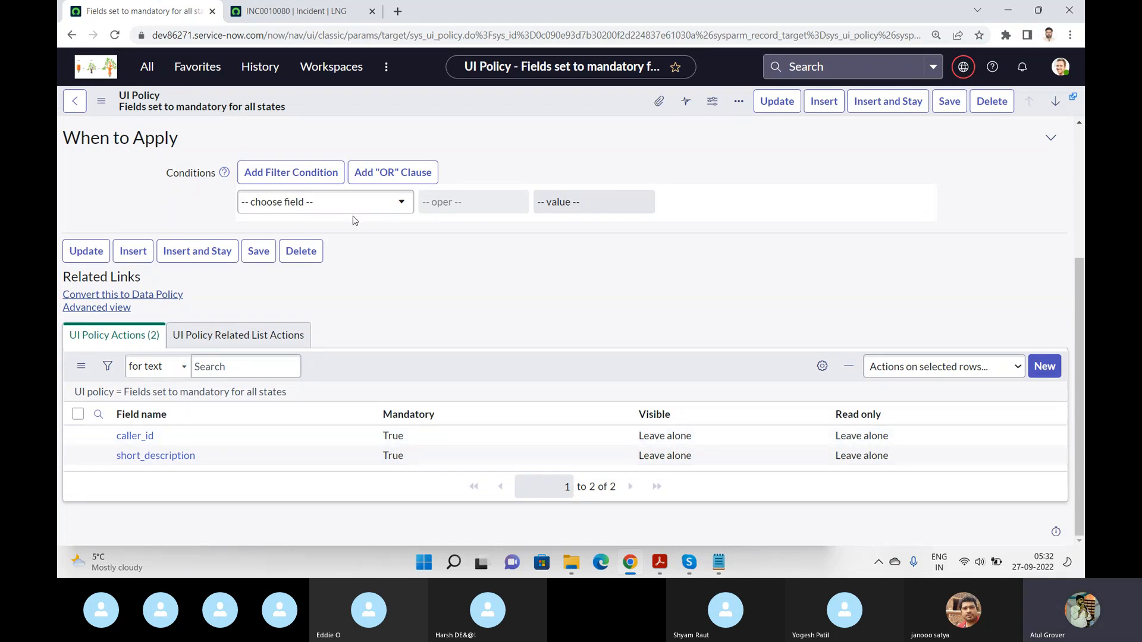
# Step: Switch this policy to Advanced view and enable Run scripts to examine the Execute if true and Execute if false scripts
pyautogui.click(110, 309)
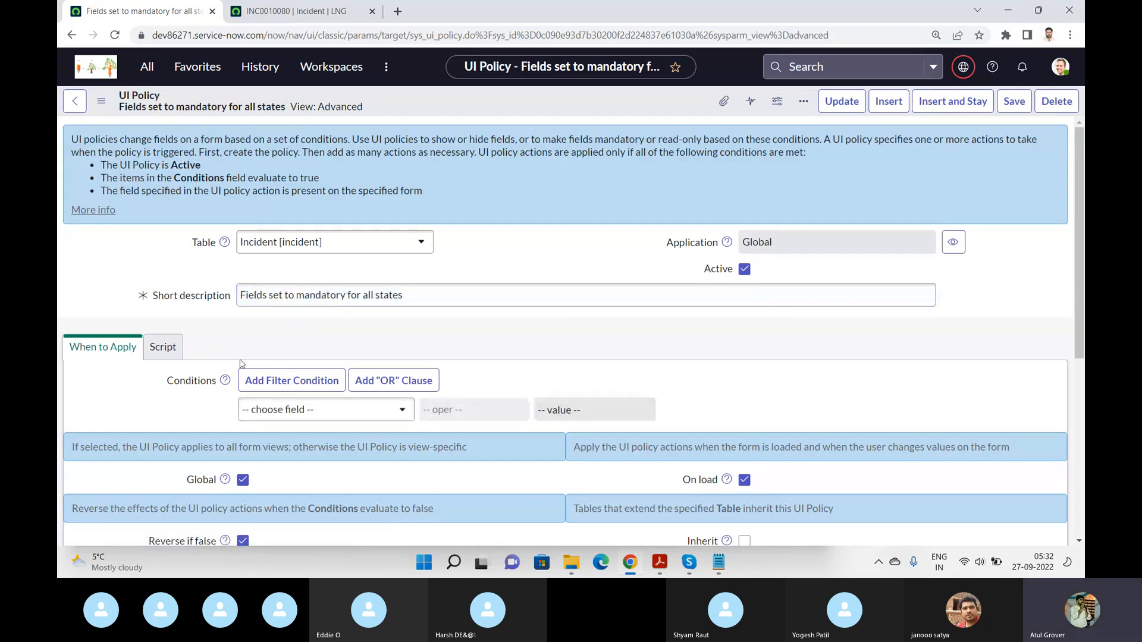
pyautogui.click(163, 347)
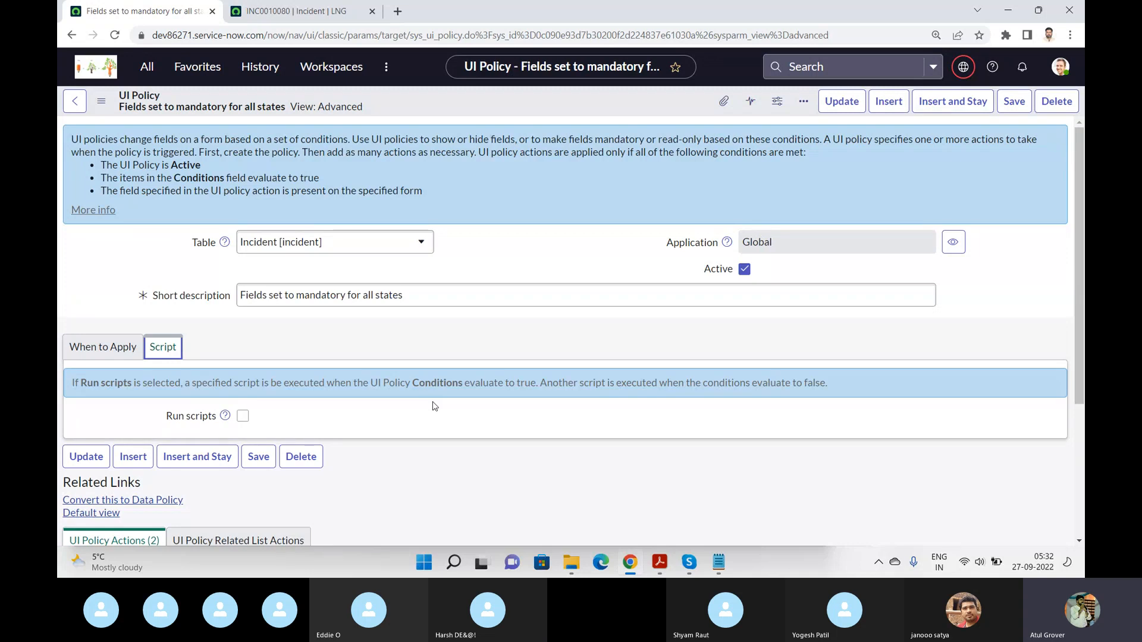
pyautogui.click(244, 423)
pyautogui.click(243, 419)
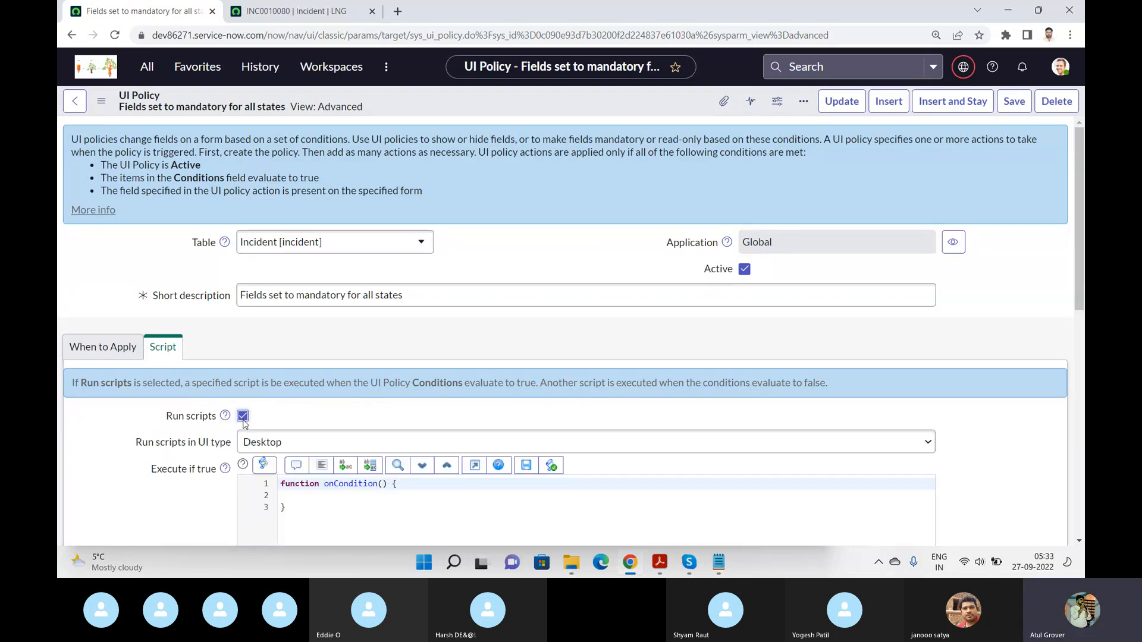
pyautogui.scroll(-3, 868, 306)
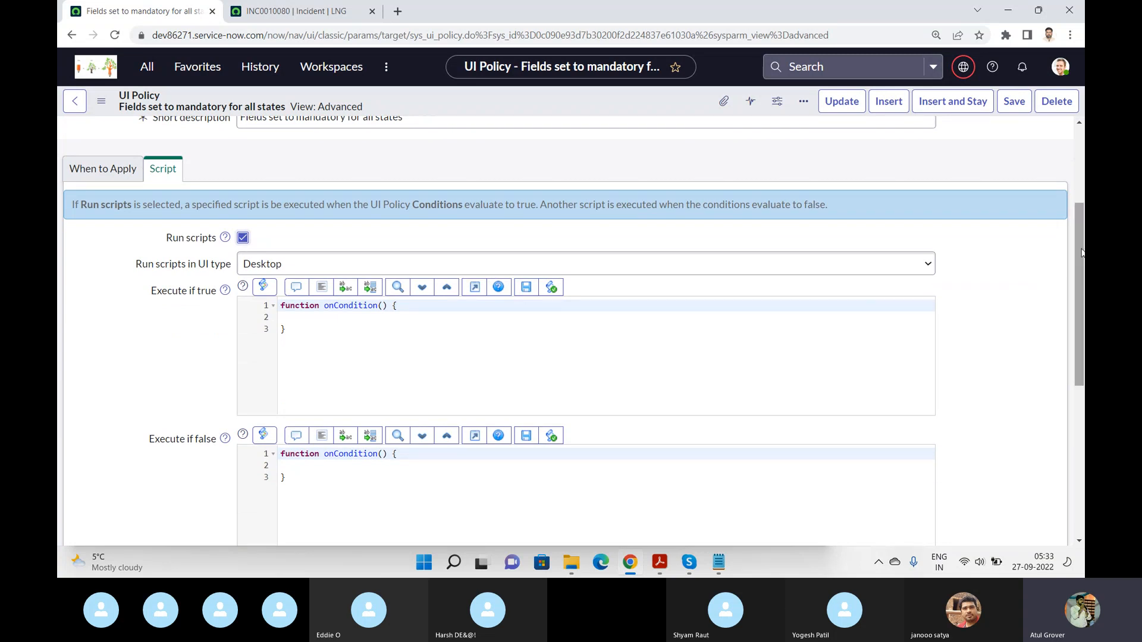
pyautogui.moveTo(1082, 252)
pyautogui.mouseDown()
pyautogui.moveTo(1083, 310)
pyautogui.moveTo(1083, 238)
pyautogui.mouseUp()
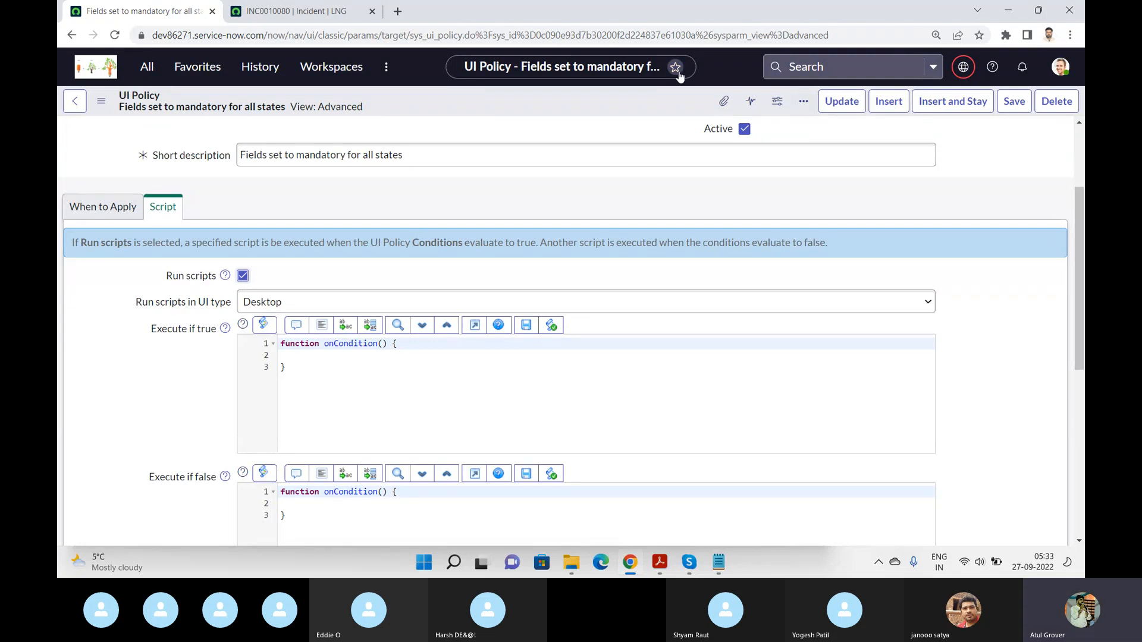
# Step: Leave the policy without saving and open LNG Test from the UI Policies list, filtering the short description by "lng"
pyautogui.click(151, 72)
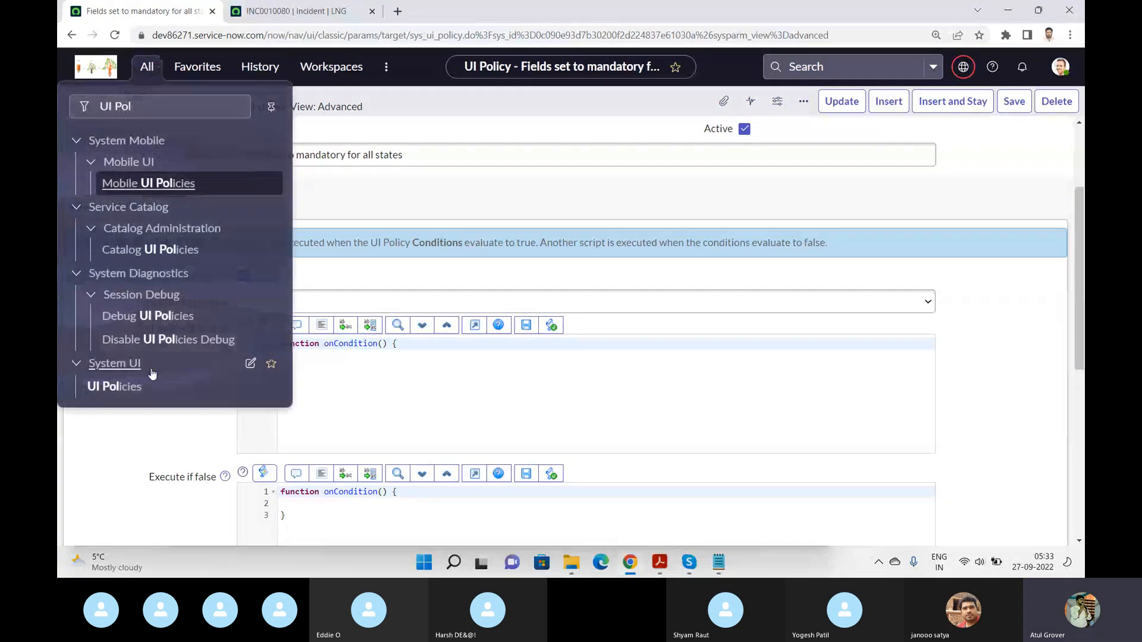
pyautogui.click(126, 387)
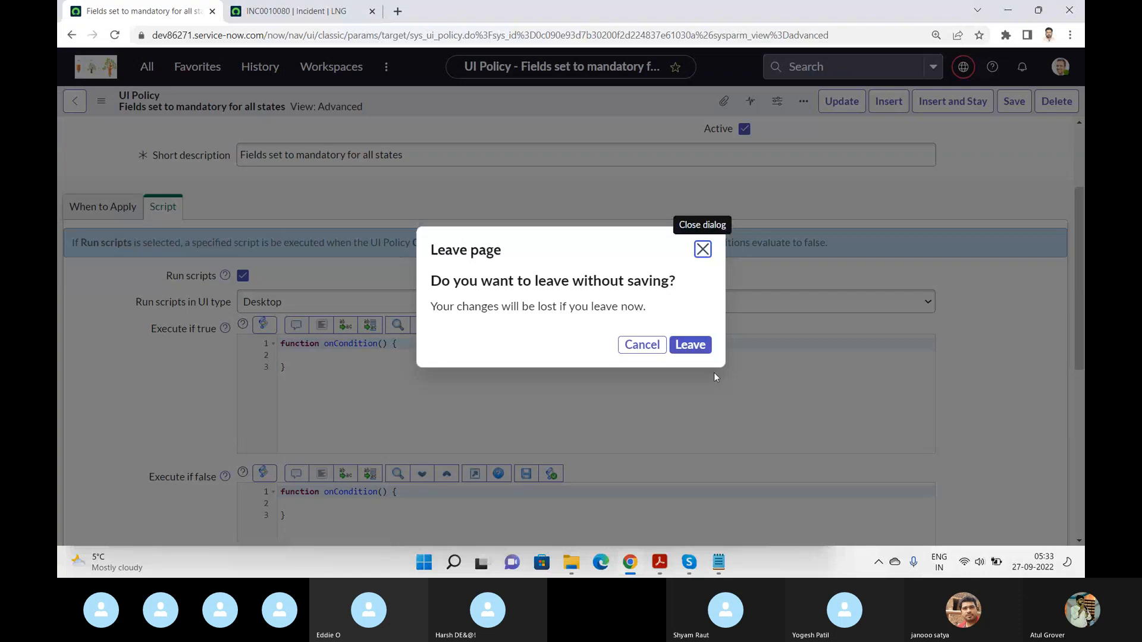
pyautogui.click(693, 349)
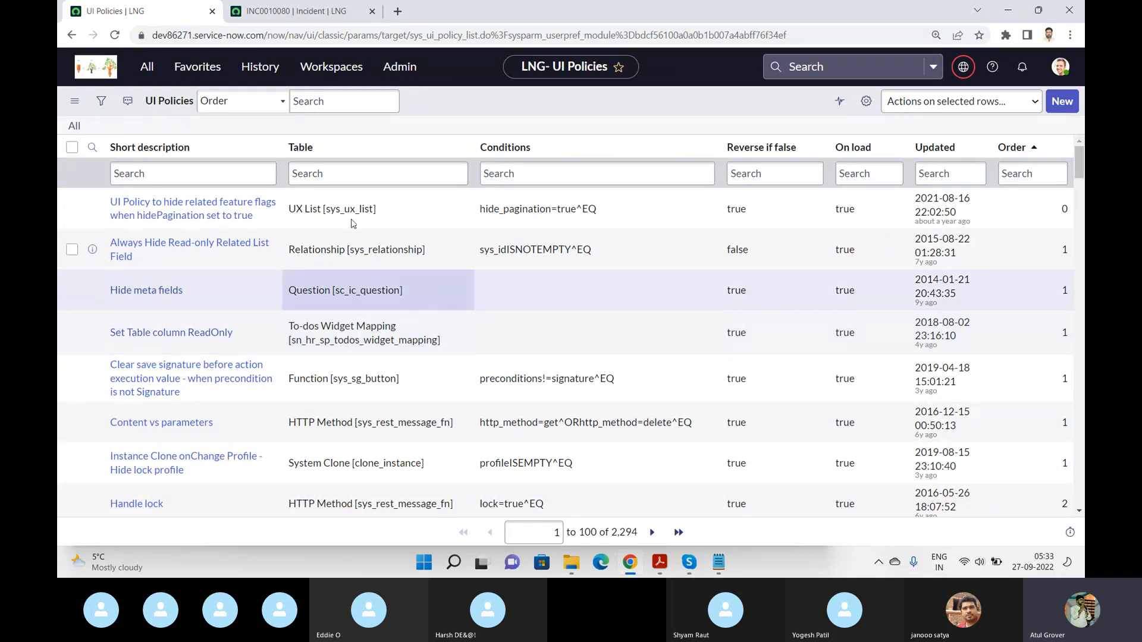
pyautogui.click(252, 174)
pyautogui.write('In')
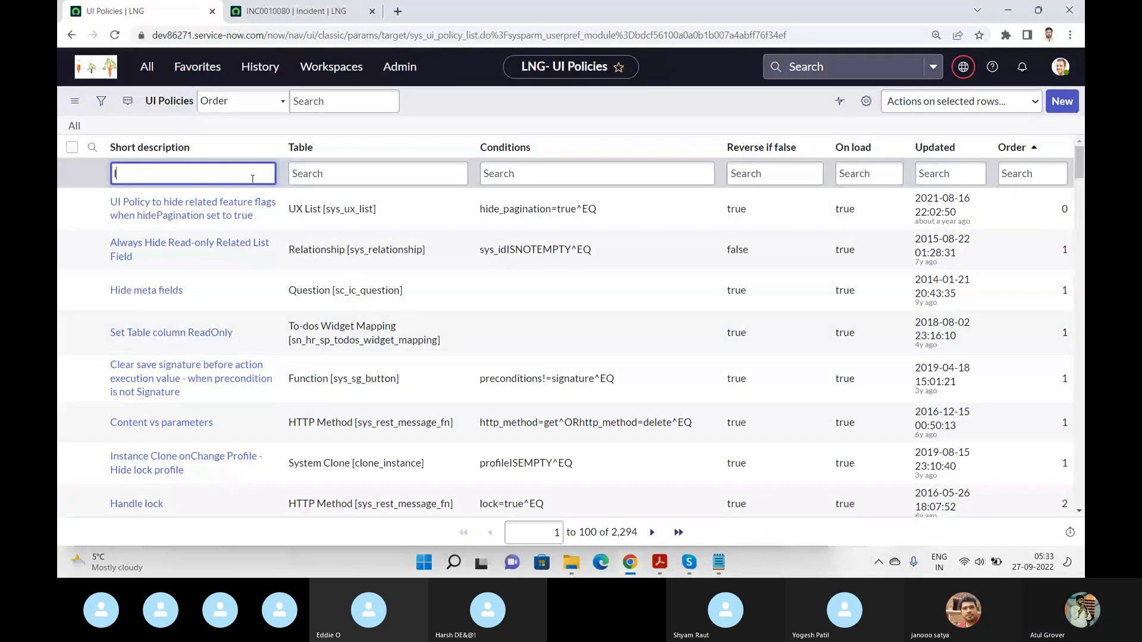
pyautogui.write('g')
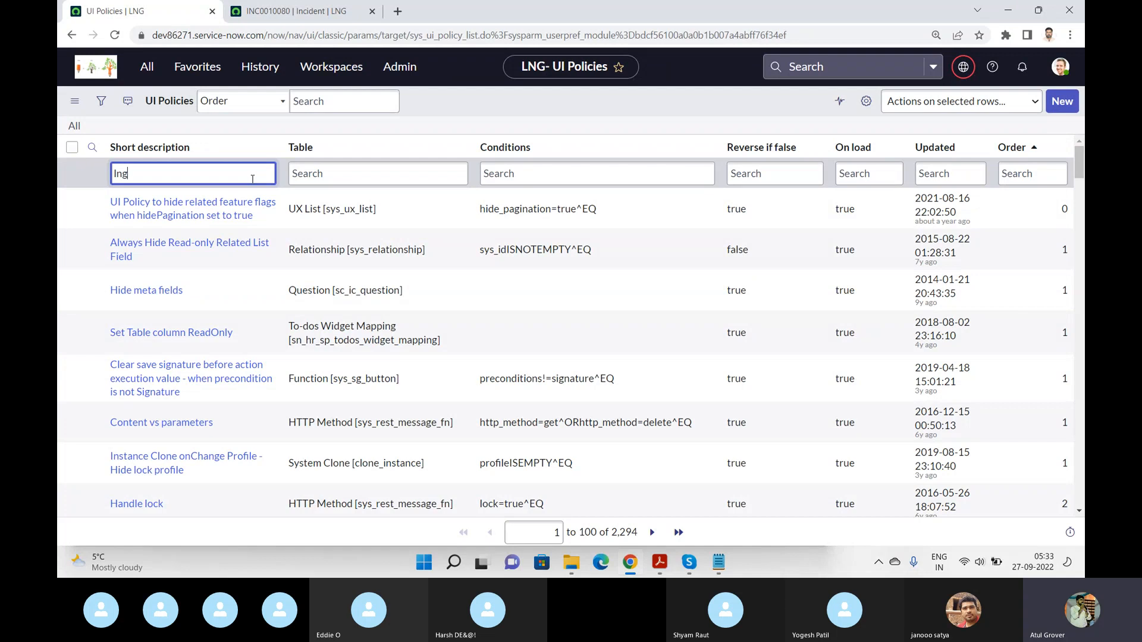
pyautogui.press('Return')
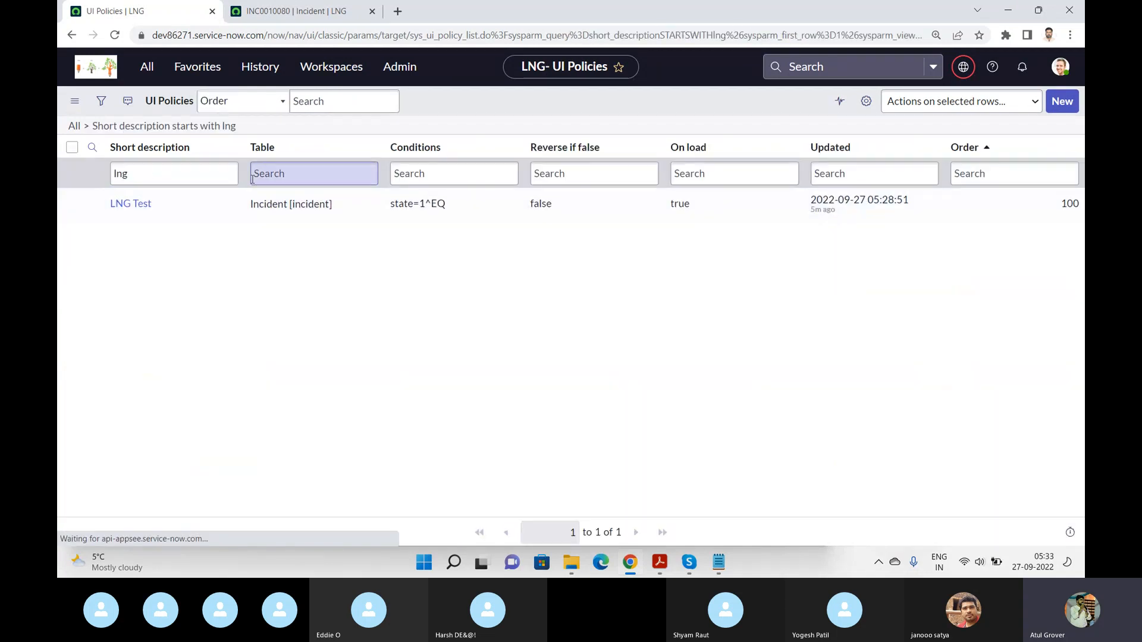
pyautogui.click(130, 205)
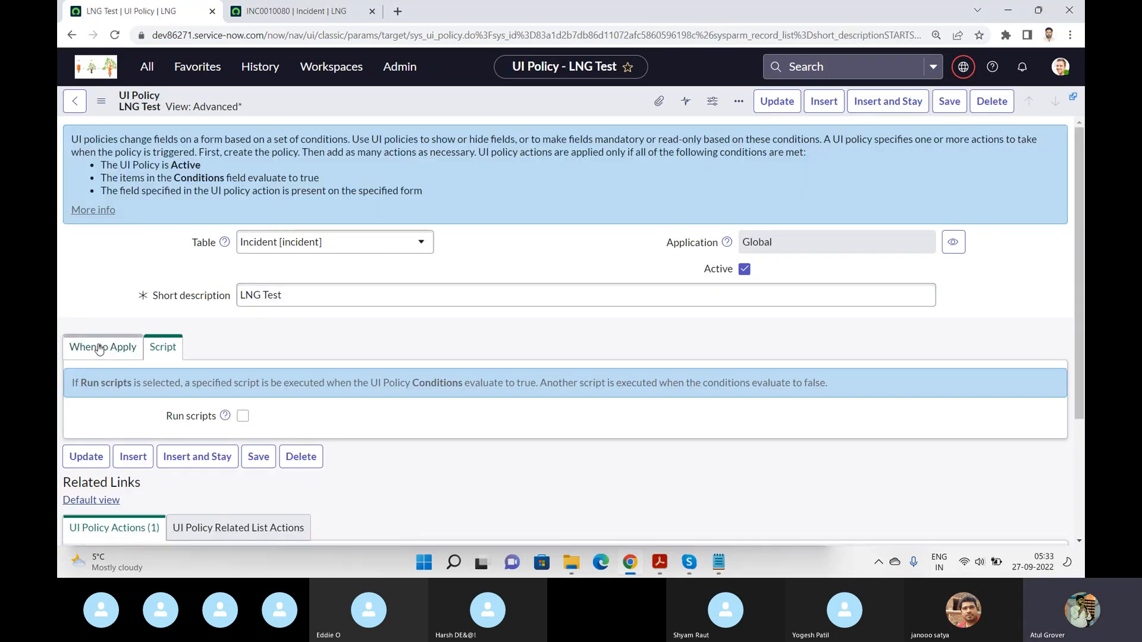
# Step: Enable Run scripts for the LNG Test policy and set Run scripts in UI type to All
pyautogui.click(99, 349)
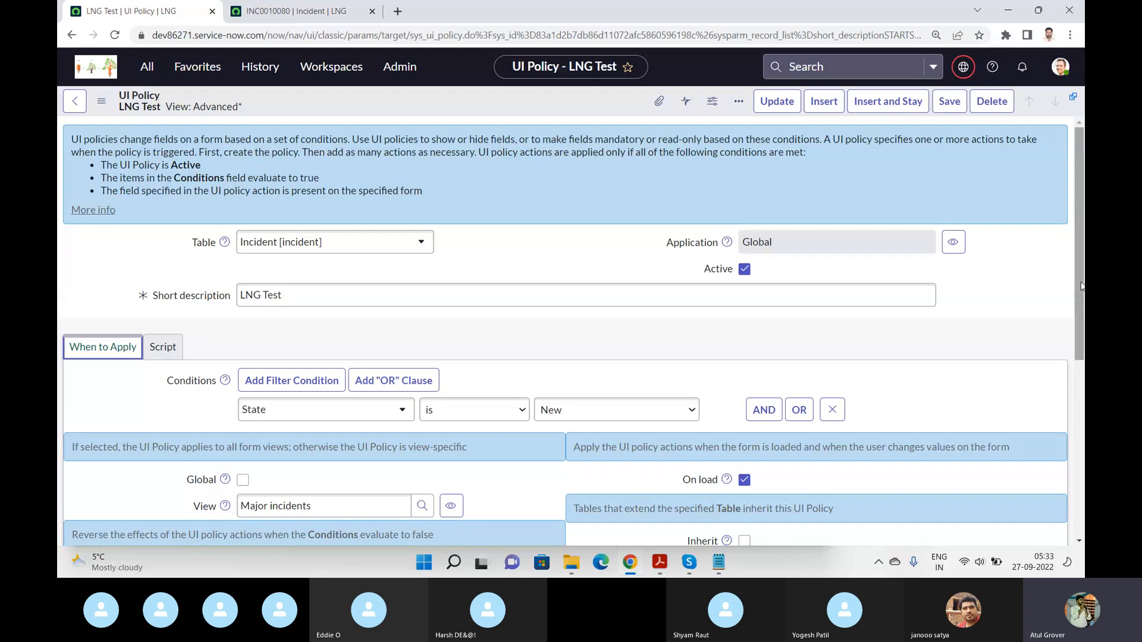
pyautogui.moveTo(1082, 286); pyautogui.dragTo(1081, 335)
pyautogui.click(168, 260)
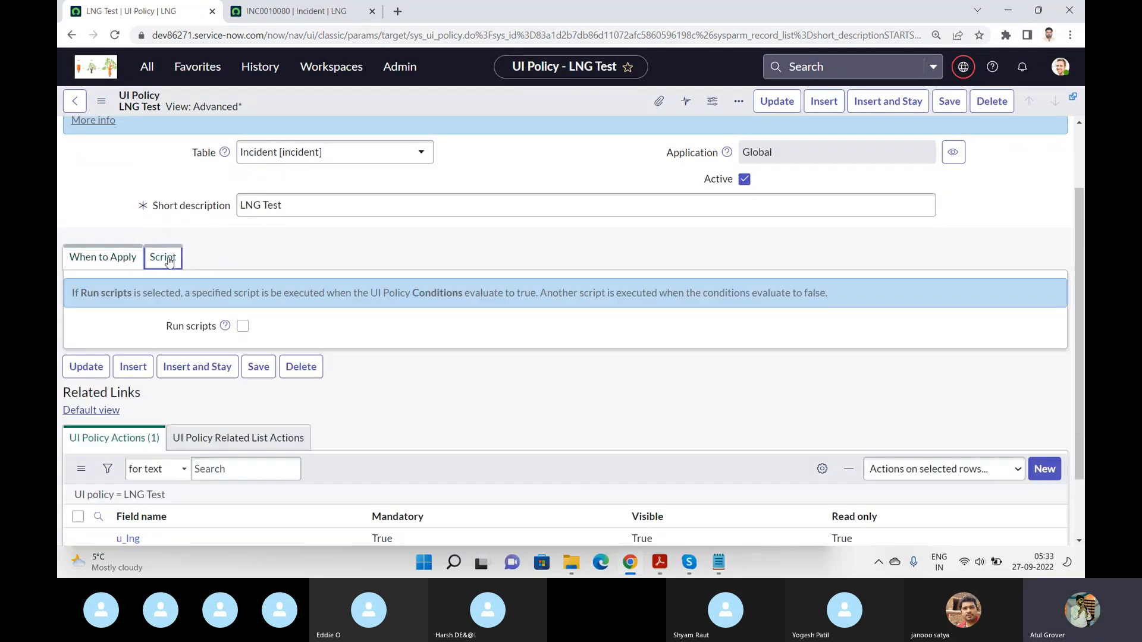
pyautogui.click(243, 327)
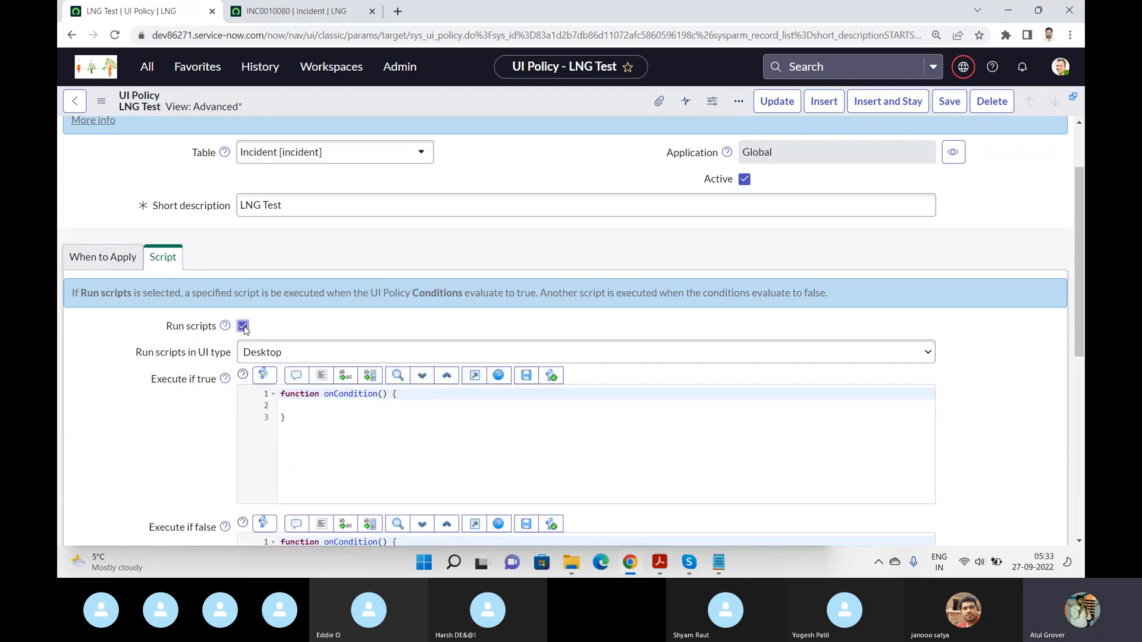
pyautogui.click(380, 352)
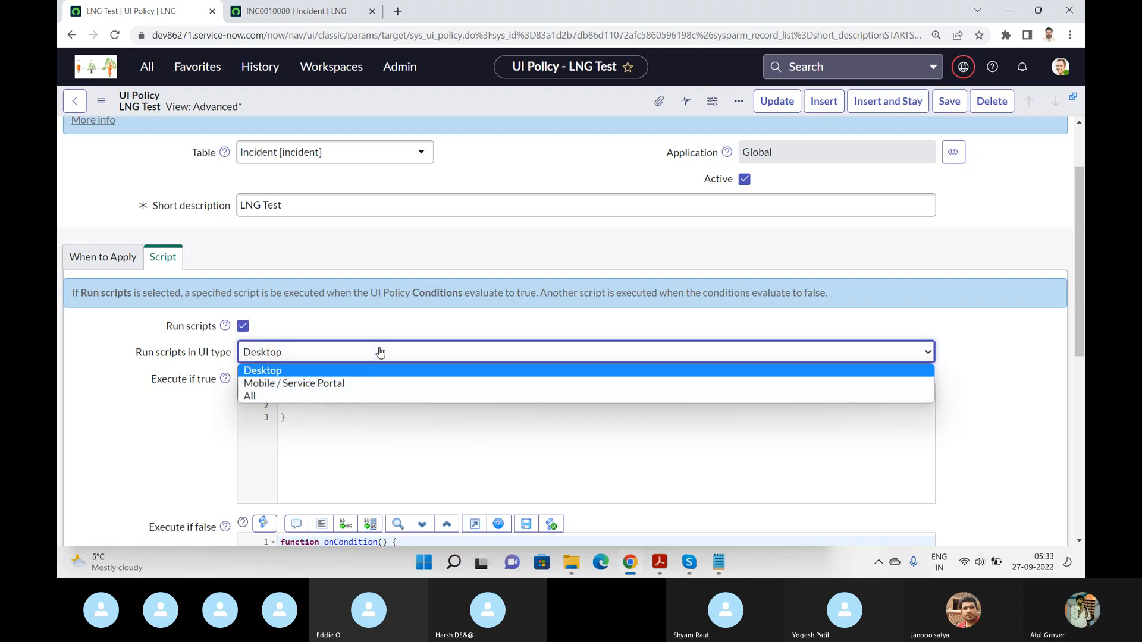
pyautogui.click(331, 394)
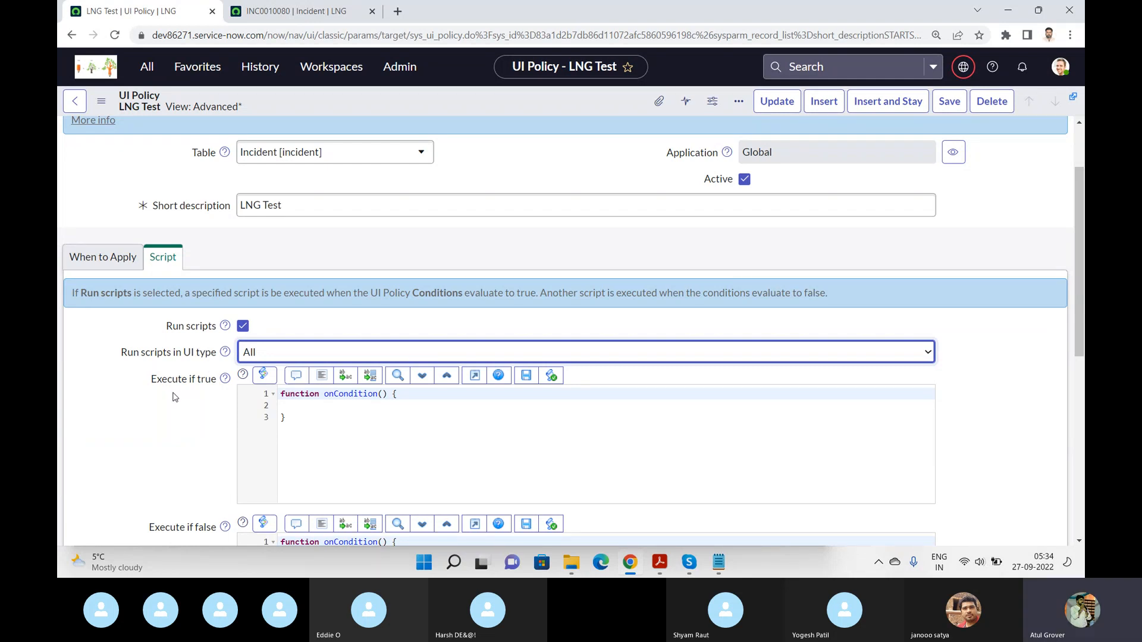
# Step: Add g_form.addInfoMessage("Thanks"); inside the onCondition function of the Execute if true script
pyautogui.click(430, 401)
pyautogui.write('g')
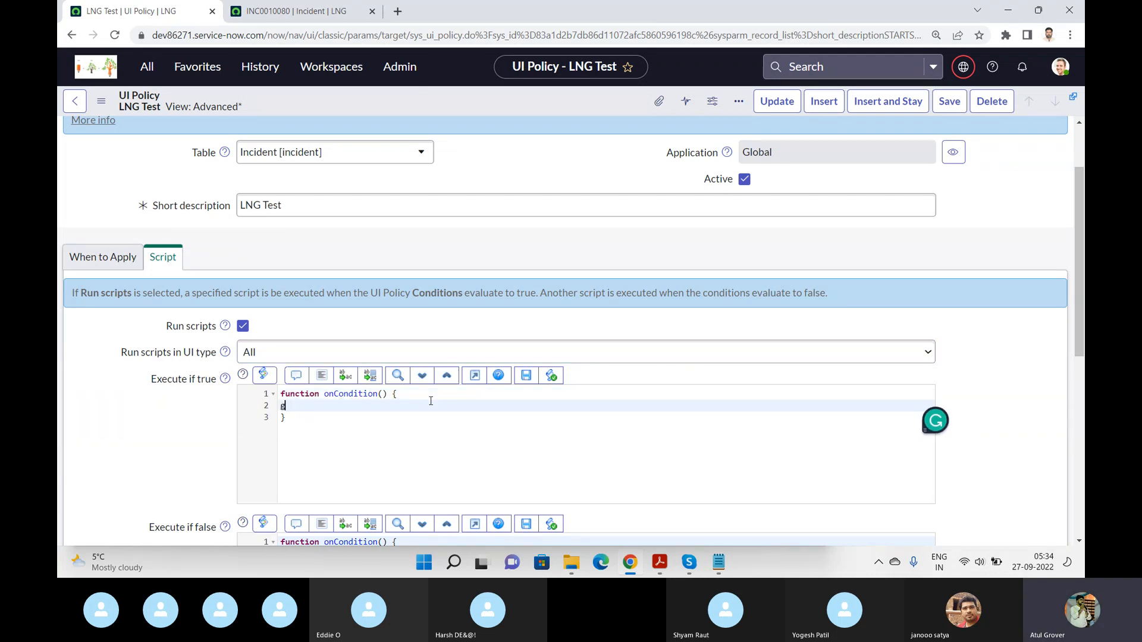
pyautogui.write('_form.addInfoMessage(')
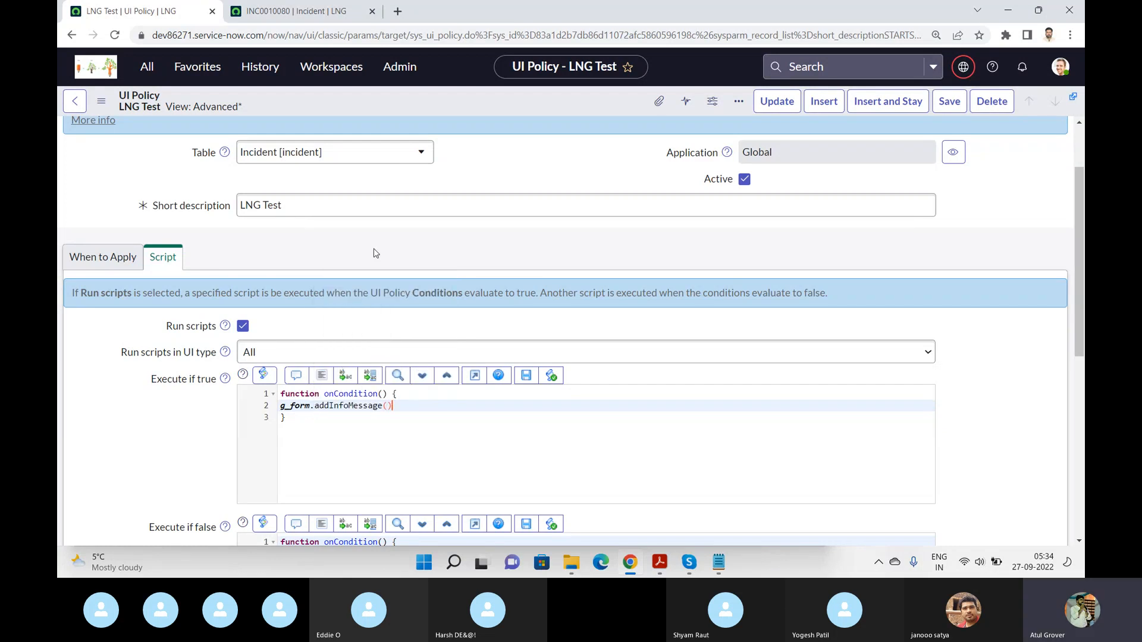
pyautogui.click(375, 251)
pyautogui.press('Left')
pyautogui.write('"')
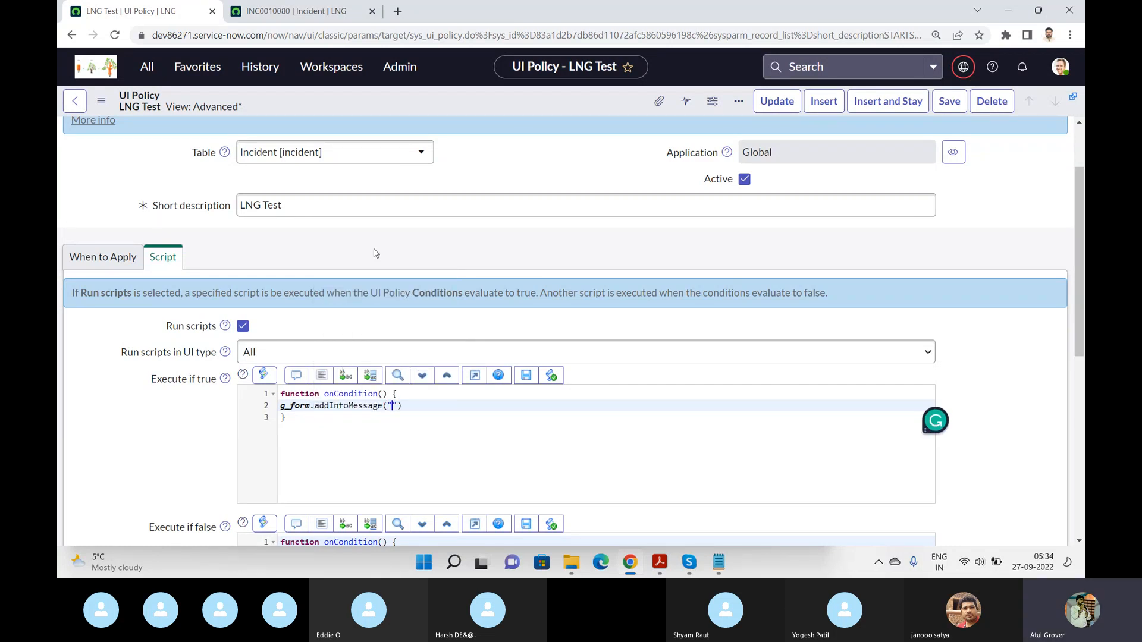
pyautogui.write('Thanks')
pyautogui.press('End')
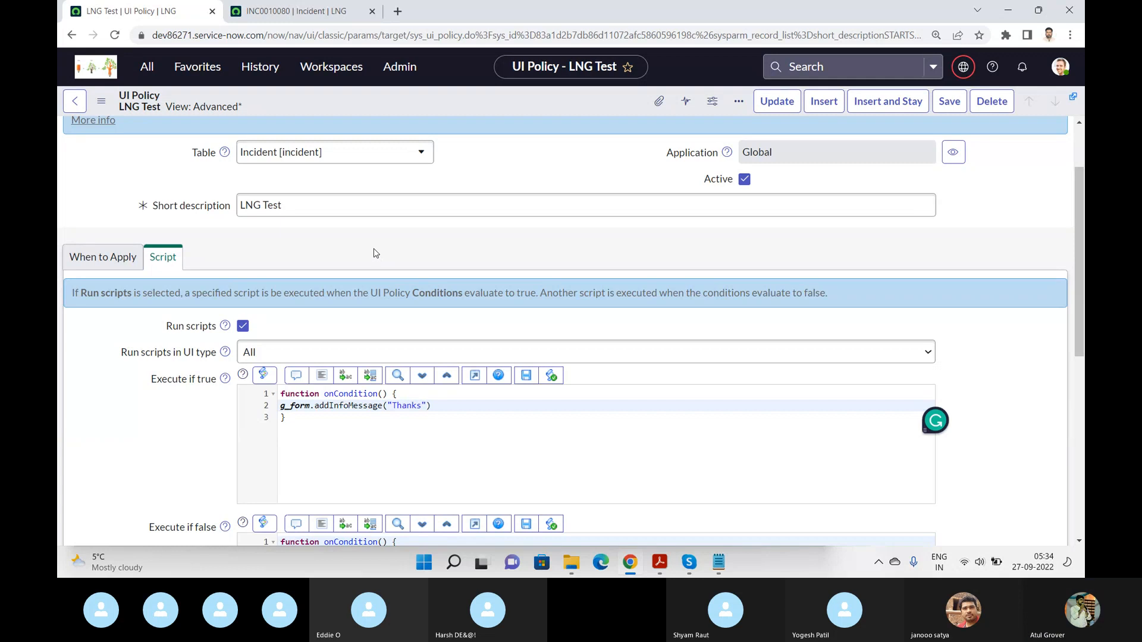
pyautogui.write(';')
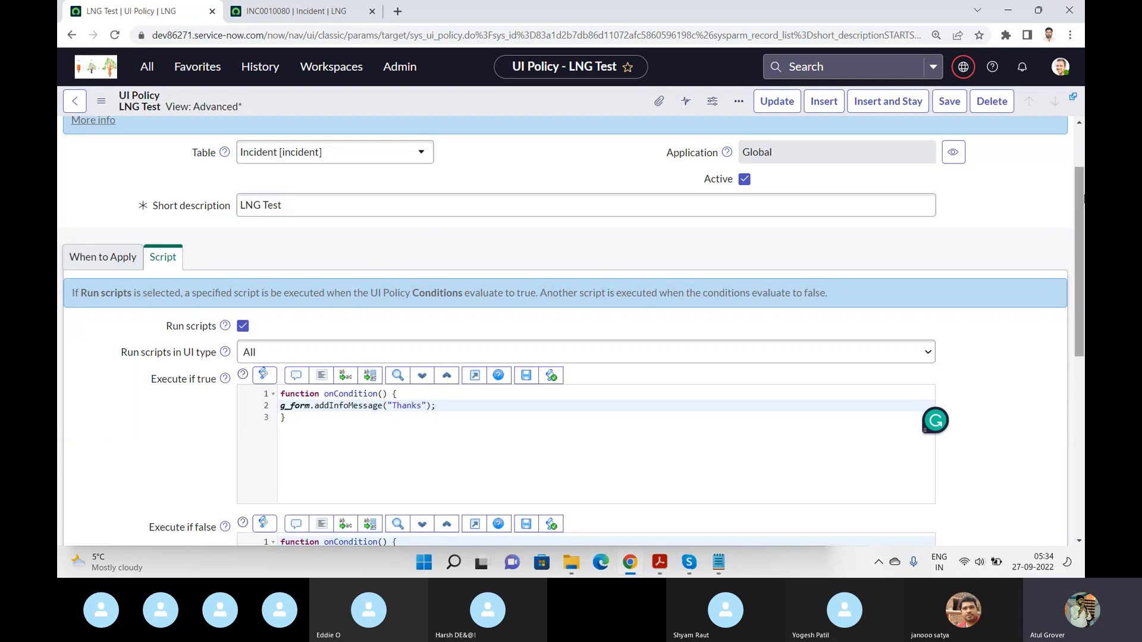
# Step: Add g_form.addInfoMessage("Tata"); inside the onCondition function of the Execute if false script and save the policy
pyautogui.moveTo(1080, 201); pyautogui.dragTo(1081, 345)
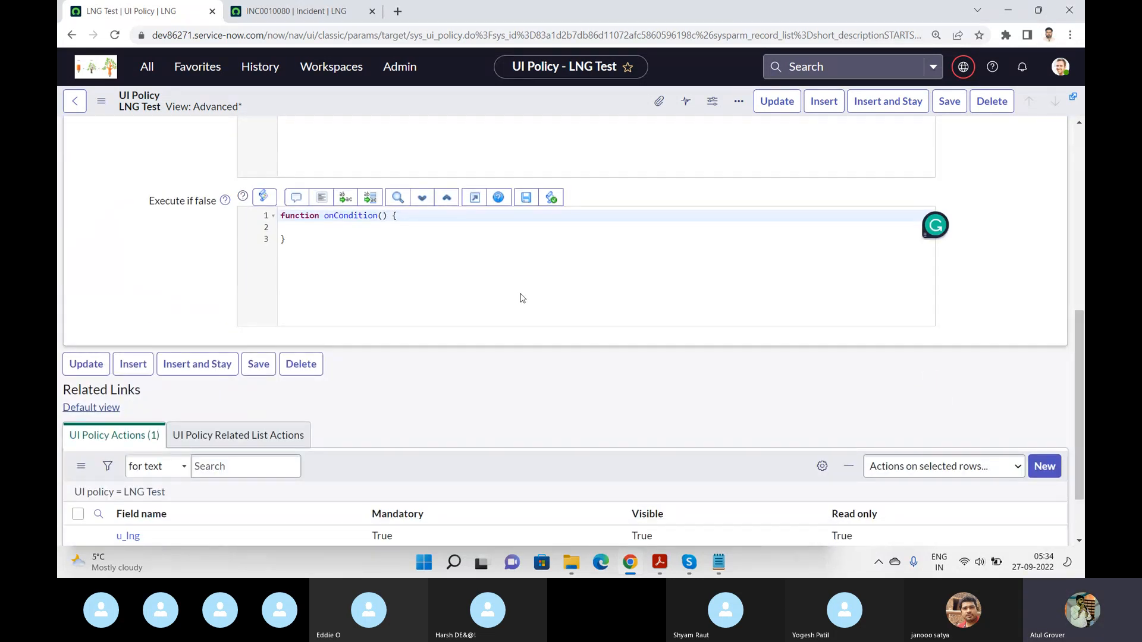
pyautogui.click(435, 219)
pyautogui.press('Return')
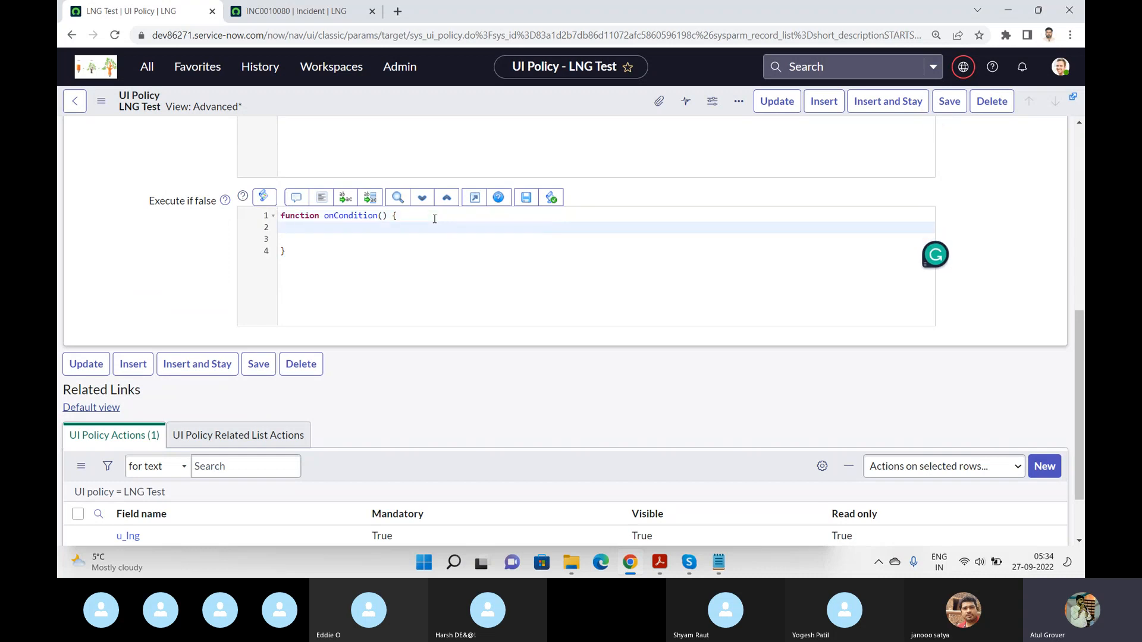
pyautogui.write('g_form.')
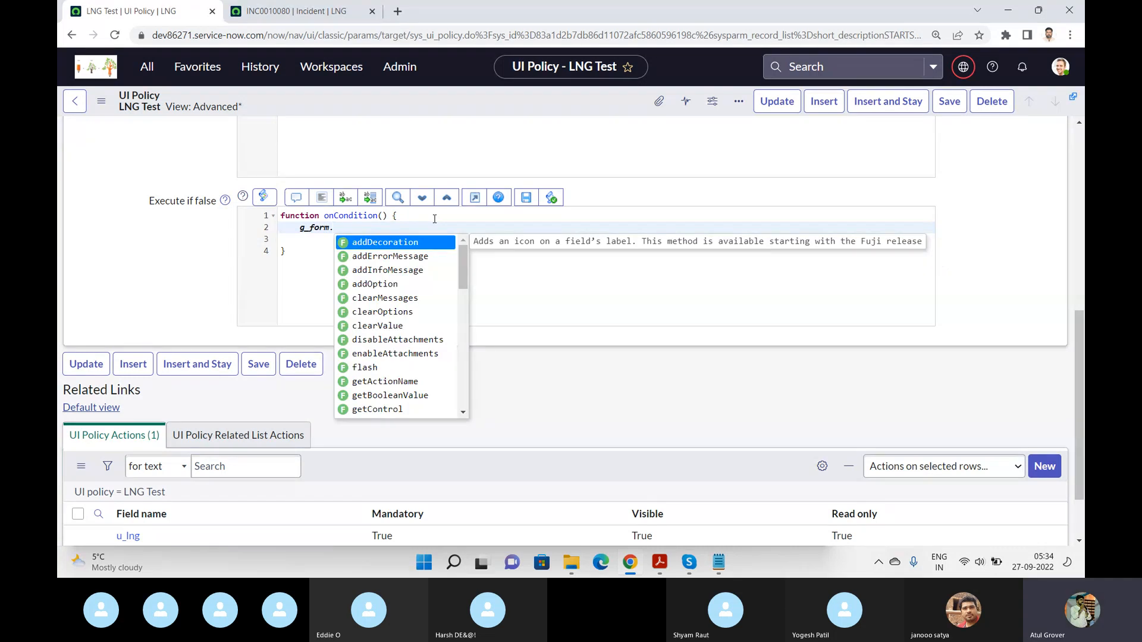
pyautogui.click(417, 273)
pyautogui.write('"')
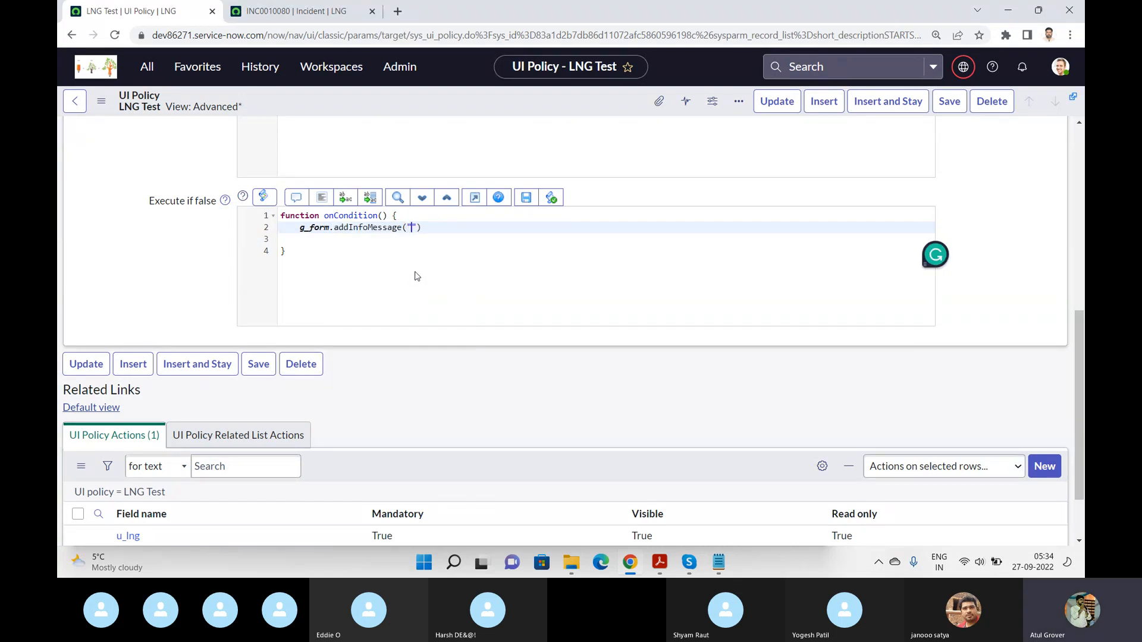
pyautogui.write('Tata");')
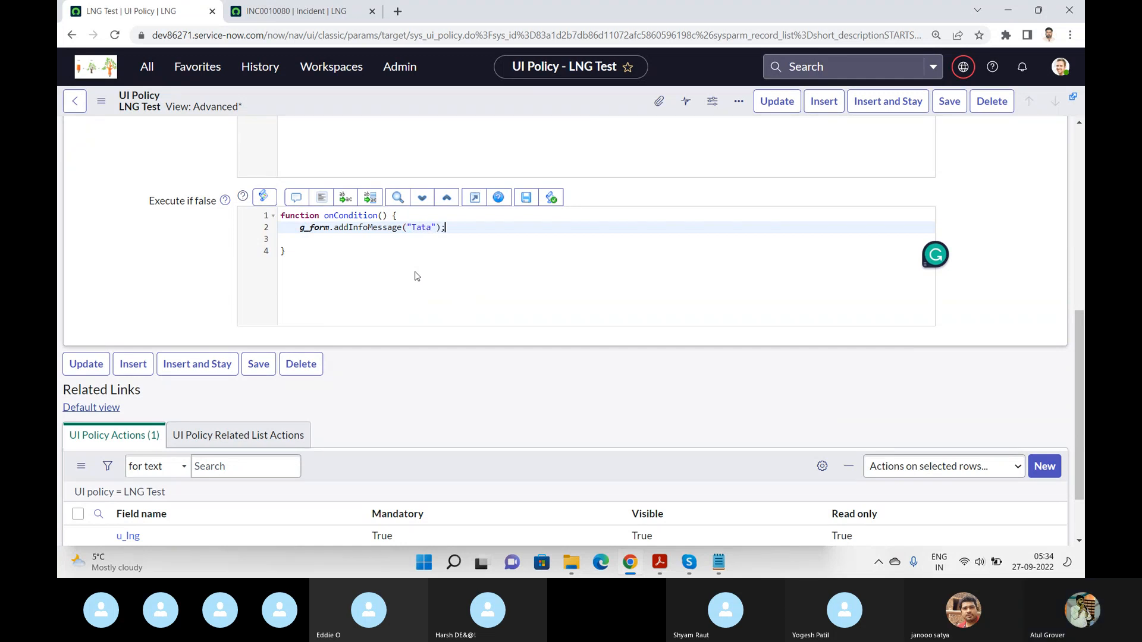
pyautogui.click(966, 110)
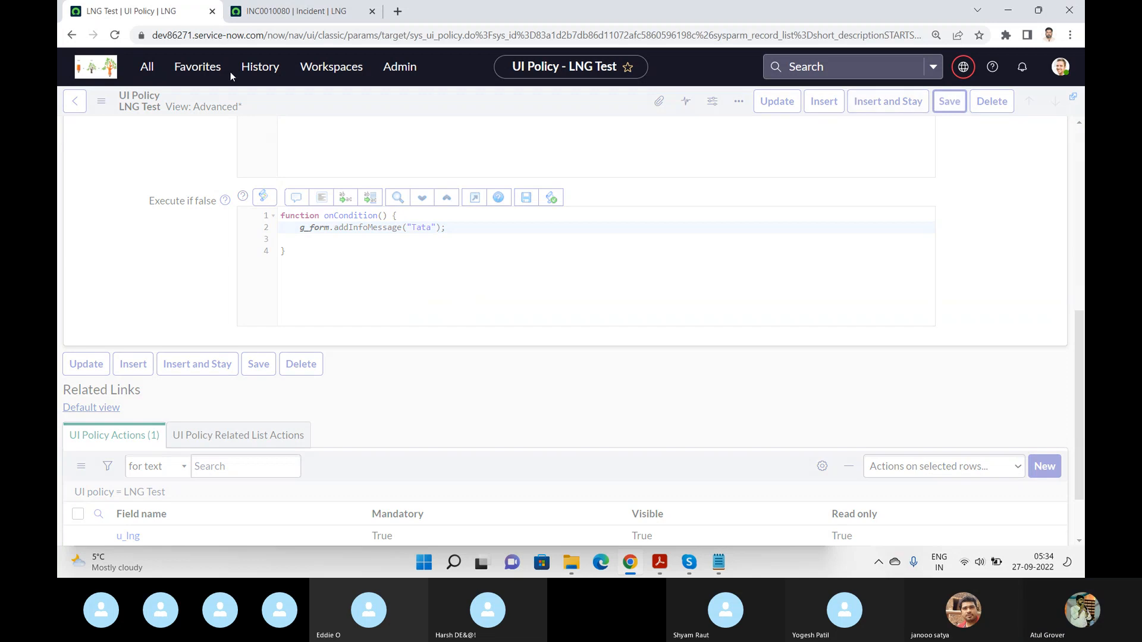
# Step: Leave the open incident without saving, create a new incident, and check its form for the "Thanks" message
pyautogui.click(281, 10)
pyautogui.click(147, 66)
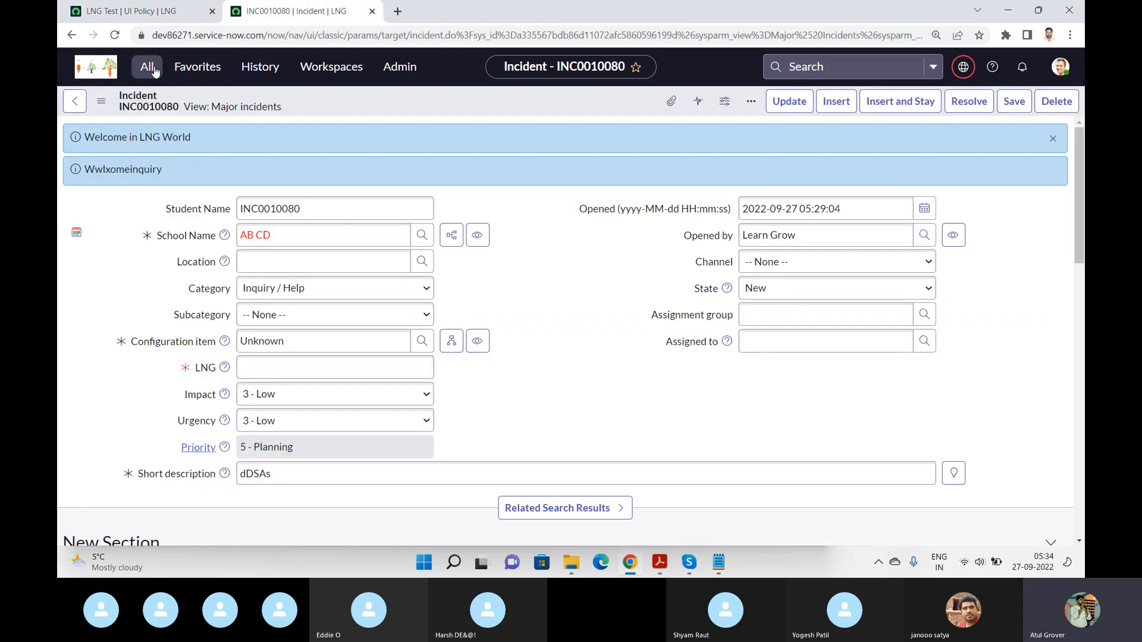
pyautogui.write('incide')
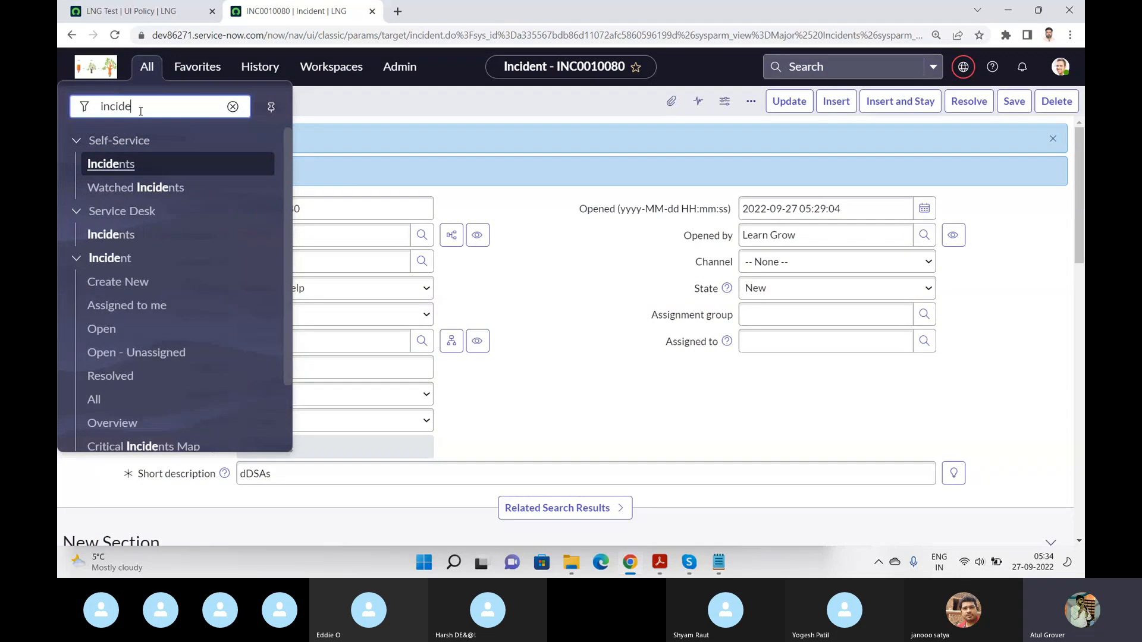
pyautogui.click(114, 282)
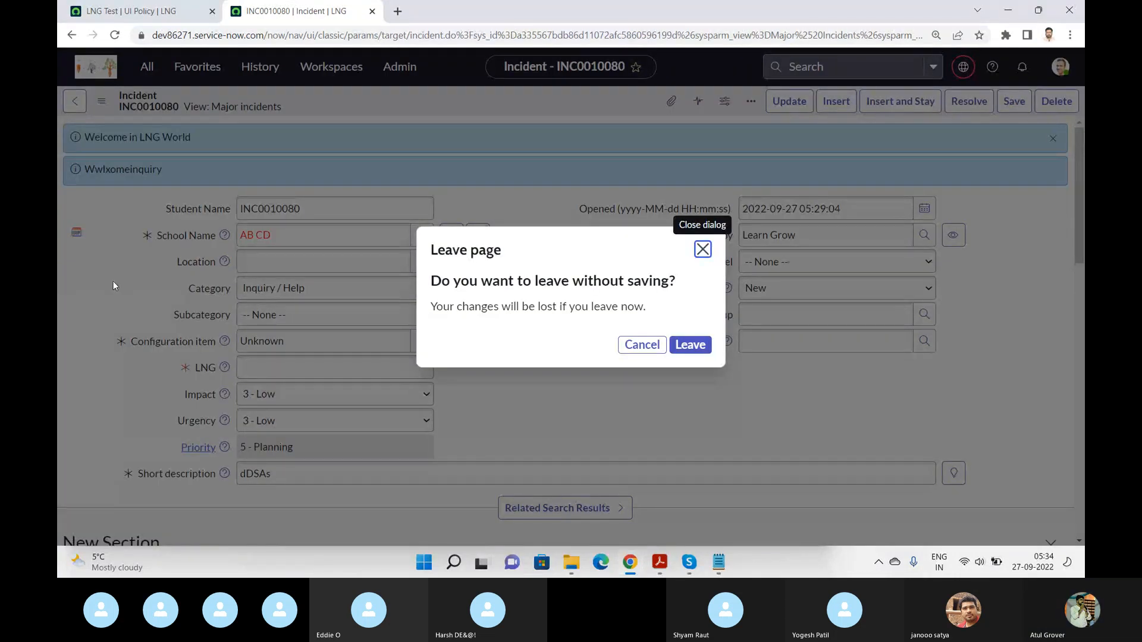
pyautogui.press('Tab')
pyautogui.press('Tab')
pyautogui.press('Return')
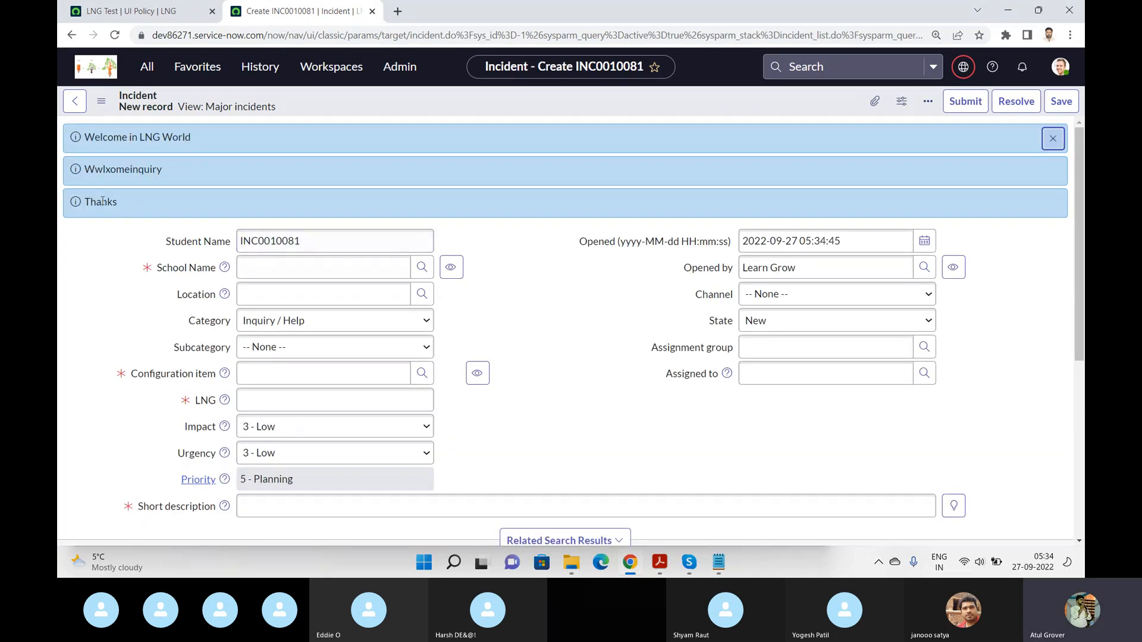
pyautogui.doubleClick(102, 202)
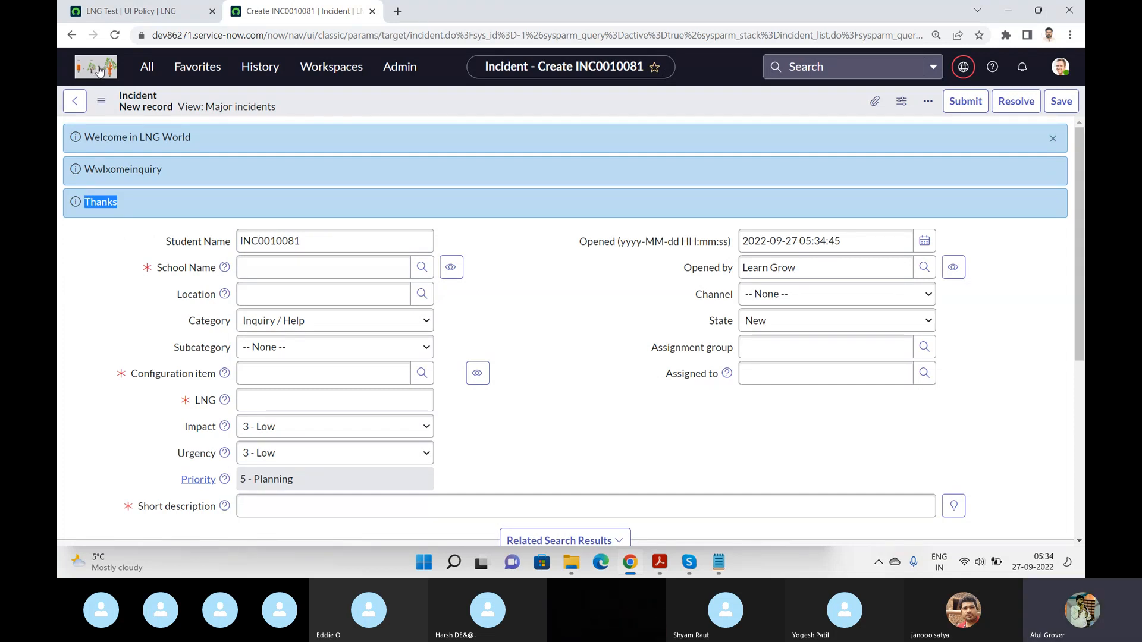
# Step: Check the LNG Test policy's State condition and set the new incident's State to In Progress
pyautogui.click(125, 11)
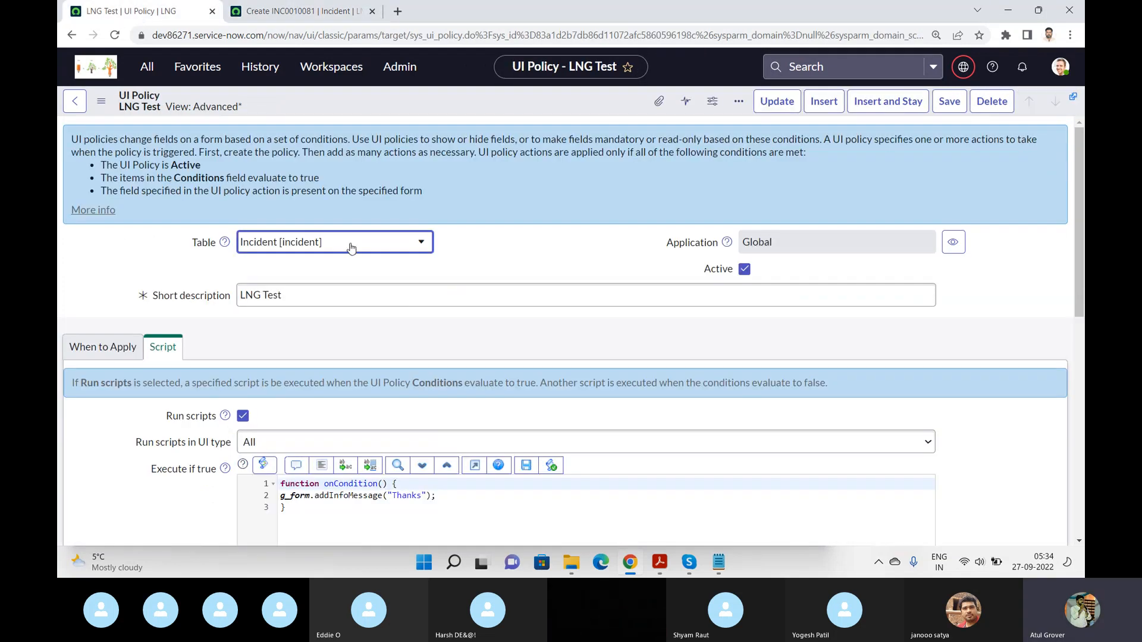
pyautogui.click(96, 355)
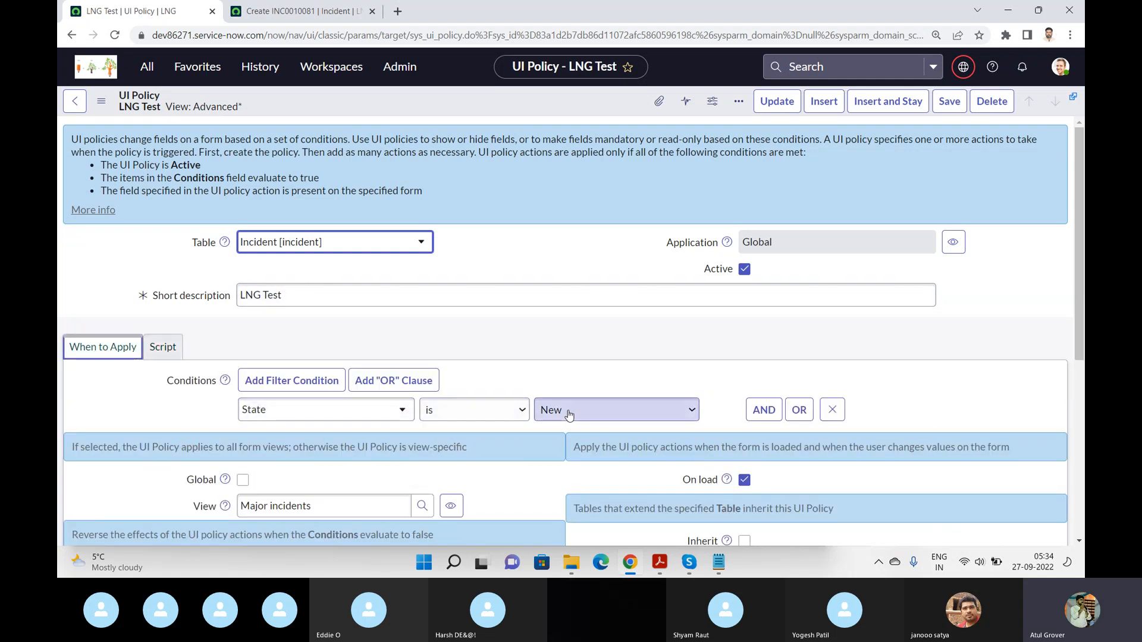
pyautogui.click(307, 12)
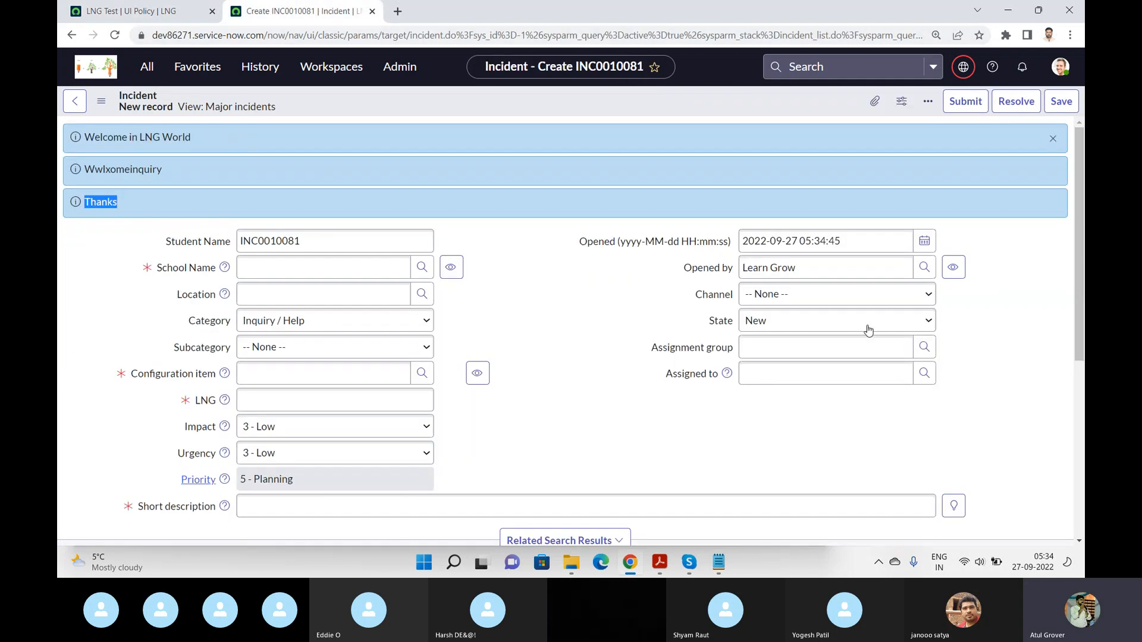
pyautogui.click(848, 324)
pyautogui.click(801, 351)
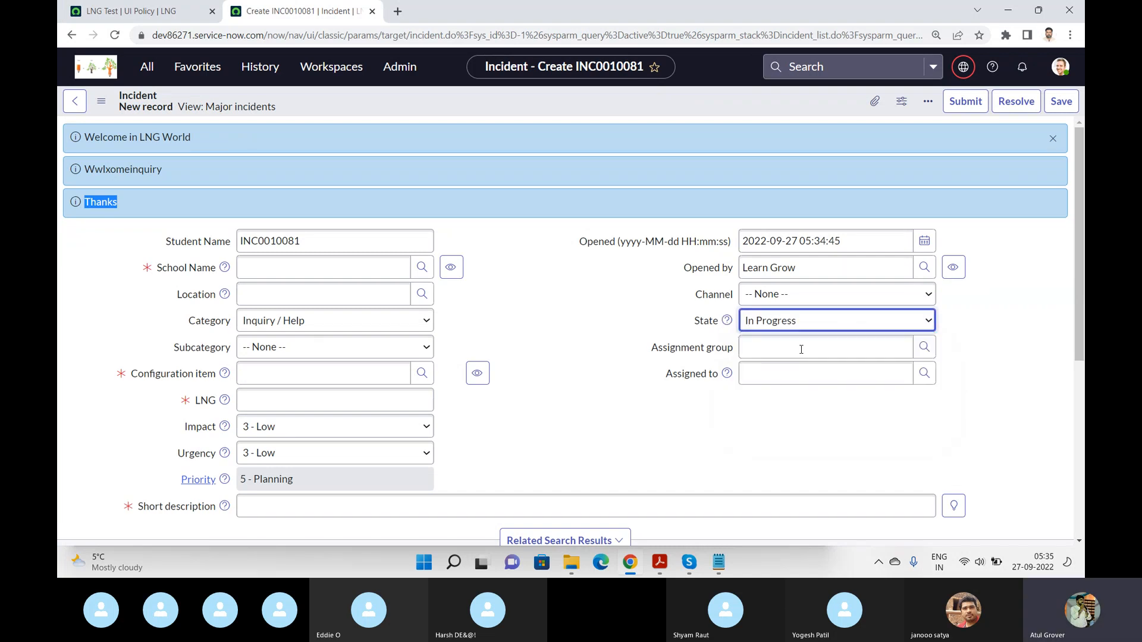
pyautogui.click(553, 327)
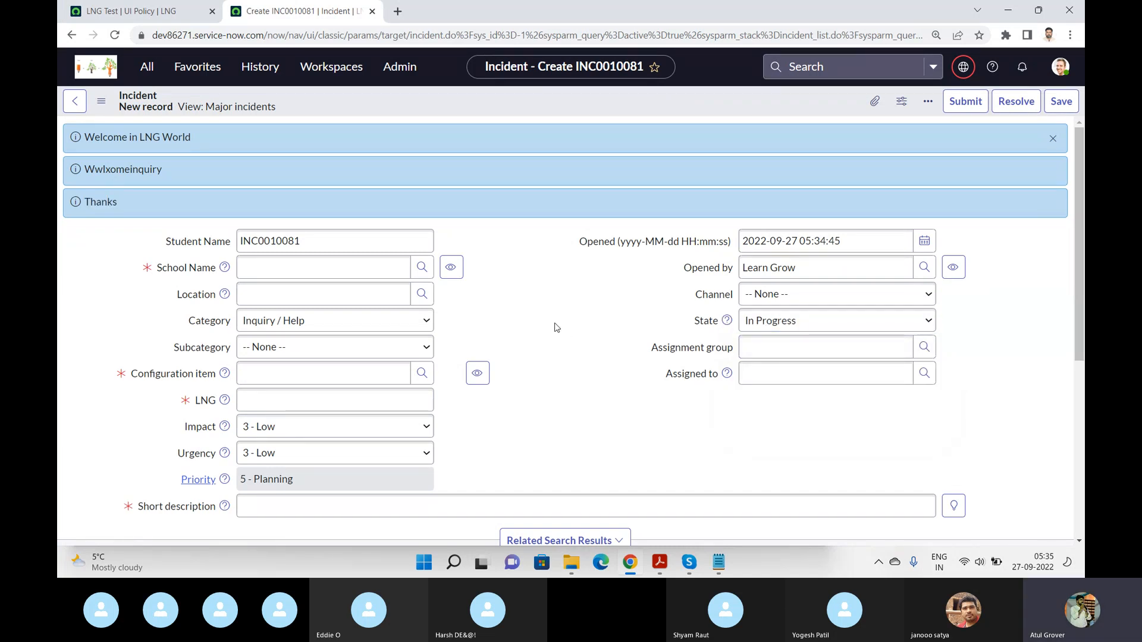
pyautogui.click(293, 400)
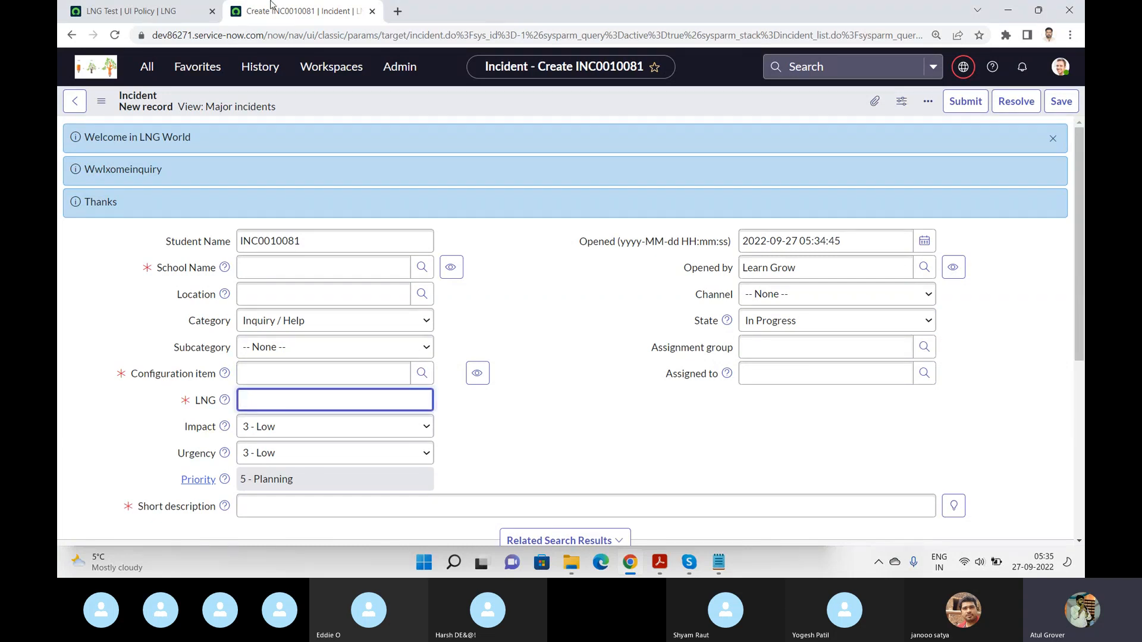
# Step: Review the LNG Test policy's When to Apply settings and return to the new incident
pyautogui.click(173, 11)
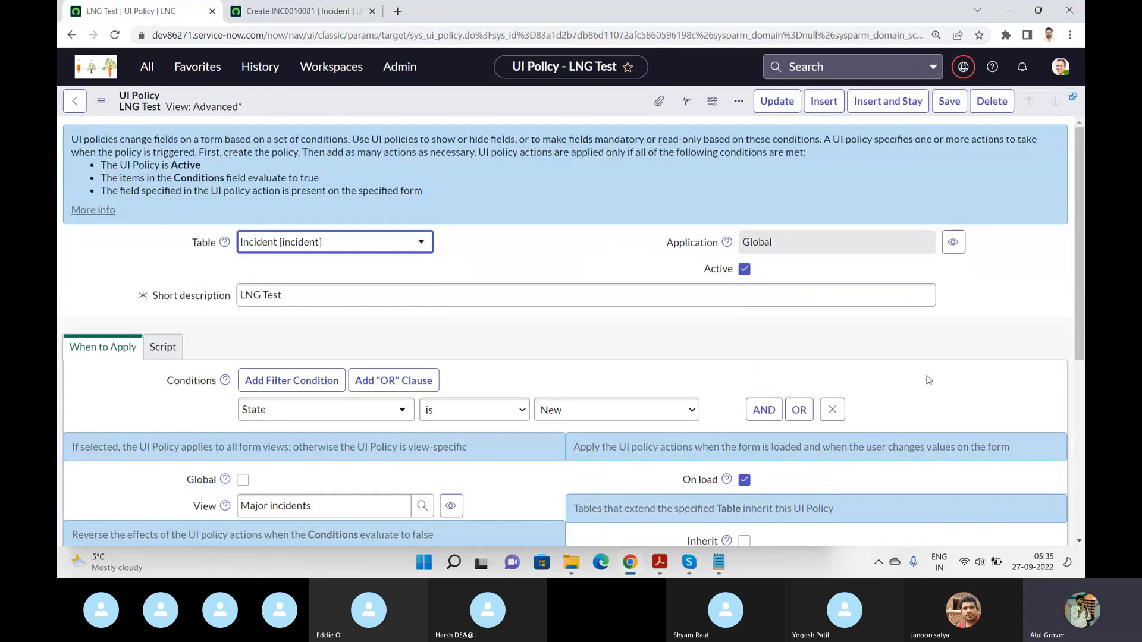
pyautogui.scroll(-2, 929, 375)
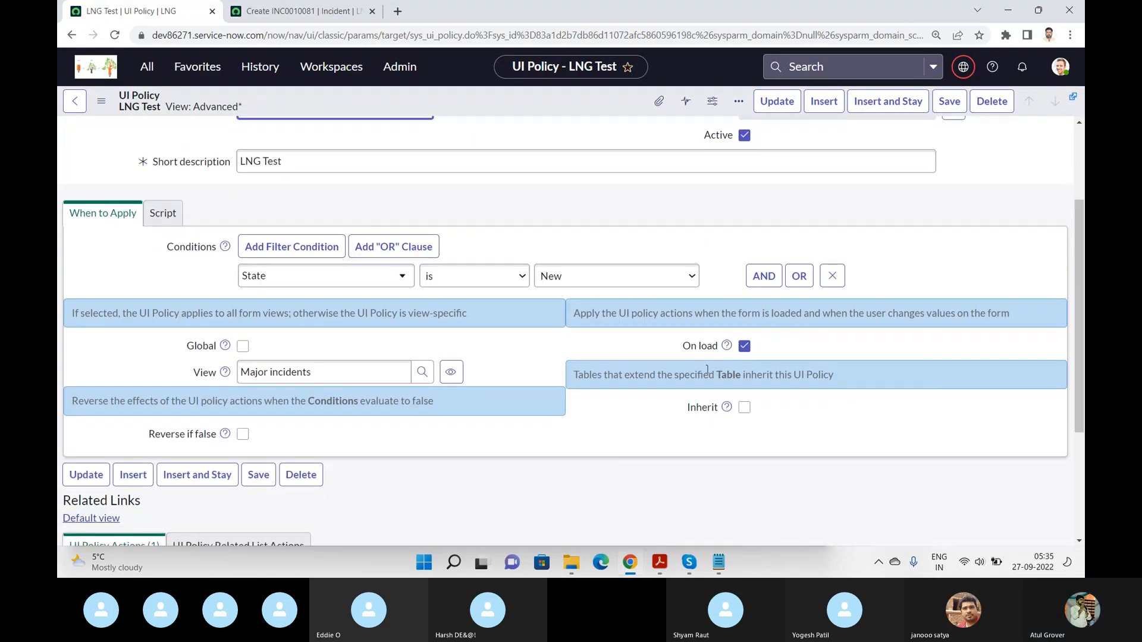
pyautogui.click(275, 13)
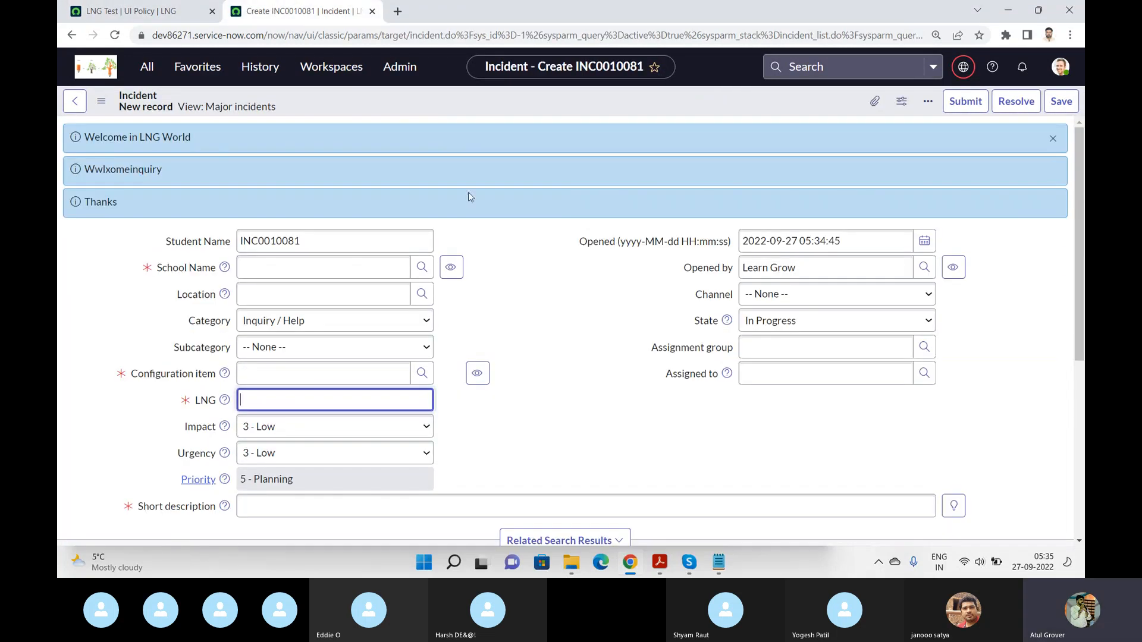
# Step: Fill the mandatory fields: School Name with the first recent selection, Configuration item Unknown, LNG "hghj", and Short description "jkhkjhkj"
pyautogui.click(279, 273)
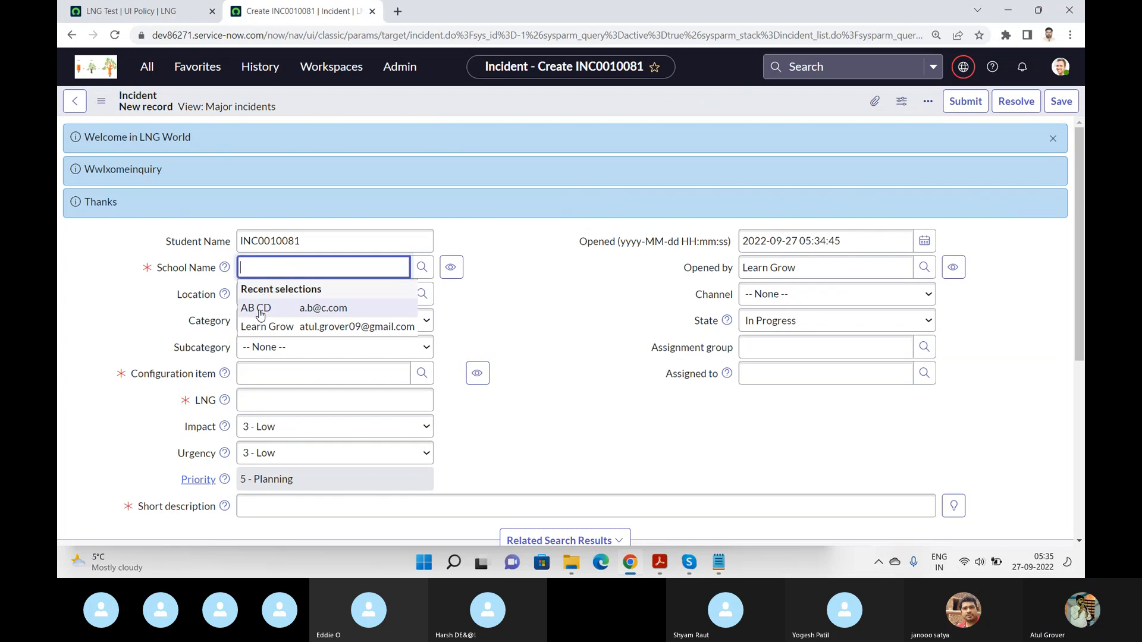
pyautogui.click(260, 309)
pyautogui.click(265, 374)
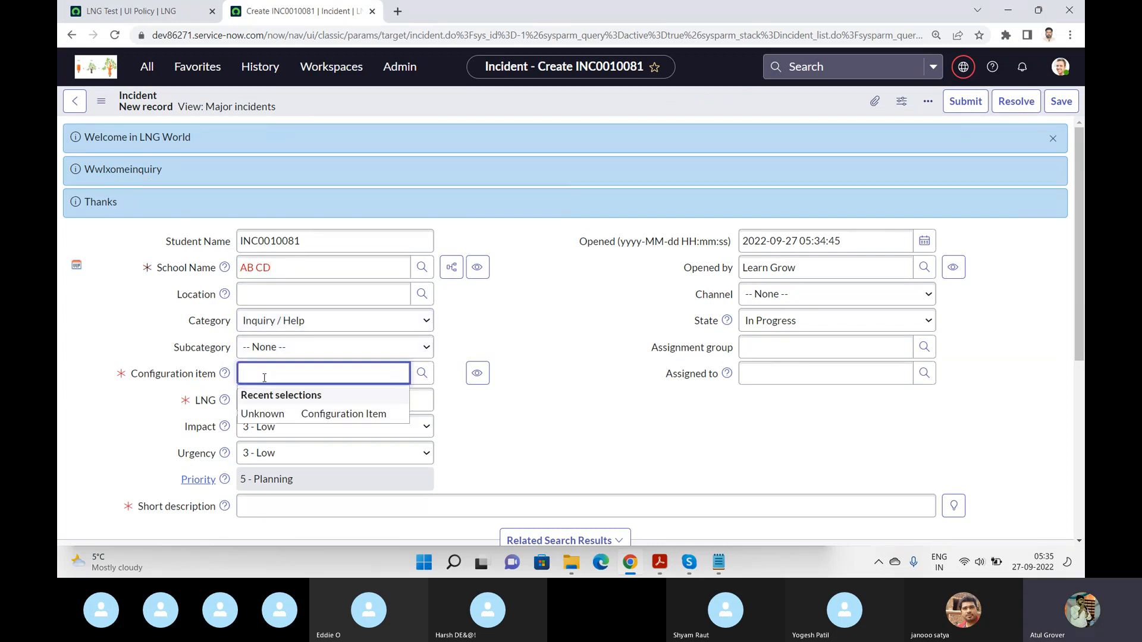
pyautogui.click(270, 413)
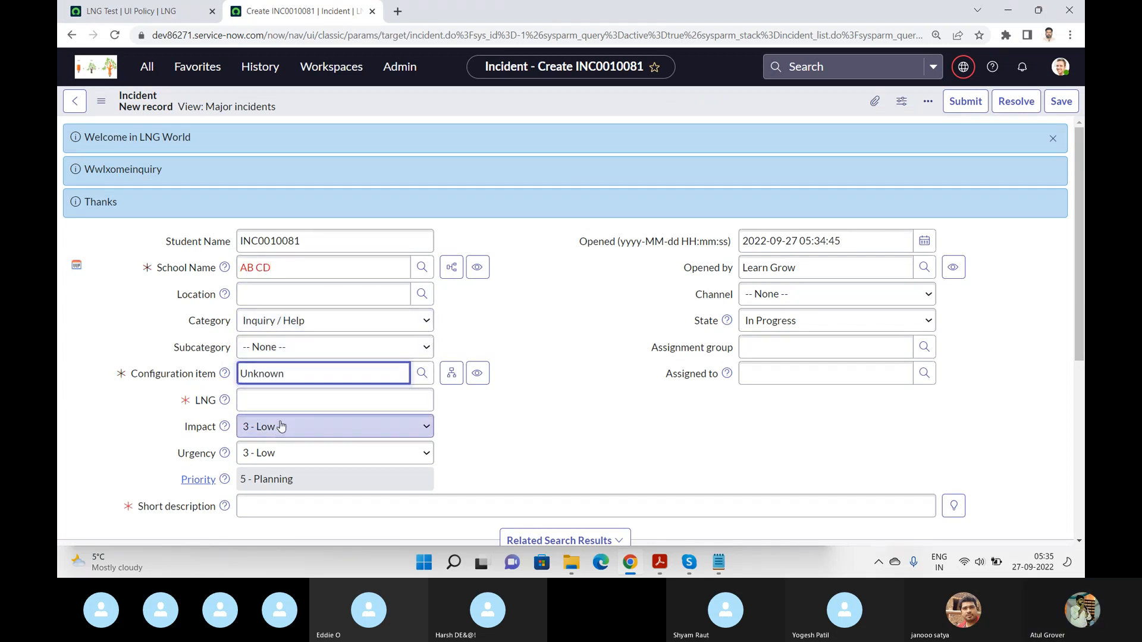
pyautogui.click(281, 407)
pyautogui.write('hghj')
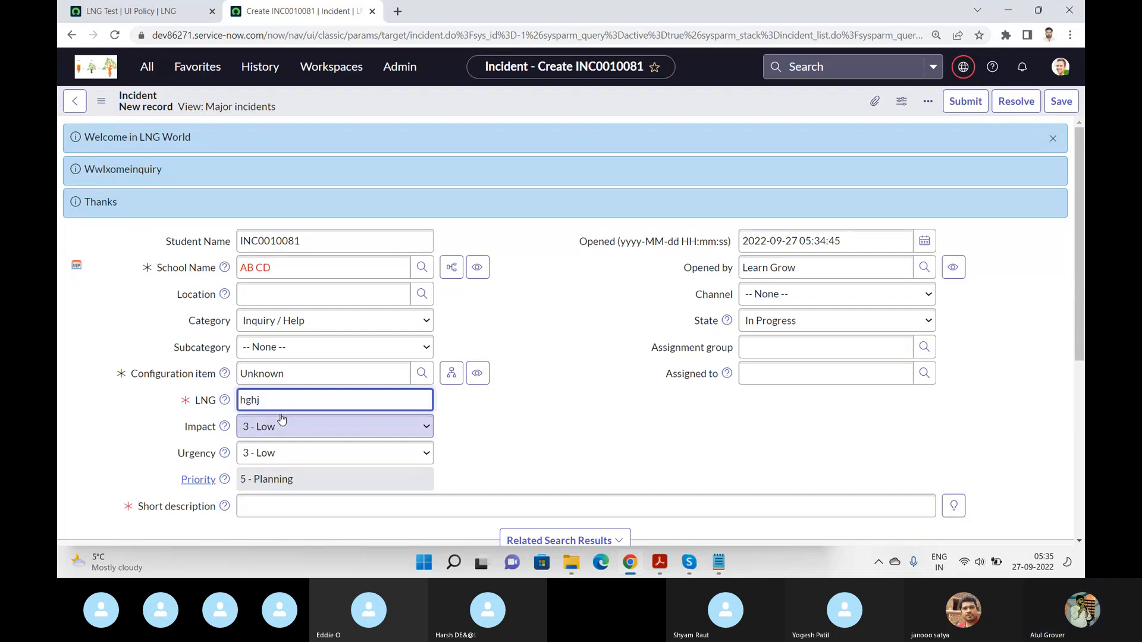
pyautogui.click(269, 508)
pyautogui.write('jkhkjhkj')
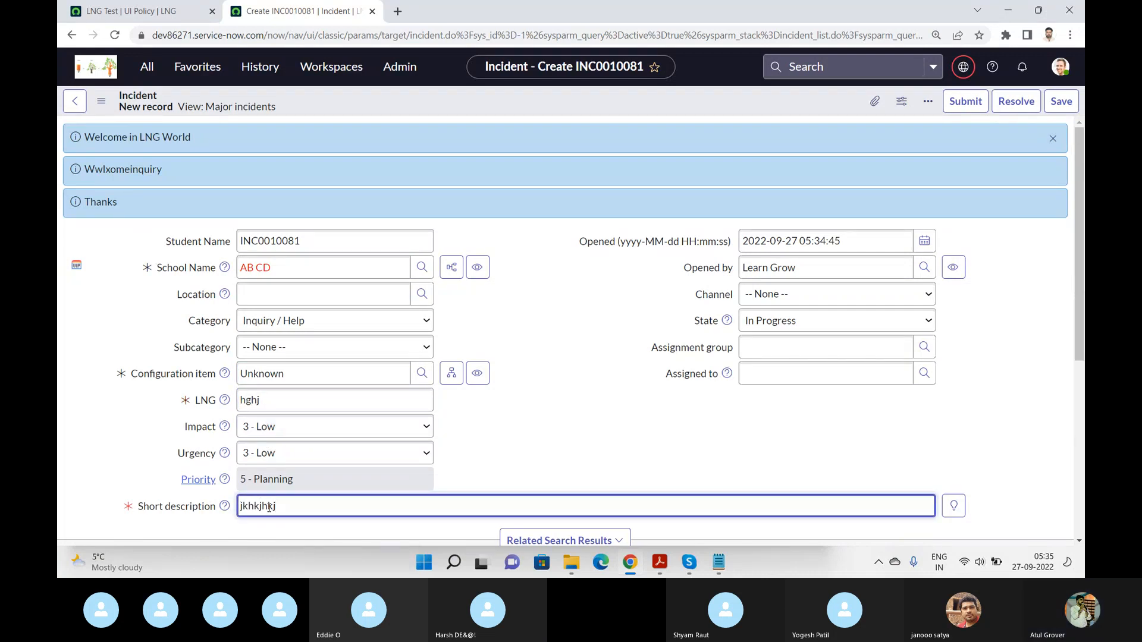
# Step: Save the new incident and reload its form
pyautogui.click(1060, 104)
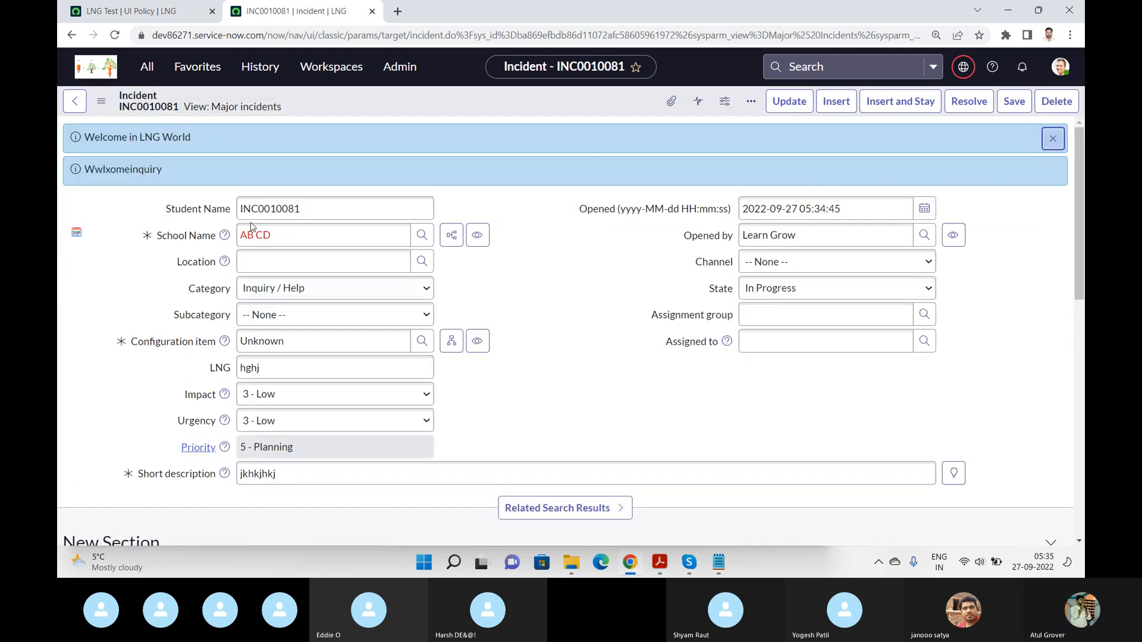
pyautogui.rightClick(415, 107)
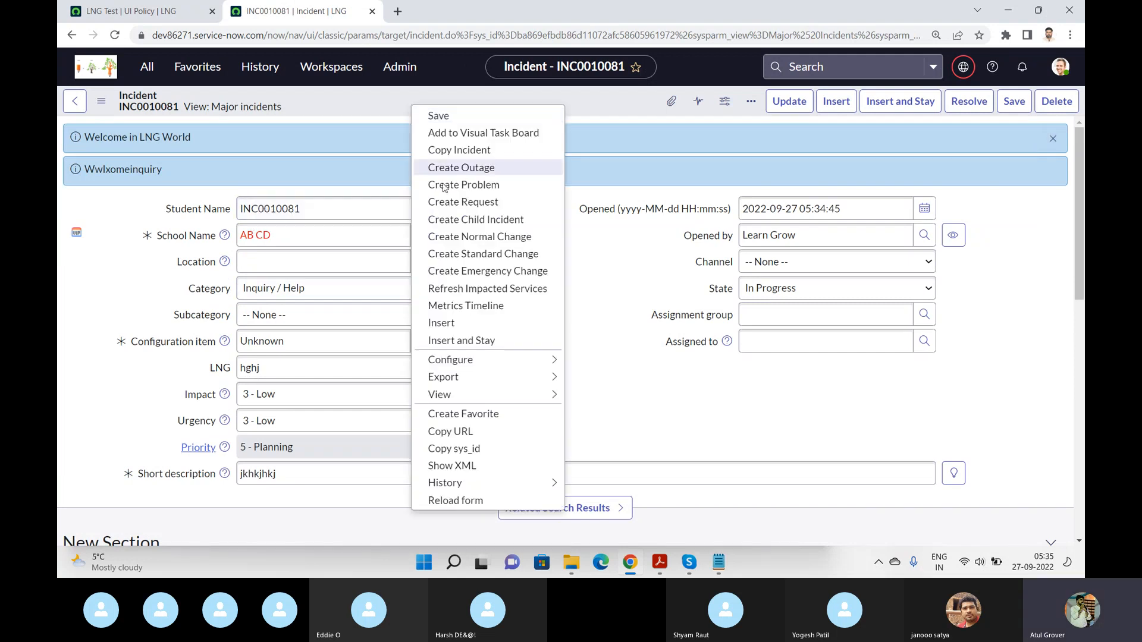
pyautogui.click(471, 502)
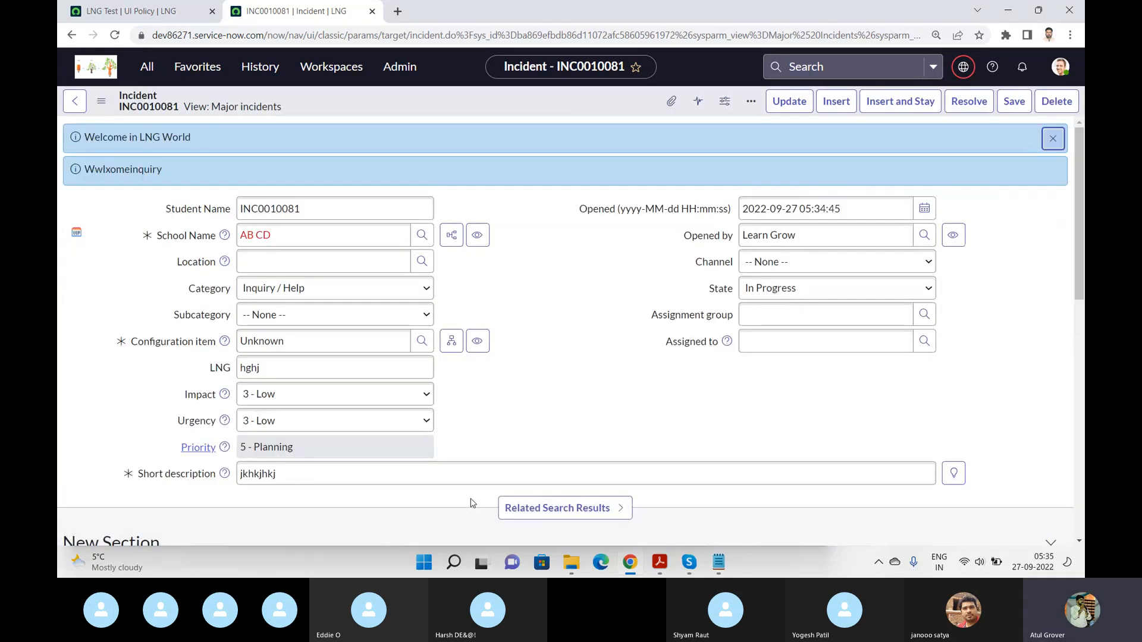
# Step: Check the LNG Test policy's Execute if true and Execute if false scripts, and return to the saved incident
pyautogui.click(134, 12)
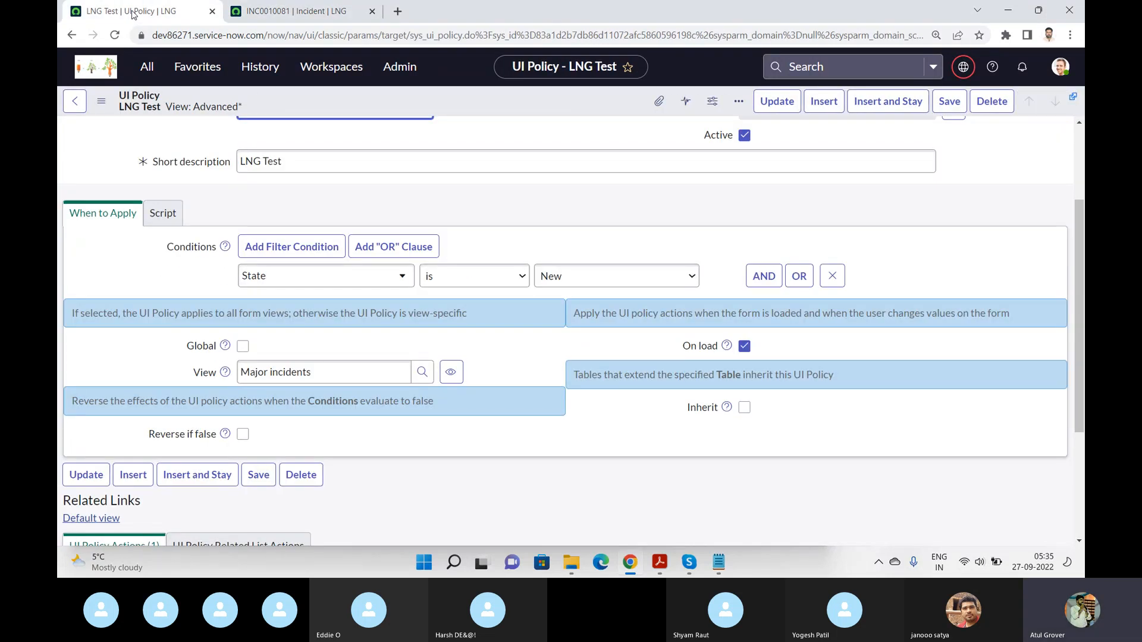
pyautogui.click(163, 214)
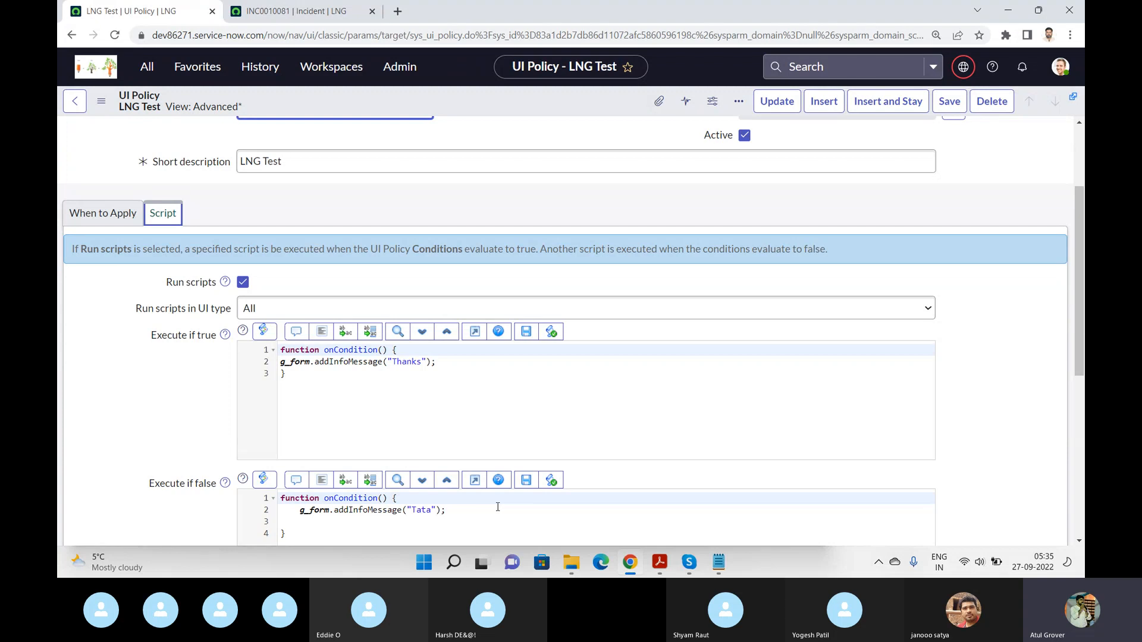
pyautogui.click(286, 19)
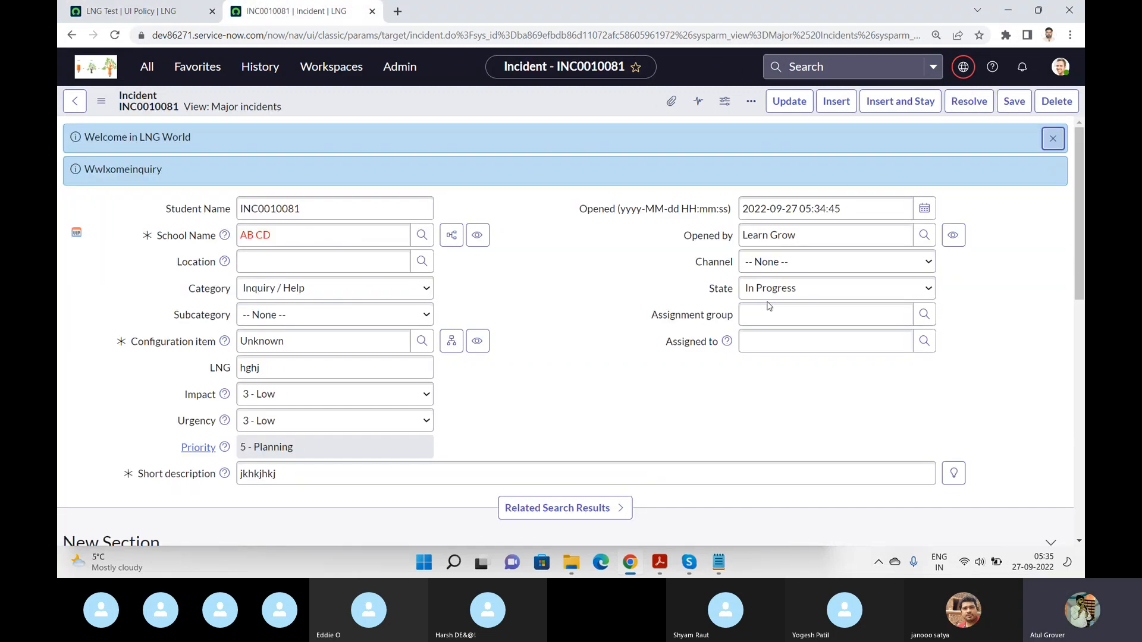
# Step: Test the policy scripts by switching the incident's State to New and back to In Progress
pyautogui.click(876, 292)
pyautogui.click(801, 301)
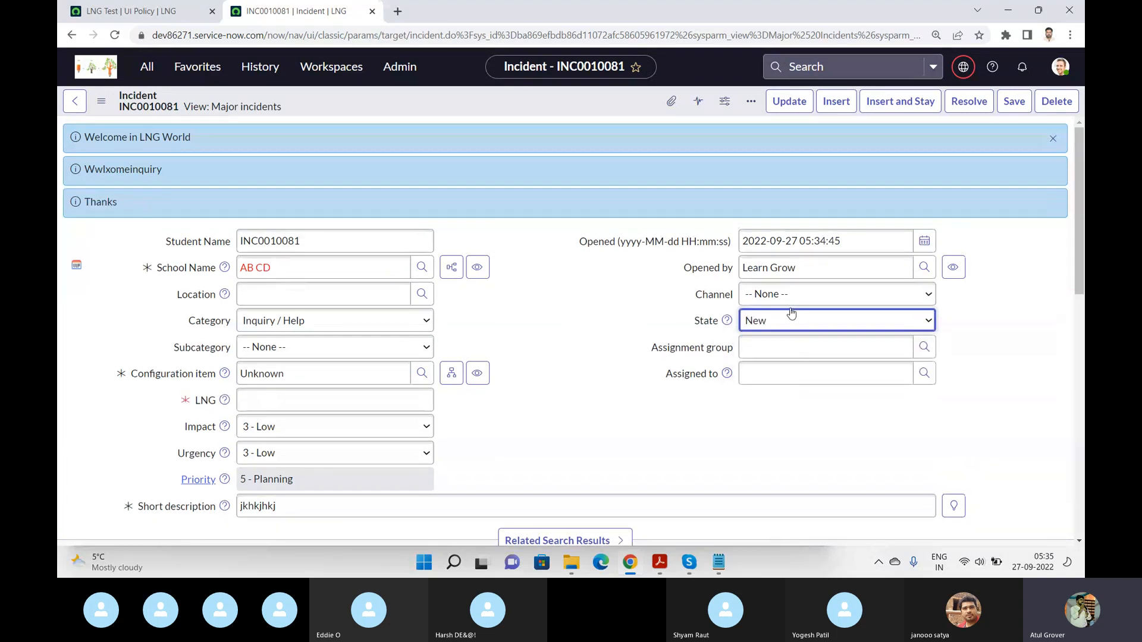
pyautogui.click(796, 321)
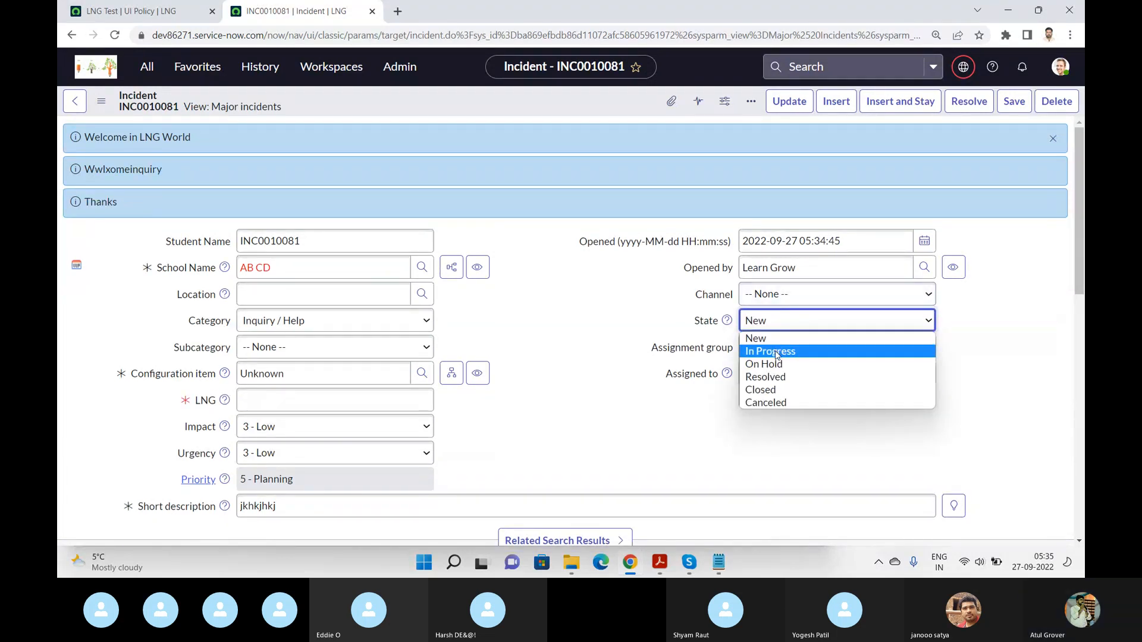
pyautogui.click(776, 350)
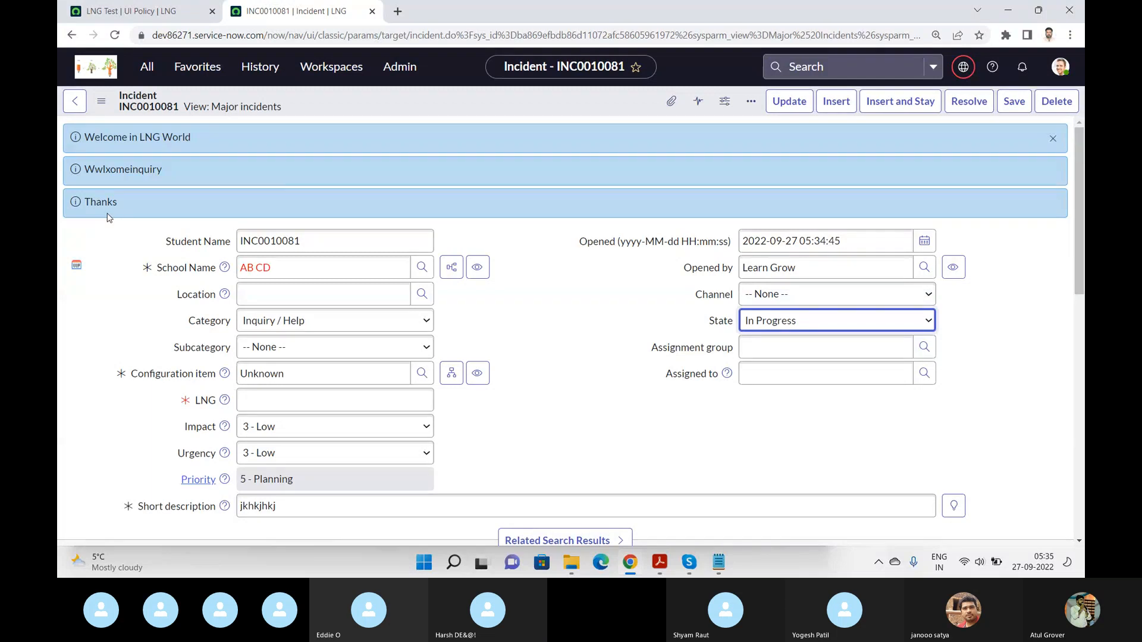
# Step: Enable Reverse if false on the LNG Test policy and save the policy
pyautogui.click(152, 10)
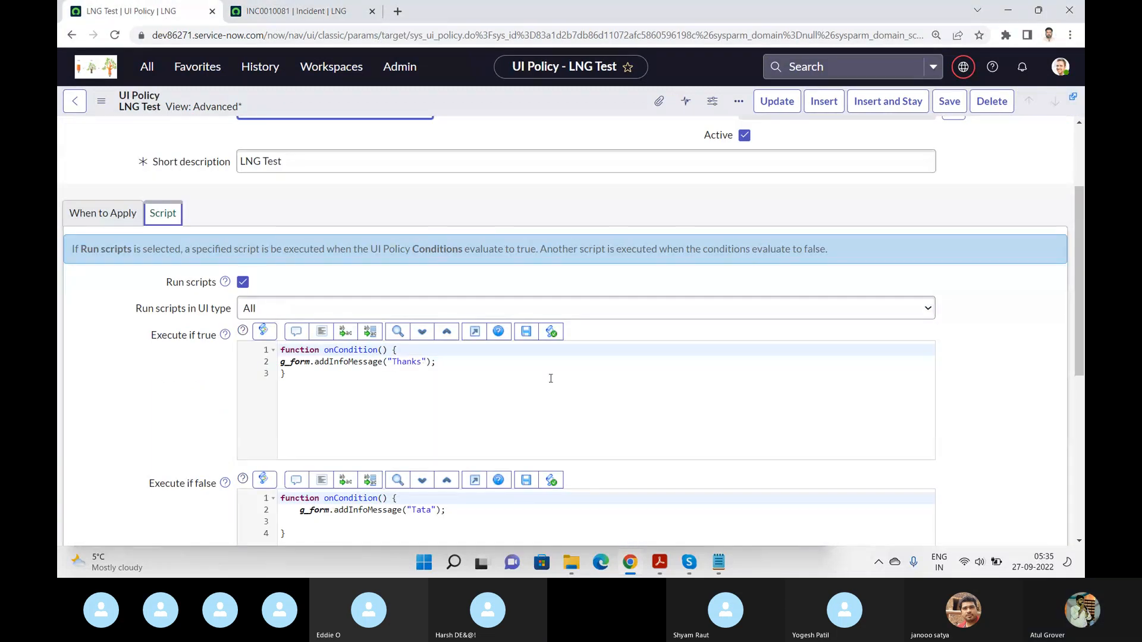
pyautogui.click(120, 378)
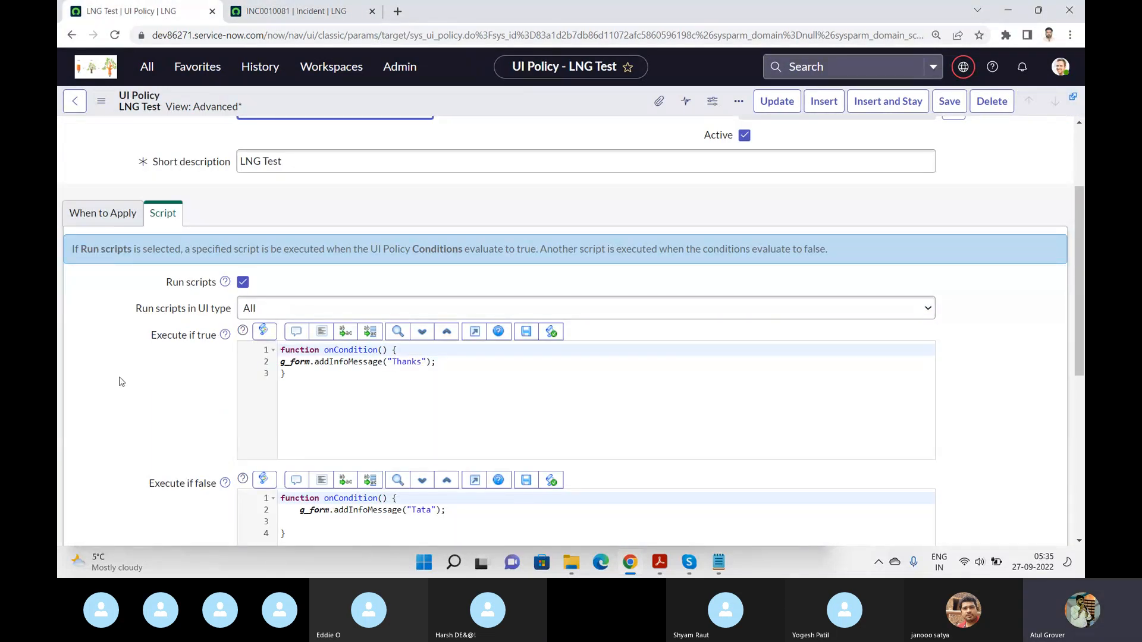
pyautogui.scroll(-1, 121, 382)
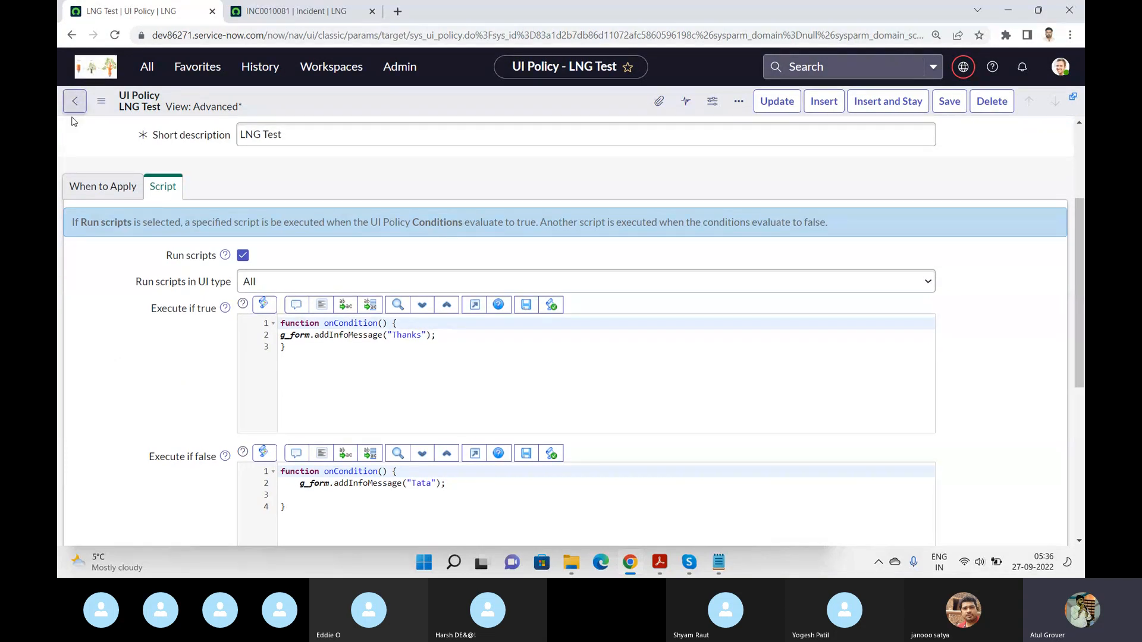
pyautogui.click(102, 186)
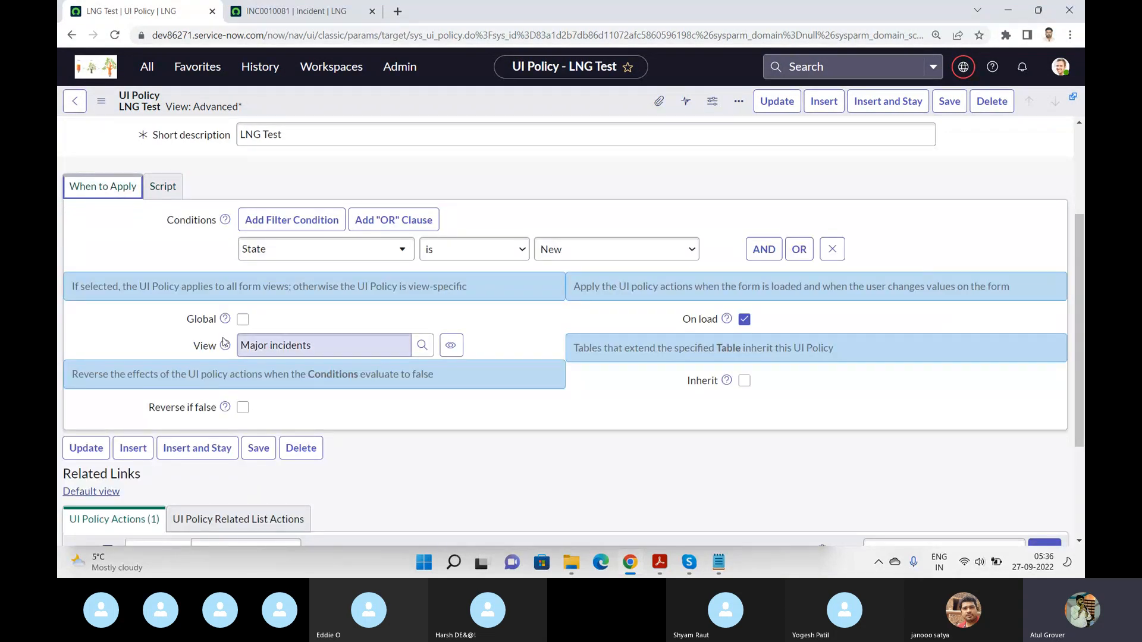
pyautogui.click(243, 408)
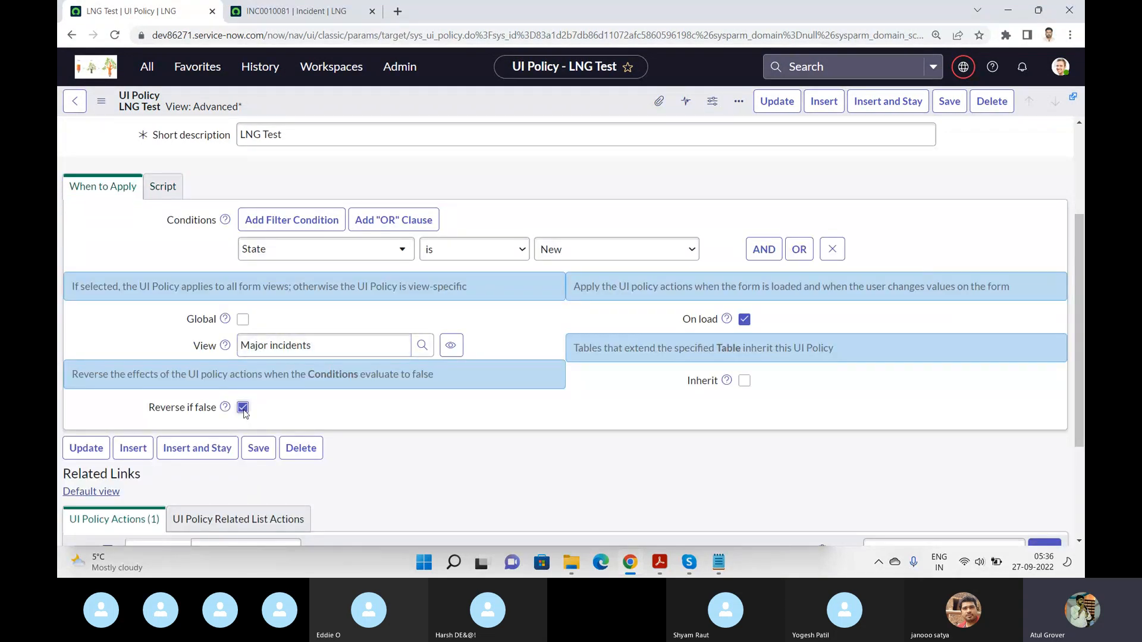
pyautogui.click(950, 101)
# Step: Return to the incident and reload the page to check its info messages with the saved policy
pyautogui.click(271, 10)
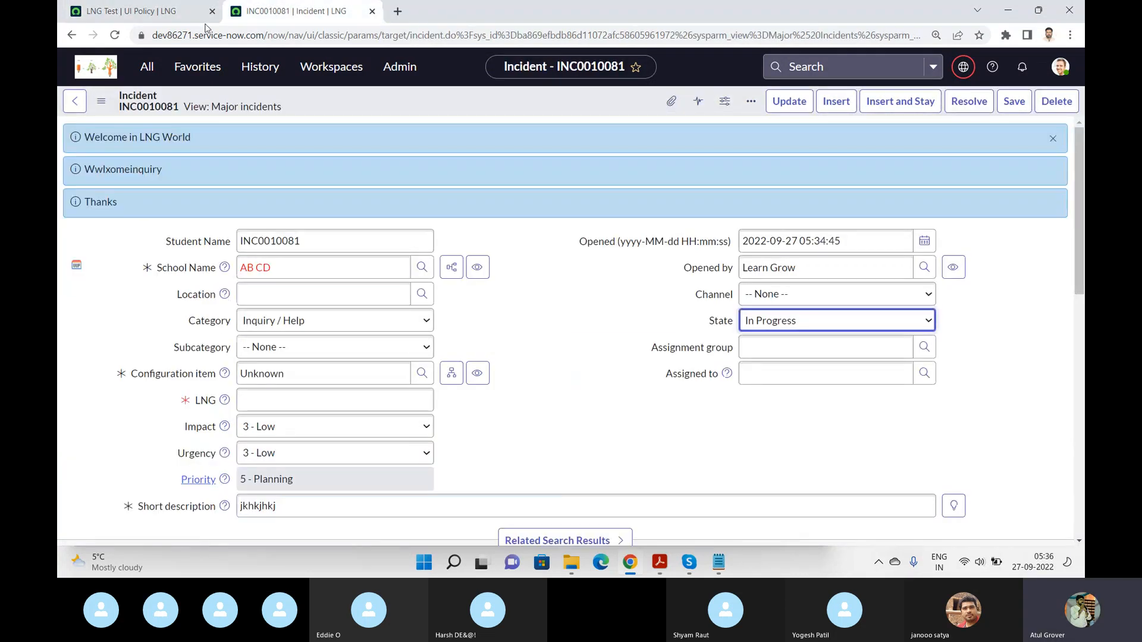
pyautogui.click(129, 17)
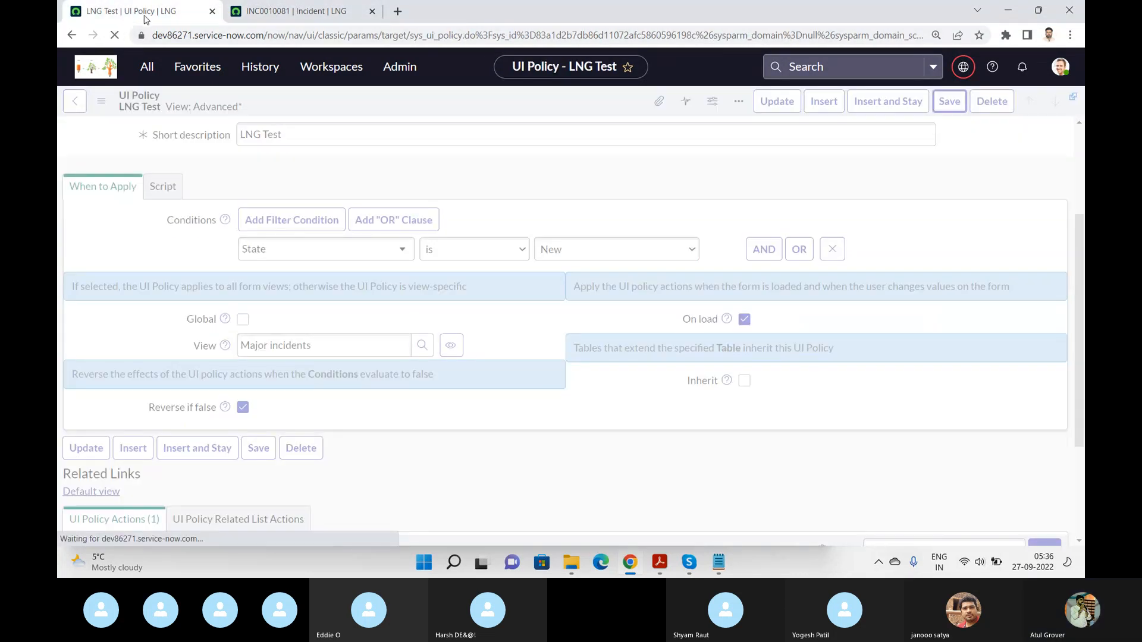
pyautogui.click(321, 15)
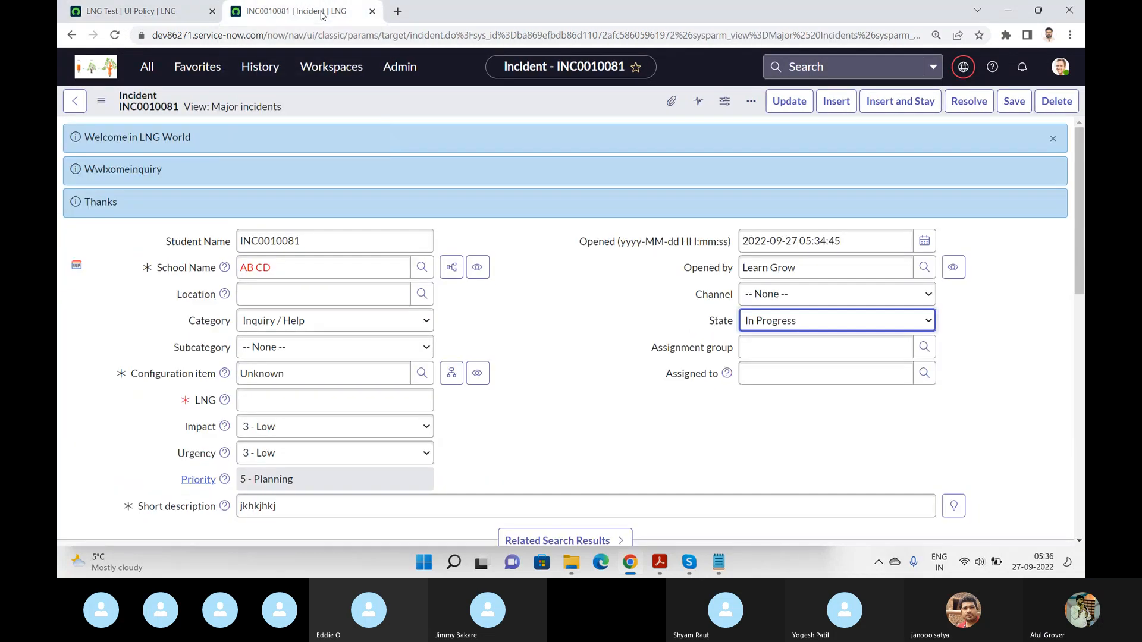
pyautogui.click(115, 36)
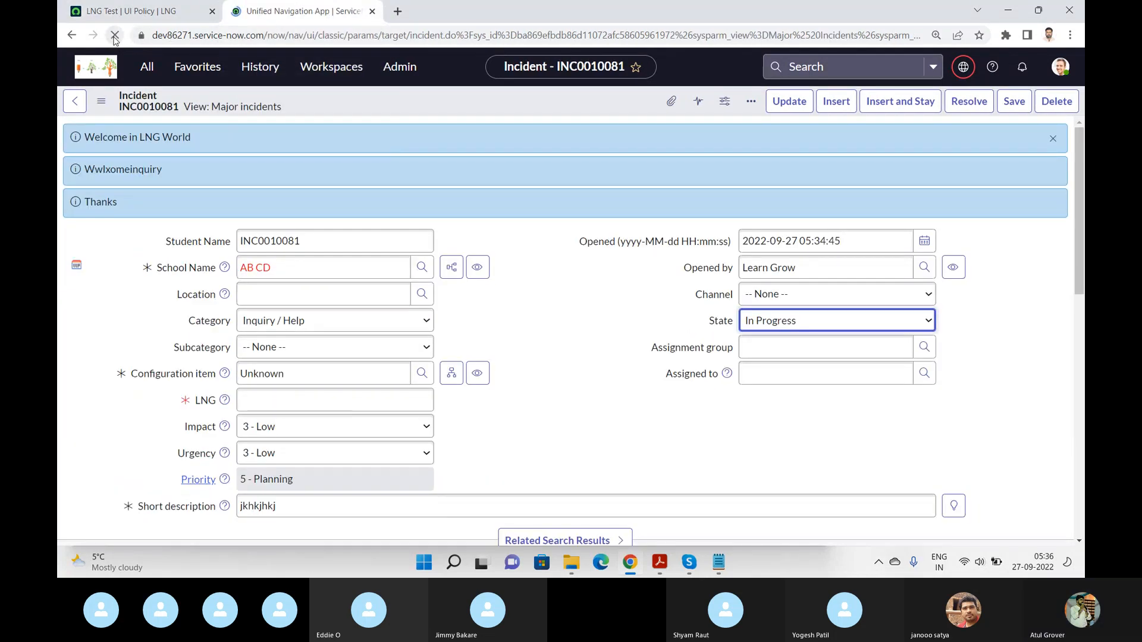
pyautogui.hotkey('alt', 'Tab')
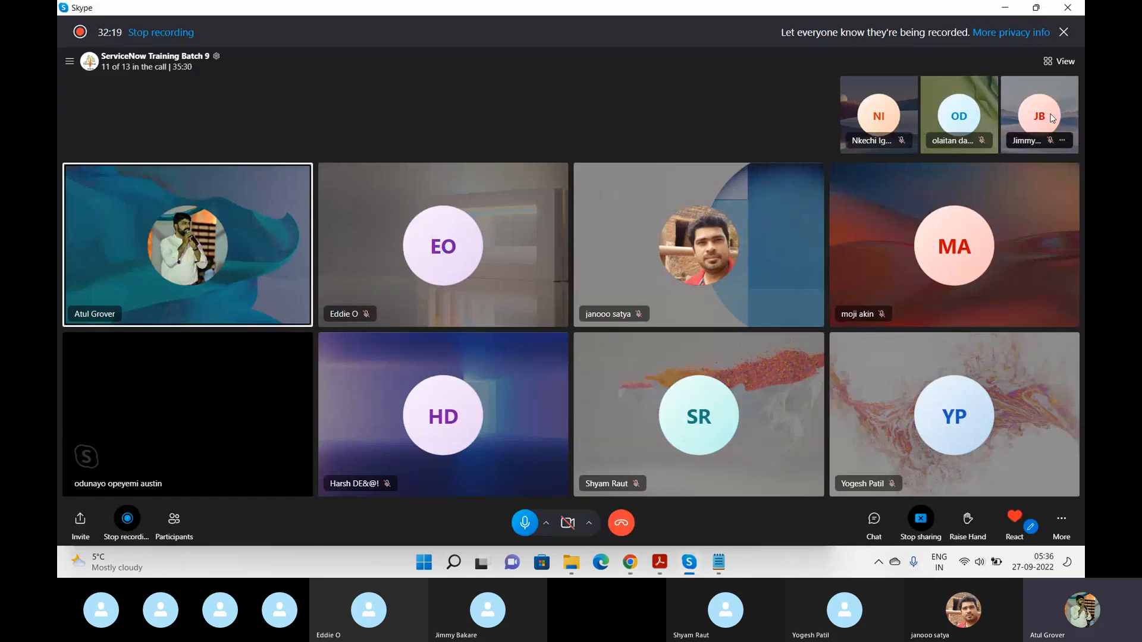
pyautogui.hotkey('alt', 'Tab')
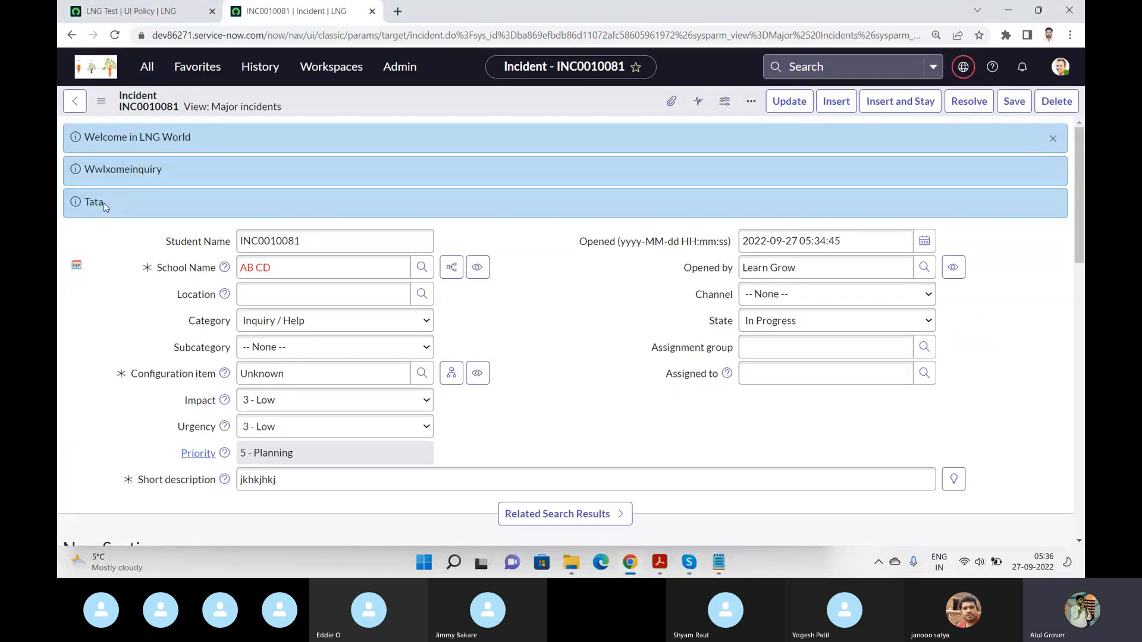
# Step: Review the Reverse if false option in the LNG Test policy's When to Apply settings and return to the incident
pyautogui.click(170, 14)
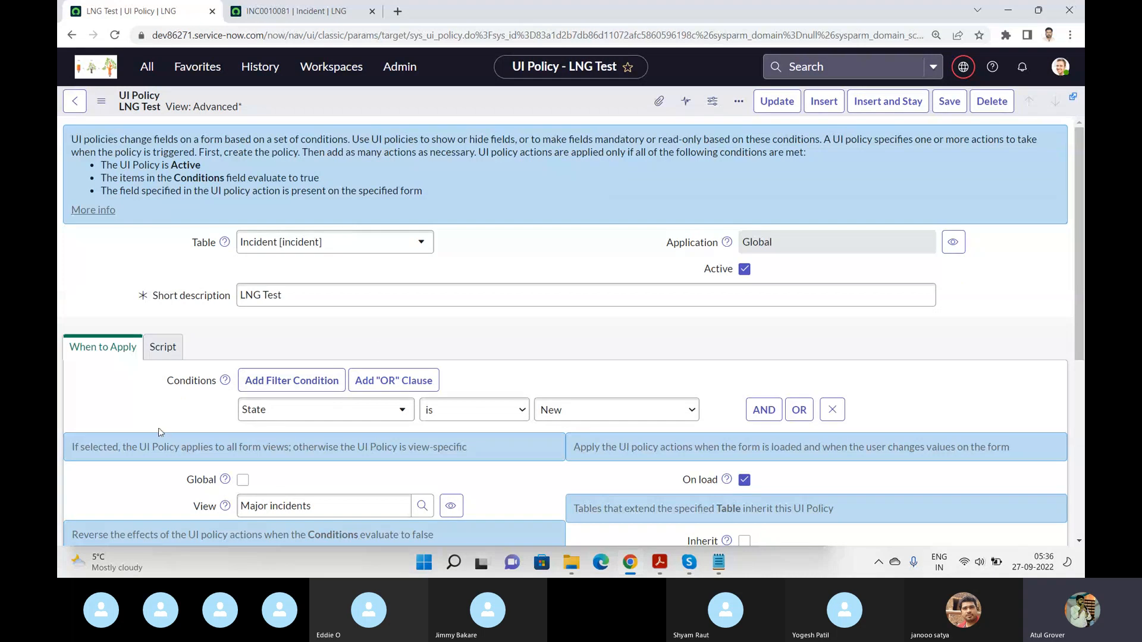
pyautogui.scroll(-4, 138, 420)
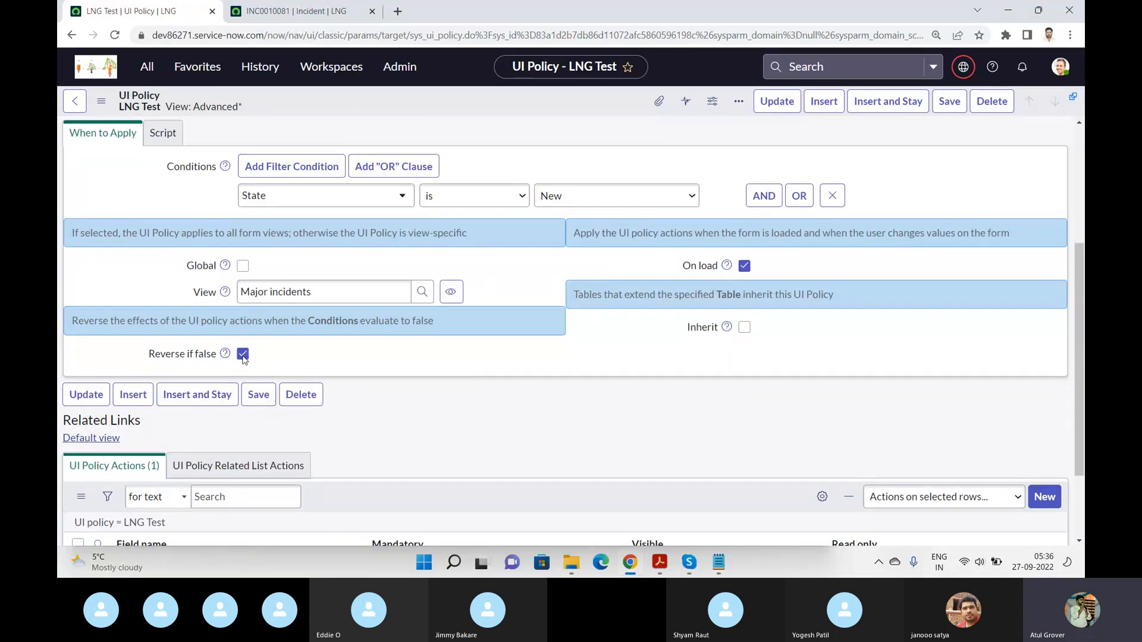
pyautogui.click(308, 17)
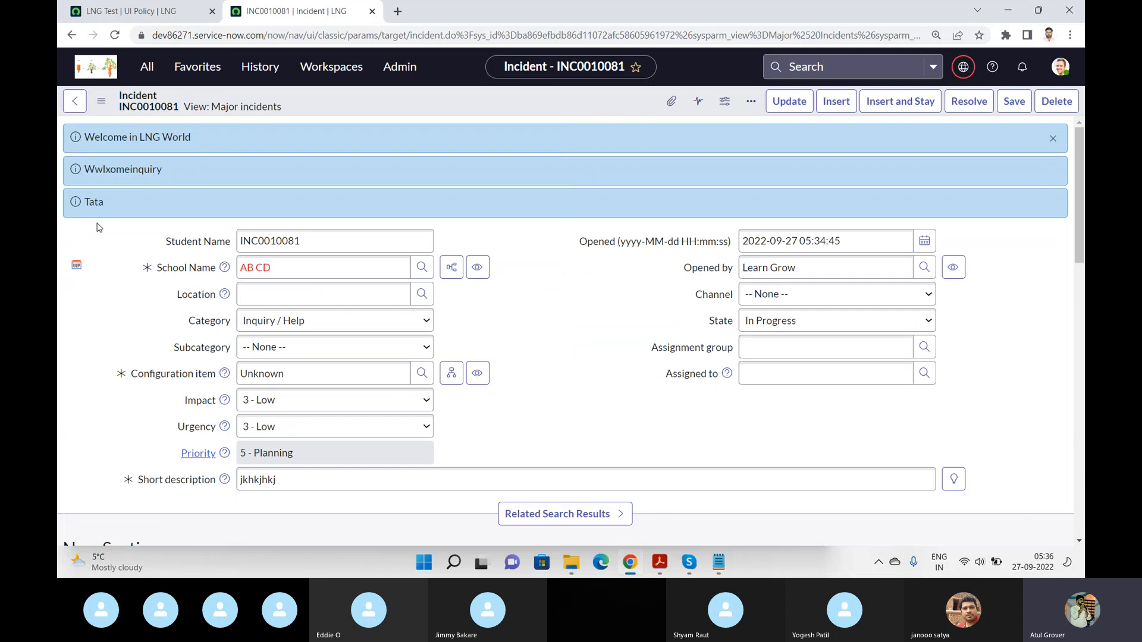
# Step: Switch the reloaded incident's State to New and back to In Progress, checking the "Tata" and "Thanks" messages and the LNG field
pyautogui.click(748, 321)
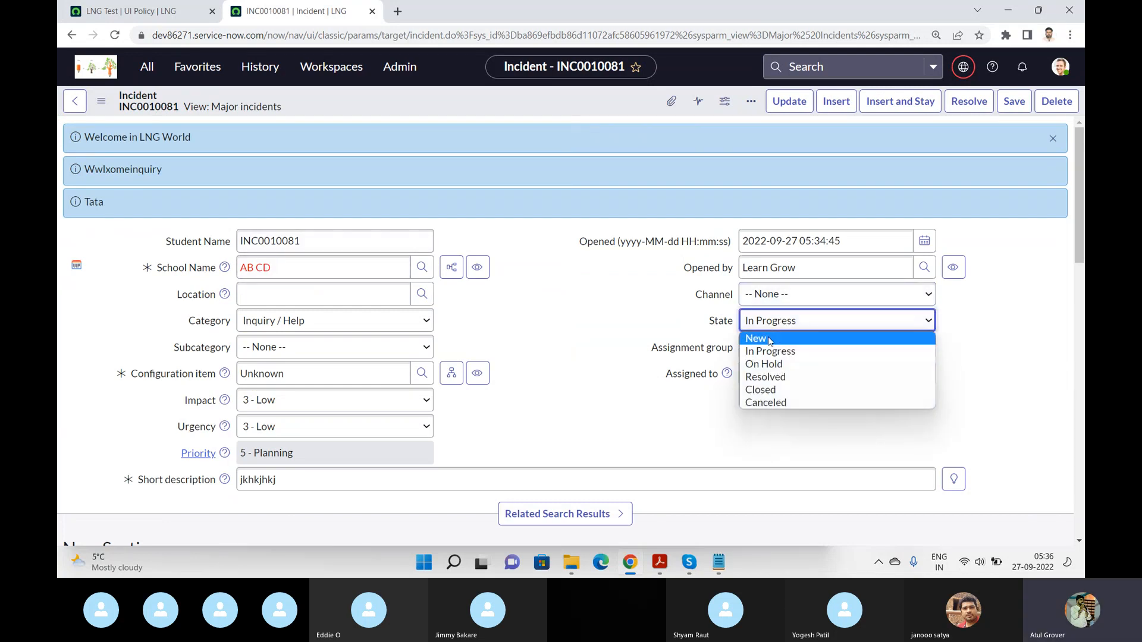
pyautogui.click(771, 340)
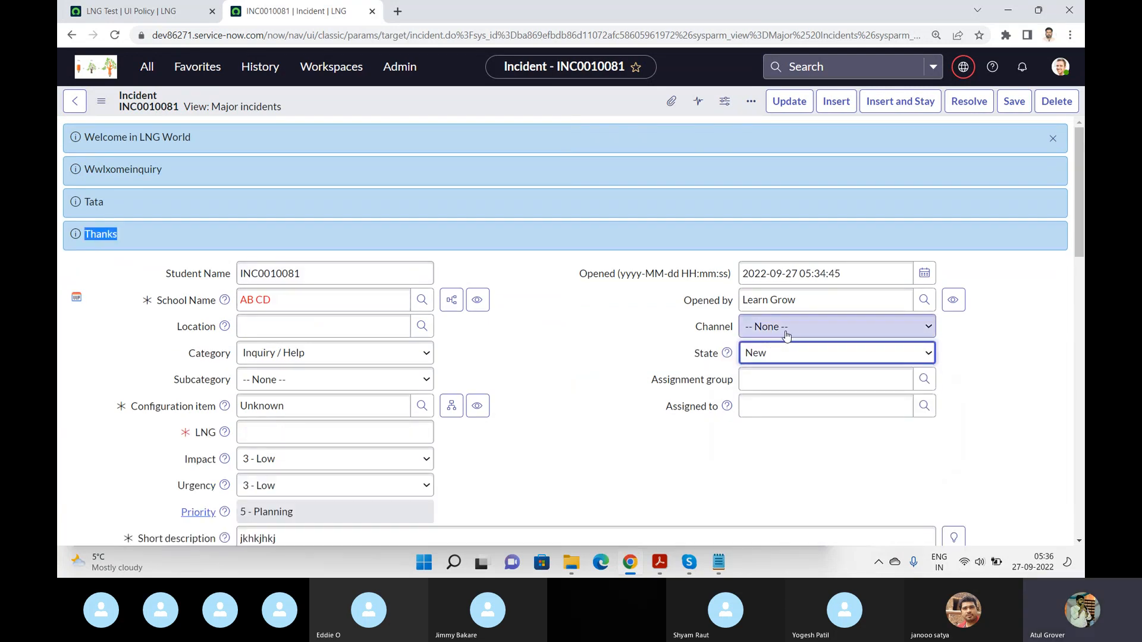
pyautogui.click(782, 355)
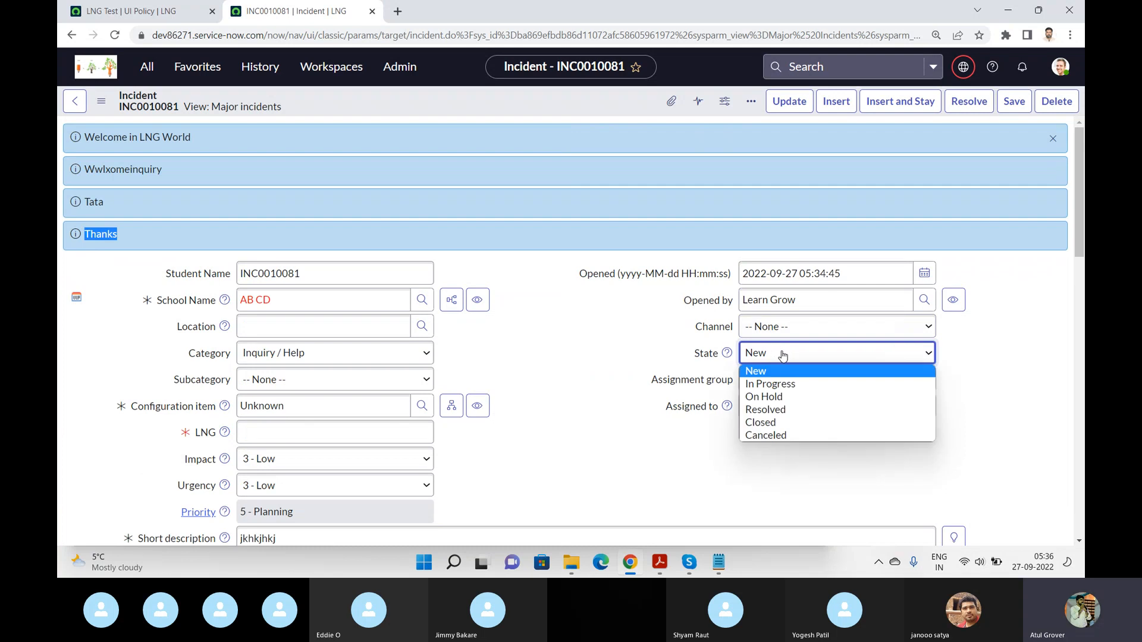
pyautogui.click(775, 384)
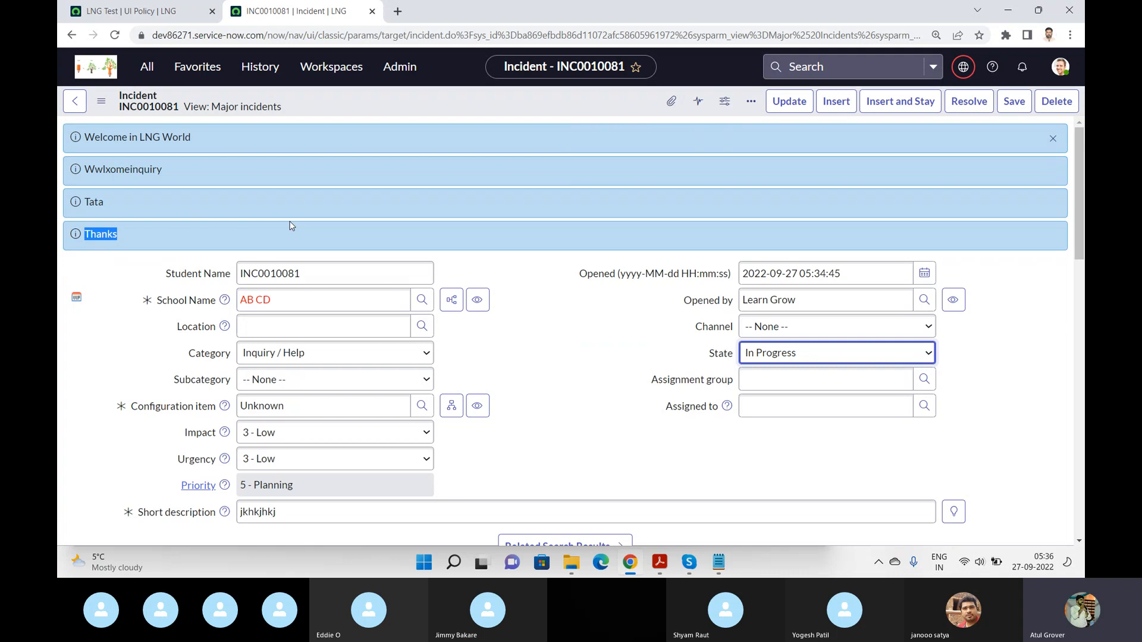
pyautogui.click(104, 202)
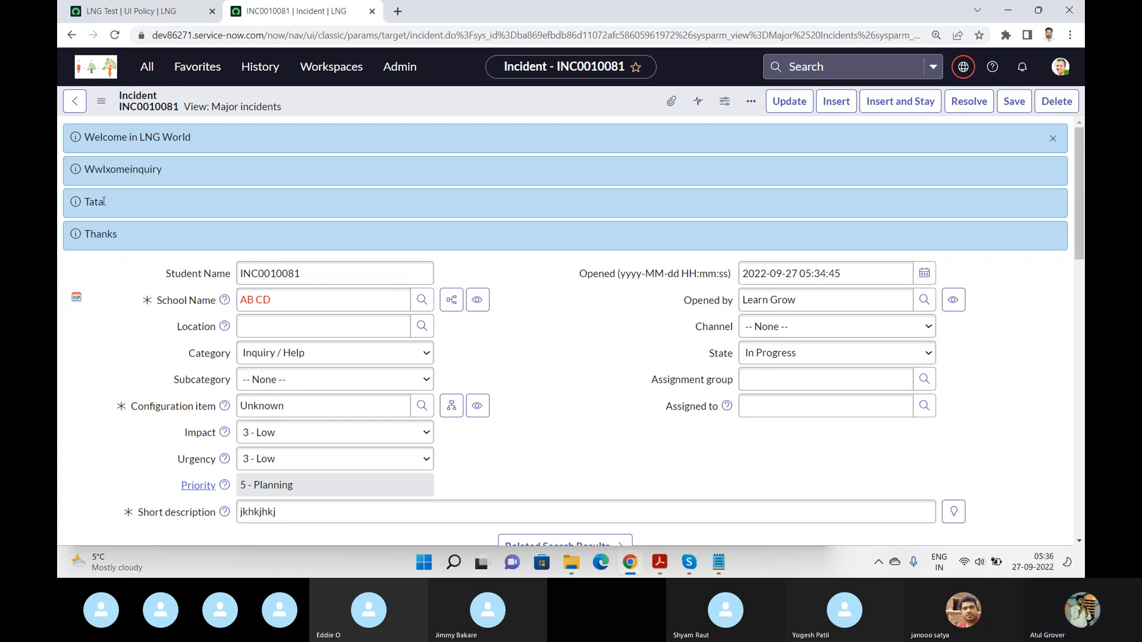
# Step: Open the LNG Test policy's script settings to review the Execute if true and Execute if false code
pyautogui.click(146, 9)
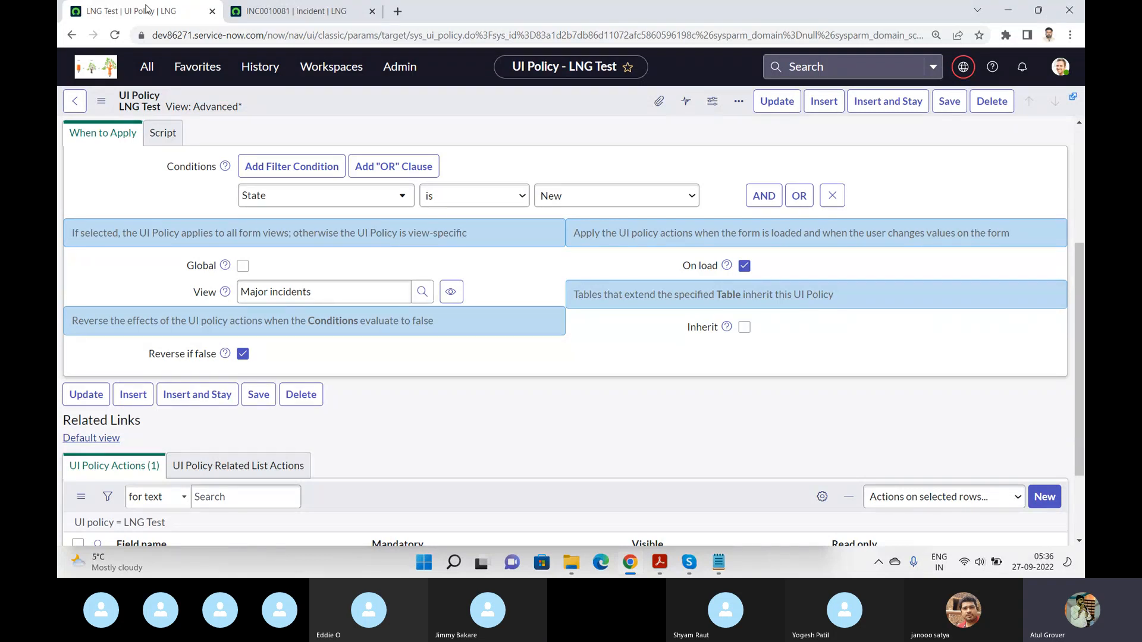
pyautogui.click(172, 142)
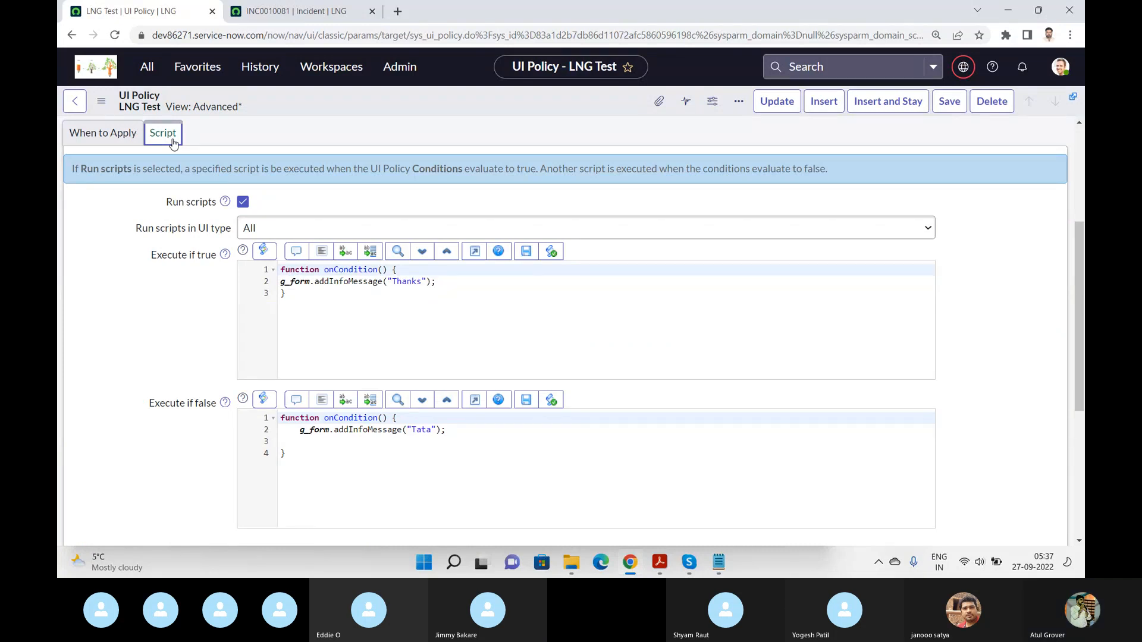
# Step: Switch to the Skype call and mute the participant shown with the plain black tile
pyautogui.hotkey('alt', 'Tab')
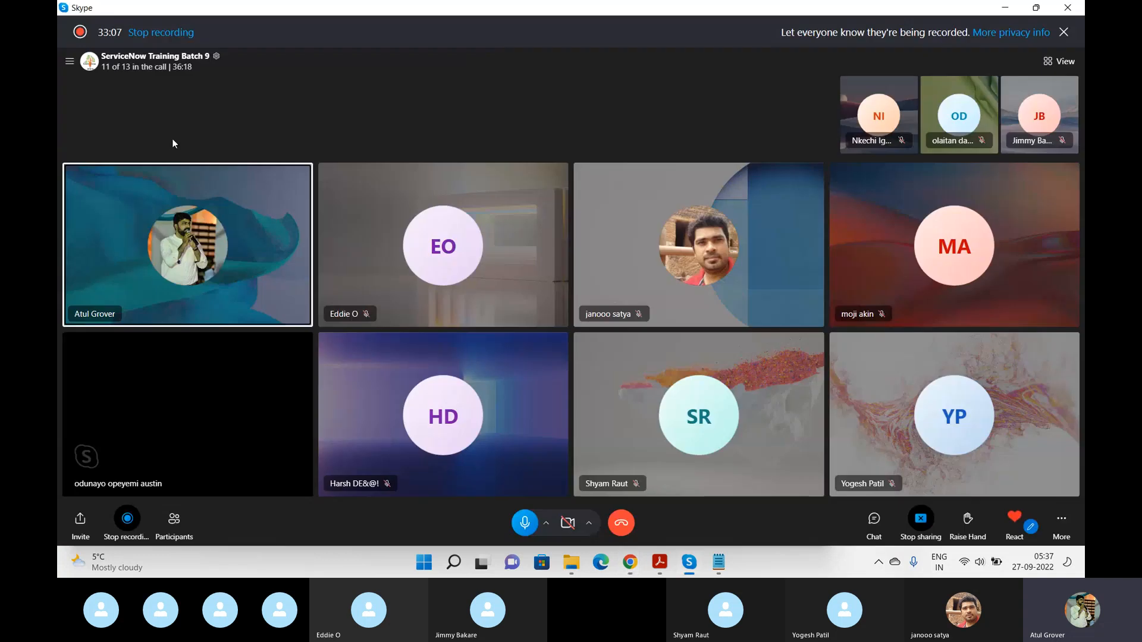
pyautogui.rightClick(251, 400)
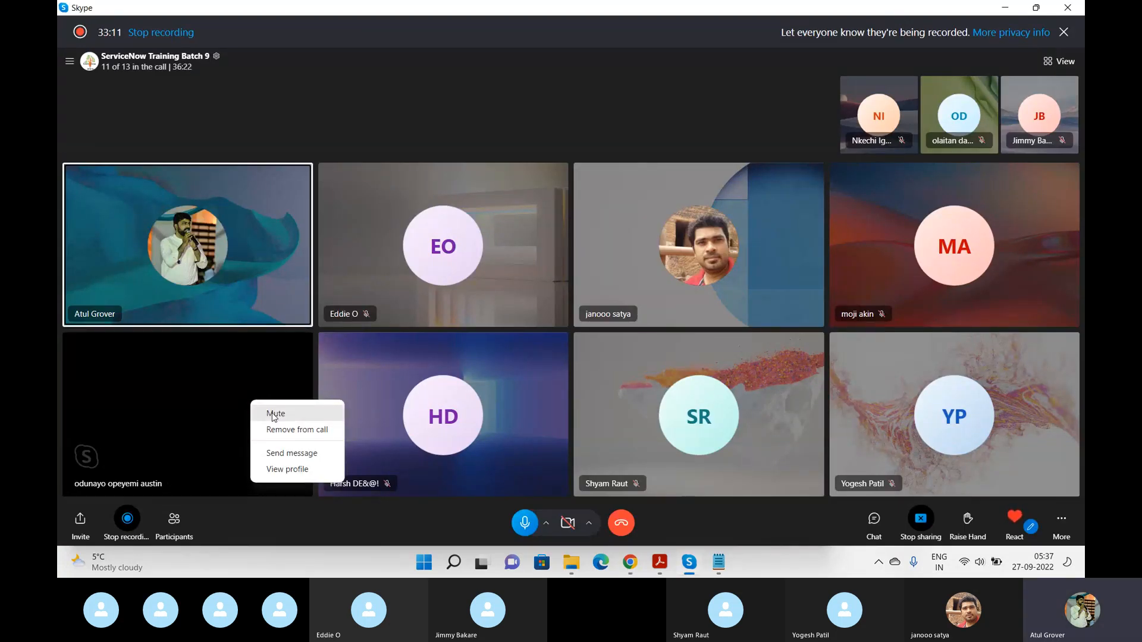
pyautogui.click(274, 415)
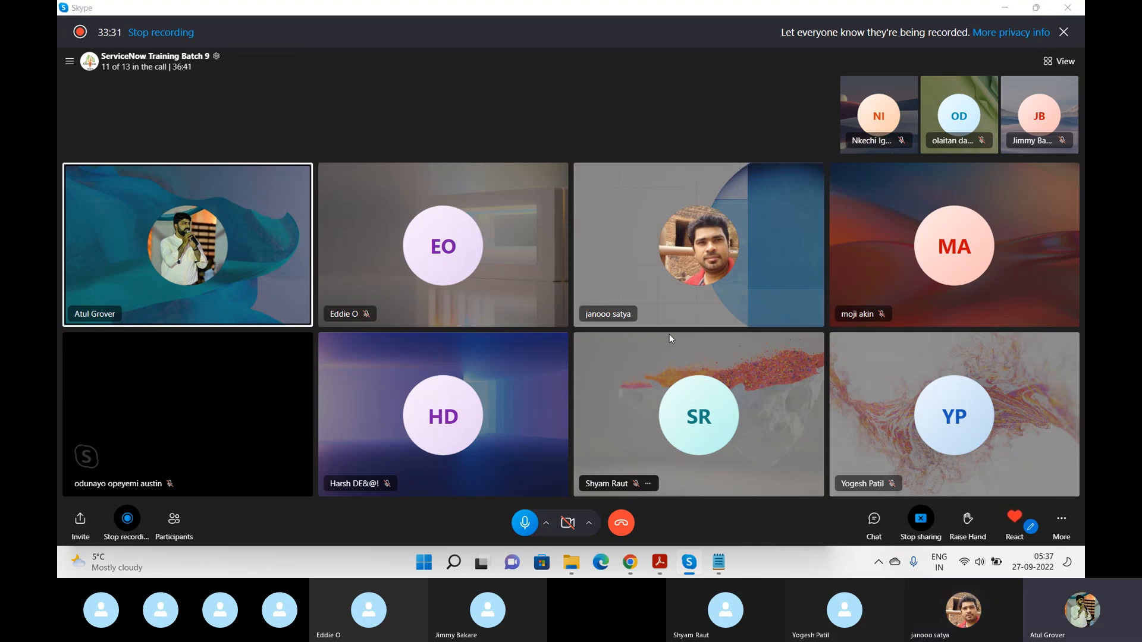
# Step: Return to the LNG Test policy in the browser and show its When to Apply settings
pyautogui.hotkey('alt', 'Tab')
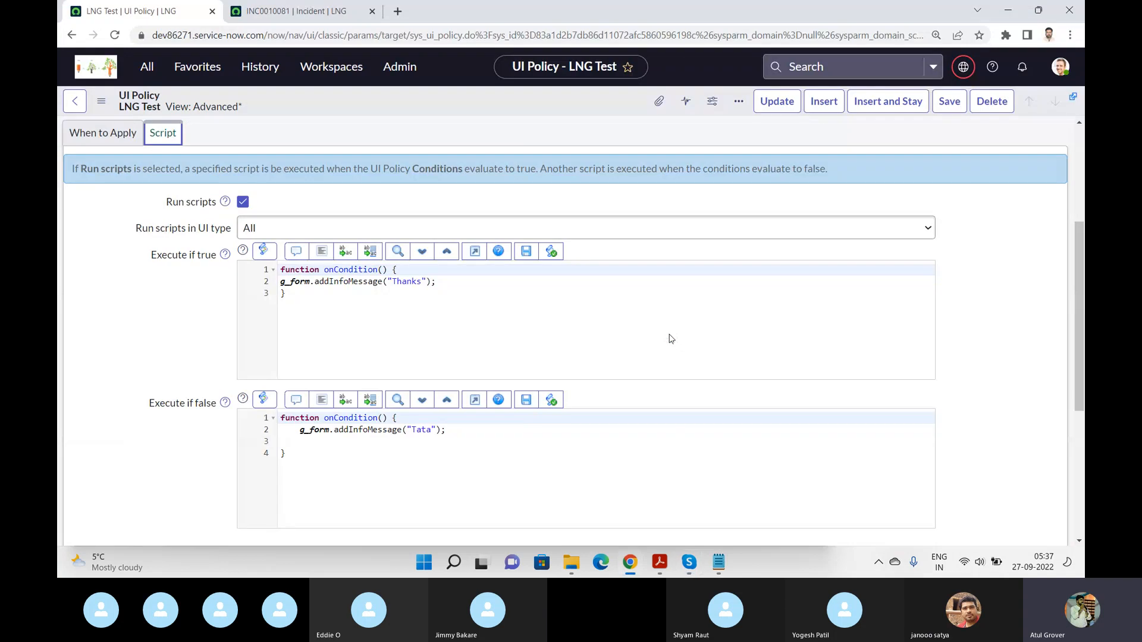
pyautogui.click(107, 138)
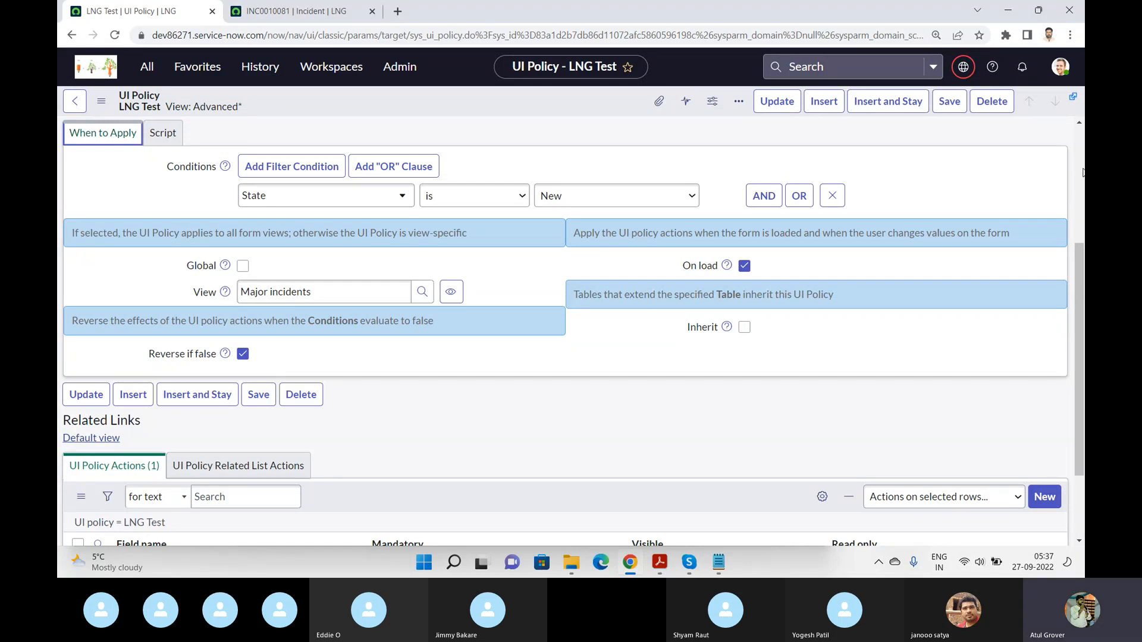
# Step: Switch to the Mastering ServiceNow Scripting PDF and check the sections listed under Chapter 3: Introduction to Client-Side Scripting
pyautogui.scroll(3, 1081, 172)
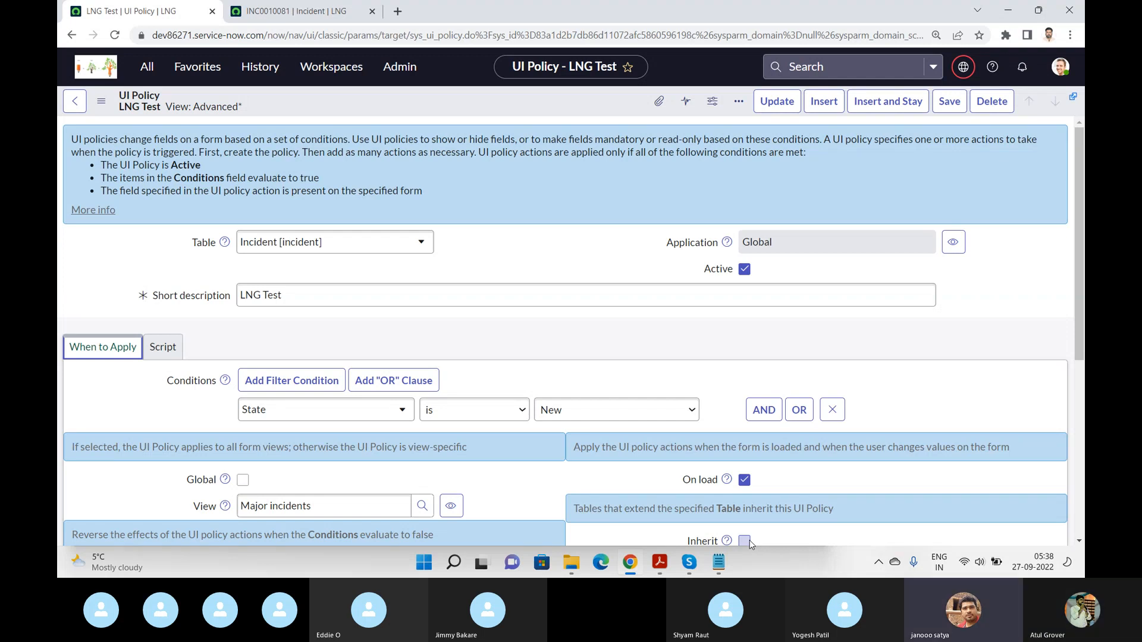
pyautogui.hotkey('alt', 'Tab')
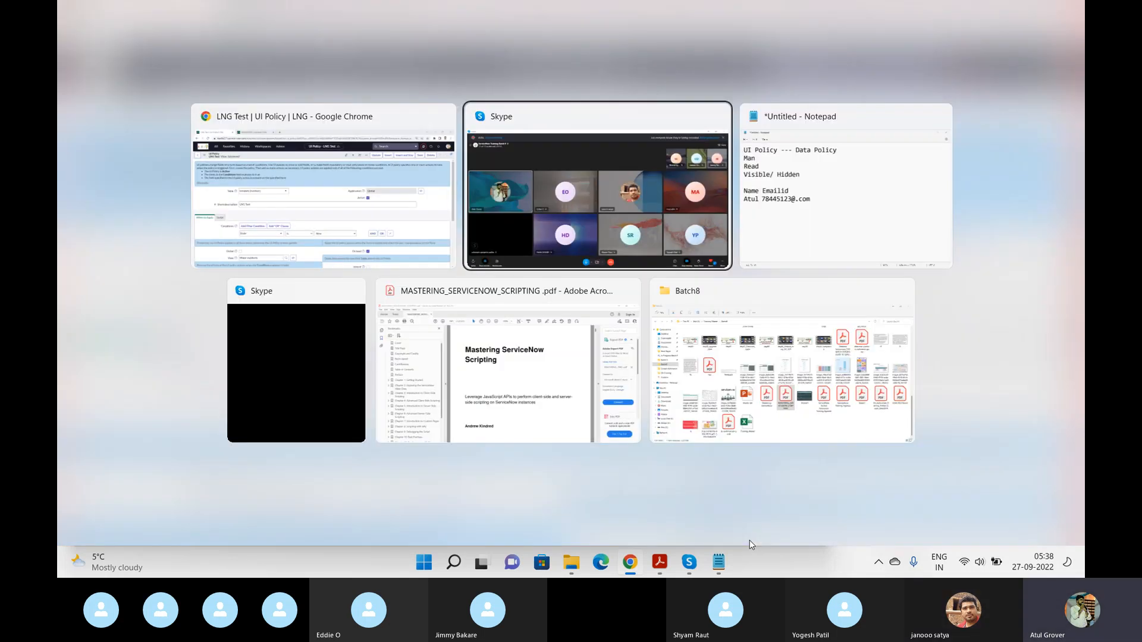
pyautogui.hotkey('alt', 'Tab')
pyautogui.hotkey('alt', 'Tab')
pyautogui.hotkey('alt', 'Tab')
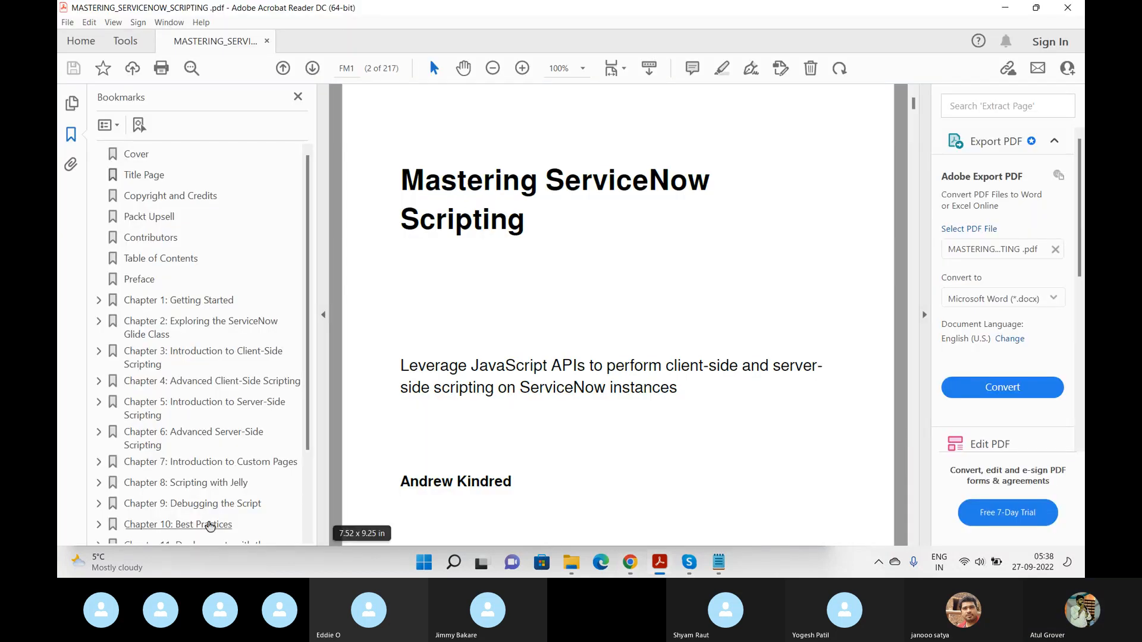
pyautogui.click(100, 353)
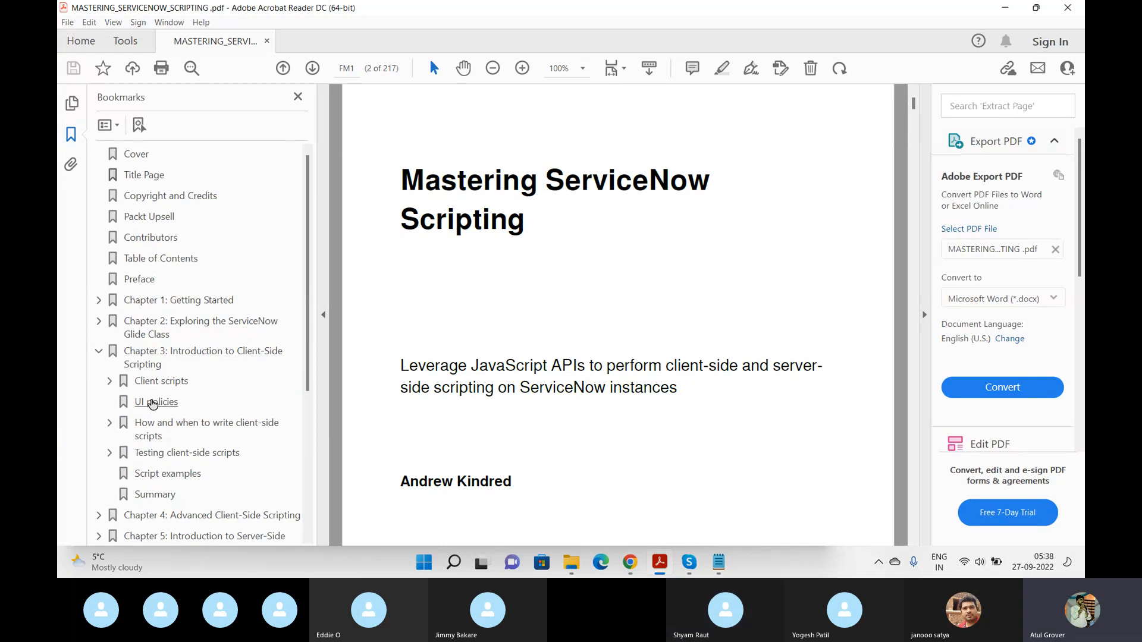
pyautogui.click(100, 353)
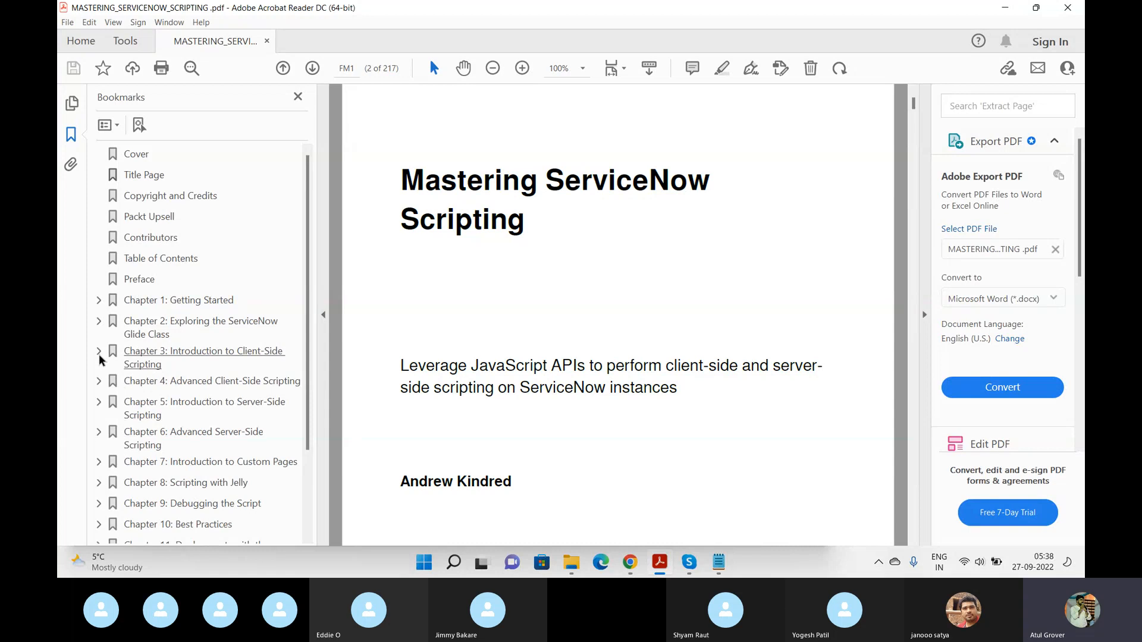
pyautogui.hotkey('alt', 'Tab')
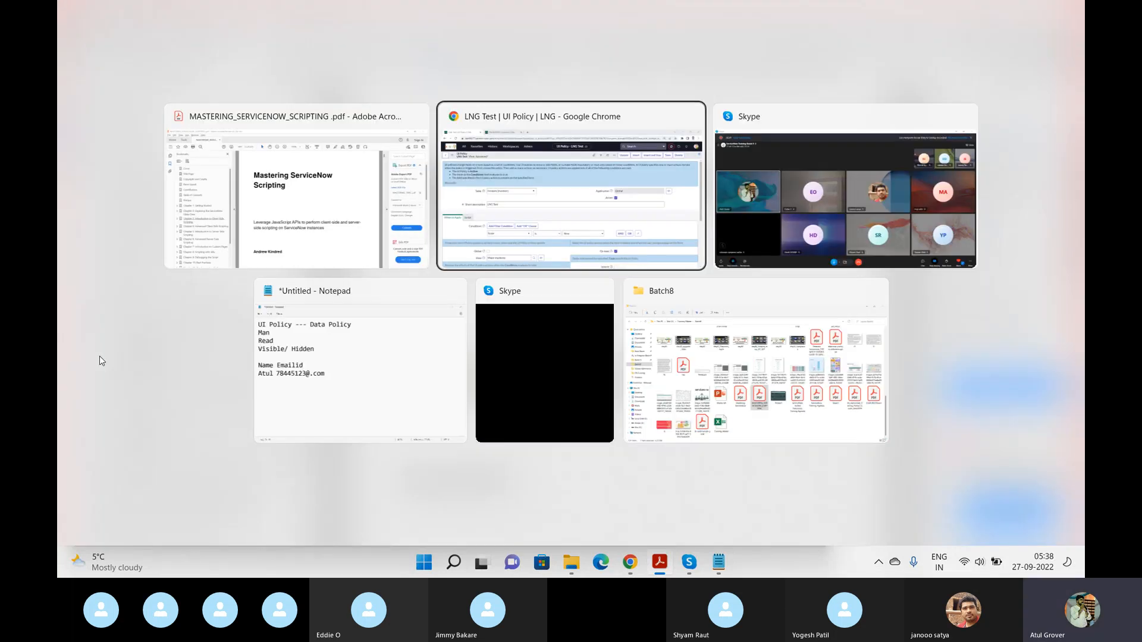
pyautogui.hotkey('alt', 'shift', 'Tab')
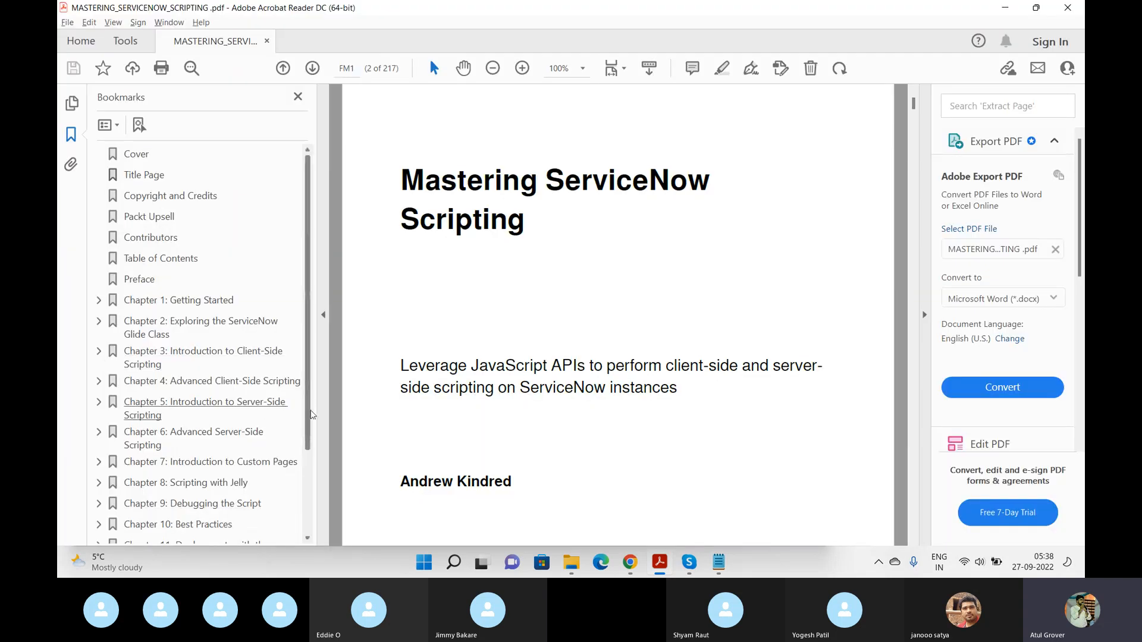
# Step: Return to the browser, bring up the open incident record, and raise the system volume
pyautogui.hotkey('alt', 'Tab')
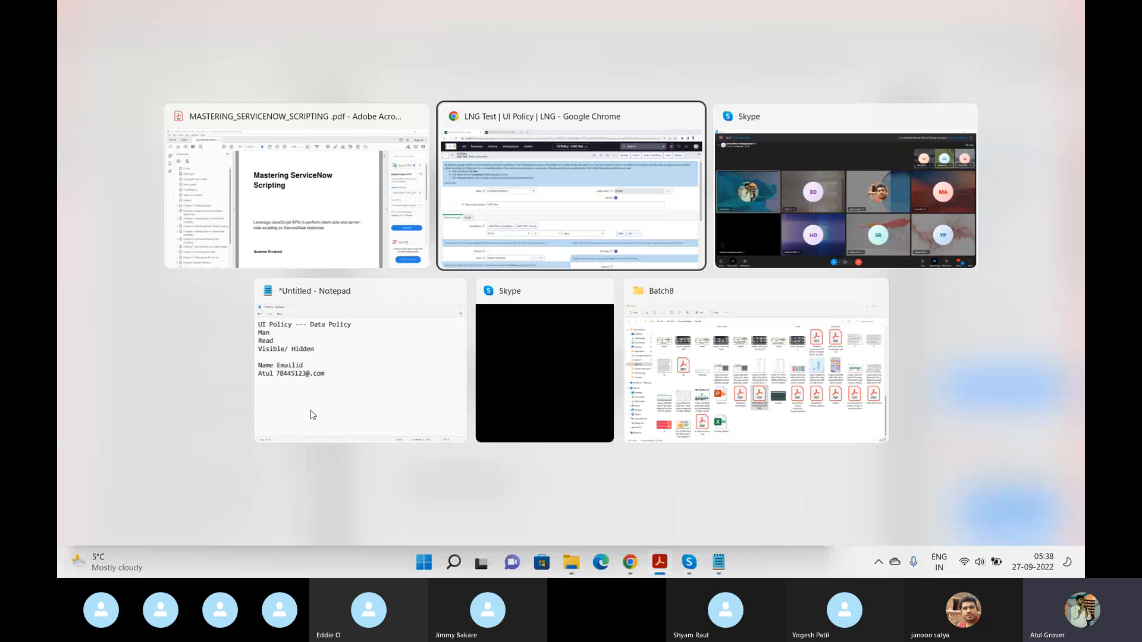
pyautogui.press('Tab')
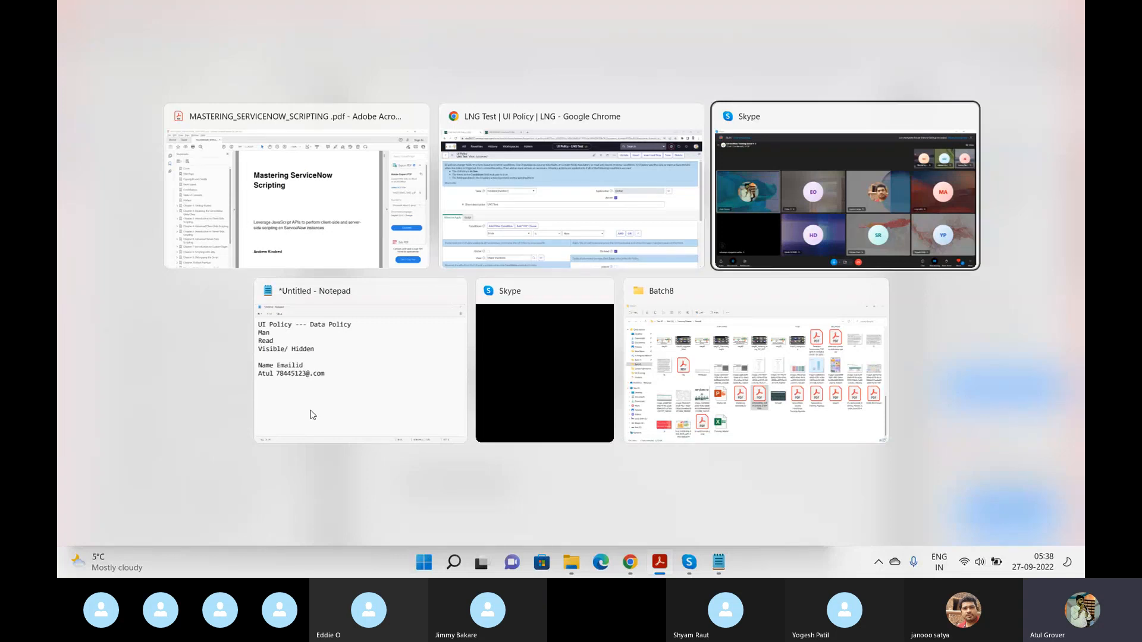
pyautogui.hotkey('shift', 'Tab')
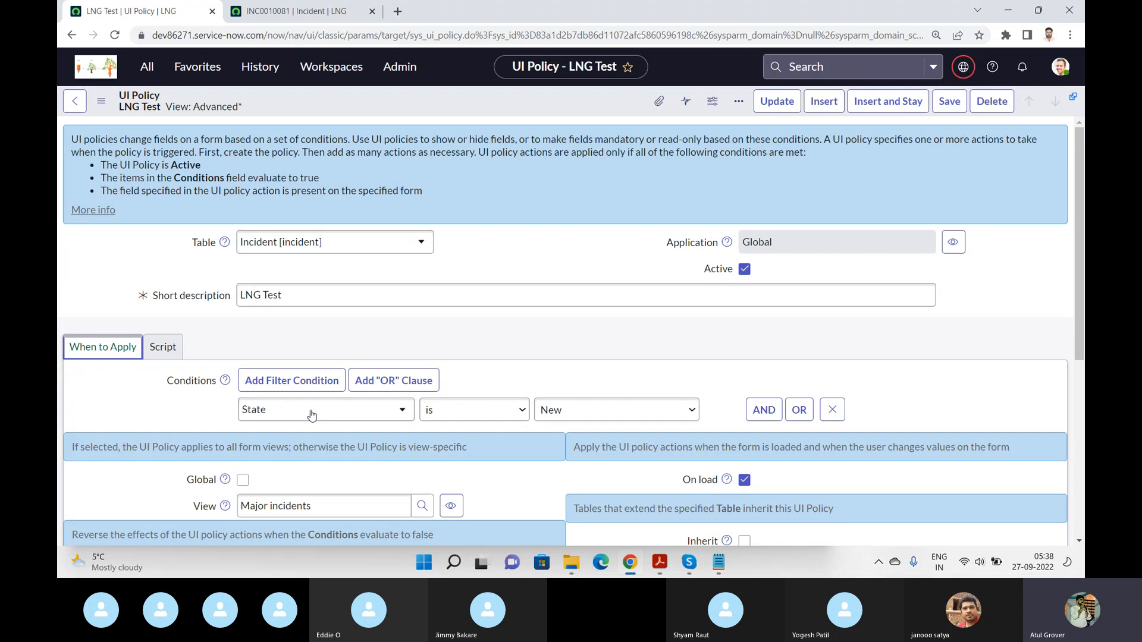
pyautogui.click(298, 13)
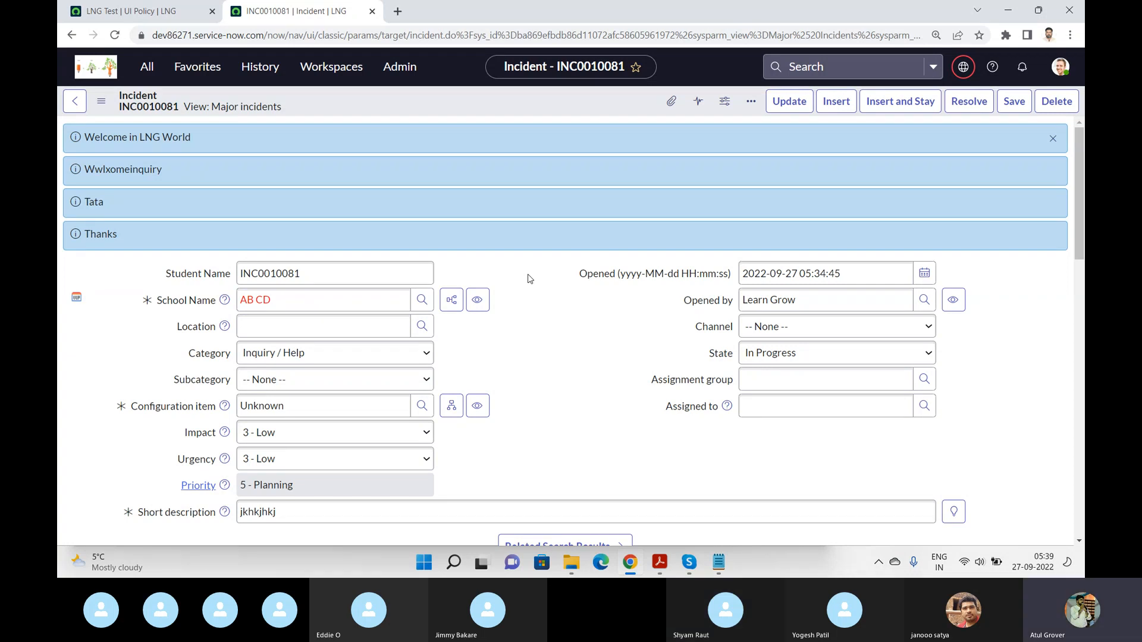
pyautogui.press('XF86AudioRaiseVolume')
pyautogui.press('XF86AudioRaiseVolume')
pyautogui.press('XF86AudioRaiseVolume')
pyautogui.press('XF86AudioRaiseVolume')
# Step: Expand the incident's Related Search Results and set Short description to "Test" to run the related search
pyautogui.scroll(-1, 535, 354)
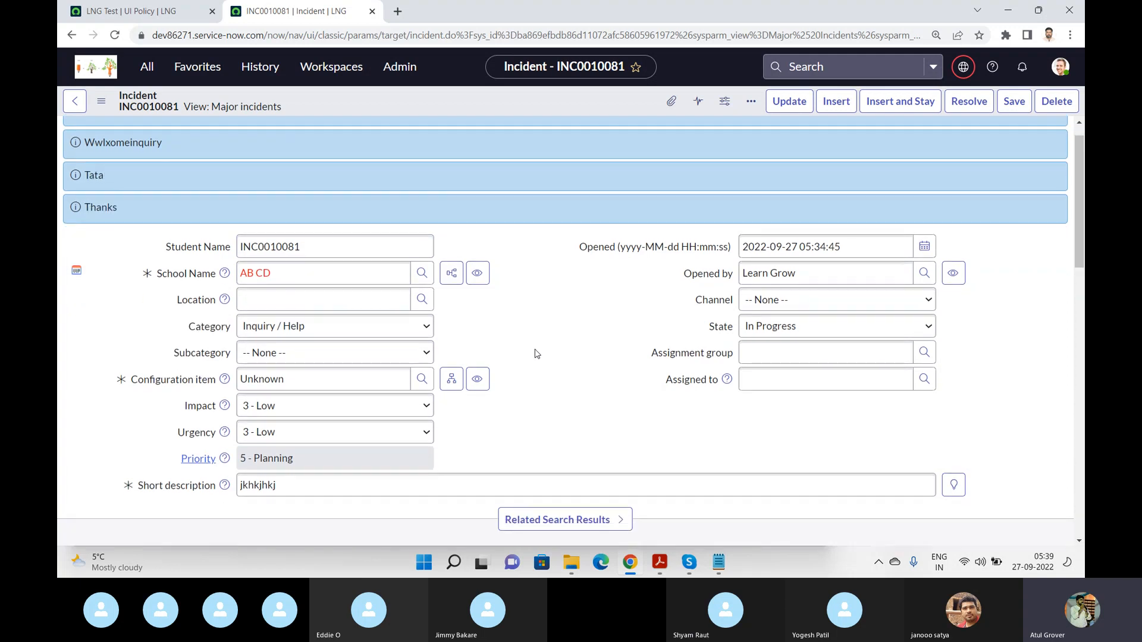
pyautogui.scroll(-3, 536, 354)
pyautogui.click(575, 335)
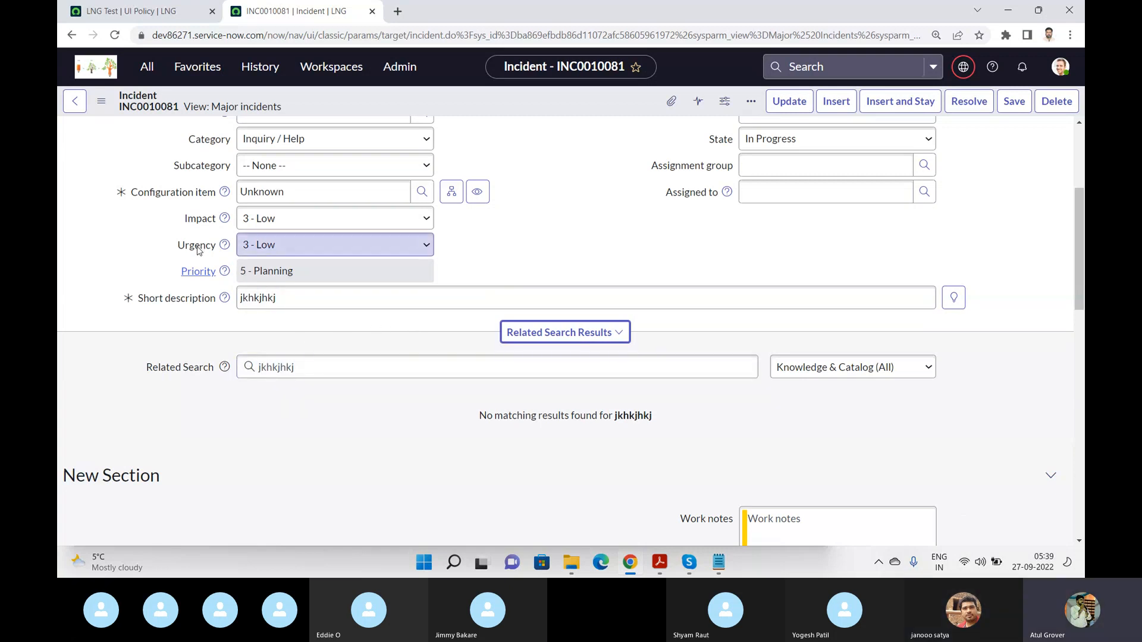
pyautogui.doubleClick(312, 298)
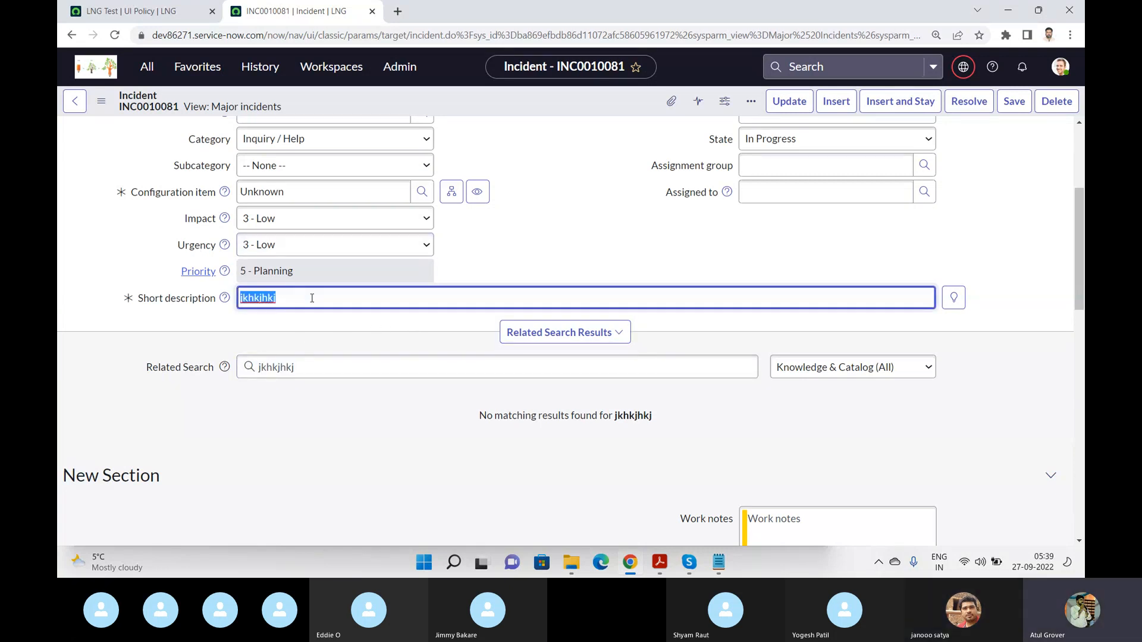
pyautogui.write('Test')
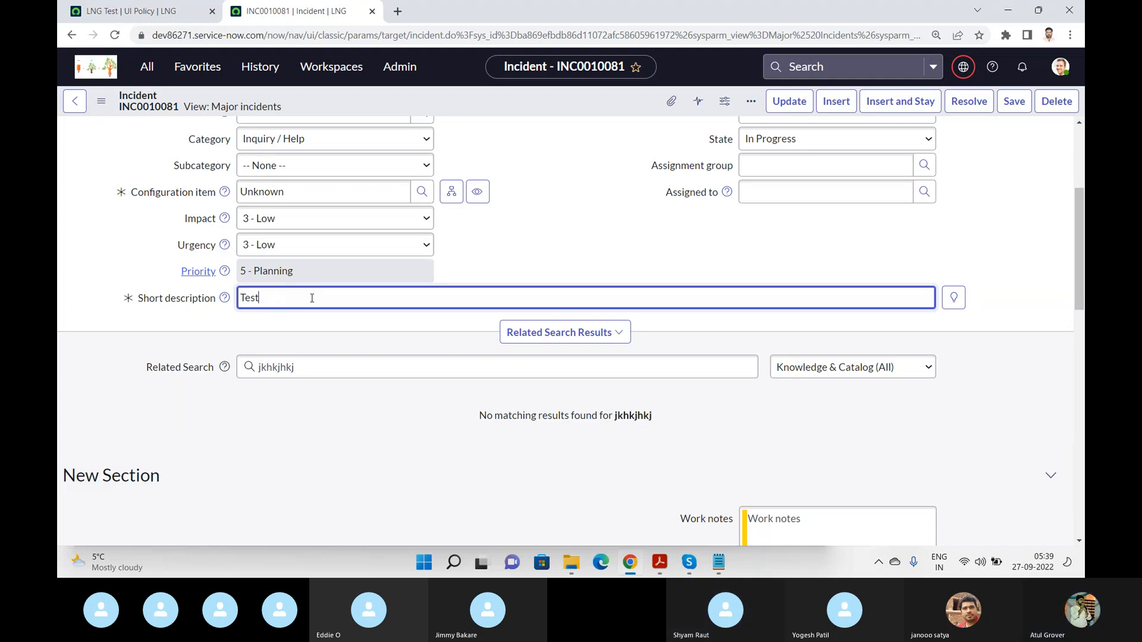
pyautogui.press('Tab')
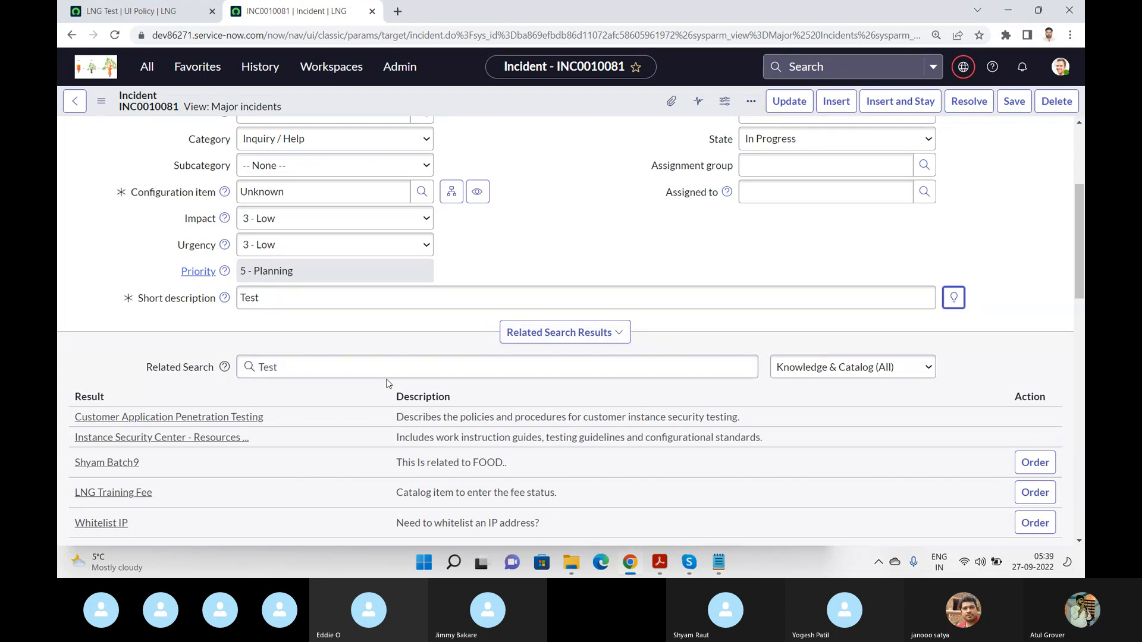
pyautogui.click(308, 297)
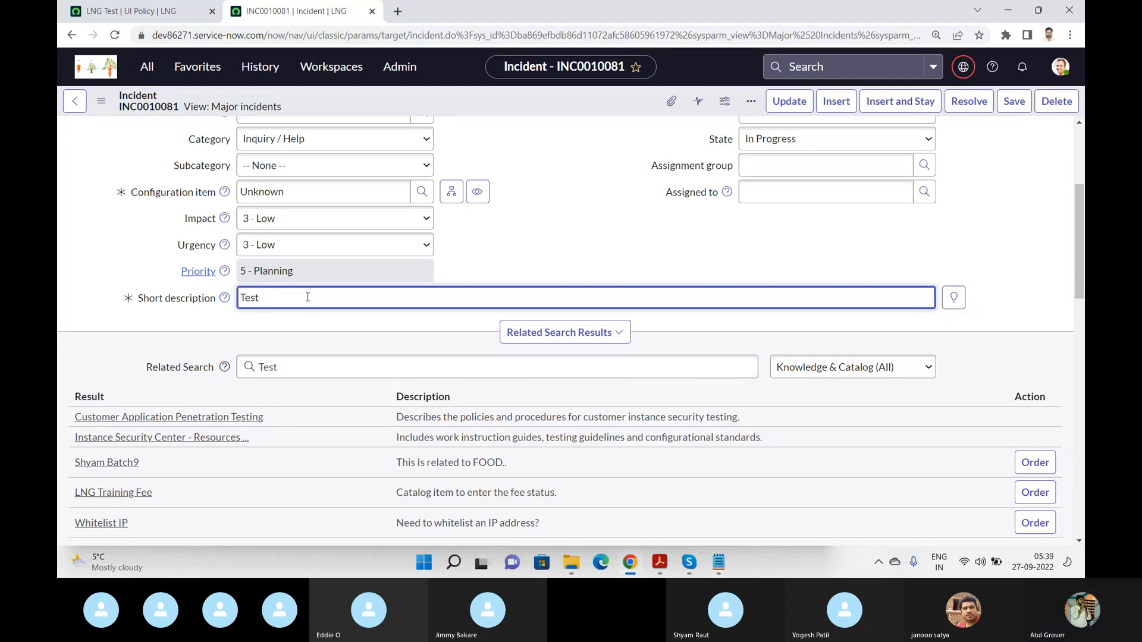
# Step: Switch to the Skype call, view the options for the highlighted participant in the small tiles, and return to the incident
pyautogui.hotkey('alt', 'Tab')
pyautogui.hotkey('alt', 'Tab')
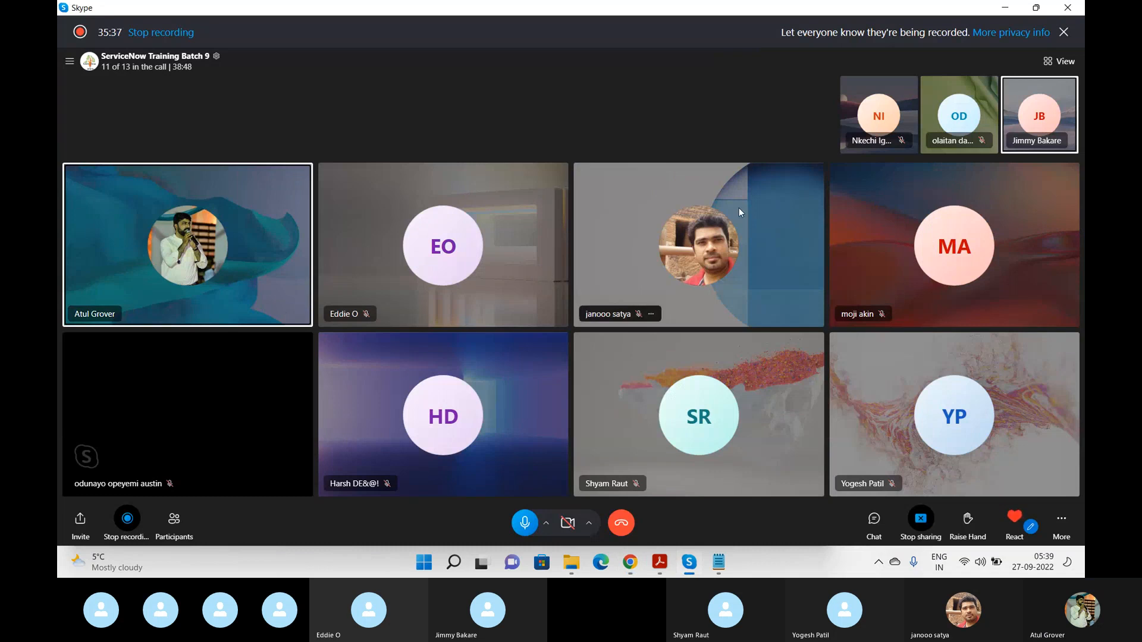
pyautogui.rightClick(1027, 115)
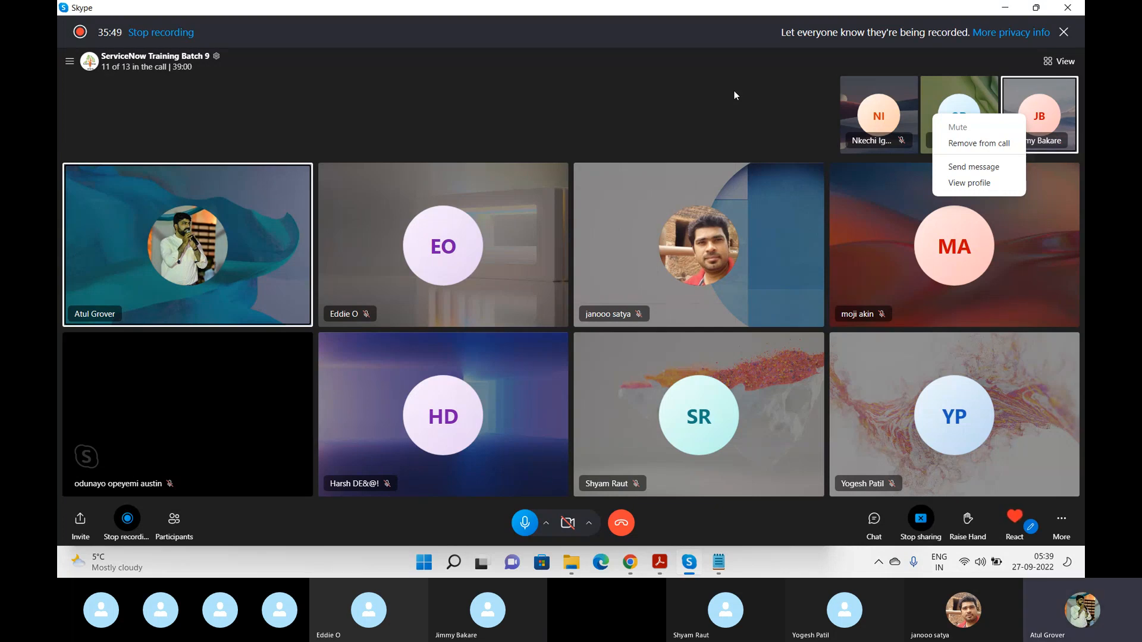
pyautogui.press('Escape')
pyautogui.press('alt')
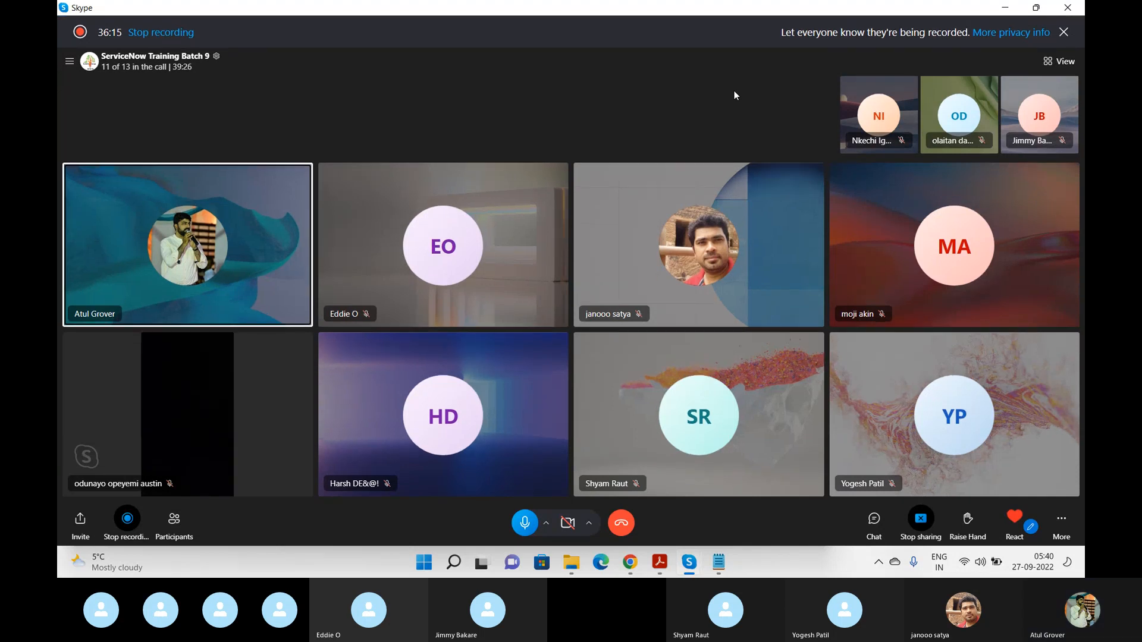
pyautogui.hotkey('alt', 'Tab')
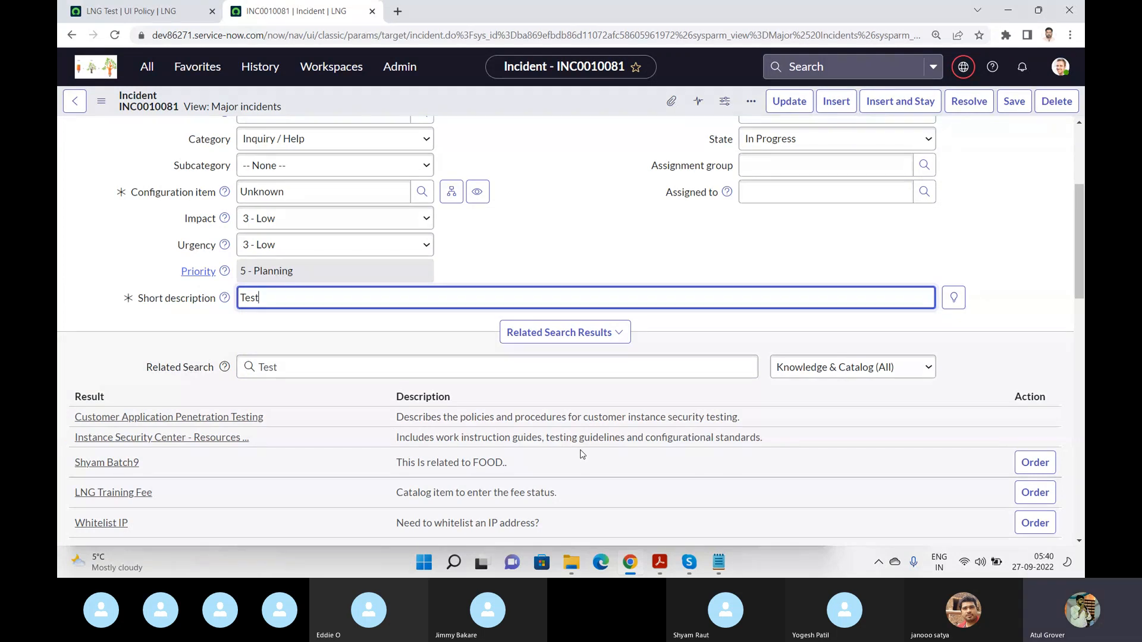
# Step: Dismiss the info messages on the incident and review the form from its main fields down to the Task SLAs list
pyautogui.click(1002, 175)
pyautogui.scroll(-6, 1002, 176)
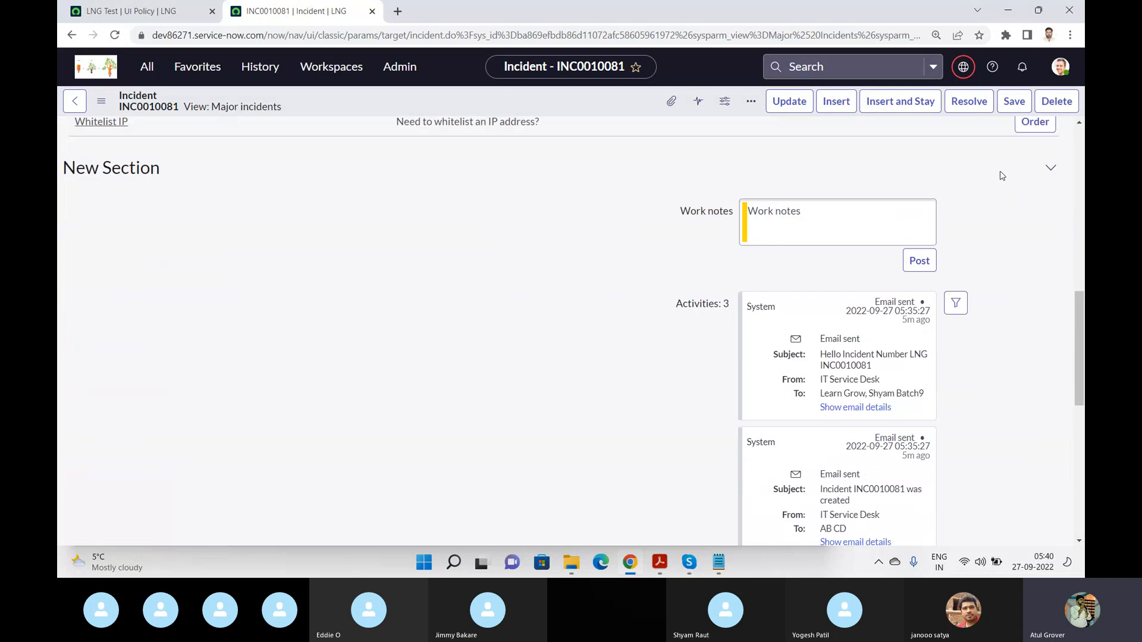
pyautogui.scroll(-6, 1002, 175)
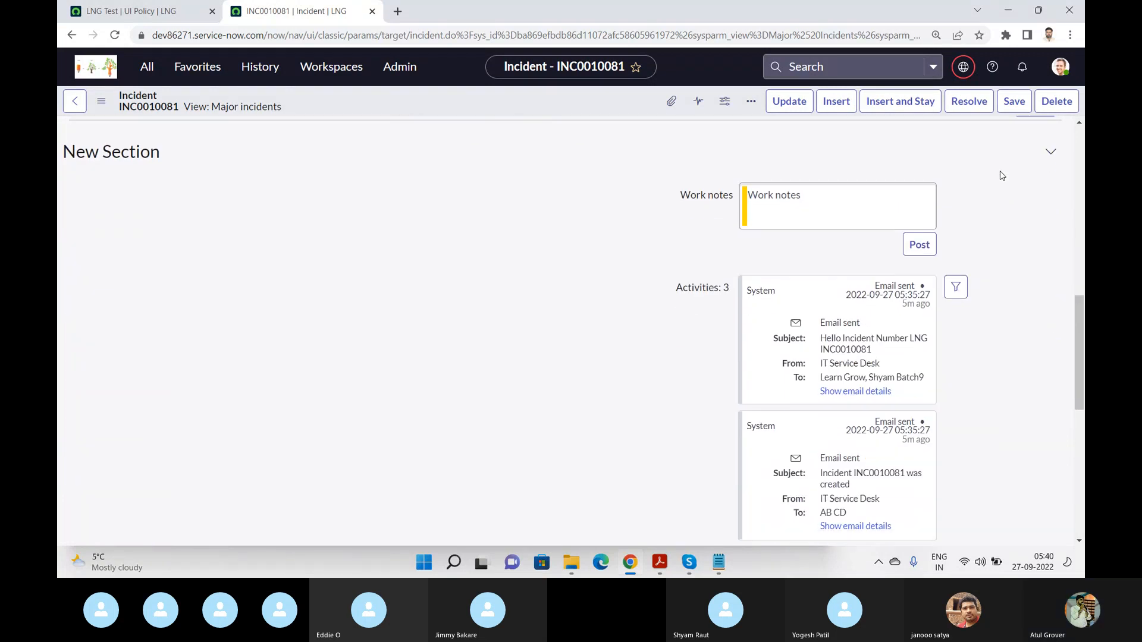
pyautogui.scroll(15, 1001, 176)
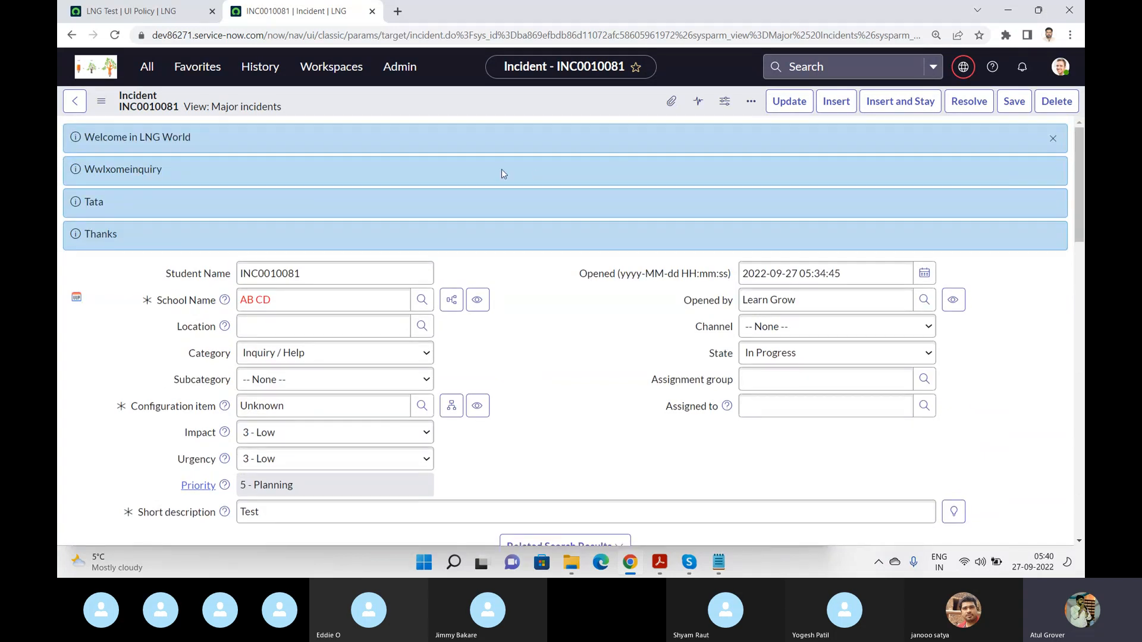
pyautogui.click(1053, 138)
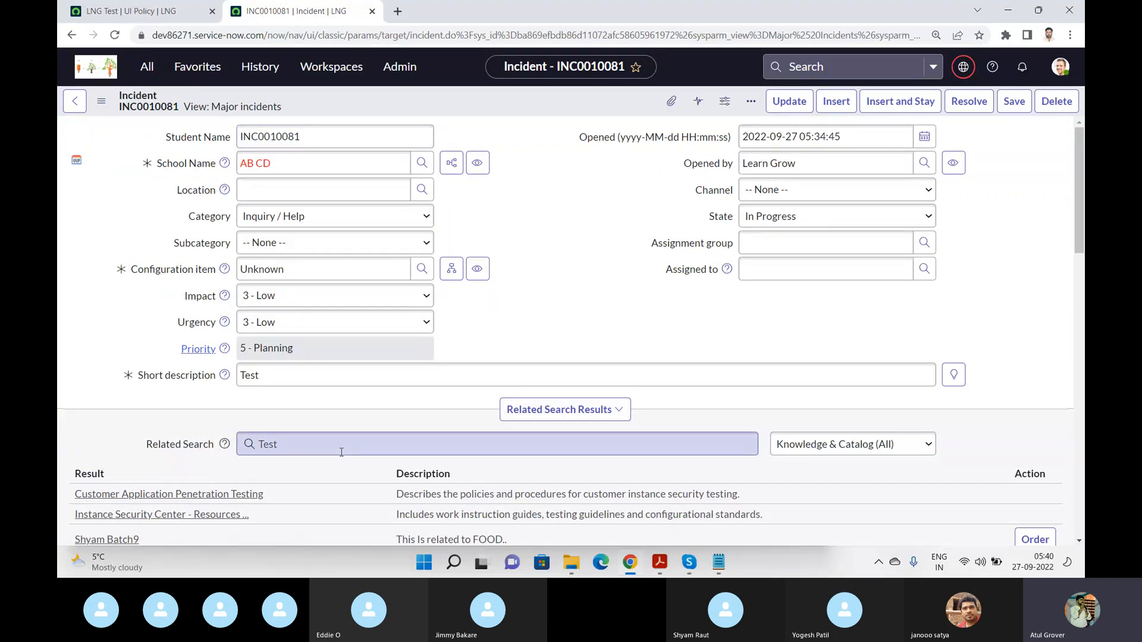
pyautogui.scroll(-8, 339, 454)
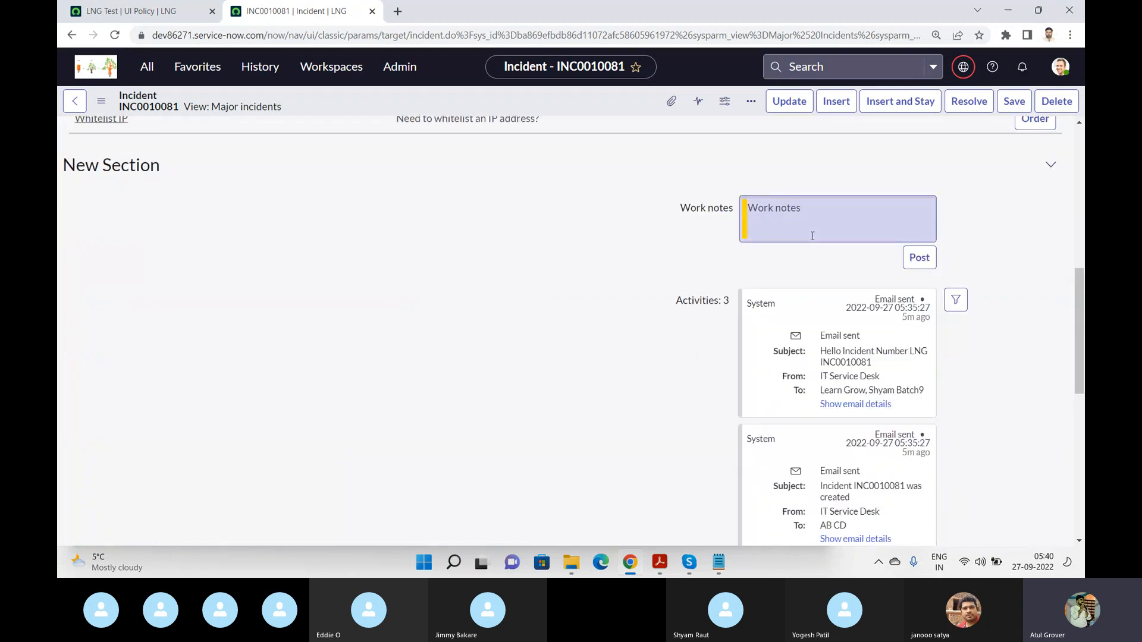
pyautogui.scroll(-1, 827, 335)
pyautogui.scroll(-8, 827, 335)
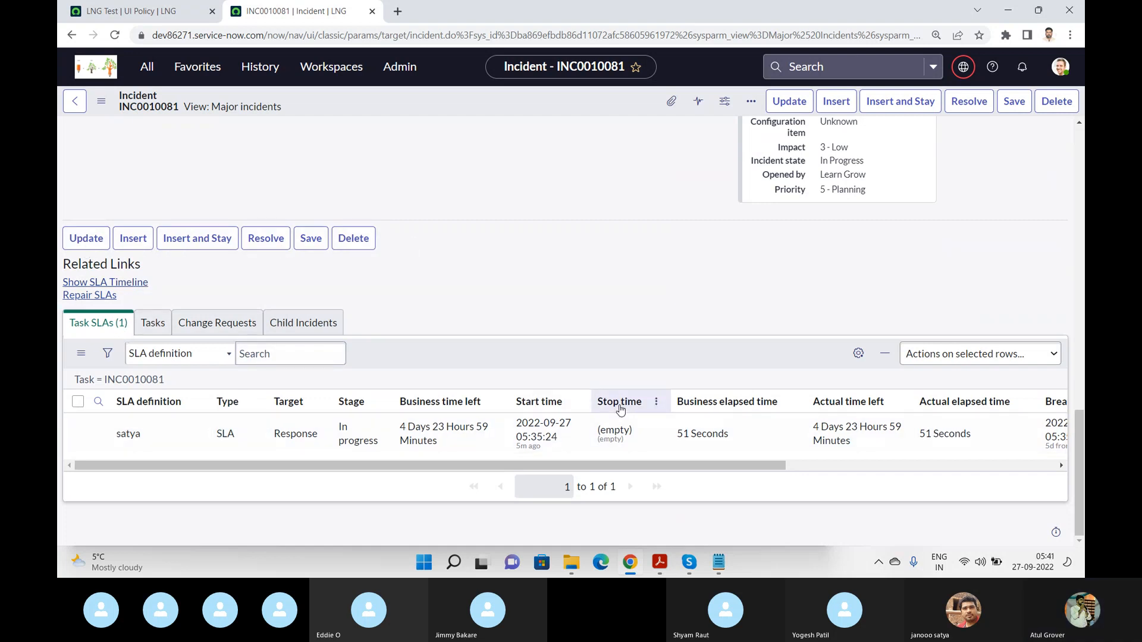
pyautogui.scroll(10, 620, 410)
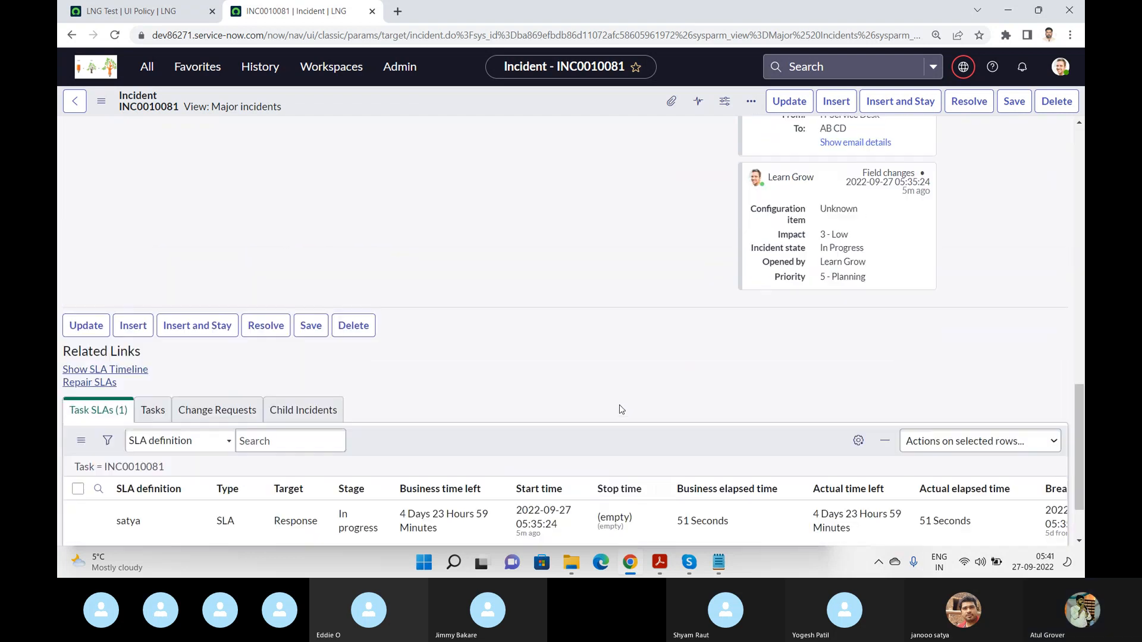
pyautogui.scroll(10, 619, 404)
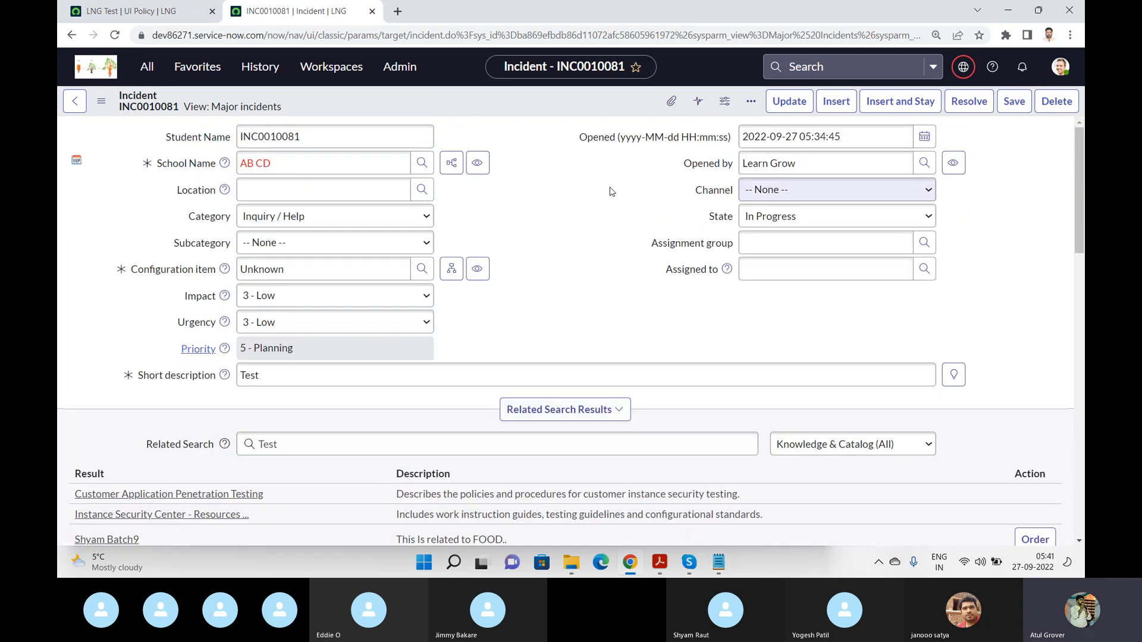
# Step: Show the incident form's additional actions, including the Configure options such as UI Policies and Client Scripts
pyautogui.rightClick(470, 107)
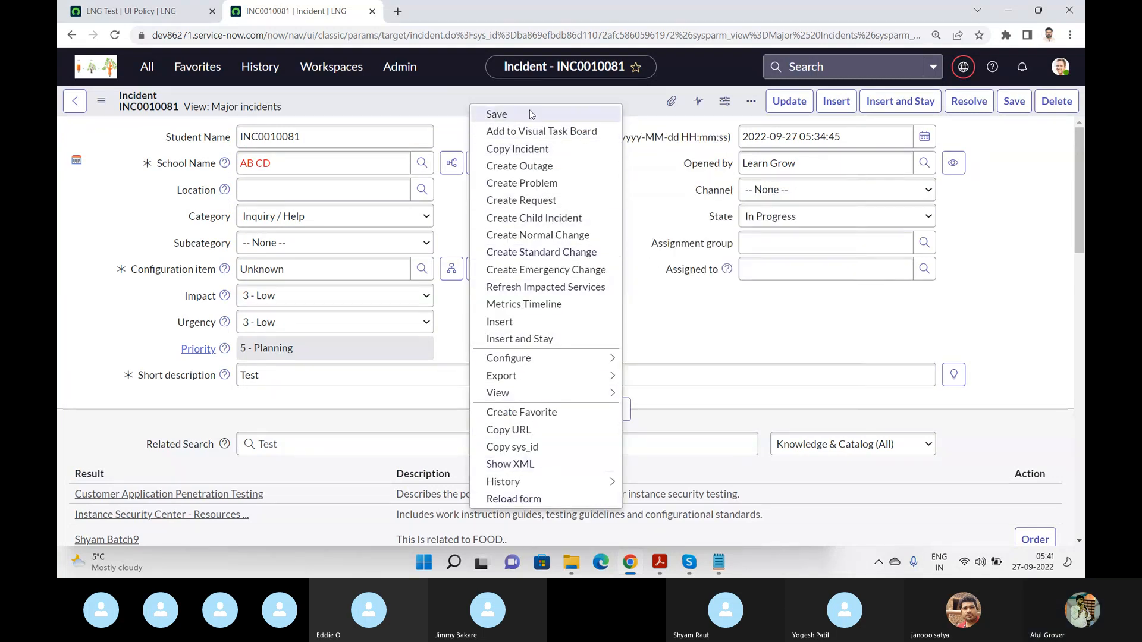
pyautogui.click(101, 106)
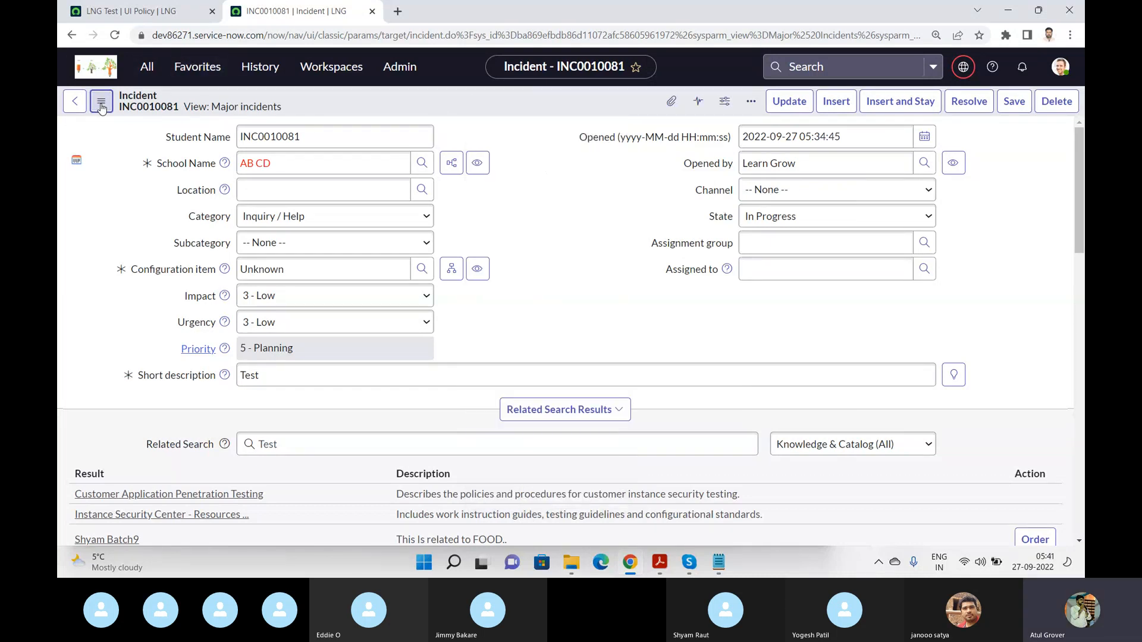
pyautogui.click(101, 105)
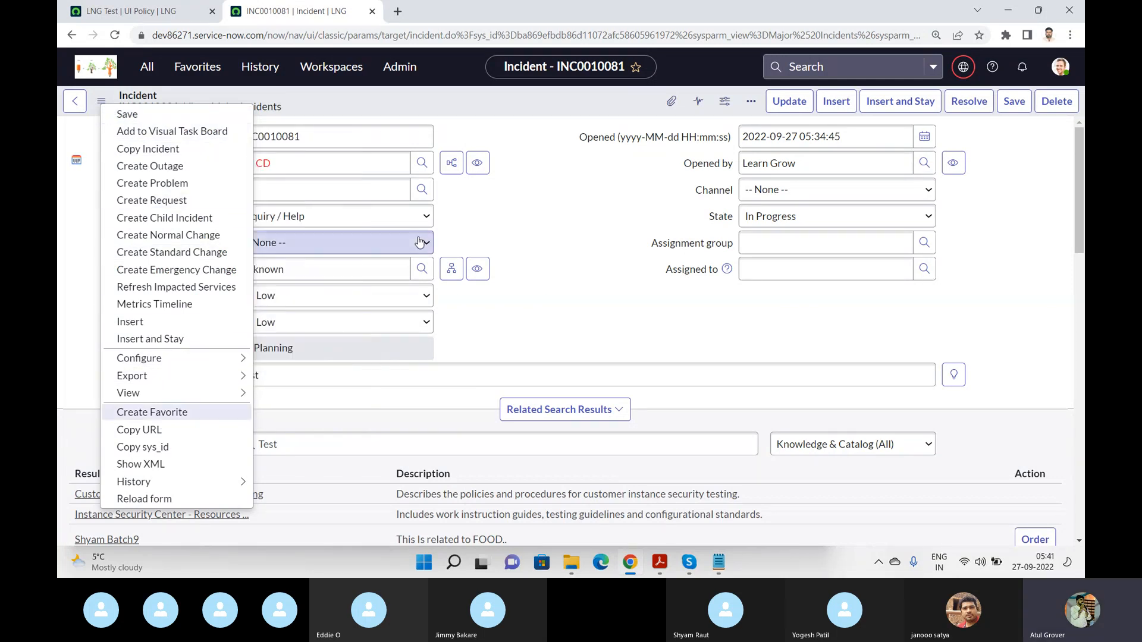
pyautogui.click(442, 107)
pyautogui.rightClick(445, 106)
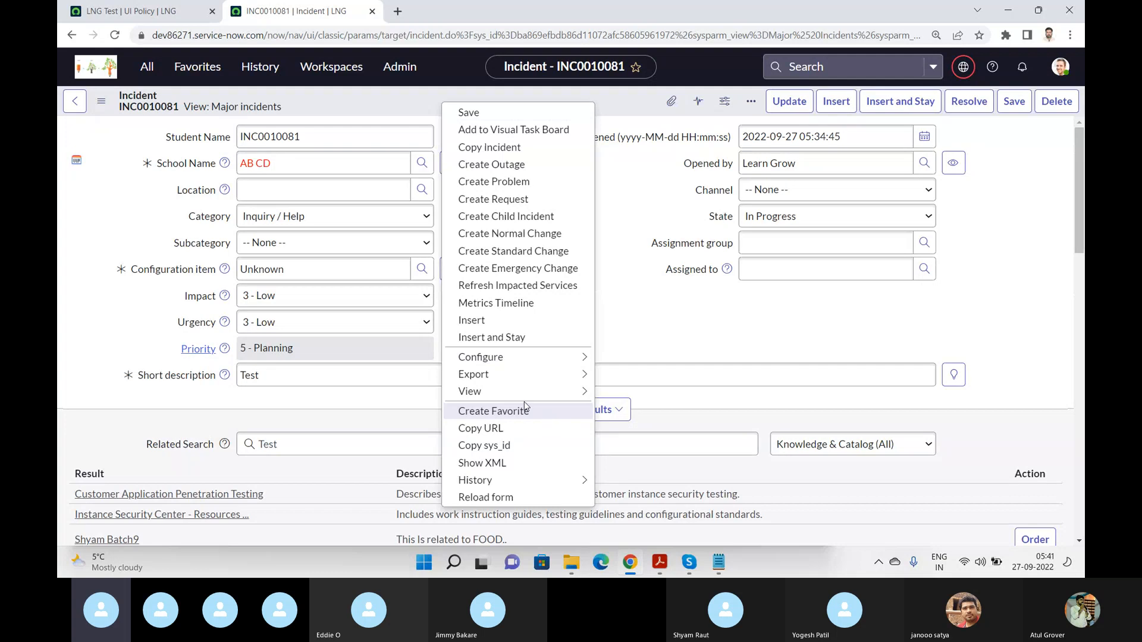
pyautogui.click(102, 103)
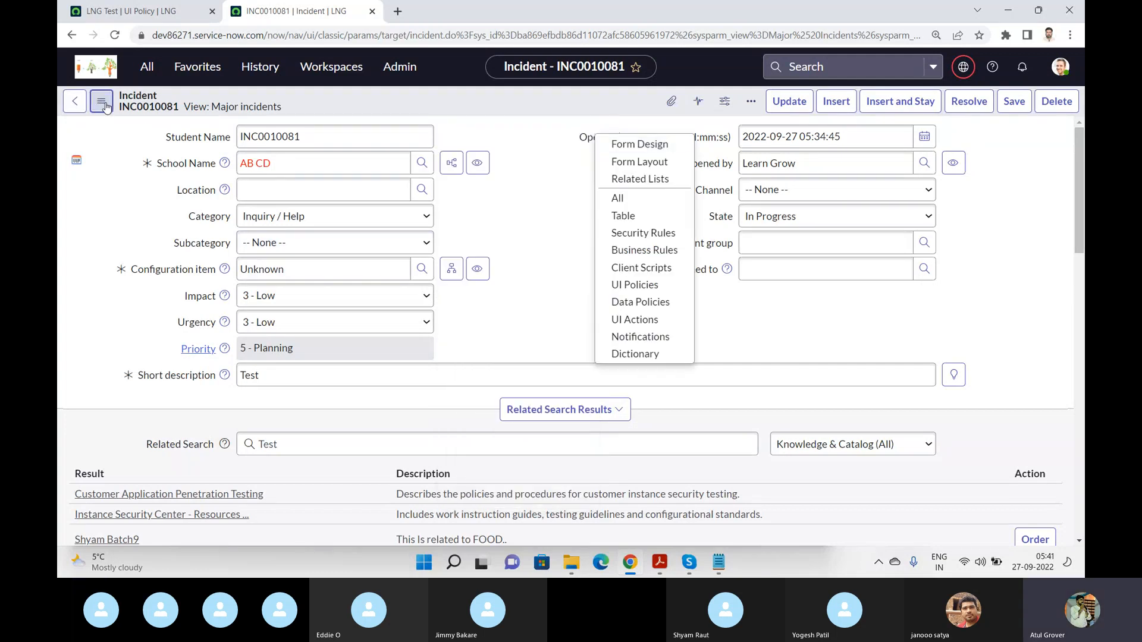
# Step: Examine the incident form's context menu actions, then its bottom buttons, related links and related lists
pyautogui.click(103, 105)
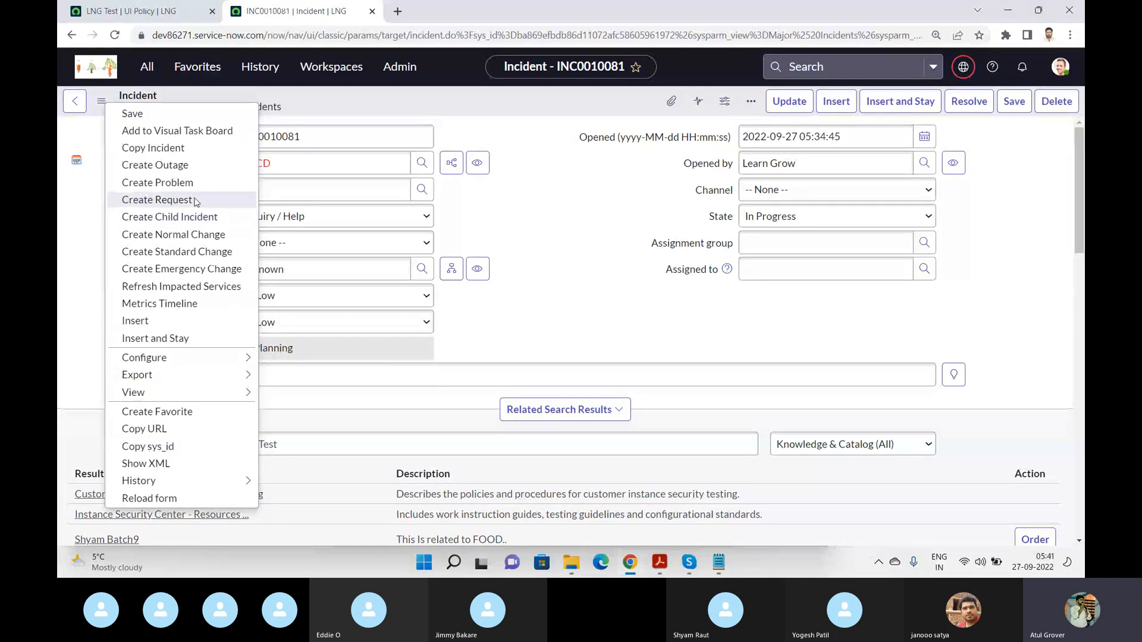
pyautogui.press('Escape')
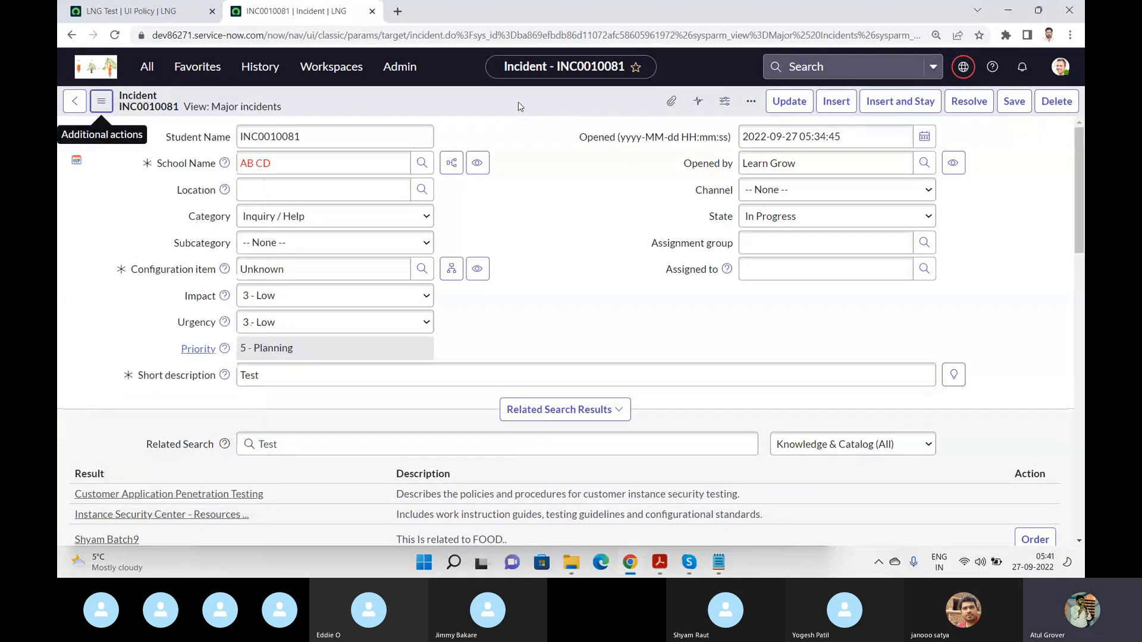
pyautogui.rightClick(519, 104)
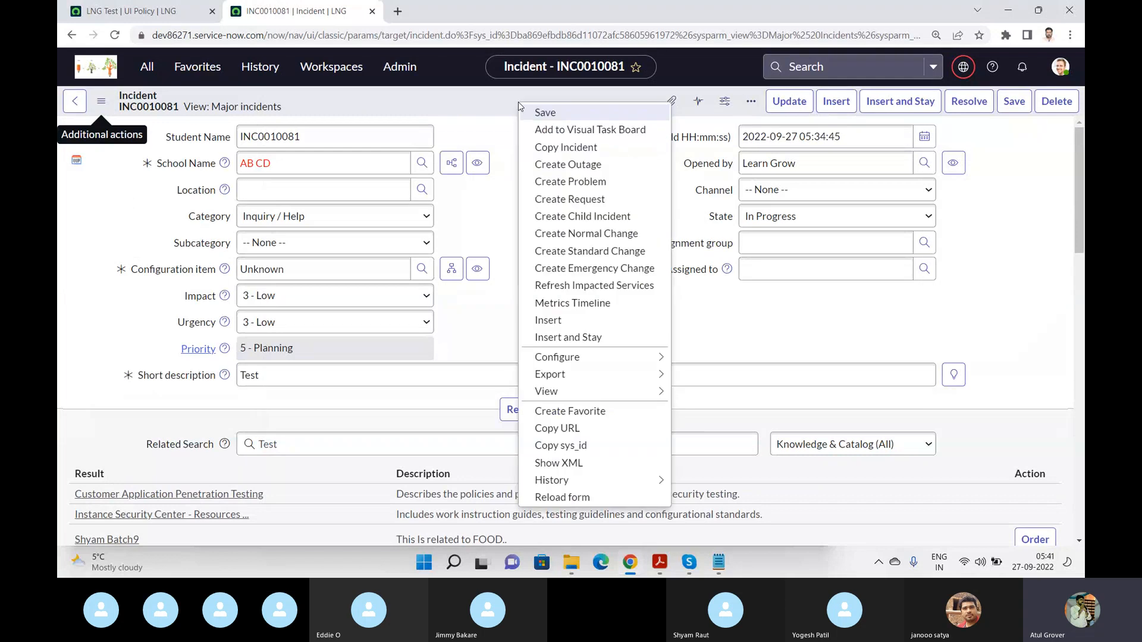
pyautogui.click(102, 106)
pyautogui.click(102, 106)
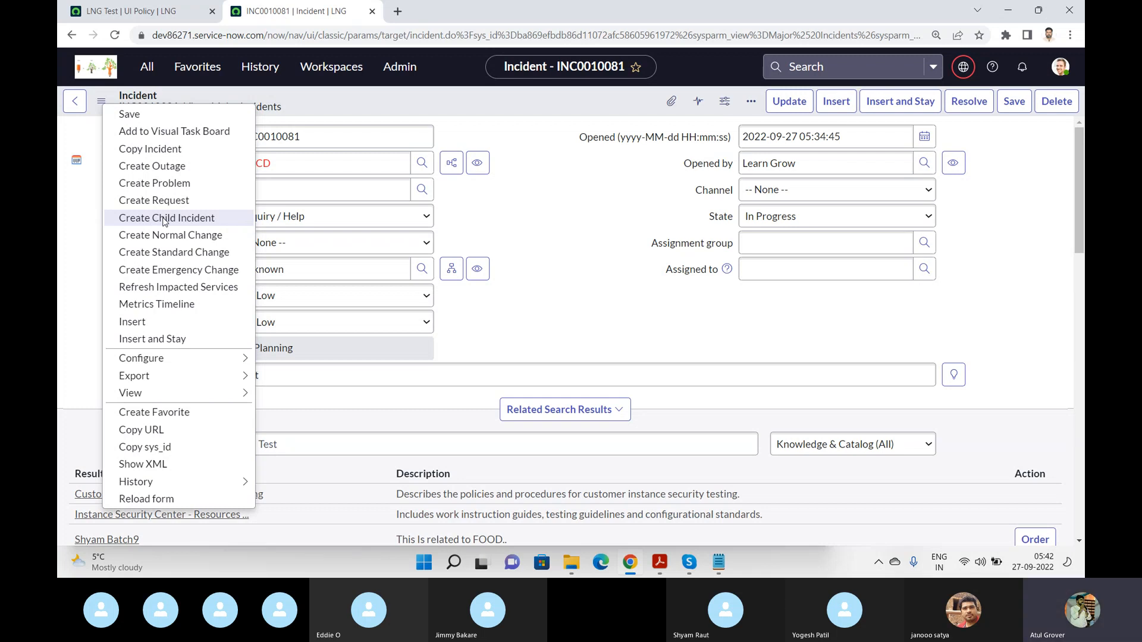
pyautogui.click(476, 97)
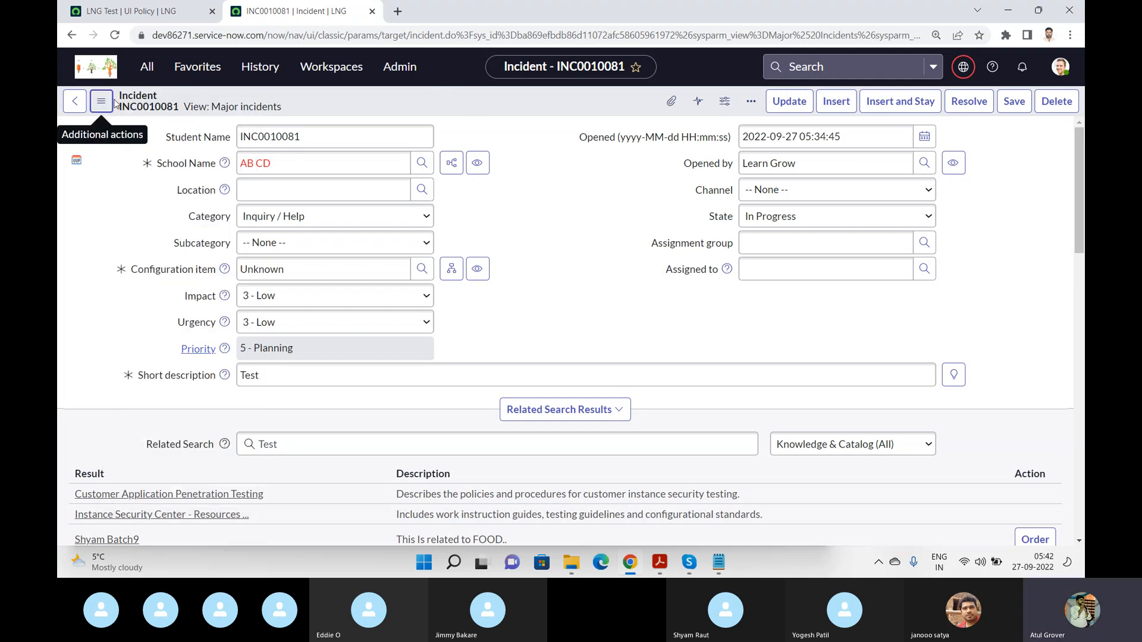
pyautogui.rightClick(469, 106)
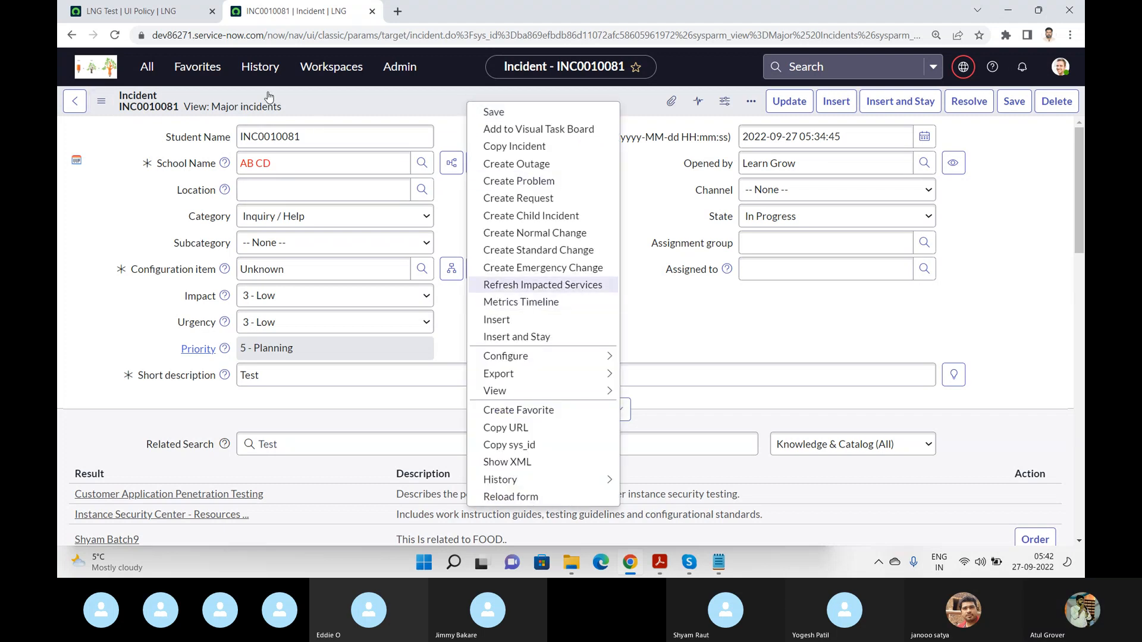
pyautogui.click(107, 102)
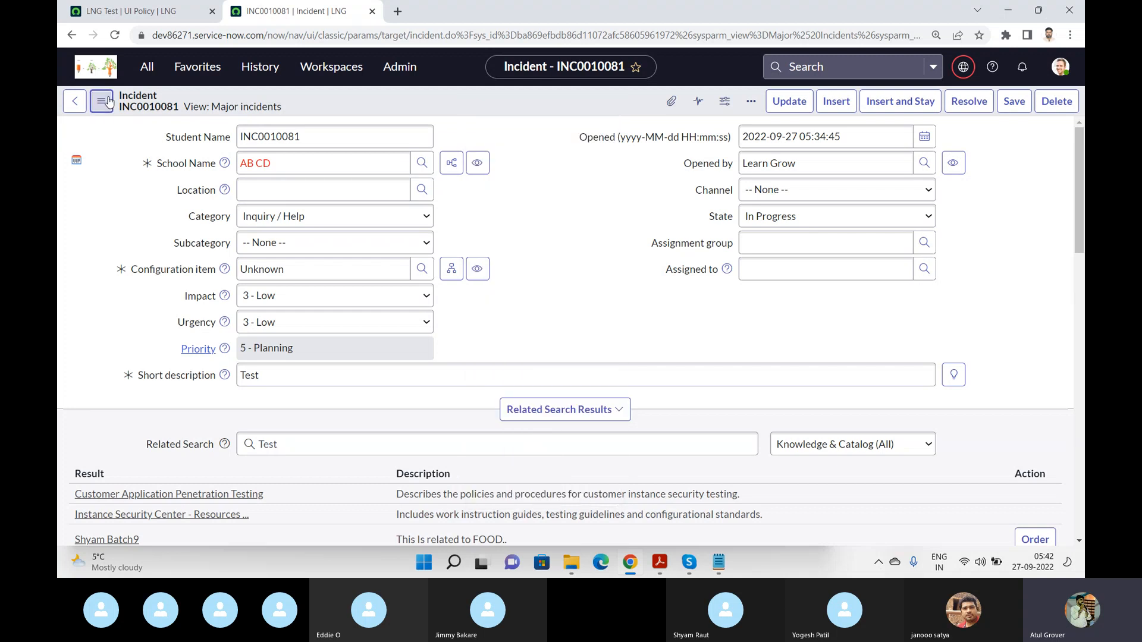
pyautogui.click(105, 102)
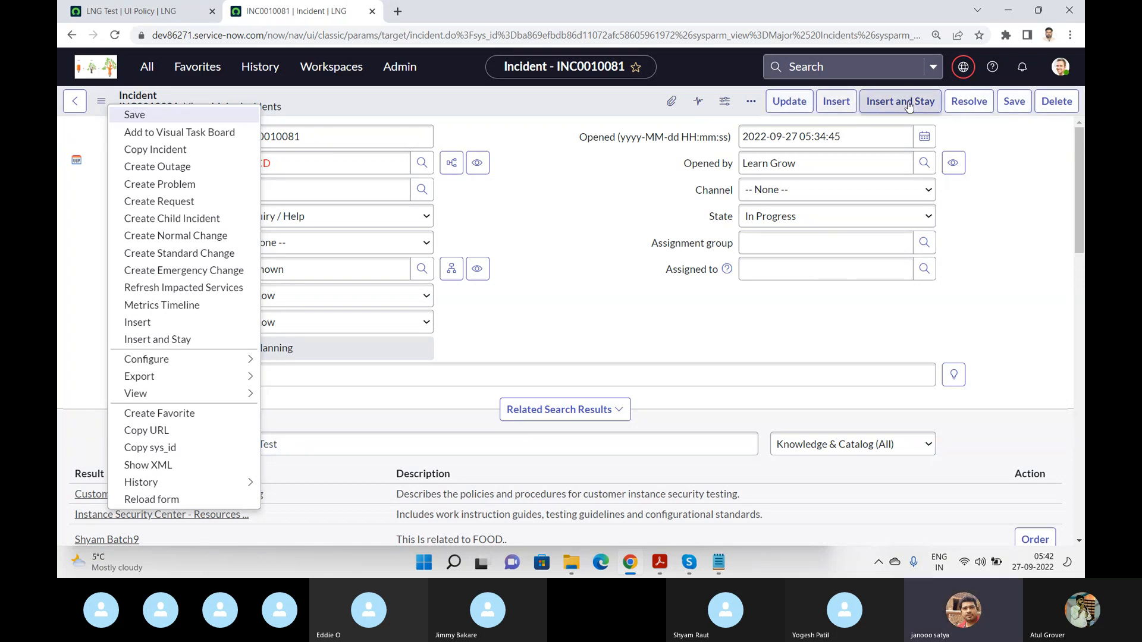
pyautogui.press('Escape')
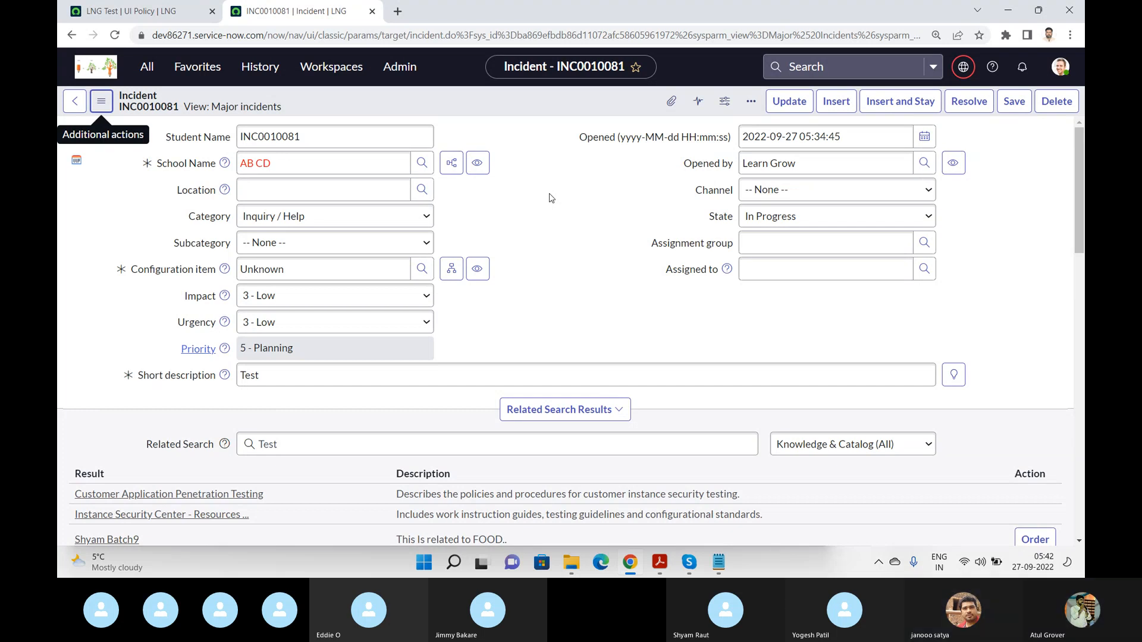
pyautogui.scroll(-5, 552, 198)
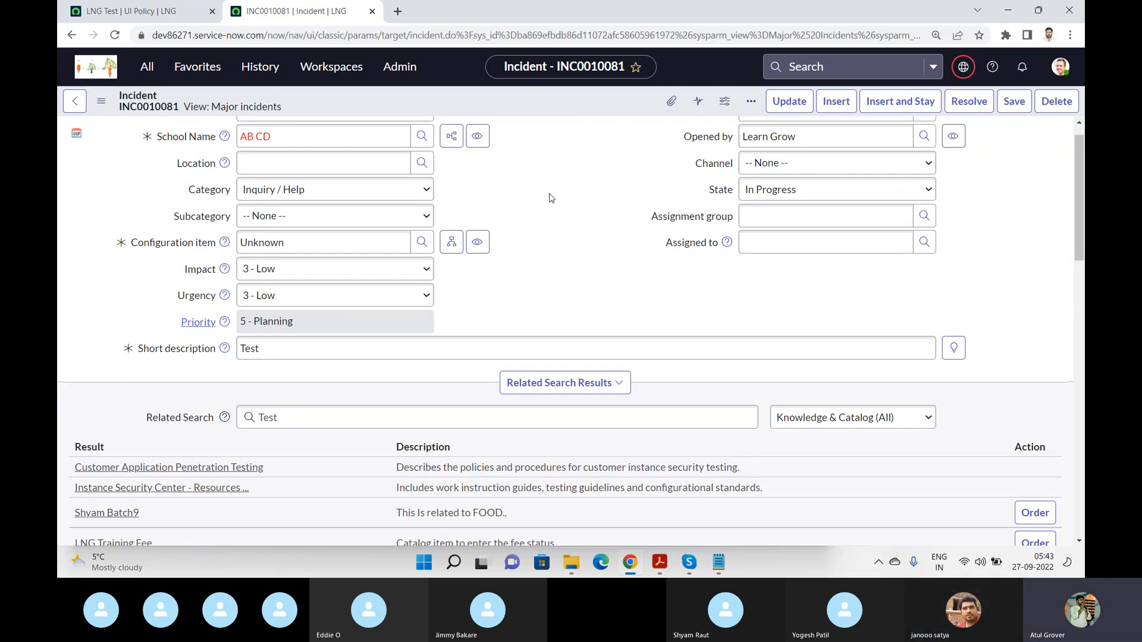
pyautogui.scroll(-10, 552, 198)
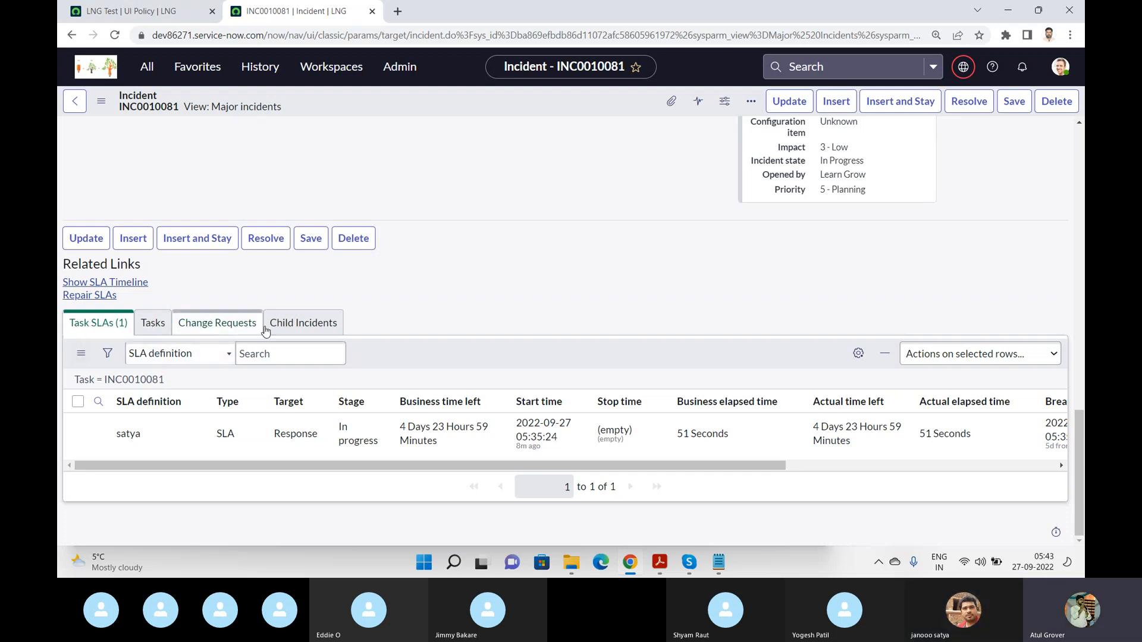
pyautogui.click(339, 349)
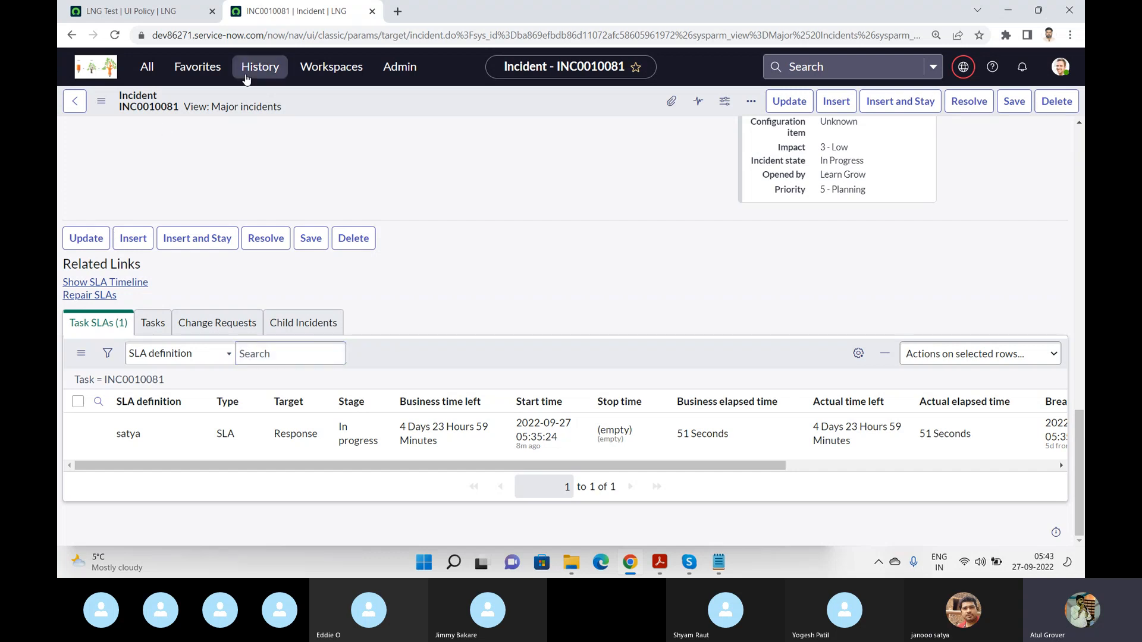
# Step: Find the Incident module and open the list of all incidents, leaving the current record without saving
pyautogui.click(147, 61)
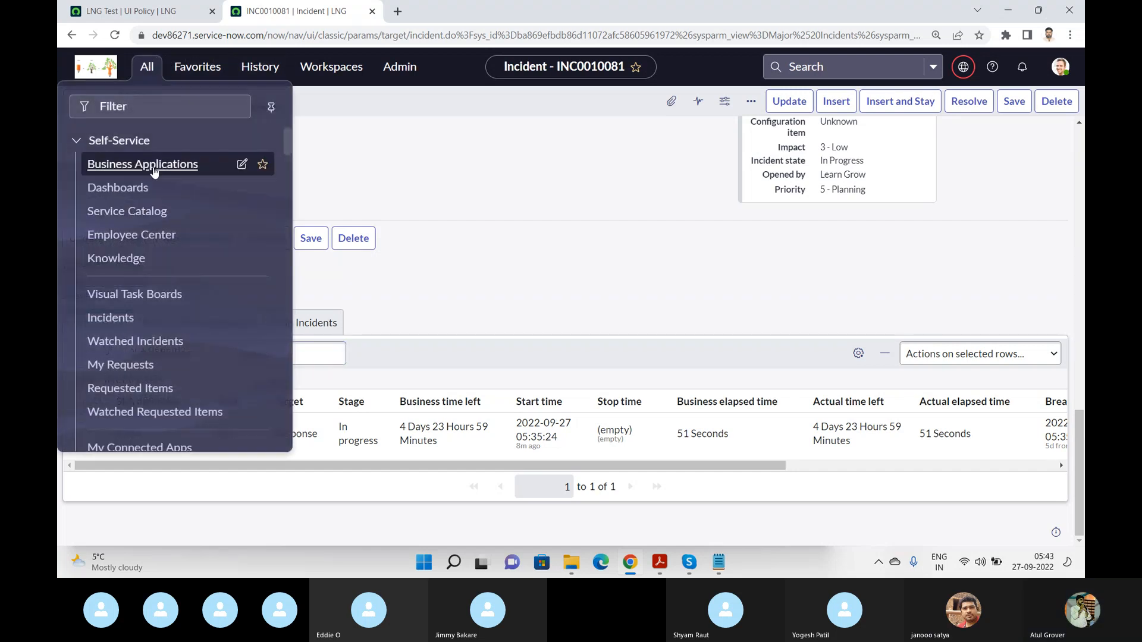
pyautogui.write('incide')
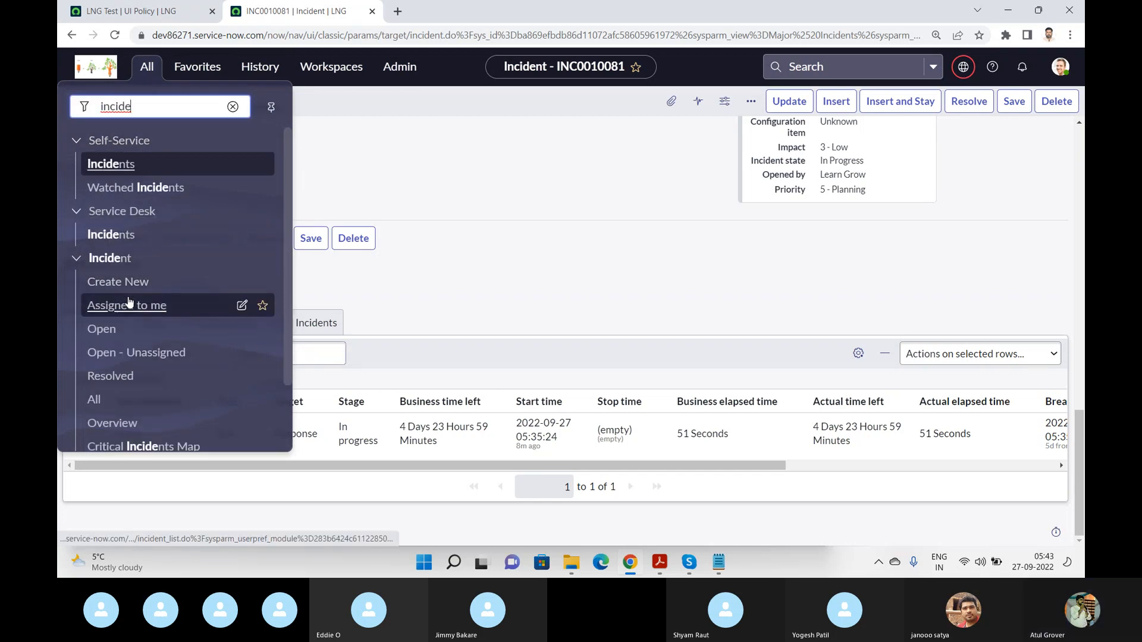
pyautogui.click(94, 400)
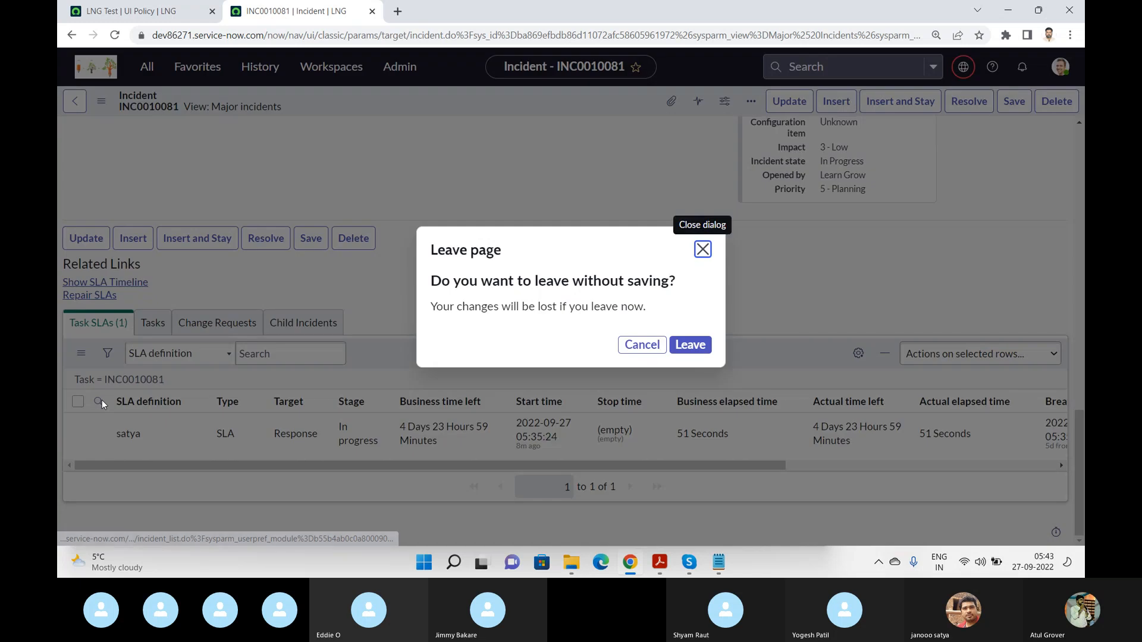
pyautogui.click(707, 345)
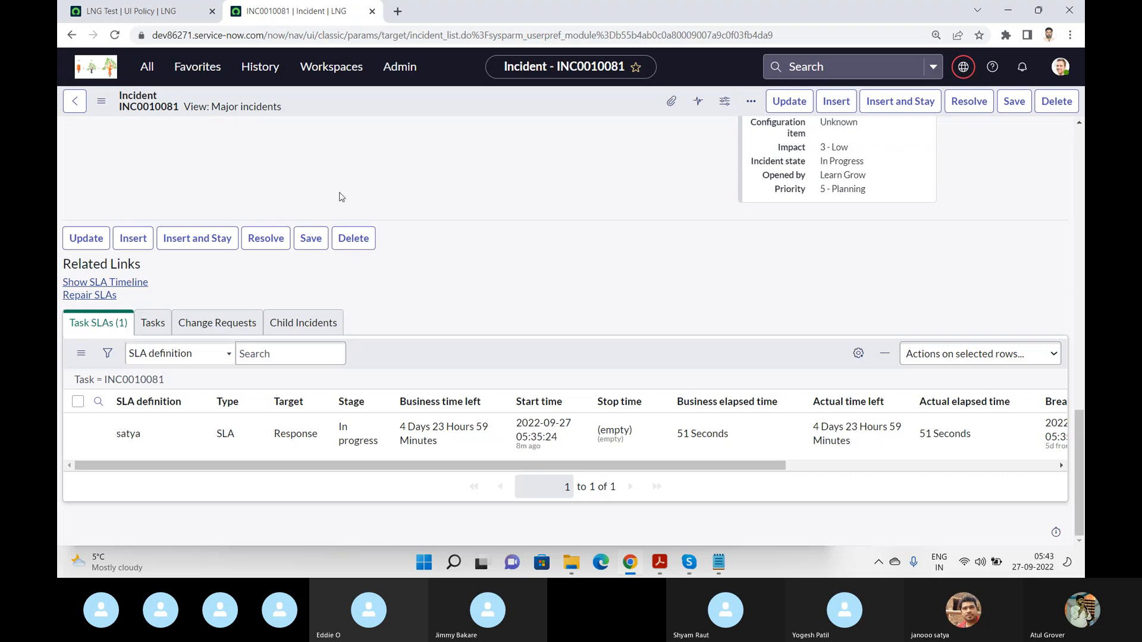
pyautogui.click(157, 70)
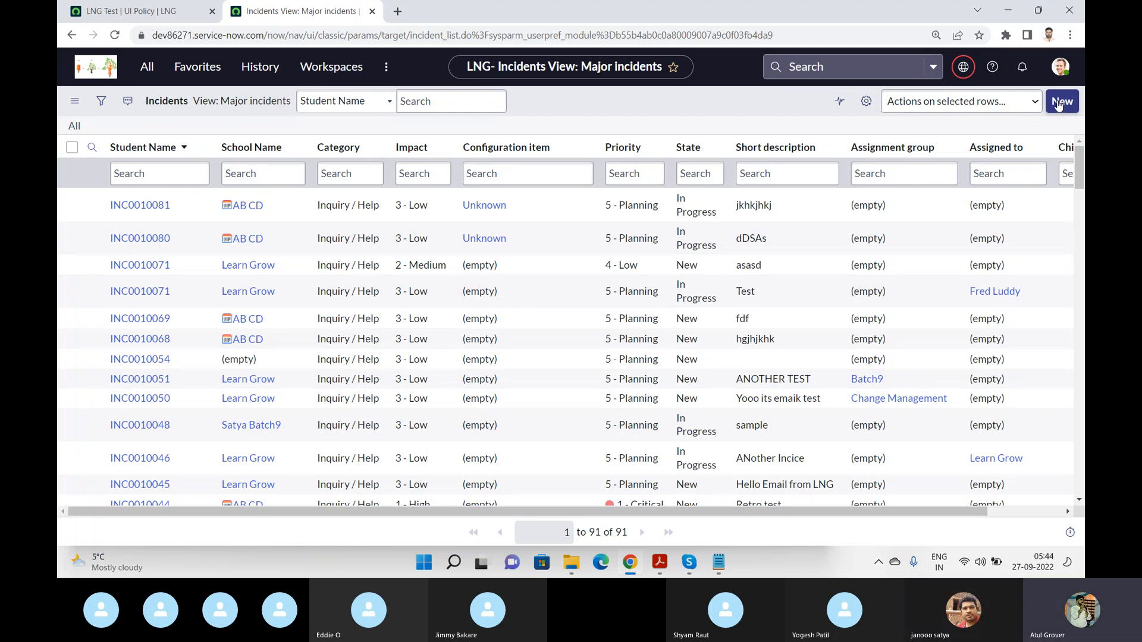
# Step: Examine the actions for selected rows and the header context menu options of the incident list
pyautogui.click(1031, 102)
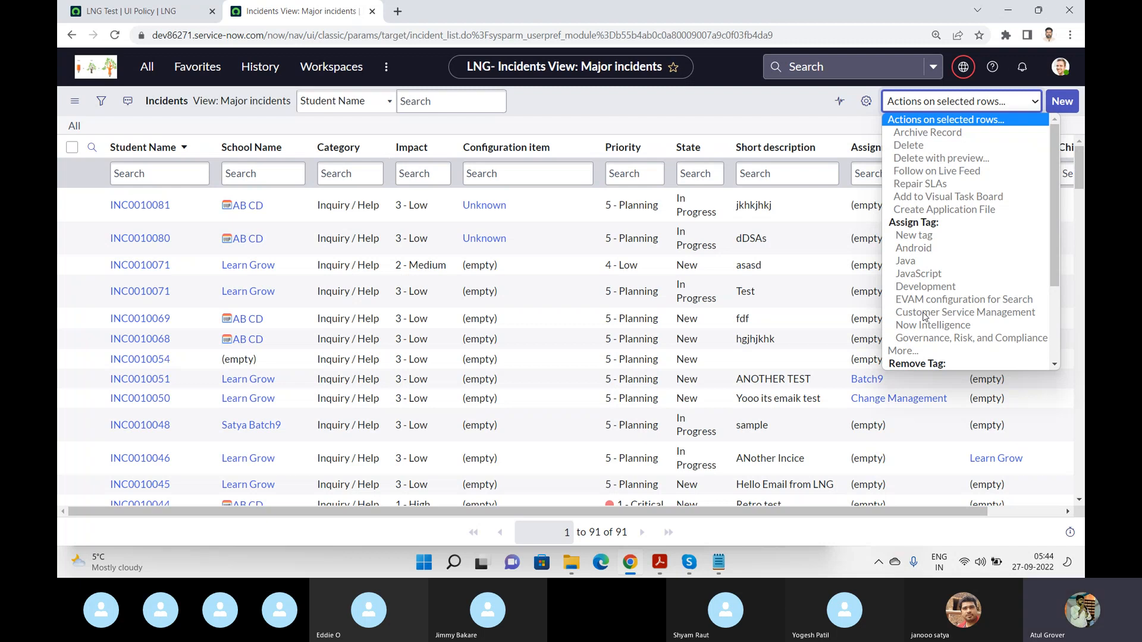
pyautogui.rightClick(617, 97)
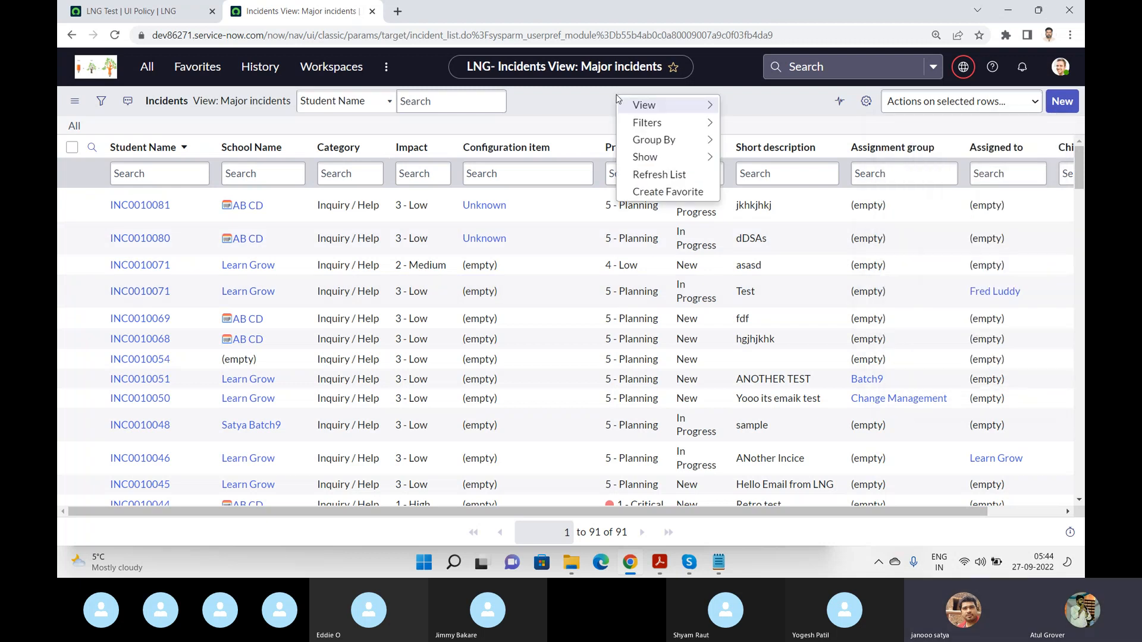
pyautogui.moveTo(666, 132)
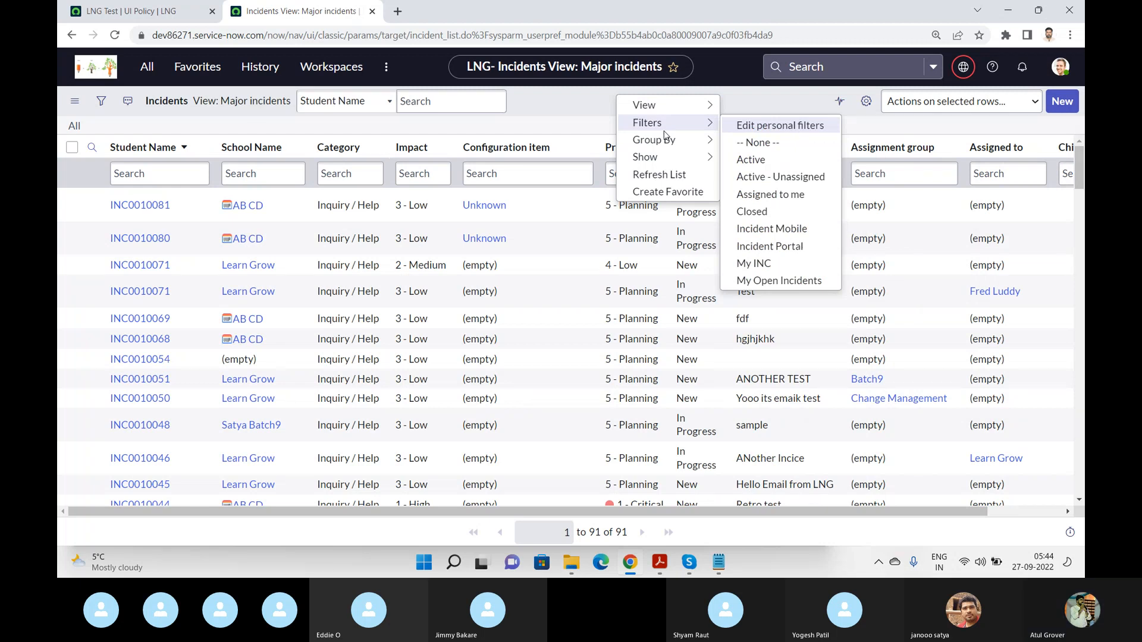
pyautogui.click(555, 102)
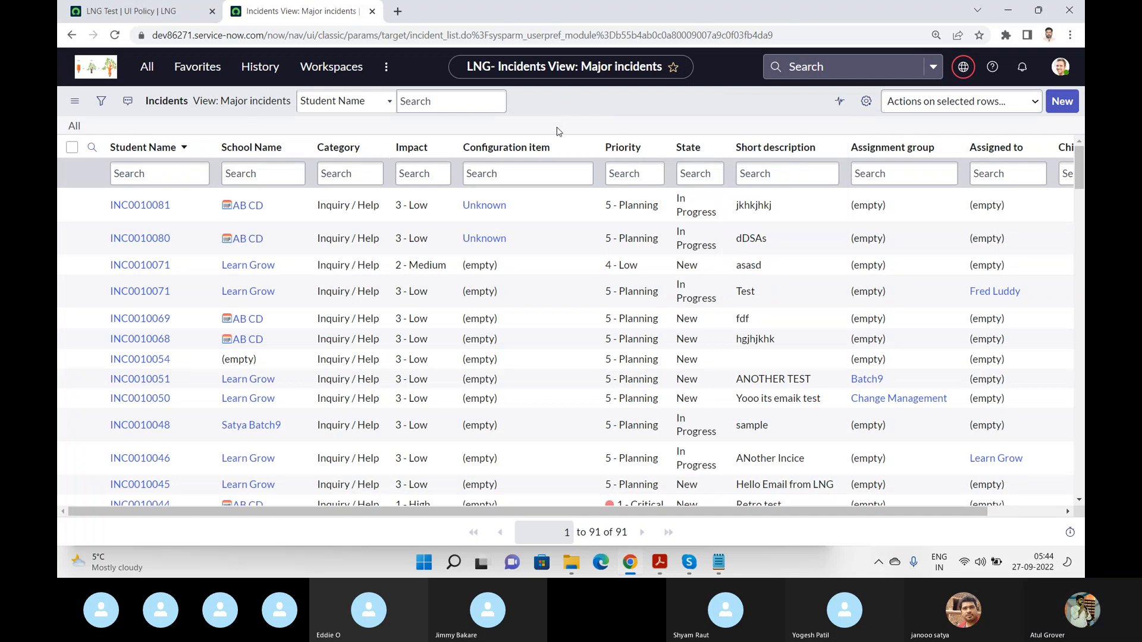
pyautogui.rightClick(600, 113)
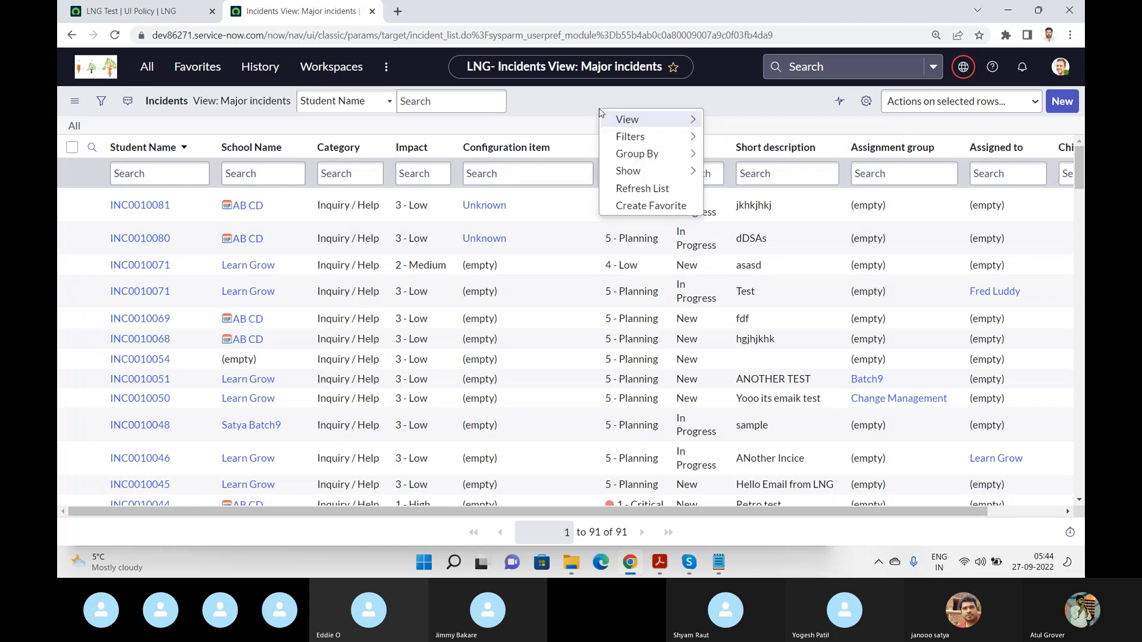
pyautogui.click(554, 232)
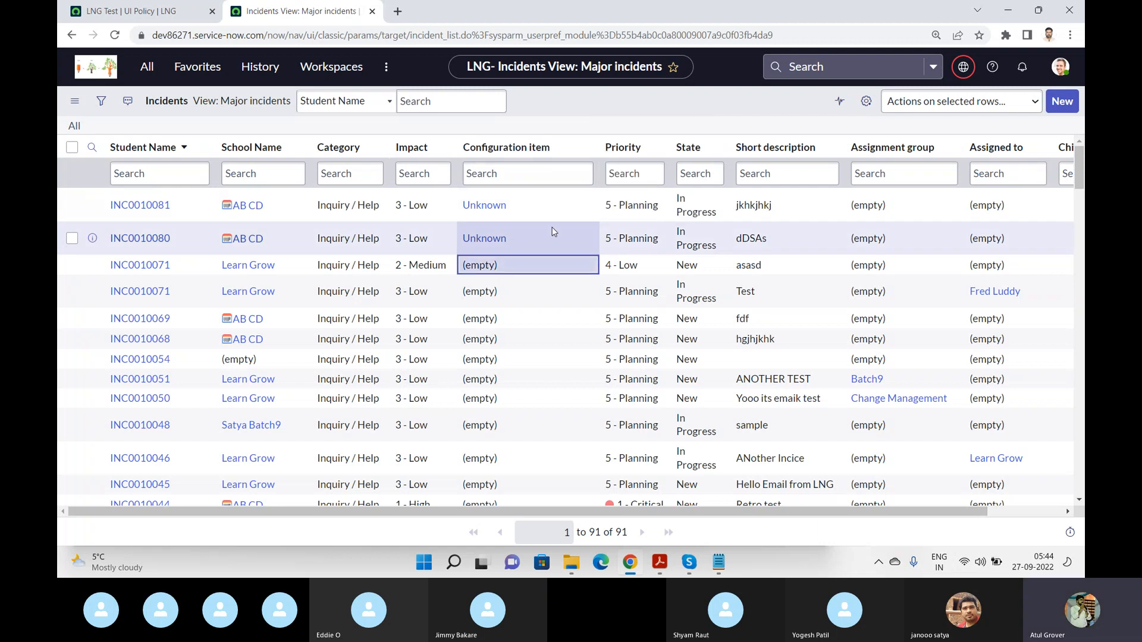
# Step: Look through the incident list down to its last record
pyautogui.press('Down')
pyautogui.press('Down')
pyautogui.press('Down')
pyautogui.press('Down')
pyautogui.press('Down')
pyautogui.press('Down')
pyautogui.press('Down')
pyautogui.press('Down')
pyautogui.press('Down')
pyautogui.press('Down')
pyautogui.press('Down')
pyautogui.press('Down')
pyautogui.press('Down')
pyautogui.press('Down')
pyautogui.press('Down')
pyautogui.press('Down')
pyautogui.press('Down')
pyautogui.press('Down')
pyautogui.press('Down')
pyautogui.press('Down')
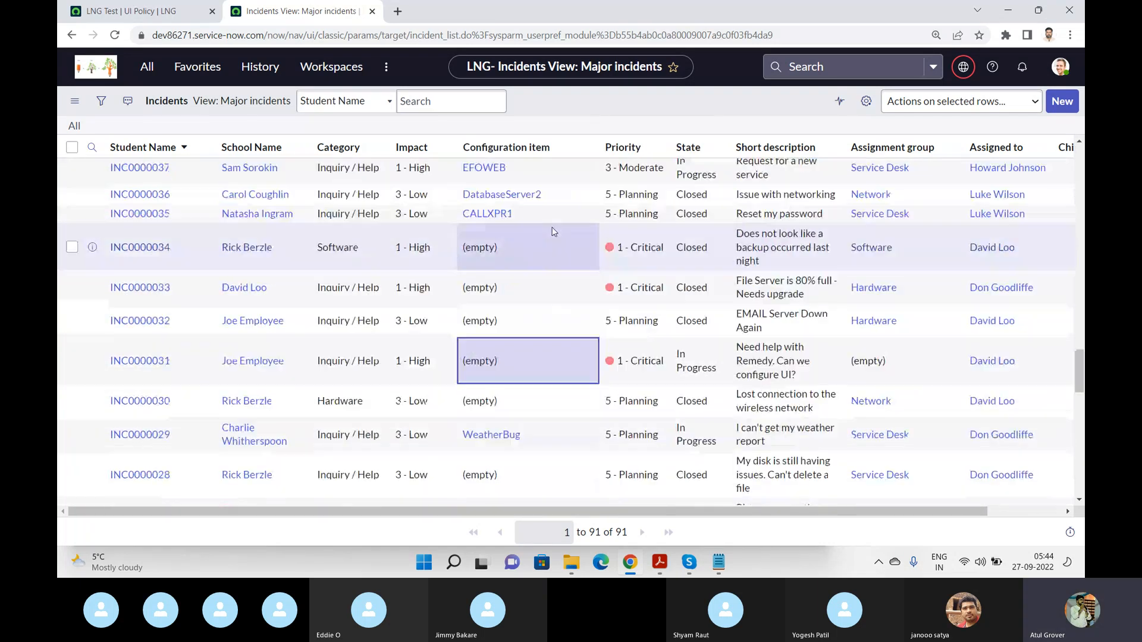
pyautogui.click(1082, 458)
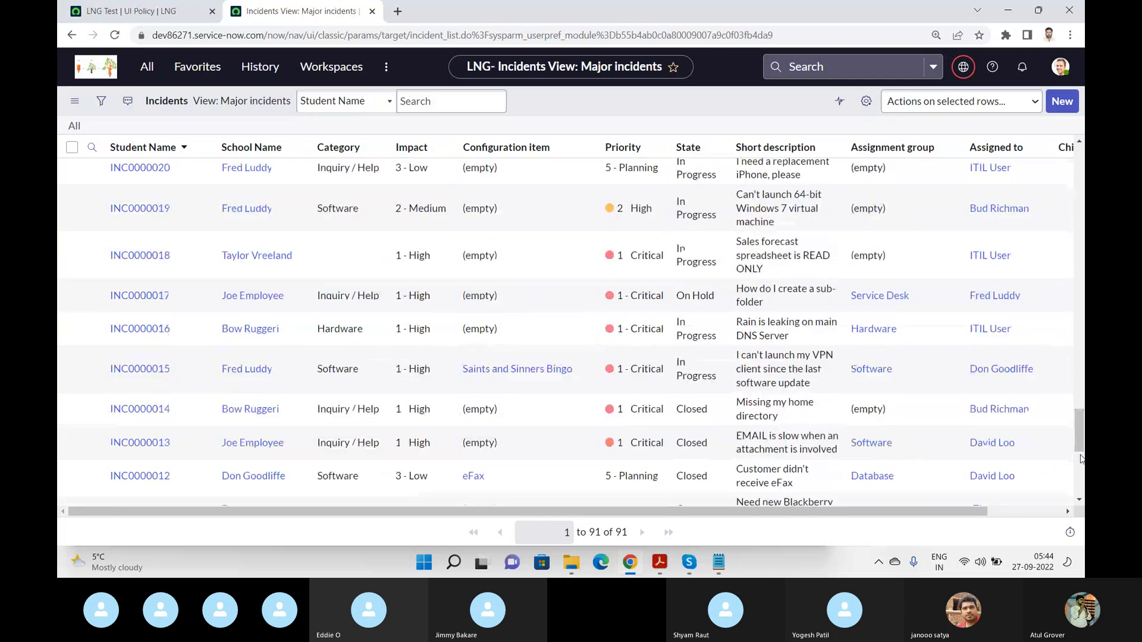
pyautogui.moveTo(1081, 457); pyautogui.dragTo(1084, 557)
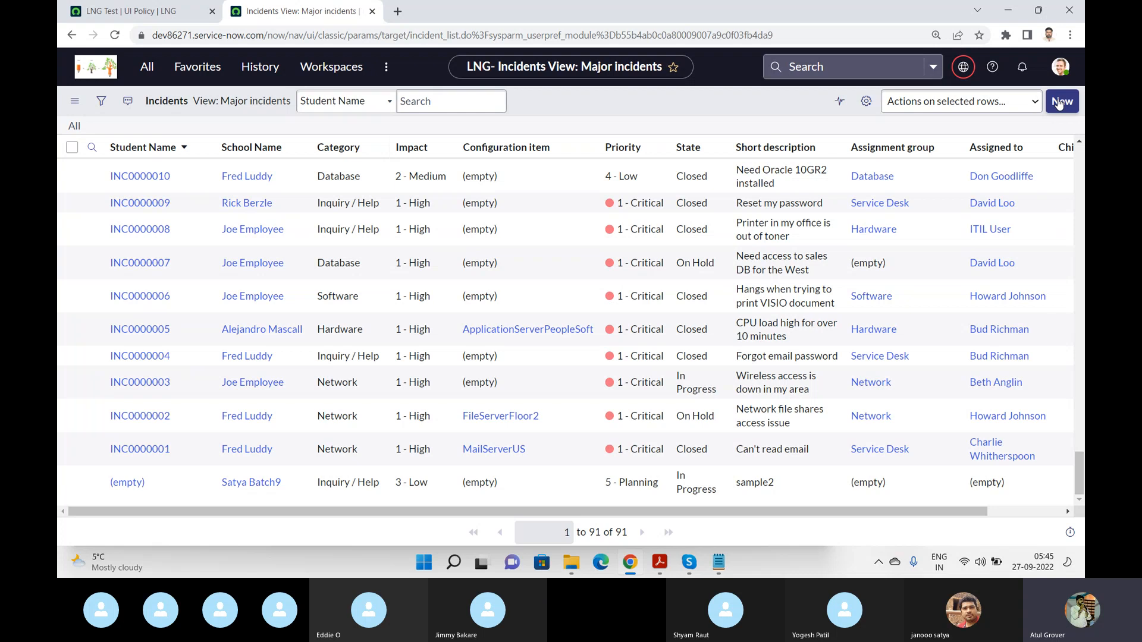
# Step: Search the navigator for "UI Action" and open the UI Actions list under System UI
pyautogui.click(146, 66)
pyautogui.click(150, 102)
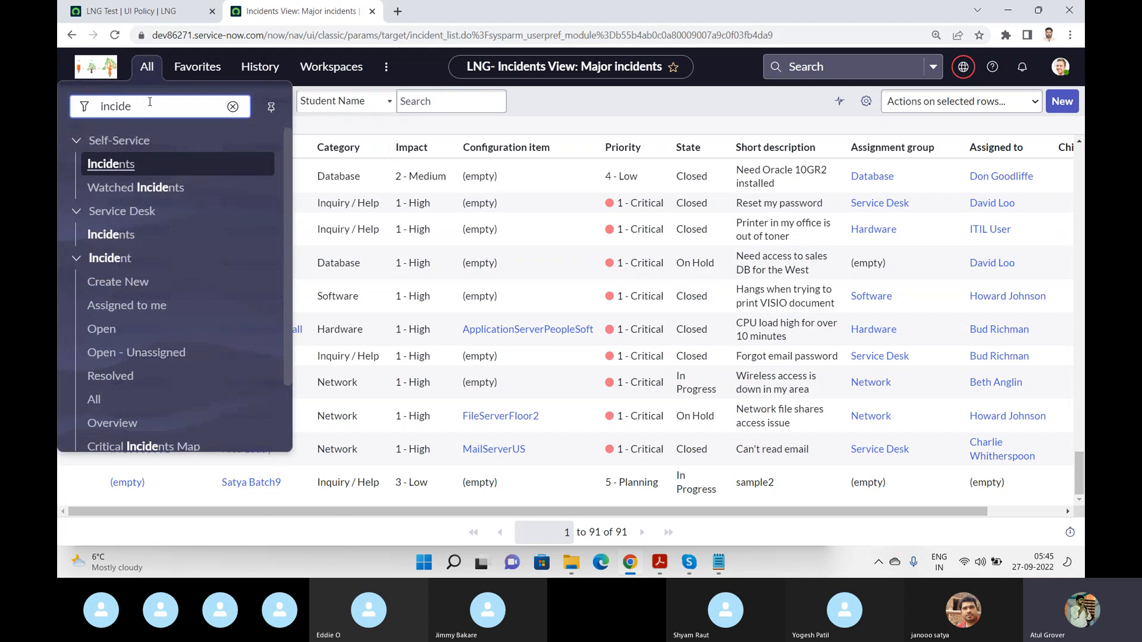
pyautogui.press('BackSpace')
pyautogui.press('BackSpace')
pyautogui.press('BackSpace')
pyautogui.press('BackSpace')
pyautogui.press('BackSpace')
pyautogui.press('BackSpace')
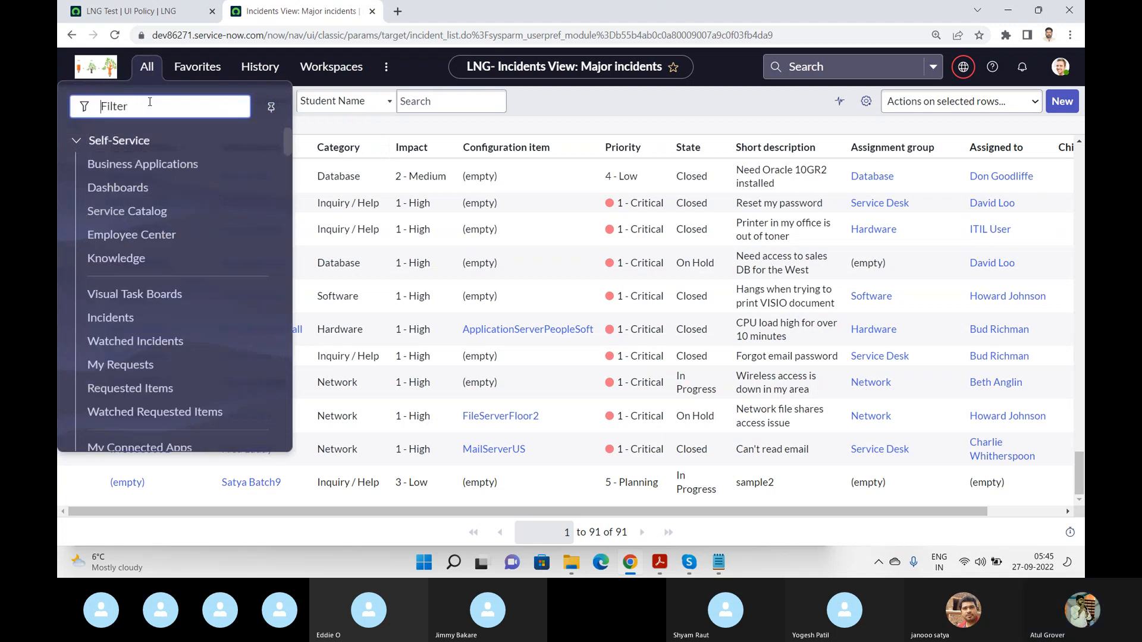
pyautogui.write('UI Action')
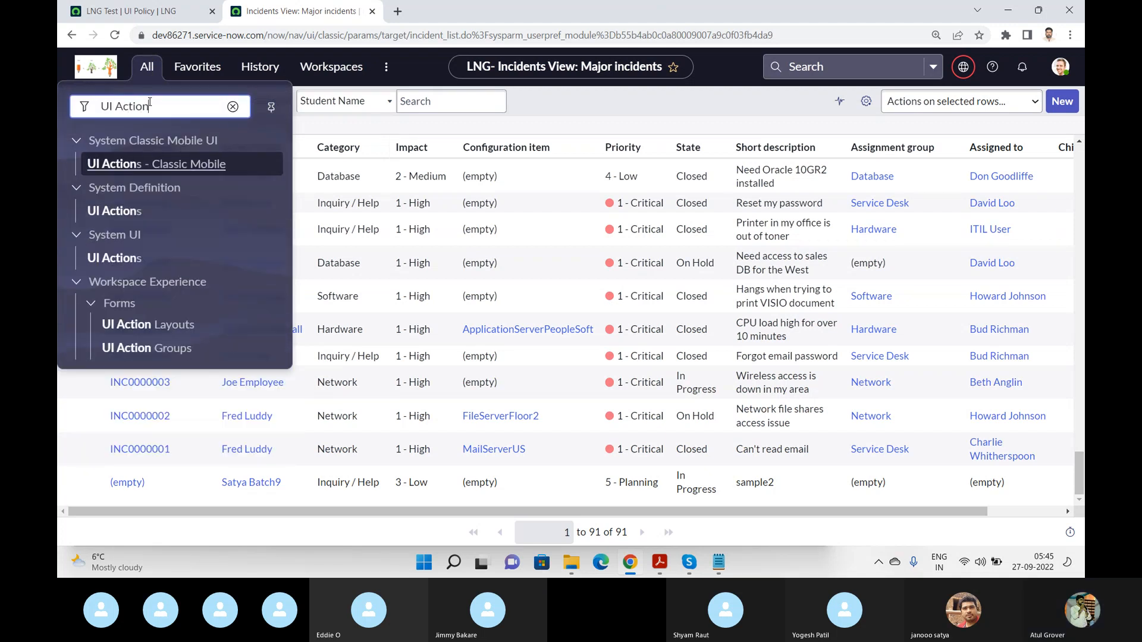
pyautogui.click(117, 261)
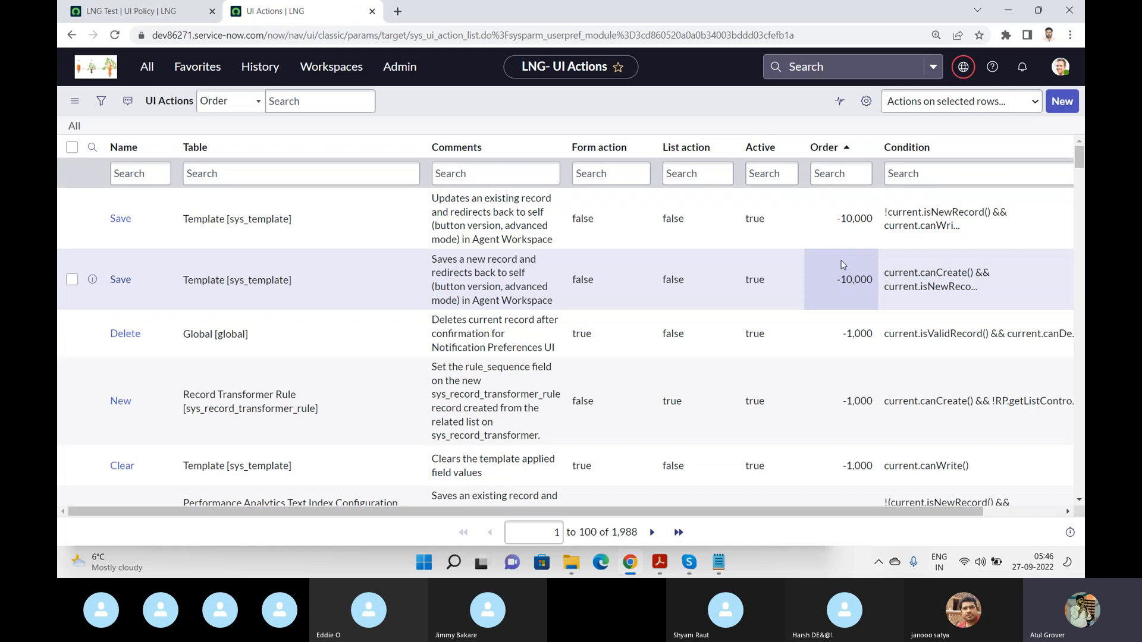
pyautogui.hotkey('alt', 'Tab')
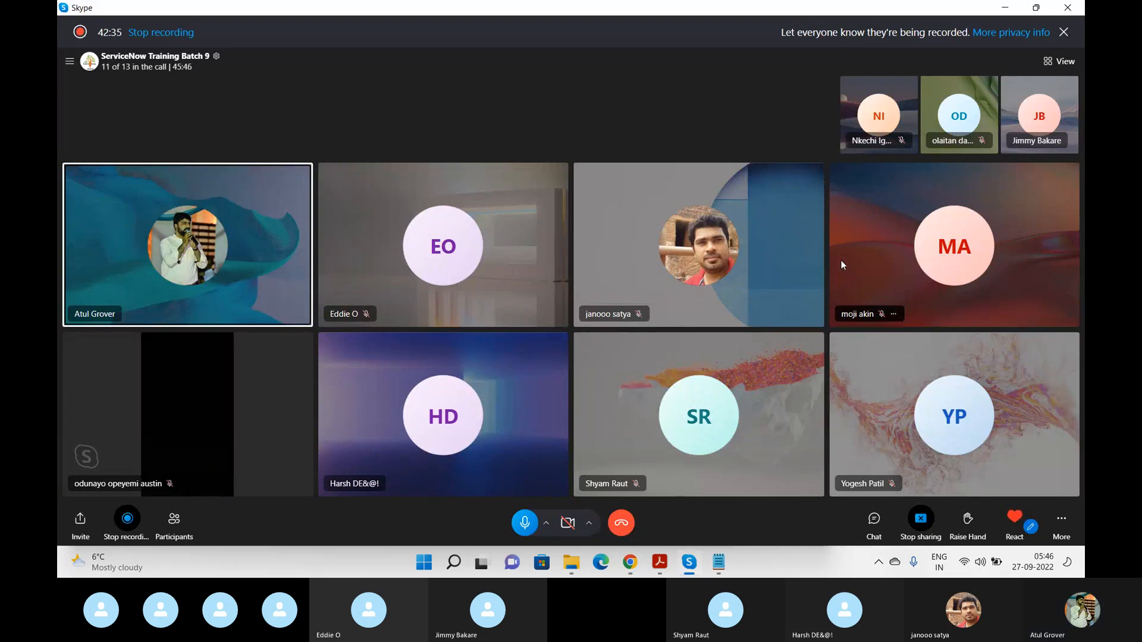
pyautogui.hotkey('alt', 'Tab')
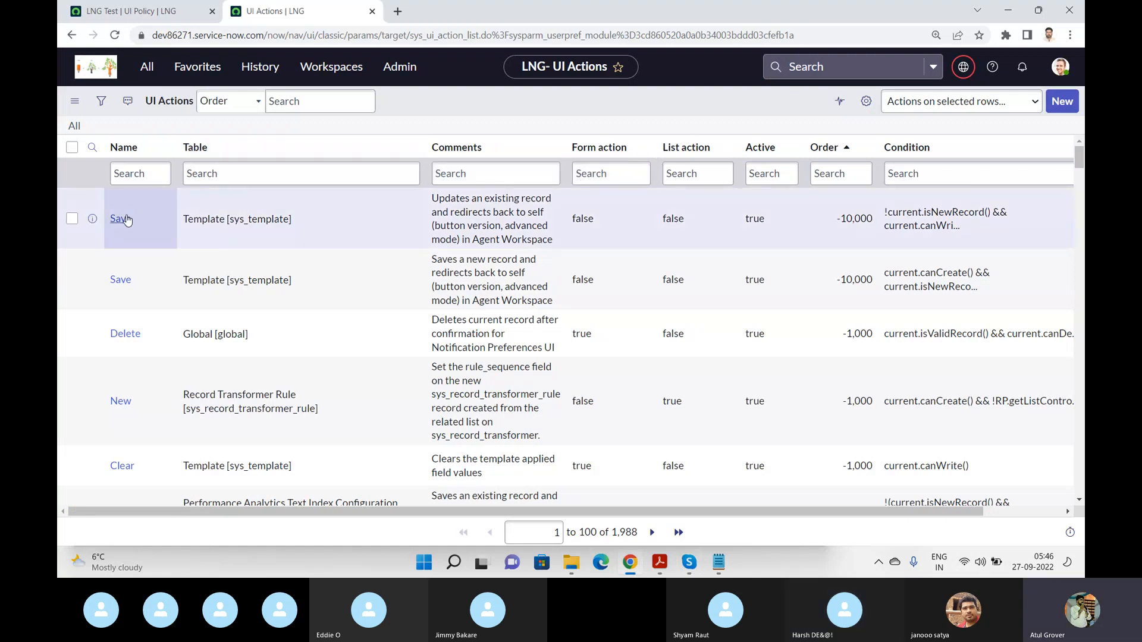
# Step: Filter the UI Actions list to records named Save, and switch to the open LNG Test UI policy
pyautogui.rightClick(125, 222)
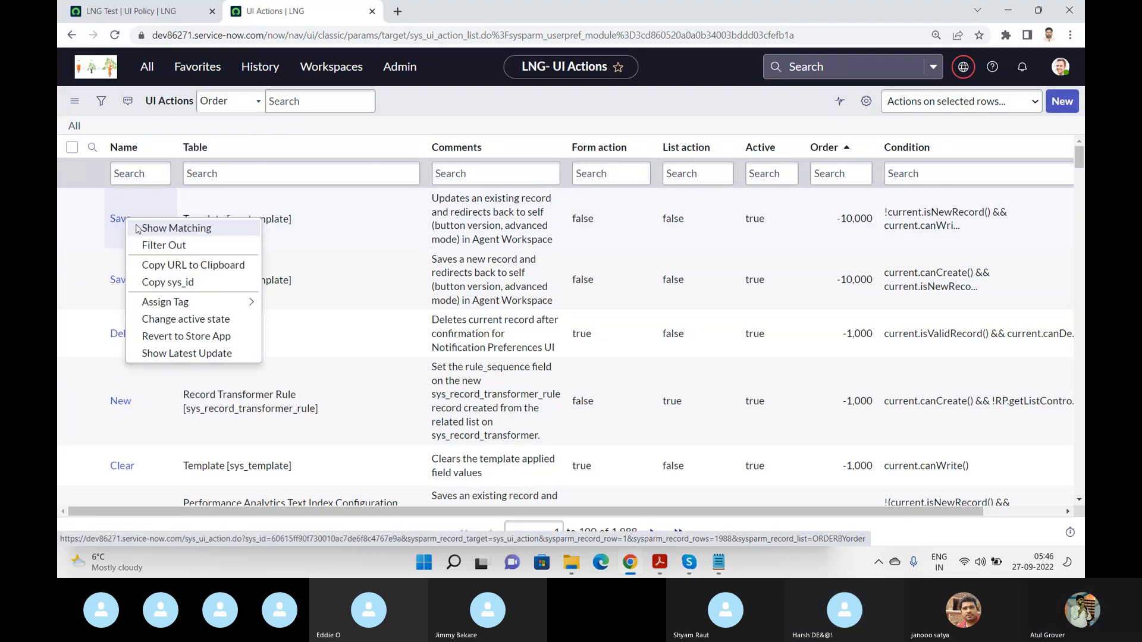
pyautogui.press('Escape')
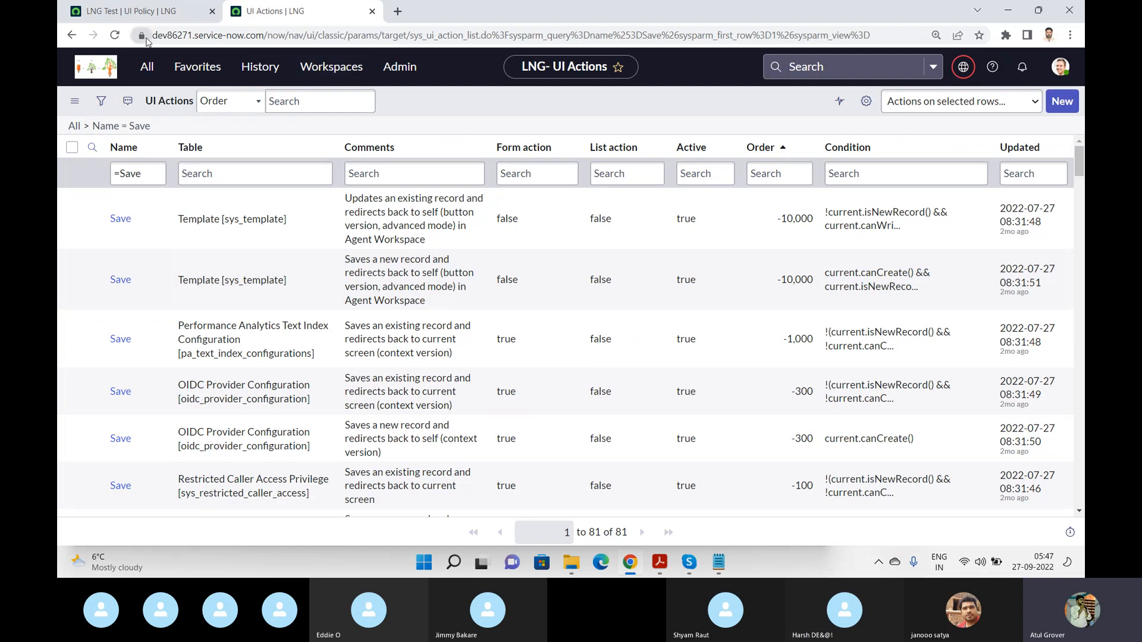
pyautogui.click(149, 12)
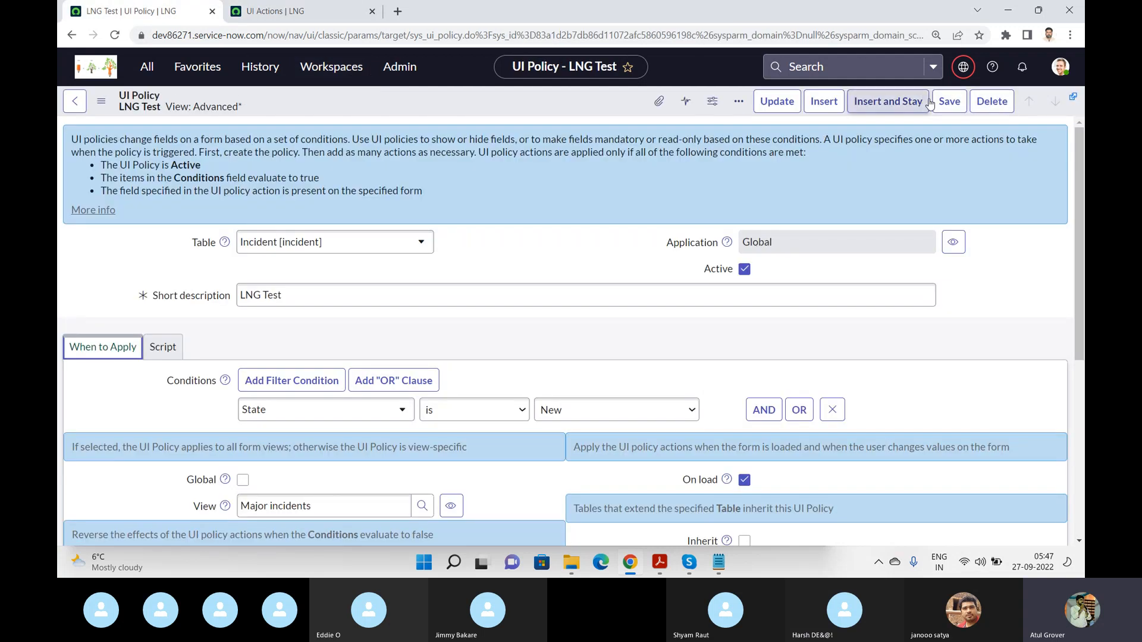
# Step: Examine the header and footer buttons of the LNG Test UI policy form against the Save records in the UI Actions list
pyautogui.click(617, 256)
pyautogui.scroll(-1, 615, 253)
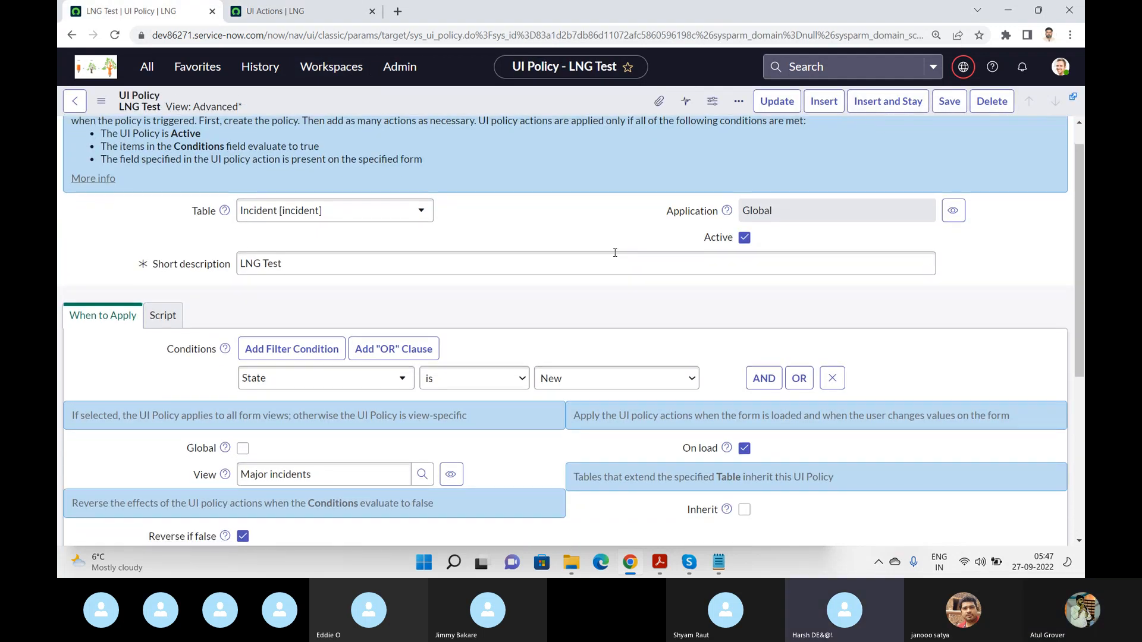
pyautogui.scroll(-5, 615, 252)
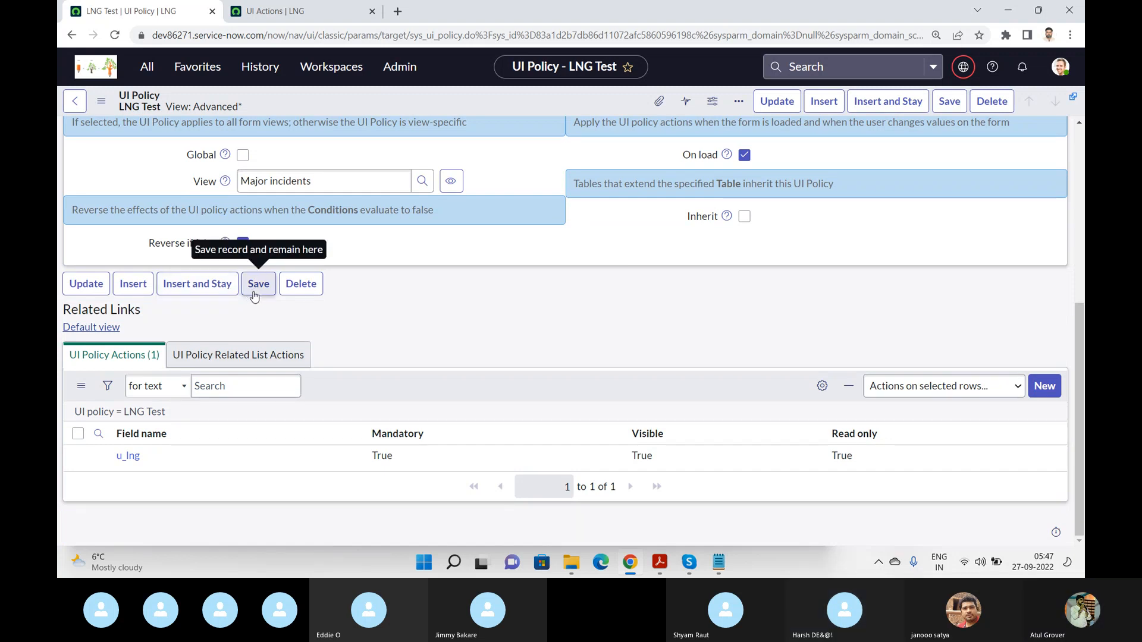
pyautogui.click(308, 12)
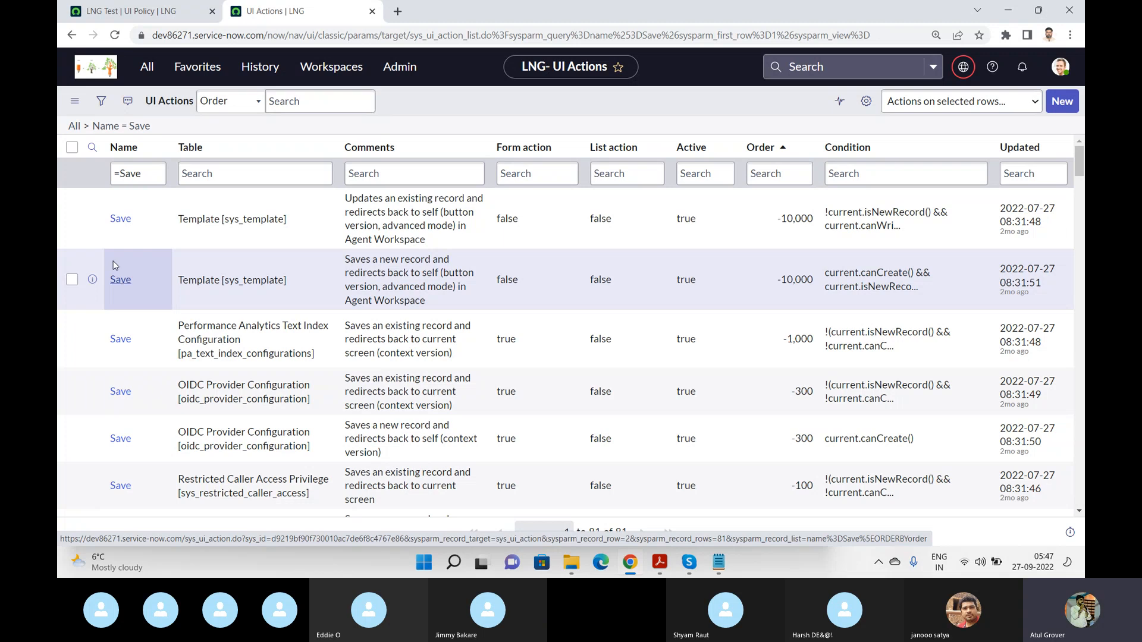
pyautogui.click(173, 21)
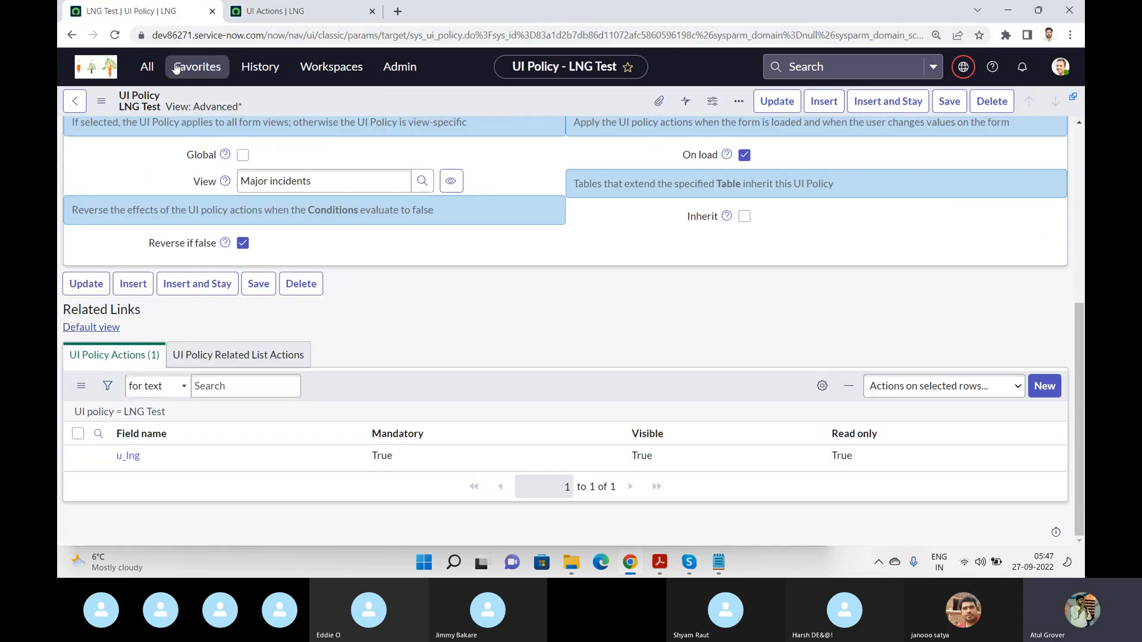
# Step: Search the navigator for "incide" to list the open incidents, and open incident INC0010081
pyautogui.click(147, 67)
pyautogui.doubleClick(189, 107)
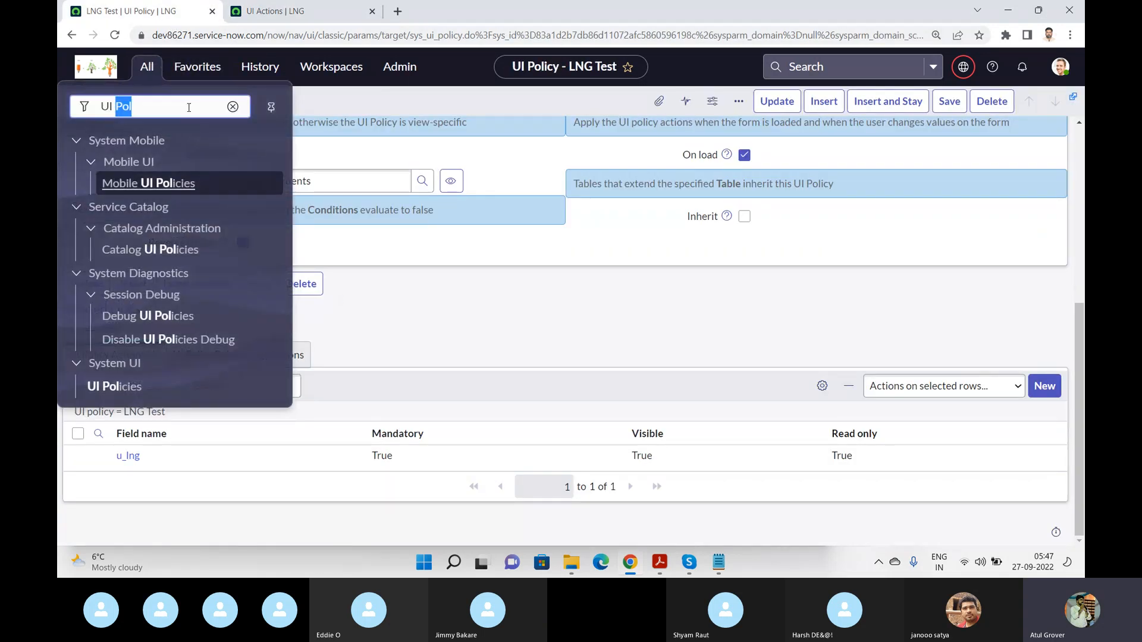
pyautogui.press('BackSpace')
pyautogui.press('BackSpace')
pyautogui.press('BackSpace')
pyautogui.press('BackSpace')
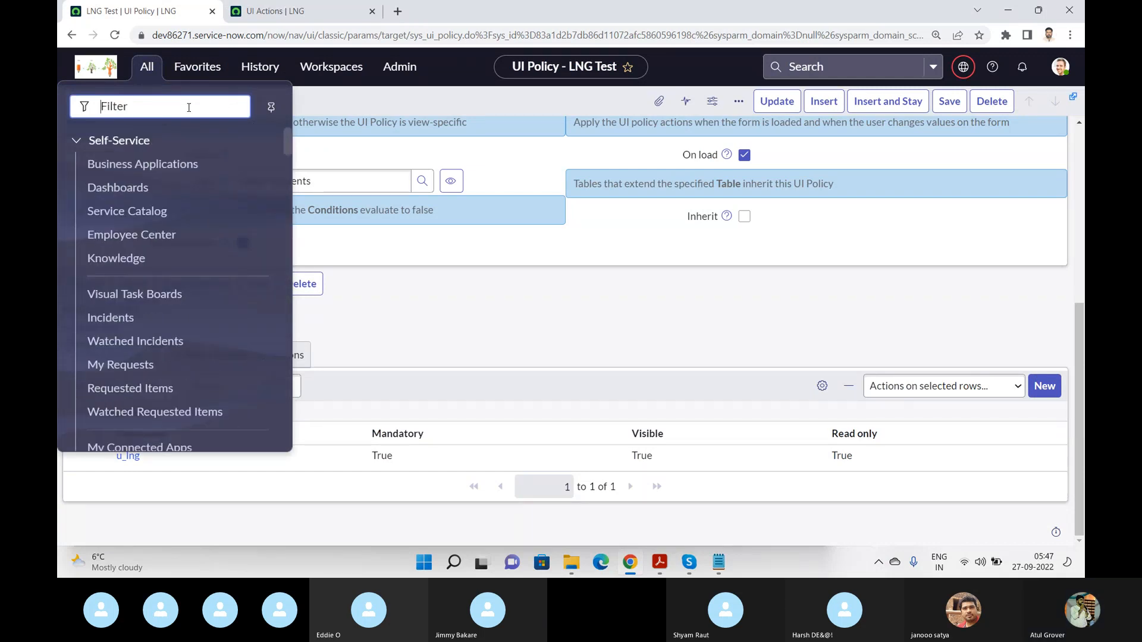
pyautogui.write('incide')
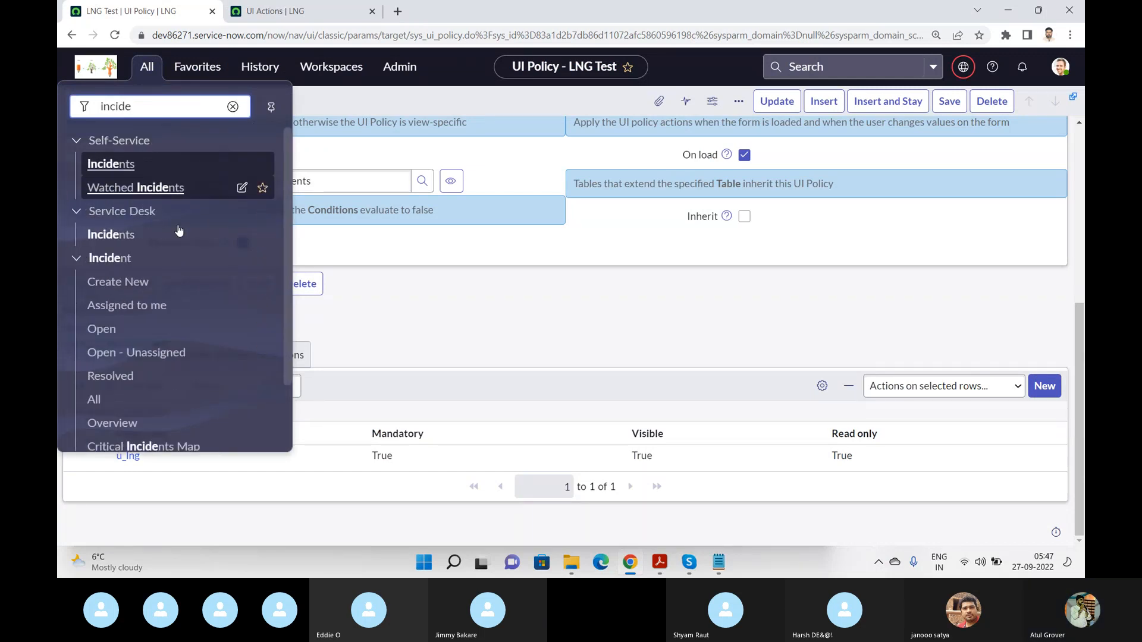
pyautogui.click(108, 331)
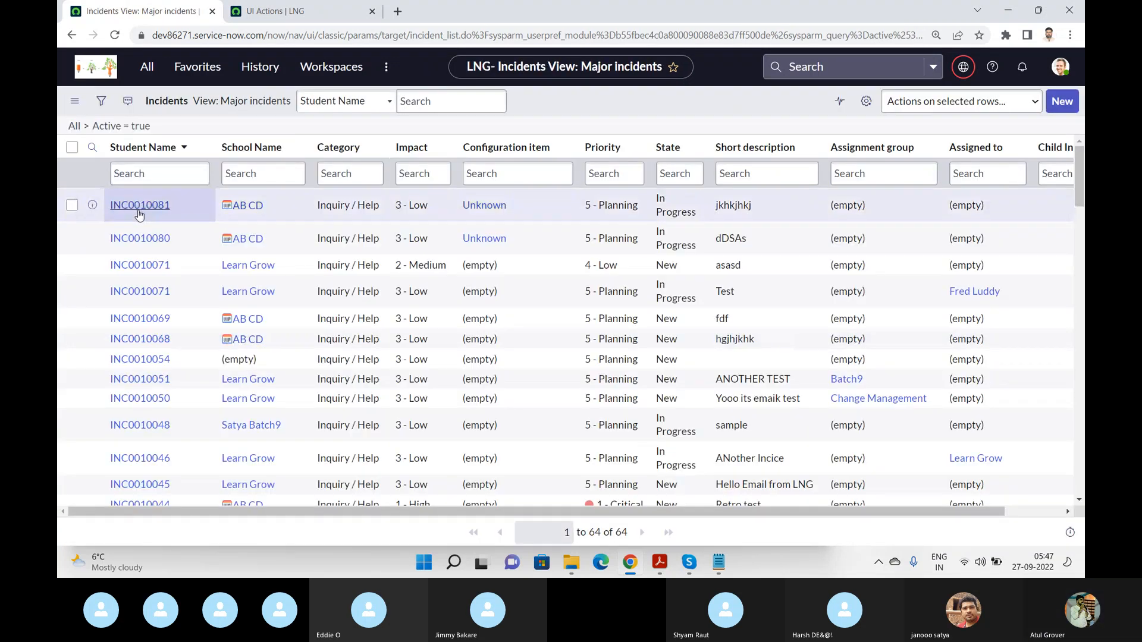
pyautogui.click(139, 208)
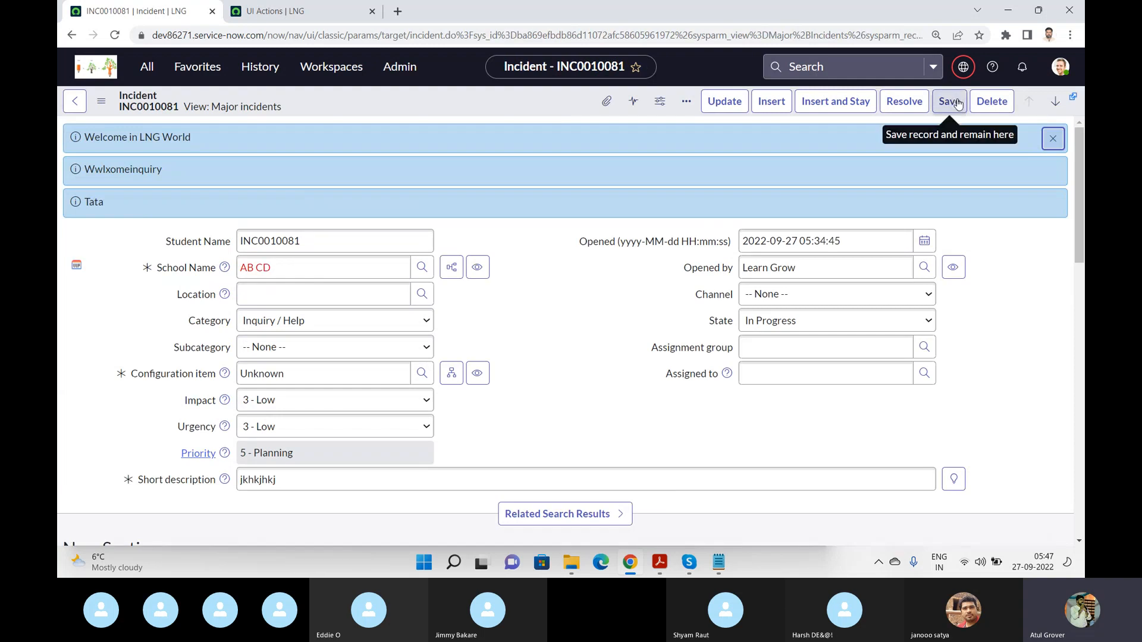
# Step: Set the State of incident INC0010081 to Canceled without saving the record
pyautogui.click(646, 318)
pyautogui.press('Down')
pyautogui.press('Down')
pyautogui.press('Down')
pyautogui.press('Down')
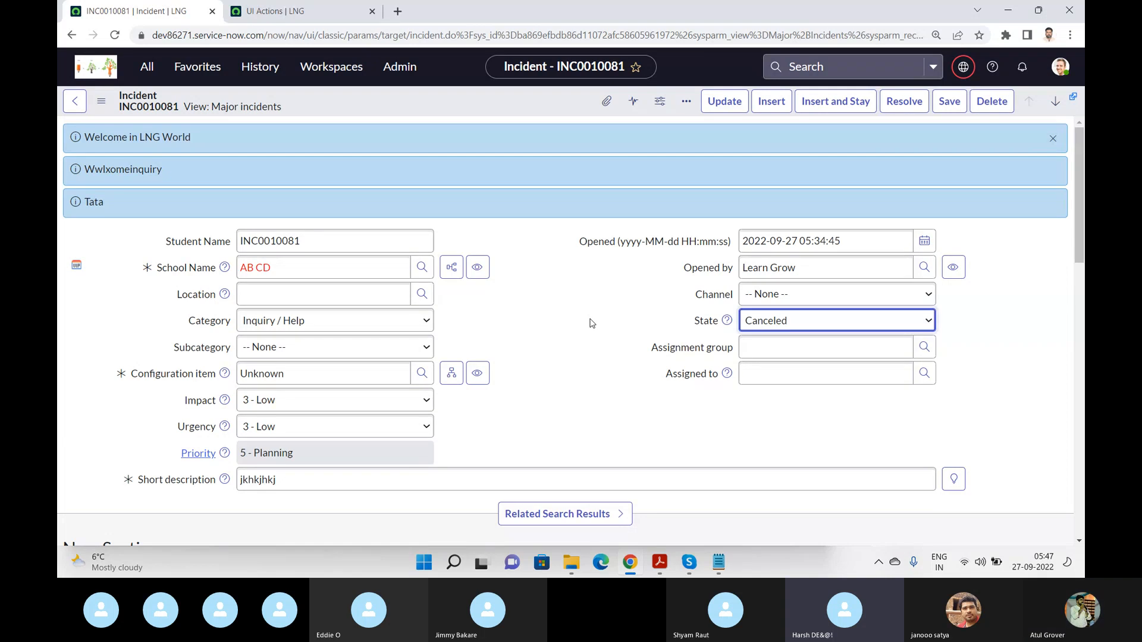
pyautogui.click(1022, 288)
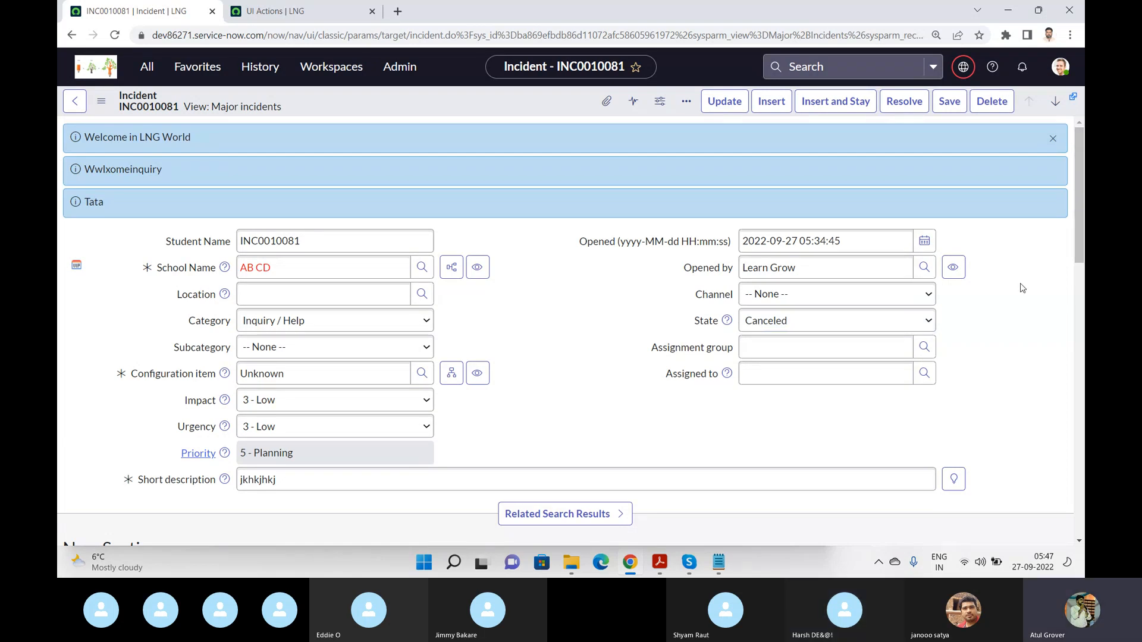
# Step: Examine the footer buttons and the Change Requests related list of the incident alongside the UI Actions list
pyautogui.scroll(-1, 1023, 288)
pyautogui.scroll(-15, 1022, 288)
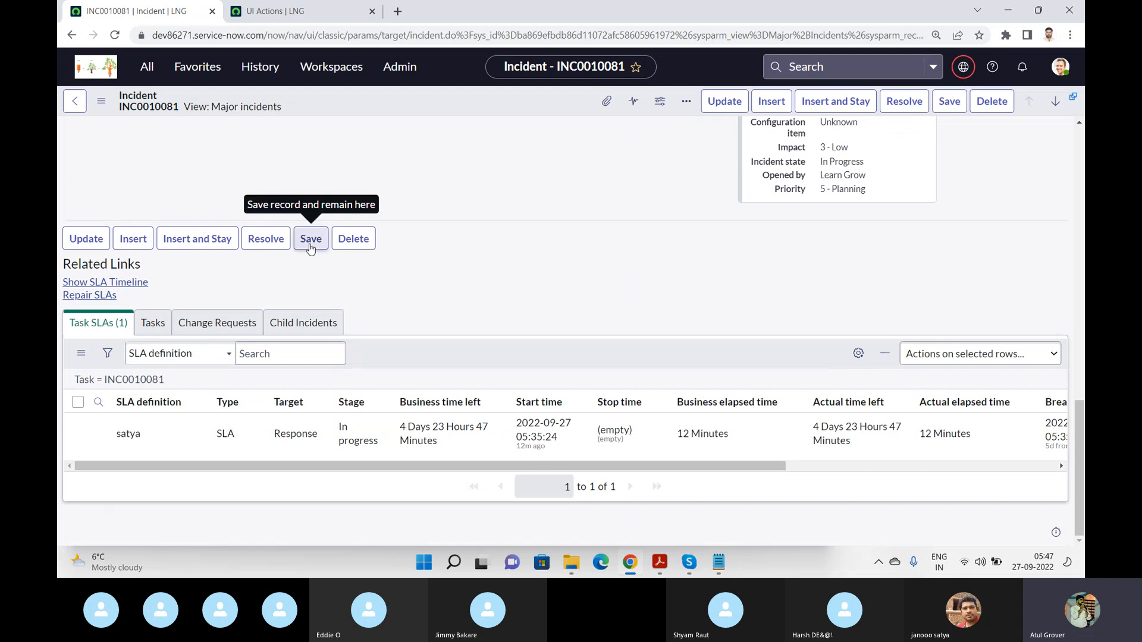
pyautogui.click(217, 323)
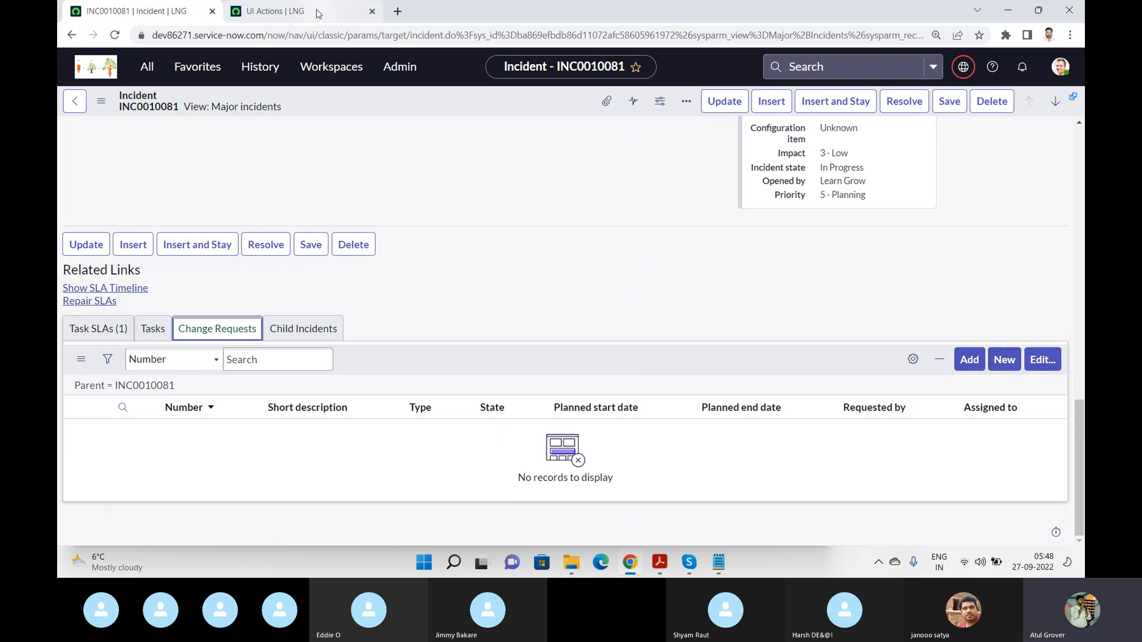
pyautogui.click(276, 11)
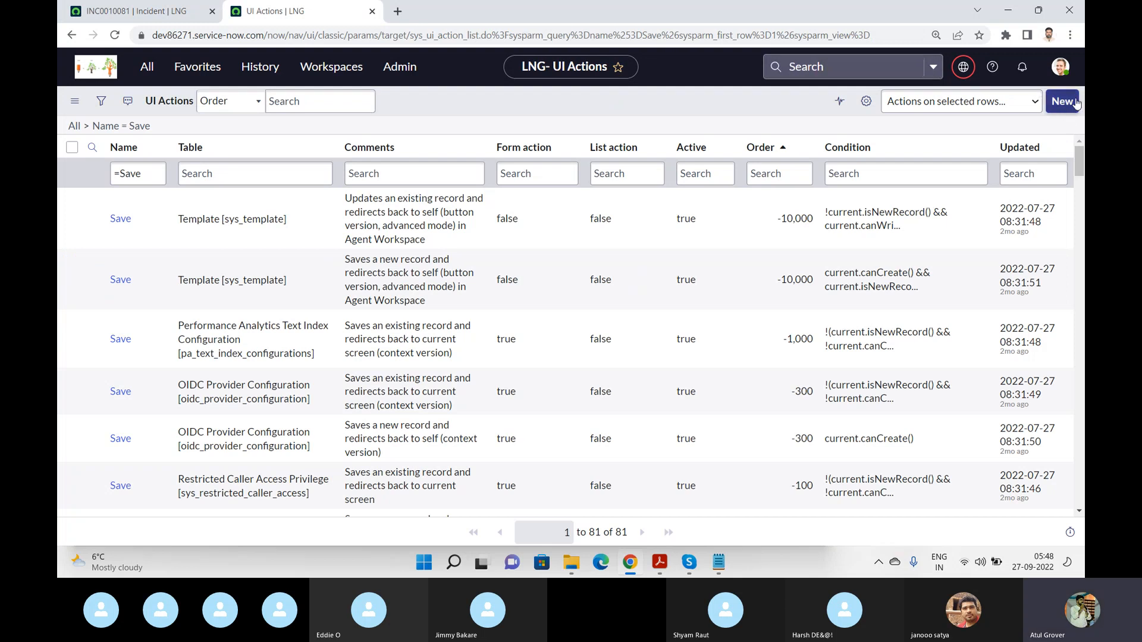
pyautogui.click(178, 11)
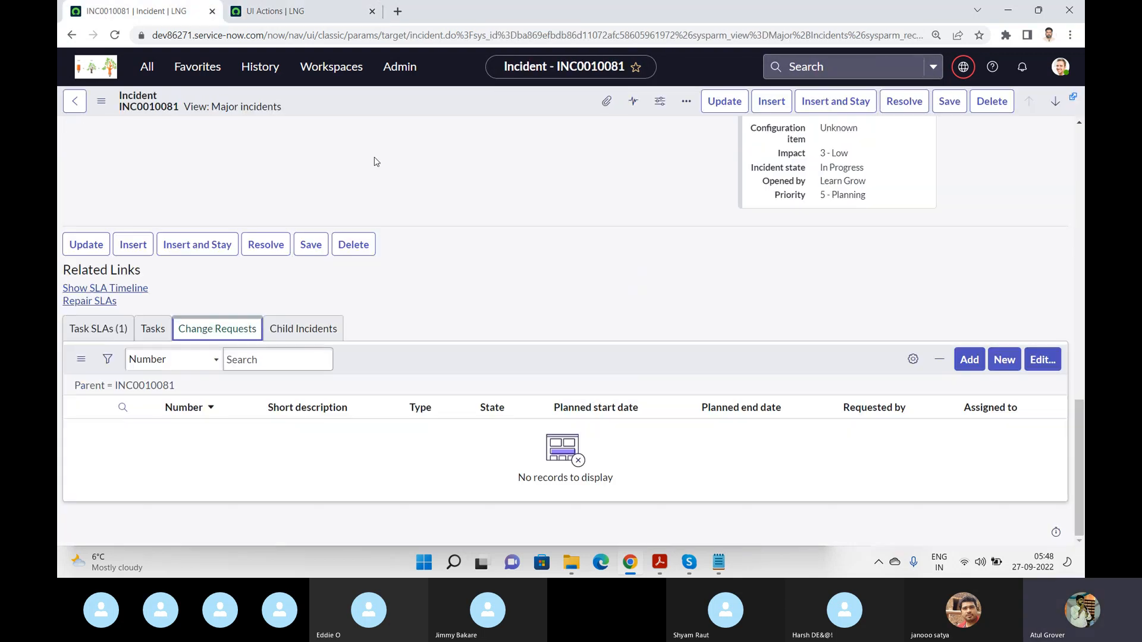
# Step: View the Add Change Requests dialog, close it without adding anything, and try editing the related list while staying on the incident
pyautogui.click(969, 361)
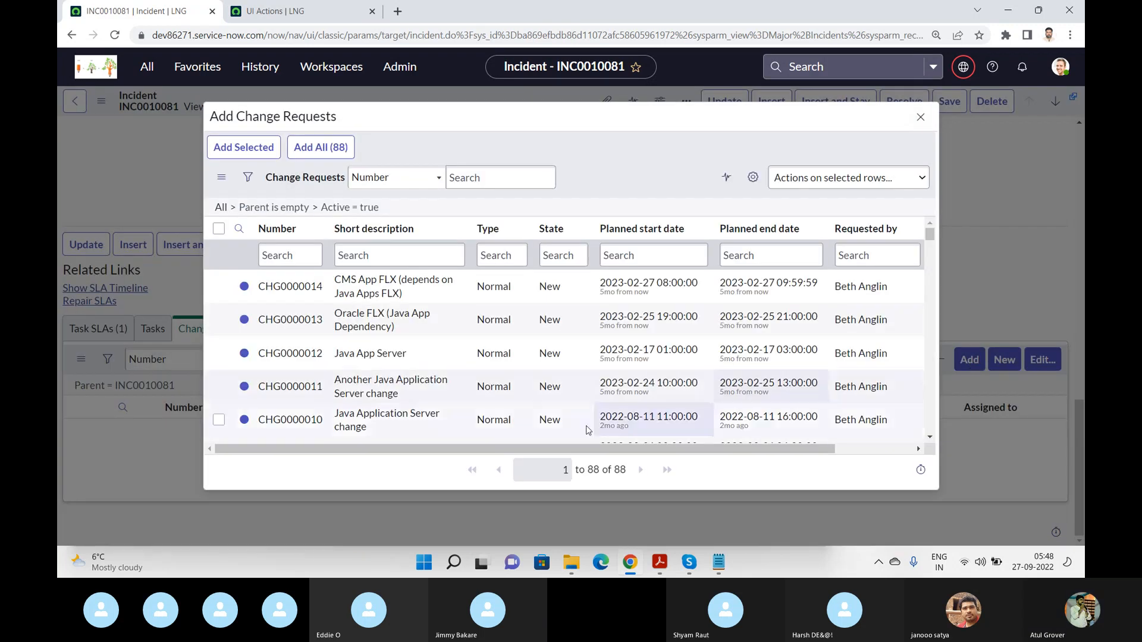
pyautogui.click(898, 254)
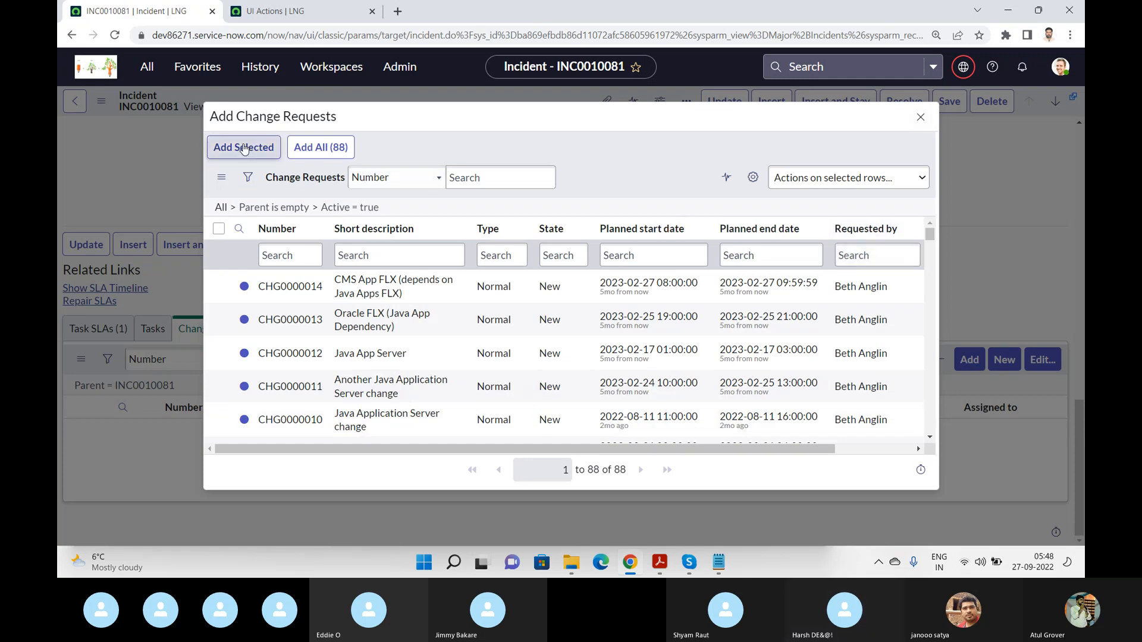
pyautogui.click(920, 118)
pyautogui.click(1042, 366)
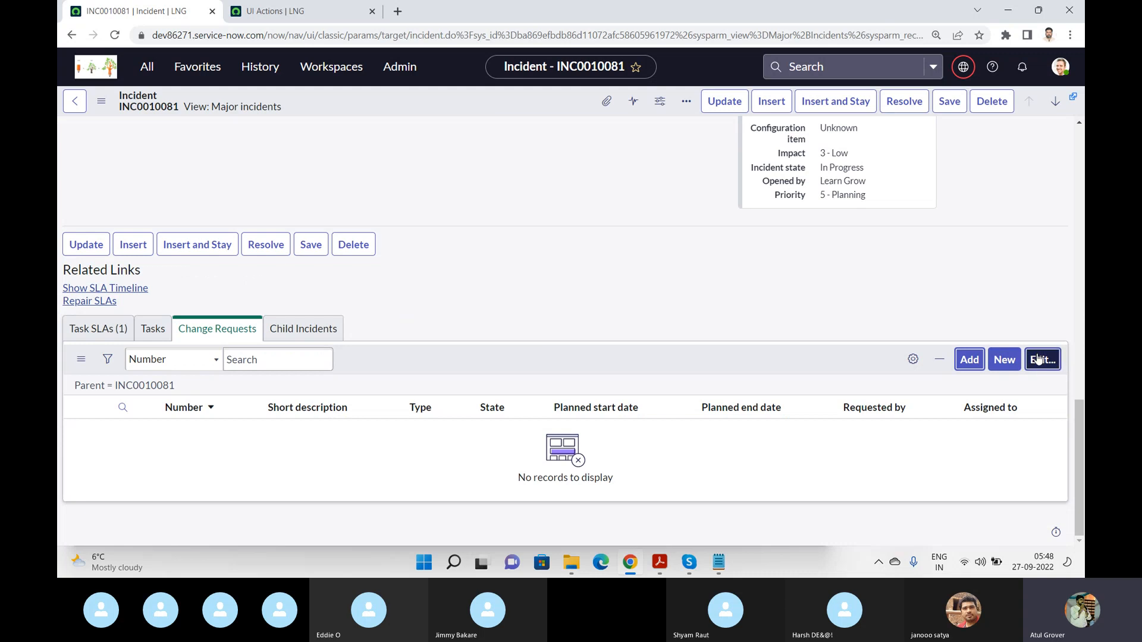
pyautogui.click(688, 111)
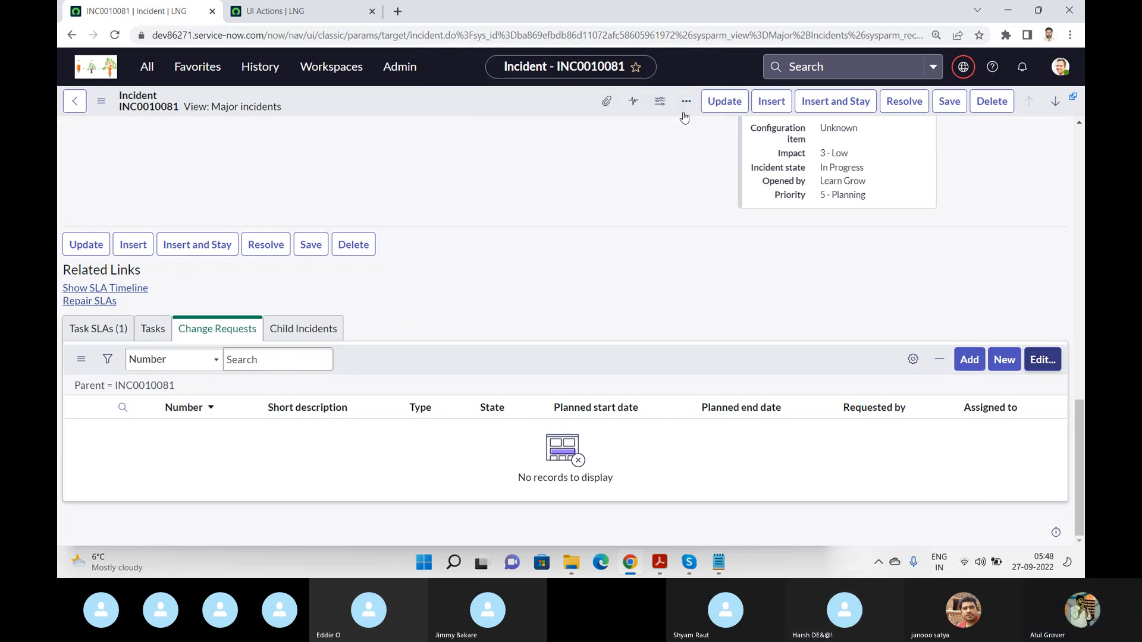
# Step: Open the member editor of the Child Incidents related list, discarding unsaved changes, and cancel it to return to the incident
pyautogui.click(310, 330)
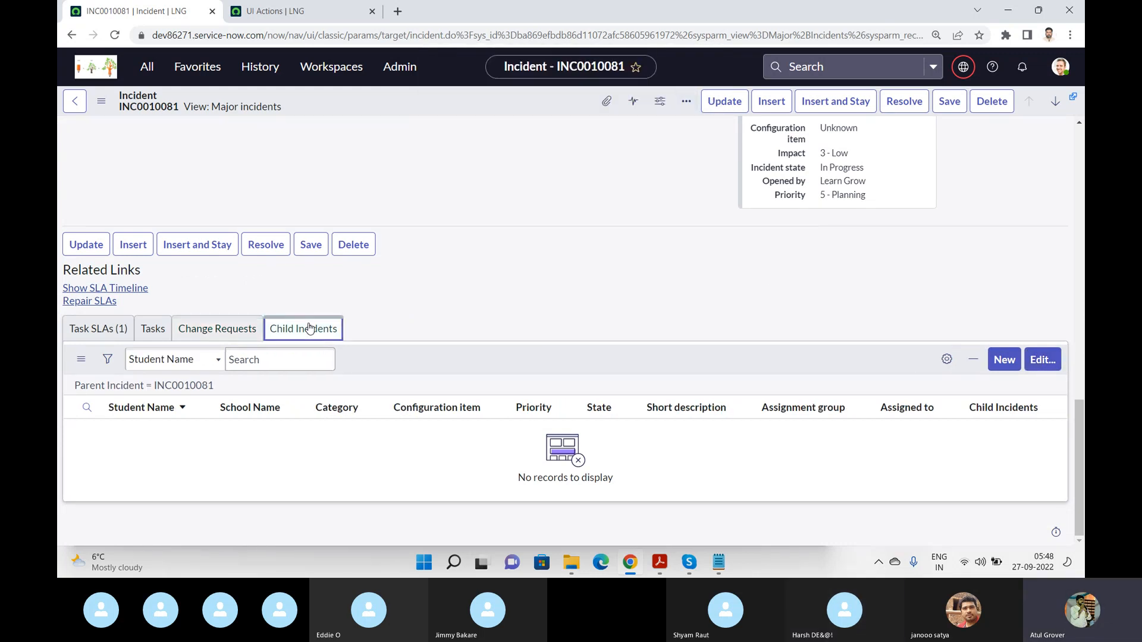
pyautogui.click(1026, 365)
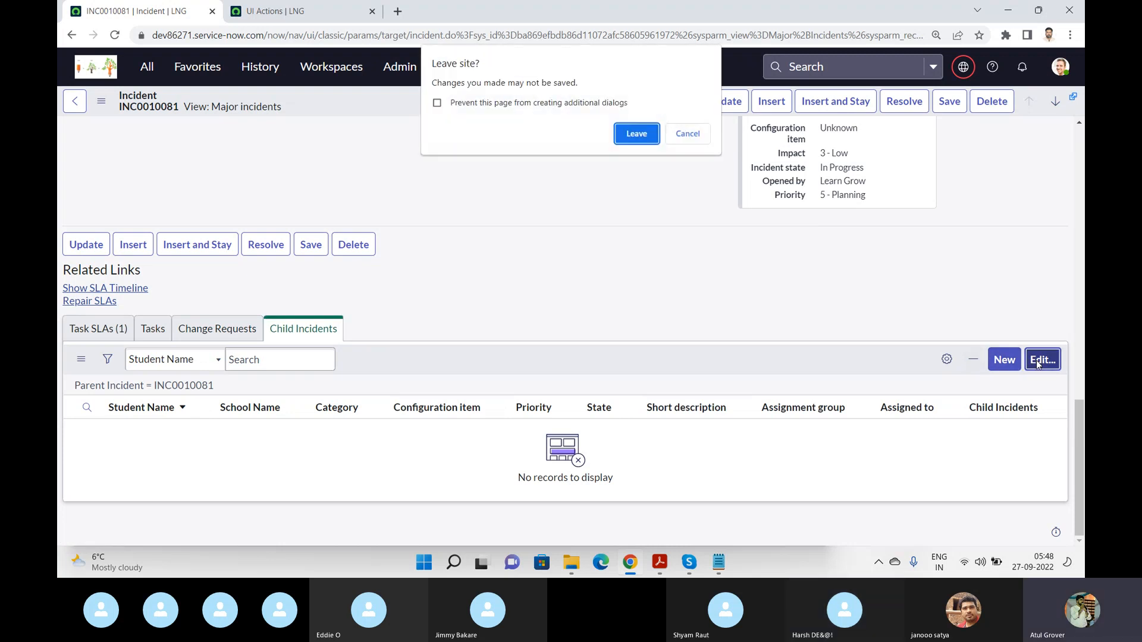
pyautogui.click(636, 135)
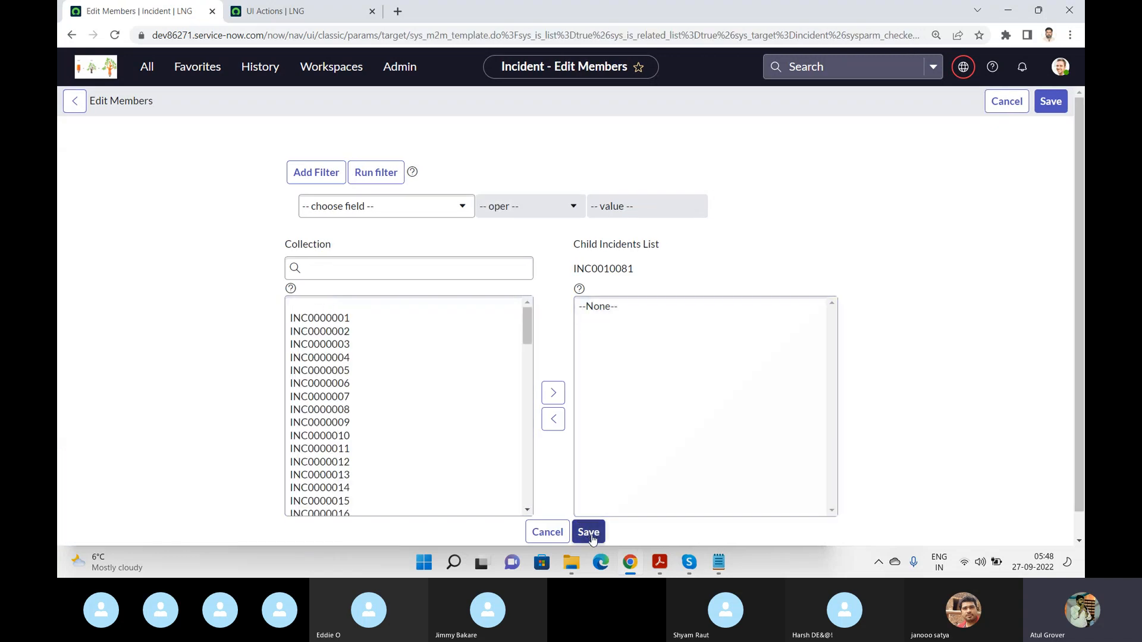
pyautogui.click(587, 537)
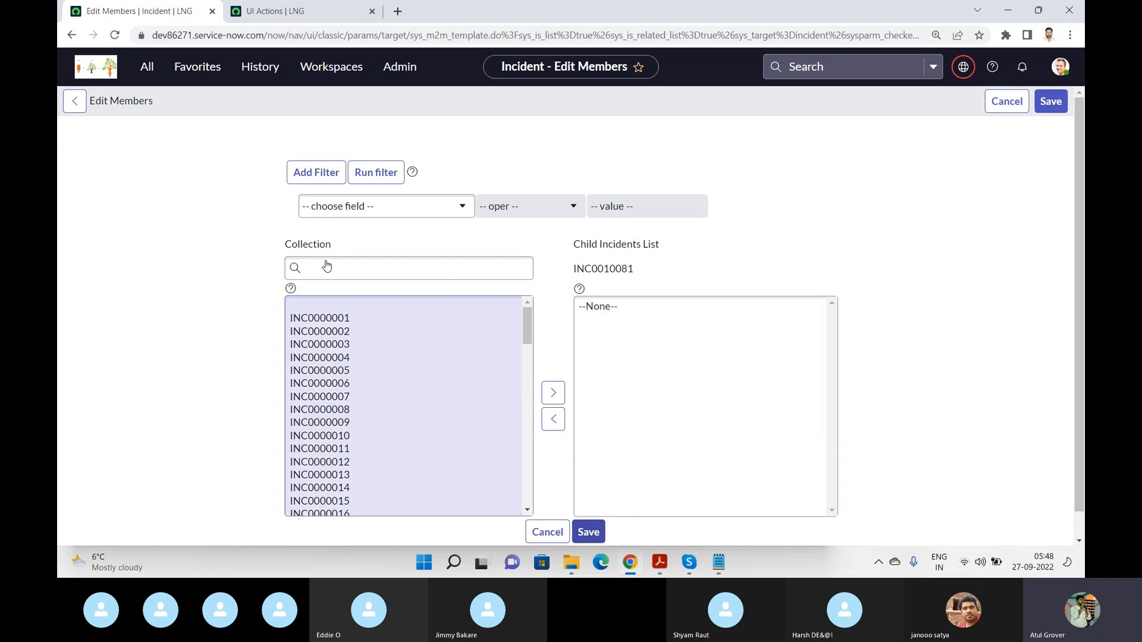
pyautogui.click(284, 10)
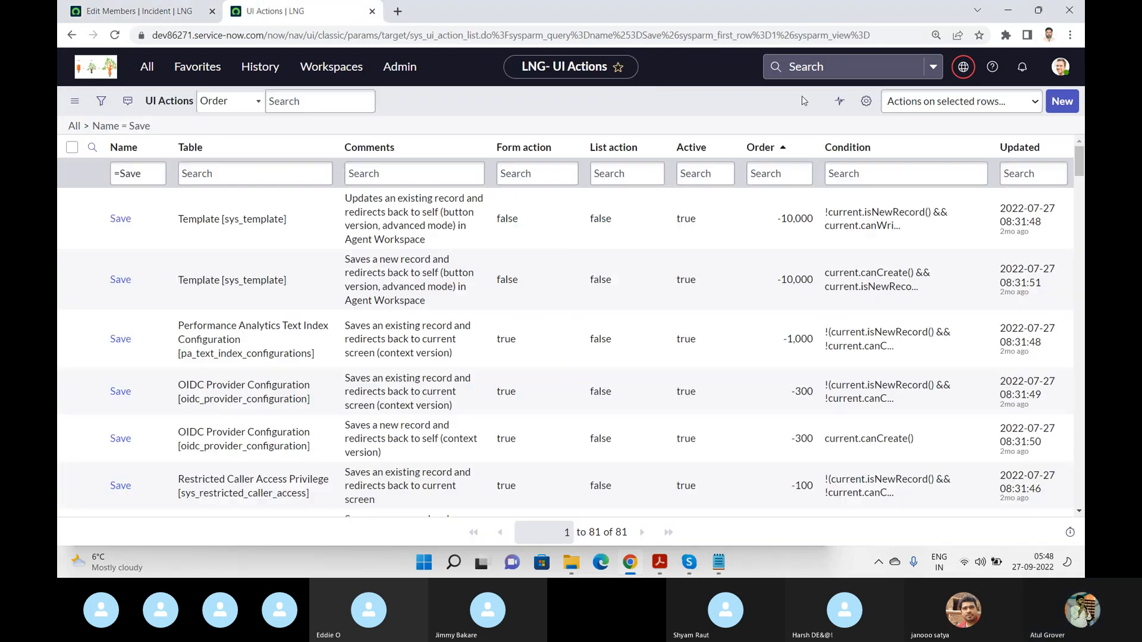
pyautogui.click(167, 12)
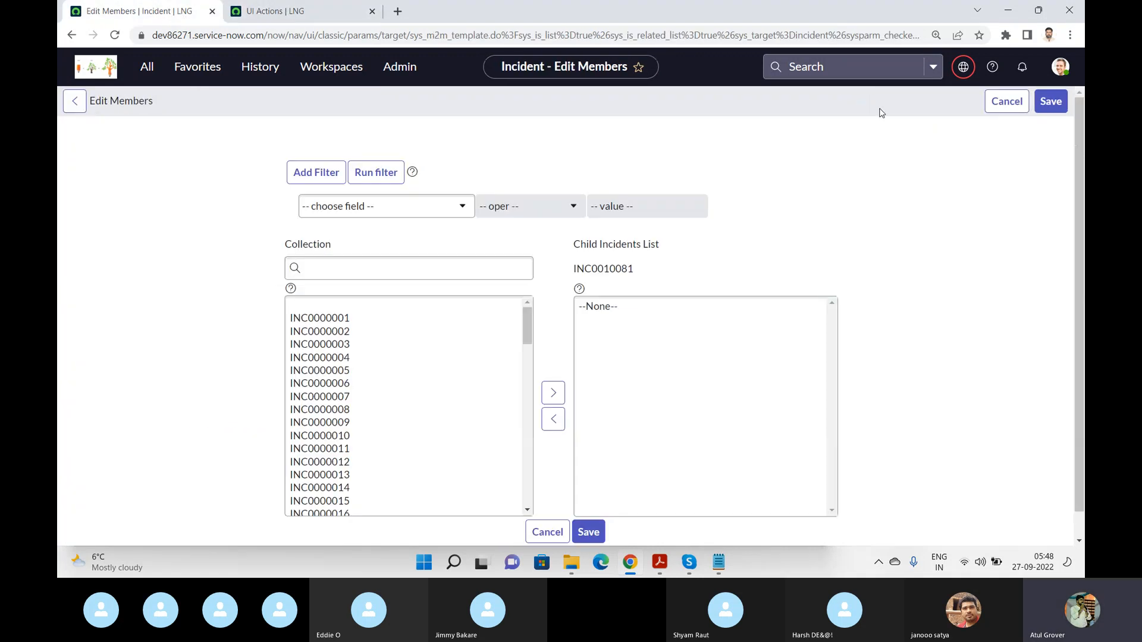
pyautogui.click(992, 110)
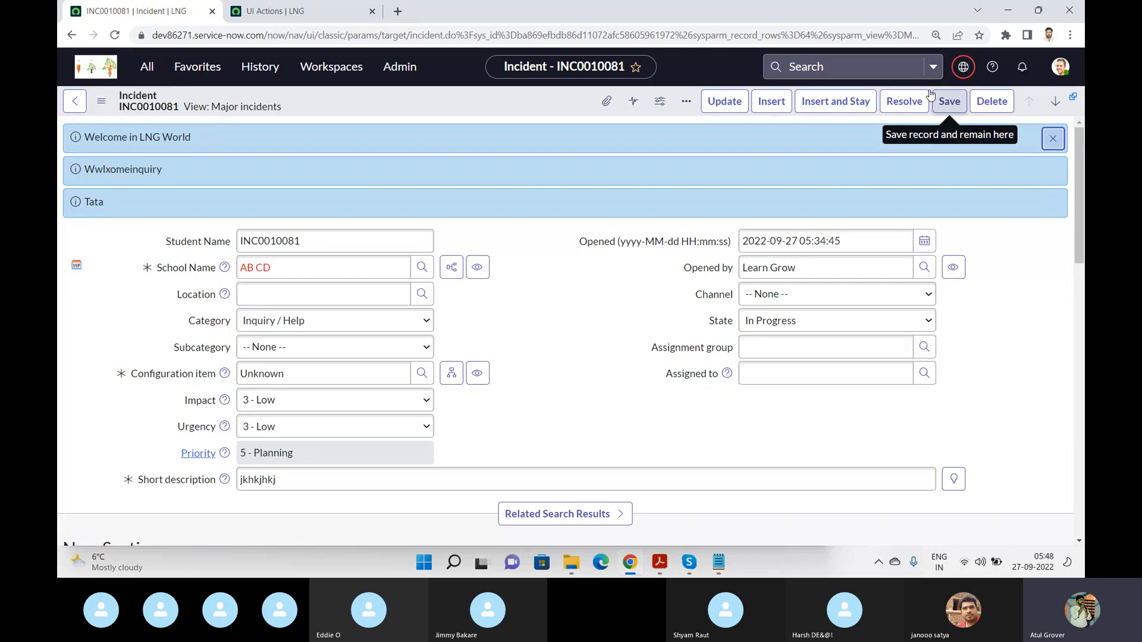
# Step: Filter the Save records in the UI Actions list to tables containing "incid"
pyautogui.click(300, 13)
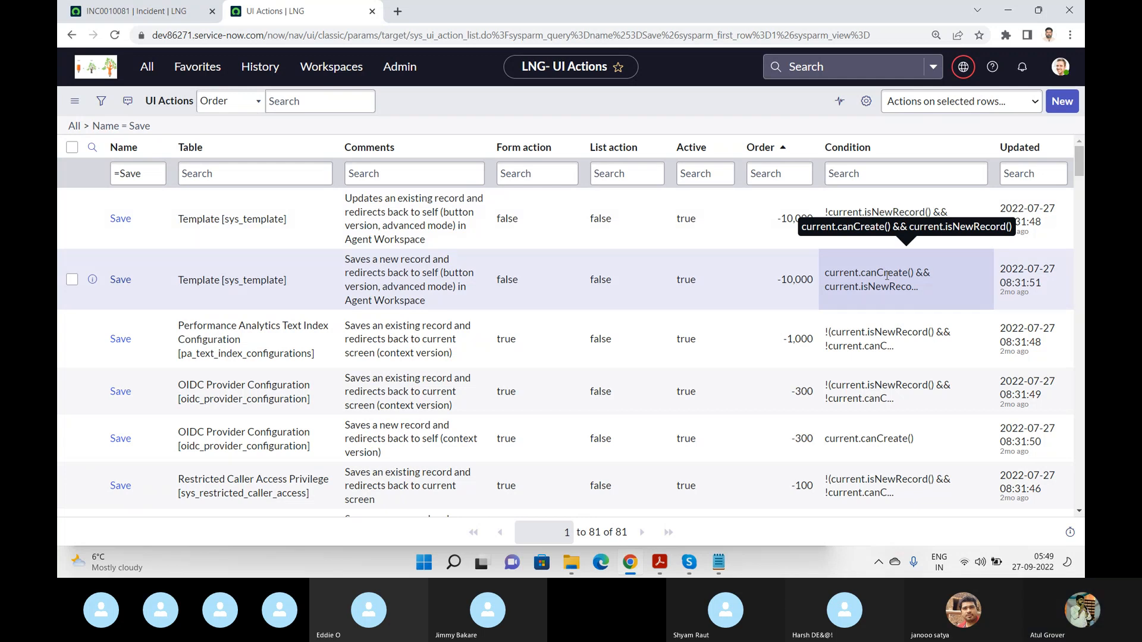
pyautogui.click(249, 179)
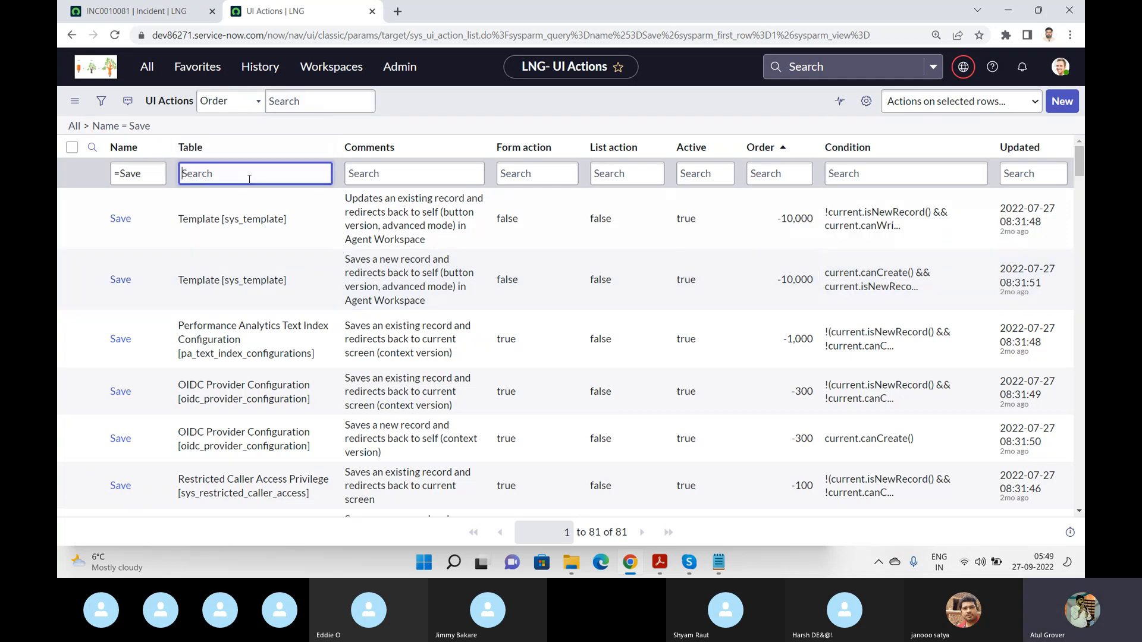
pyautogui.write('*incid')
pyautogui.press('Return')
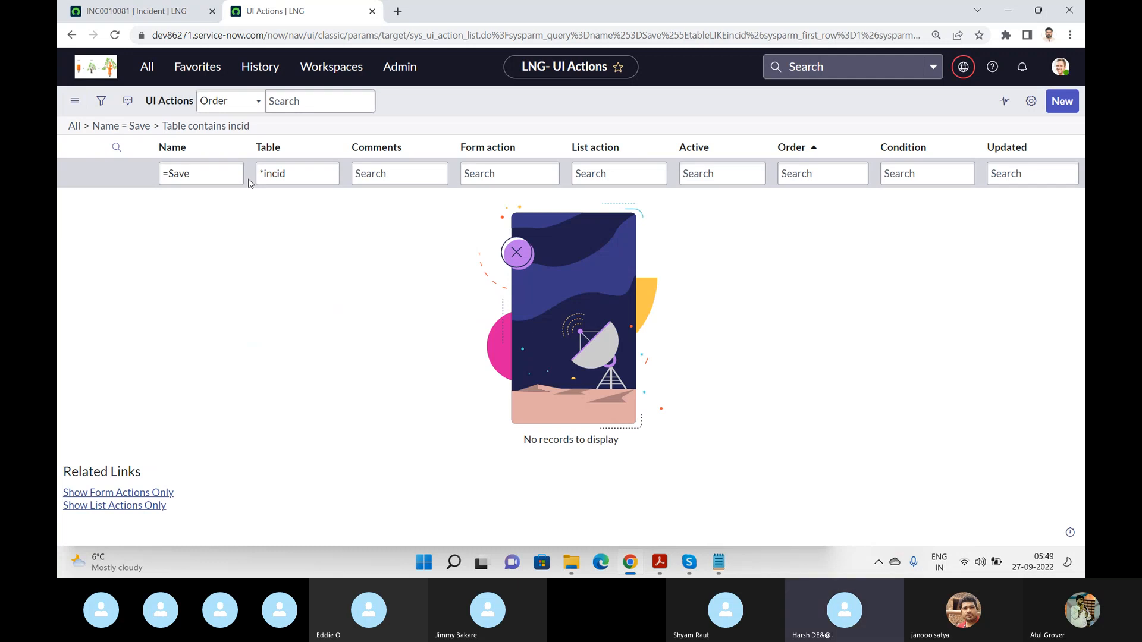
# Step: Change the Table filter of the UI Actions list to tables containing "global"
pyautogui.click(301, 173)
pyautogui.press('BackSpace')
pyautogui.press('BackSpace')
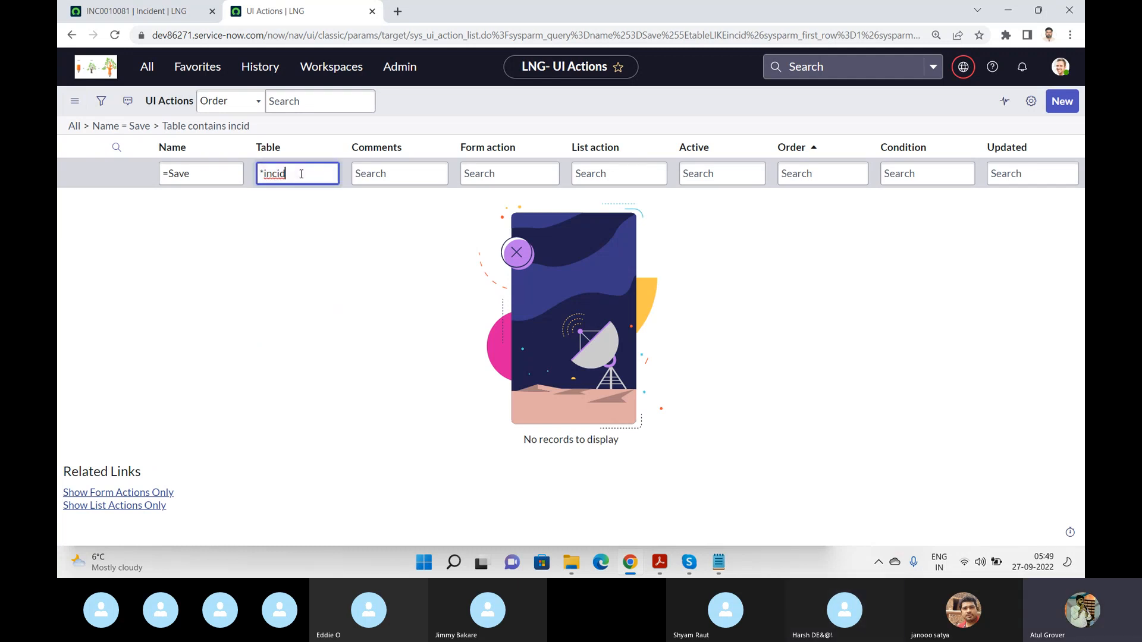
pyautogui.press('BackSpace')
pyautogui.press('BackSpace')
pyautogui.press('BackSpace')
pyautogui.write('global')
pyautogui.press('Return')
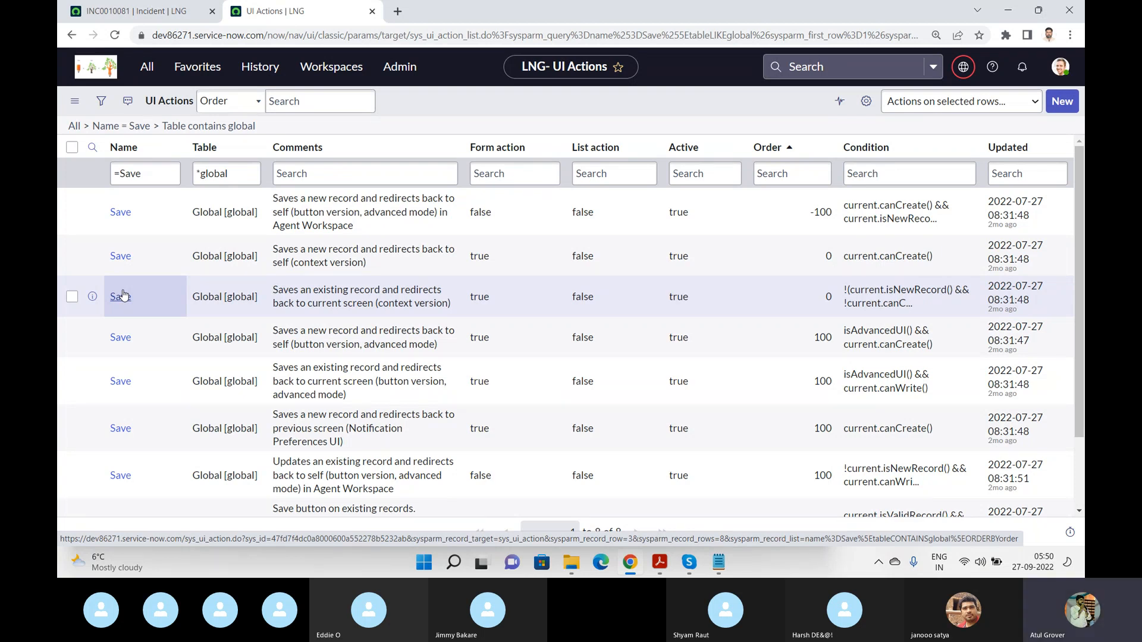
# Step: Check the buttons on the incident form, and create a new UI Action record from the UI Actions list
pyautogui.click(168, 14)
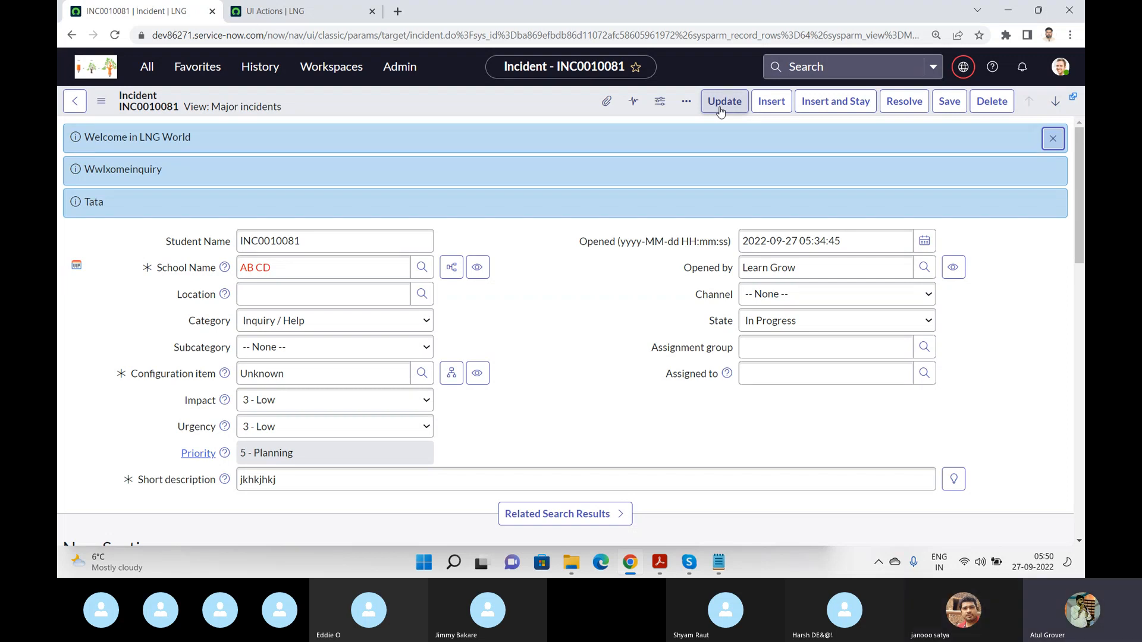
pyautogui.click(271, 14)
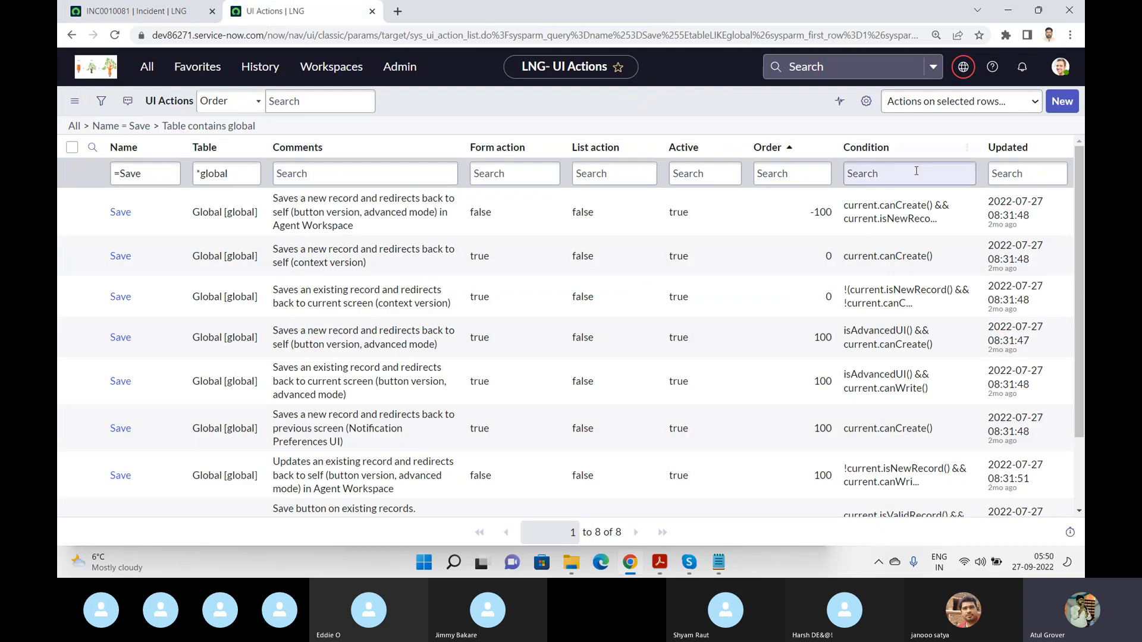
pyautogui.click(1061, 102)
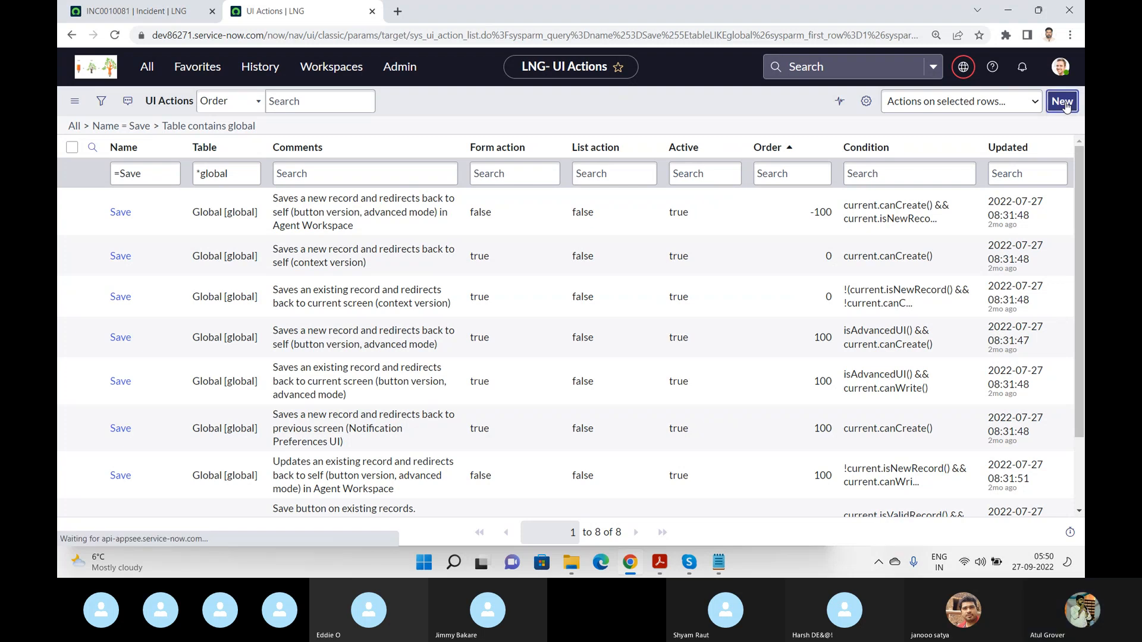
pyautogui.click(1063, 101)
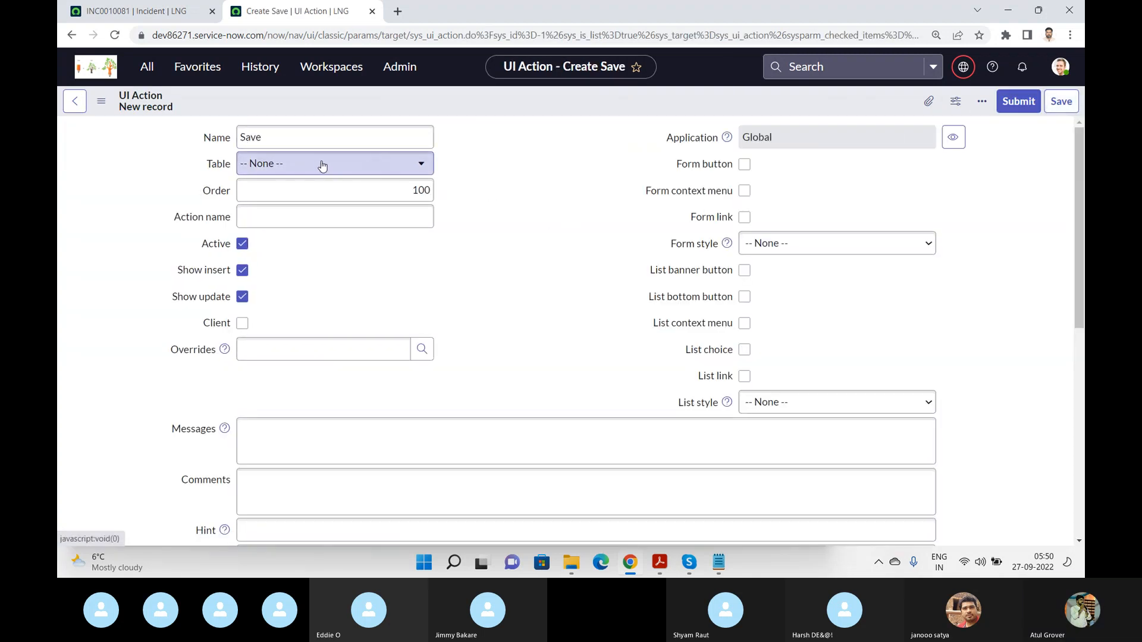
# Step: Name the new UI action "LNG Test" and set its action name to "LNG Test" as well
pyautogui.doubleClick(302, 138)
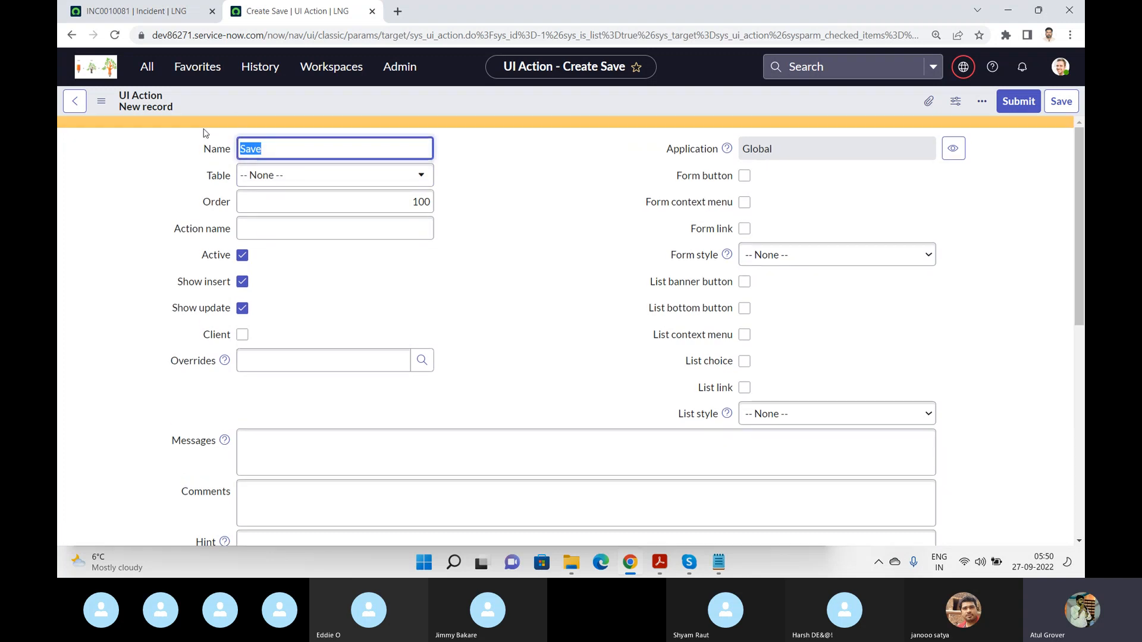
pyautogui.write('LNG Test')
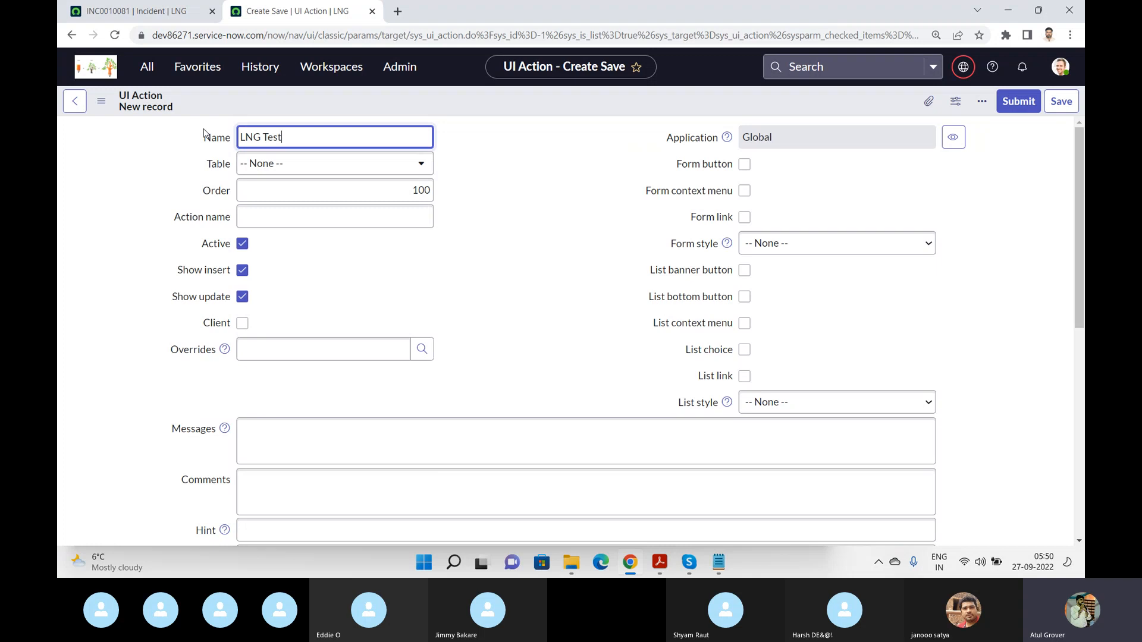
pyautogui.click(310, 215)
pyautogui.write('LNG Test')
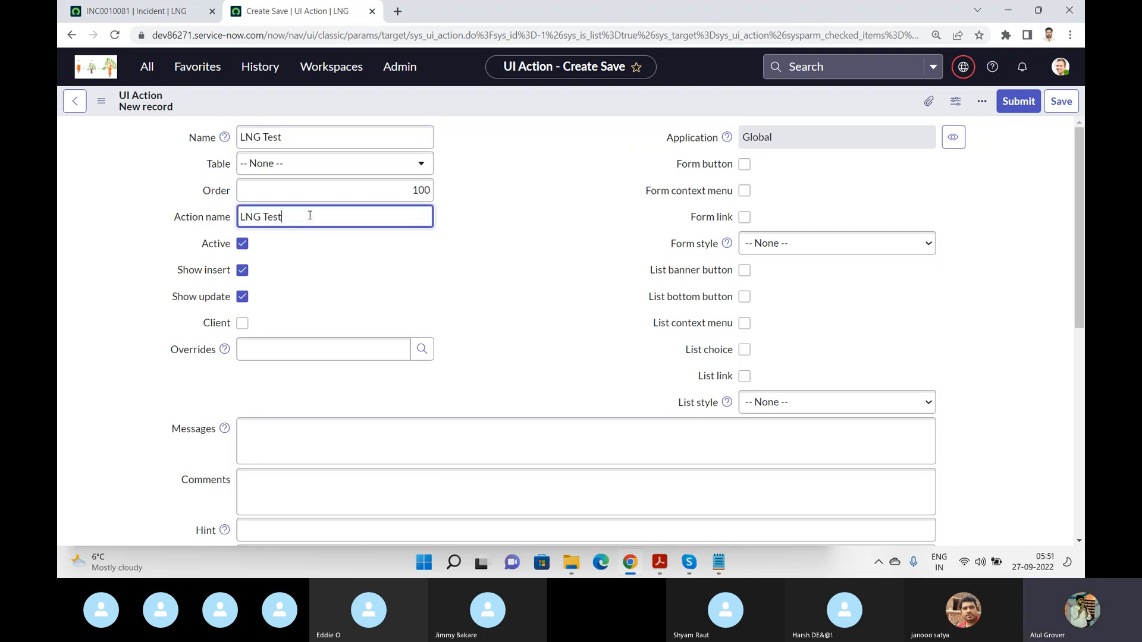
# Step: Set the UI action's table to Change Request [change_request]
pyautogui.click(356, 167)
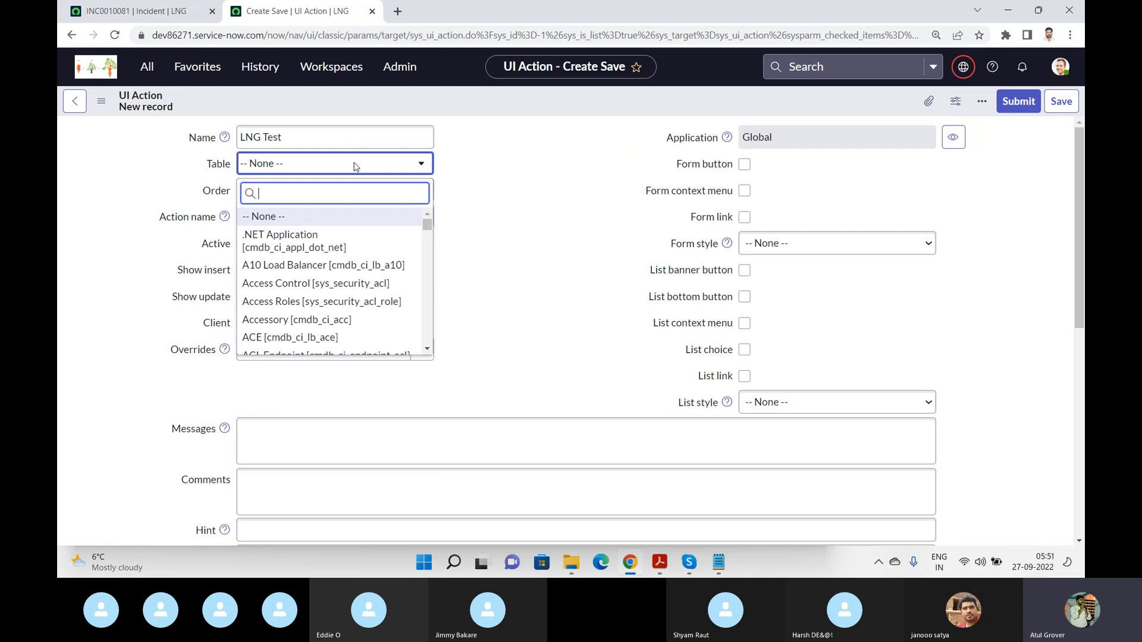
pyautogui.write('inci')
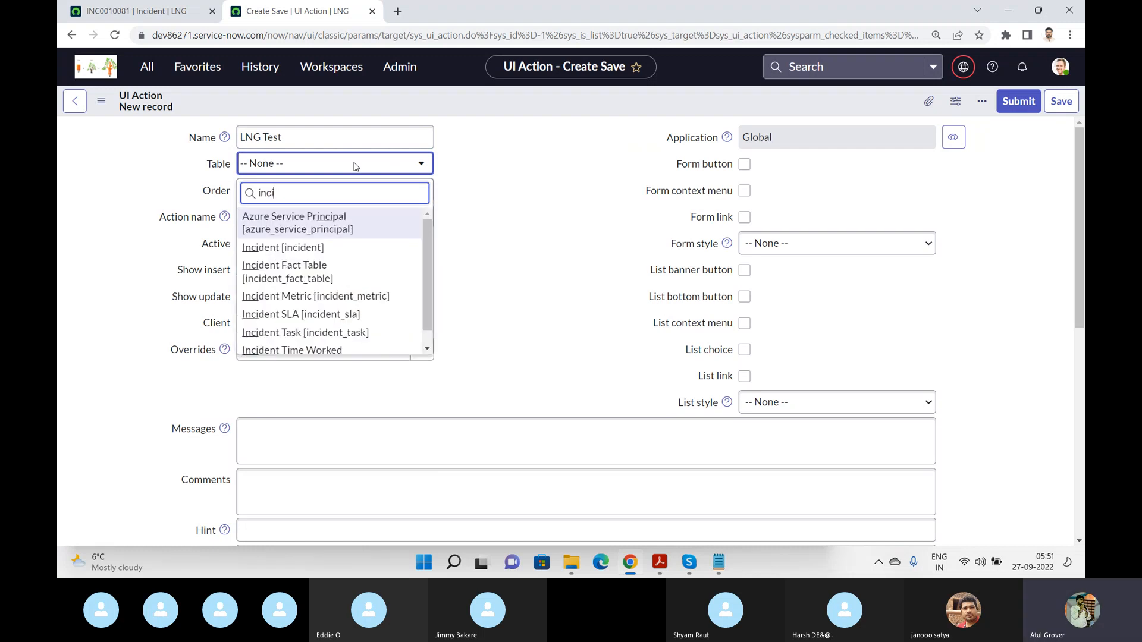
pyautogui.write('dd')
pyautogui.press('BackSpace')
pyautogui.write('dd')
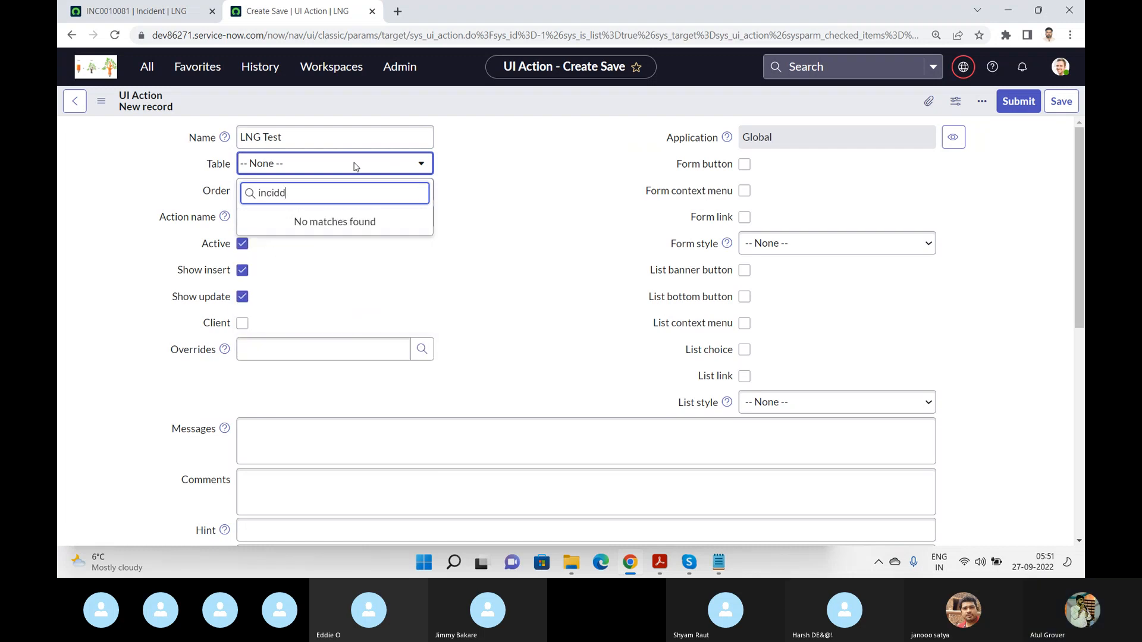
pyautogui.press('BackSpace')
pyautogui.press('BackSpace')
pyautogui.press('BackSpace')
pyautogui.press('BackSpace')
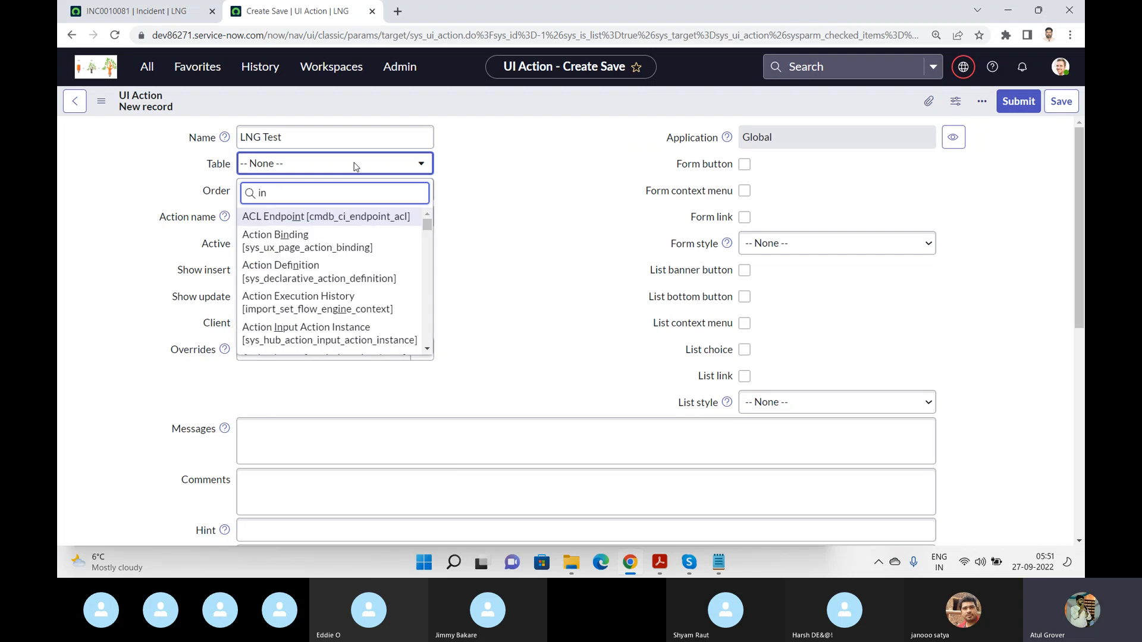
pyautogui.press('BackSpace')
pyautogui.press('BackSpace')
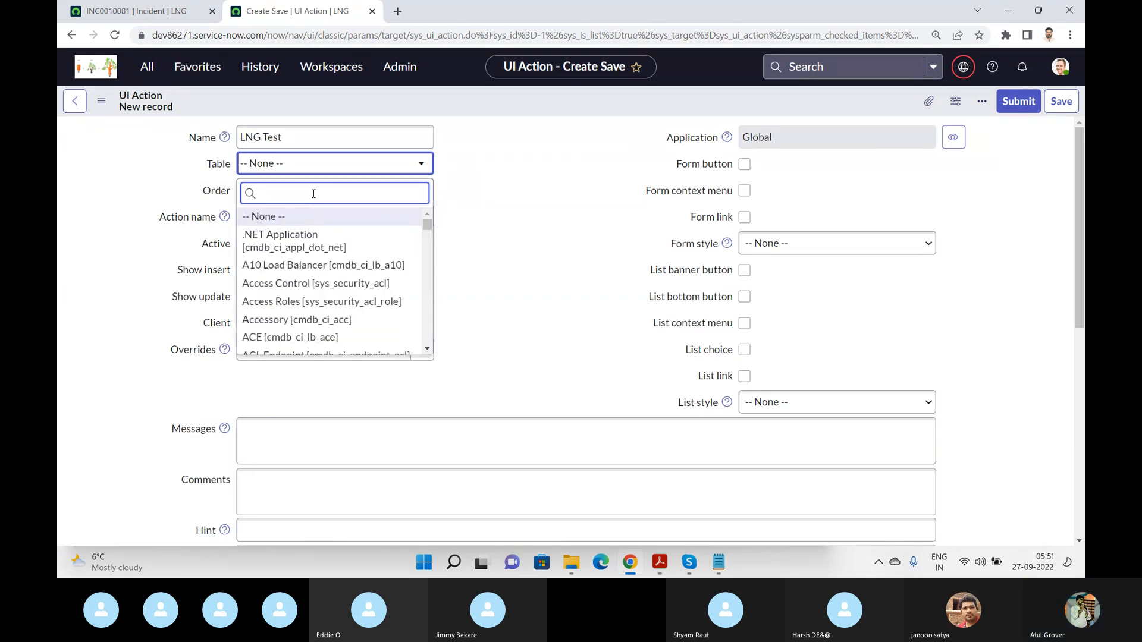
pyautogui.write('change_req')
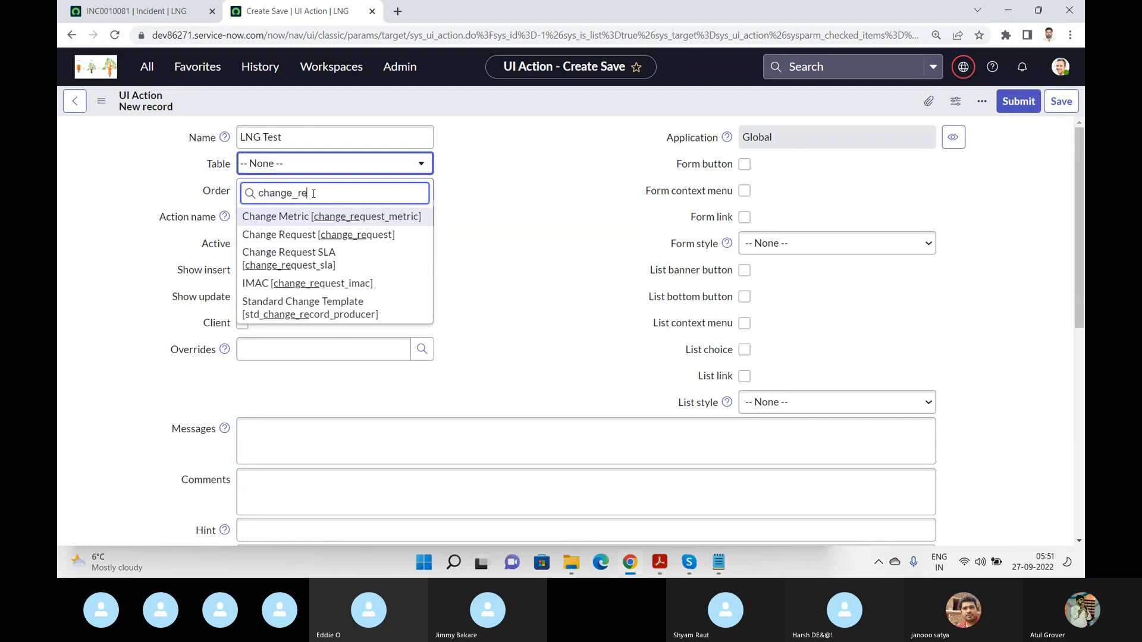
pyautogui.click(314, 236)
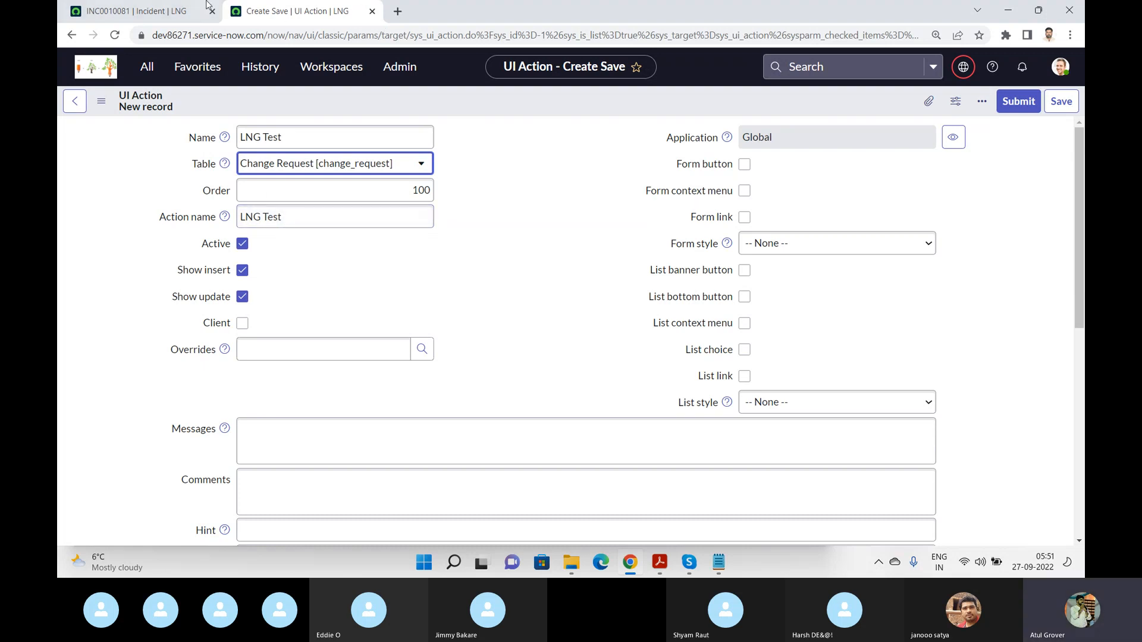
# Step: Check the incident form's buttons, and save the new UI action with Show update turned off and Client left unselected
pyautogui.click(148, 11)
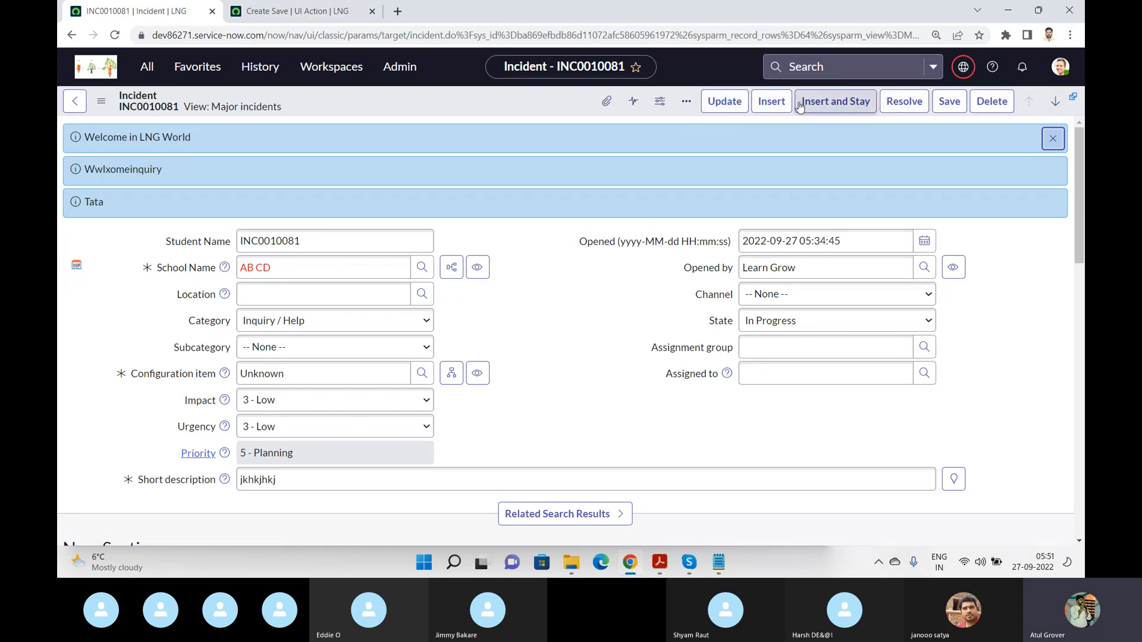
pyautogui.click(332, 17)
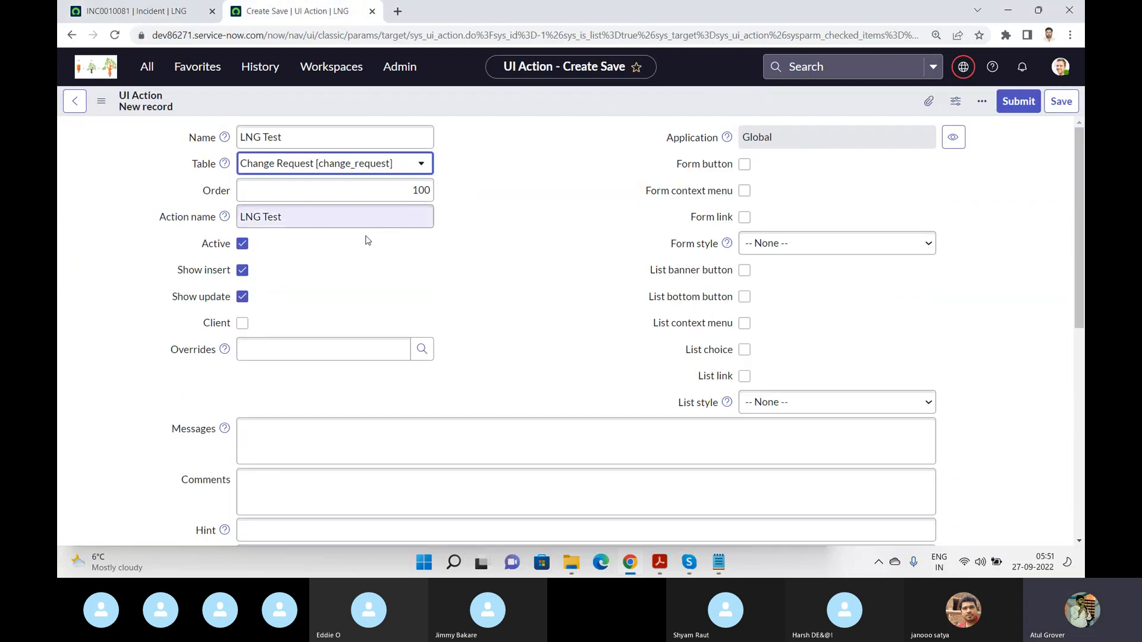
pyautogui.click(242, 296)
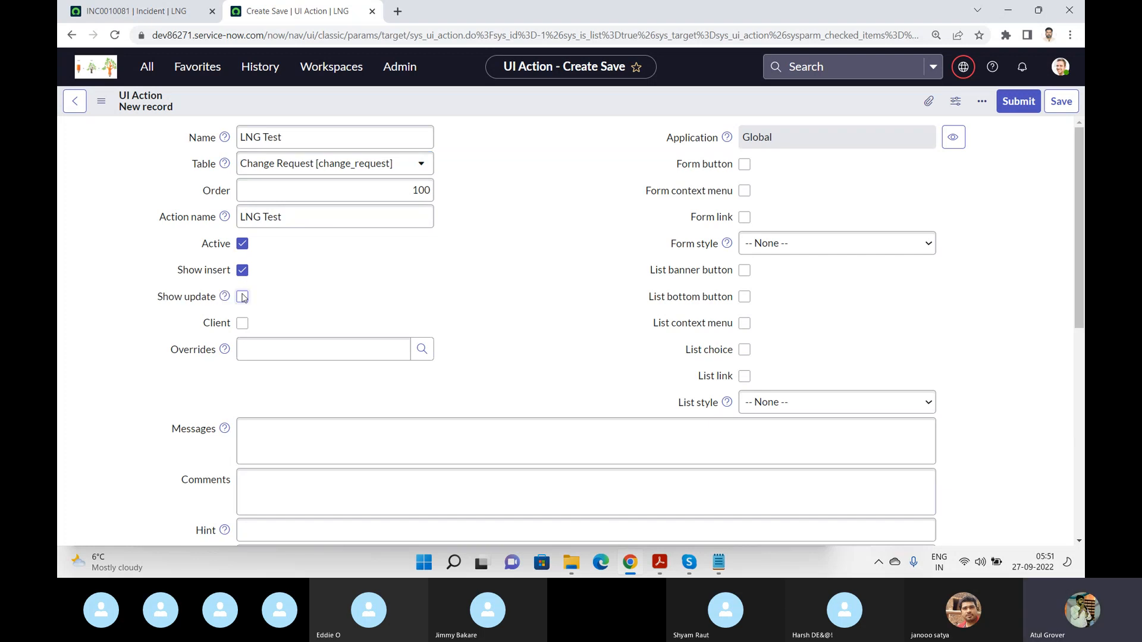
pyautogui.click(243, 323)
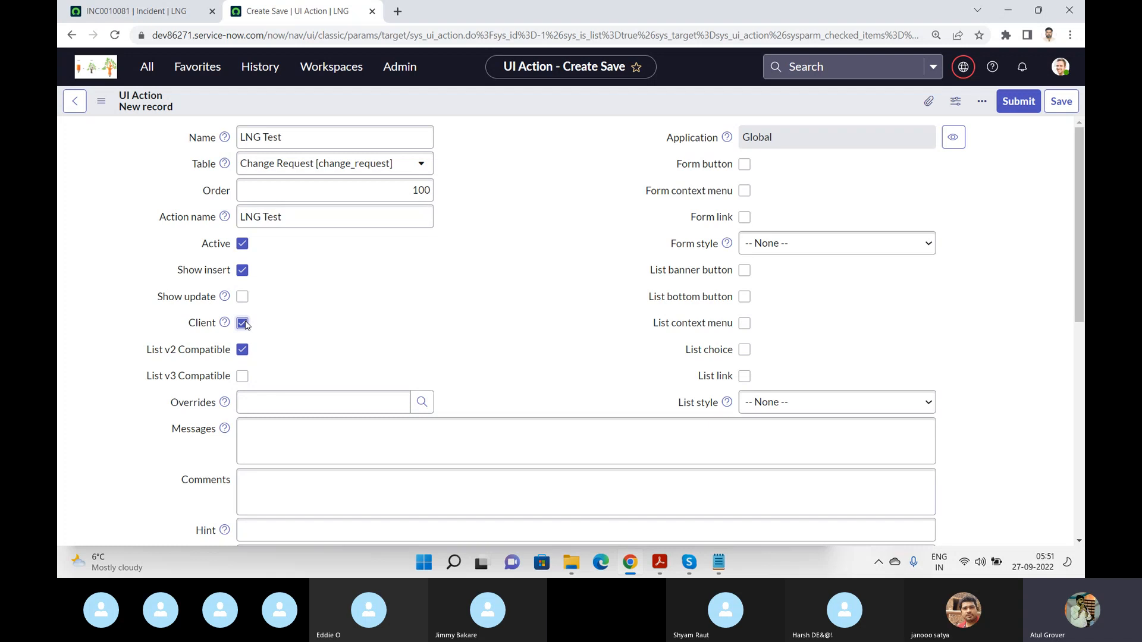
pyautogui.click(242, 323)
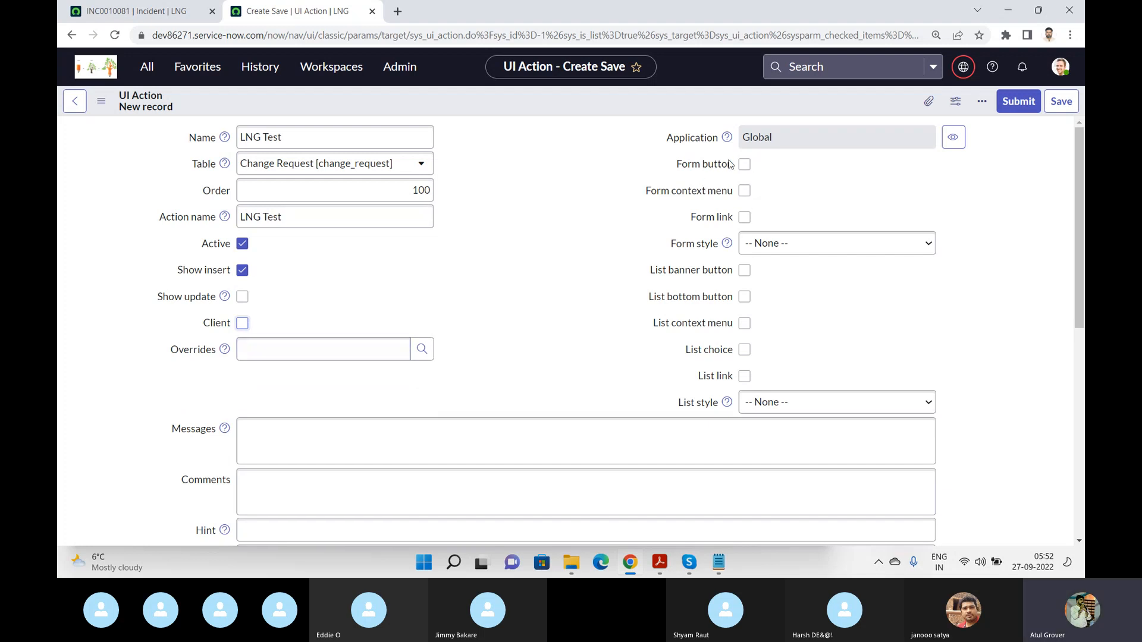
pyautogui.click(1065, 103)
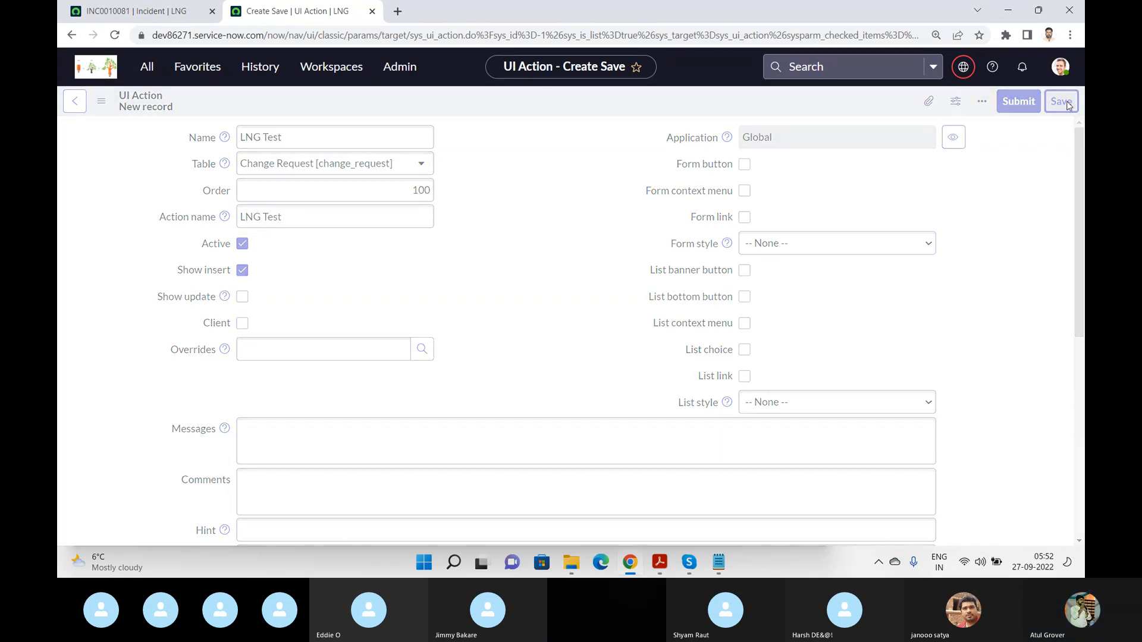
# Step: Find the Change module in place of the open incident and start a new change request with the Normal model
pyautogui.click(140, 10)
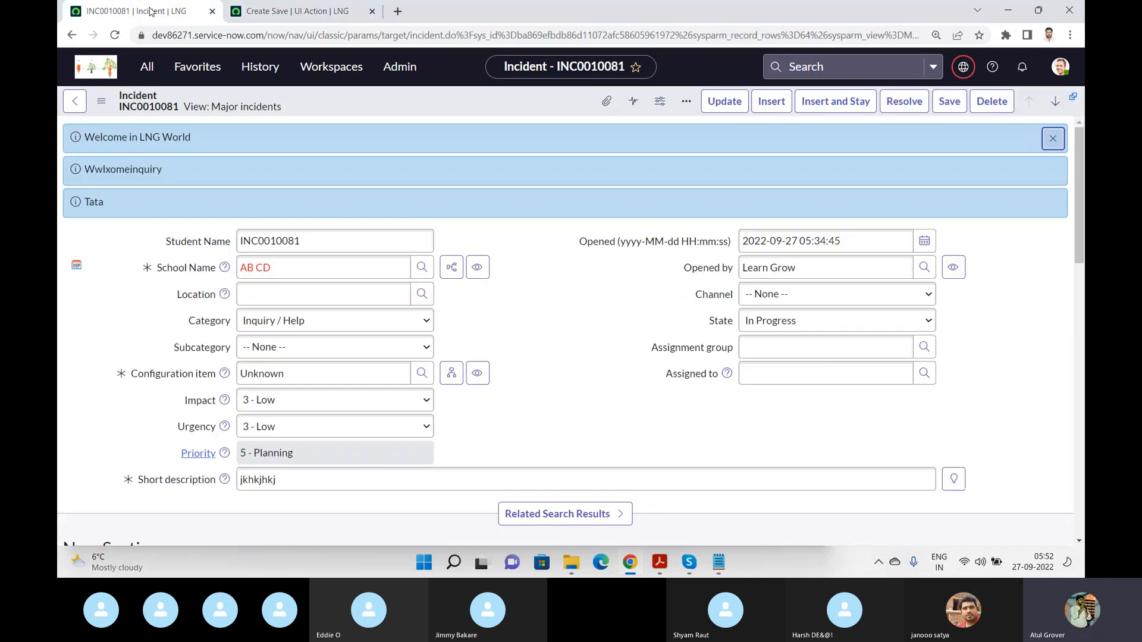
pyautogui.click(142, 80)
pyautogui.click(155, 107)
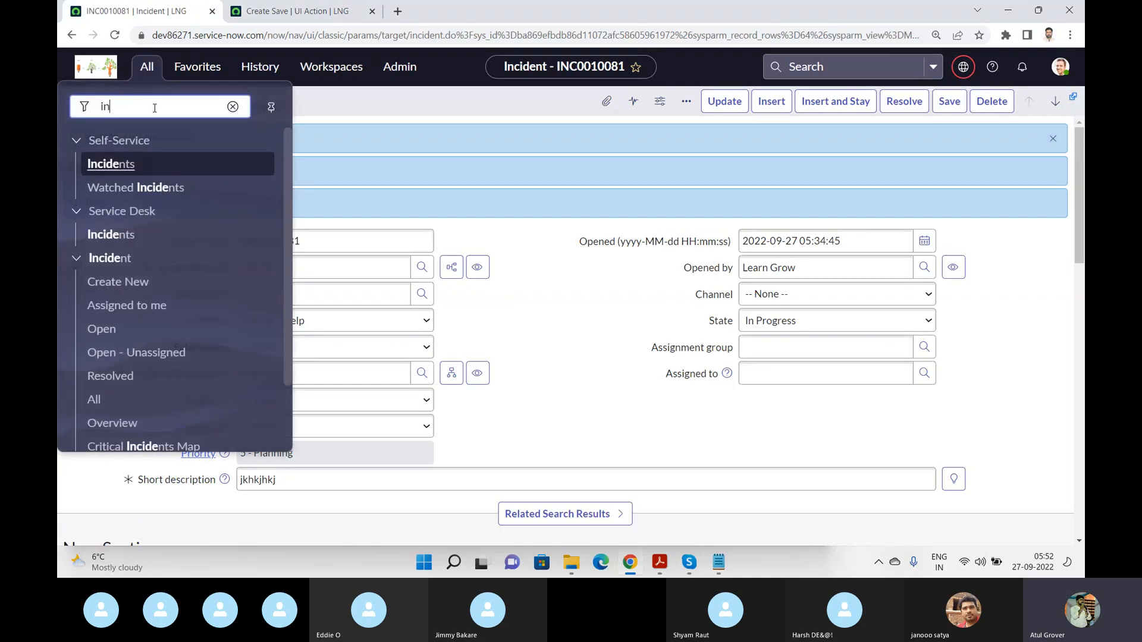
pyautogui.press('BackSpace')
pyautogui.press('BackSpace')
pyautogui.write('change')
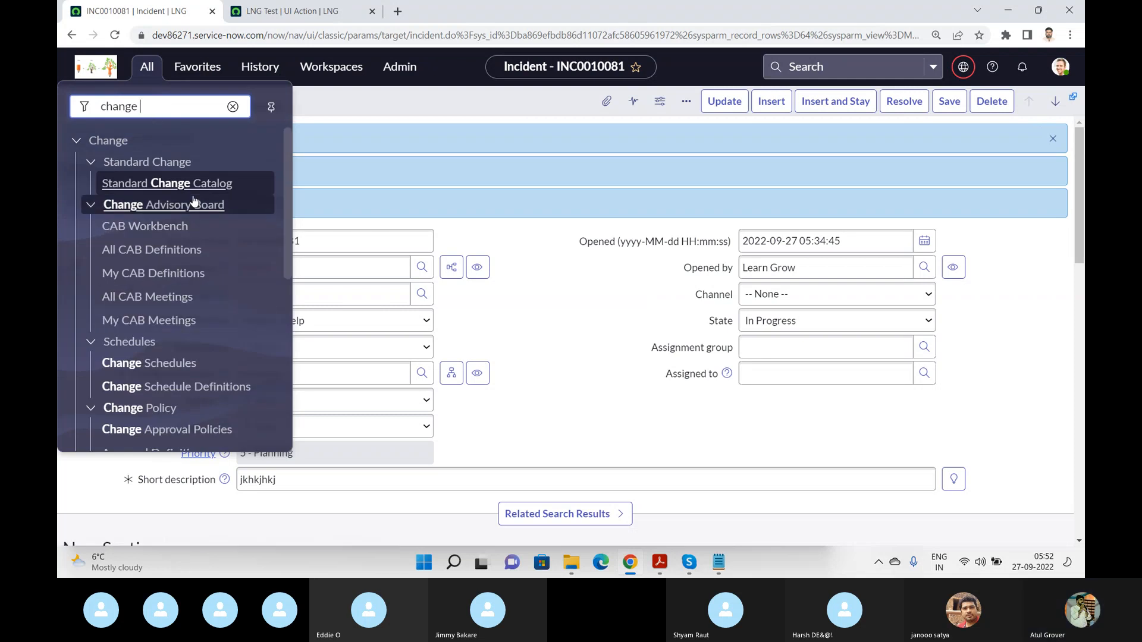
pyautogui.press('BackSpace')
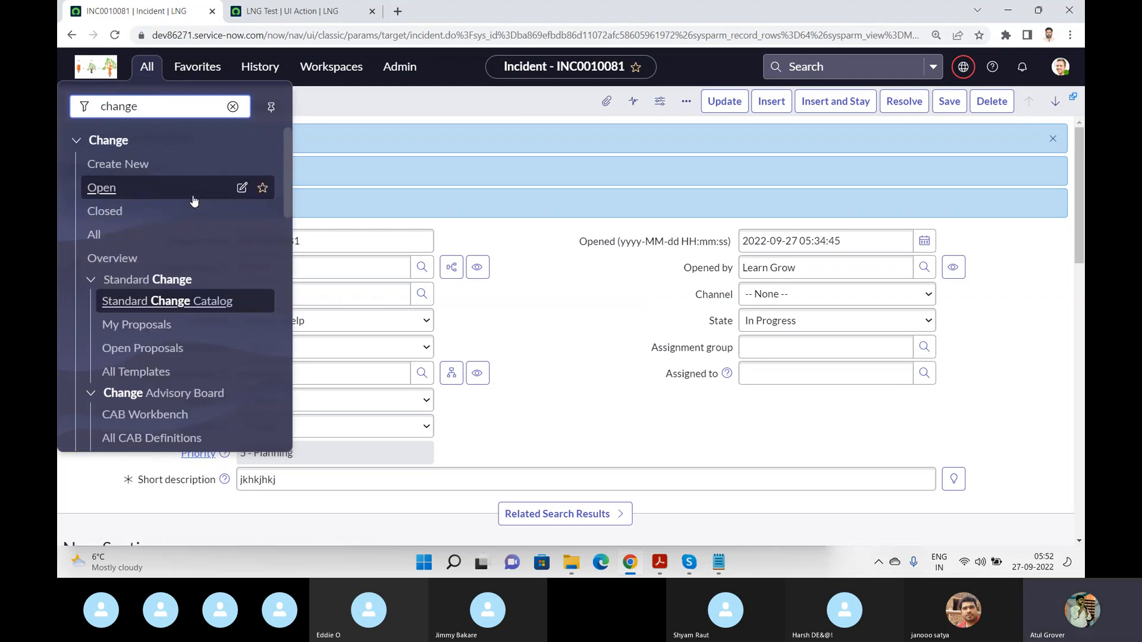
pyautogui.click(116, 171)
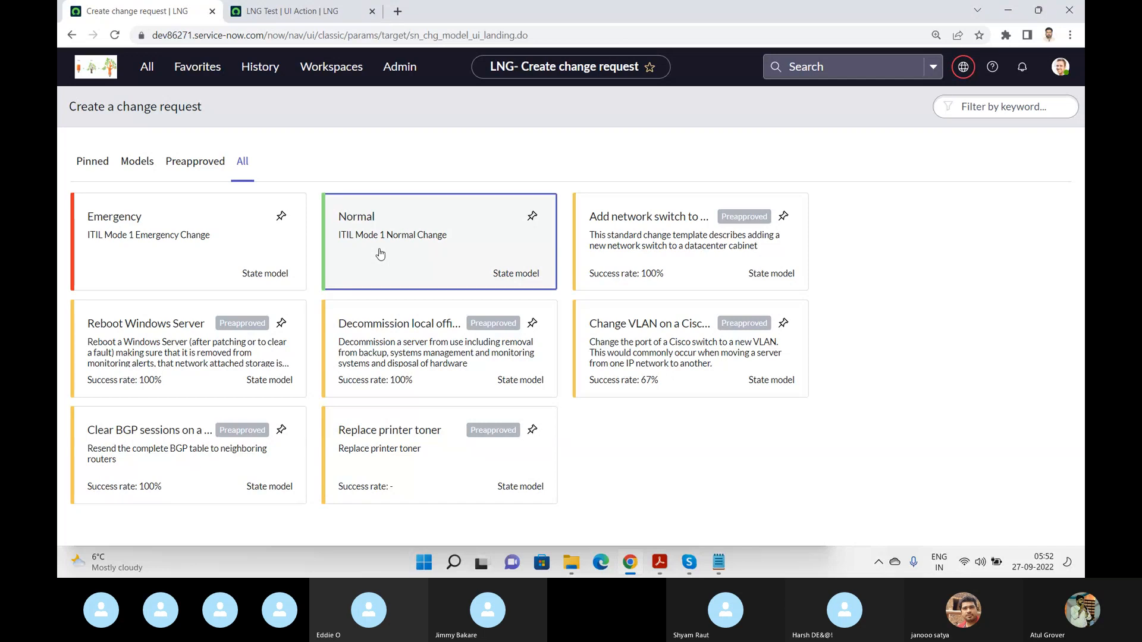
pyautogui.click(380, 255)
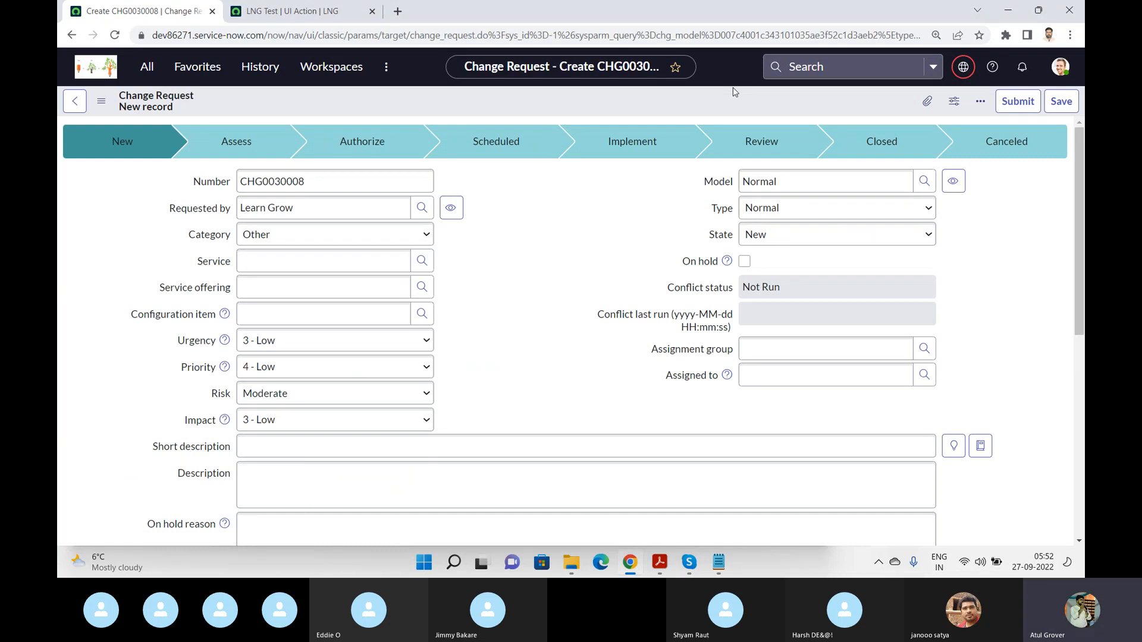
# Step: Enable Form button and Form context menu for the LNG Test UI action, checking where each appears on the change request form
pyautogui.click(357, 12)
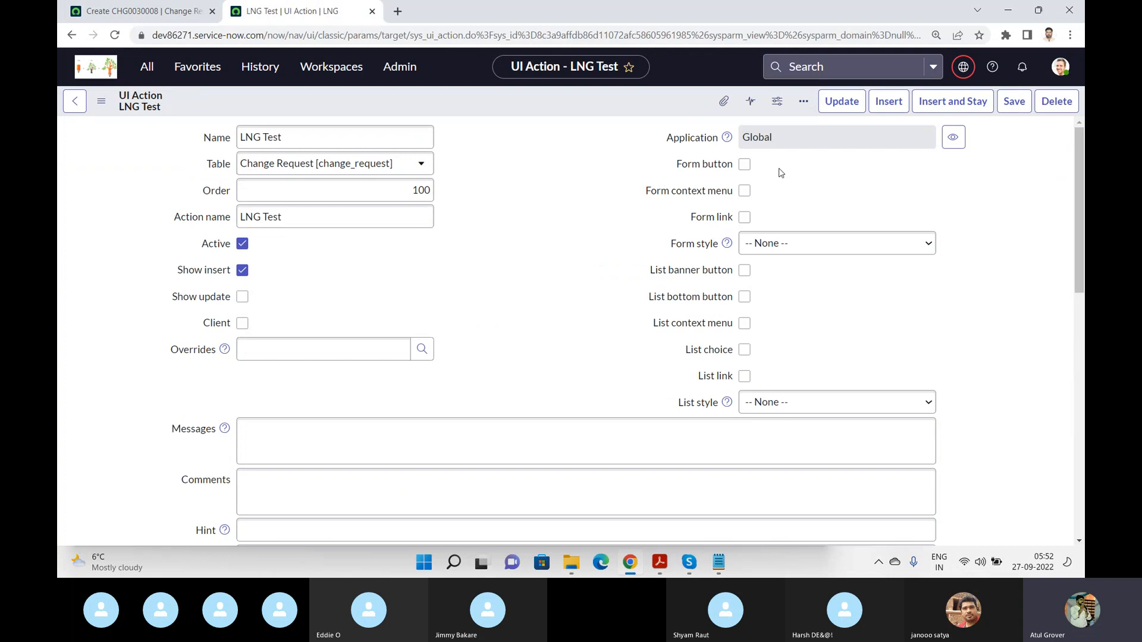
pyautogui.click(744, 165)
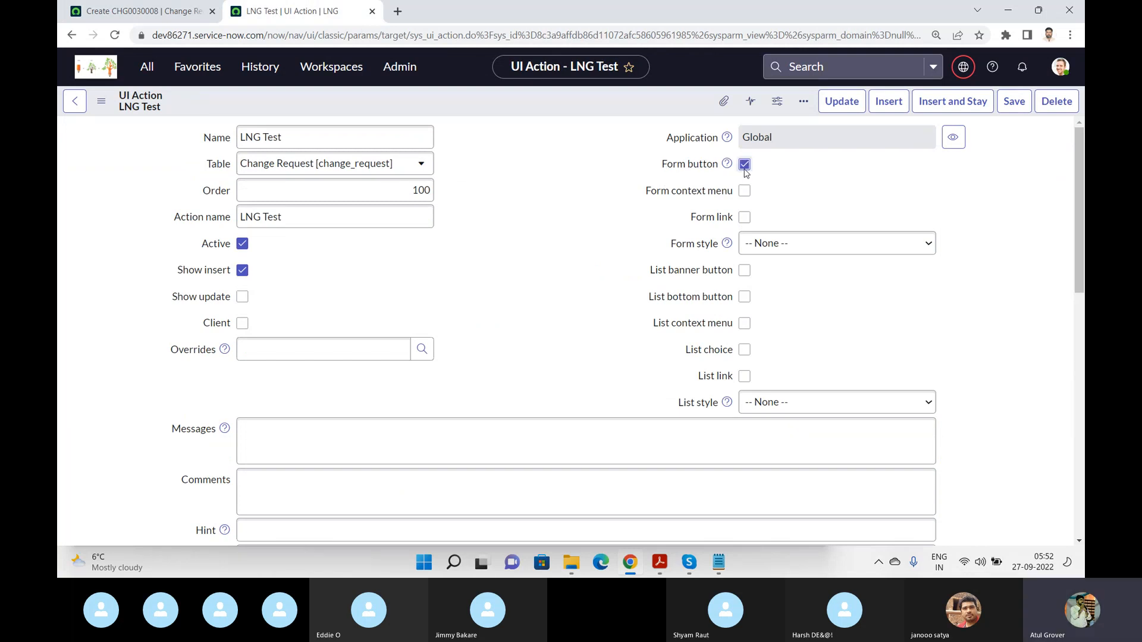
pyautogui.click(149, 14)
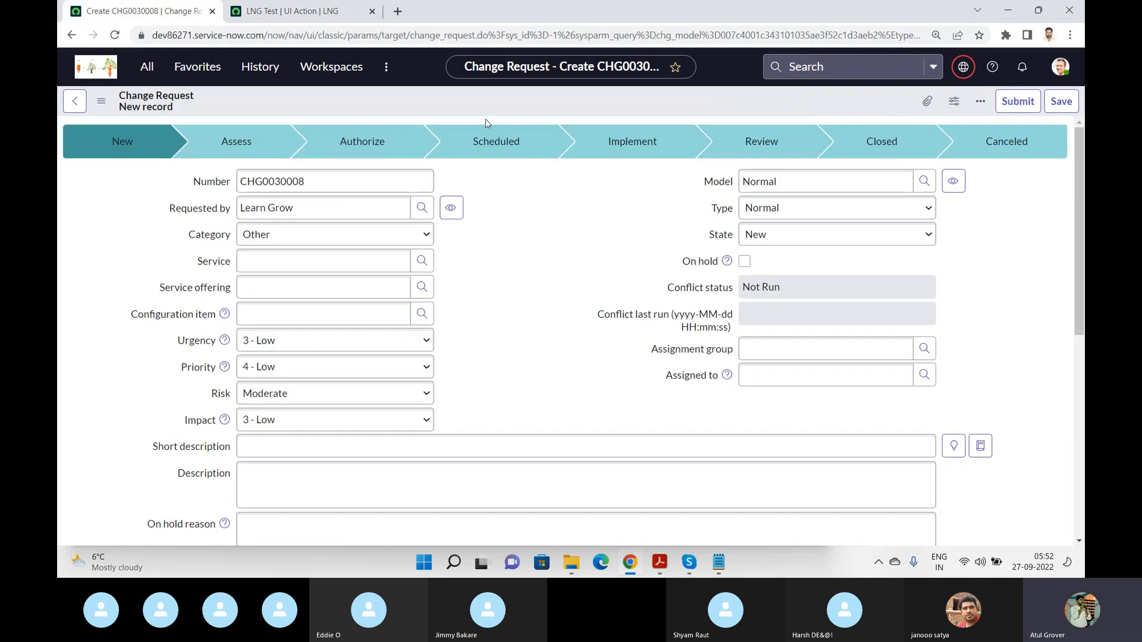
pyautogui.rightClick(526, 107)
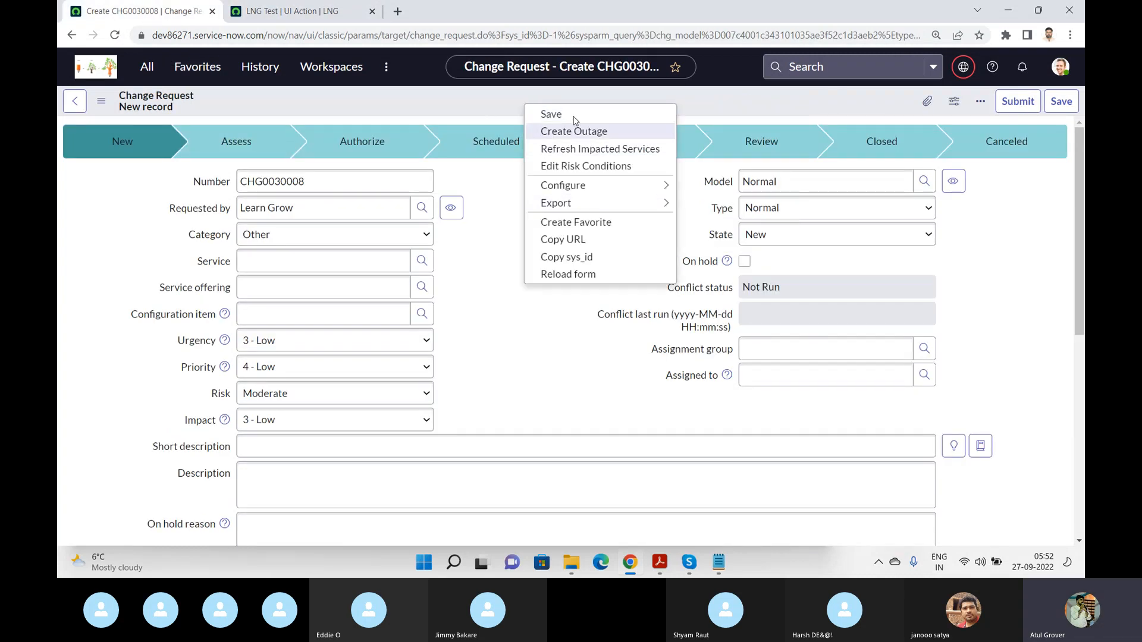
pyautogui.click(296, 13)
pyautogui.click(744, 191)
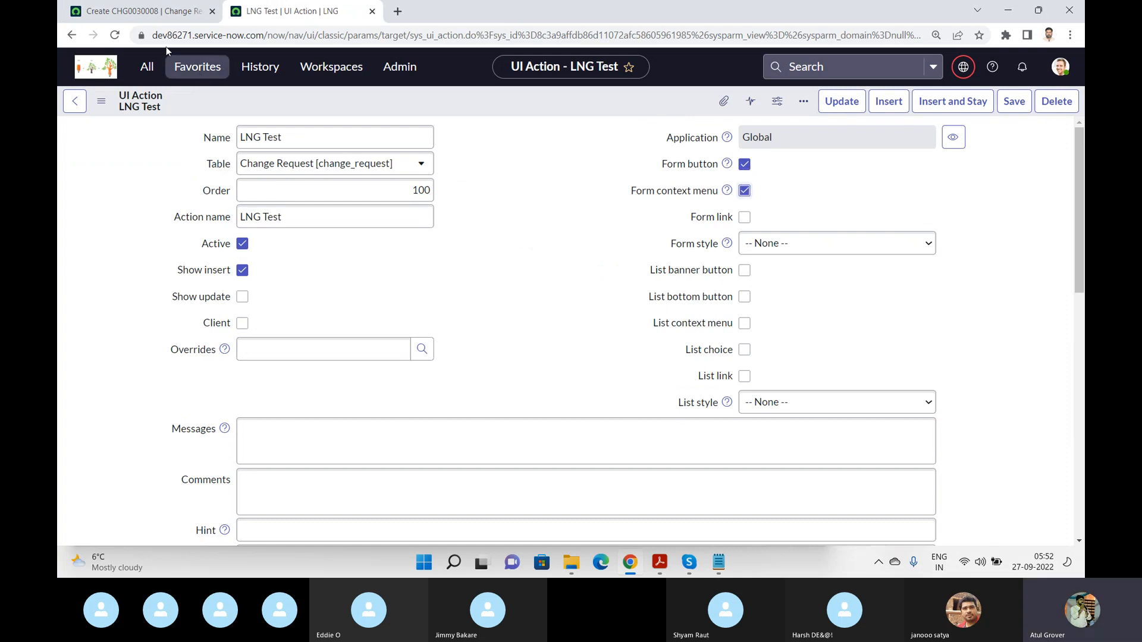
# Step: Examine the lower end of the change request form, and enable Form link for the LNG Test UI action
pyautogui.click(163, 11)
pyautogui.click(507, 230)
pyautogui.scroll(-7, 507, 231)
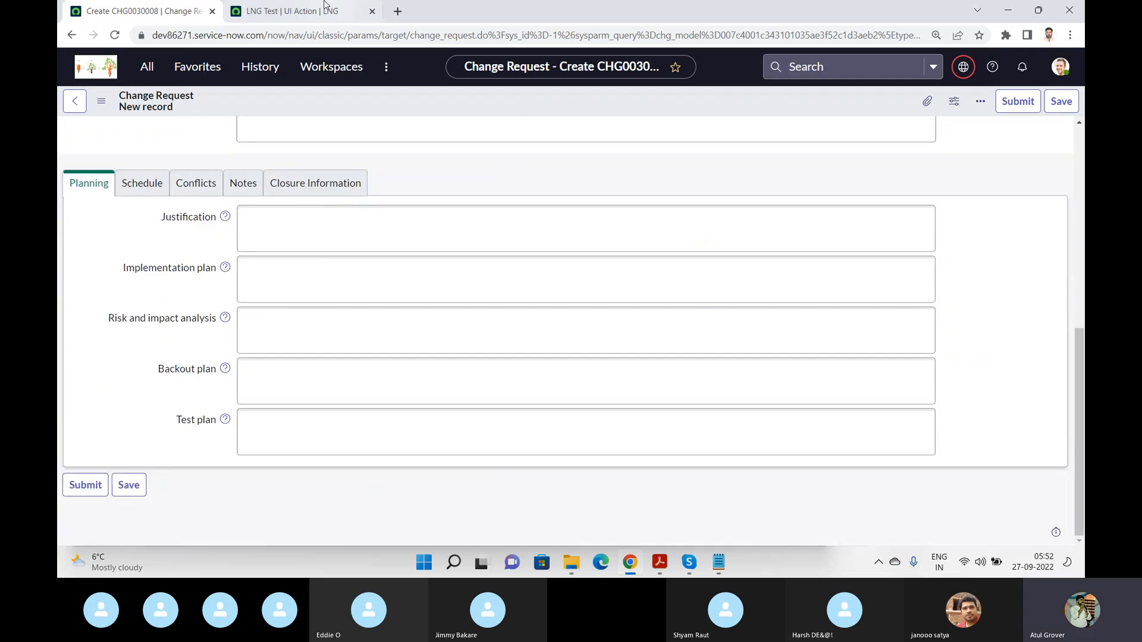
pyautogui.click(277, 18)
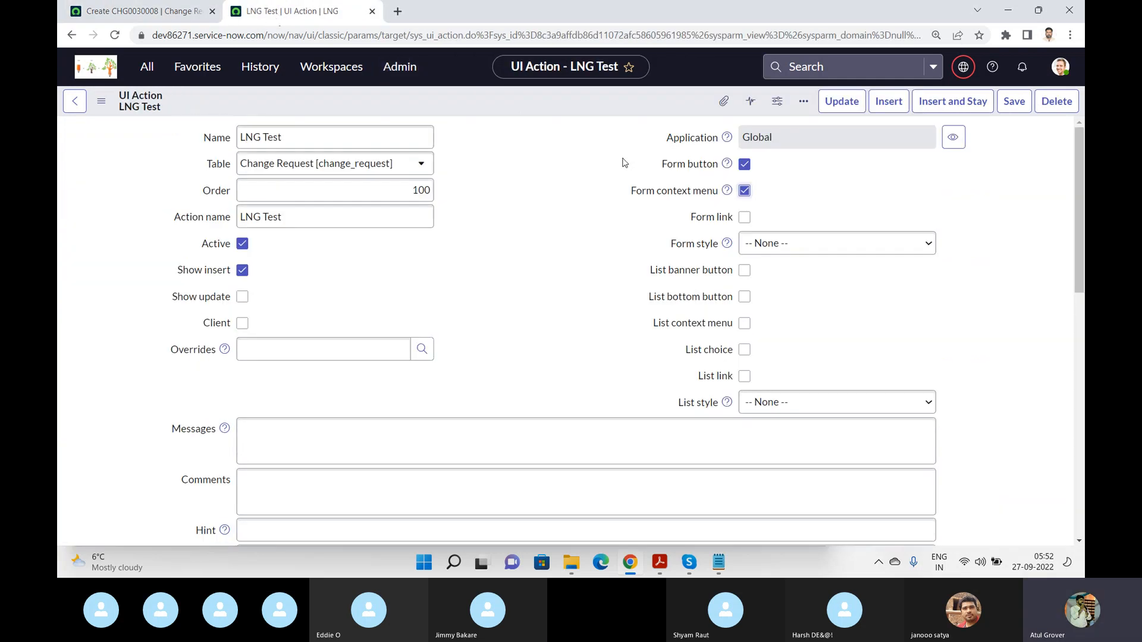
pyautogui.click(745, 218)
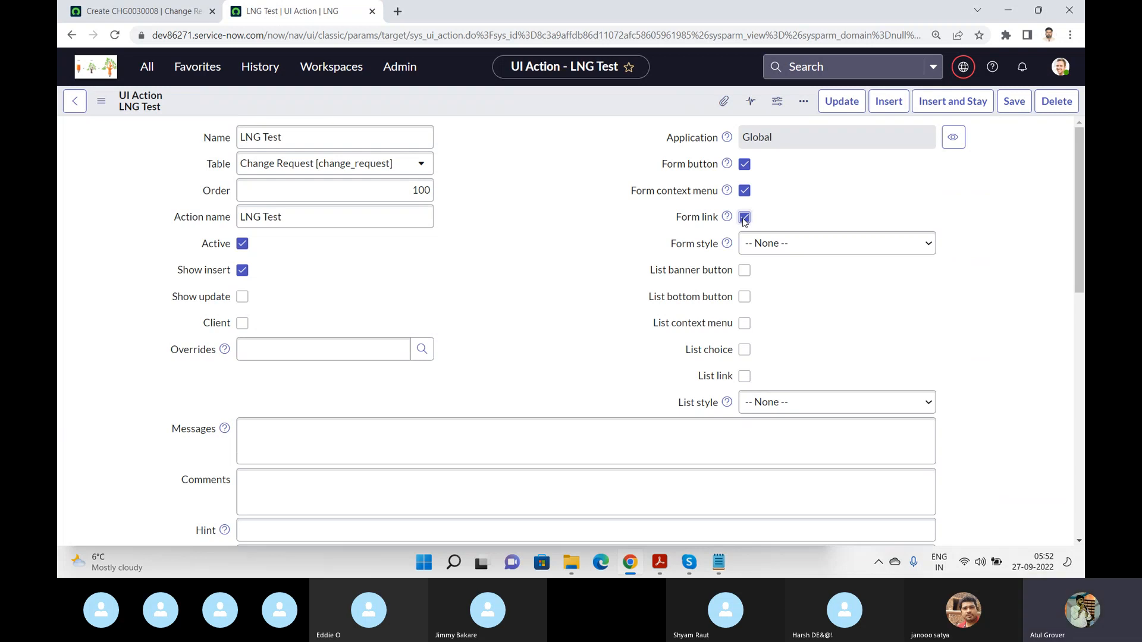
# Step: Set the form style of the LNG Test UI action to Destructive and save the record
pyautogui.click(816, 252)
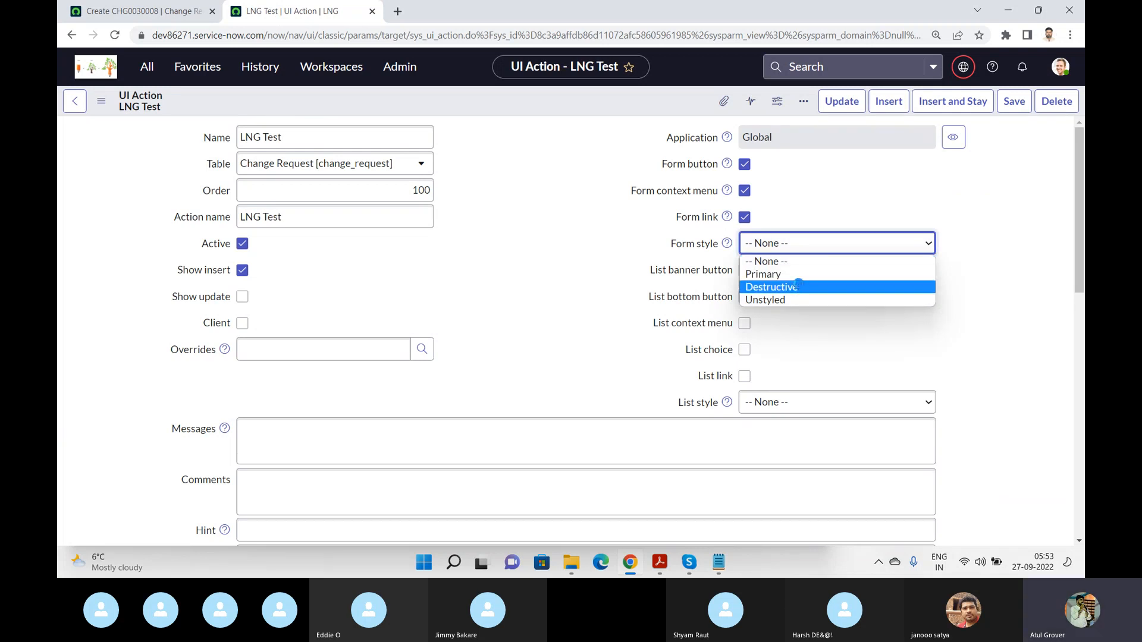
pyautogui.click(800, 288)
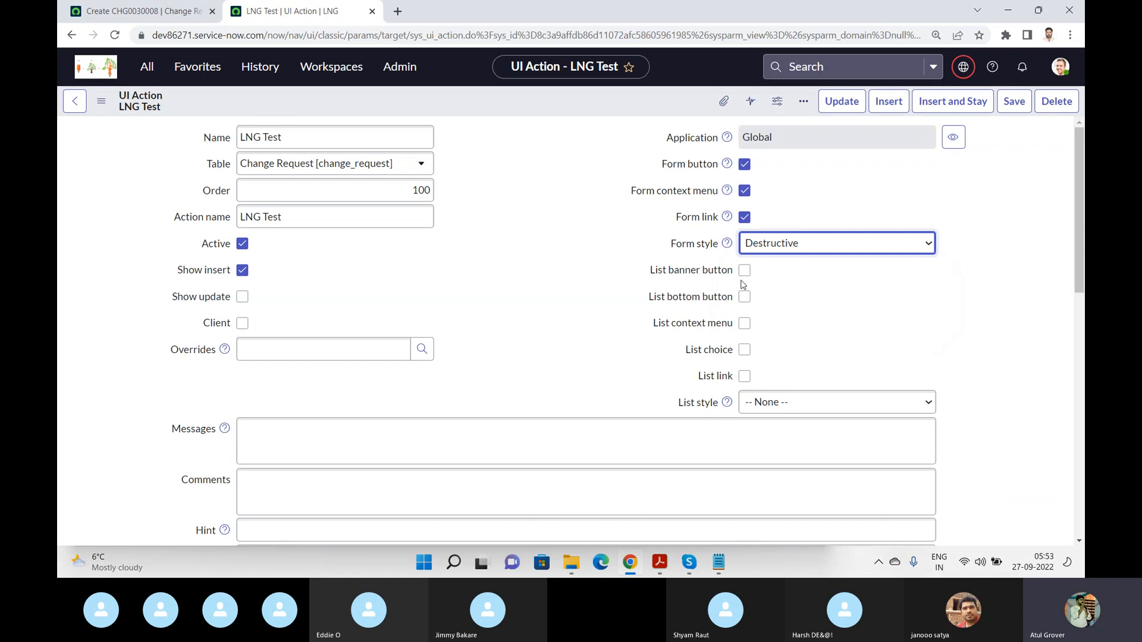
pyautogui.click(1011, 103)
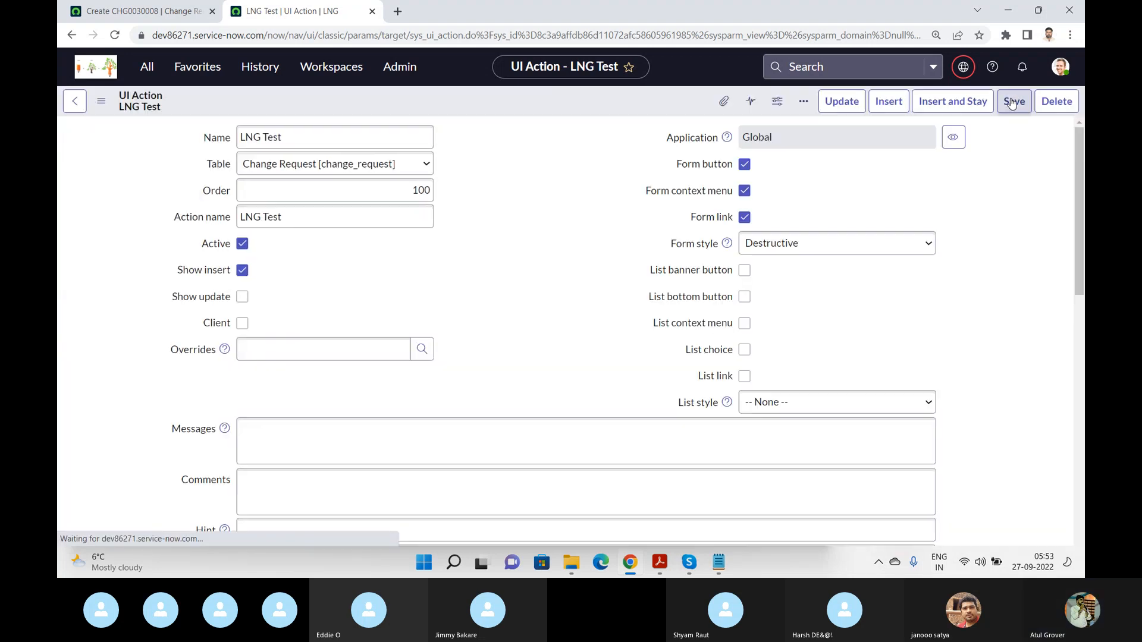
# Step: Reload the new change request form and compare the LNG Test button and related link with the UI action's form style
pyautogui.click(170, 14)
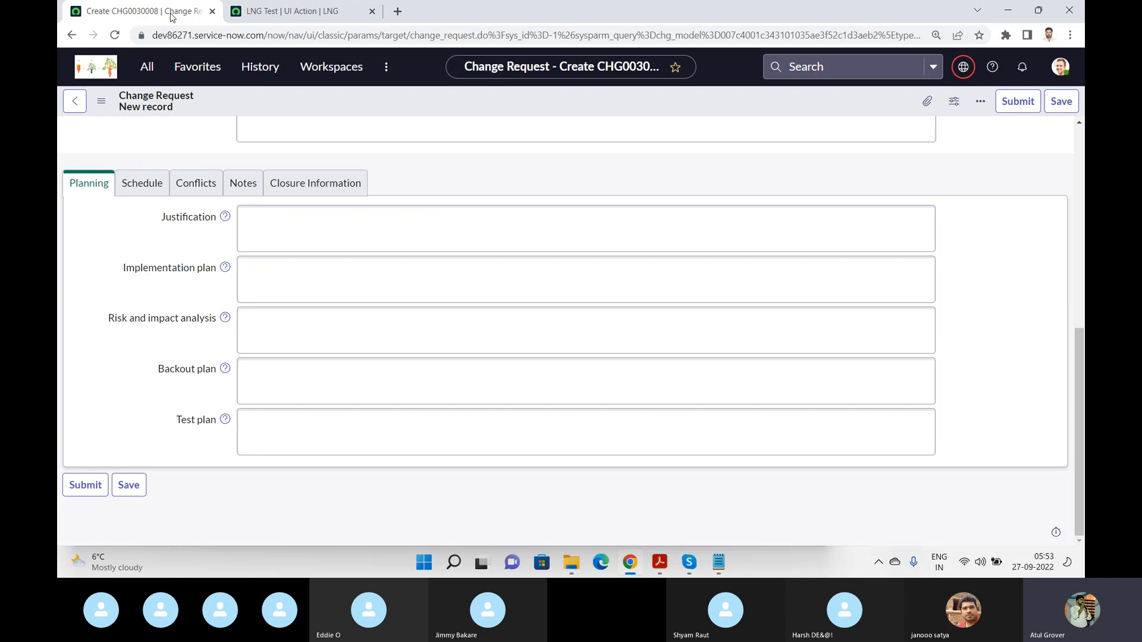
pyautogui.click(116, 35)
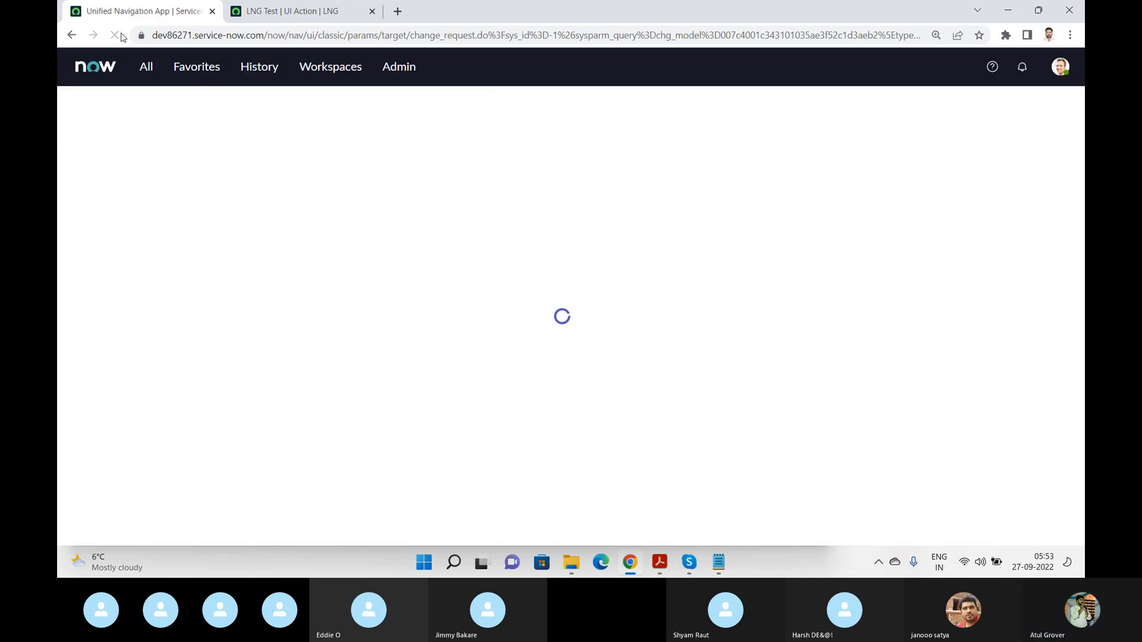
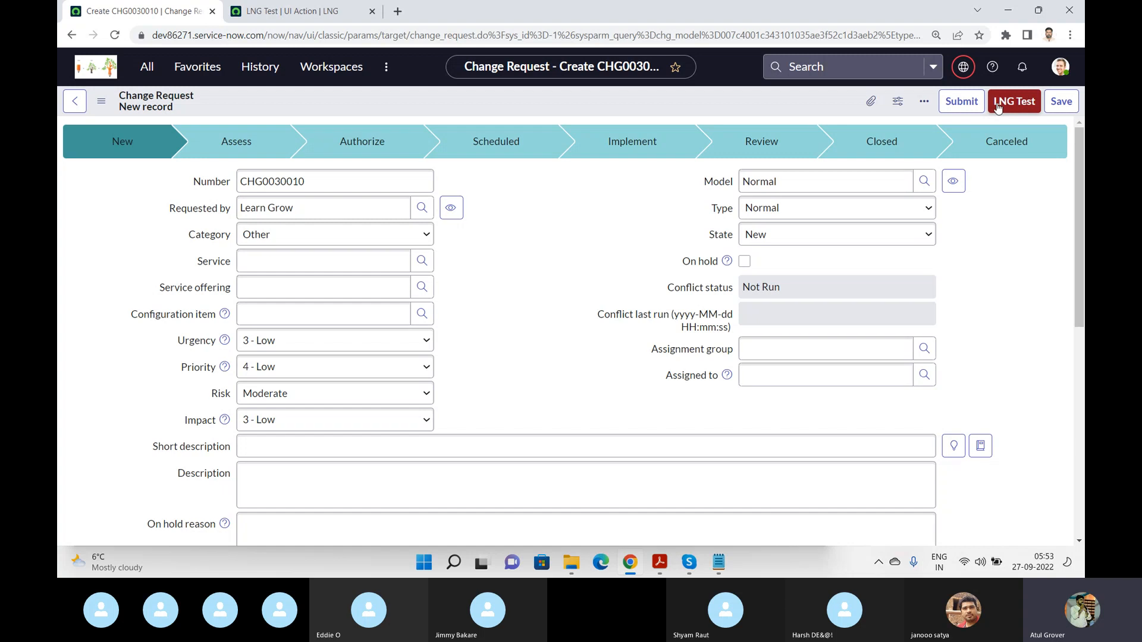
pyautogui.click(305, 11)
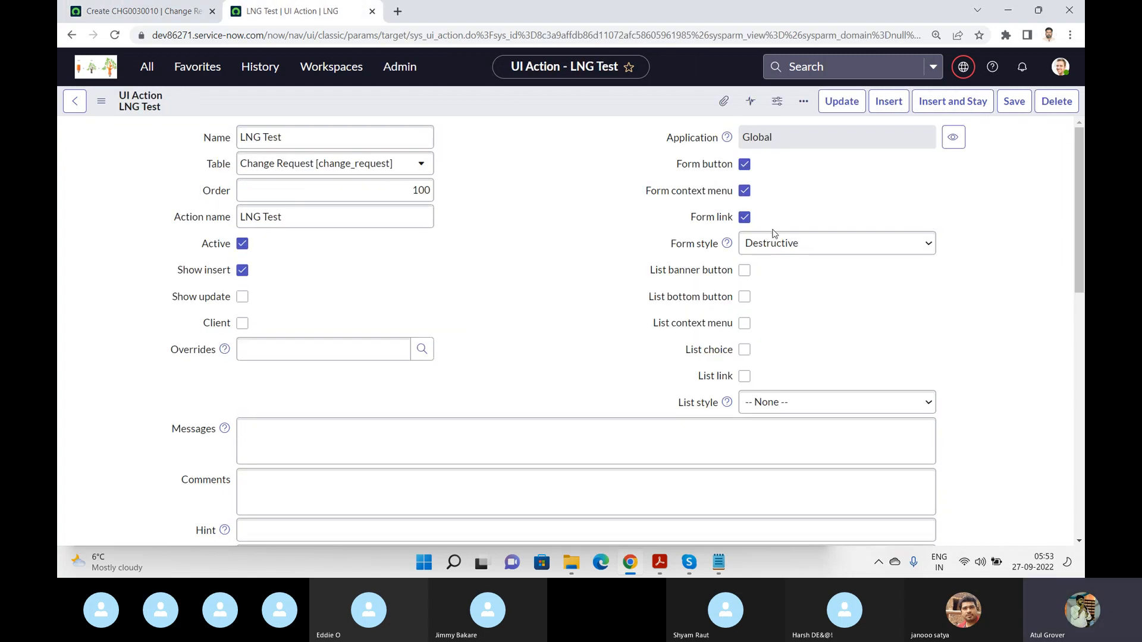
pyautogui.click(789, 246)
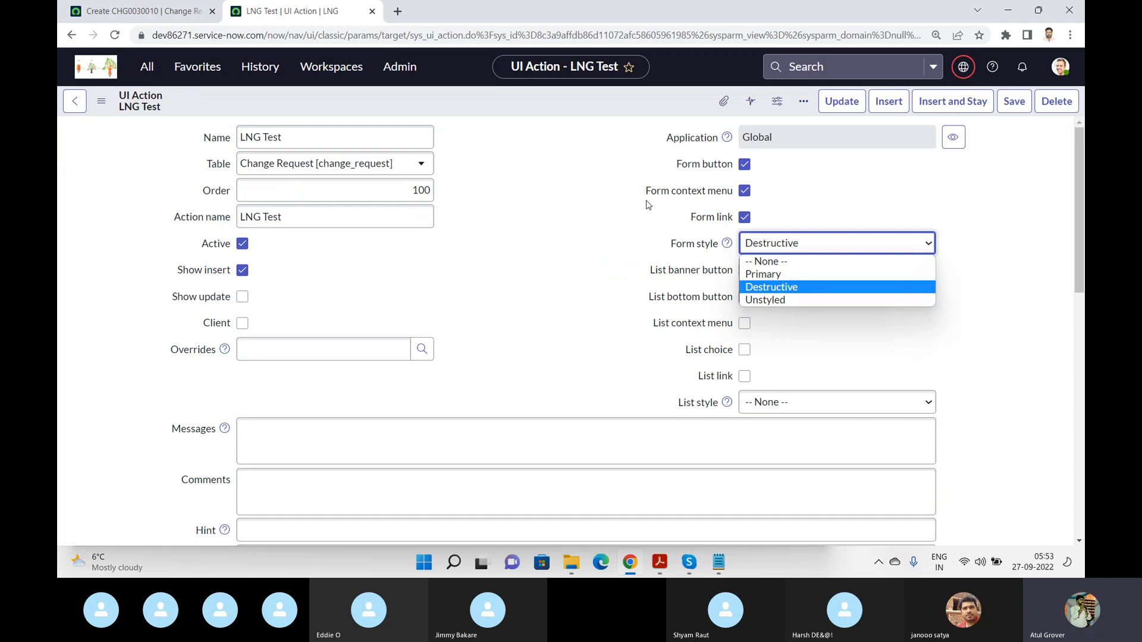
pyautogui.click(138, 10)
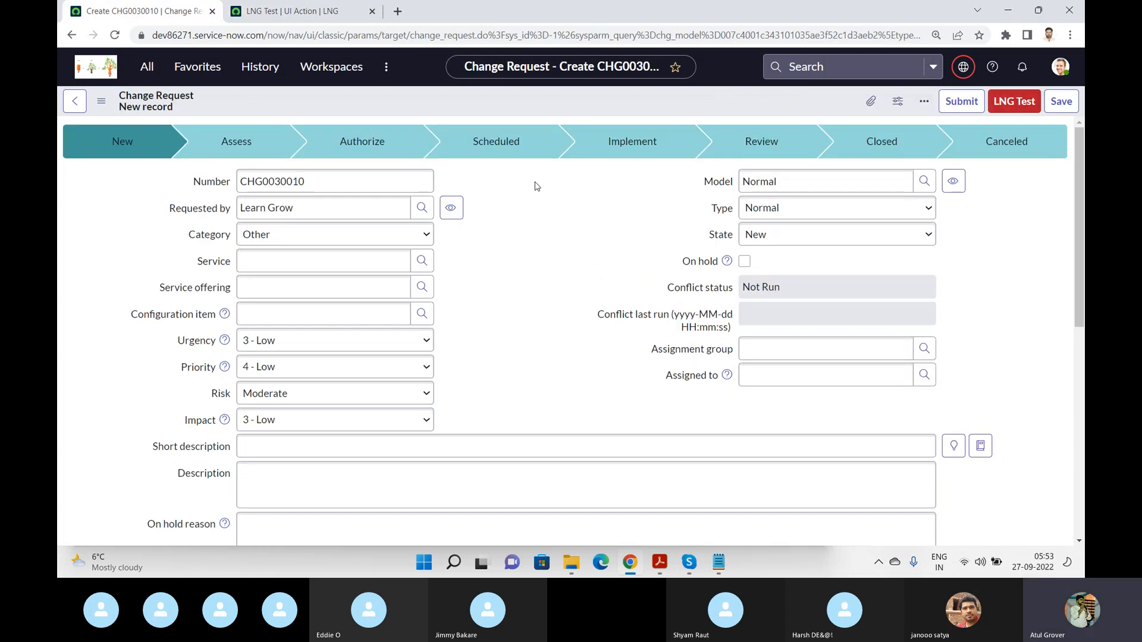
pyautogui.scroll(-10, 536, 186)
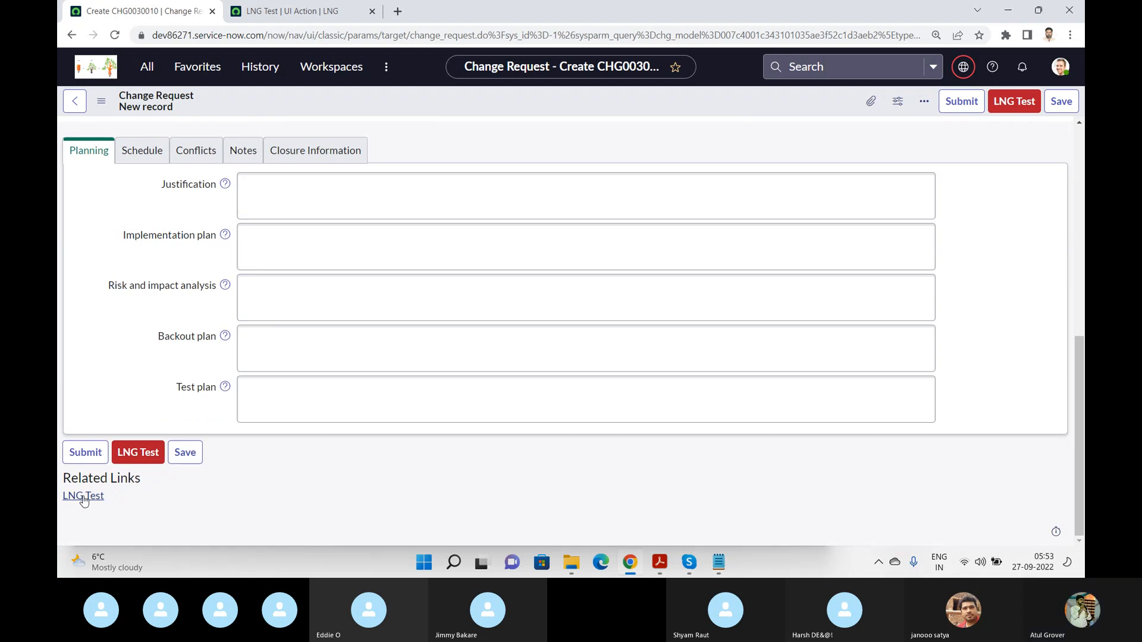
# Step: Find the Change module and open the list of all change requests
pyautogui.click(146, 69)
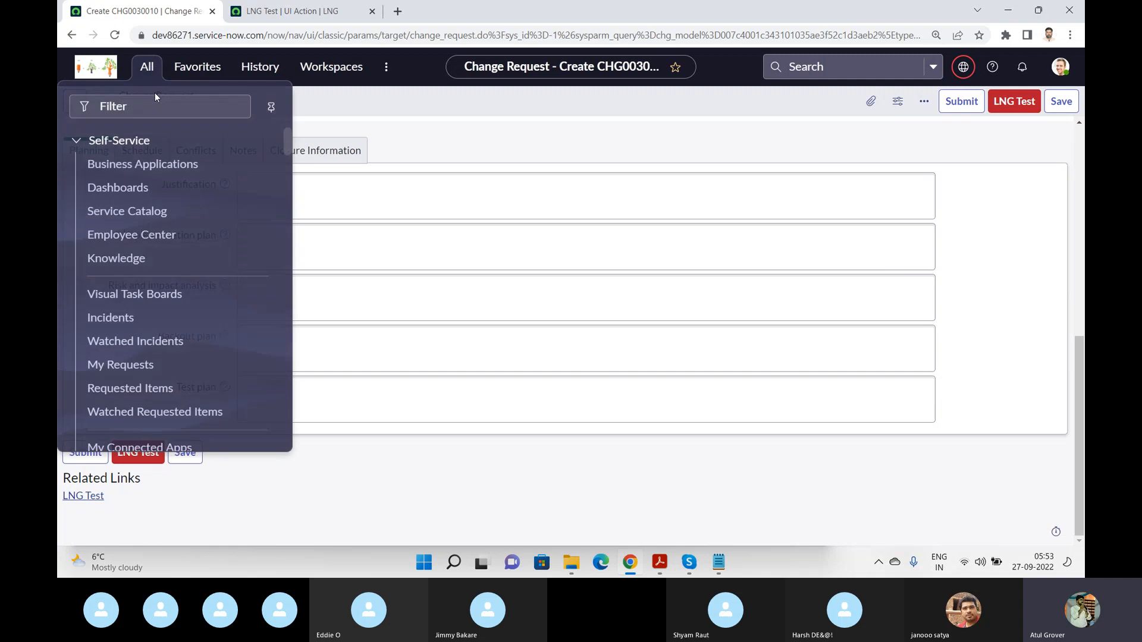
pyautogui.write('cha')
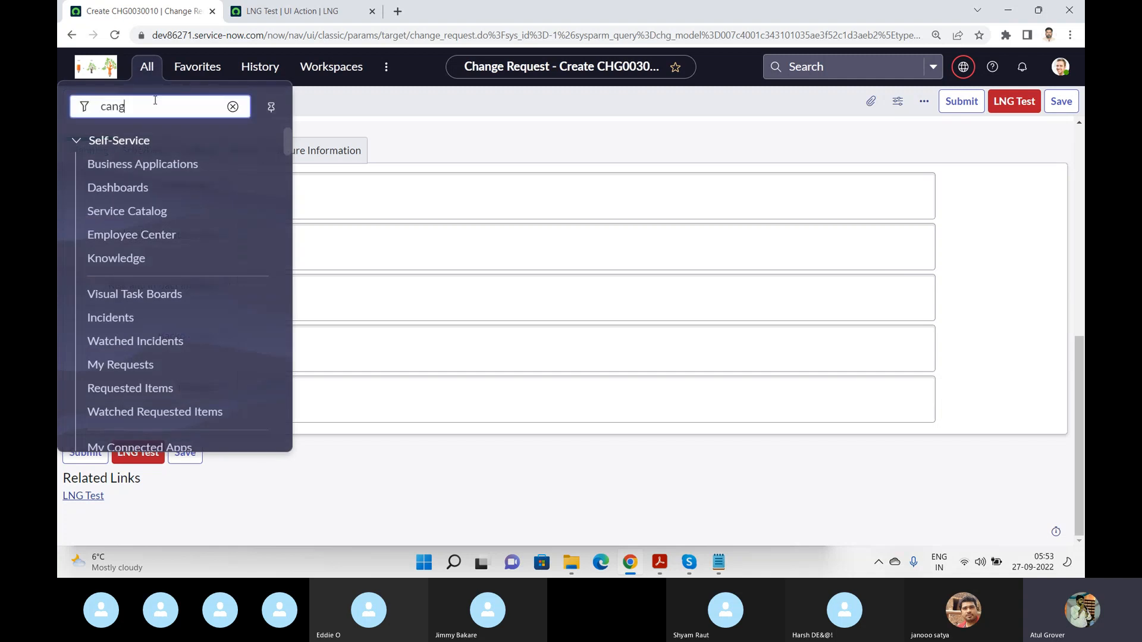
pyautogui.press('BackSpace')
pyautogui.press('BackSpace')
pyautogui.write('hange')
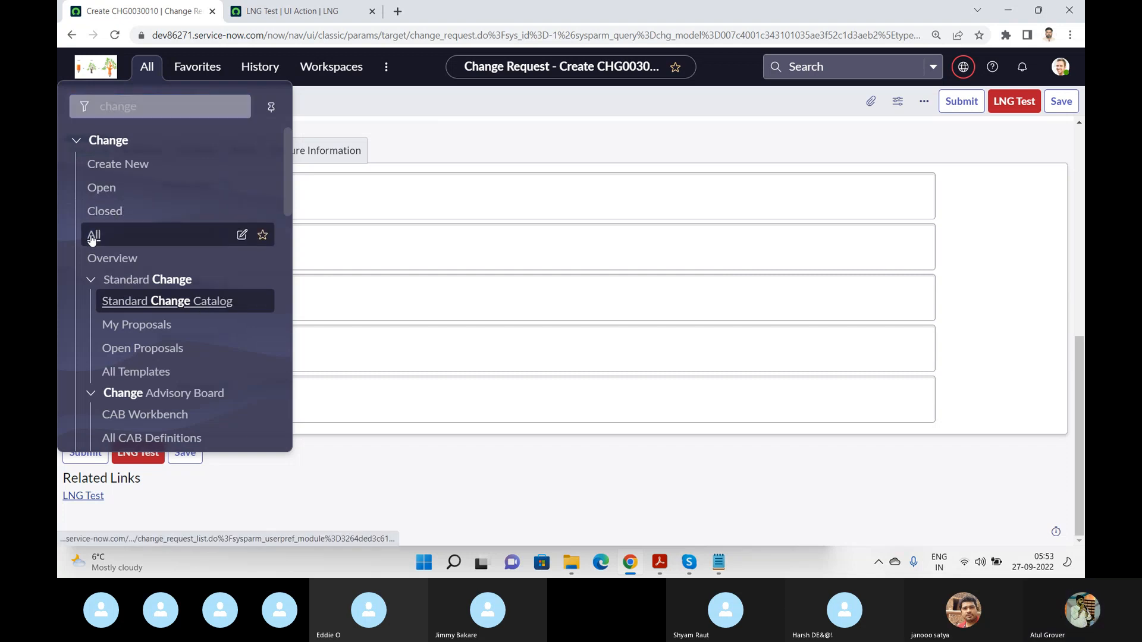
pyautogui.click(92, 236)
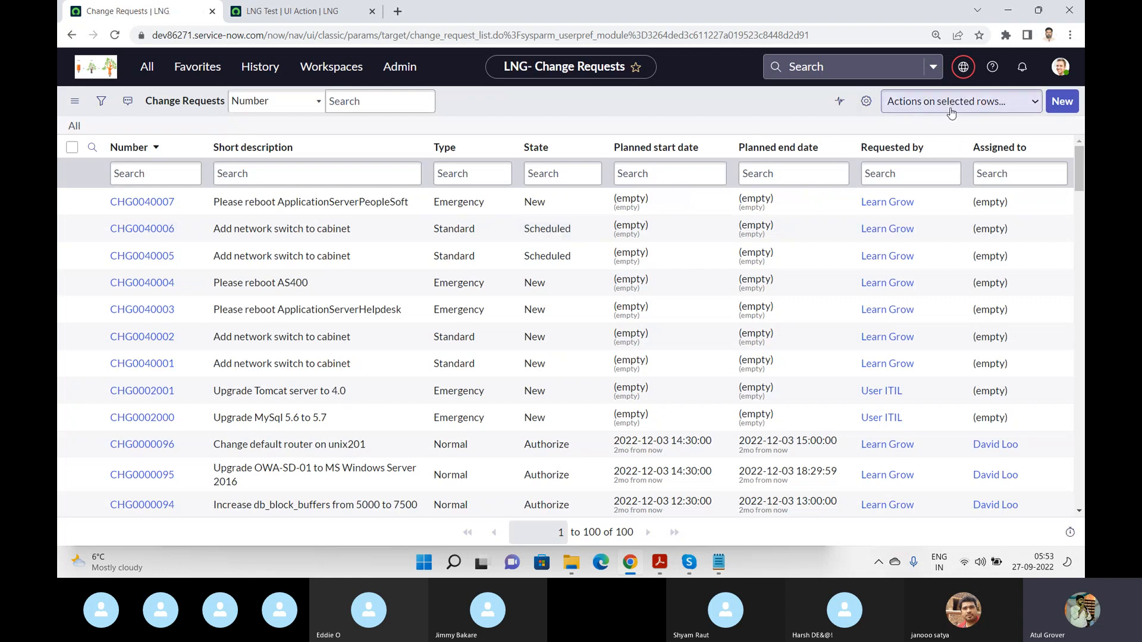
# Step: Enable List banner button and List bottom button for the LNG Test UI action
pyautogui.click(312, 10)
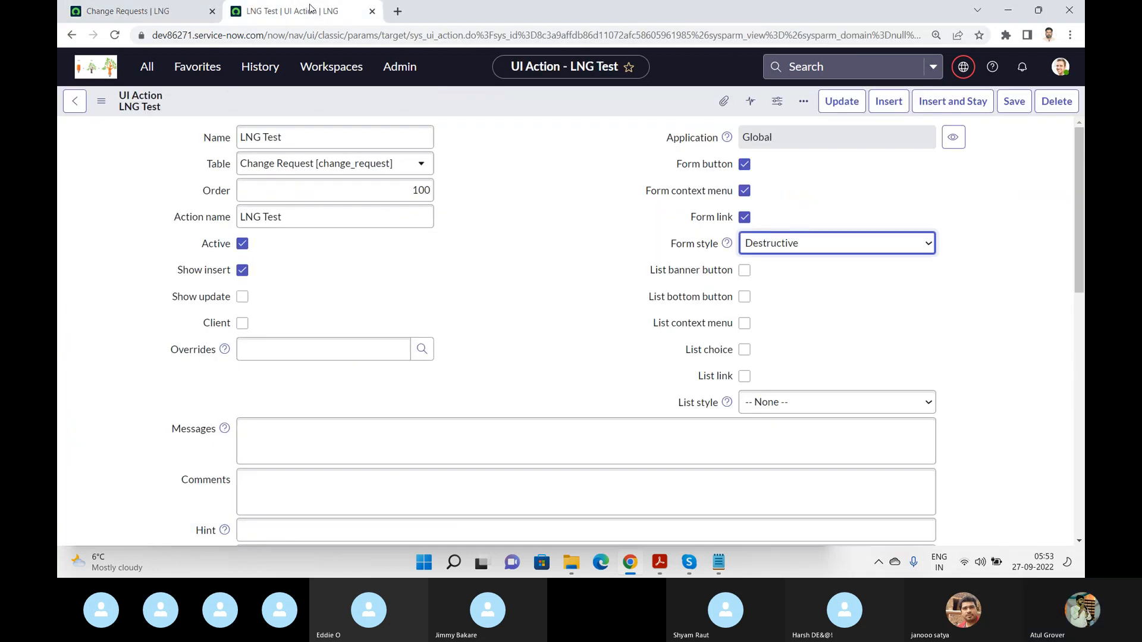
pyautogui.click(744, 270)
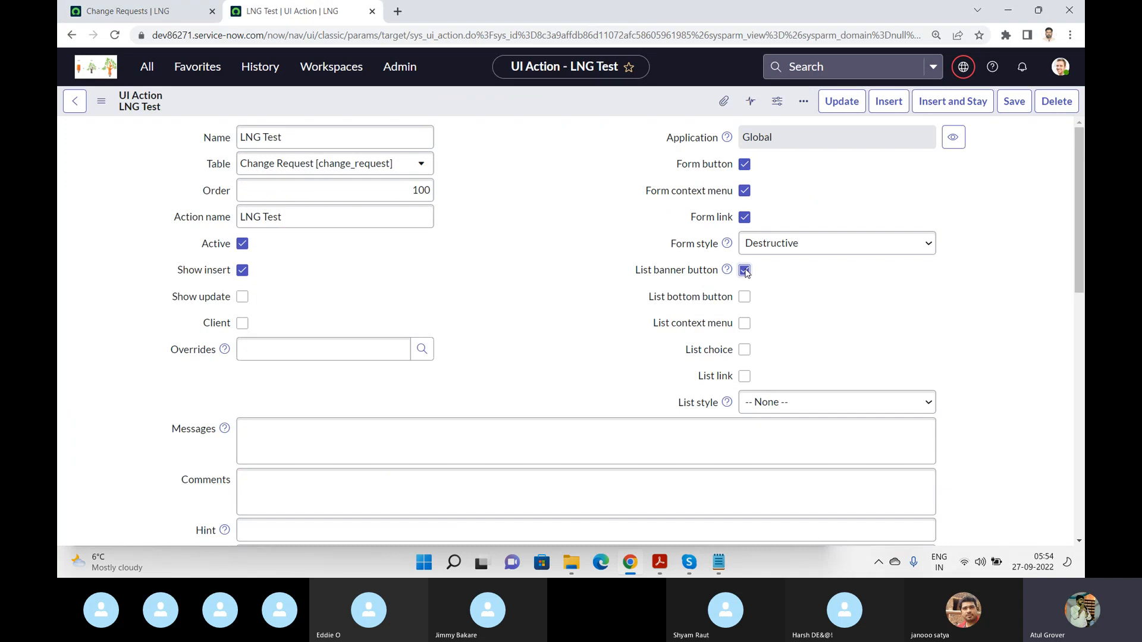
pyautogui.click(746, 298)
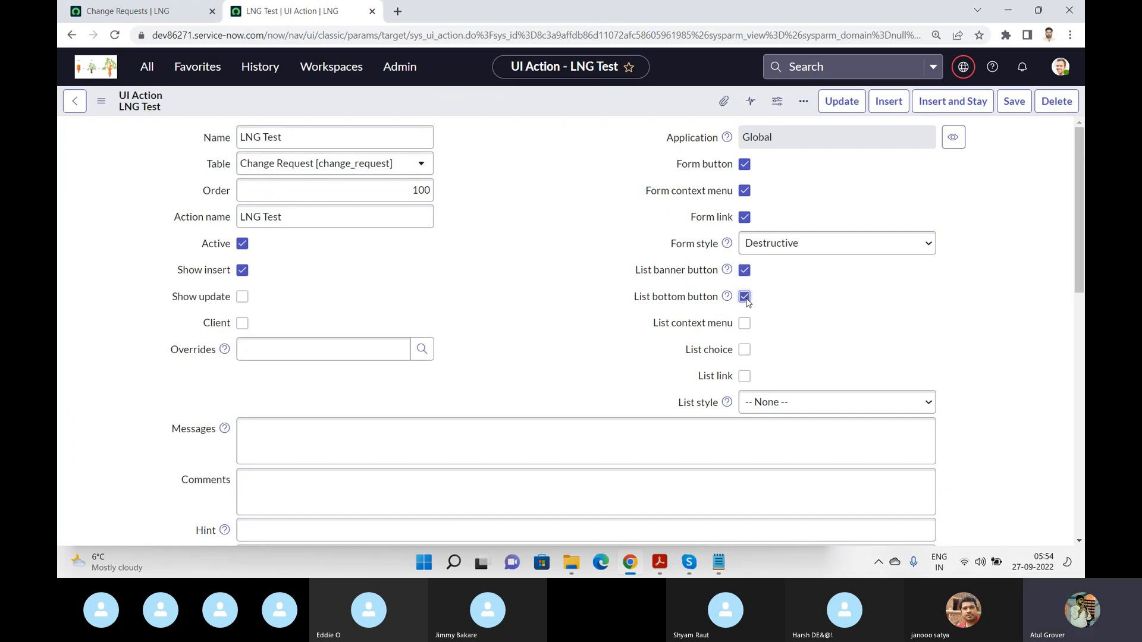
# Step: Check the header context menu of the change request list, and enable List context menu for the LNG Test UI action
pyautogui.click(129, 16)
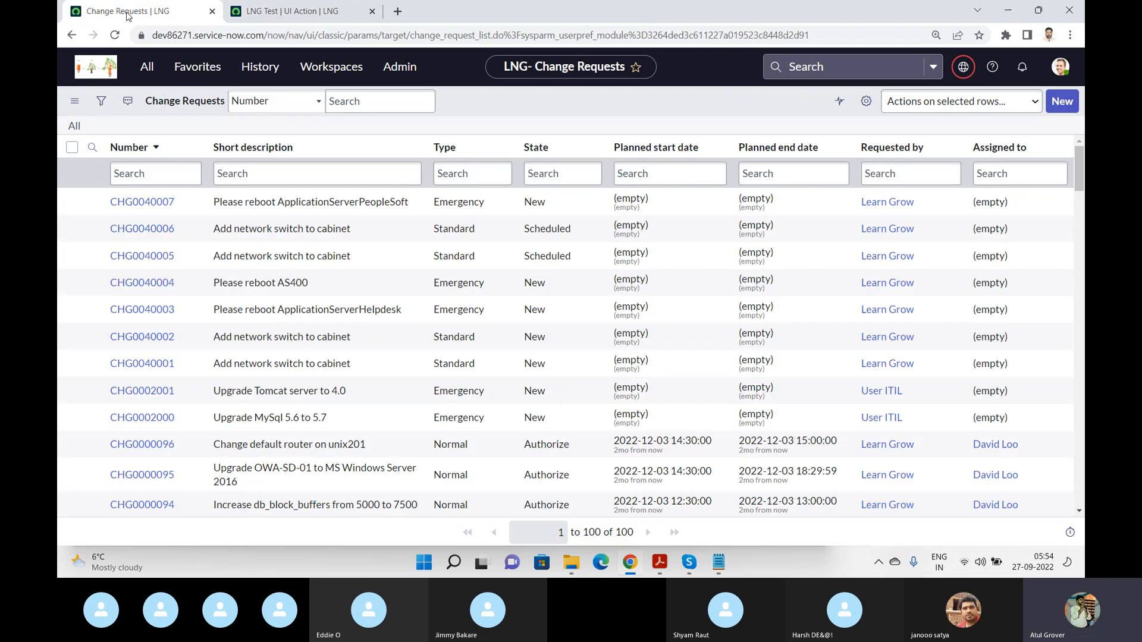
pyautogui.rightClick(591, 105)
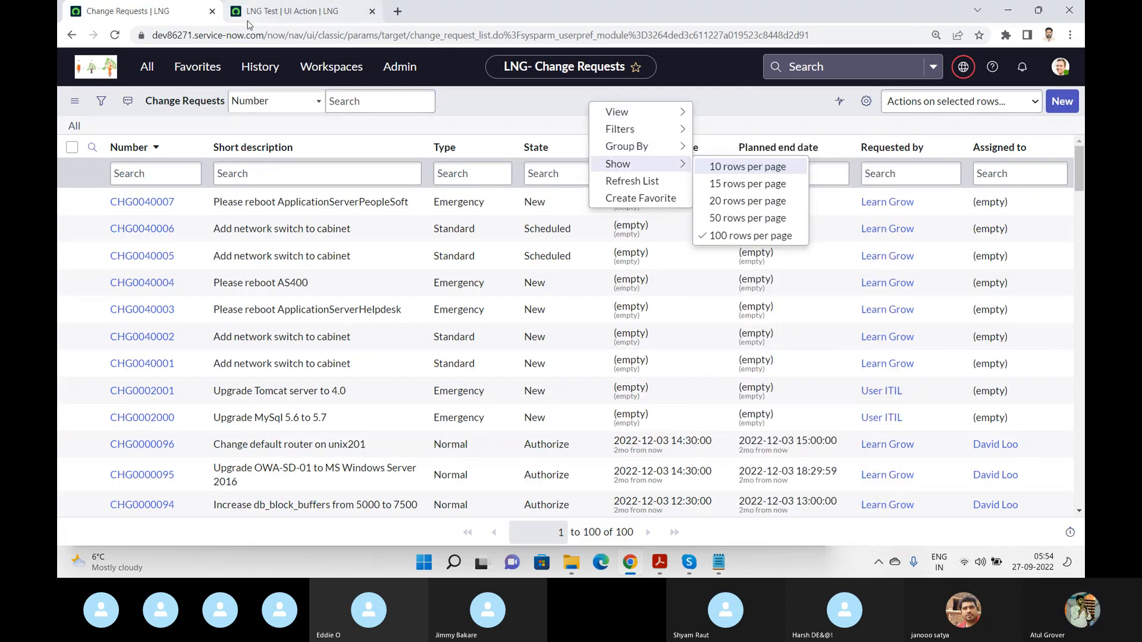
pyautogui.click(272, 16)
pyautogui.click(744, 323)
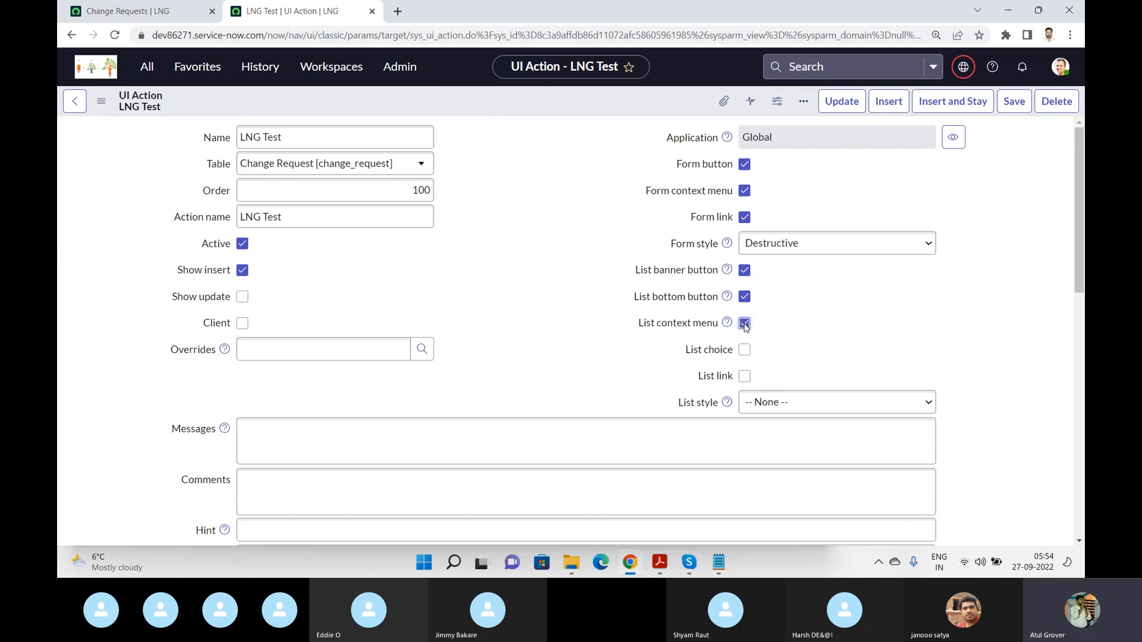
# Step: Review the actions available for selected change request rows, and enable List choice for the LNG Test UI action
pyautogui.click(128, 11)
pyautogui.click(985, 105)
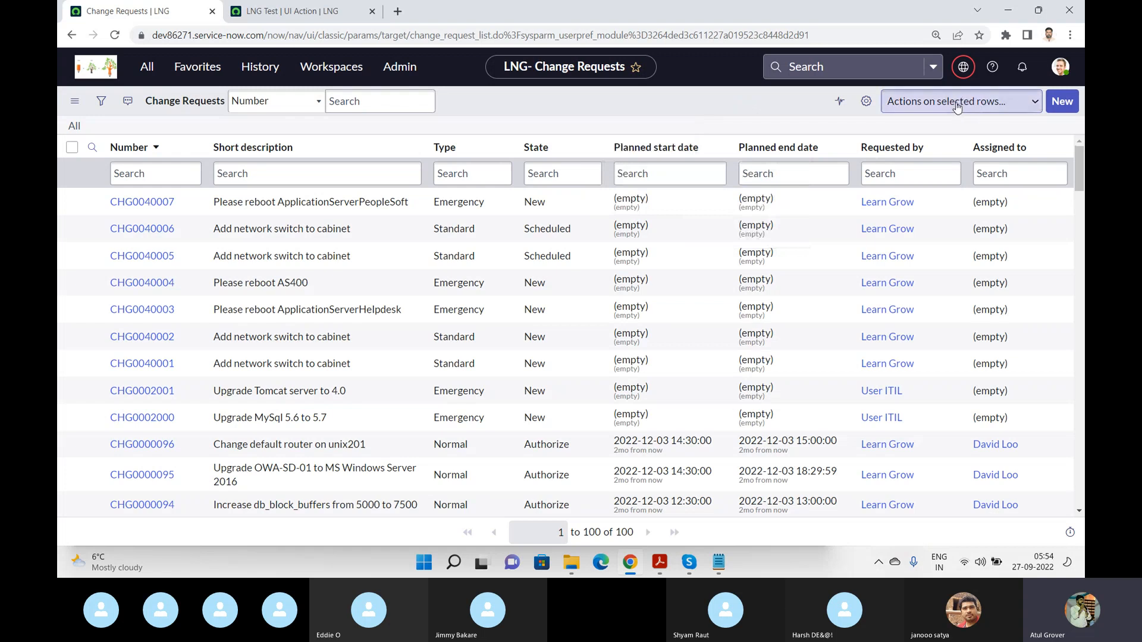
pyautogui.click(957, 105)
pyautogui.moveTo(1055, 152); pyautogui.dragTo(970, 154)
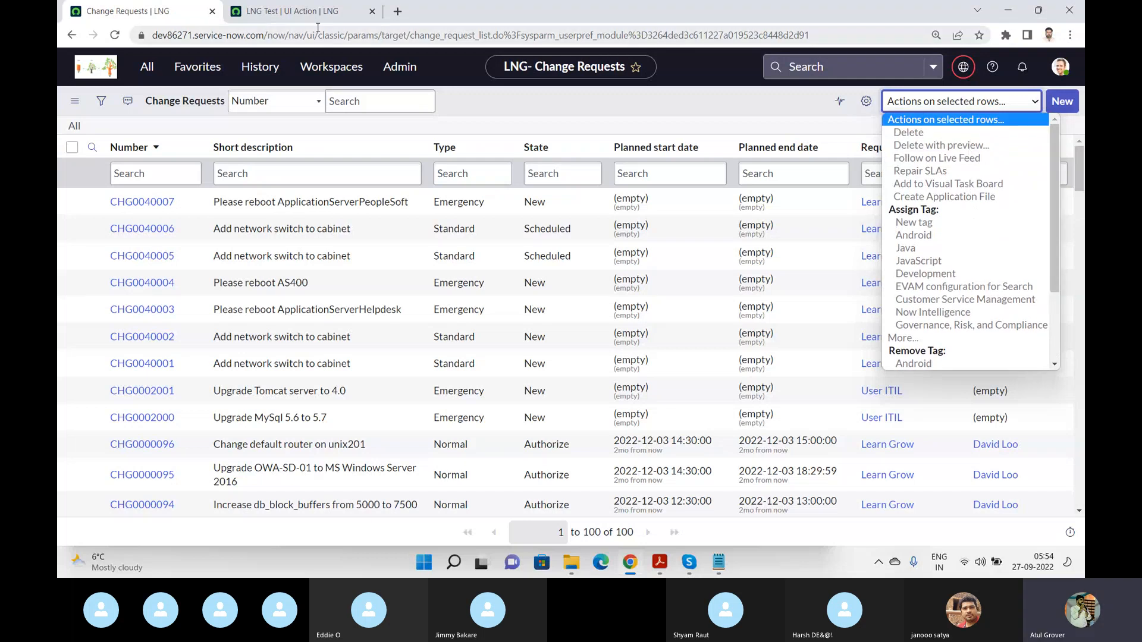
pyautogui.click(297, 11)
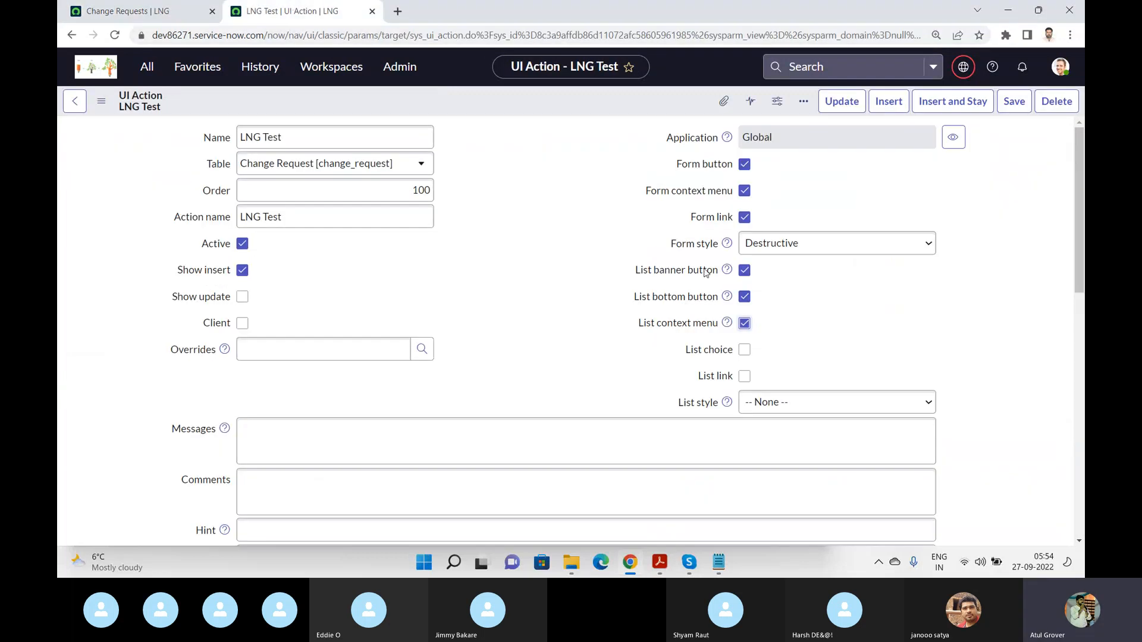
pyautogui.click(744, 349)
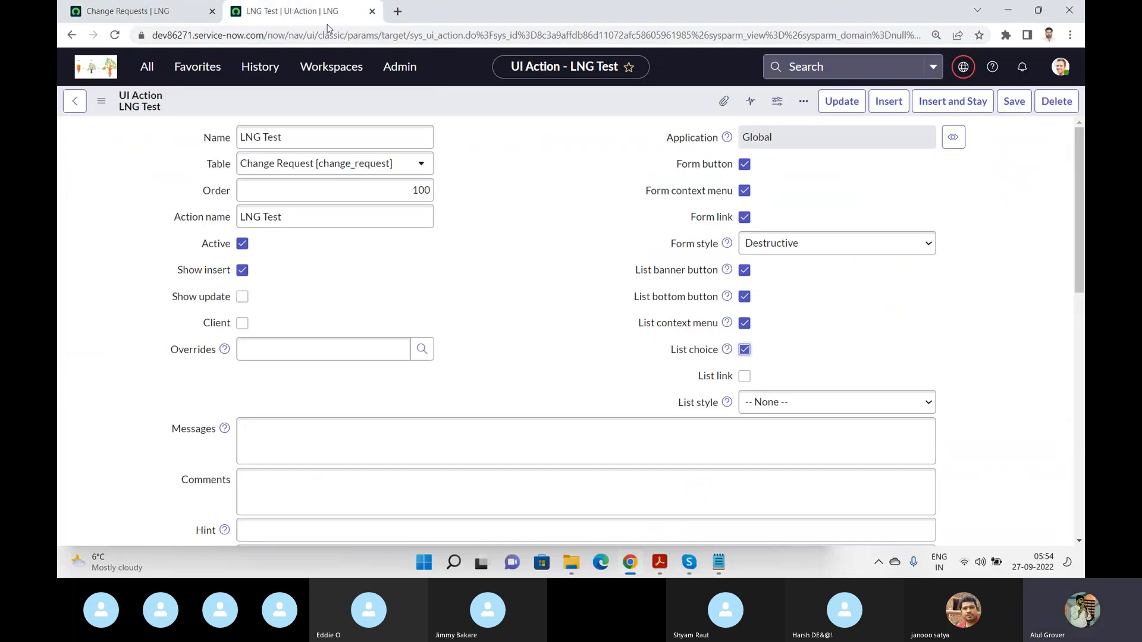
# Step: Look at the end of the change request list, and enable List link for the LNG Test UI action
pyautogui.click(125, 11)
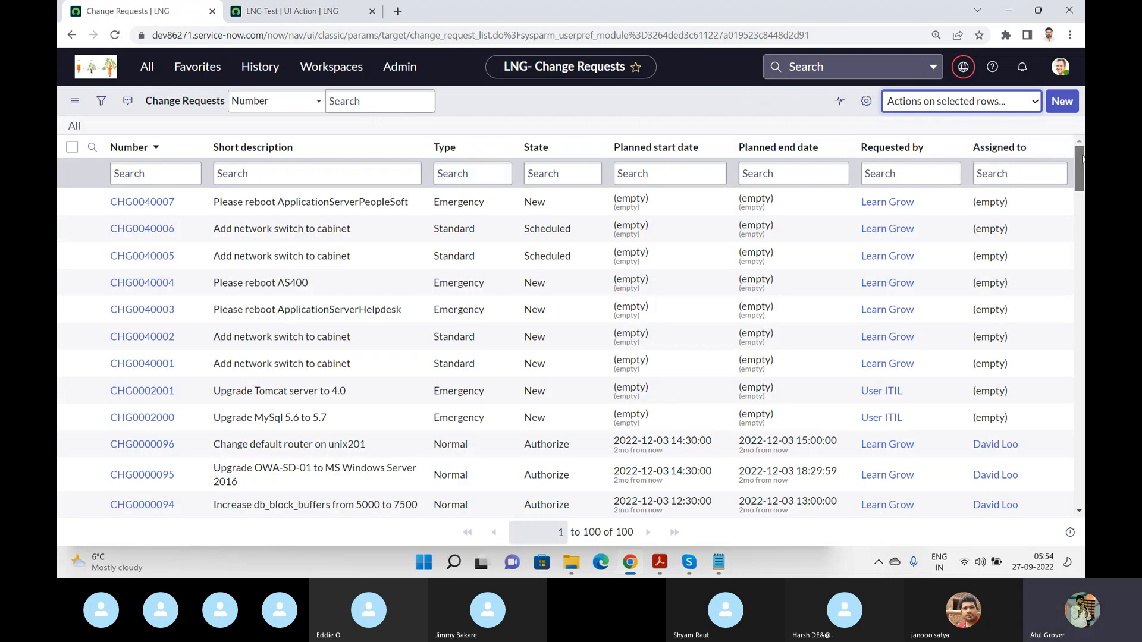
pyautogui.moveTo(1080, 158); pyautogui.dragTo(1079, 476)
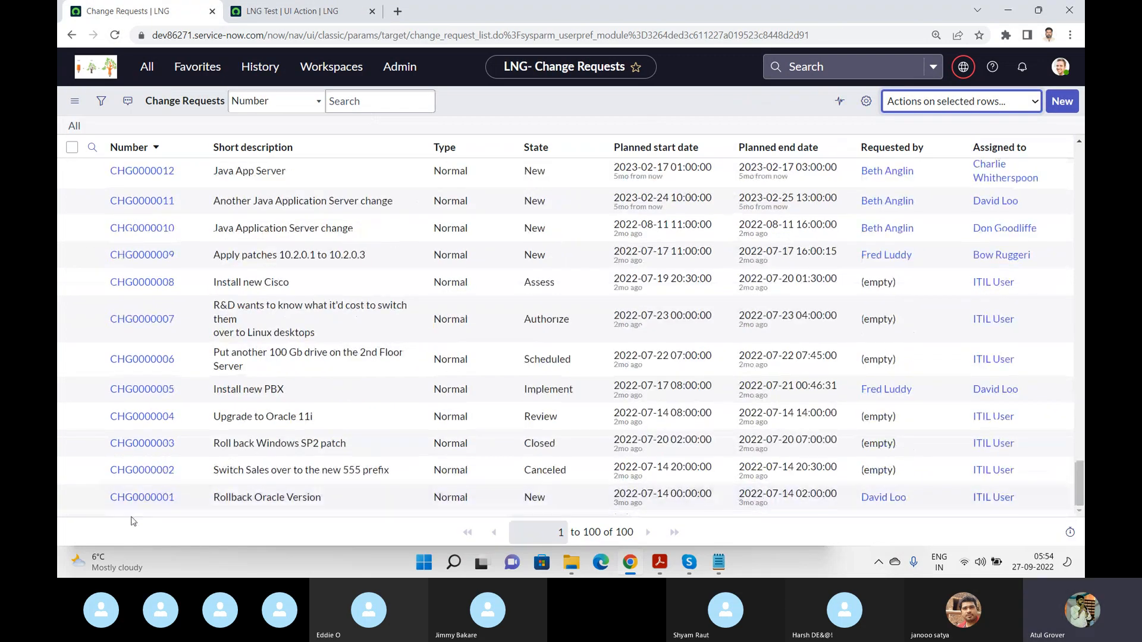
pyautogui.click(291, 11)
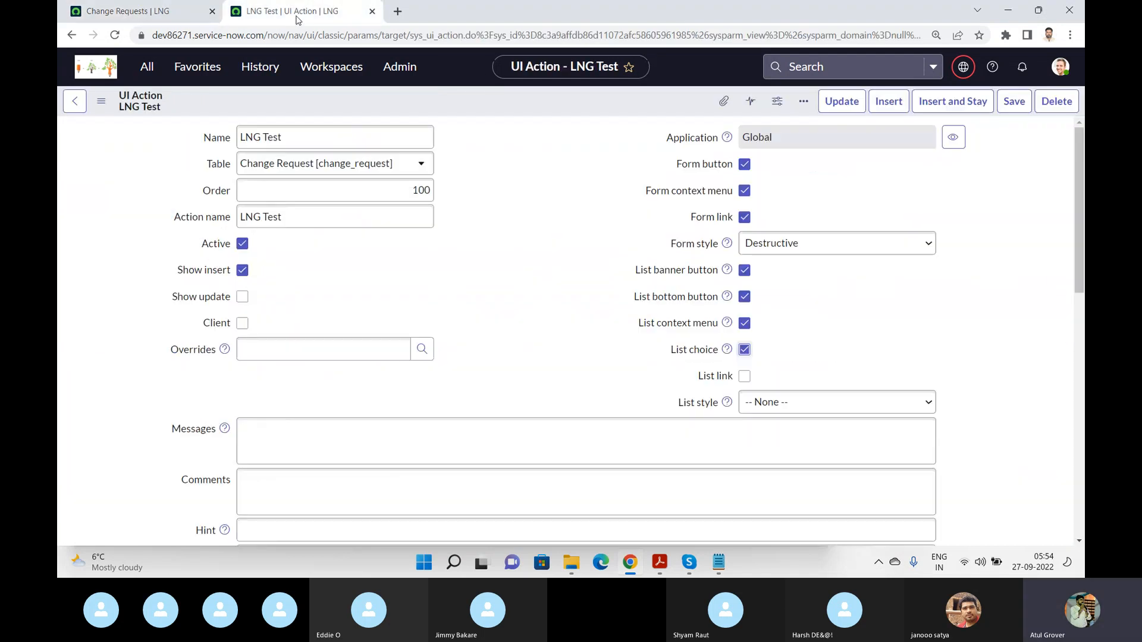
pyautogui.click(744, 376)
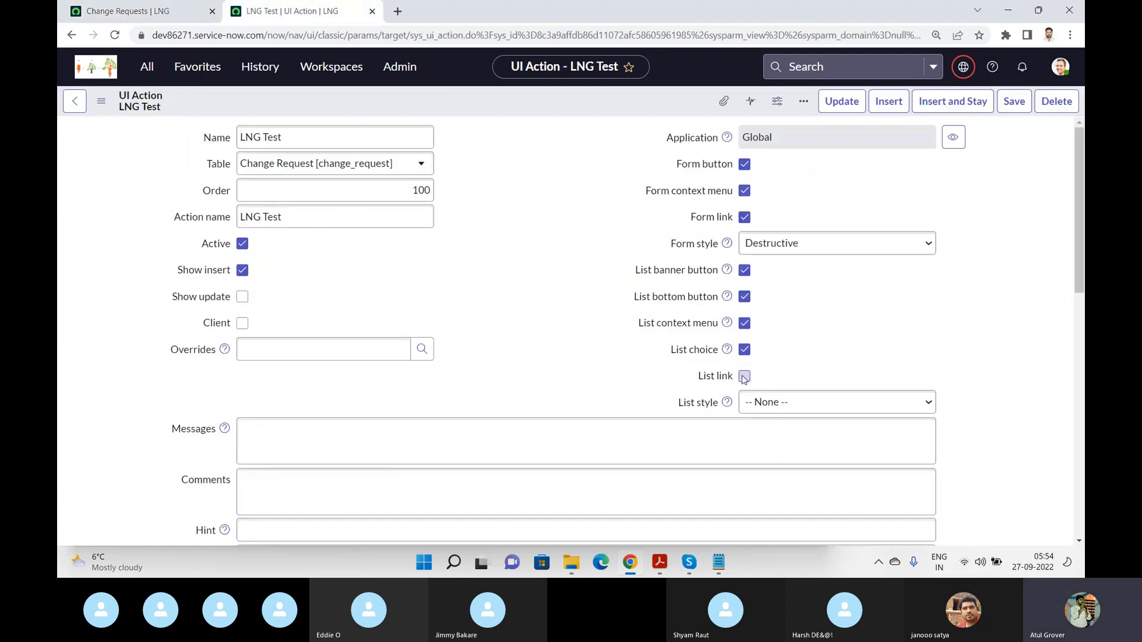
# Step: Set the list style of the LNG Test UI action to Unstyled and save the record
pyautogui.click(785, 405)
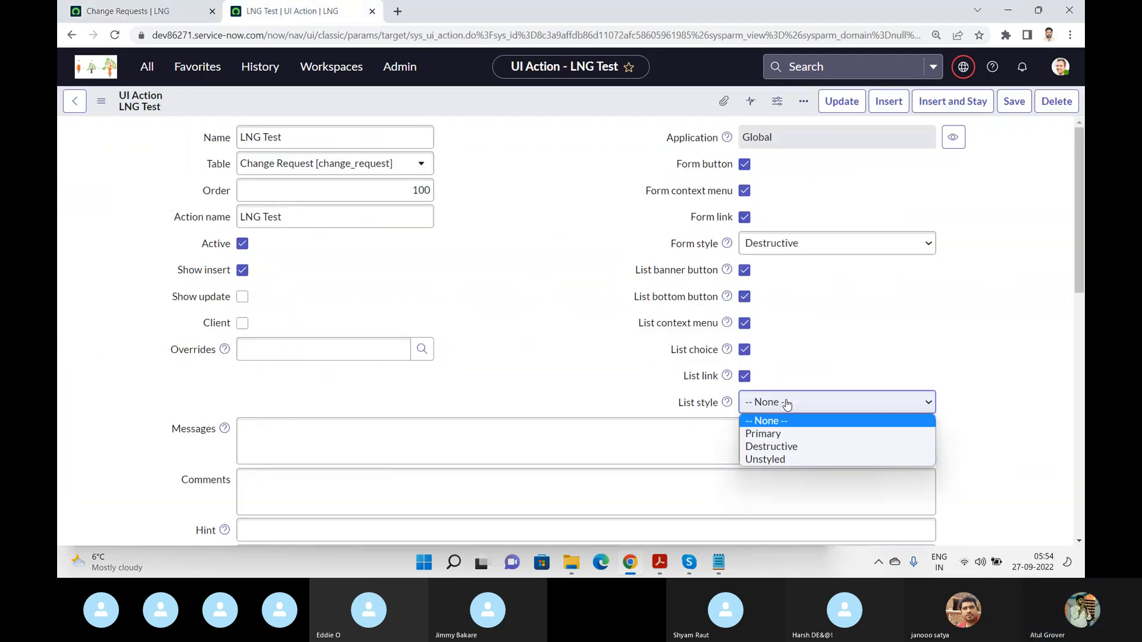
pyautogui.click(791, 459)
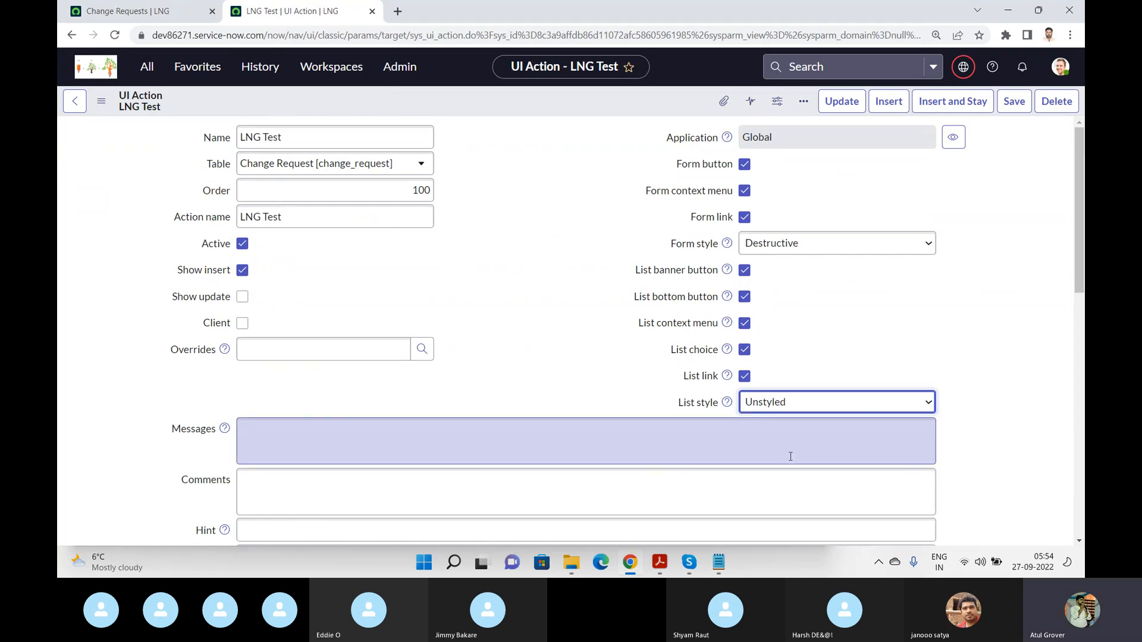
pyautogui.click(1013, 102)
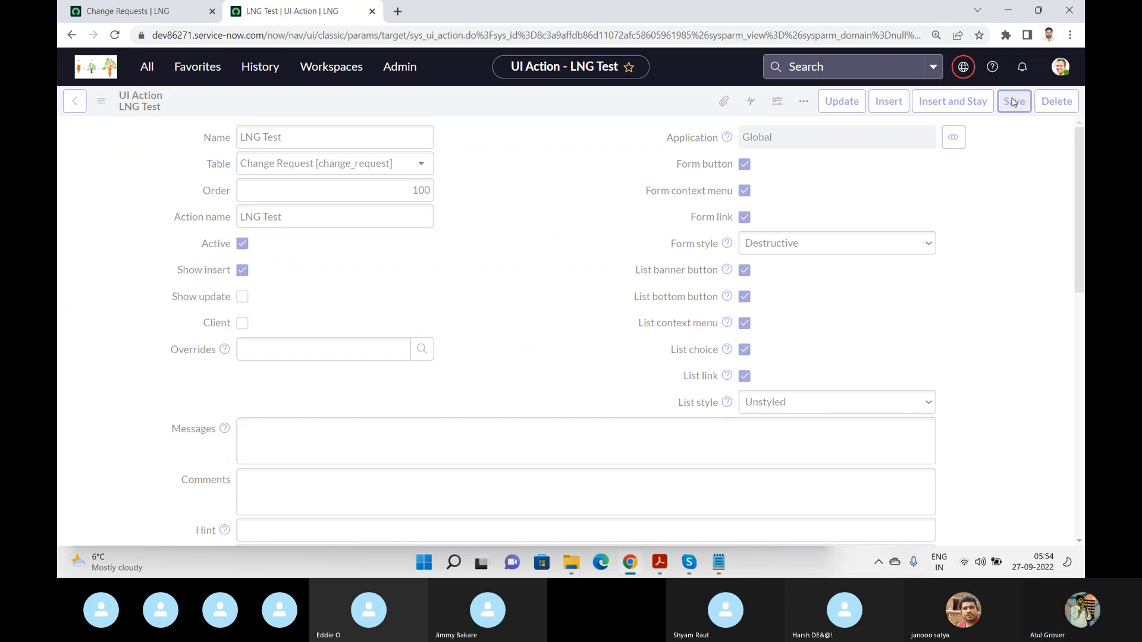
# Step: Reload the change request list and check it for the LNG Test list button, choice and link
pyautogui.click(142, 7)
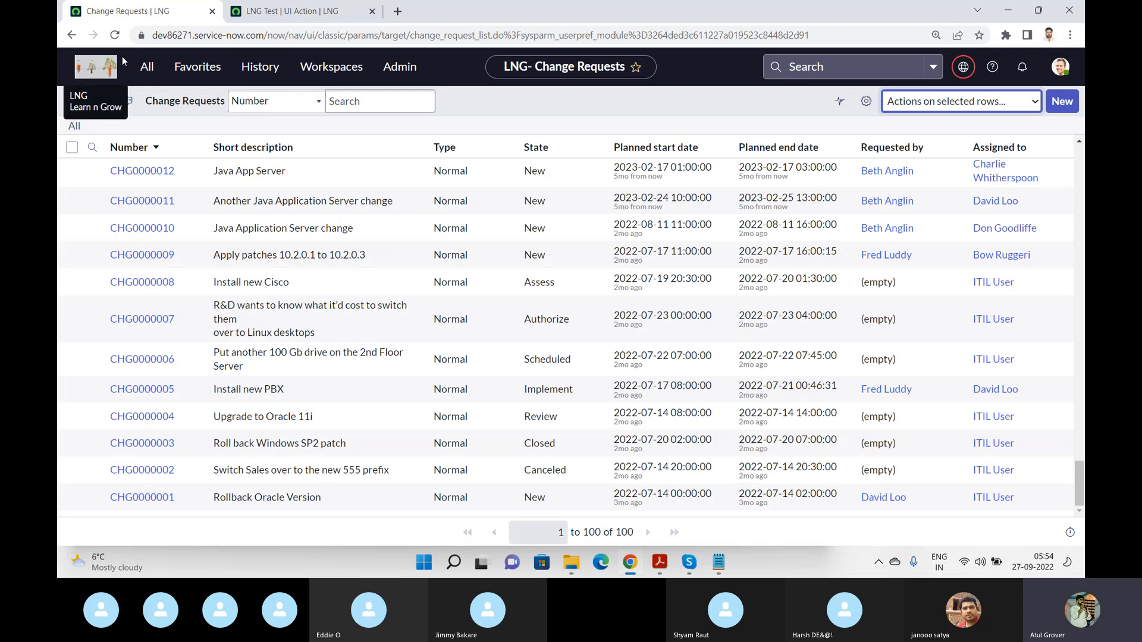
pyautogui.click(117, 36)
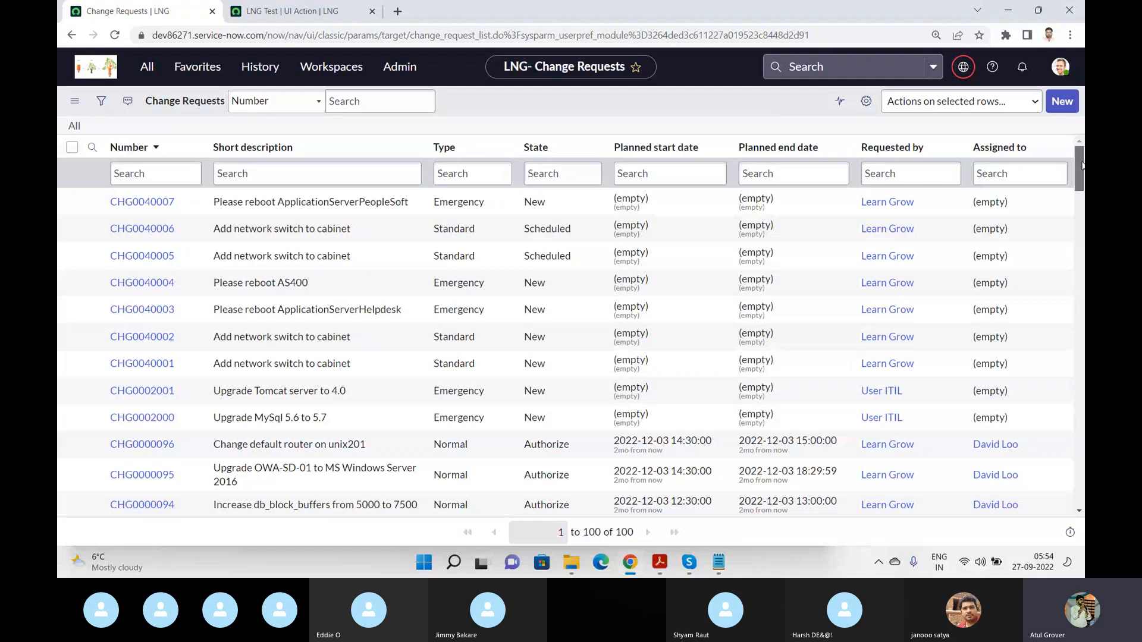
pyautogui.moveTo(1083, 178)
pyautogui.mouseDown()
pyautogui.moveTo(1083, 440)
pyautogui.moveTo(1083, 170)
pyautogui.mouseUp()
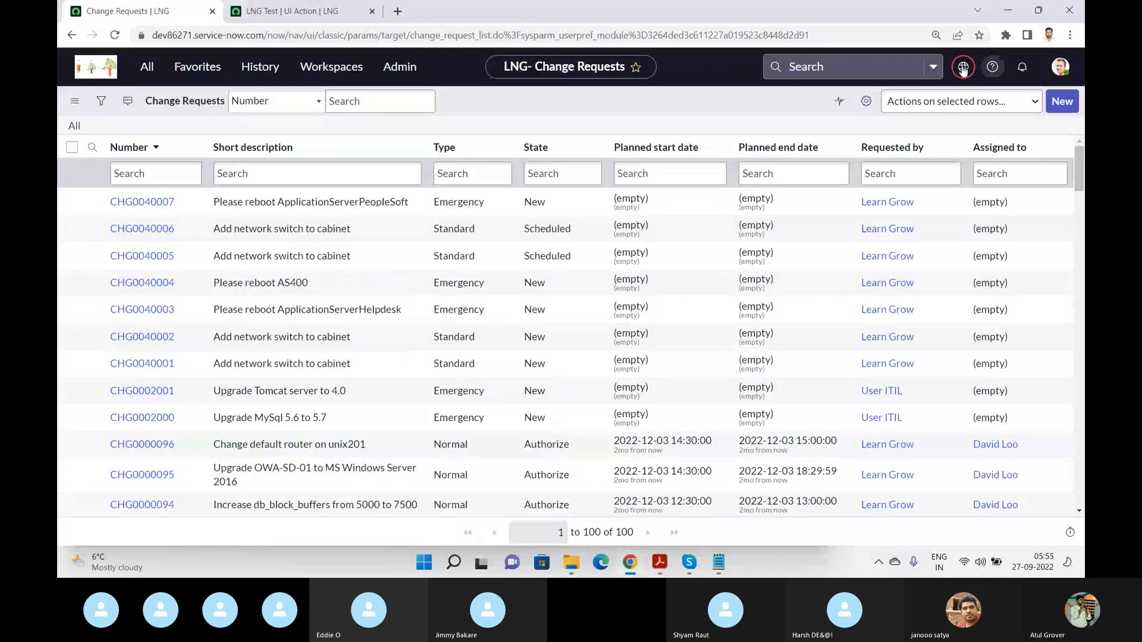
pyautogui.click(115, 35)
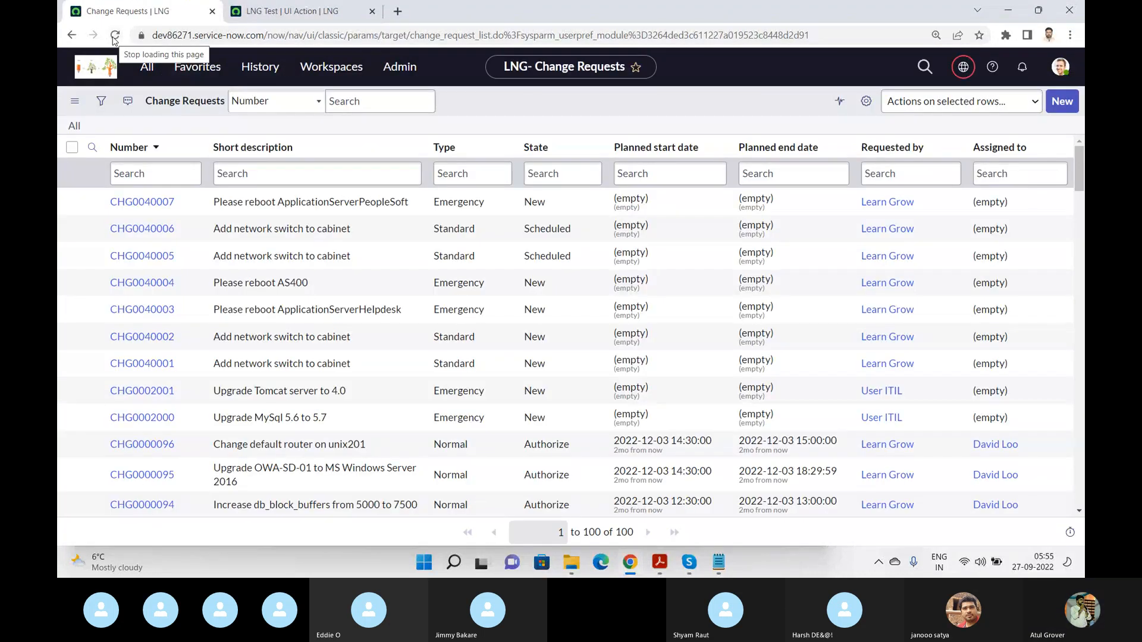
# Step: Set the list style of the LNG Test UI action to Destructive and save the record
pyautogui.click(304, 9)
pyautogui.click(821, 402)
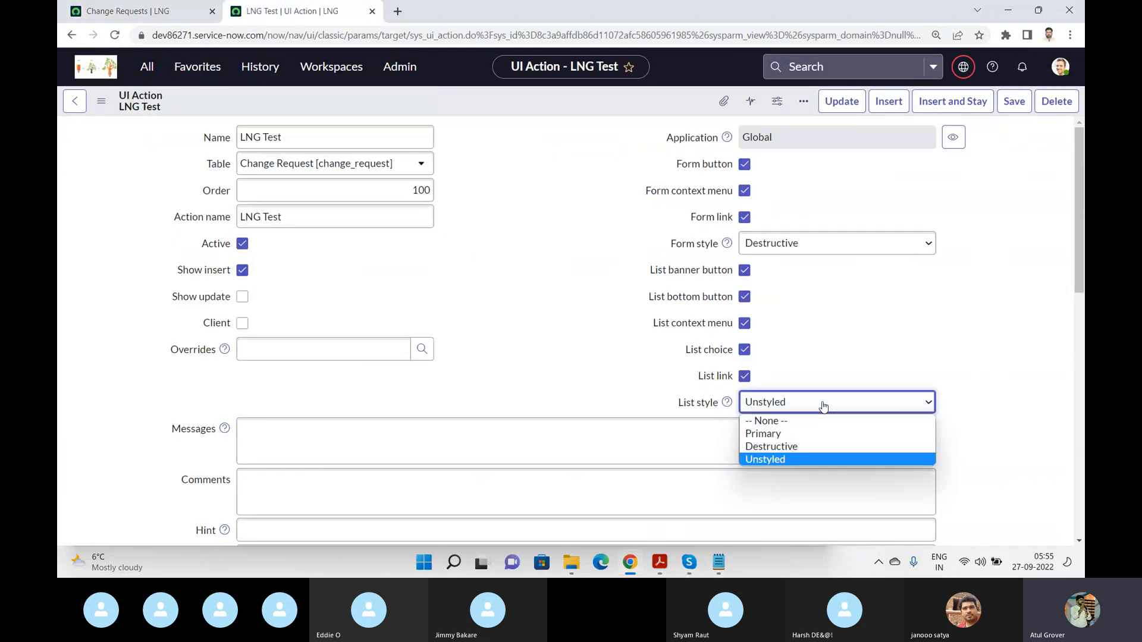
pyautogui.click(793, 446)
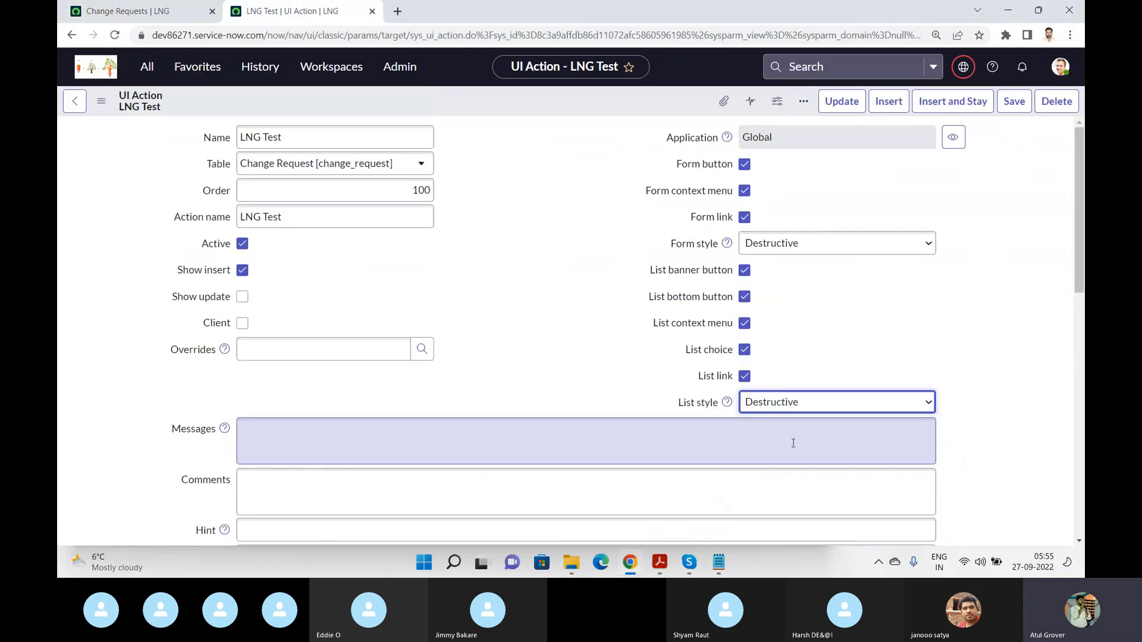
pyautogui.click(1013, 104)
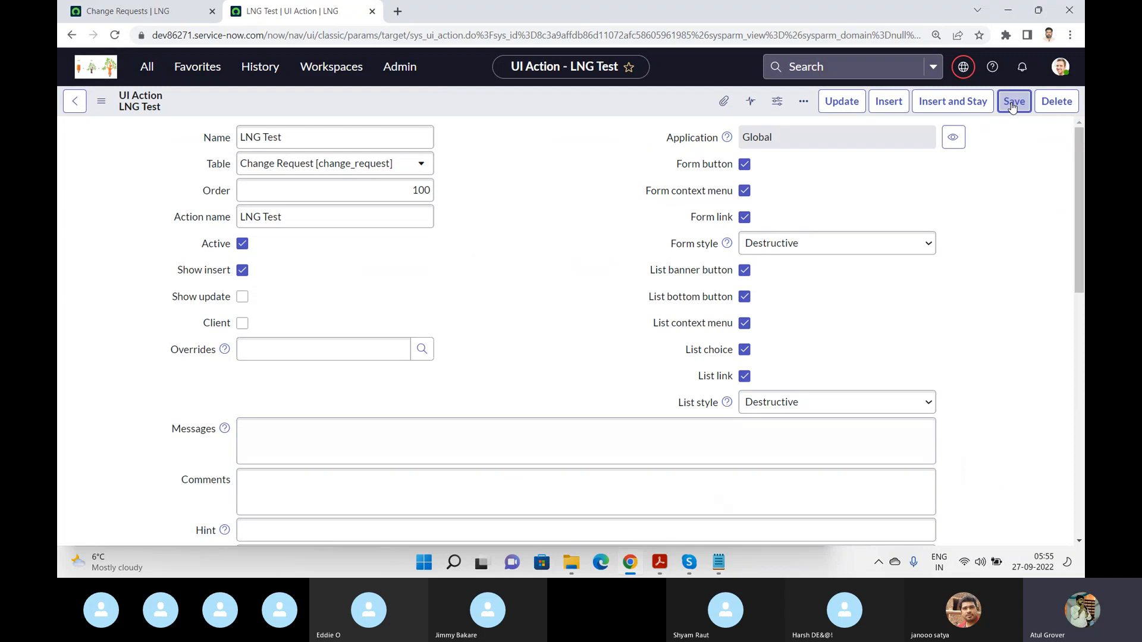
# Step: Reload the change request list and check its actions on selected rows for LNG Test
pyautogui.click(150, 17)
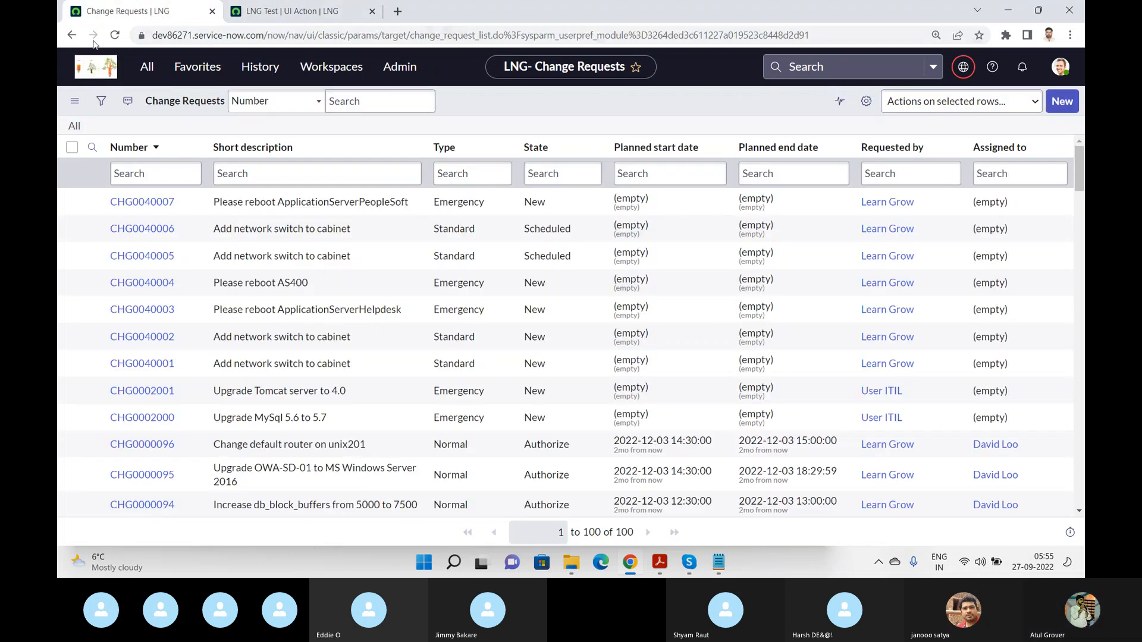
pyautogui.click(115, 36)
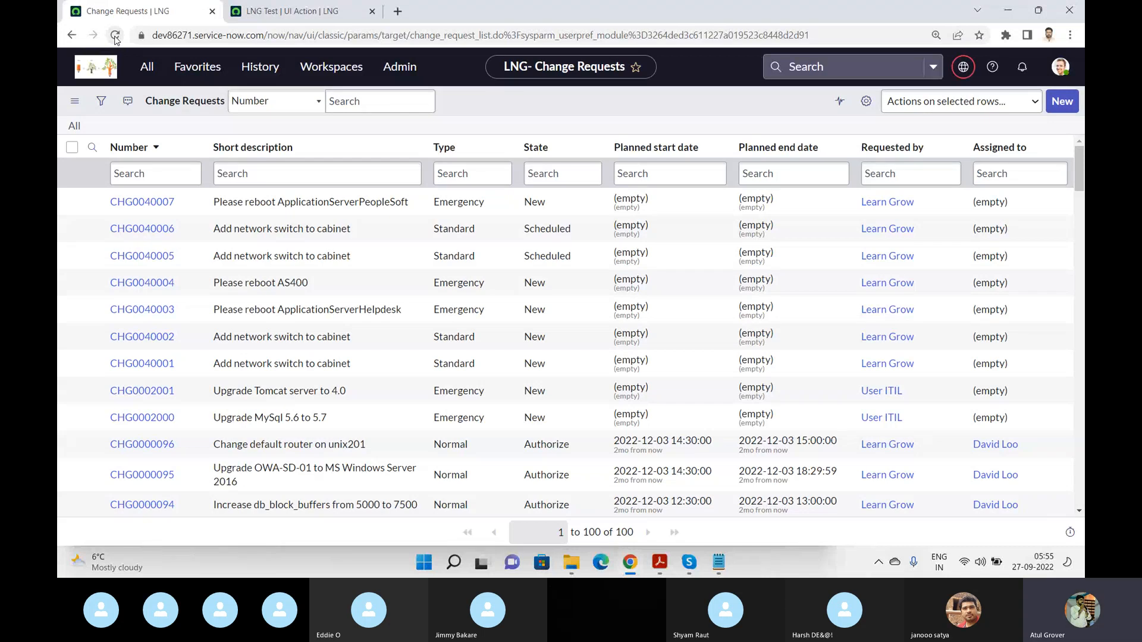
pyautogui.click(1015, 106)
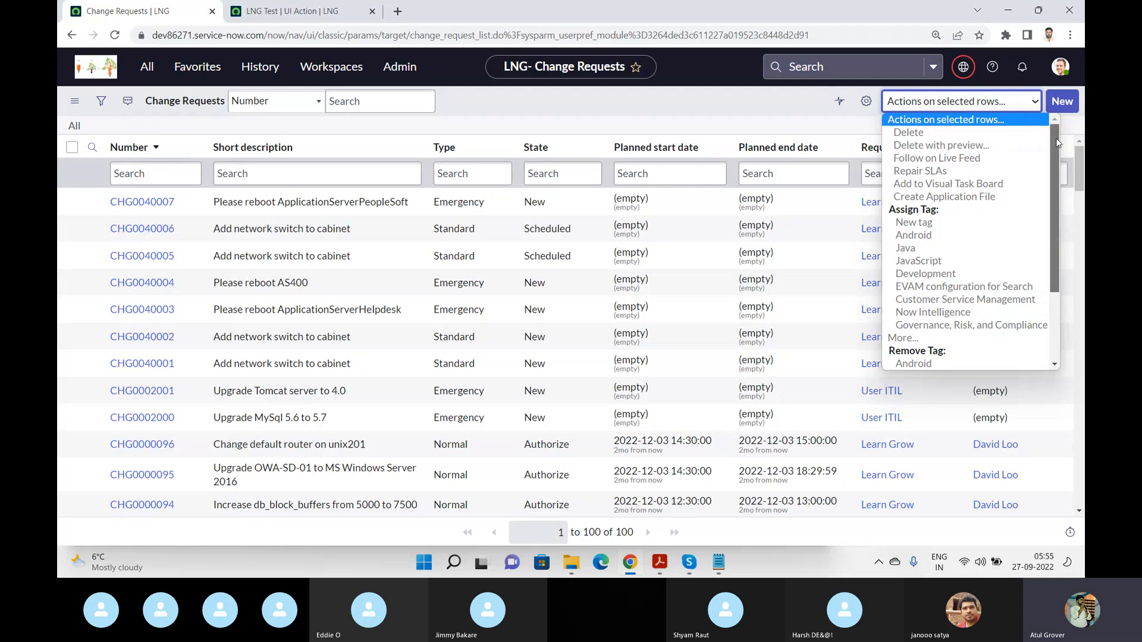
pyautogui.moveTo(1058, 144); pyautogui.dragTo(1064, 223)
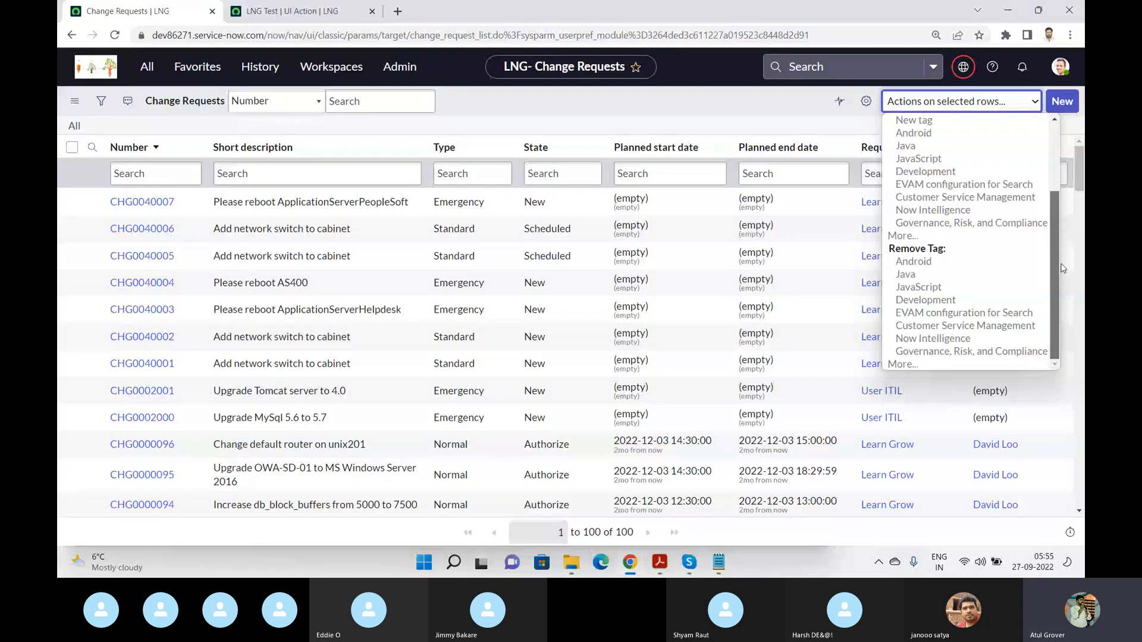
pyautogui.moveTo(1061, 264)
pyautogui.mouseDown()
pyautogui.moveTo(1046, 176)
pyautogui.moveTo(1059, 242)
pyautogui.mouseUp()
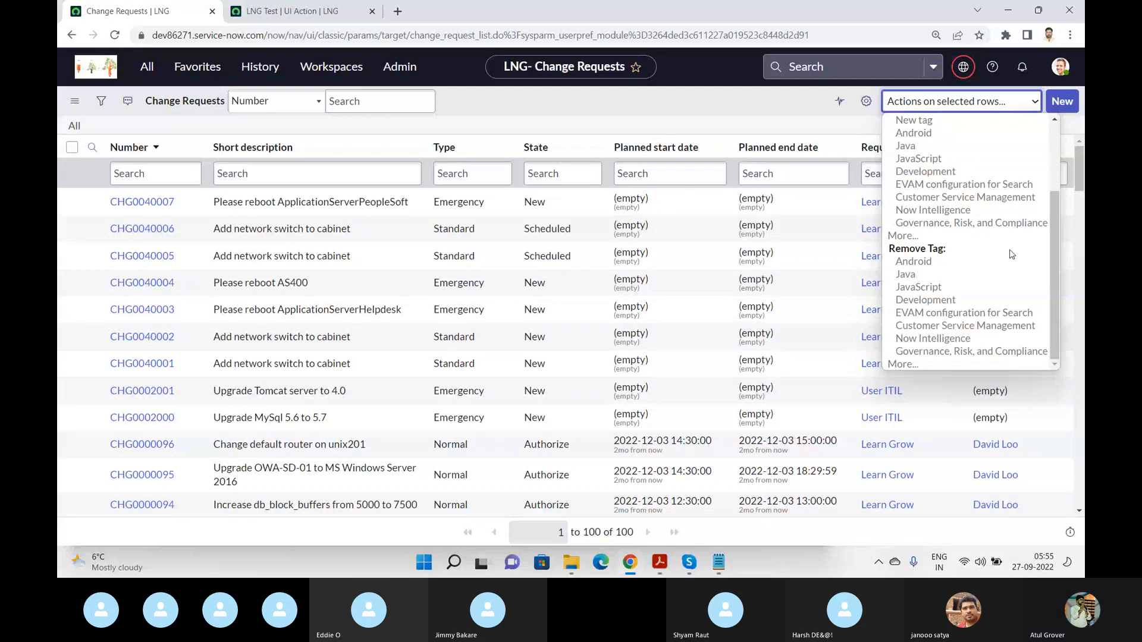
pyautogui.moveTo(1057, 266); pyautogui.dragTo(1057, 191)
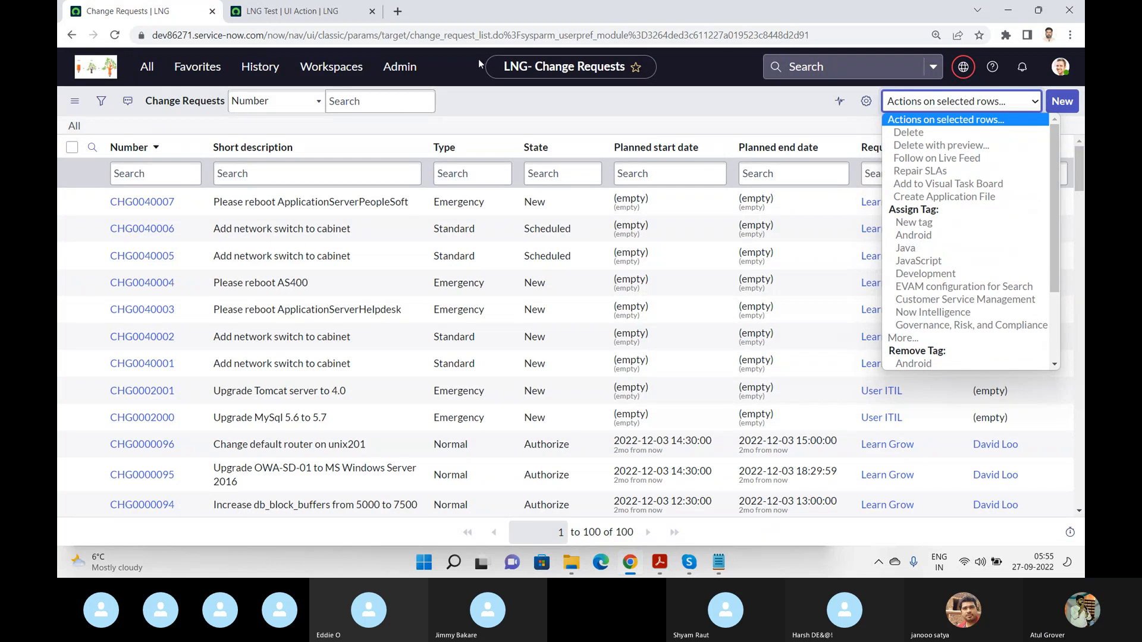
# Step: Find the Change modules by filtering for "change" and open the list of open change requests
pyautogui.click(149, 67)
pyautogui.click(150, 68)
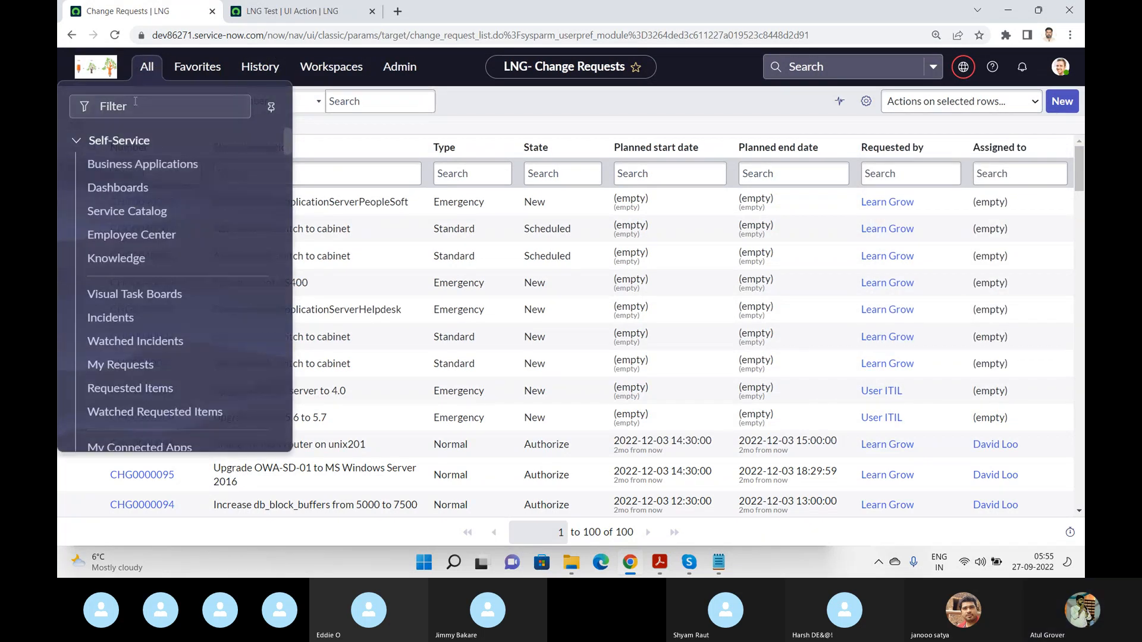
pyautogui.write('change')
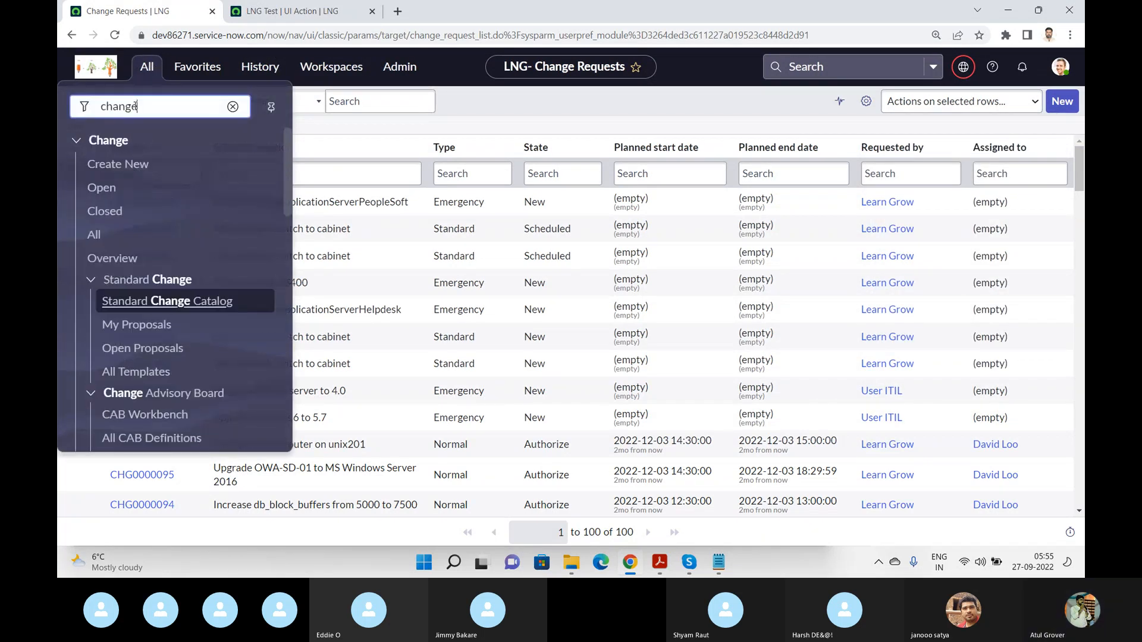
pyautogui.click(95, 192)
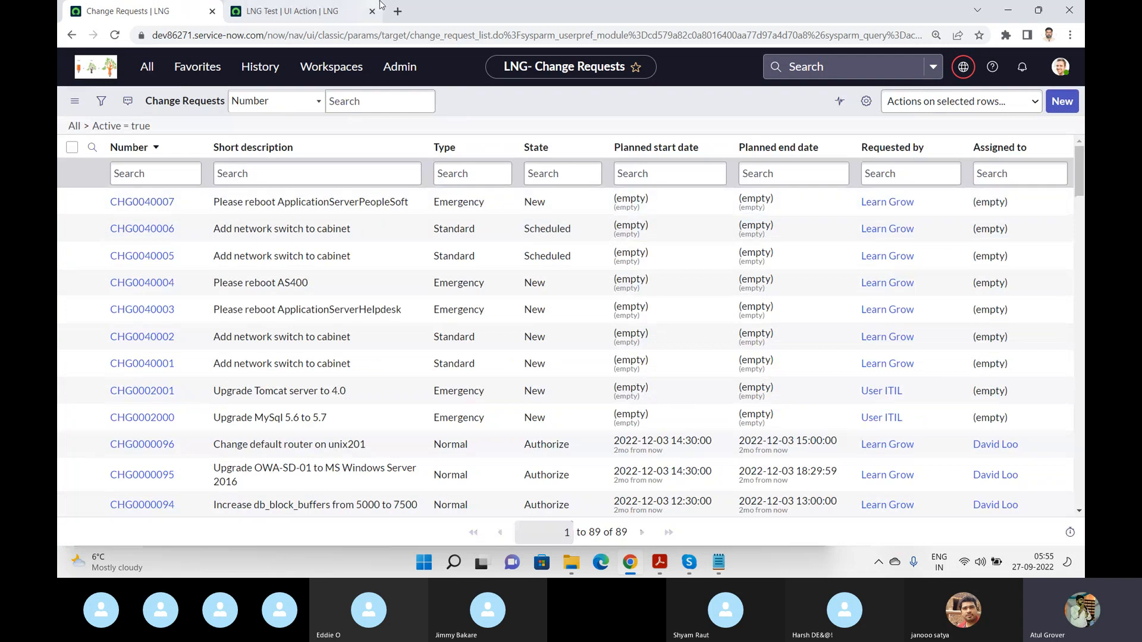
# Step: Save the LNG Test UI action again and check the reloaded open change request list's row actions for it
pyautogui.click(284, 11)
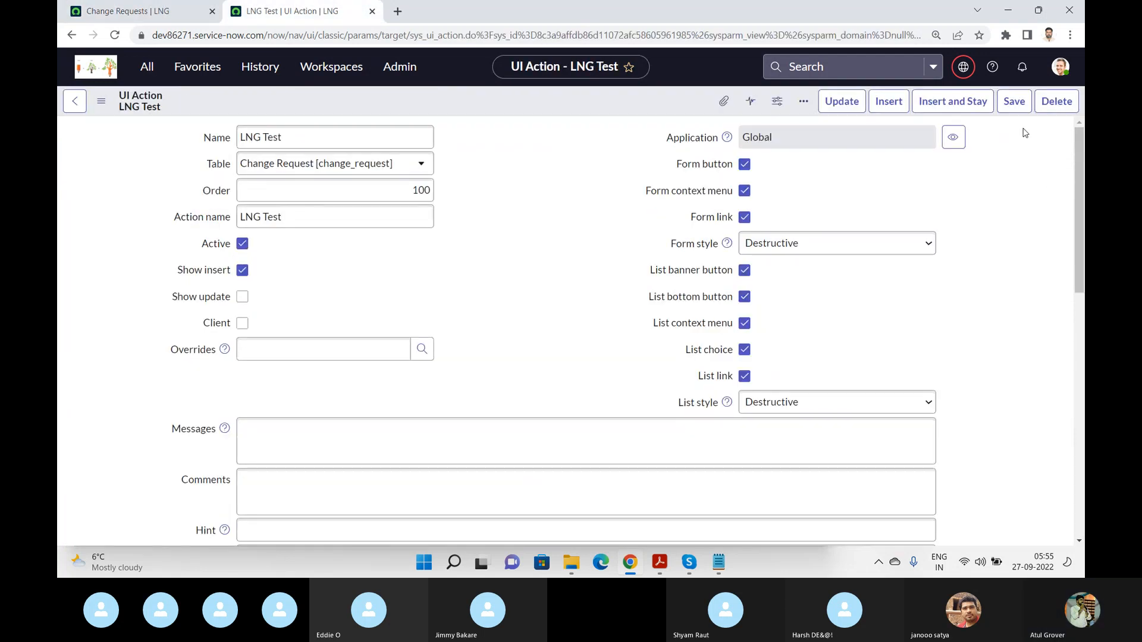
pyautogui.click(1014, 105)
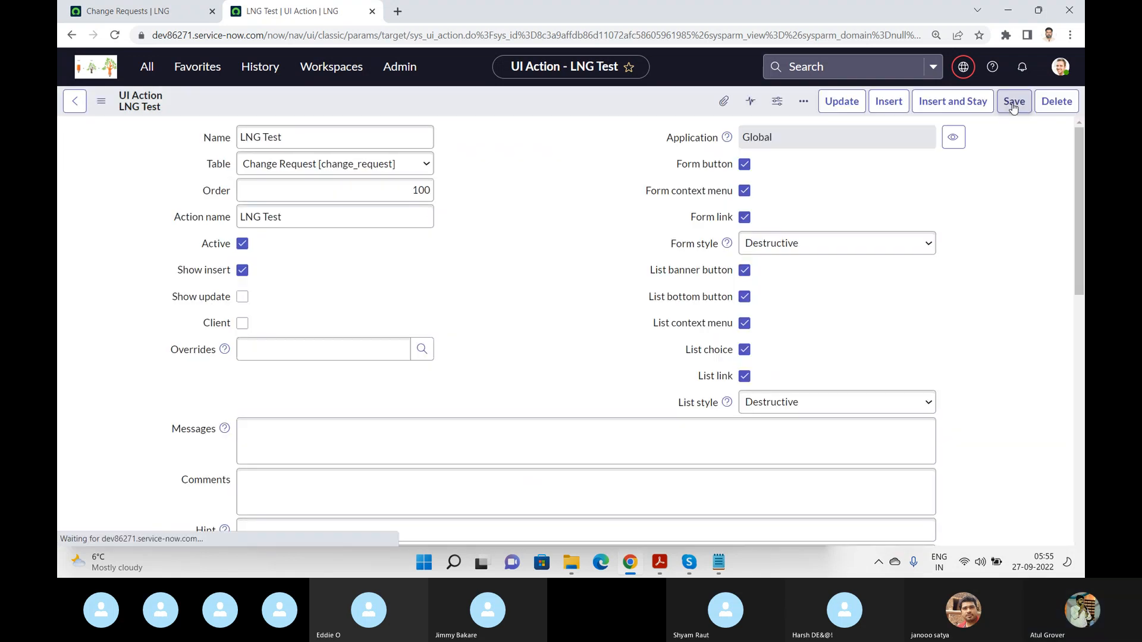
pyautogui.click(136, 12)
pyautogui.click(115, 36)
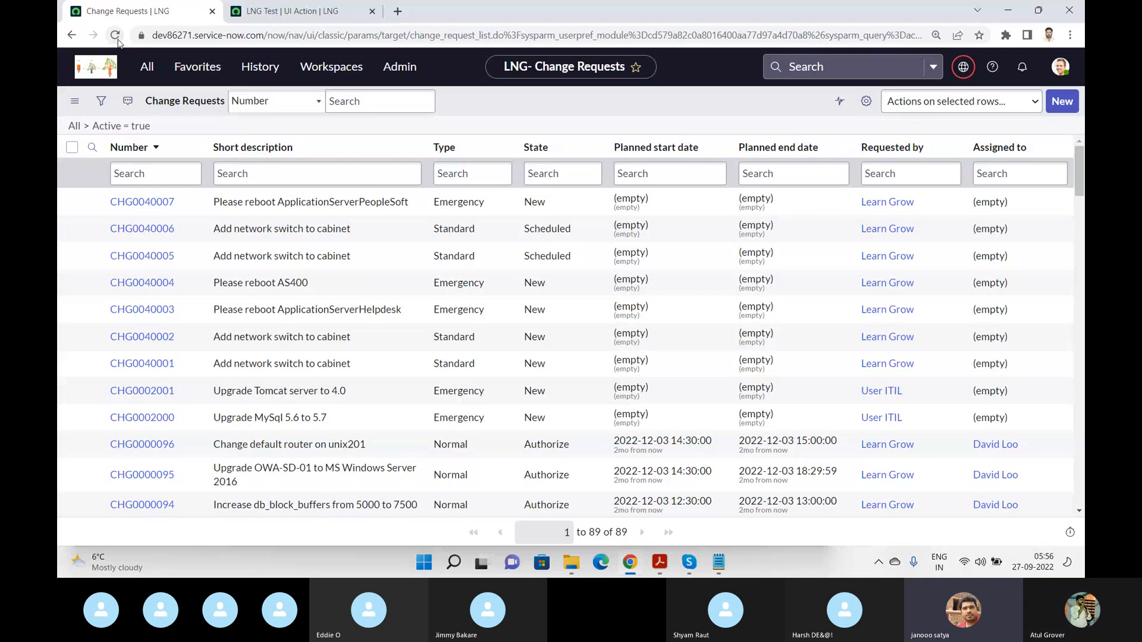
pyautogui.click(952, 101)
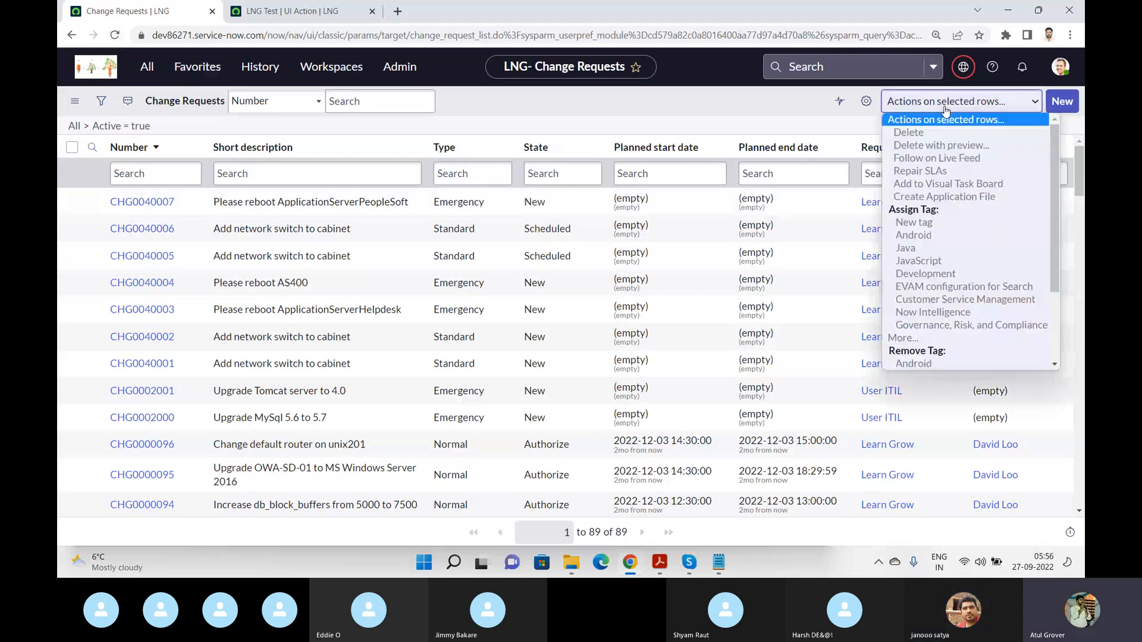
# Step: Review the LNG Test list options and check the change request list's context menu and View options for the action
pyautogui.click(318, 20)
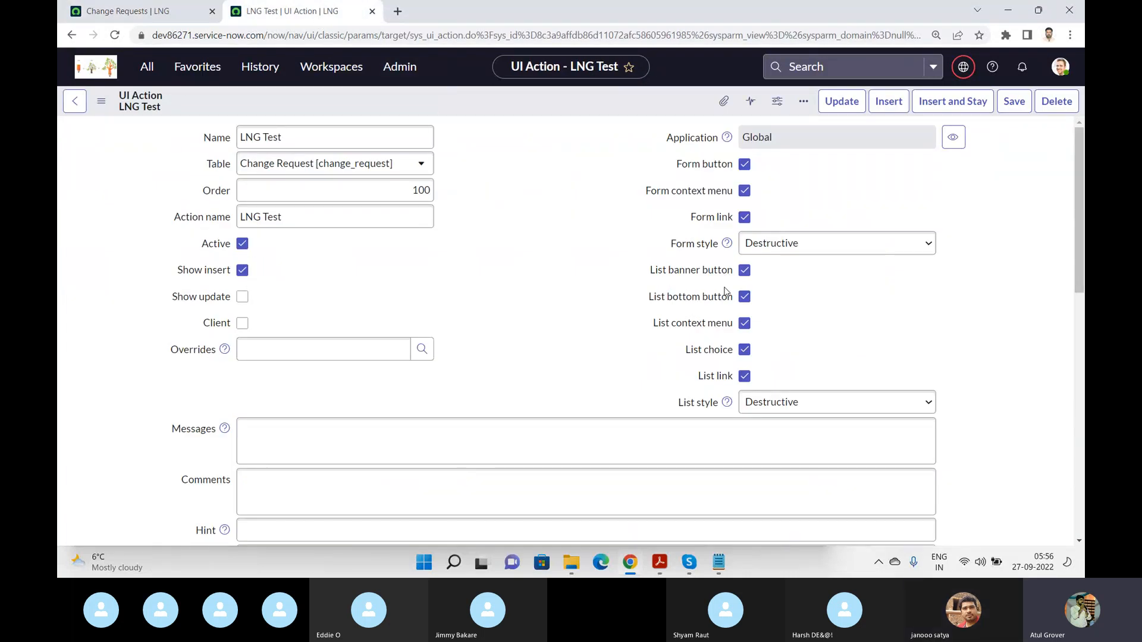
pyautogui.click(140, 12)
pyautogui.rightClick(561, 99)
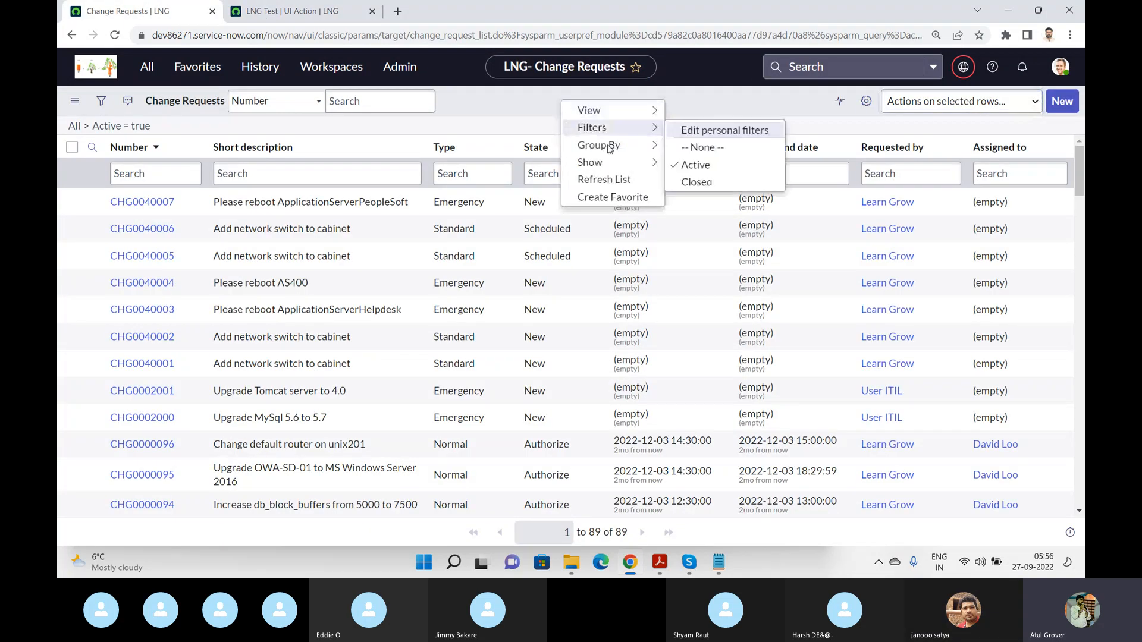
pyautogui.moveTo(609, 113)
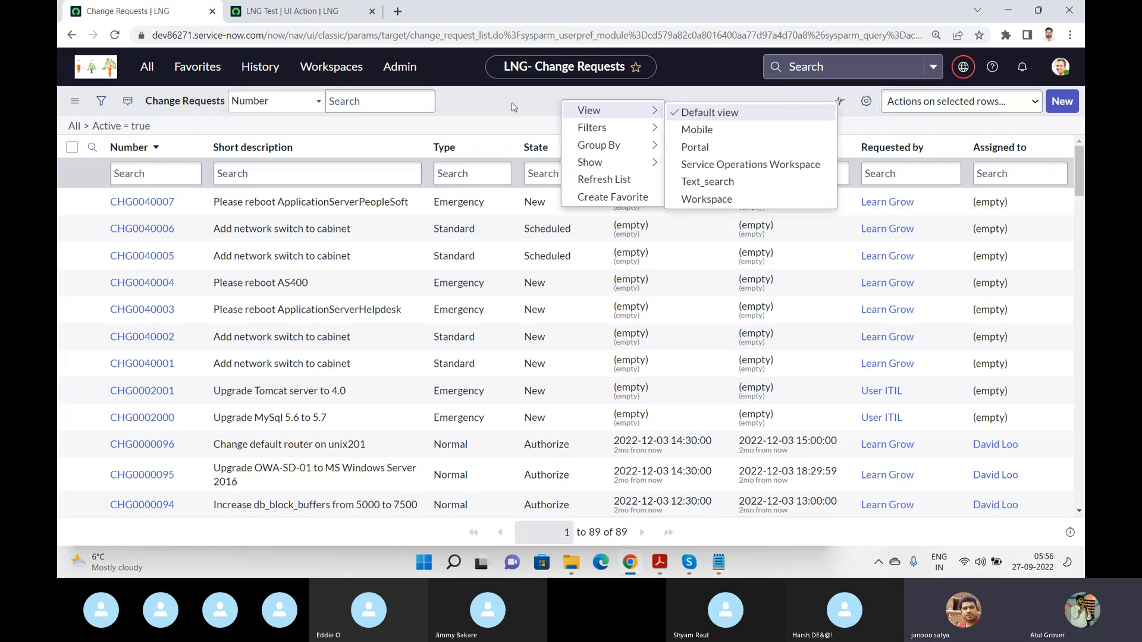
pyautogui.click(491, 107)
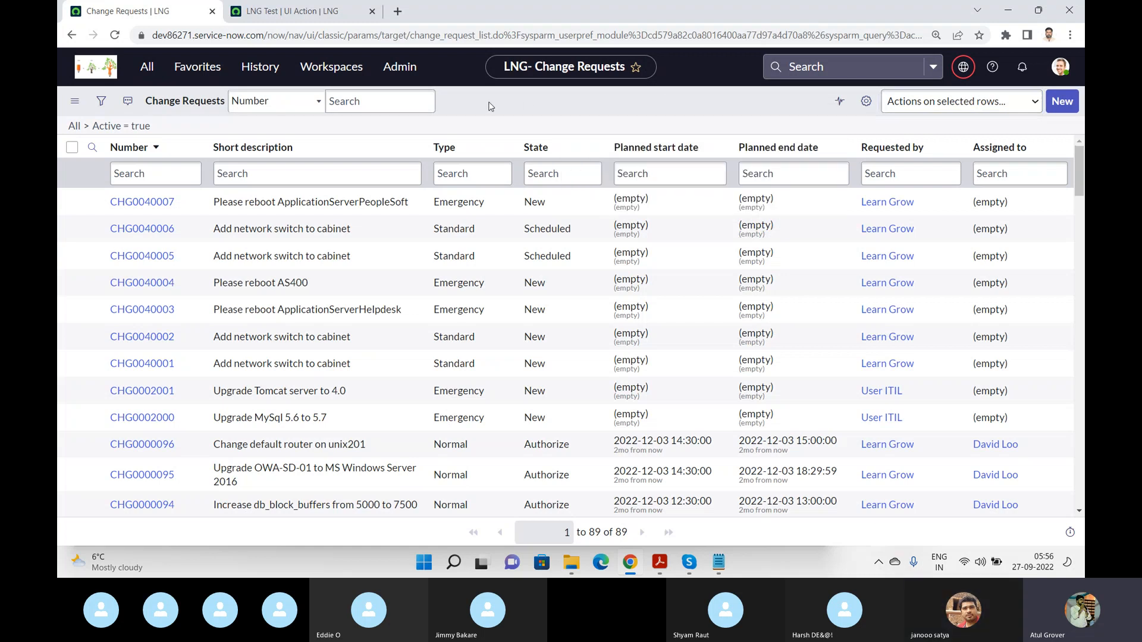
# Step: Copy the open change request list's URL, send it in the Skype call chat, and return to the browser
pyautogui.click(368, 44)
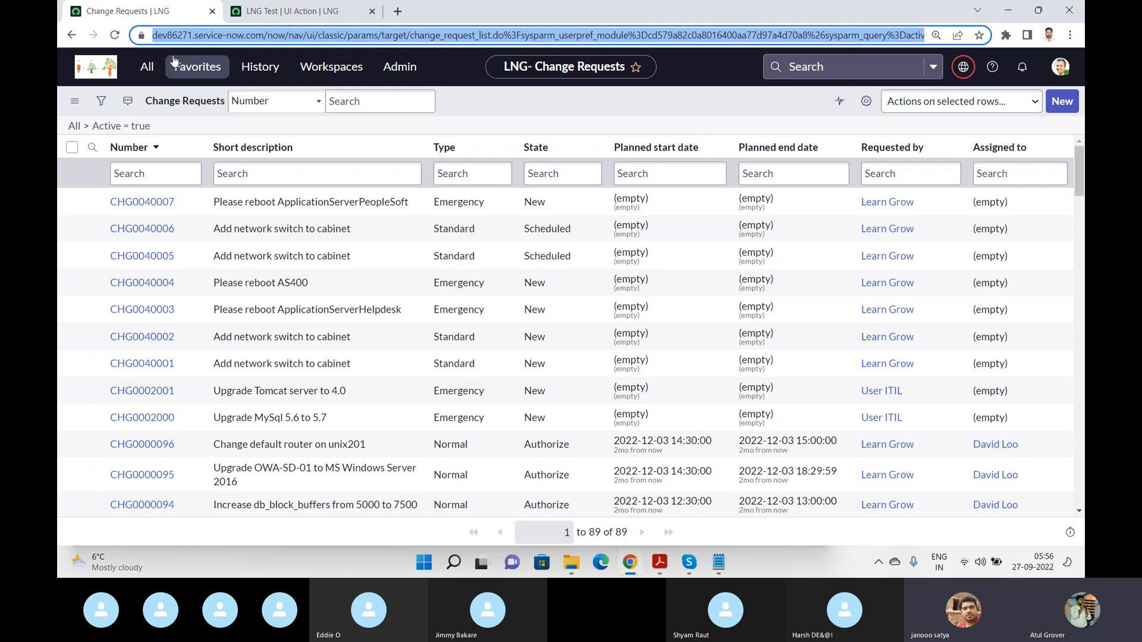
pyautogui.click(151, 72)
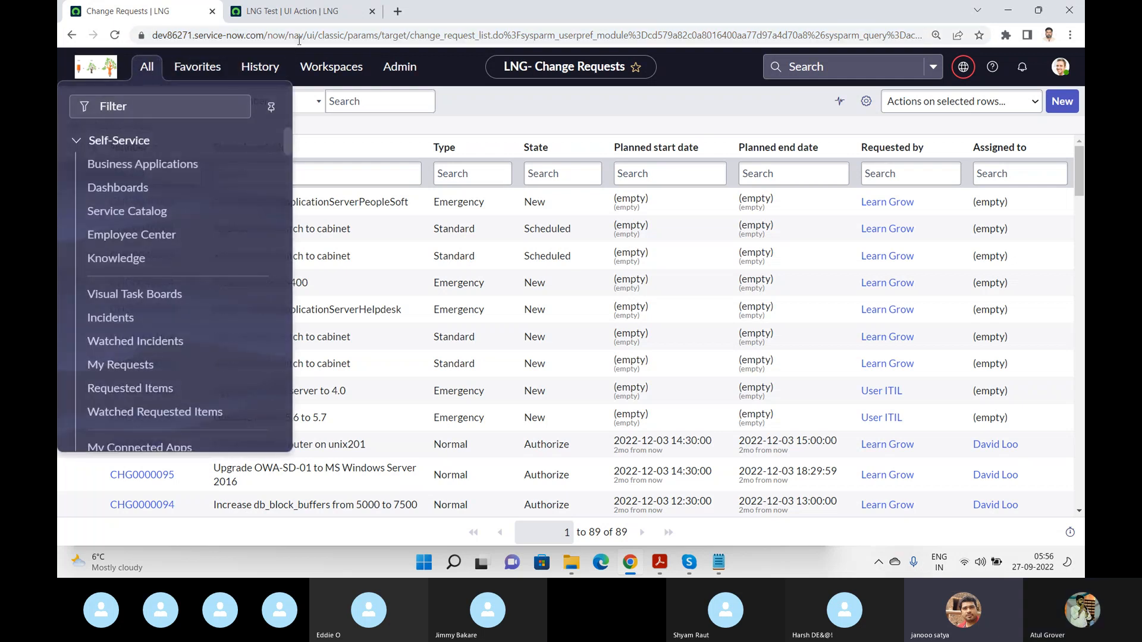
pyautogui.click(299, 40)
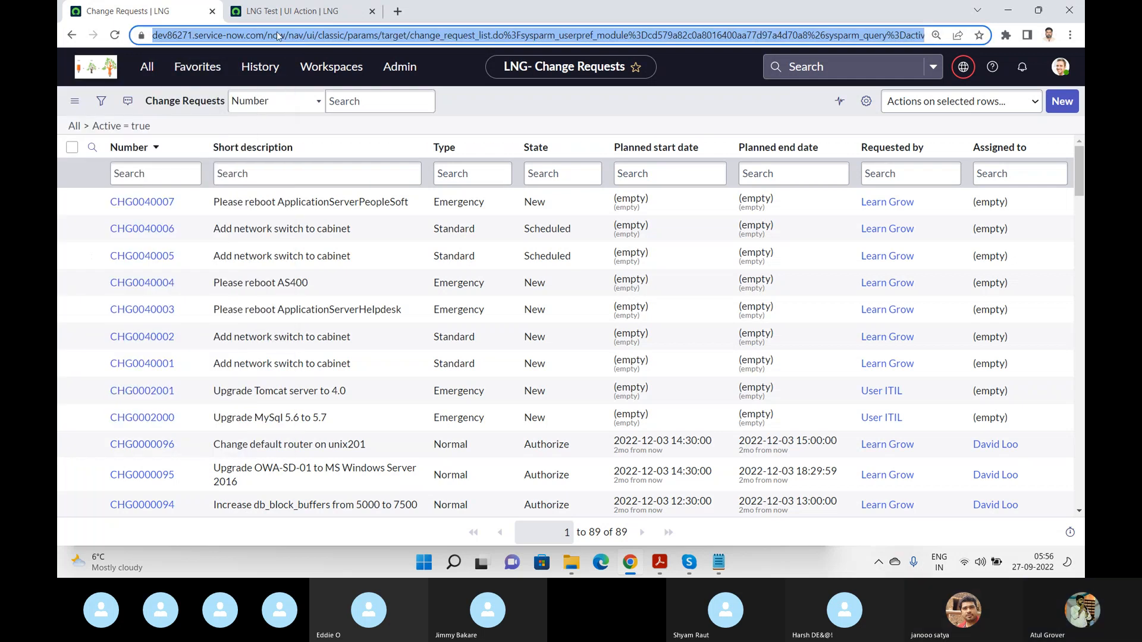
pyautogui.click(689, 562)
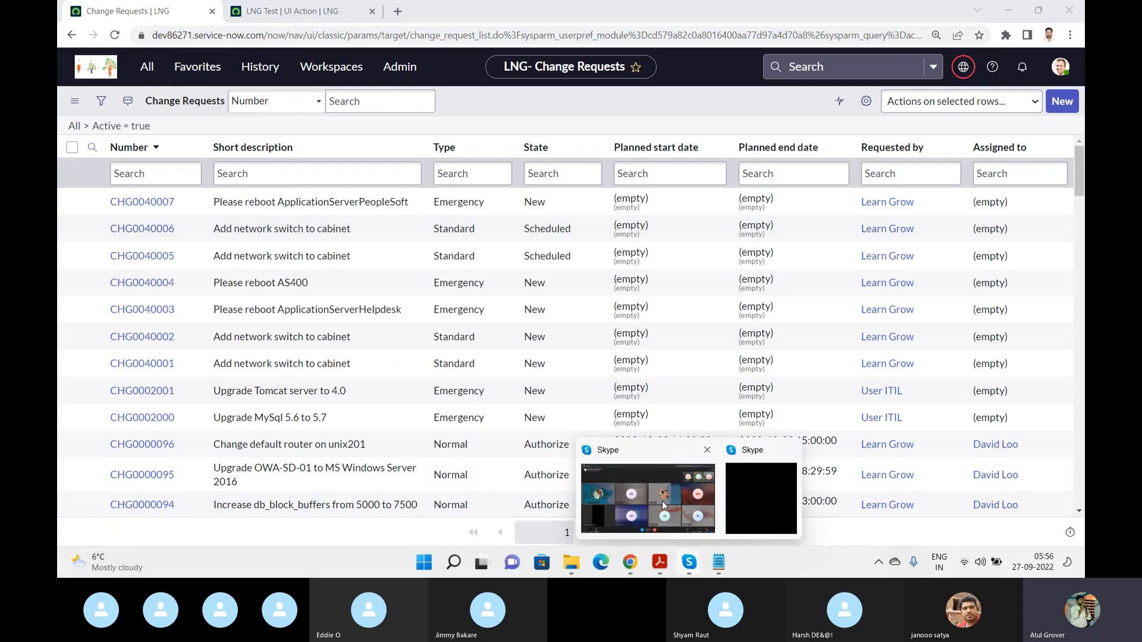
pyautogui.click(656, 498)
pyautogui.click(873, 520)
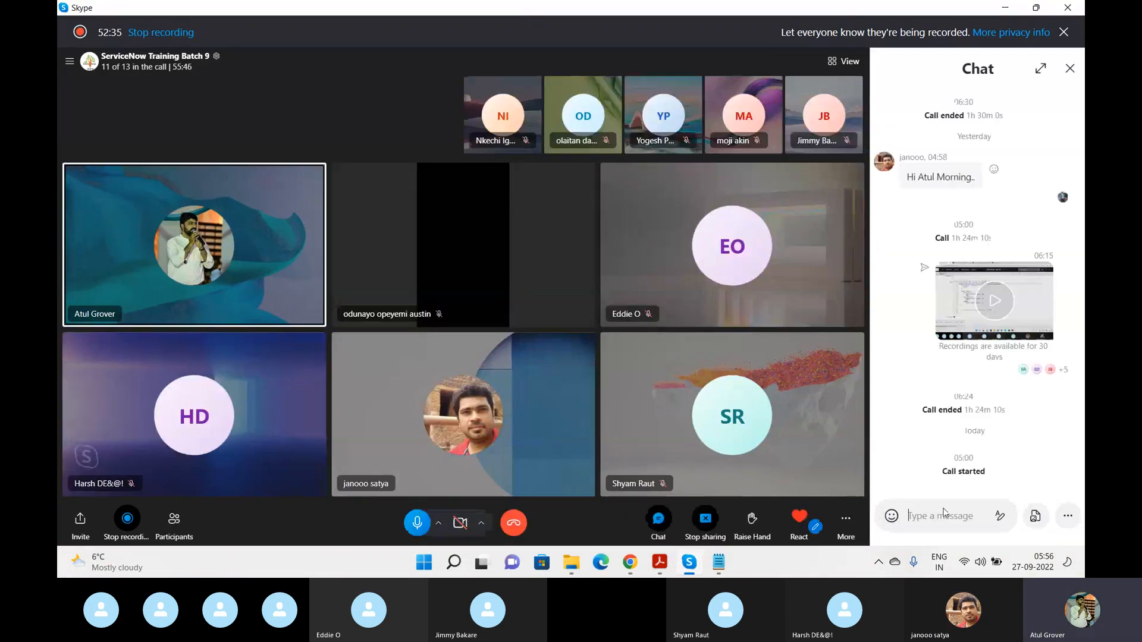
pyautogui.click(945, 516)
pyautogui.write('https://dev86271.service-now.com/now/nav/ui/classic/params/target/change_request_list.do%3Fsysparm_userpref_module%3Dcd579a82c0a8016400aa77d97a4d70a8%26sysparm_query%3Dactive%253Dtrue%255EEQ%26active%3Dtrue')
pyautogui.press('Return')
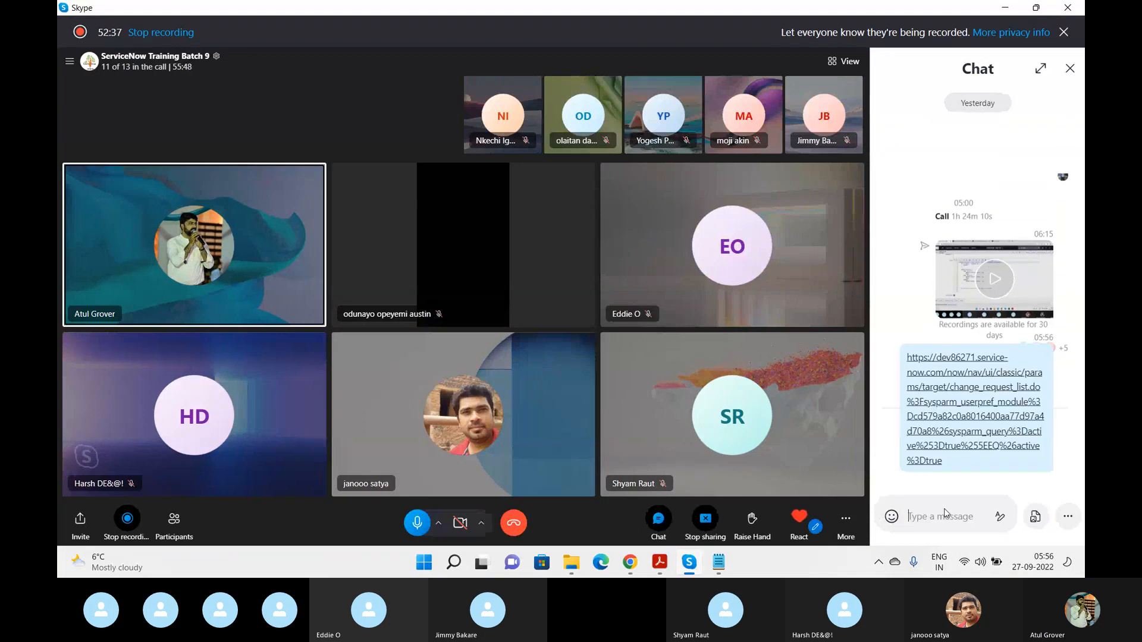
pyautogui.hotkey('alt', 'Tab')
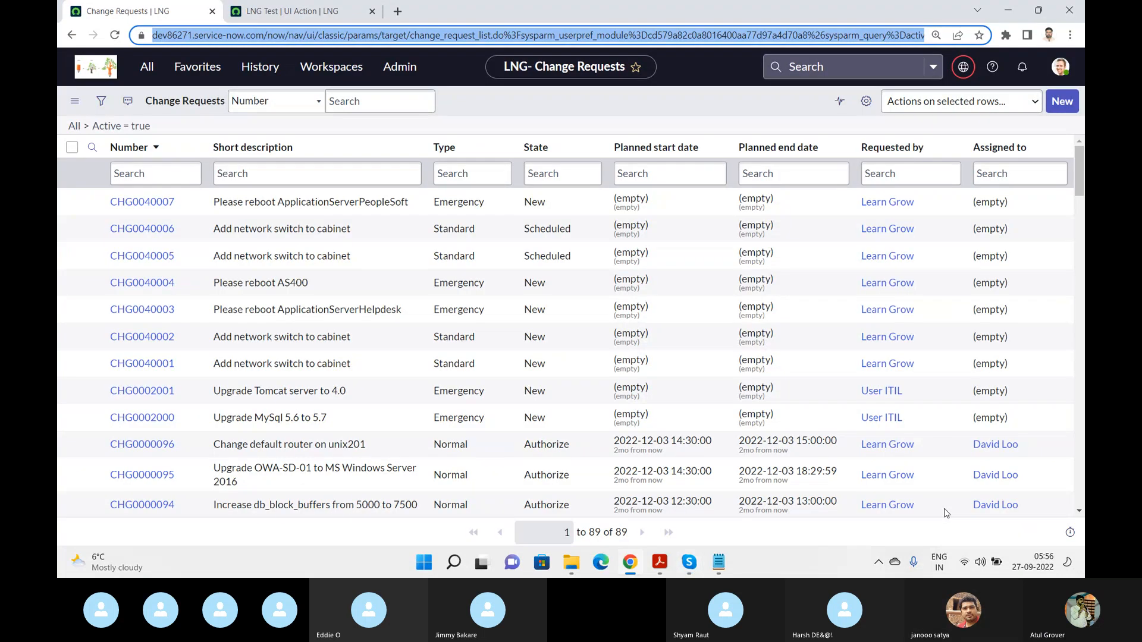
# Step: Filter the application modules for "change" and open the list of all change requests
pyautogui.click(153, 74)
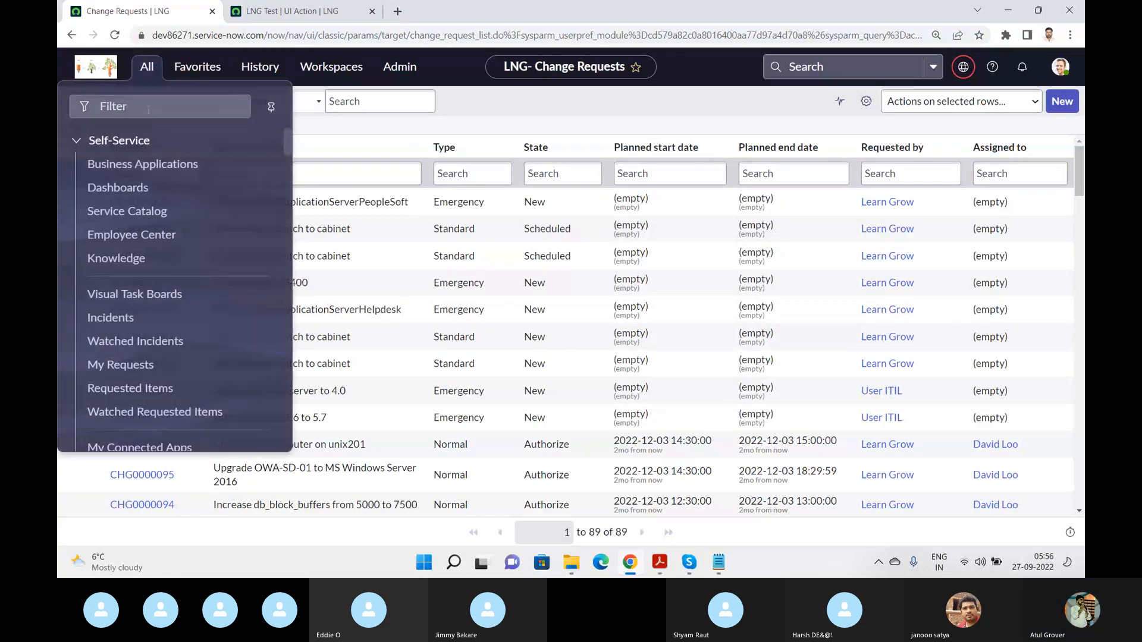
pyautogui.click(148, 110)
pyautogui.write('change')
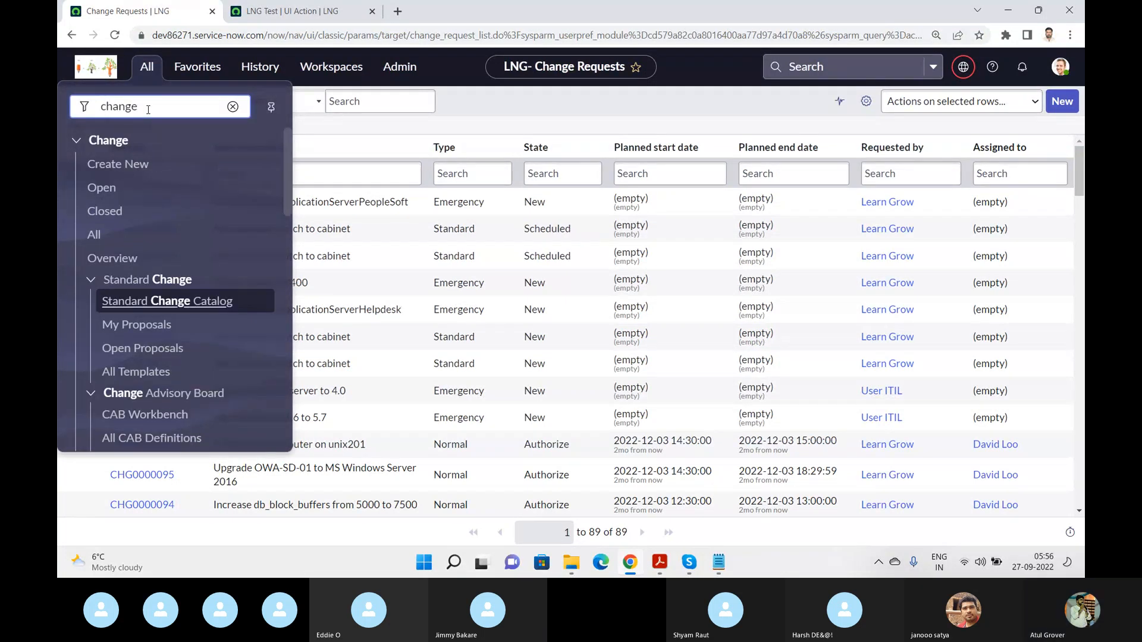
pyautogui.click(100, 234)
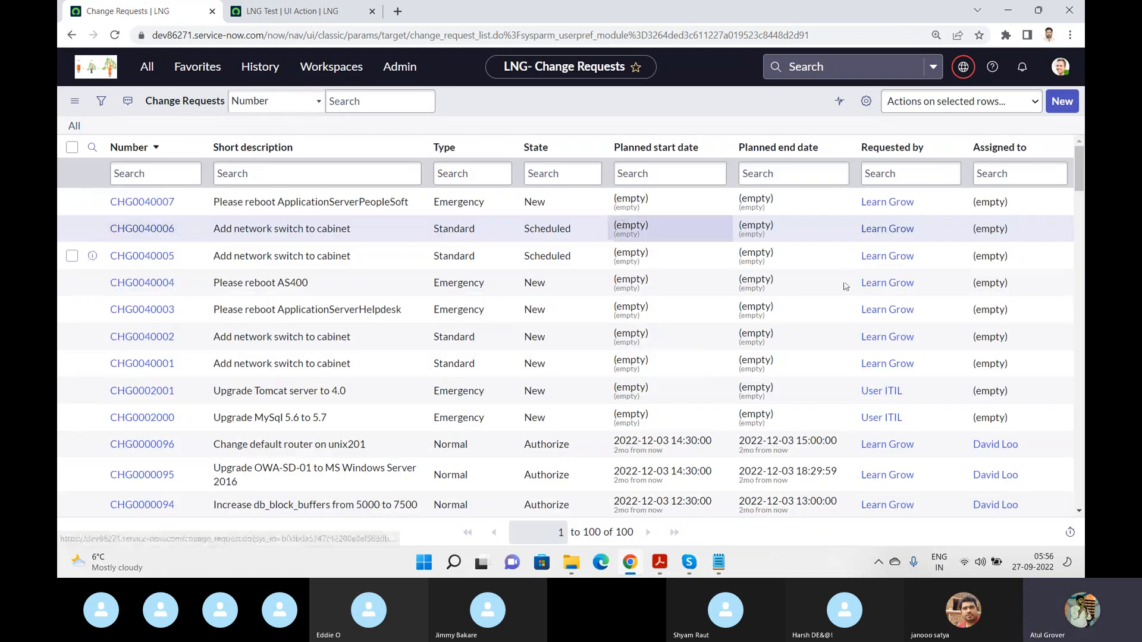
# Step: Select change requests CHG0000001 and CHG0000002 at the end of the list and look through their available row actions for LNG Test
pyautogui.moveTo(1080, 164); pyautogui.dragTo(1079, 492)
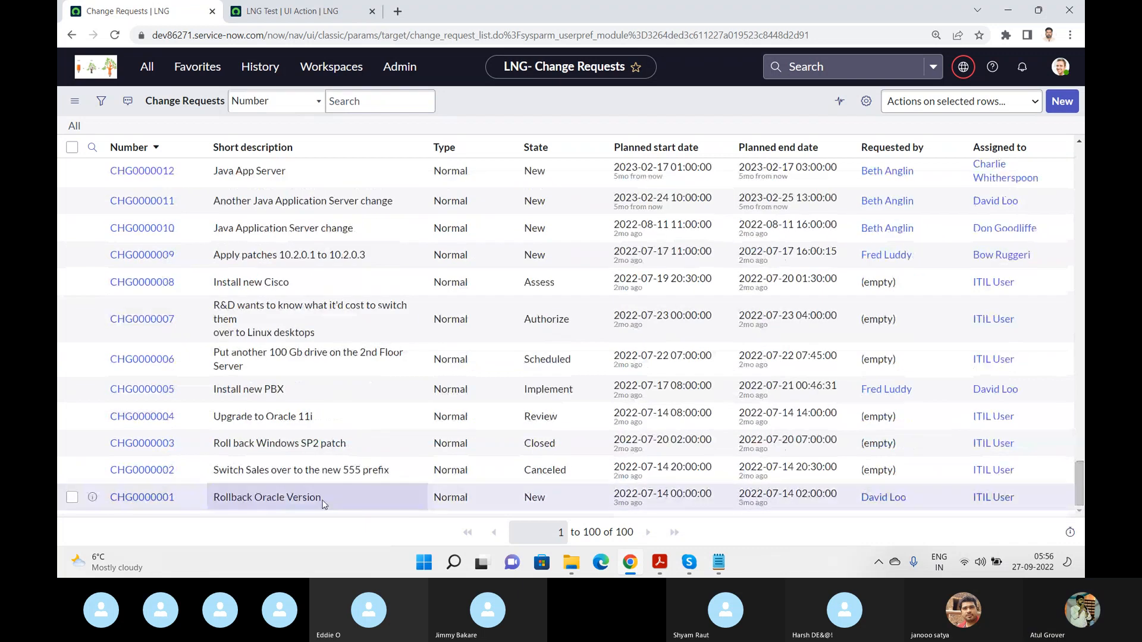
pyautogui.click(72, 497)
pyautogui.click(72, 470)
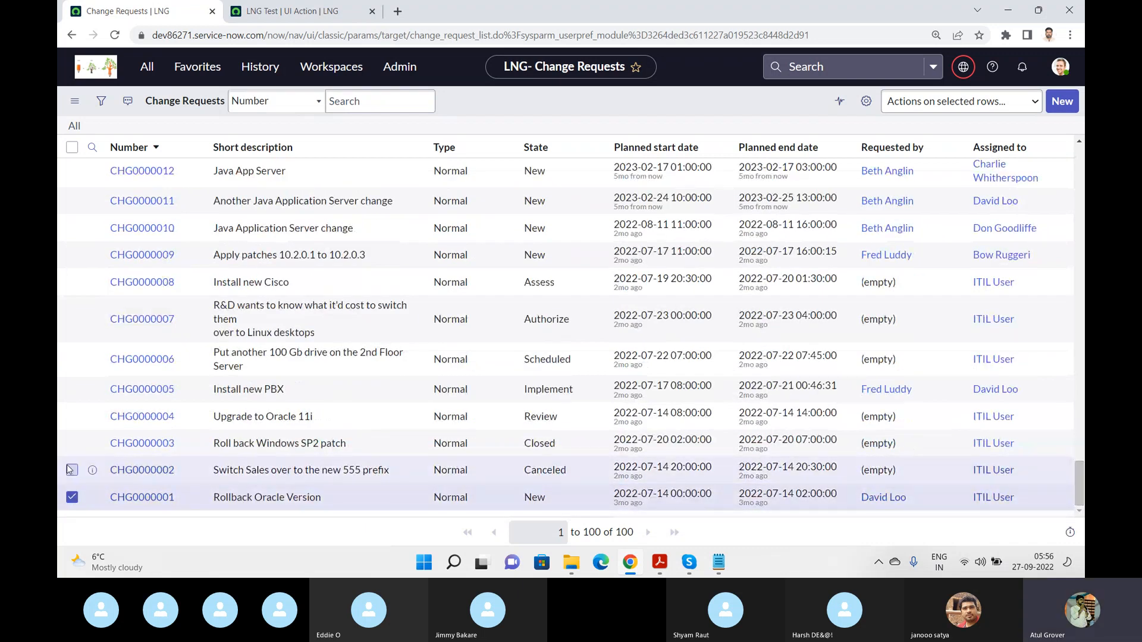
pyautogui.click(970, 102)
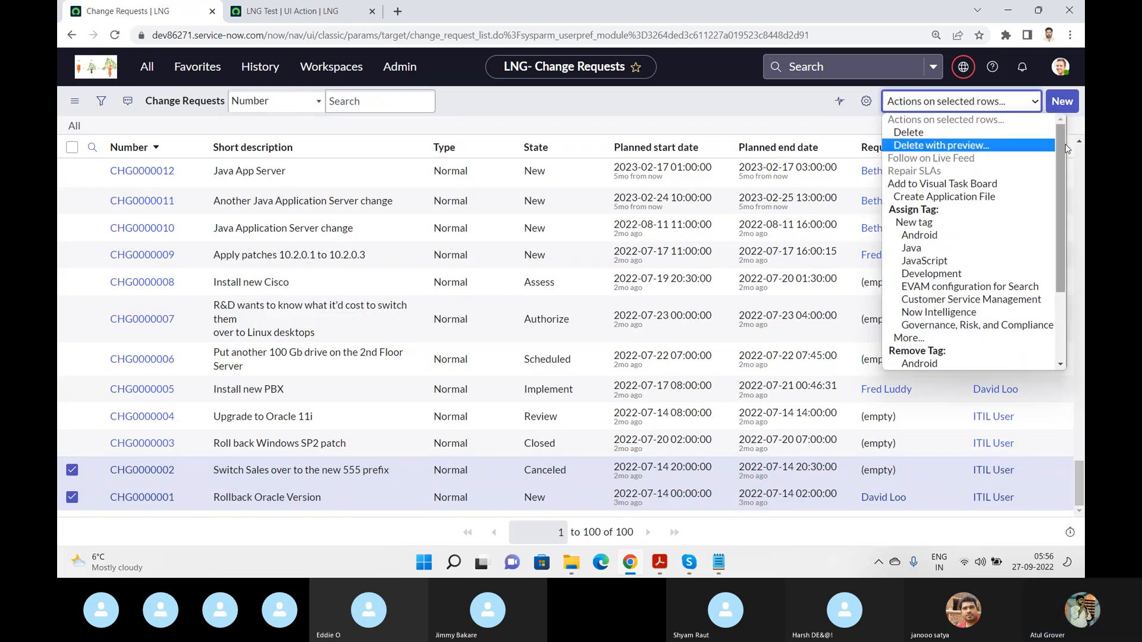
pyautogui.moveTo(1064, 146); pyautogui.dragTo(1071, 229)
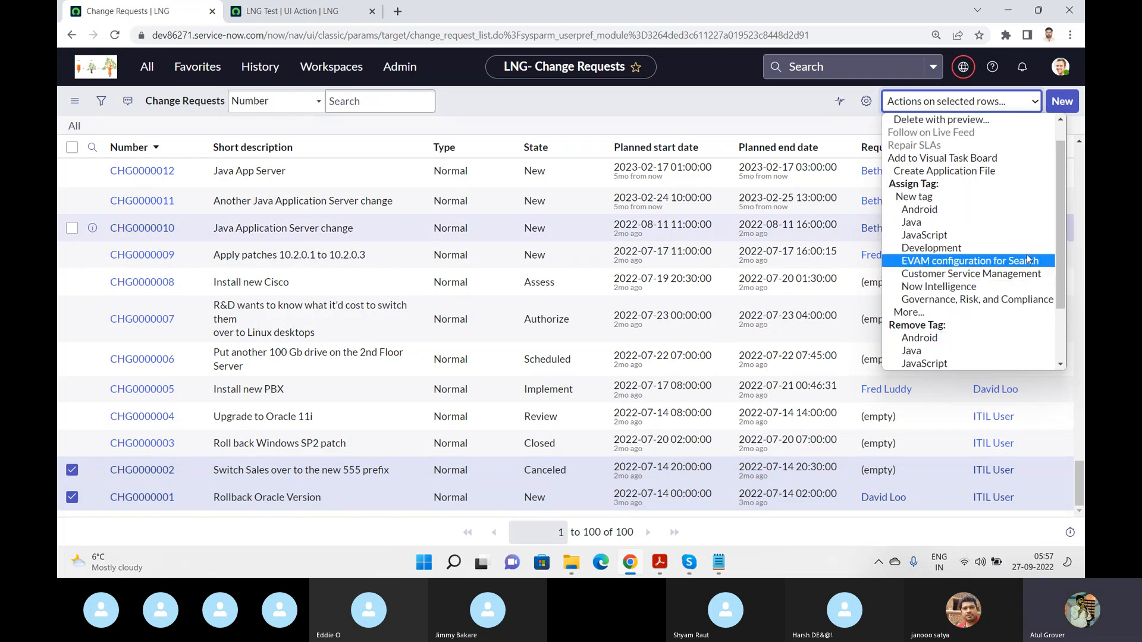
pyautogui.moveTo(1058, 186); pyautogui.dragTo(1065, 249)
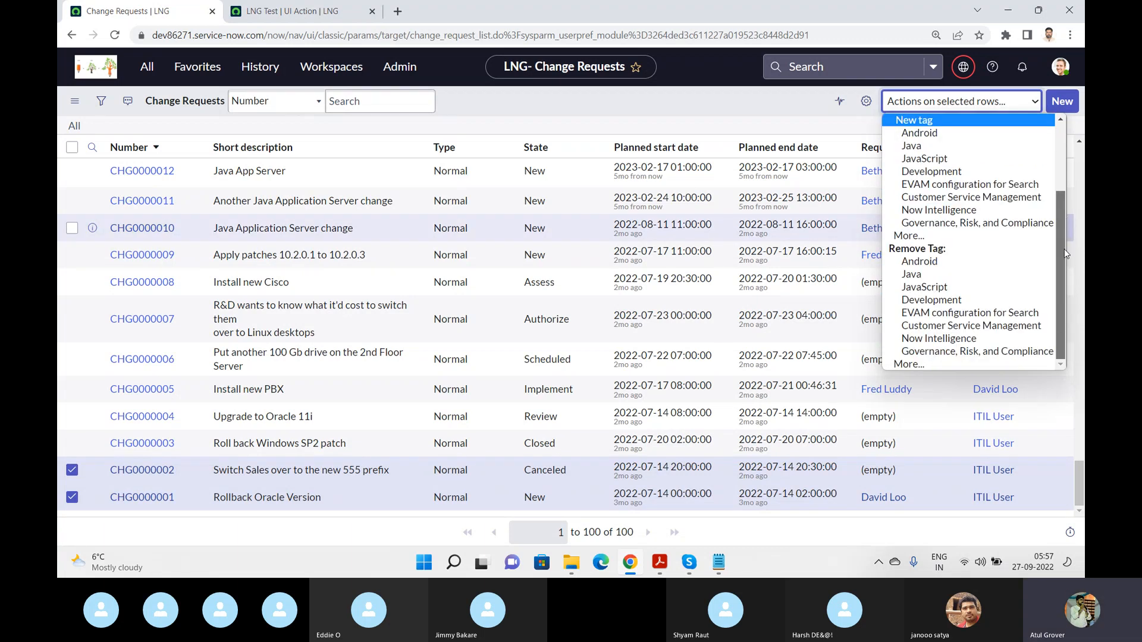
# Step: Enable Show update for the LNG Test UI action, save the record, and reload the change request list
pyautogui.click(303, 13)
pyautogui.click(241, 297)
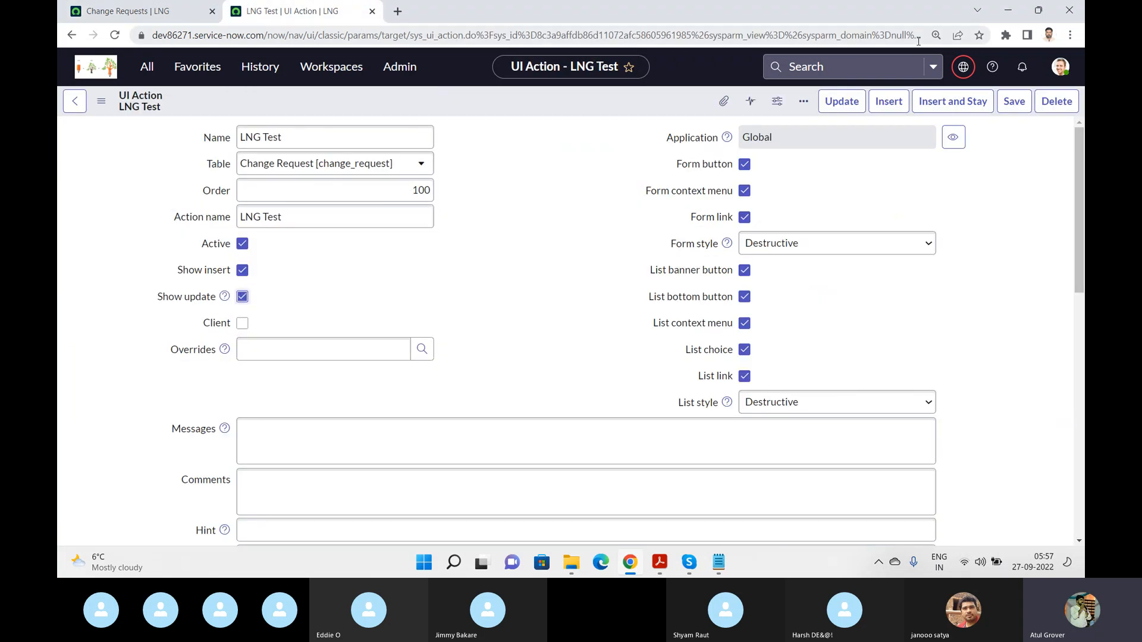
pyautogui.click(1020, 110)
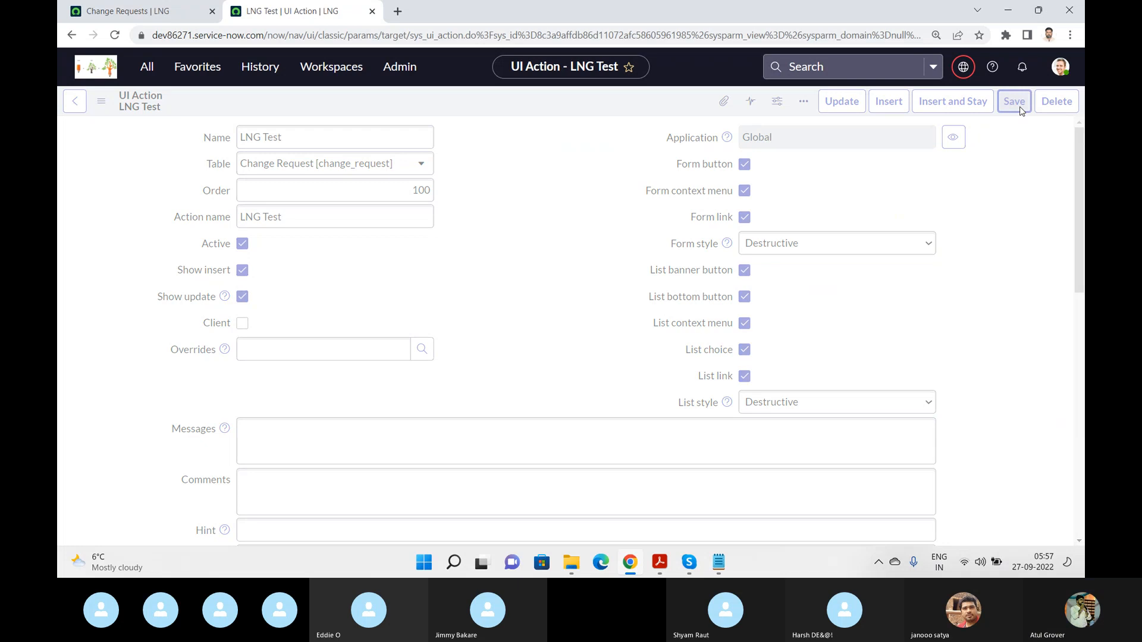
pyautogui.click(148, 12)
pyautogui.click(116, 37)
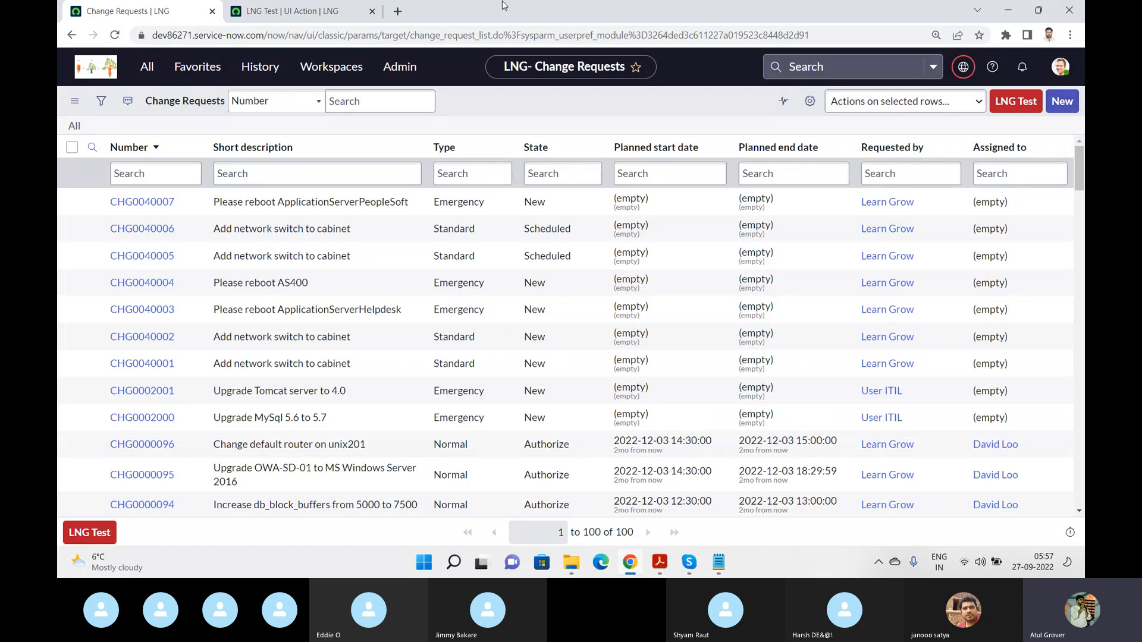
# Step: Compare the LNG Test UI action's settings with the change request list and look through the list's available row actions
pyautogui.click(300, 10)
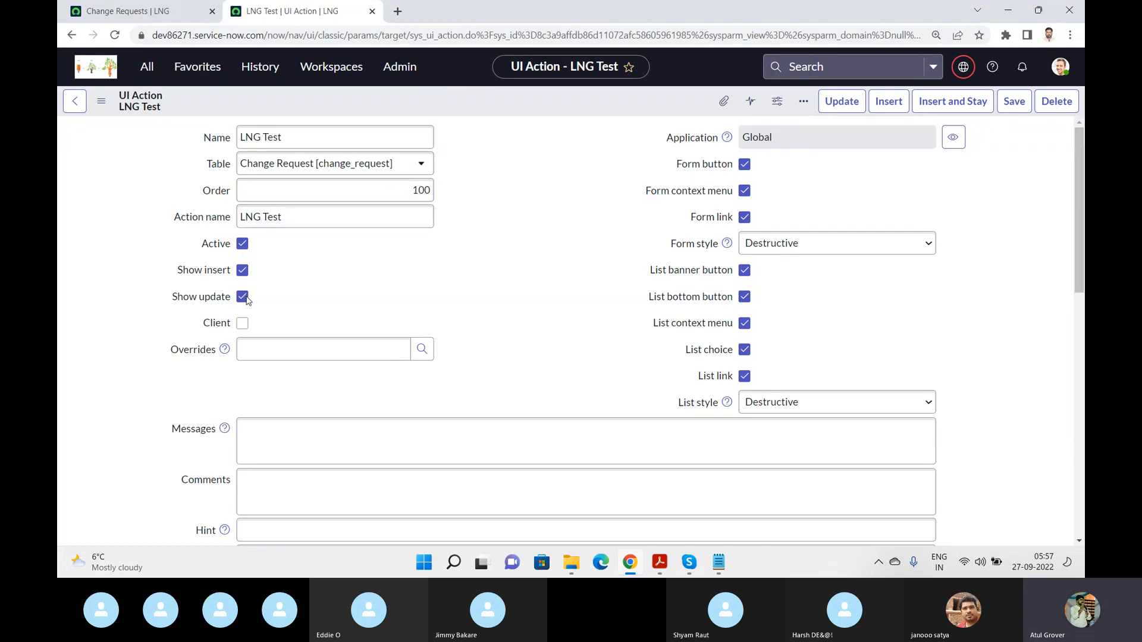
pyautogui.click(134, 11)
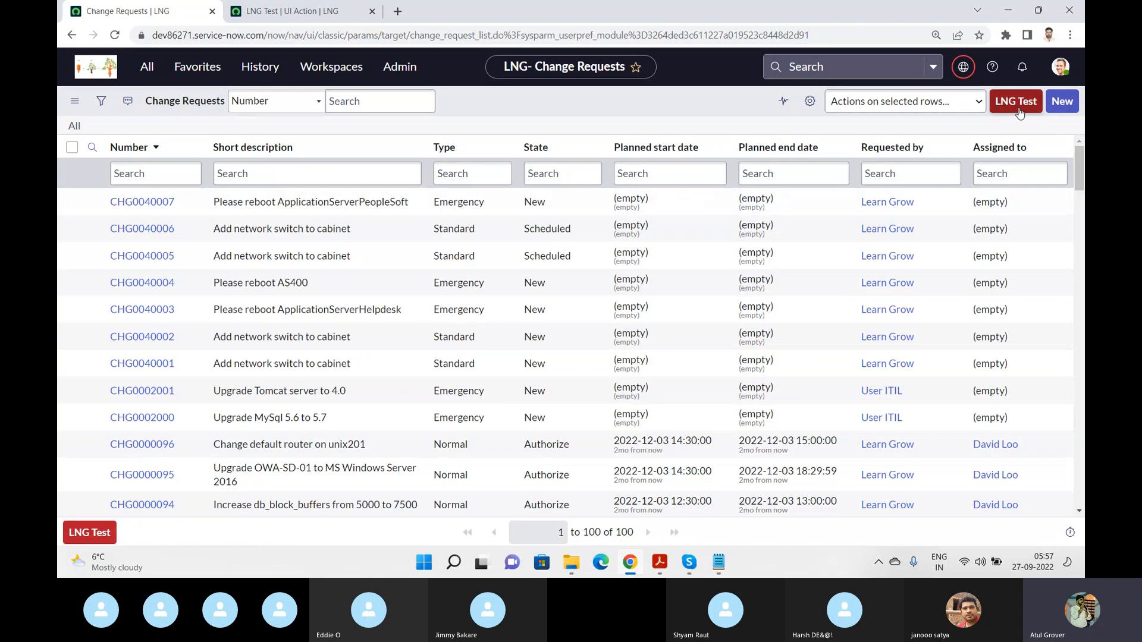
pyautogui.click(894, 102)
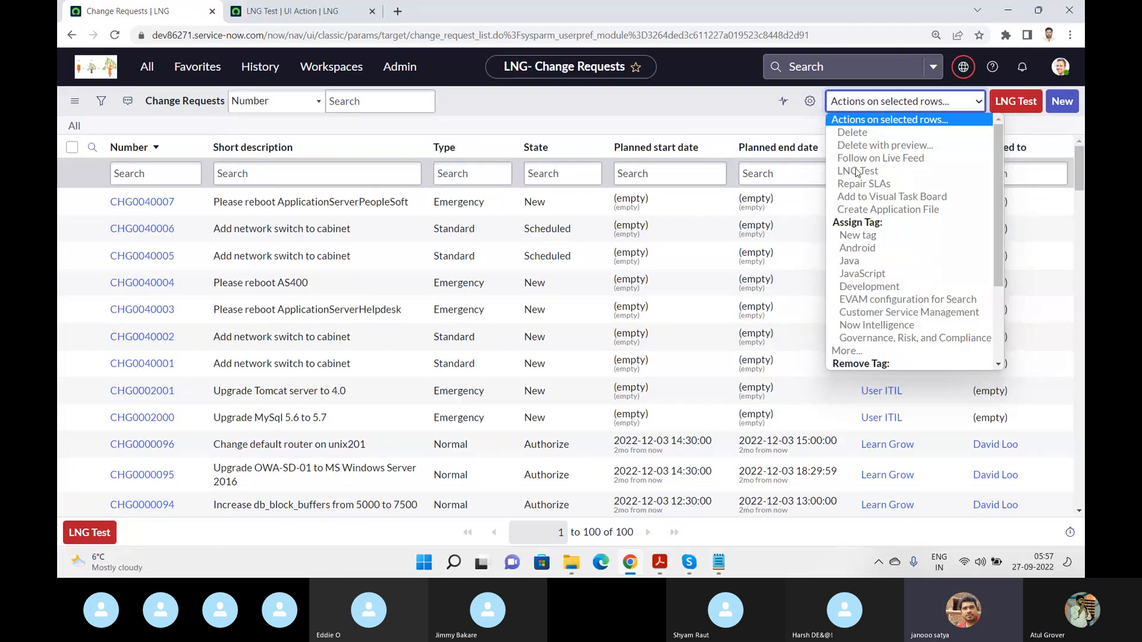
# Step: Disable Show update for the LNG Test UI action, save the record, and reload the change request list
pyautogui.click(309, 11)
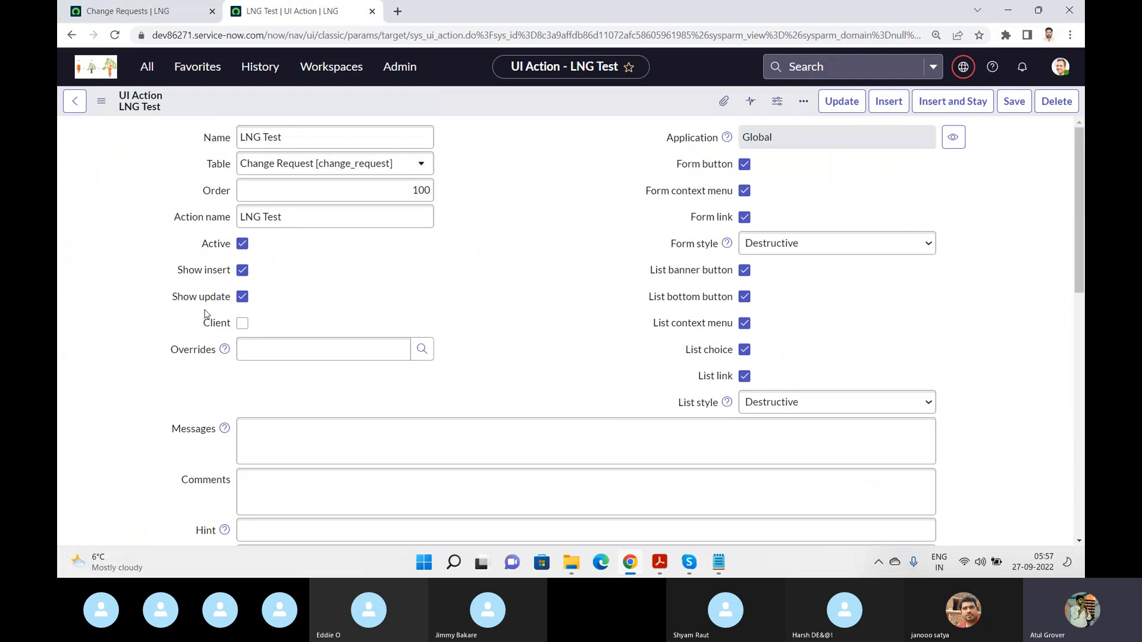
pyautogui.click(243, 297)
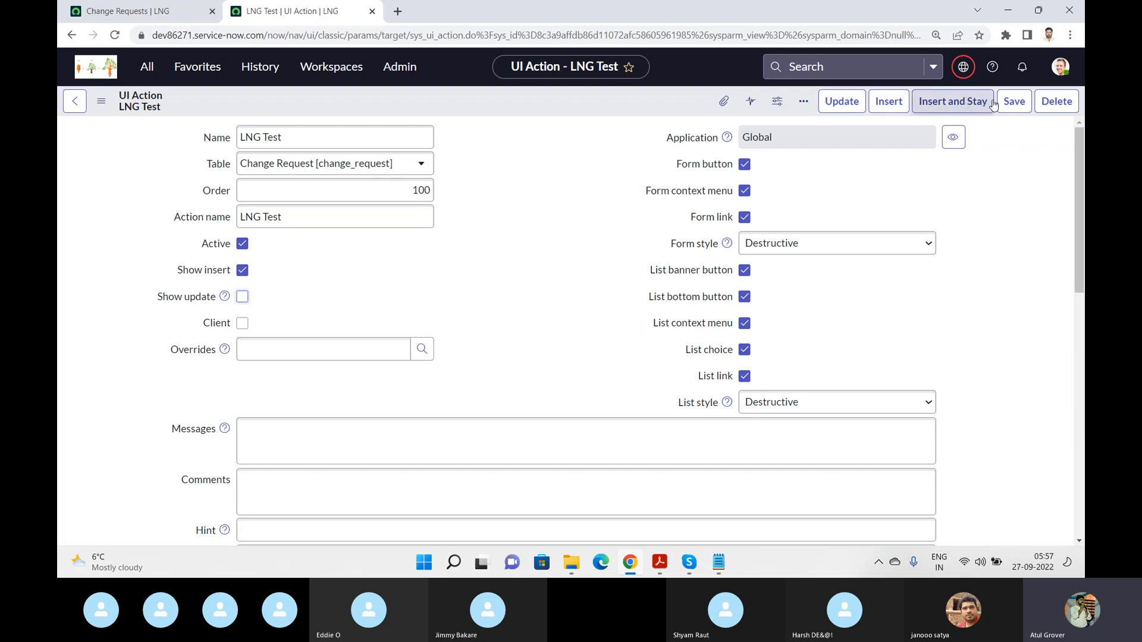
pyautogui.click(1011, 109)
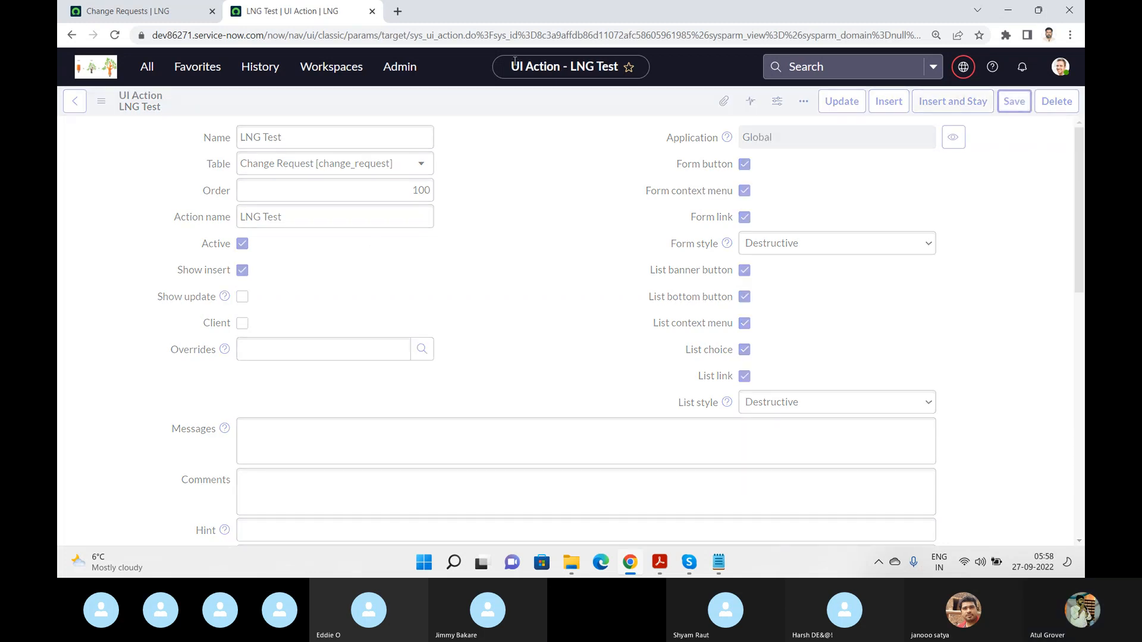
pyautogui.click(153, 18)
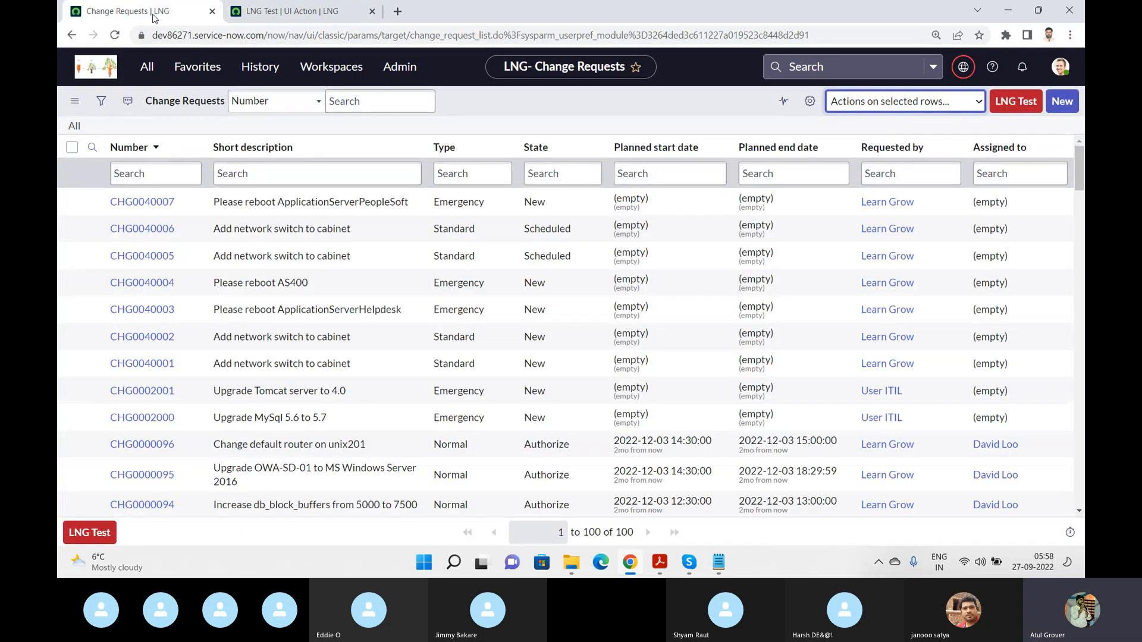
pyautogui.click(116, 36)
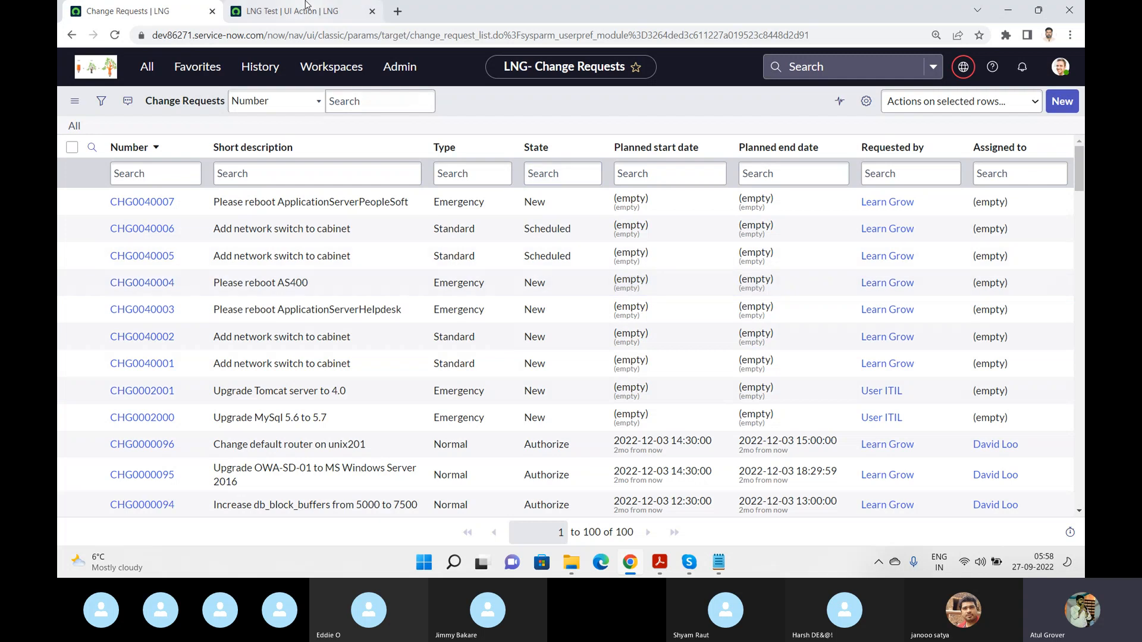
# Step: Enable Show update again on the LNG Test UI action and check the change request list before returning to the record
pyautogui.click(278, 11)
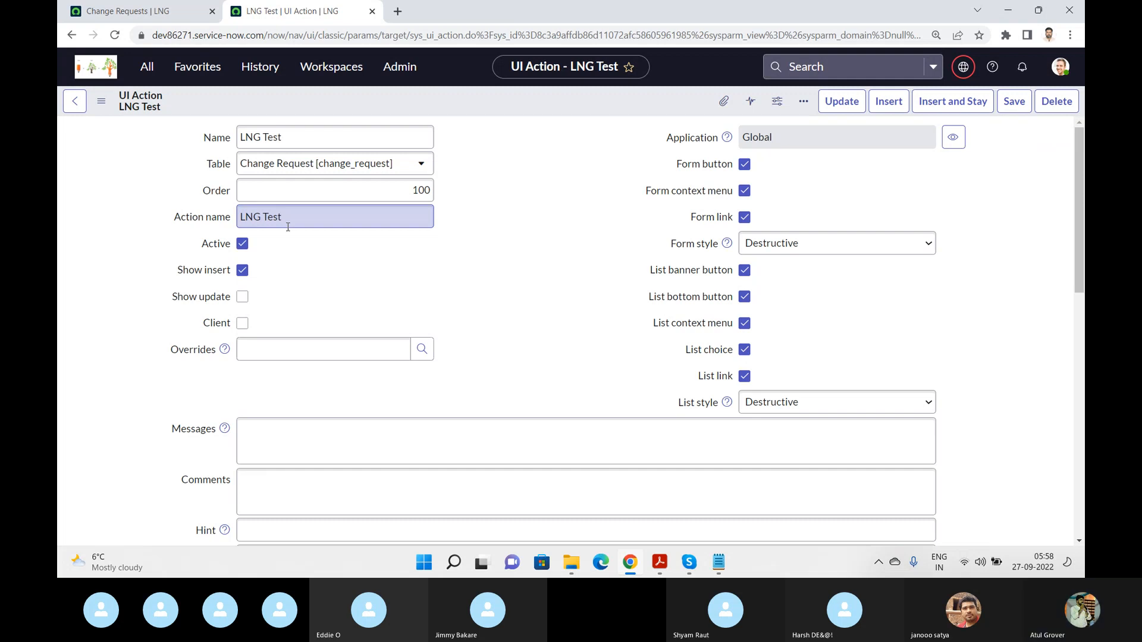
pyautogui.click(242, 296)
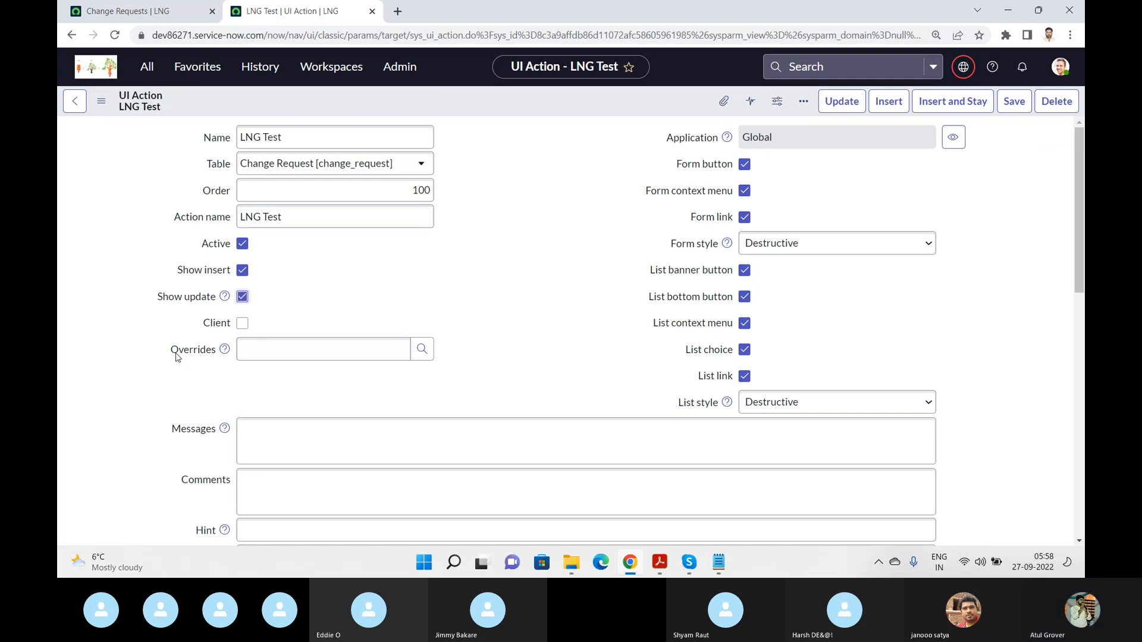
pyautogui.click(180, 7)
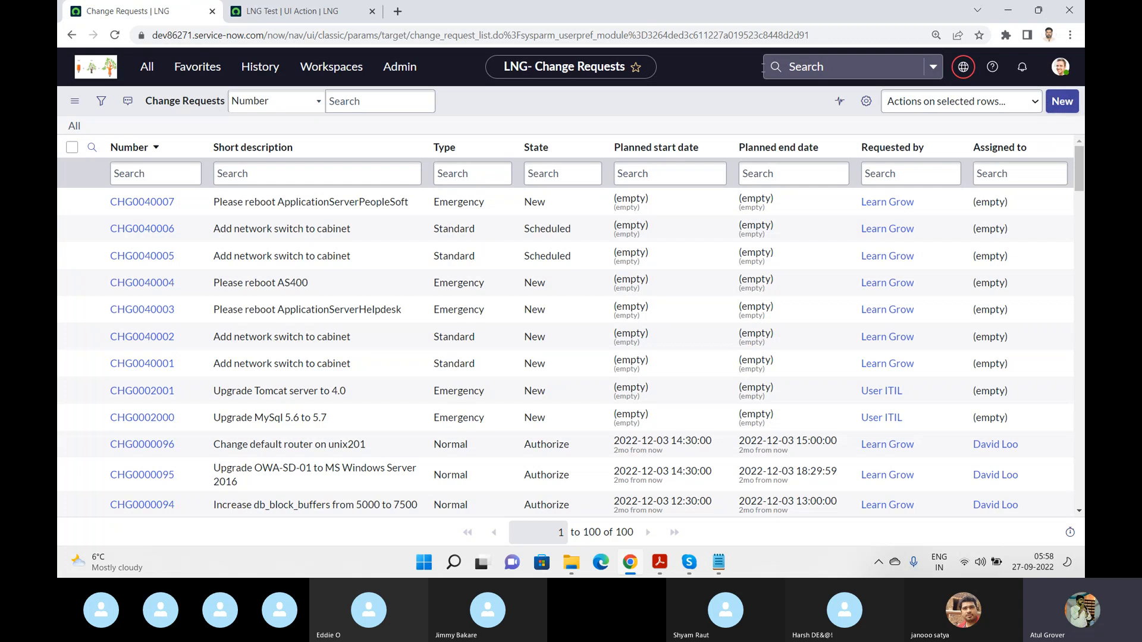
pyautogui.click(328, 16)
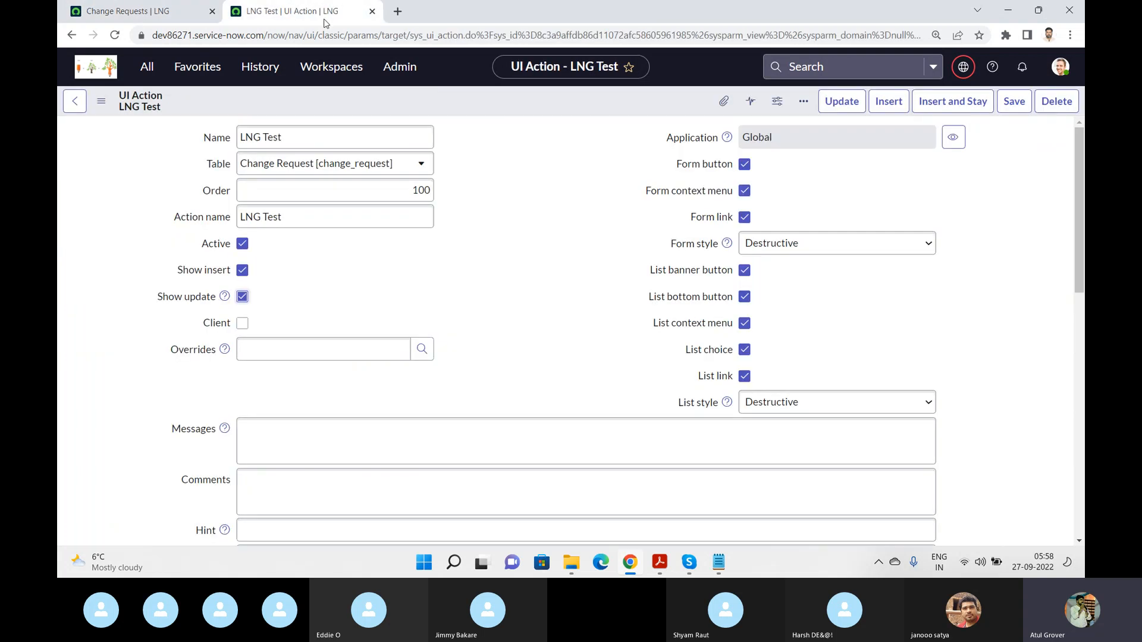
# Step: Look up "New" as the action that LNG Test overrides and clear the Overrides entry
pyautogui.click(324, 353)
pyautogui.write('New')
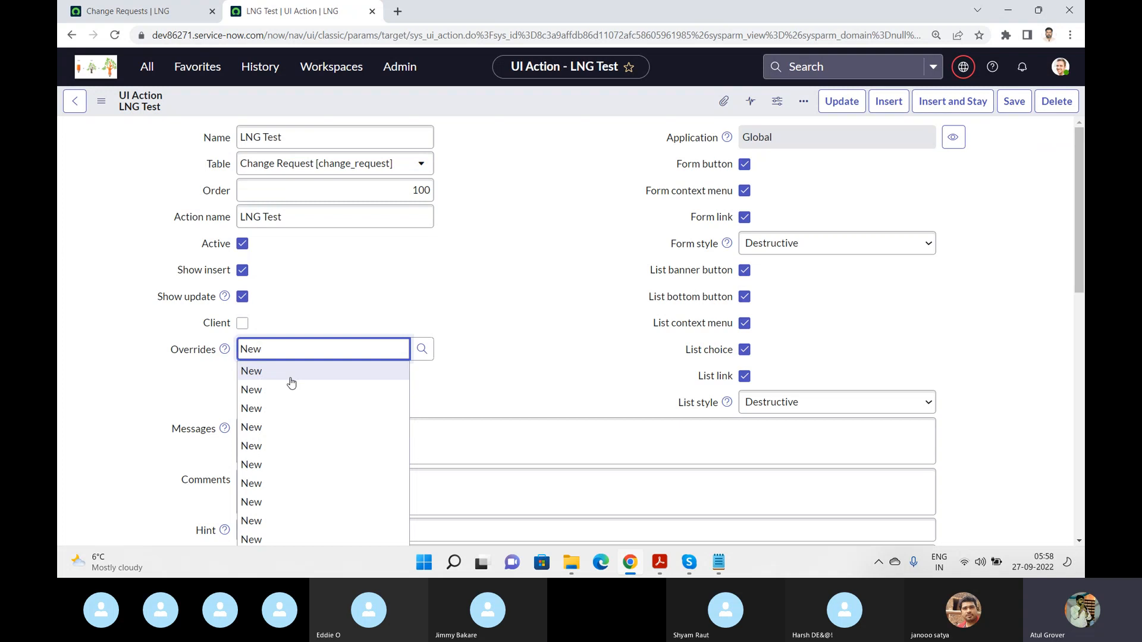
pyautogui.press('BackSpace')
pyautogui.press('BackSpace')
pyautogui.press('BackSpace')
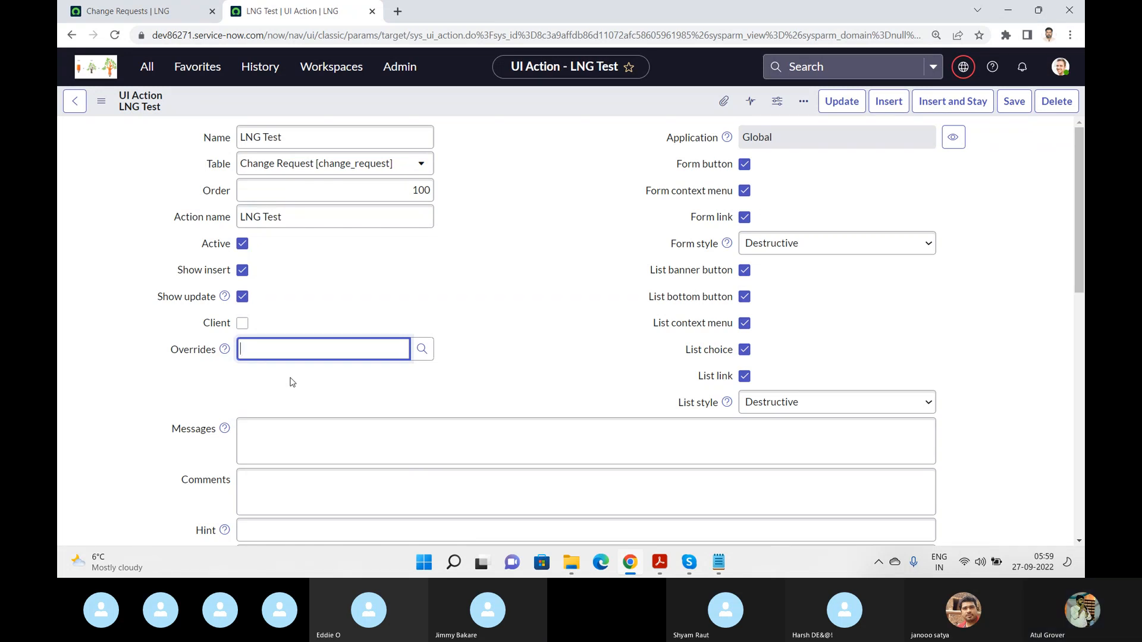
pyautogui.click(522, 328)
# Step: Enable Workspace Form Button, Workspace Form Menu and Format for Configurable Workspace for the LNG Test action, and show its required roles
pyautogui.scroll(-6, 522, 328)
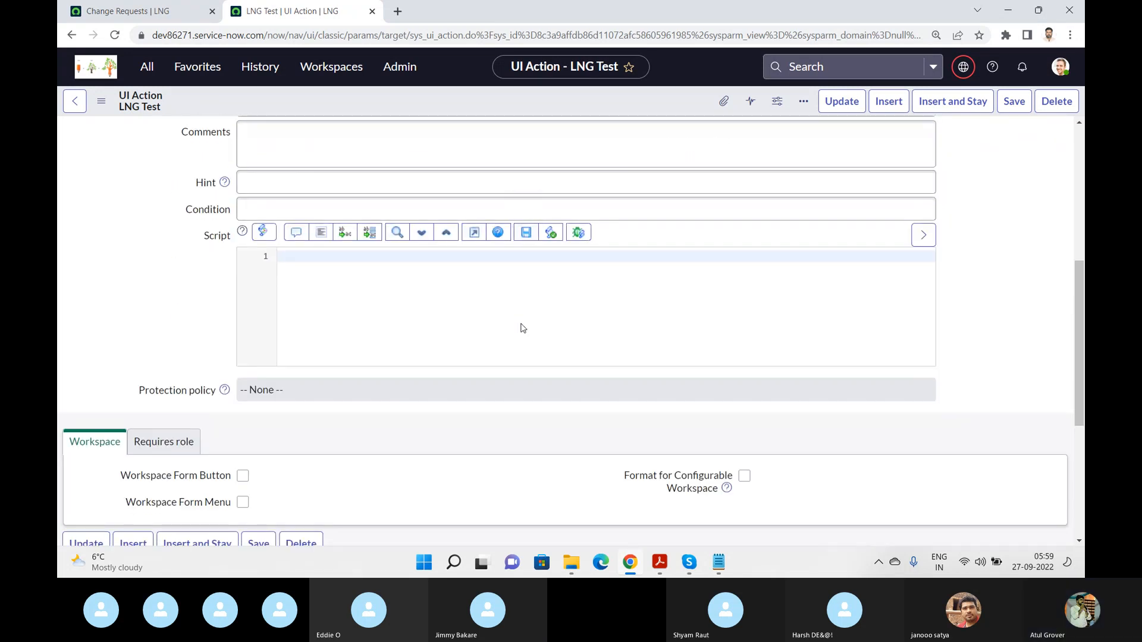
pyautogui.click(378, 278)
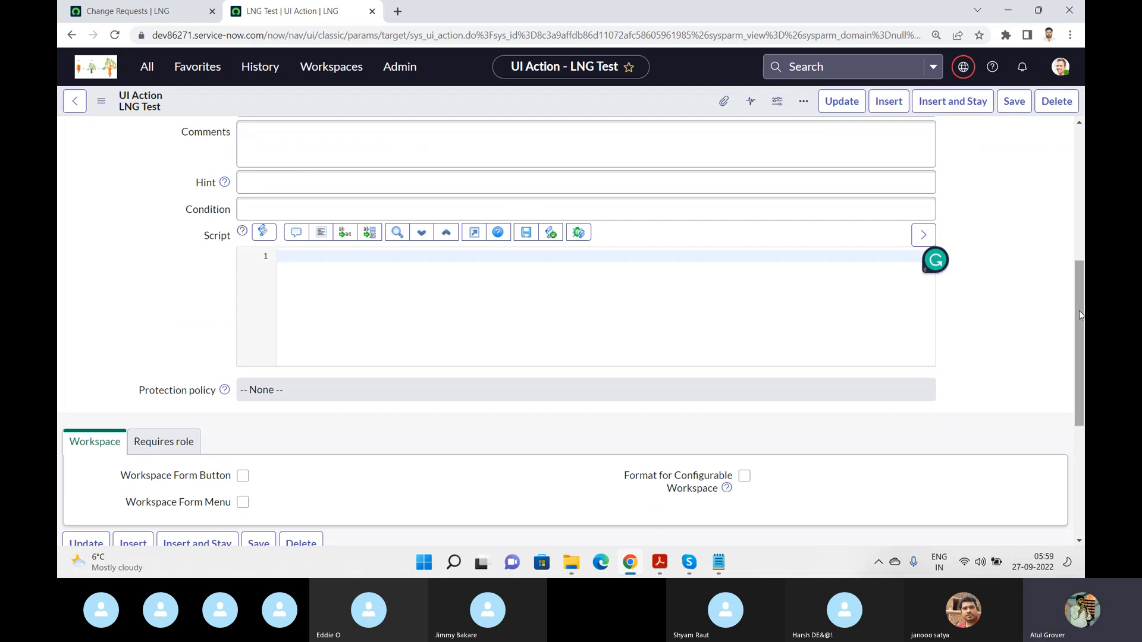
pyautogui.moveTo(1077, 311); pyautogui.dragTo(1065, 341)
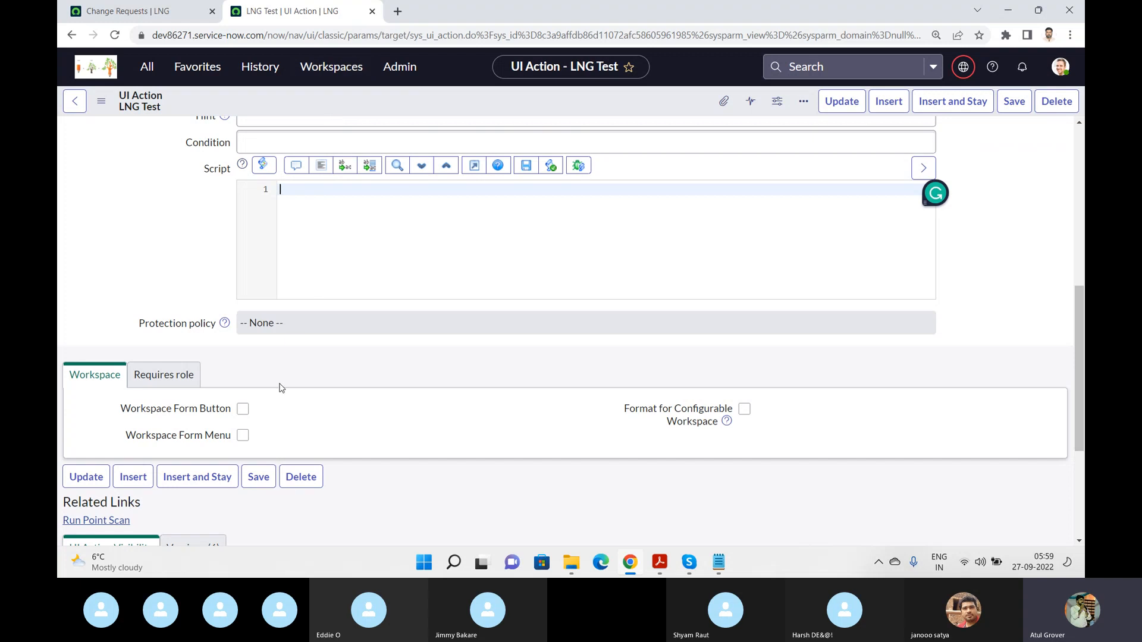
pyautogui.click(242, 409)
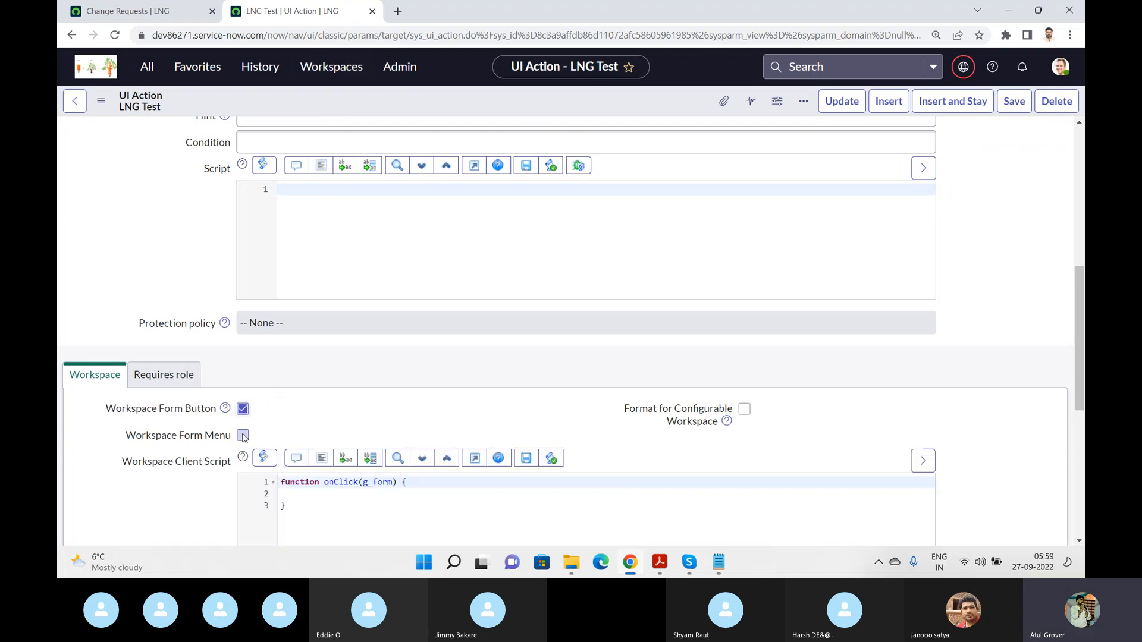
pyautogui.click(243, 436)
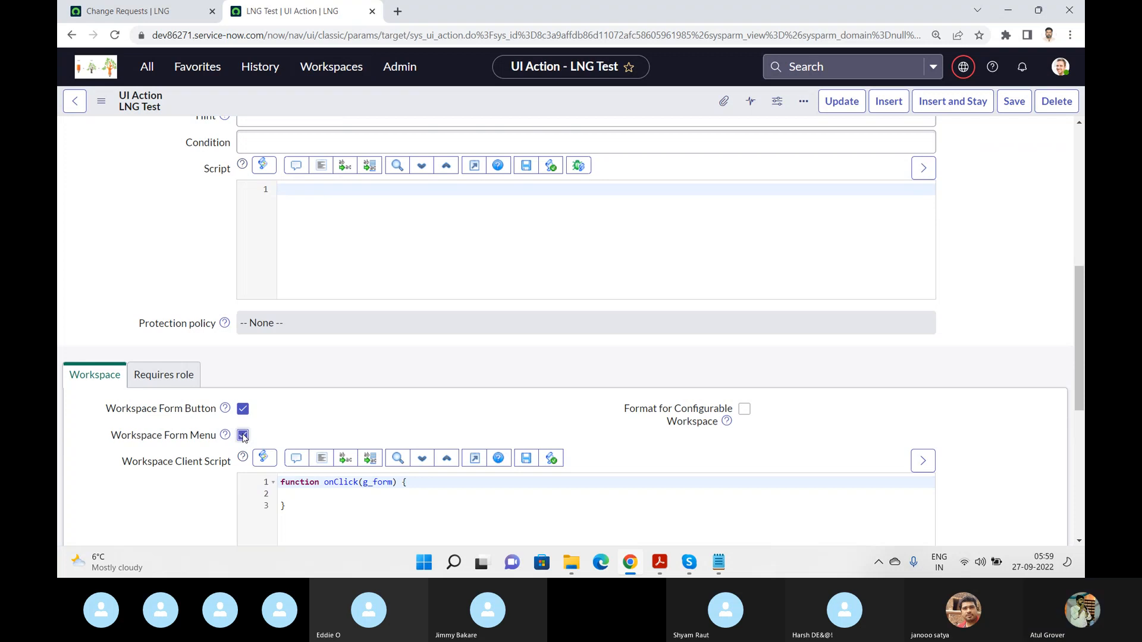
pyautogui.click(746, 414)
pyautogui.click(171, 375)
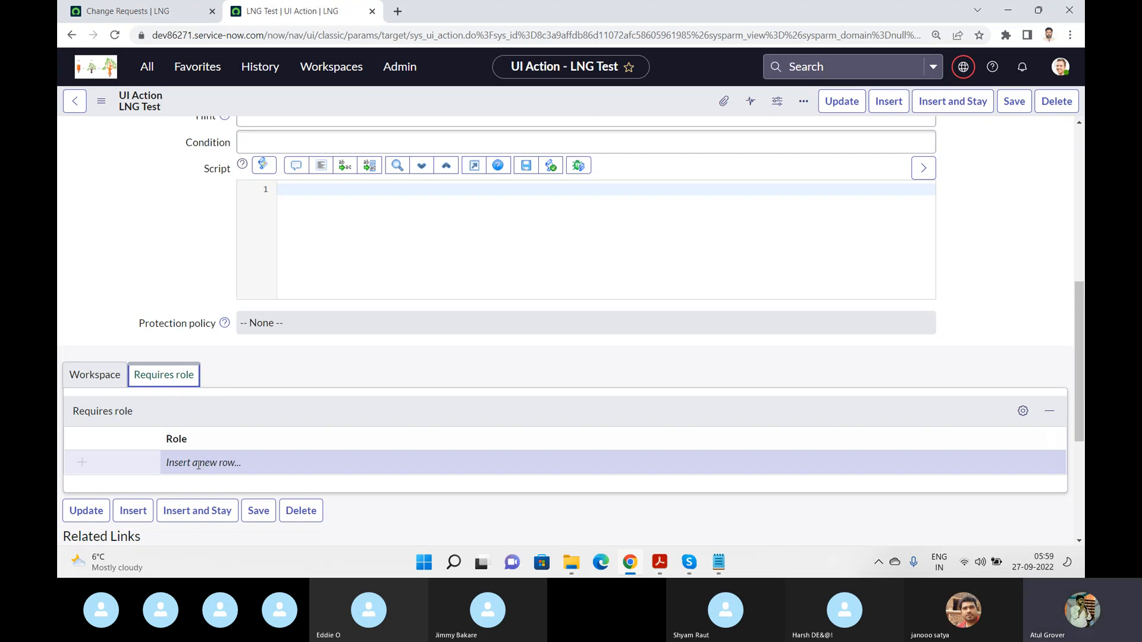
# Step: Enter "g_form." in the LNG Test action's script and replace it with "gs."
pyautogui.click(322, 214)
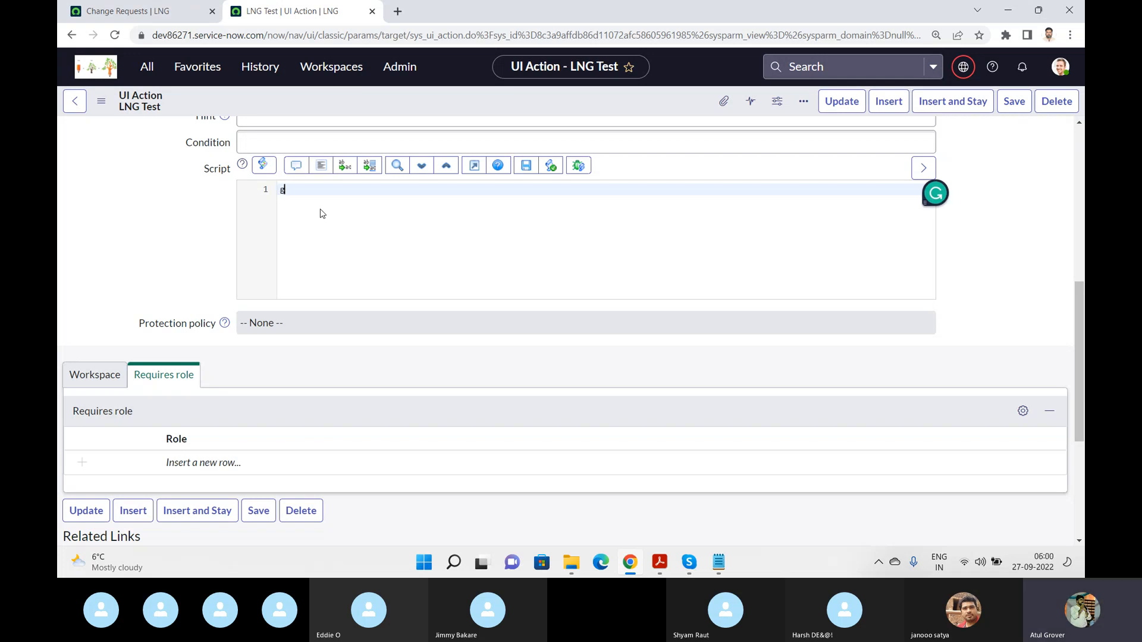
pyautogui.write('g_form.')
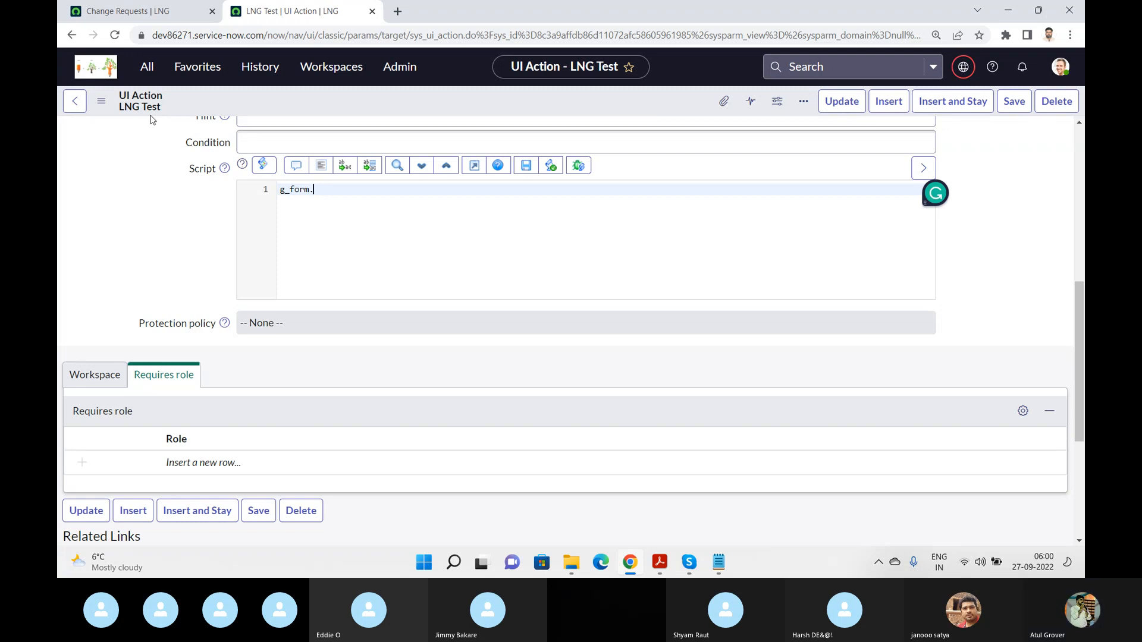
pyautogui.press('BackSpace')
pyautogui.press('BackSpace')
pyautogui.press('BackSpace')
pyautogui.press('BackSpace')
pyautogui.press('BackSpace')
pyautogui.press('BackSpace')
pyautogui.write('s')
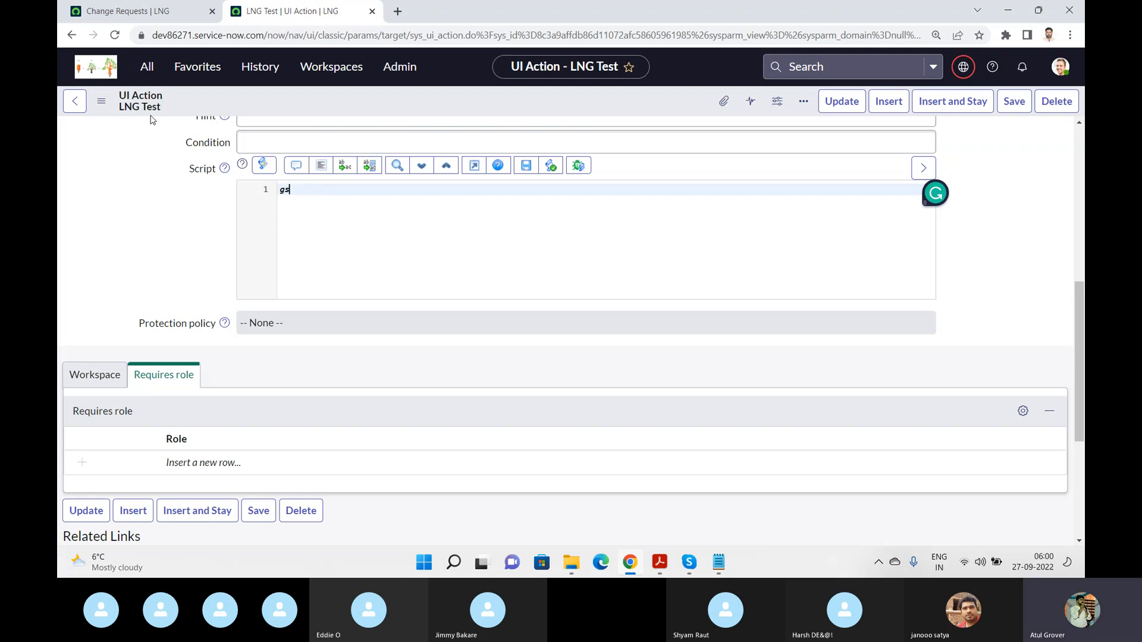
pyautogui.write('.')
# Step: Switch to the Skype call and close its chat
pyautogui.hotkey('alt', 'Tab')
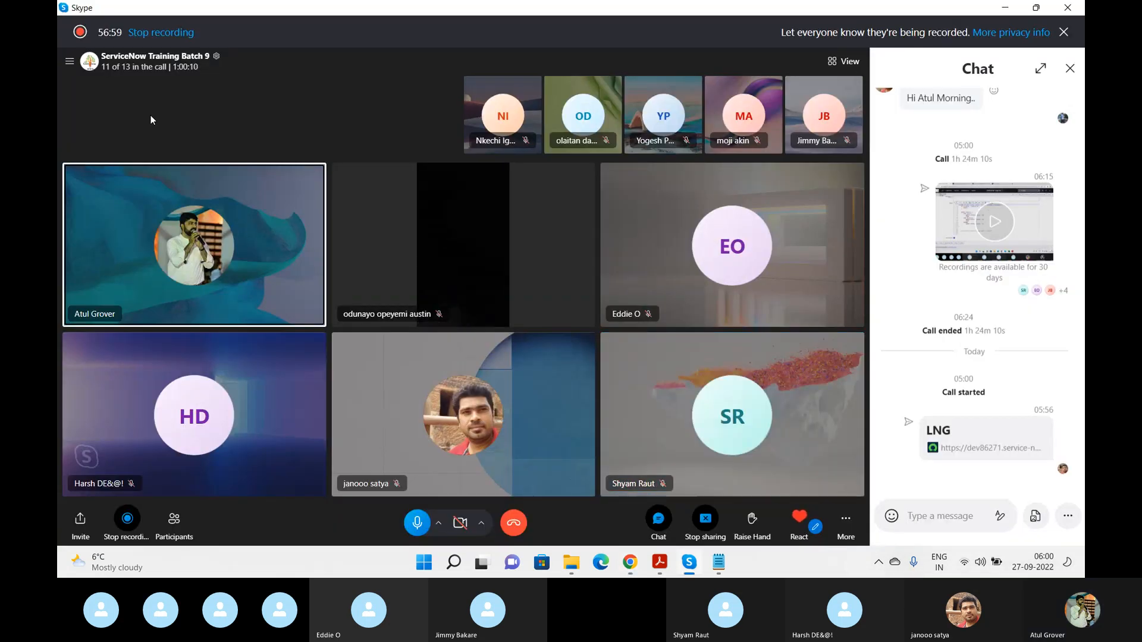
pyautogui.click(1070, 68)
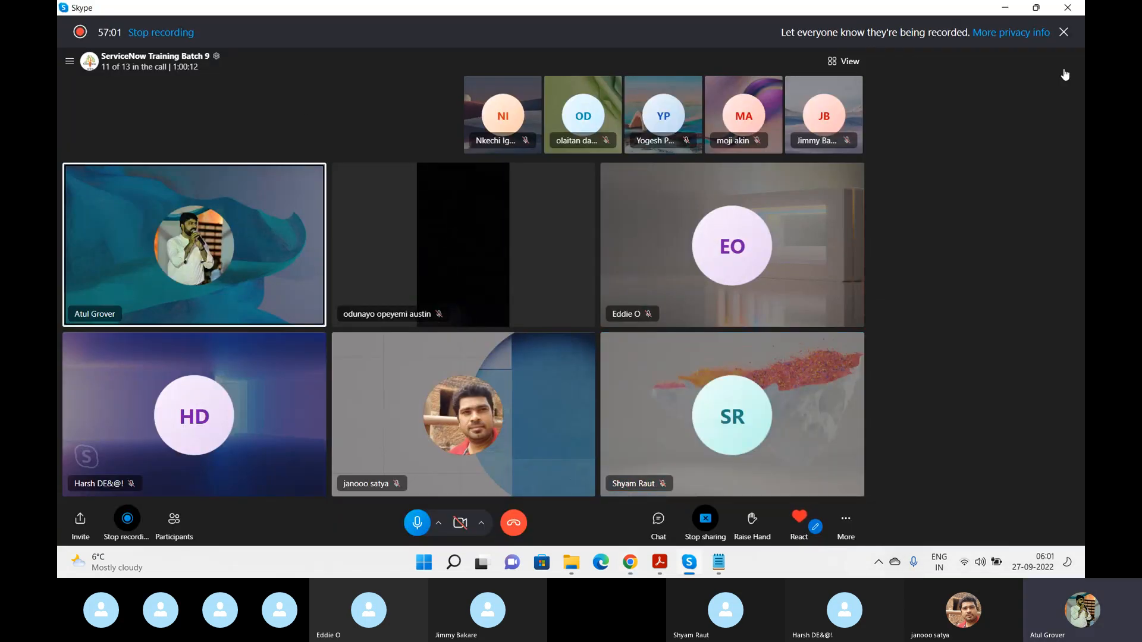
# Step: Switch to Acrobat Reader and skim the Mastering ServiceNow Scripting PDF from Introduction to scripting into Chapter 2
pyautogui.click(660, 568)
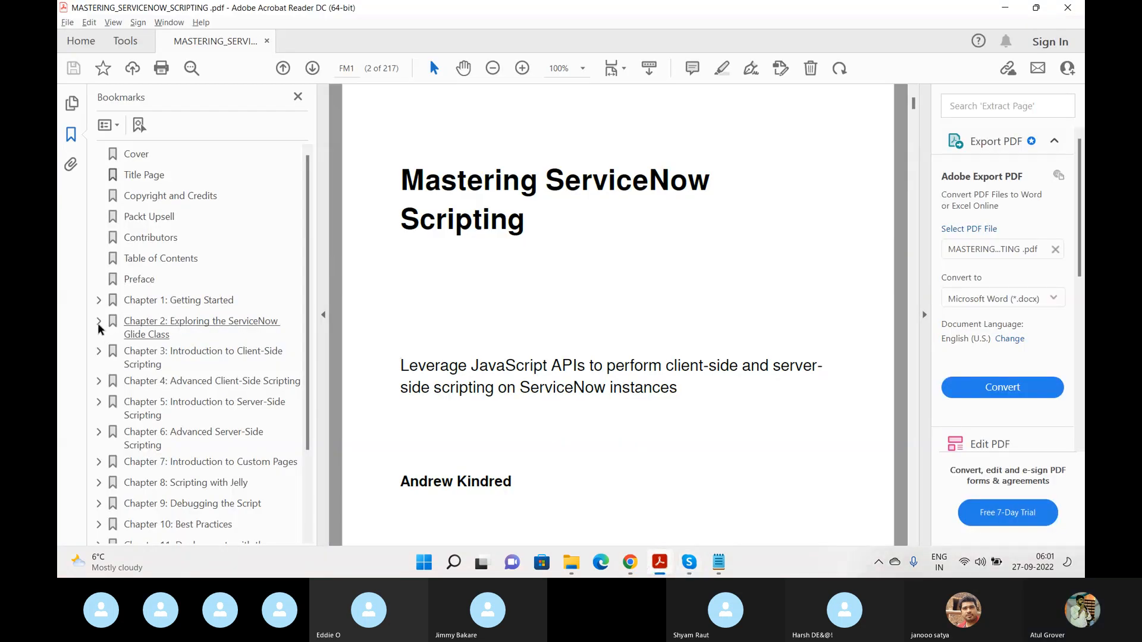
pyautogui.click(99, 299)
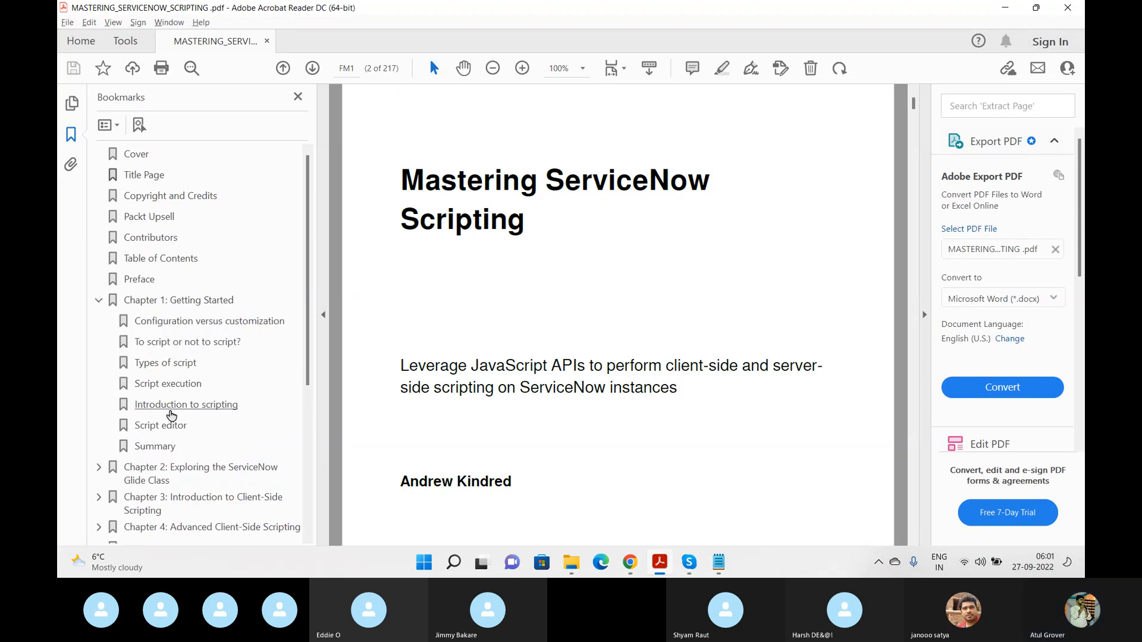
pyautogui.click(179, 406)
pyautogui.scroll(-1, 684, 345)
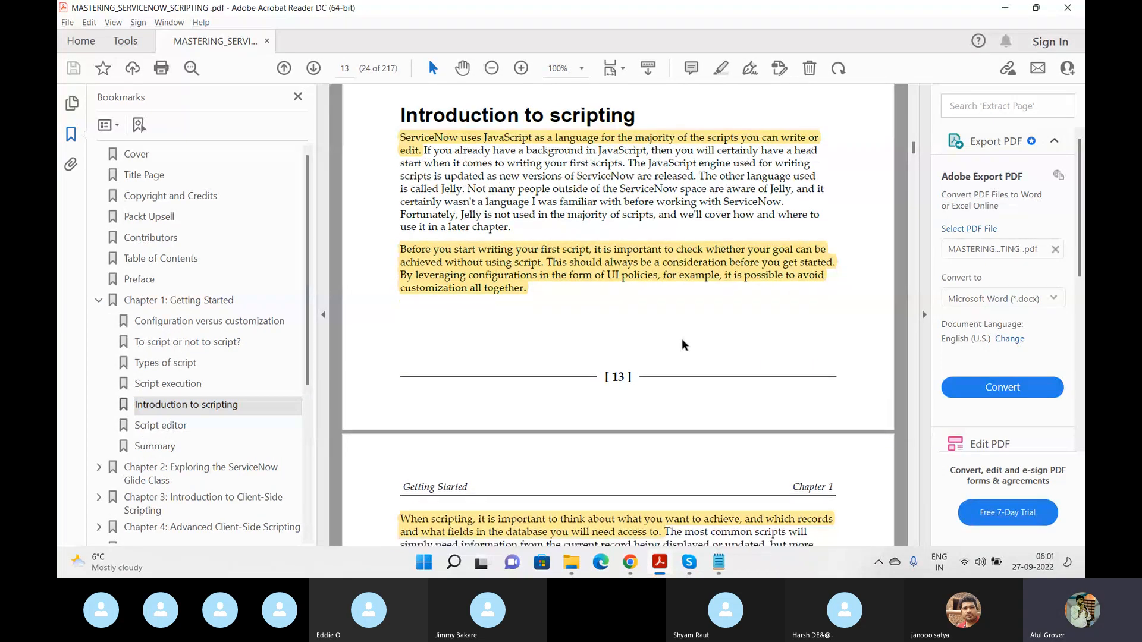
pyautogui.scroll(-20, 684, 345)
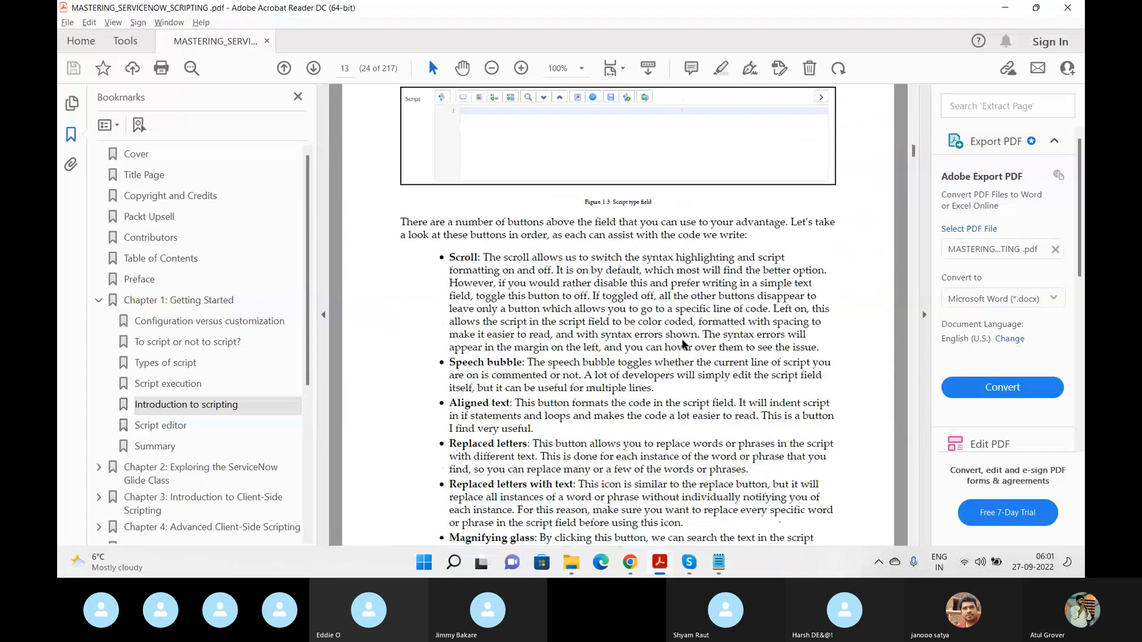
pyautogui.scroll(-20, 684, 345)
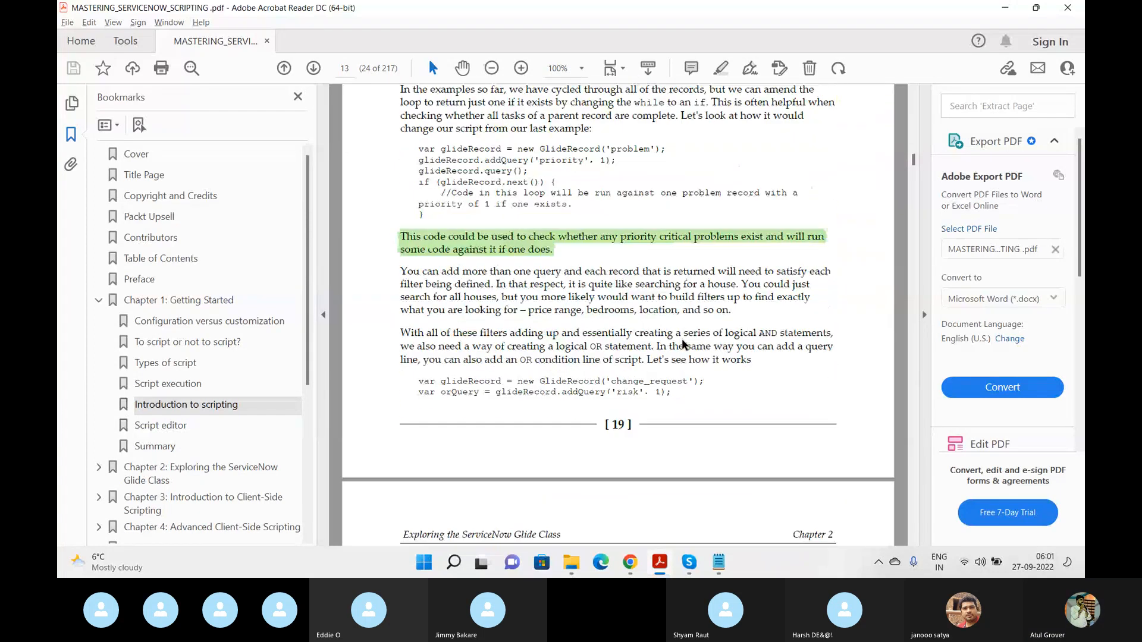
pyautogui.scroll(-10, 684, 345)
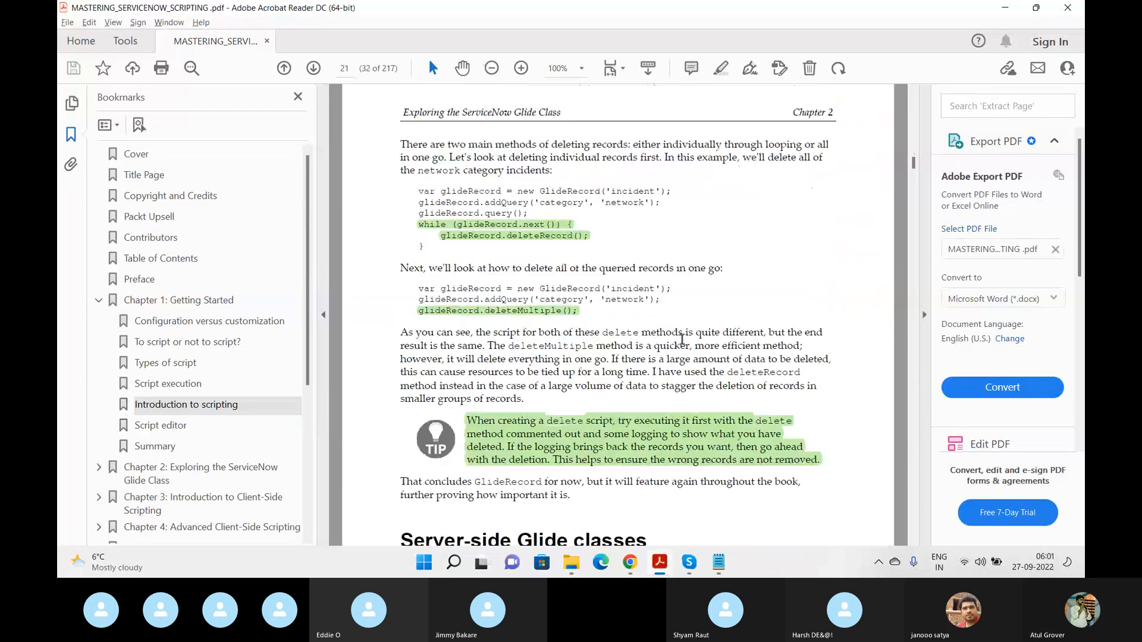
# Step: Go to the Types of script section in Chapter 1 of the PDF and collapse the Export PDF tools beside the page
pyautogui.click(99, 468)
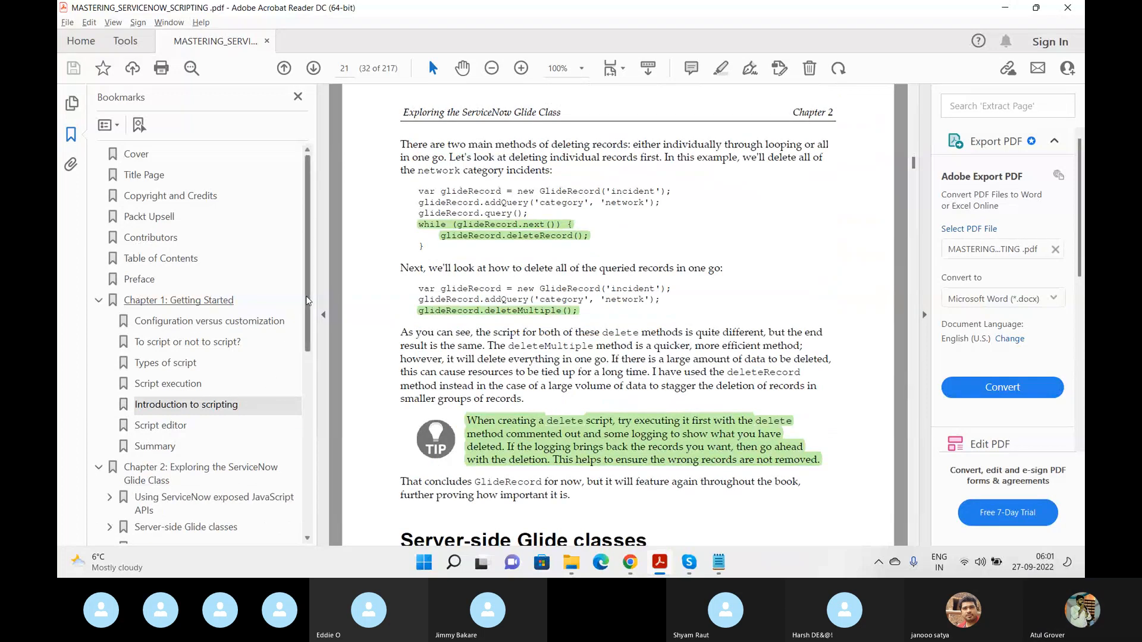
pyautogui.scroll(-2, 310, 325)
pyautogui.scroll(-3, 311, 325)
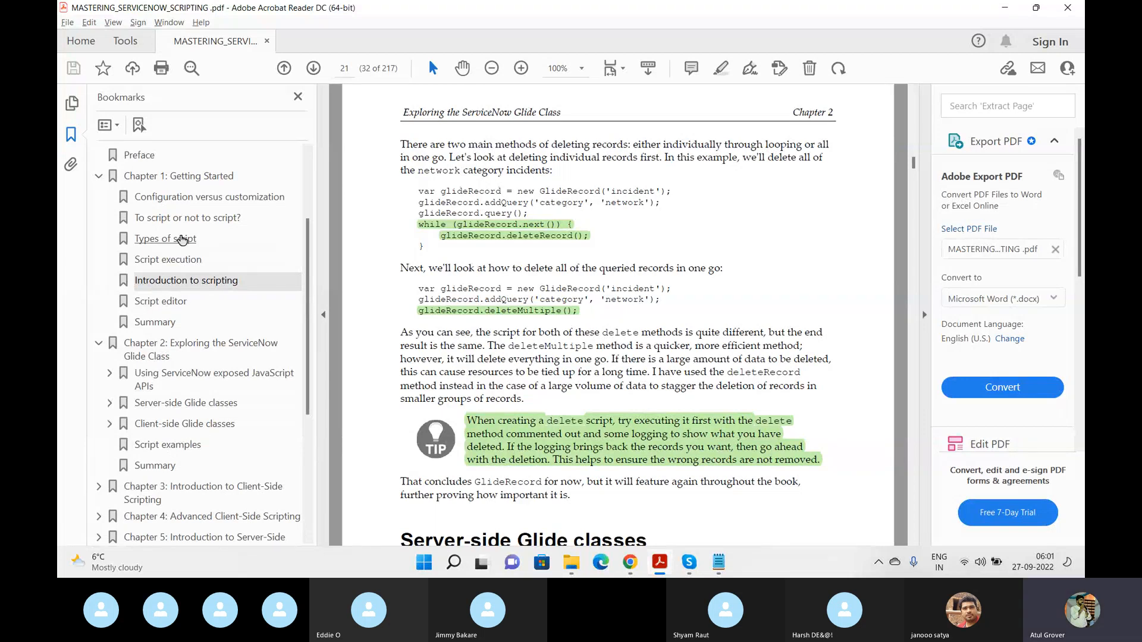
pyautogui.click(178, 239)
pyautogui.click(635, 407)
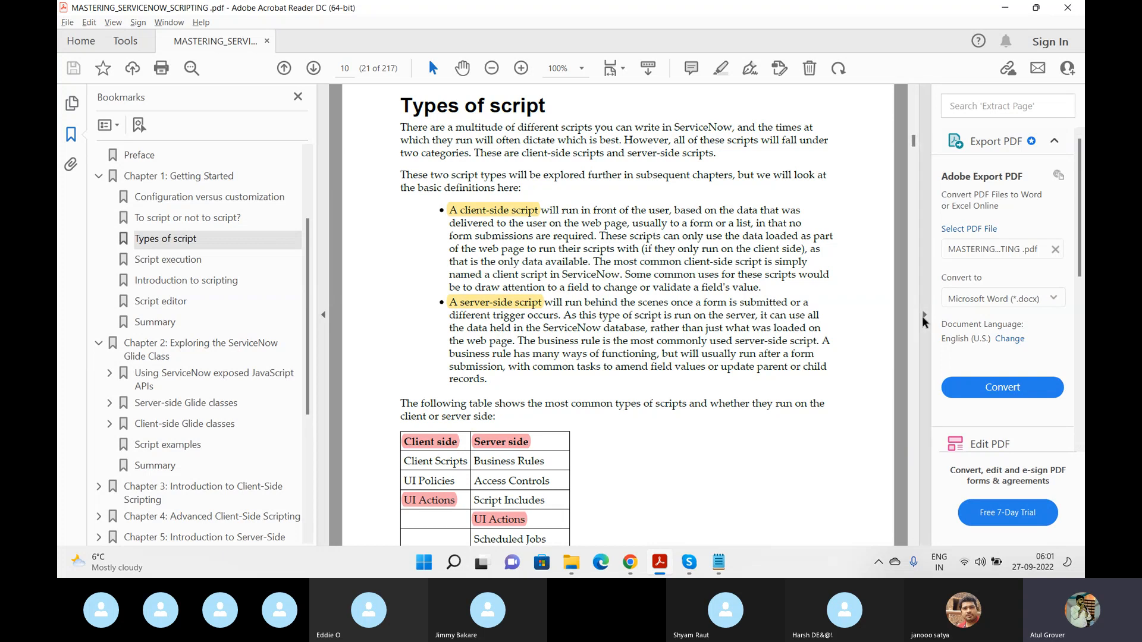
pyautogui.click(925, 315)
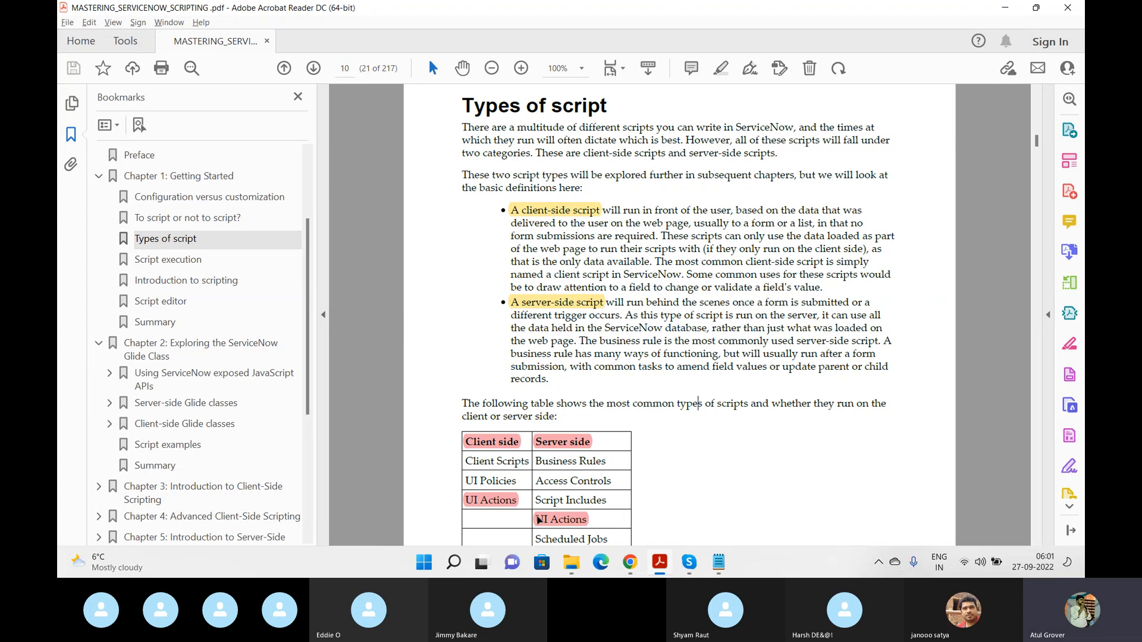
pyautogui.hotkey('alt', 'Tab')
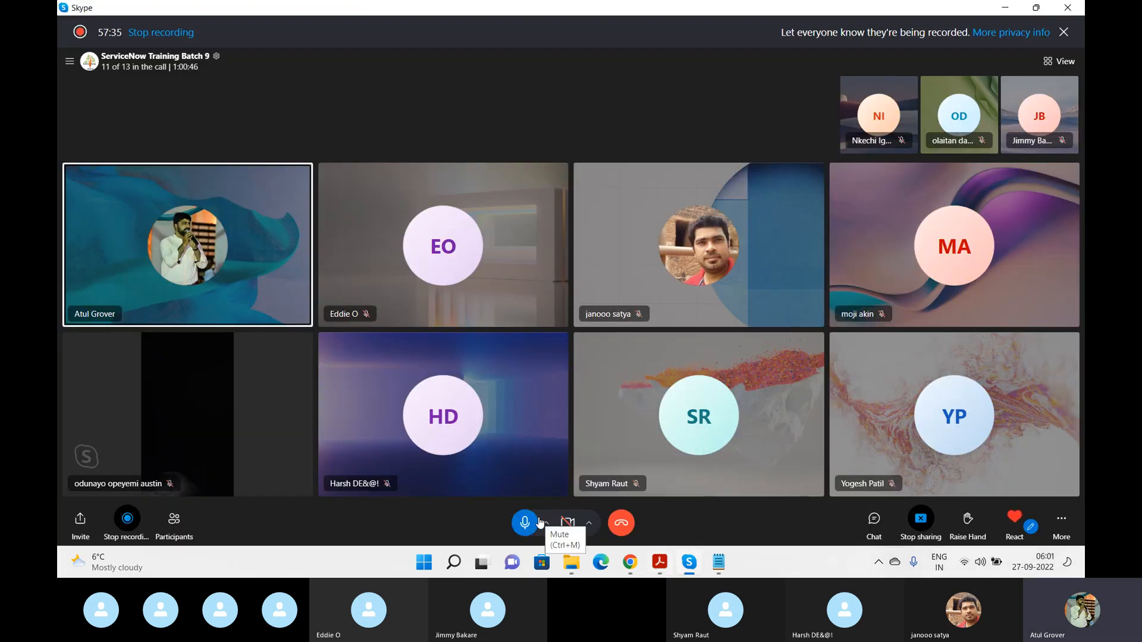
pyautogui.hotkey('alt', 'Tab')
pyautogui.hotkey('alt', 'Tab')
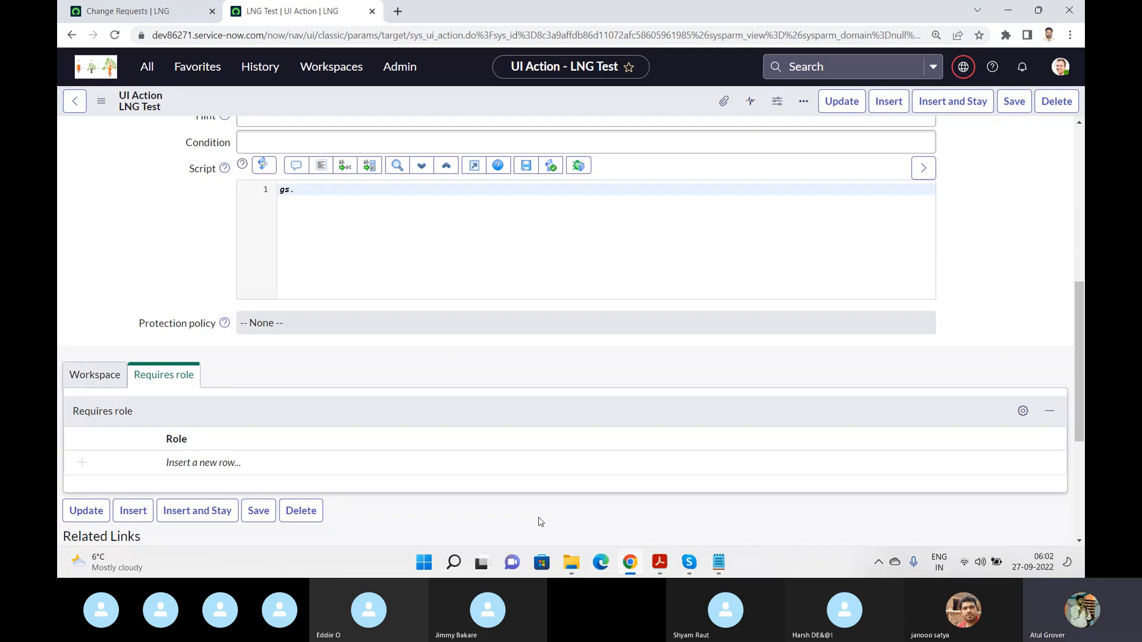
pyautogui.hotkey('alt', 'Tab')
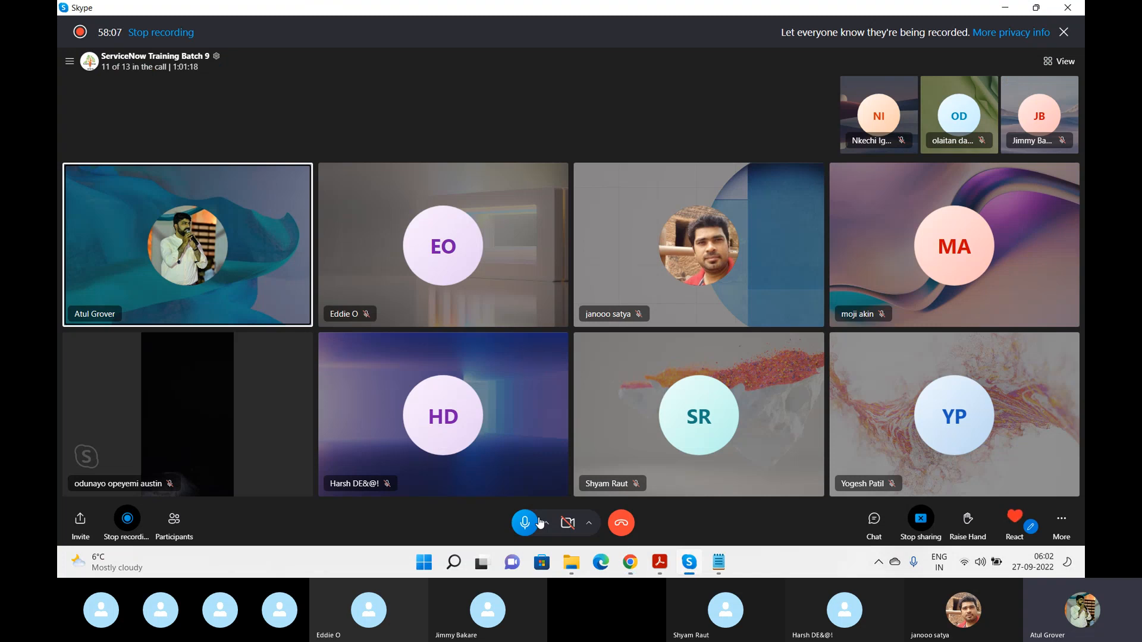
pyautogui.hotkey('alt', 'Tab')
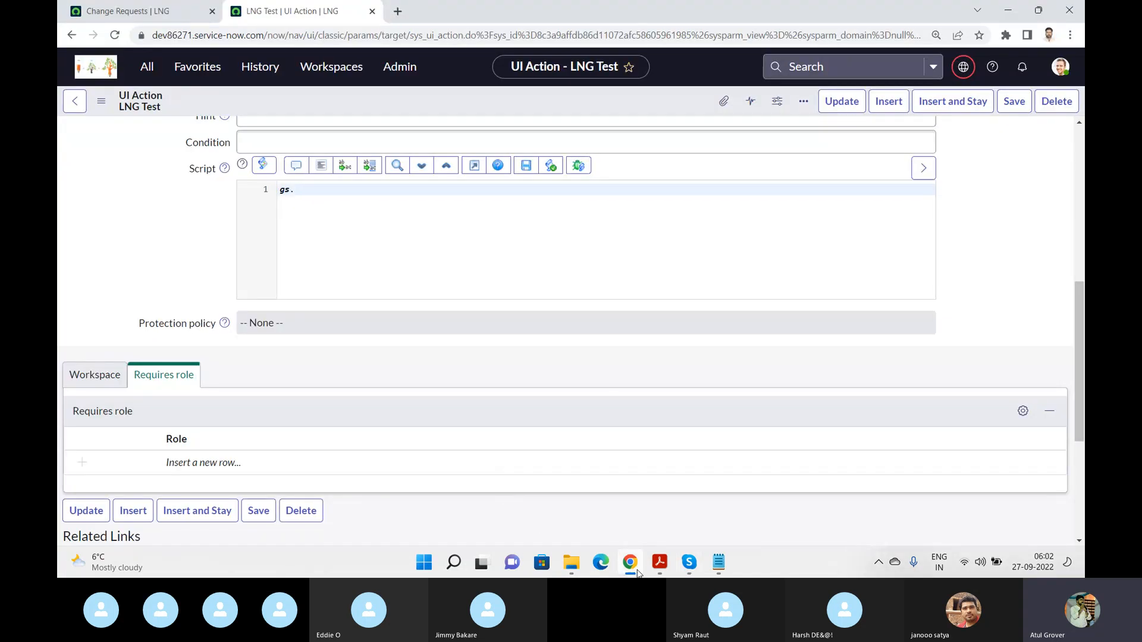
# Step: Switch to Acrobat Reader, go to Chapter 5's UI actions section and read the basic UI action example through Figure 5.2
pyautogui.click(660, 565)
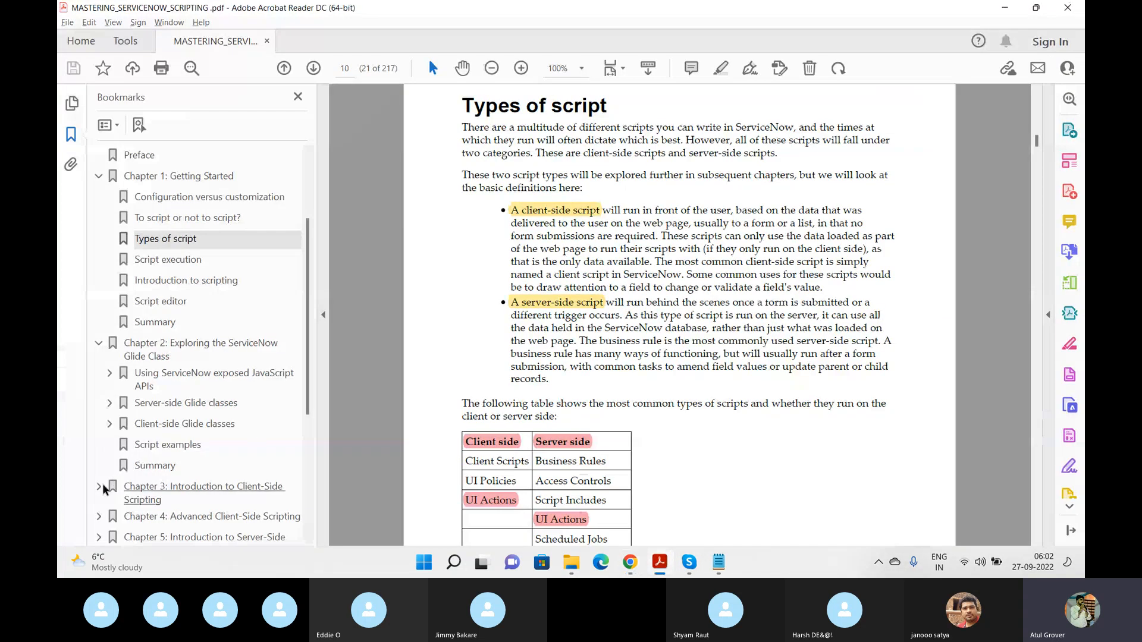
pyautogui.click(99, 536)
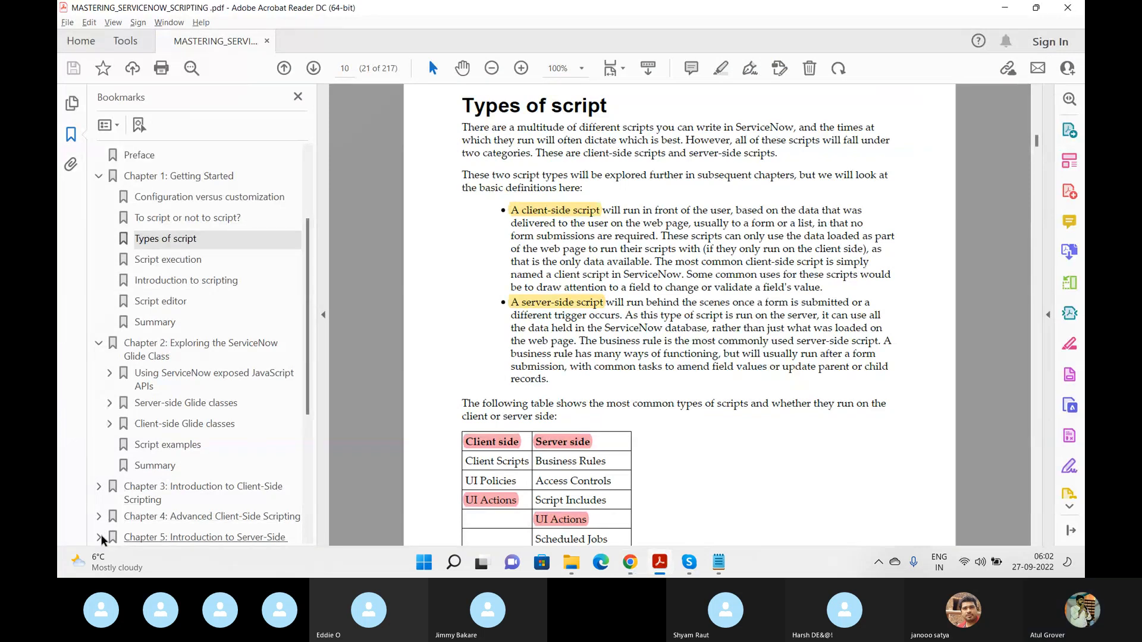
pyautogui.moveTo(307, 309); pyautogui.dragTo(308, 419)
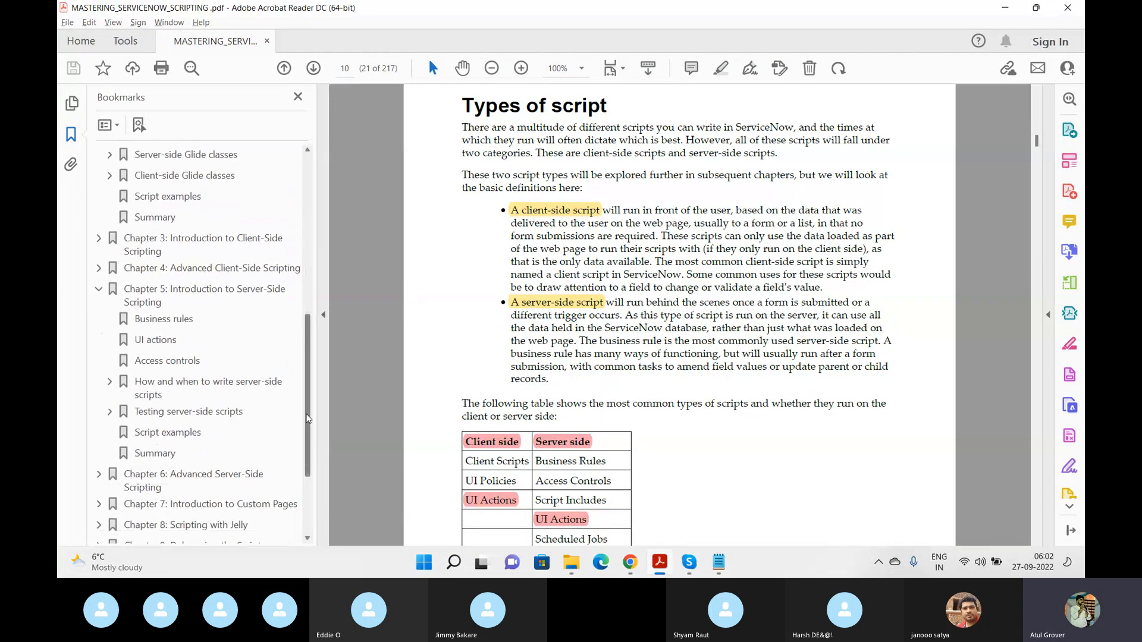
pyautogui.click(156, 341)
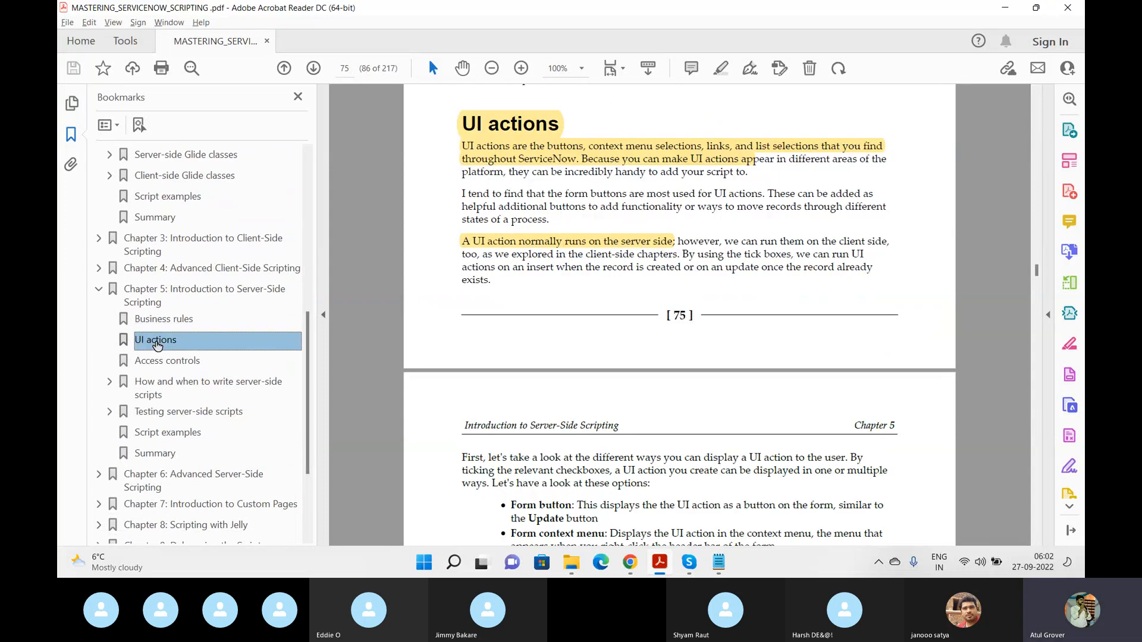
pyautogui.scroll(-15, 657, 387)
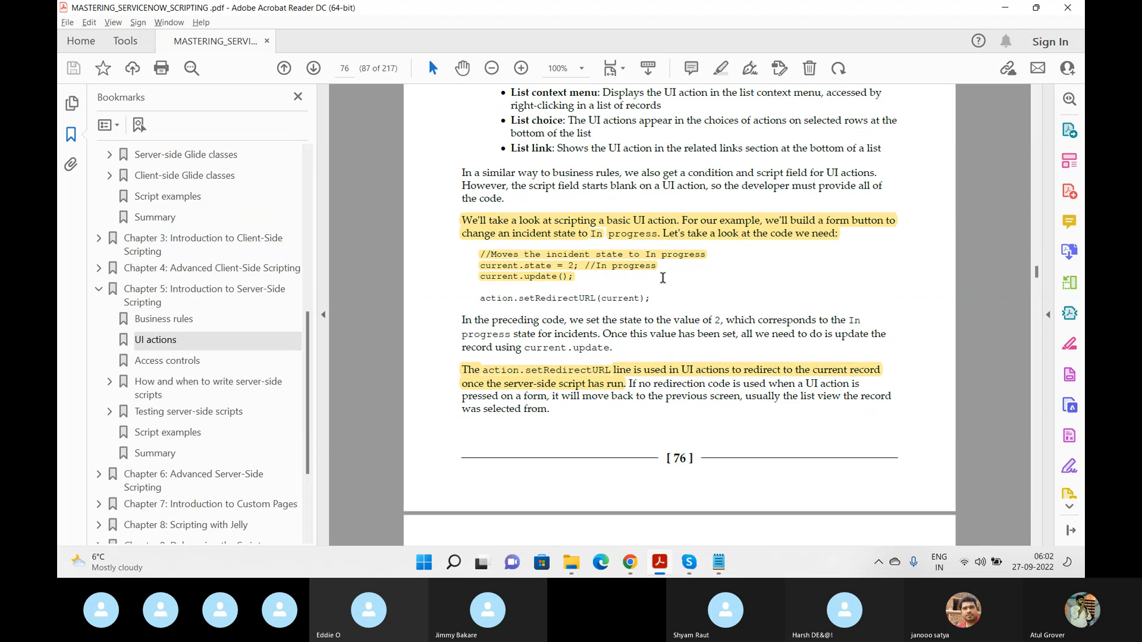
pyautogui.scroll(-10, 663, 277)
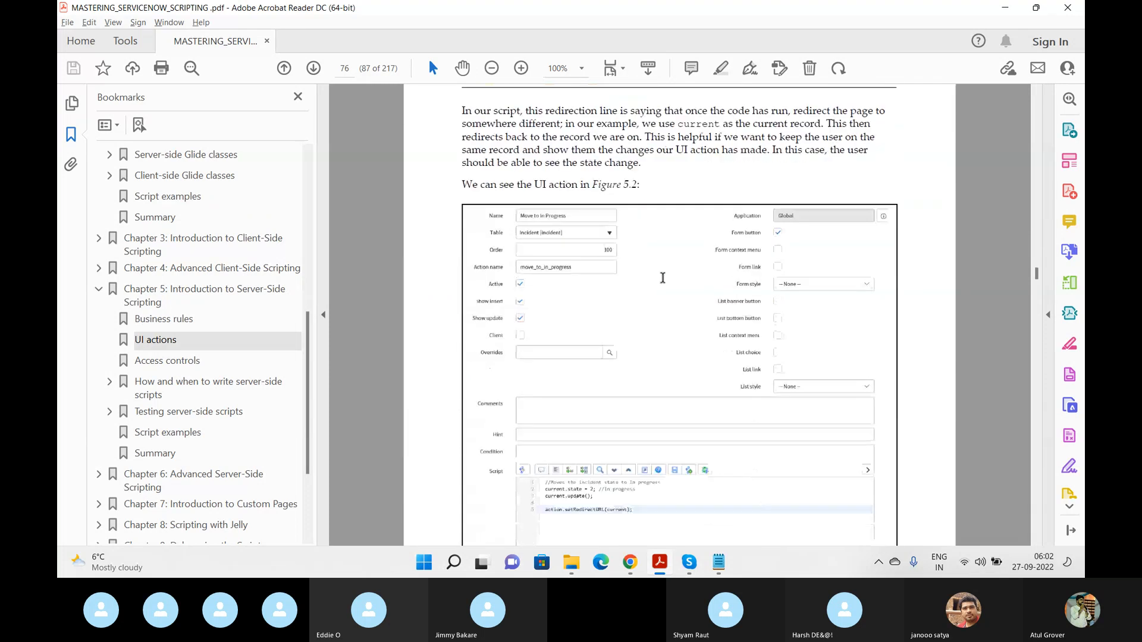
pyautogui.scroll(-1, 662, 278)
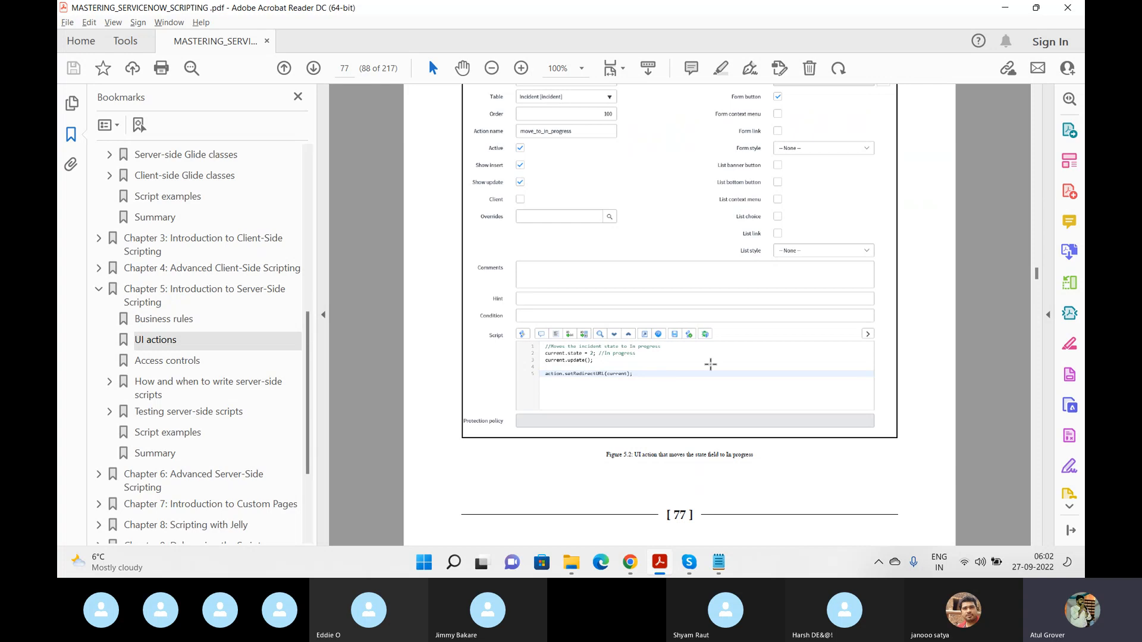
# Step: Switch to Chrome and clear the LNG Test action's script
pyautogui.hotkey('alt', 'Tab')
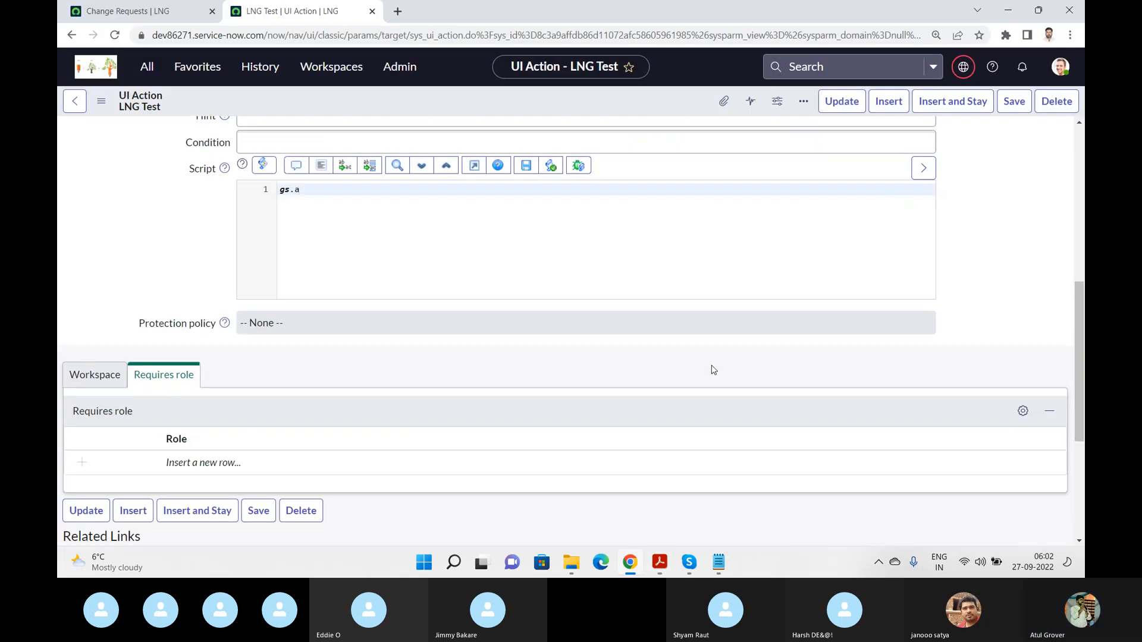
pyautogui.press('BackSpace')
pyautogui.press('BackSpace')
pyautogui.press('BackSpace')
# Step: Switch to Acrobat Reader, go to Chapter 5's Script examples section and read on to the UI action example
pyautogui.hotkey('alt', 'Tab')
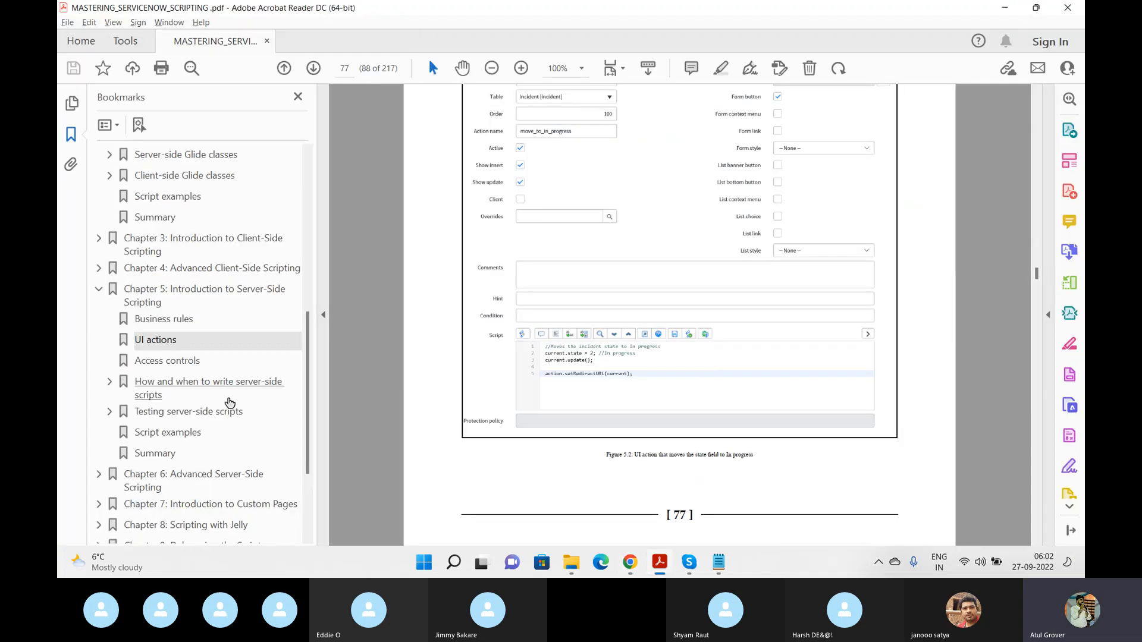
pyautogui.click(161, 433)
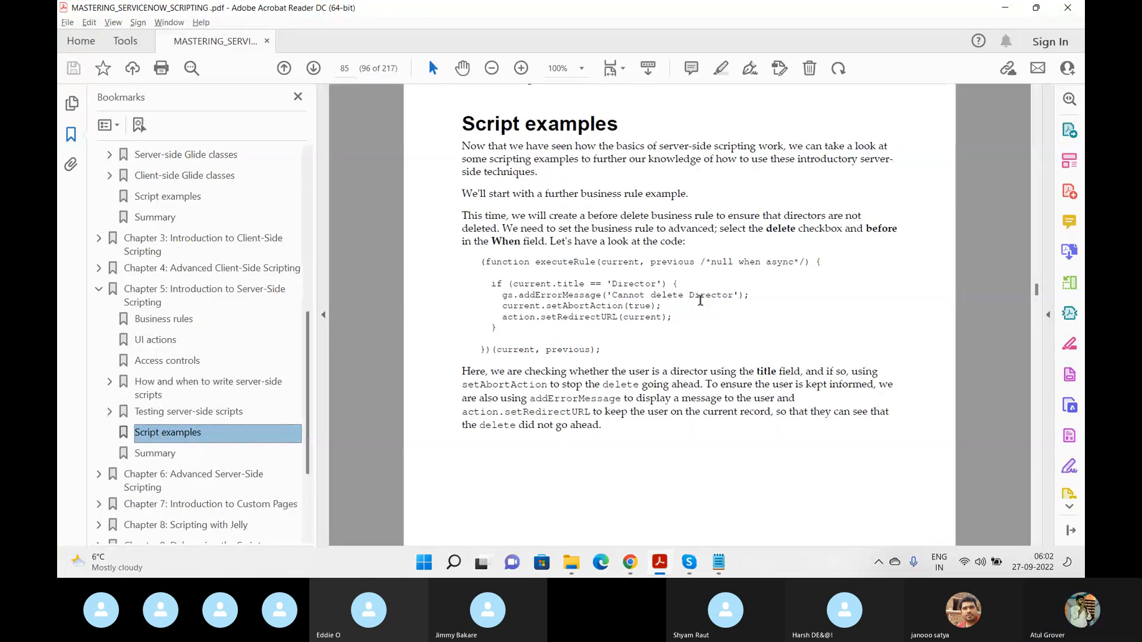
pyautogui.click(611, 285)
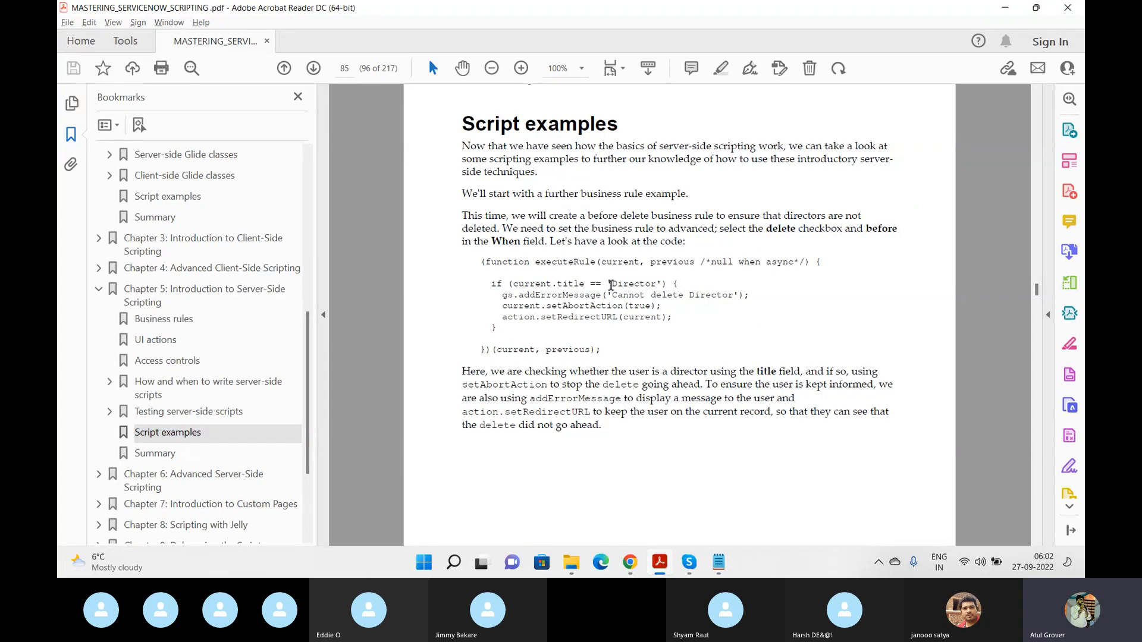
pyautogui.press('Down')
pyautogui.press('Down')
pyautogui.press('Down')
pyautogui.press('Down')
pyautogui.press('Down')
pyautogui.press('Down')
pyautogui.press('Down')
pyautogui.press('Down')
pyautogui.press('Down')
pyautogui.press('Down')
pyautogui.press('Down')
pyautogui.press('Down')
pyautogui.press('Down')
pyautogui.press('Down')
pyautogui.press('Down')
pyautogui.press('Down')
pyautogui.press('Down')
pyautogui.press('Down')
pyautogui.press('Down')
pyautogui.press('Down')
pyautogui.press('Down')
pyautogui.press('Down')
pyautogui.press('Down')
pyautogui.press('Down')
pyautogui.press('Down')
pyautogui.press('Down')
pyautogui.press('Down')
pyautogui.press('Down')
pyautogui.press('Down')
pyautogui.press('Down')
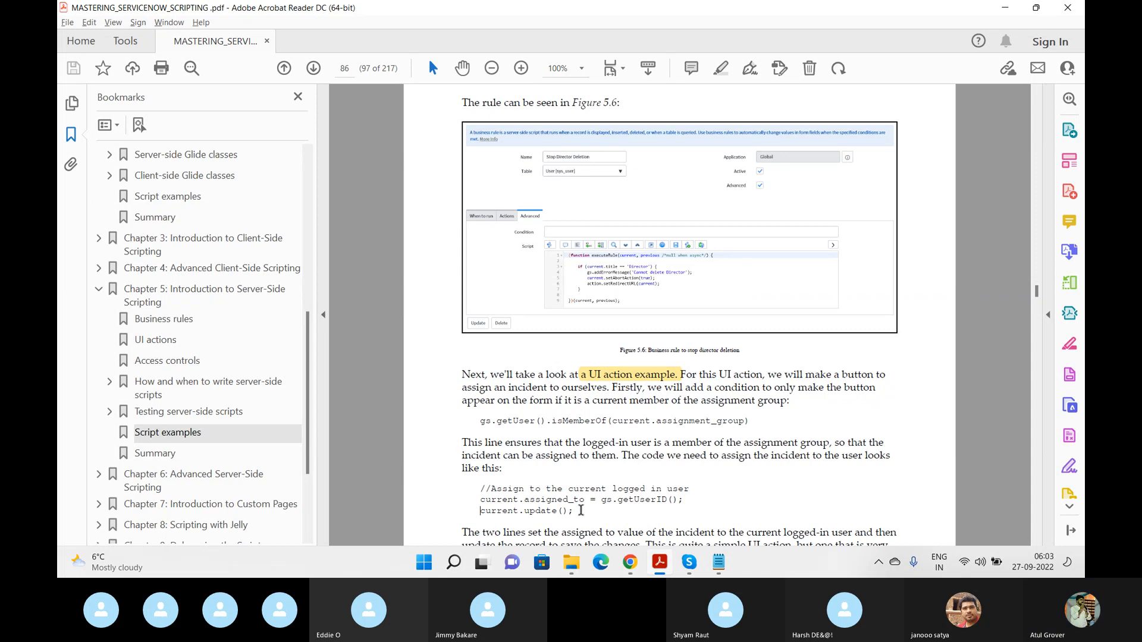
# Step: Enter "gs.get" in the LNG Test action's script in Chrome and return to the action's option fields
pyautogui.hotkey('alt', 'Tab')
pyautogui.write('gs.')
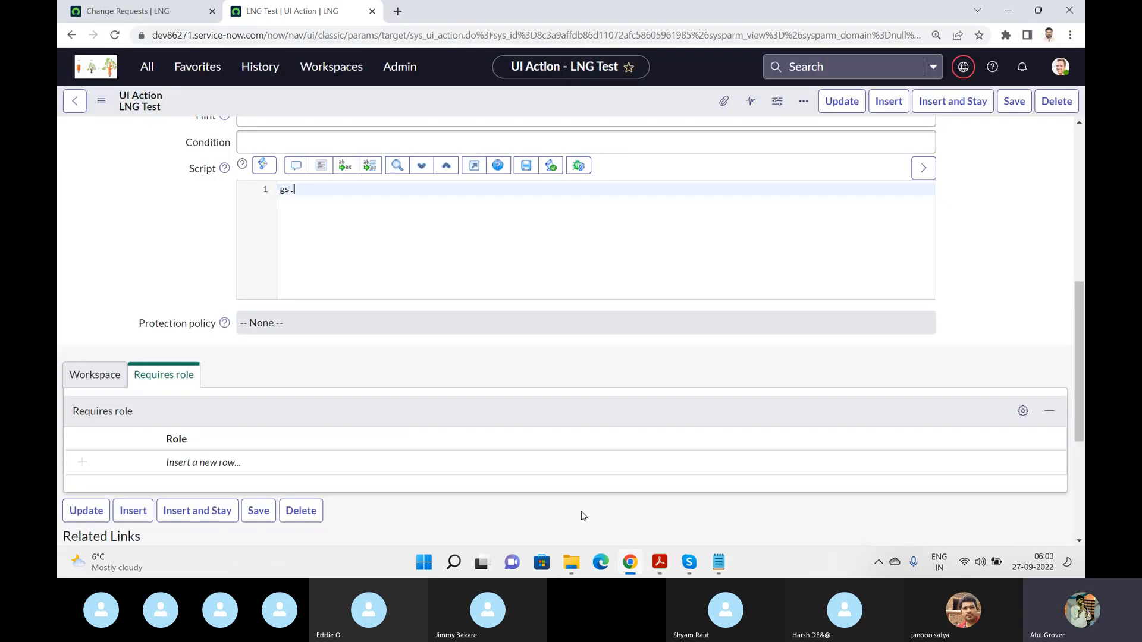
pyautogui.write('get')
pyautogui.moveTo(1079, 386); pyautogui.dragTo(1080, 248)
pyautogui.hotkey('alt', 'Tab')
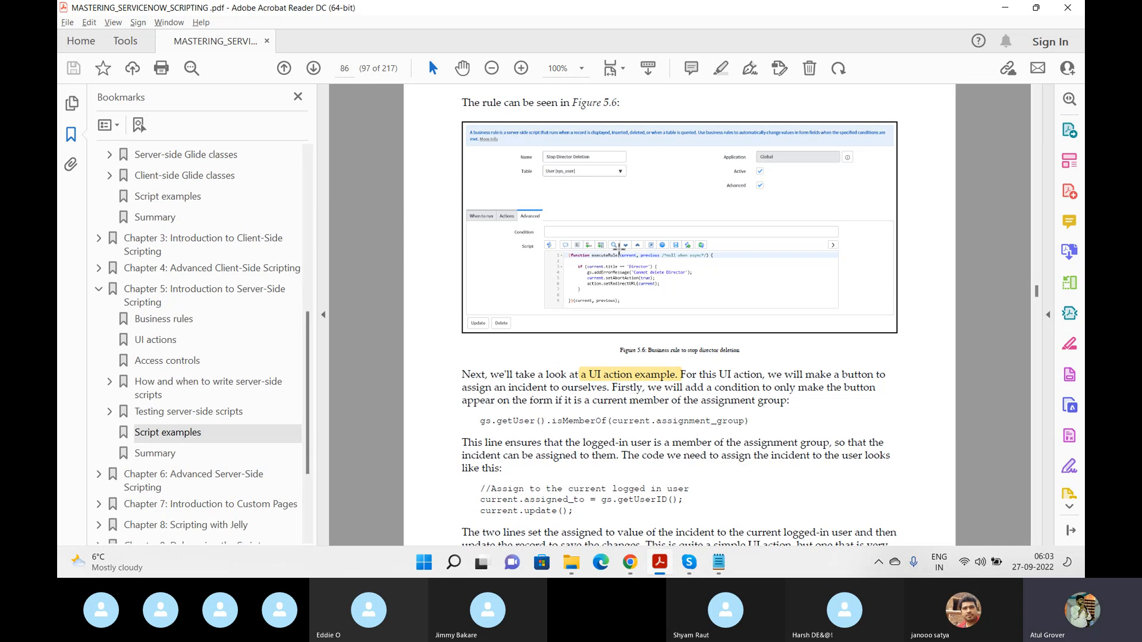
pyautogui.hotkey('alt', 'Tab')
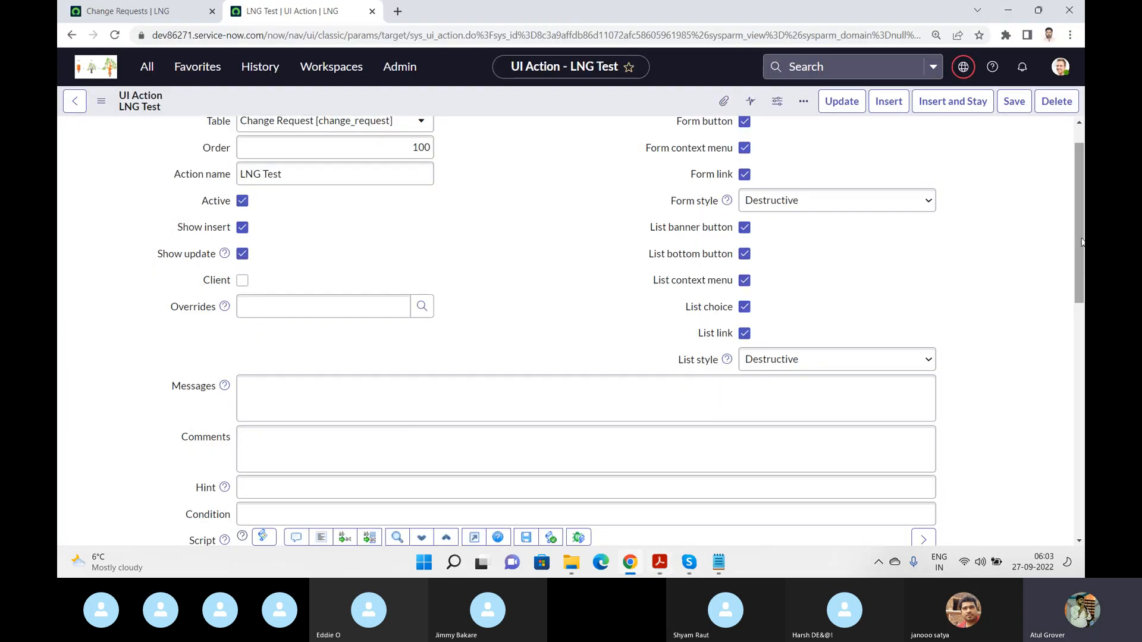
pyautogui.moveTo(1079, 242); pyautogui.dragTo(1079, 228)
# Step: Switch to Acrobat Reader, skim the remaining Chapter 5 script examples up to the Summary and return to the UI action in Figure 5.7
pyautogui.hotkey('alt', 'Tab')
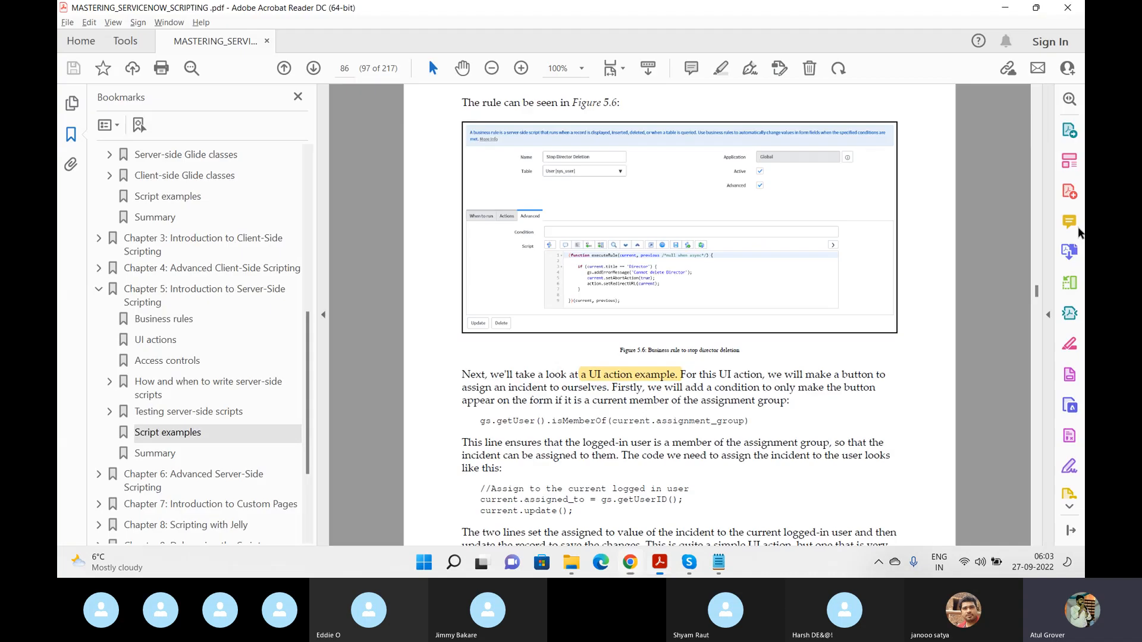
pyautogui.scroll(-10, 767, 400)
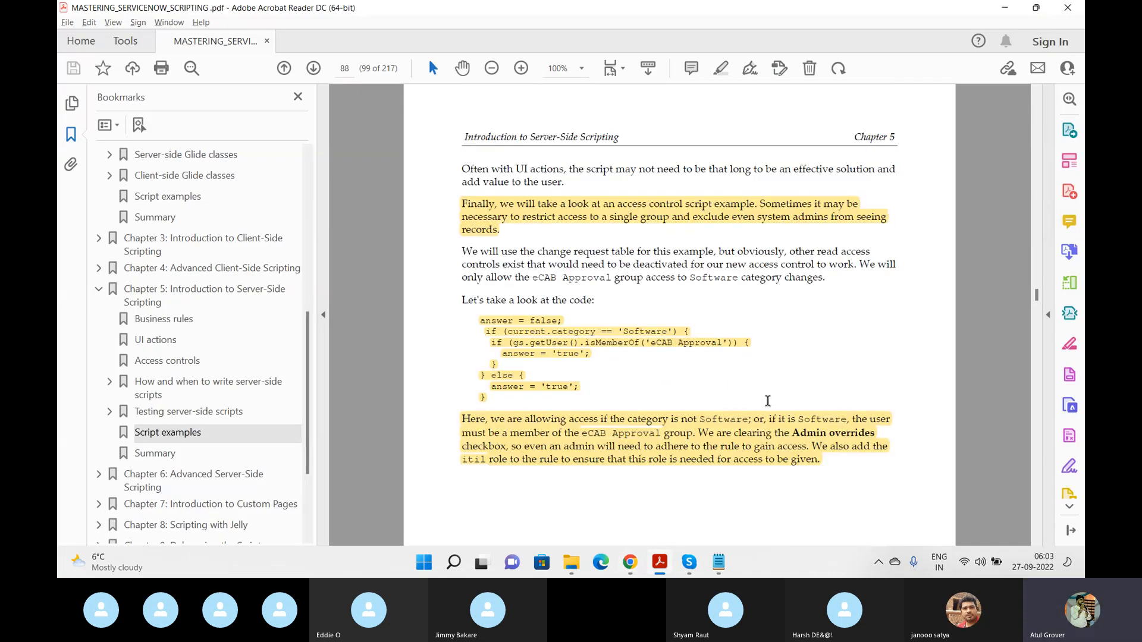
pyautogui.scroll(-4, 767, 400)
pyautogui.scroll(2, 768, 401)
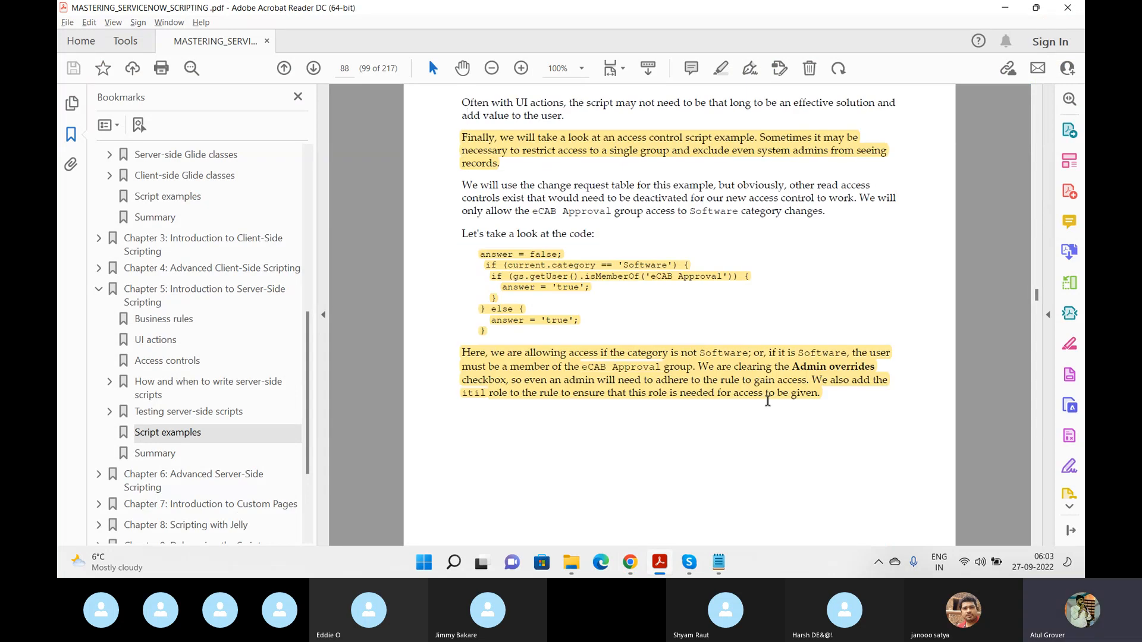
pyautogui.click(1036, 541)
pyautogui.click(1036, 543)
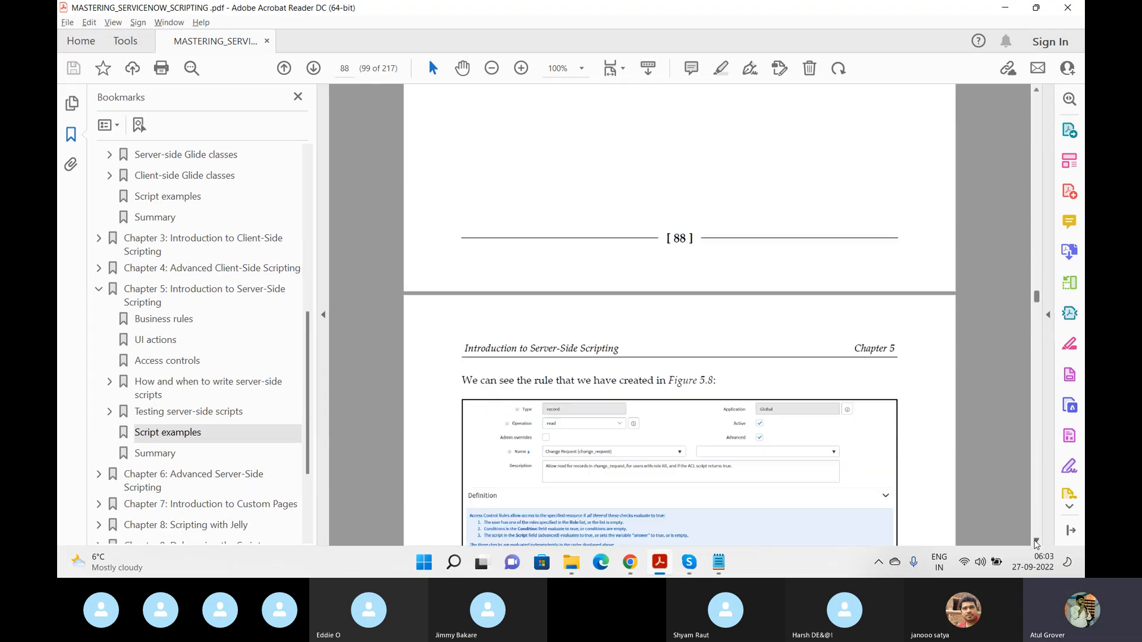
pyautogui.click(1036, 542)
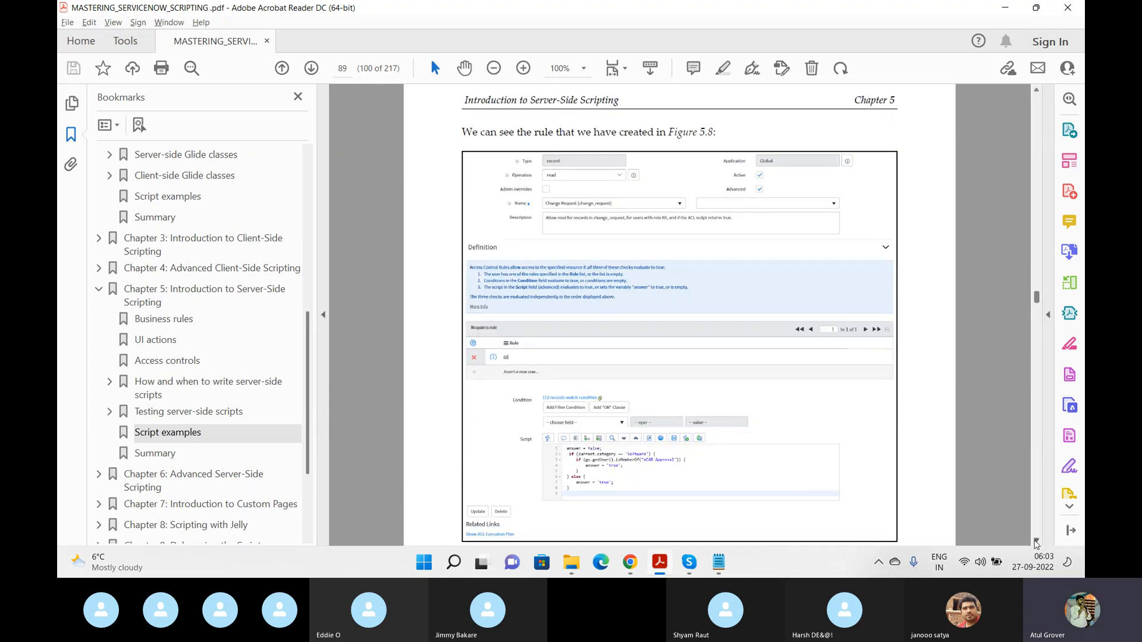
pyautogui.click(1036, 543)
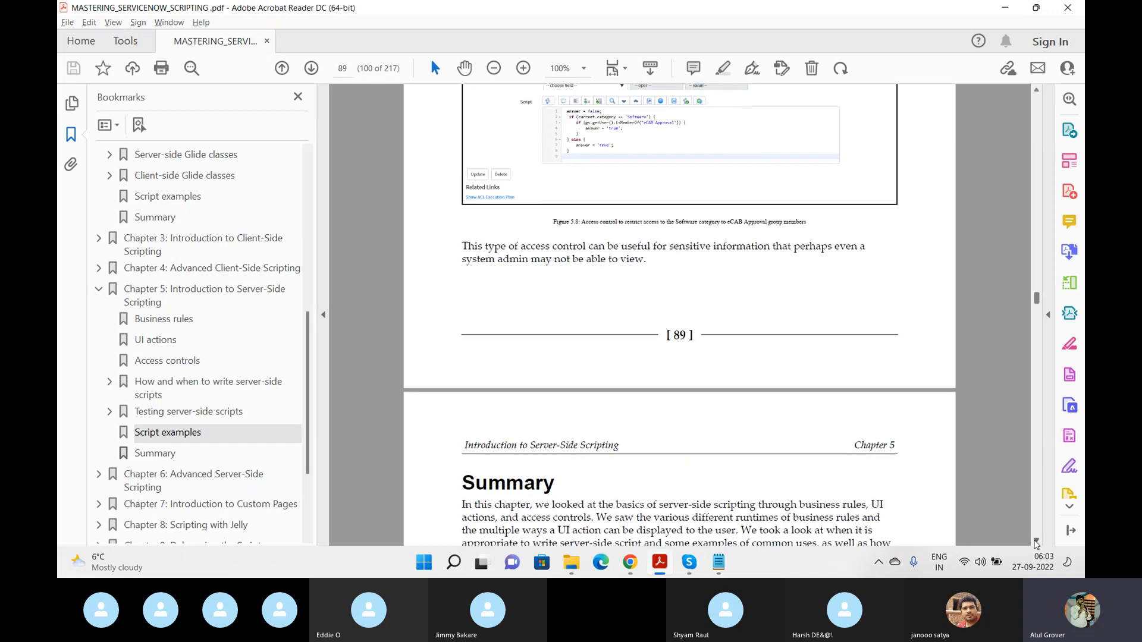
pyautogui.click(1036, 90)
pyautogui.scroll(10, 1036, 94)
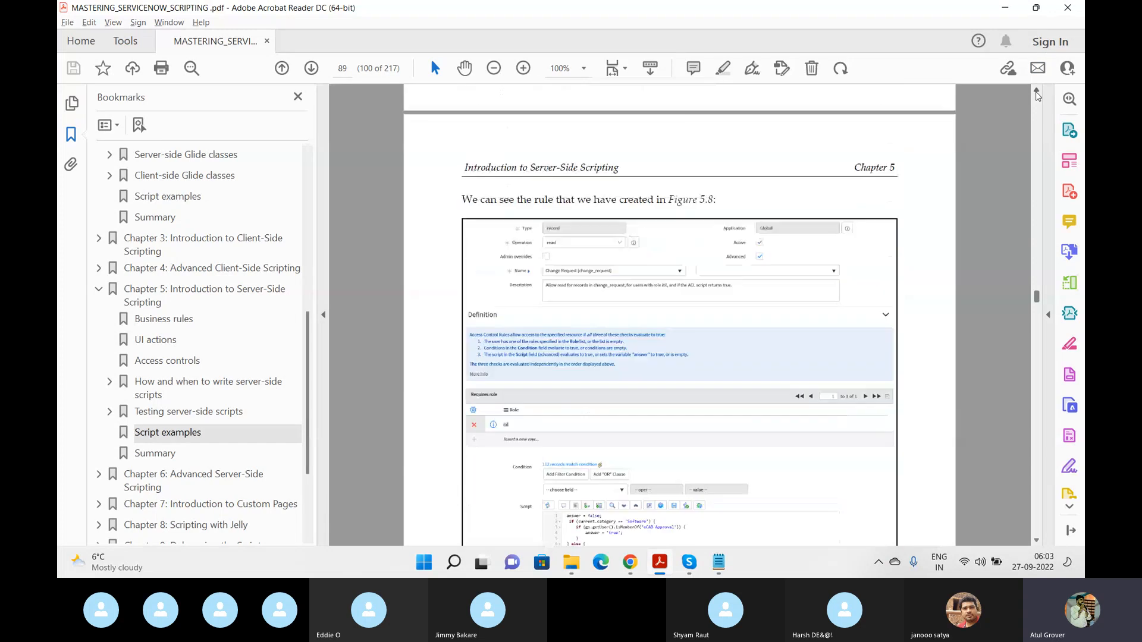
pyautogui.scroll(15, 1037, 95)
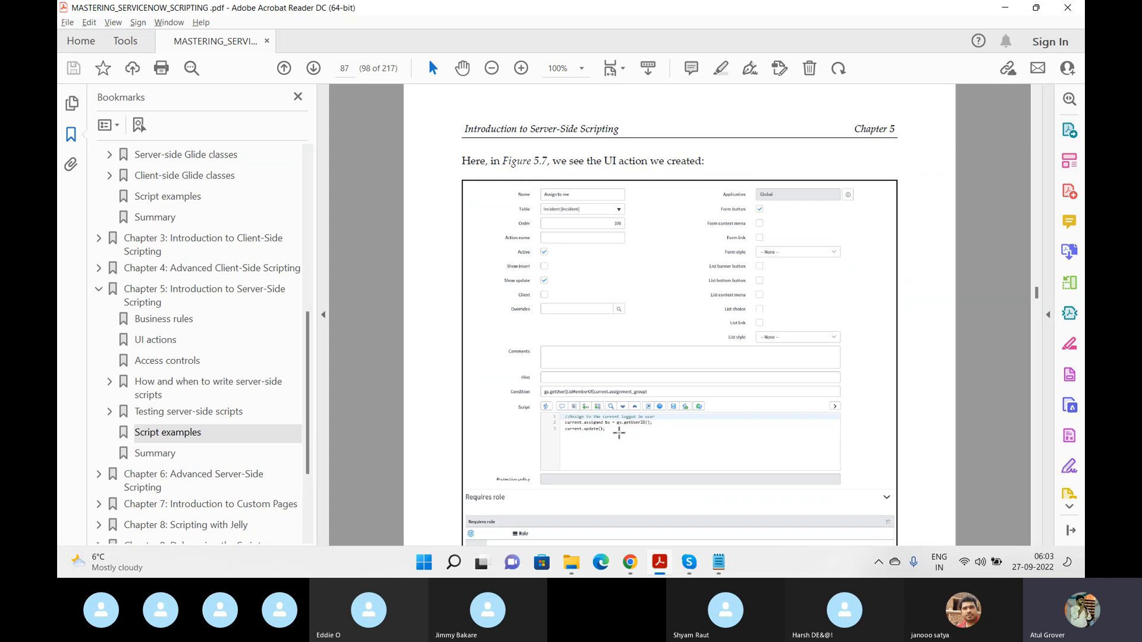
# Step: Switch to Chrome, replace "gs.get" in the LNG Test action's script with "current." and erase it
pyautogui.hotkey('alt', 'Tab')
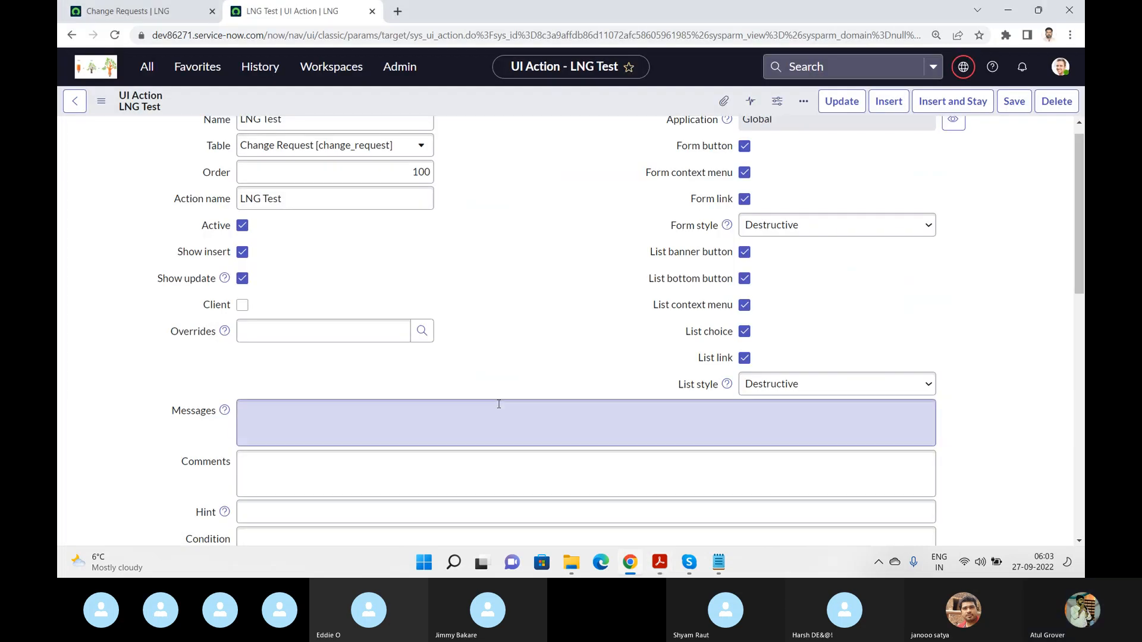
pyautogui.scroll(-4, 1082, 228)
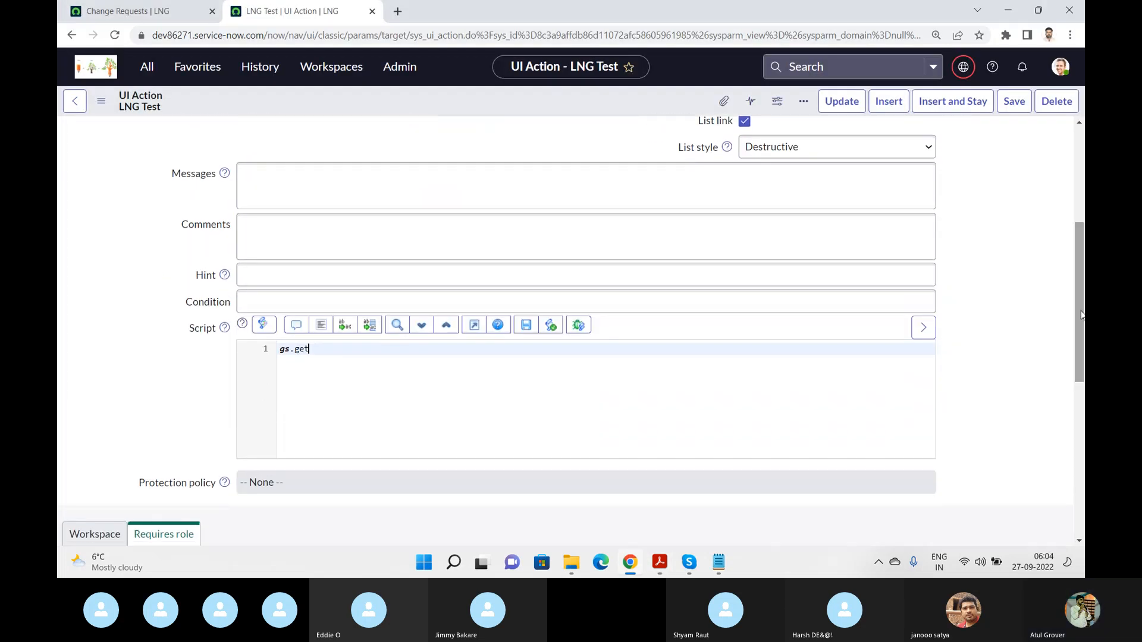
pyautogui.write('cu')
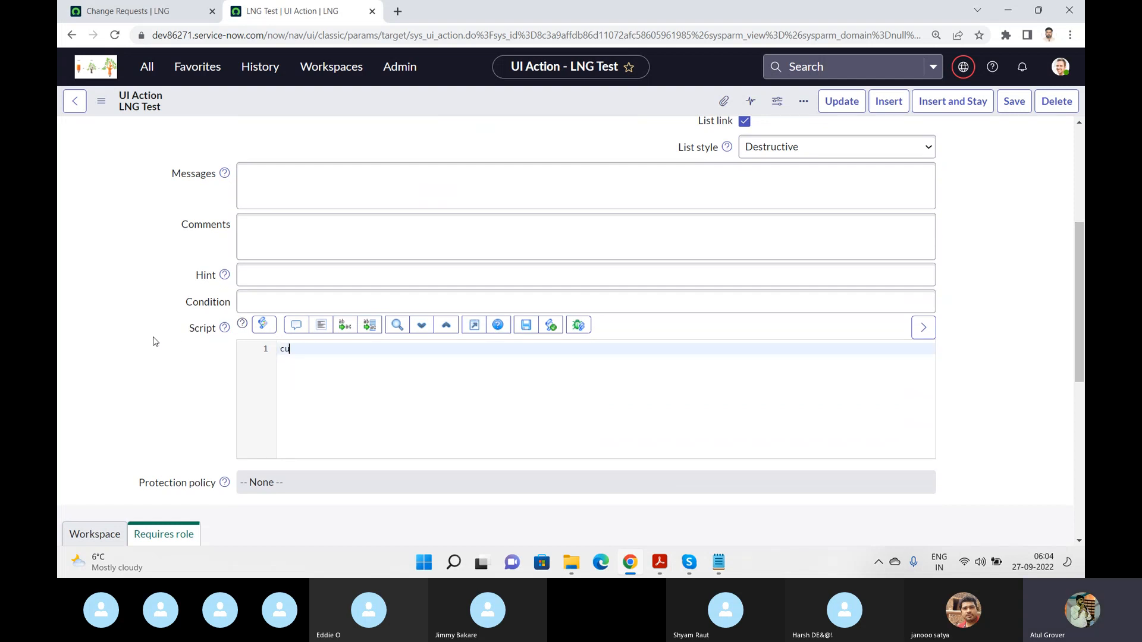
pyautogui.write('rrent.')
pyautogui.press('BackSpace')
pyautogui.press('BackSpace')
pyautogui.press('BackSpace')
pyautogui.press('BackSpace')
pyautogui.press('BackSpace')
pyautogui.press('BackSpace')
pyautogui.press('BackSpace')
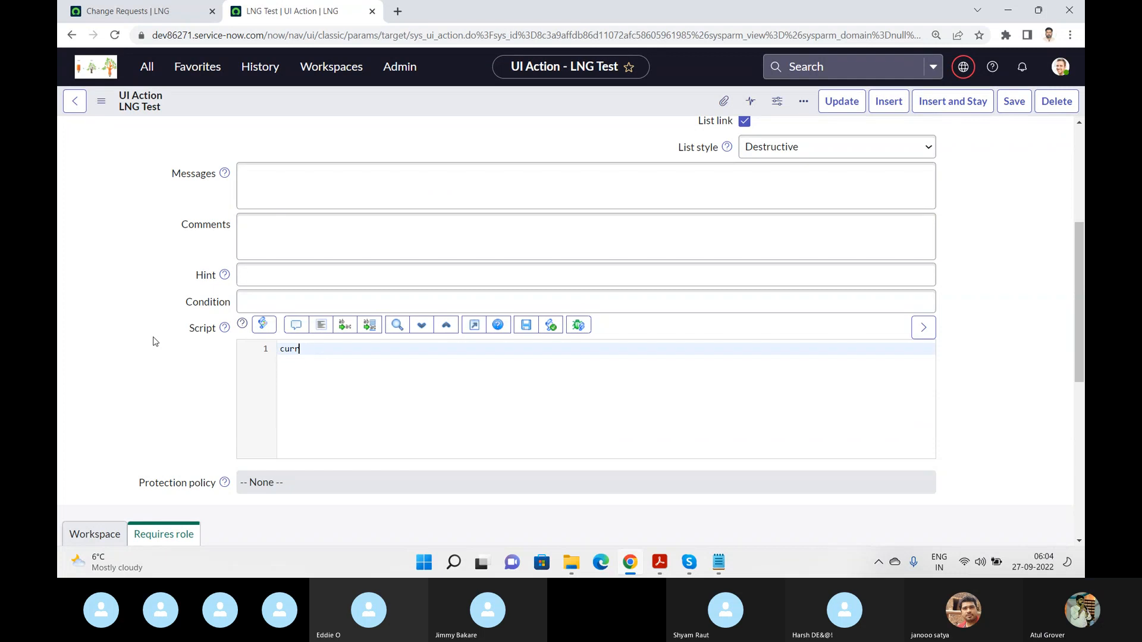
# Step: Copy the two code lines that set assigned_to and update the record from the PDF's UI action example into the LNG Test action's script in Chrome
pyautogui.hotkey('alt', 'Tab')
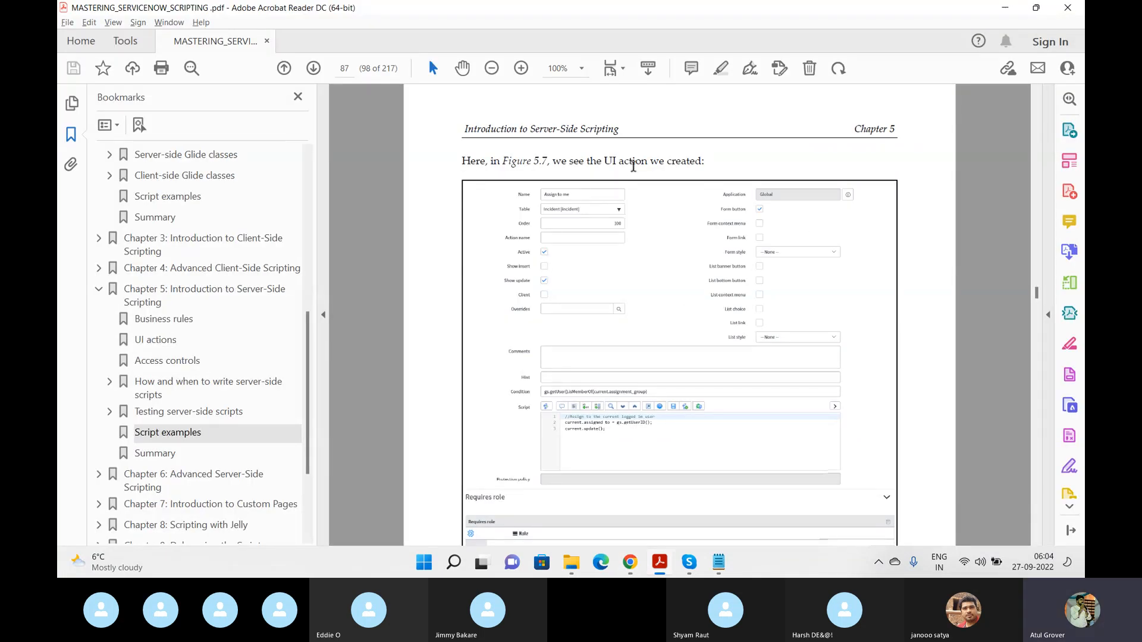
pyautogui.scroll(-1, 634, 167)
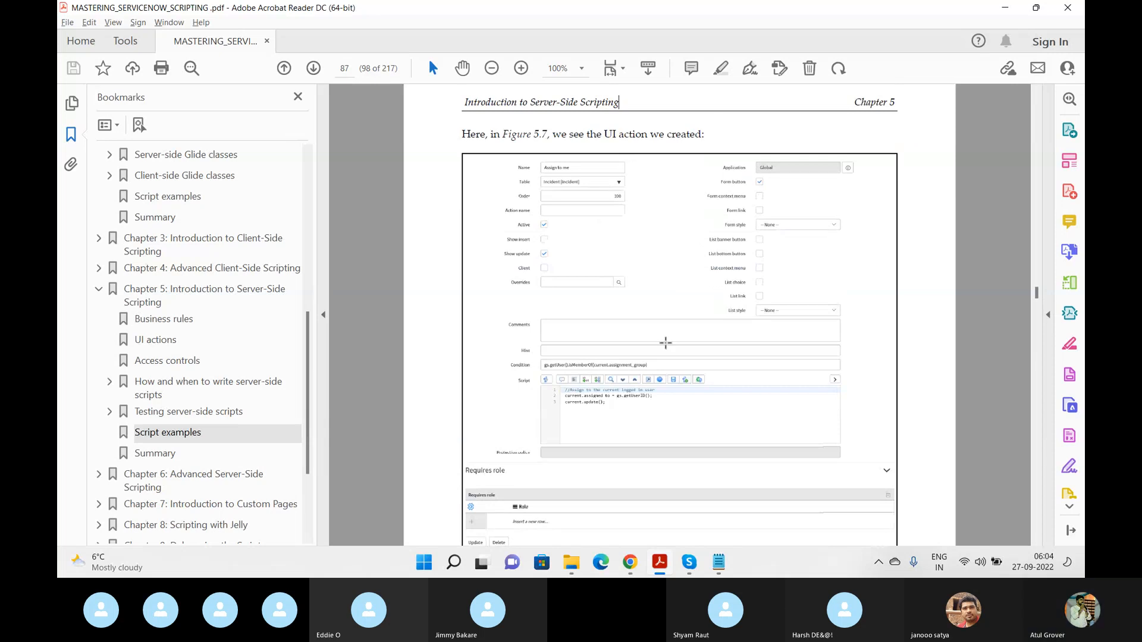
pyautogui.scroll(5, 608, 291)
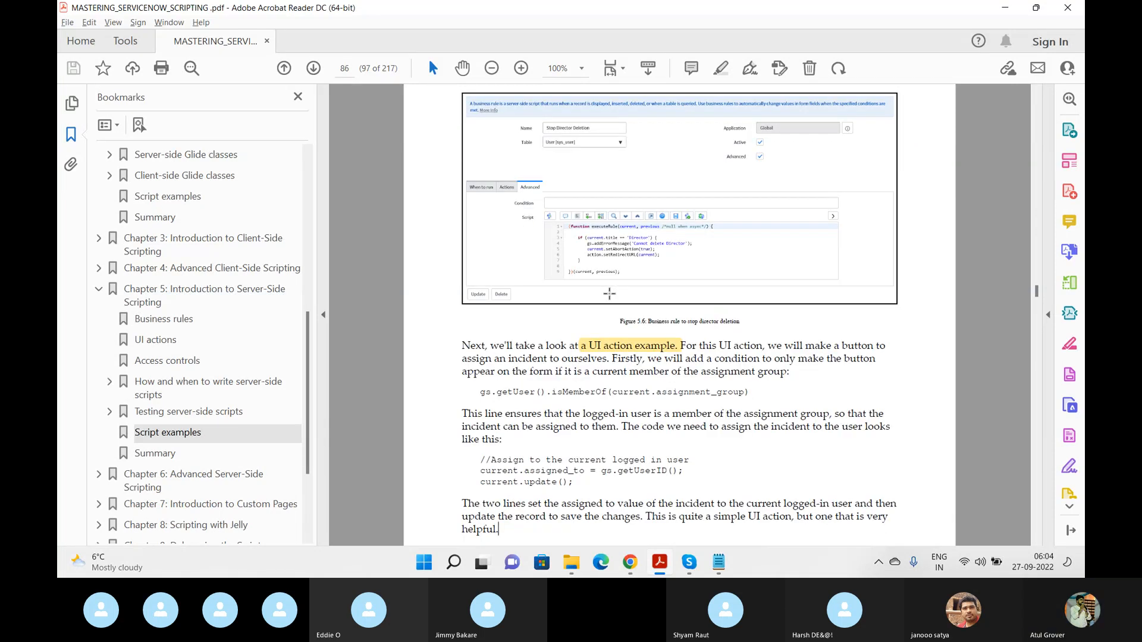
pyautogui.moveTo(572, 485); pyautogui.dragTo(484, 472)
pyautogui.hotkey('ctrl', 'c')
pyautogui.hotkey('alt', 'Tab')
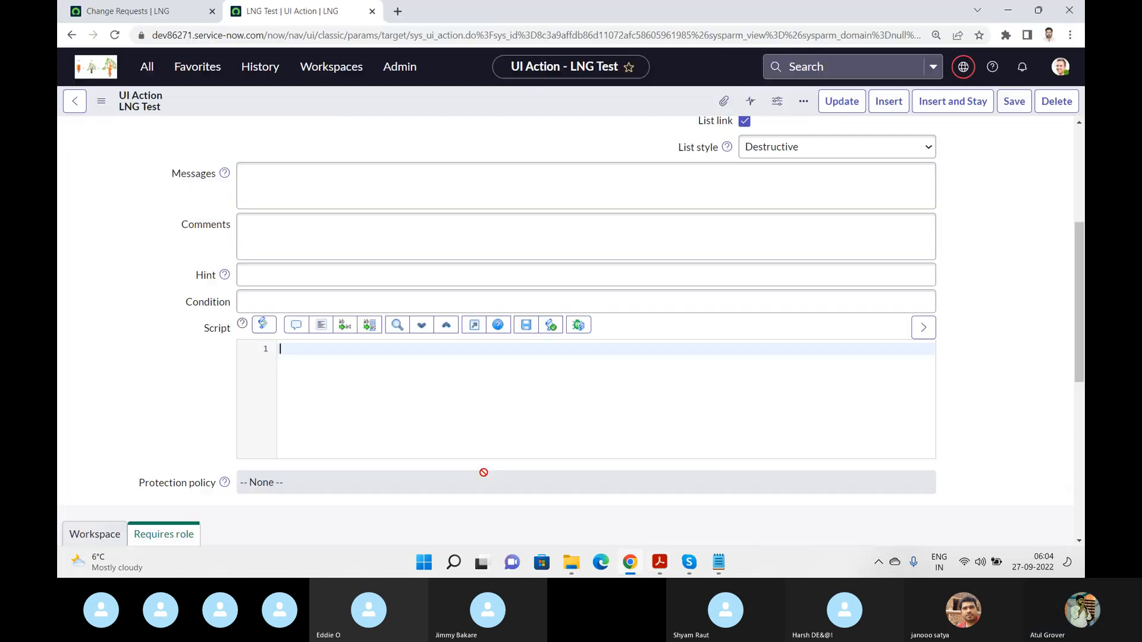
pyautogui.hotkey('ctrl', 'v')
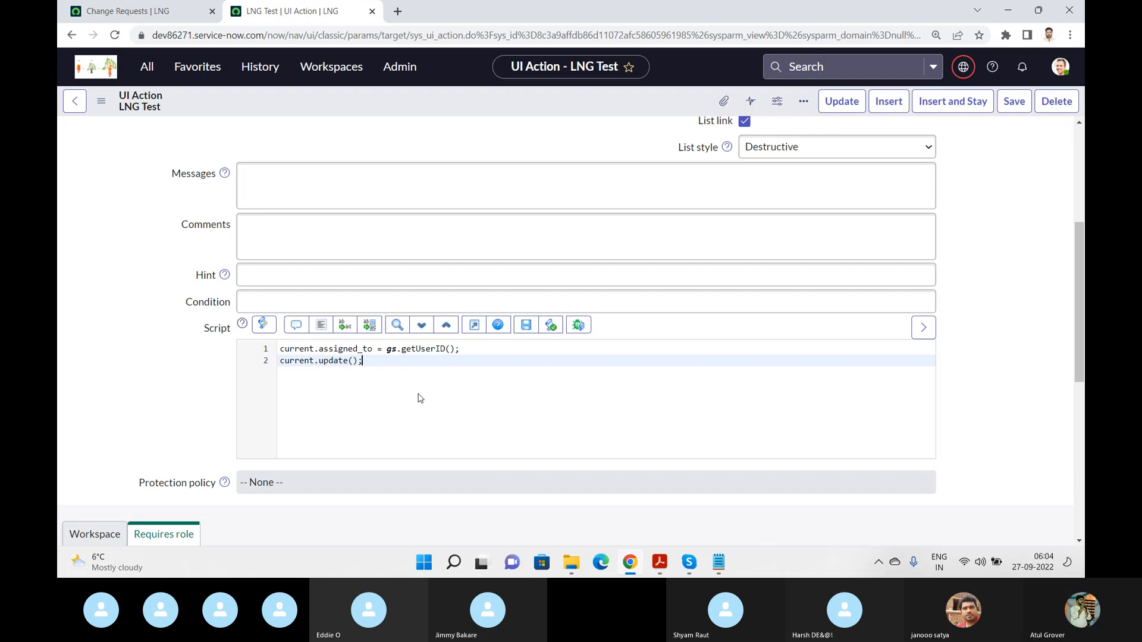
# Step: Switch to Acrobat Reader, look up GlideSystem in the Server-side Glide classes section, and return to the LNG Test action in Chrome
pyautogui.hotkey('alt', 'Tab')
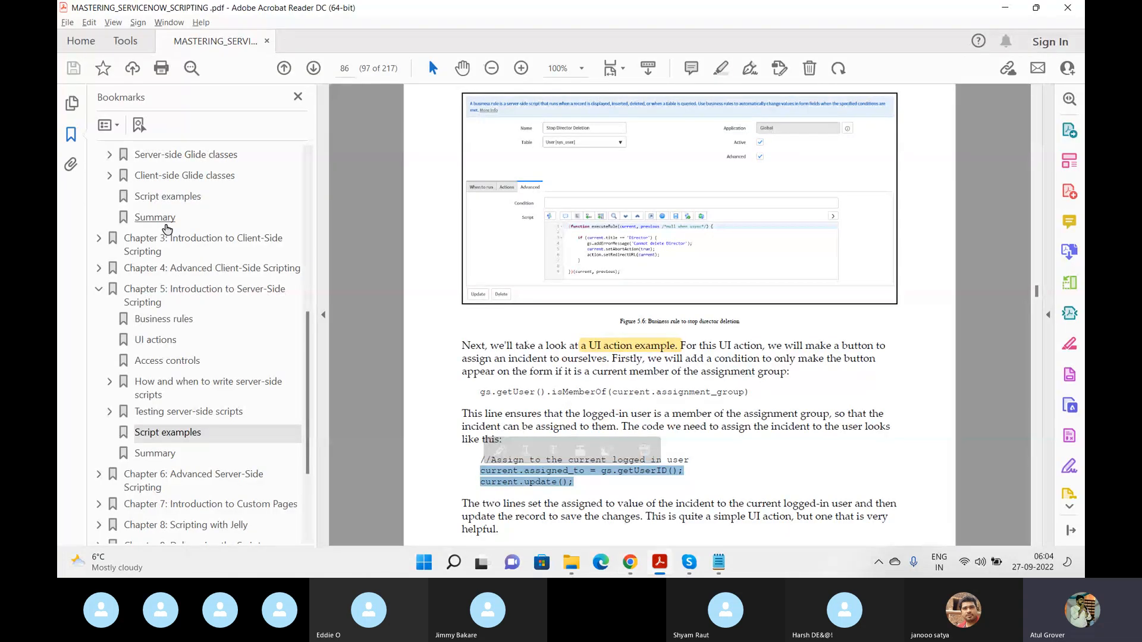
pyautogui.click(183, 156)
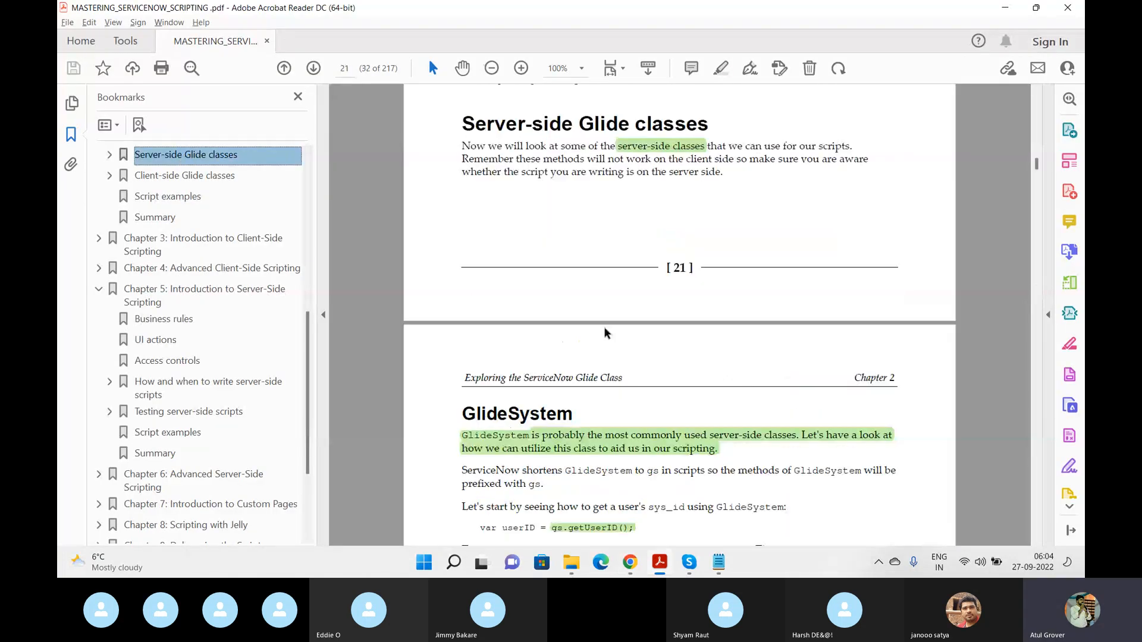
pyautogui.click(726, 460)
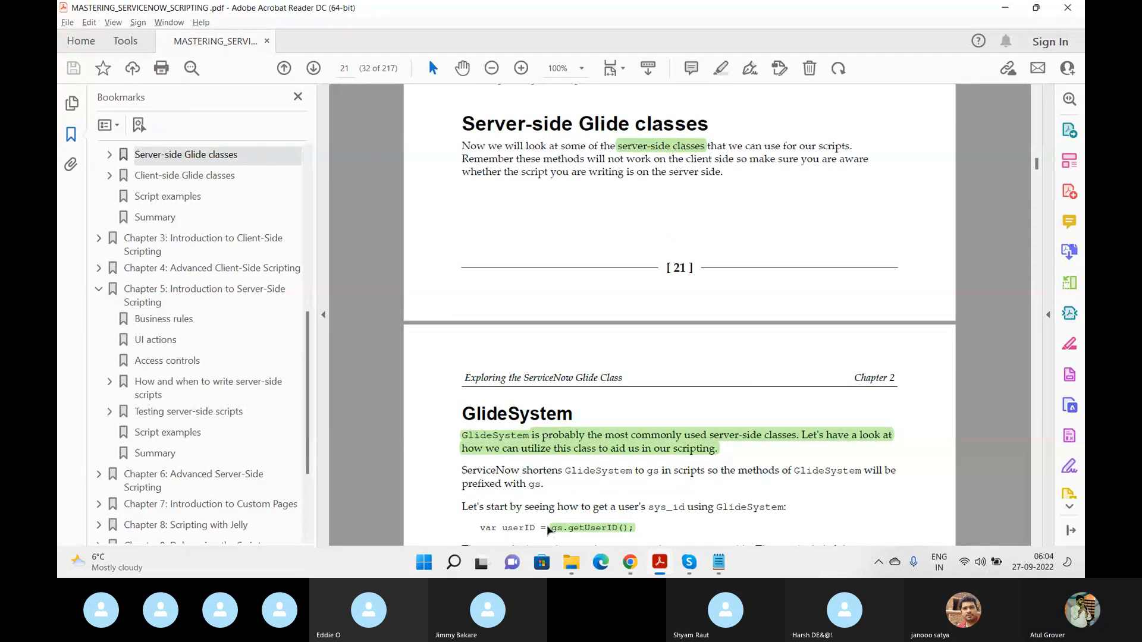
pyautogui.hotkey('alt', 'Tab')
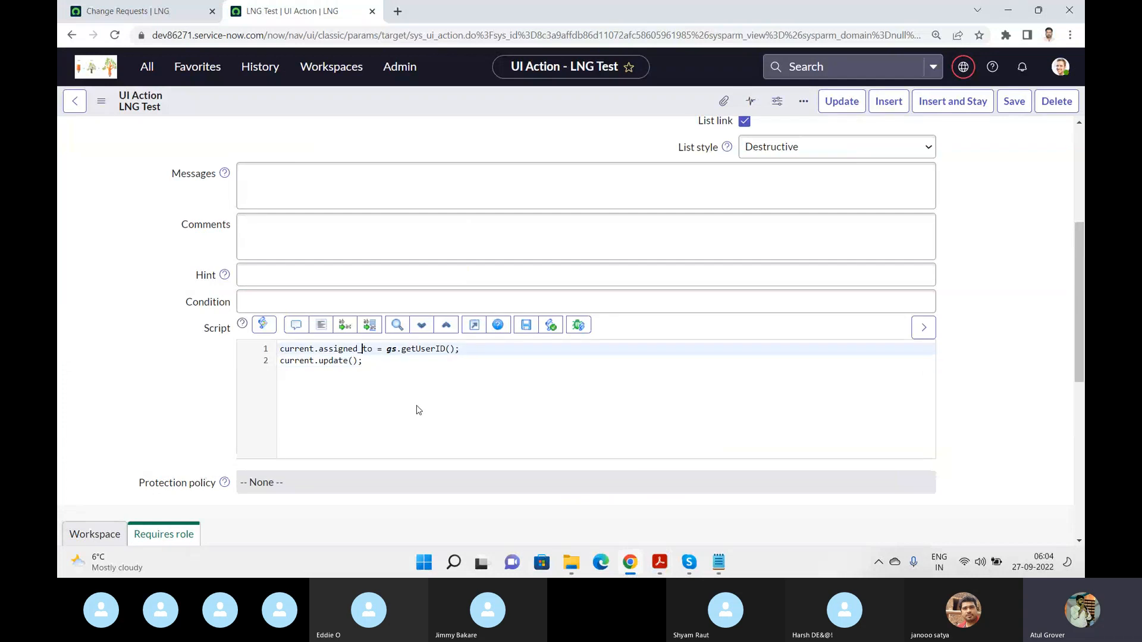
# Step: Replace the LNG Test action's whole script with the unfinished line "var name = gs.get"
pyautogui.press('Home')
pyautogui.hotkey('ctrl', 'a')
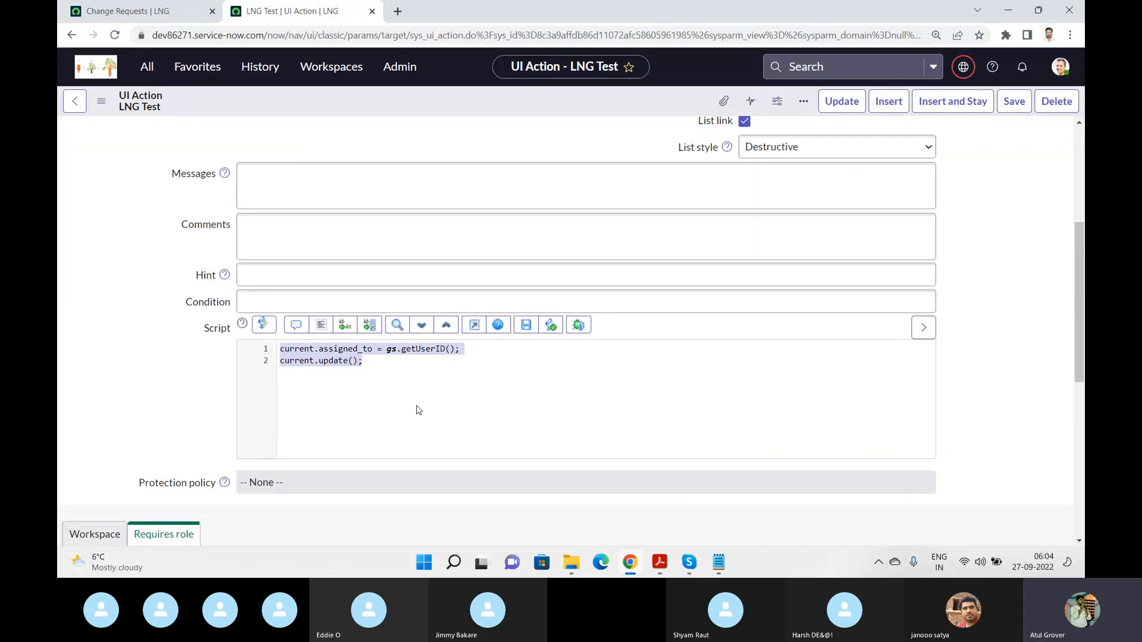
pyautogui.press('BackSpace')
pyautogui.write('var name =')
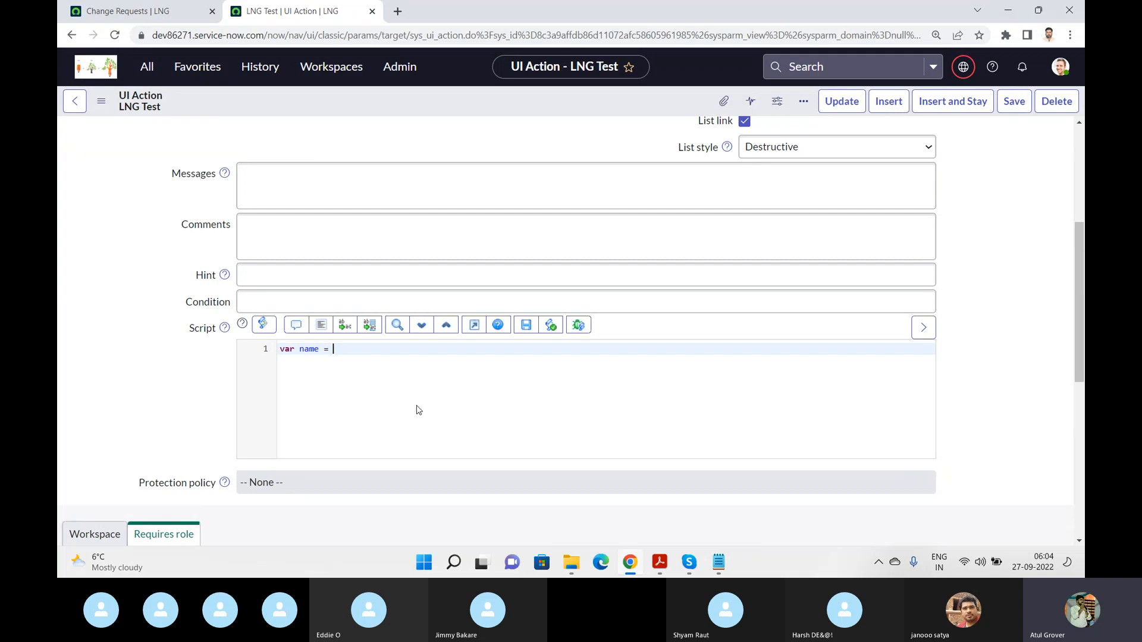
pyautogui.hotkey('alt', 'Tab')
pyautogui.hotkey('alt', 'Tab')
pyautogui.write('gs.get')
pyautogui.scroll(5, 978, 329)
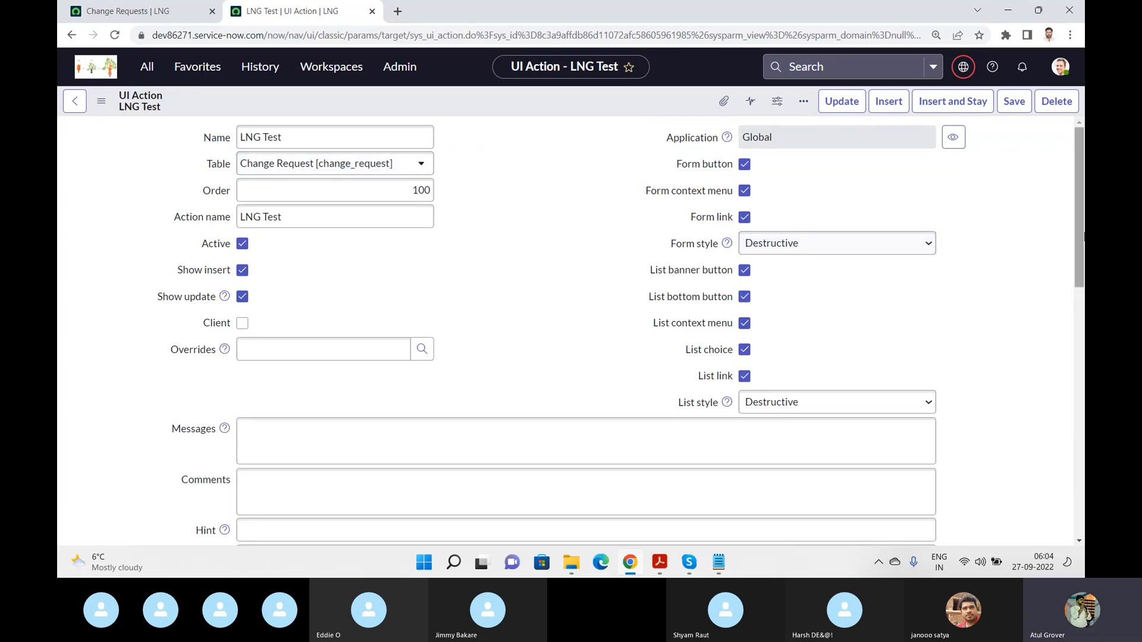
pyautogui.moveTo(1081, 212); pyautogui.dragTo(1073, 329)
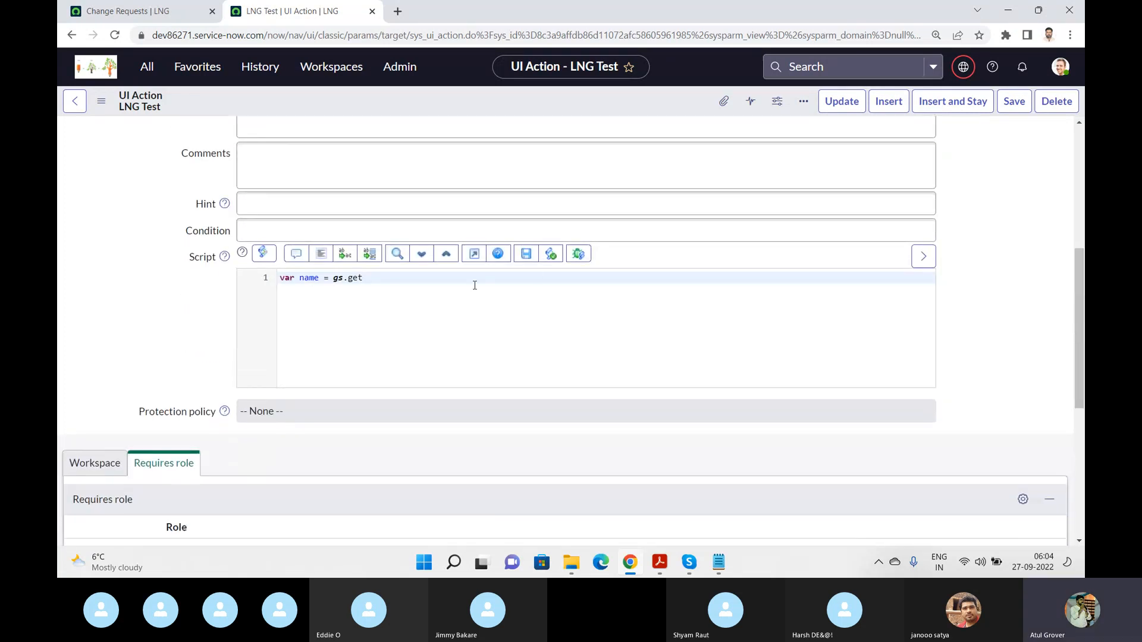
# Step: Consult the GlideSystem user functions in the Acrobat Reader PDF and complete the script line in Chrome as "var name = gs.getUser();"
pyautogui.hotkey('alt', 'Tab')
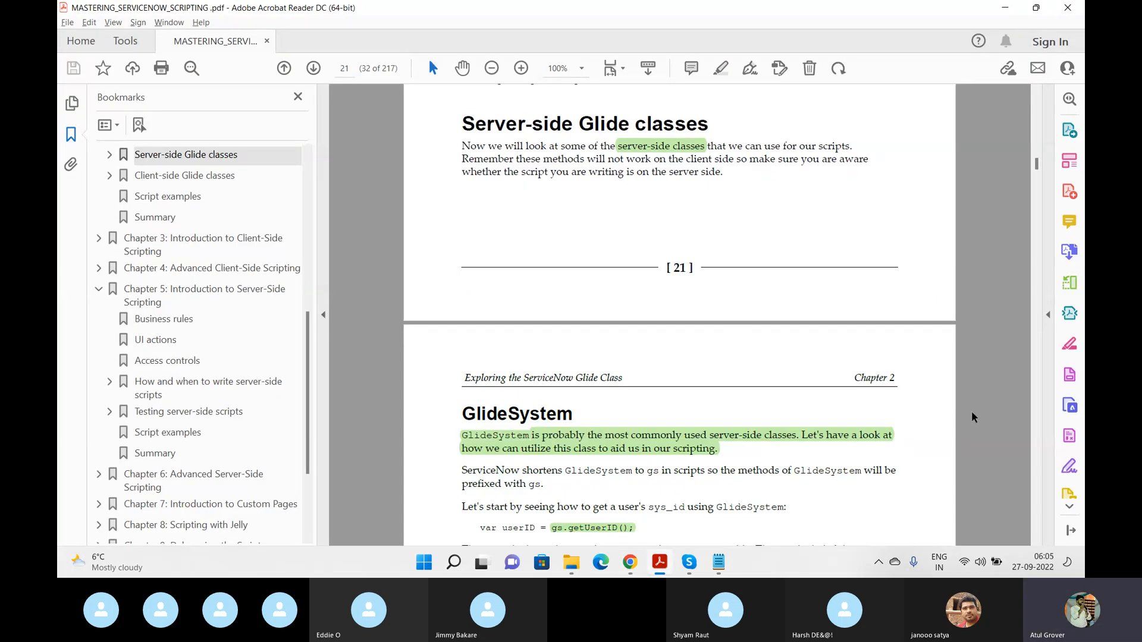
pyautogui.scroll(-5, 1038, 543)
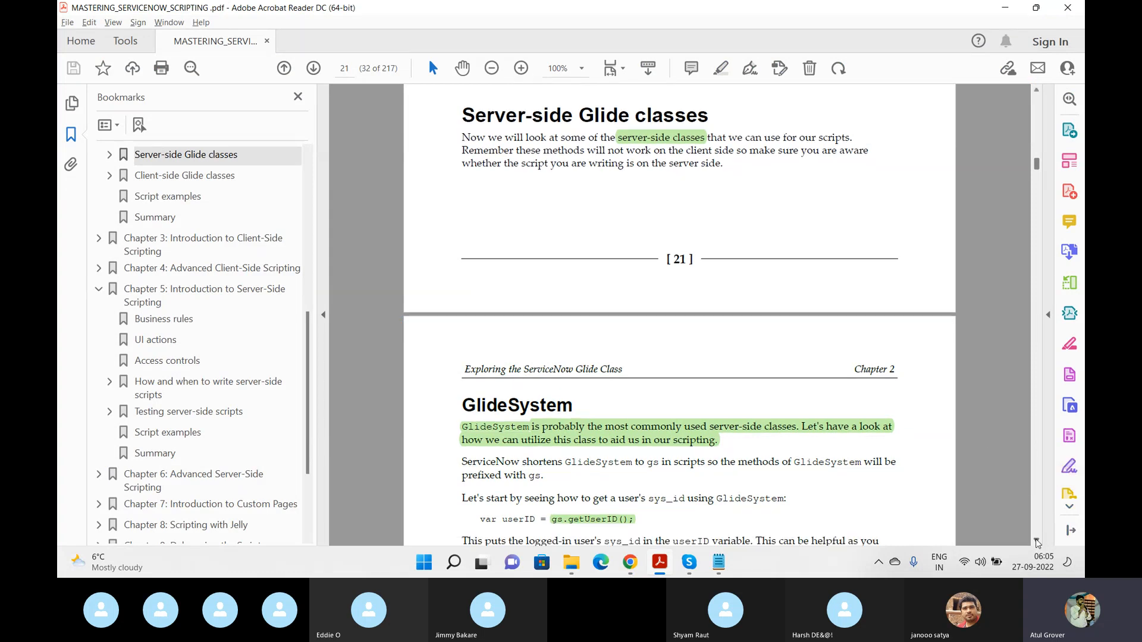
pyautogui.scroll(-2, 1038, 543)
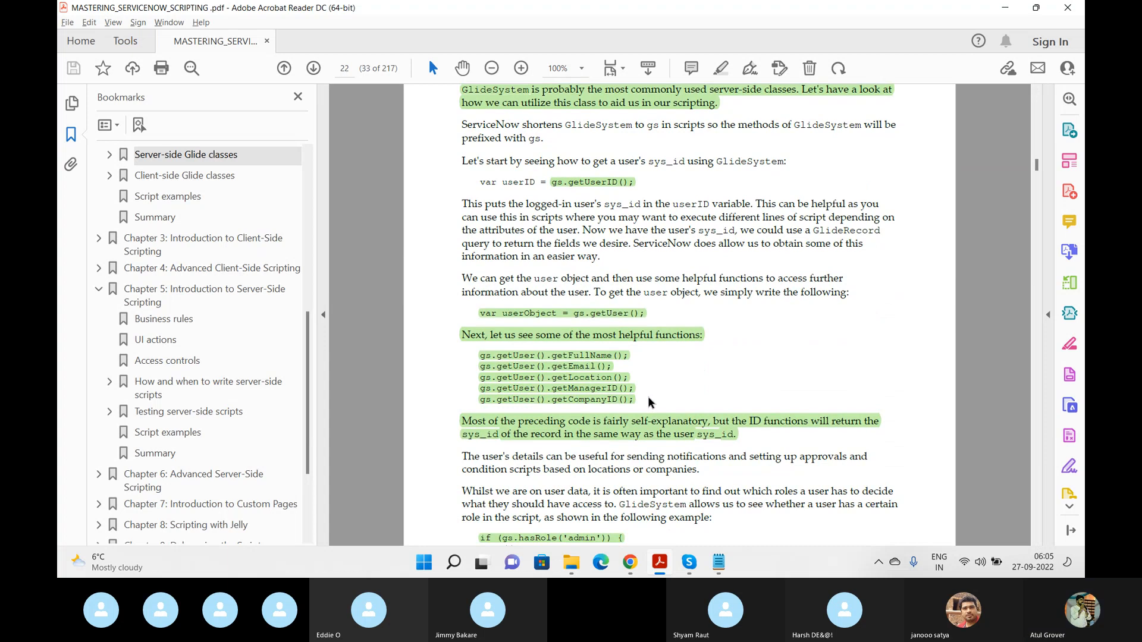
pyautogui.hotkey('alt', 'Tab')
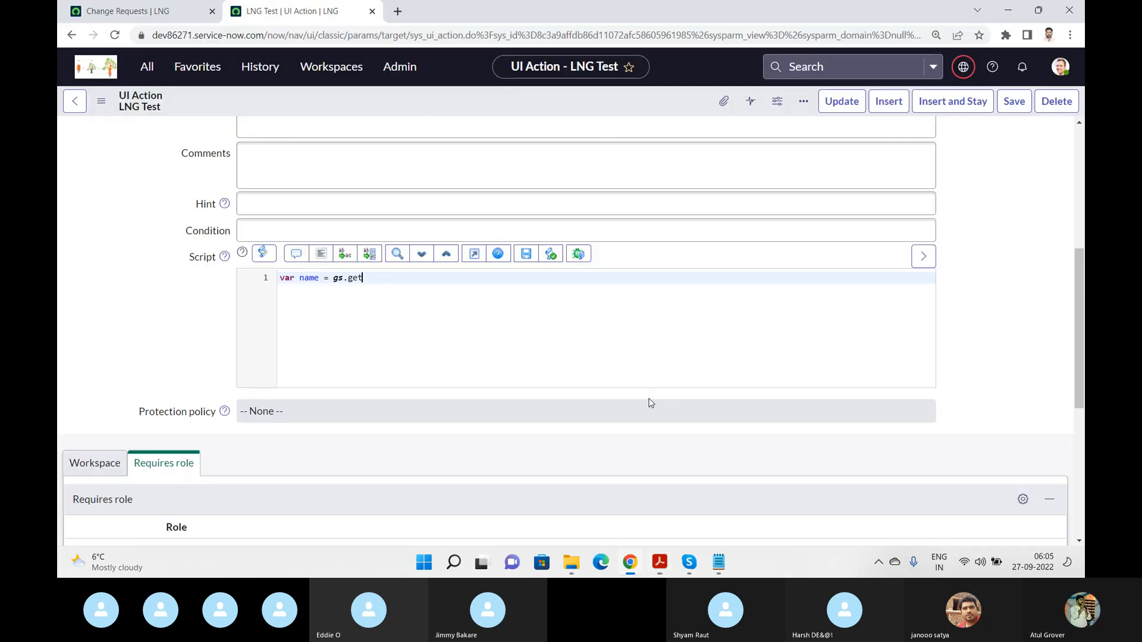
pyautogui.write('User();')
pyautogui.press('Return')
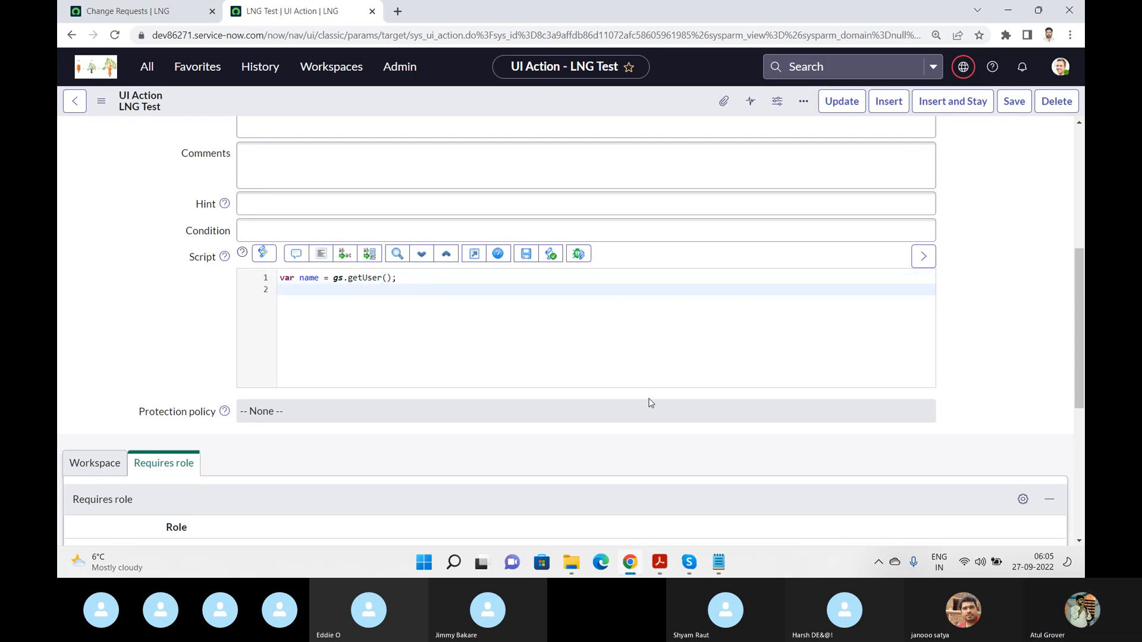
# Step: Recheck the getUser functions in the Acrobat Reader PDF and save the LNG Test action in Chrome
pyautogui.hotkey('alt', 'Tab')
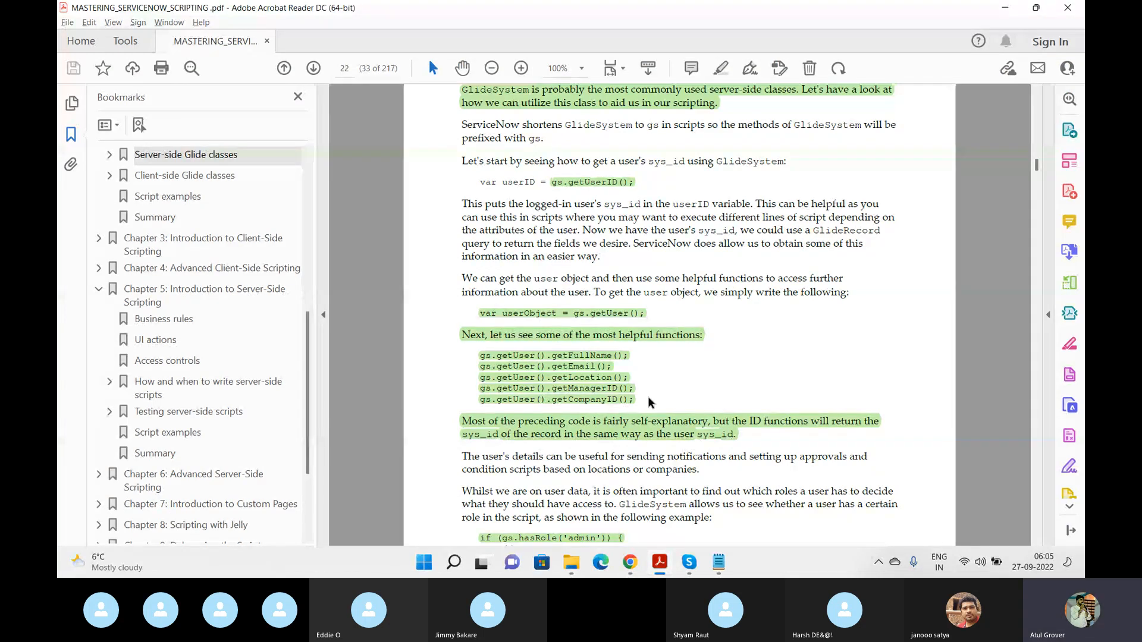
pyautogui.hotkey('alt', 'Tab')
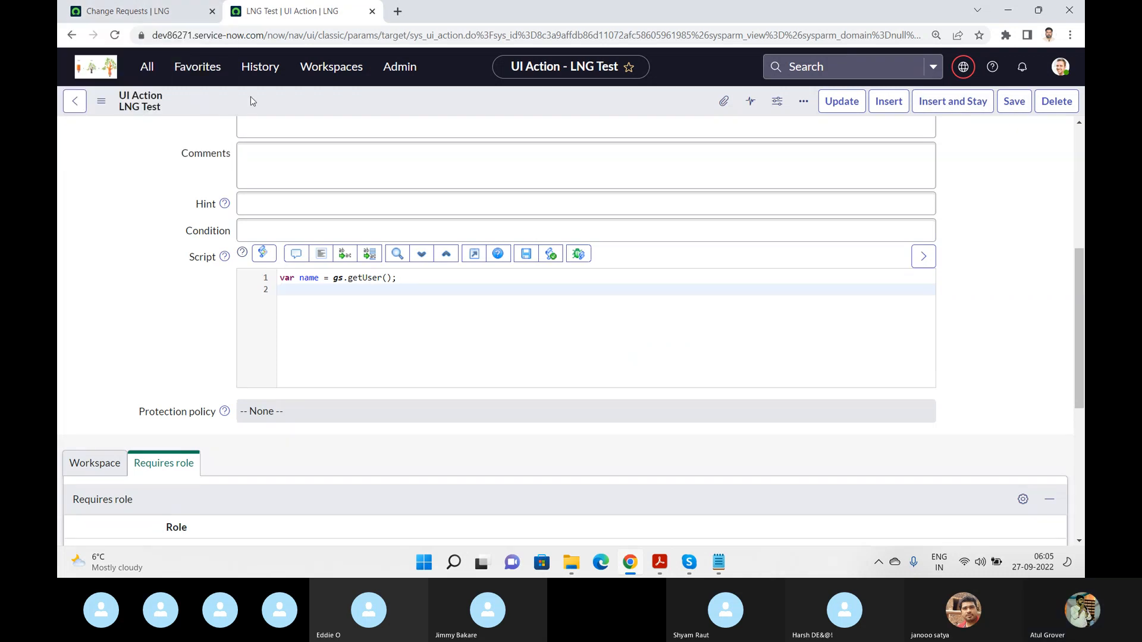
pyautogui.click(148, 69)
pyautogui.click(448, 125)
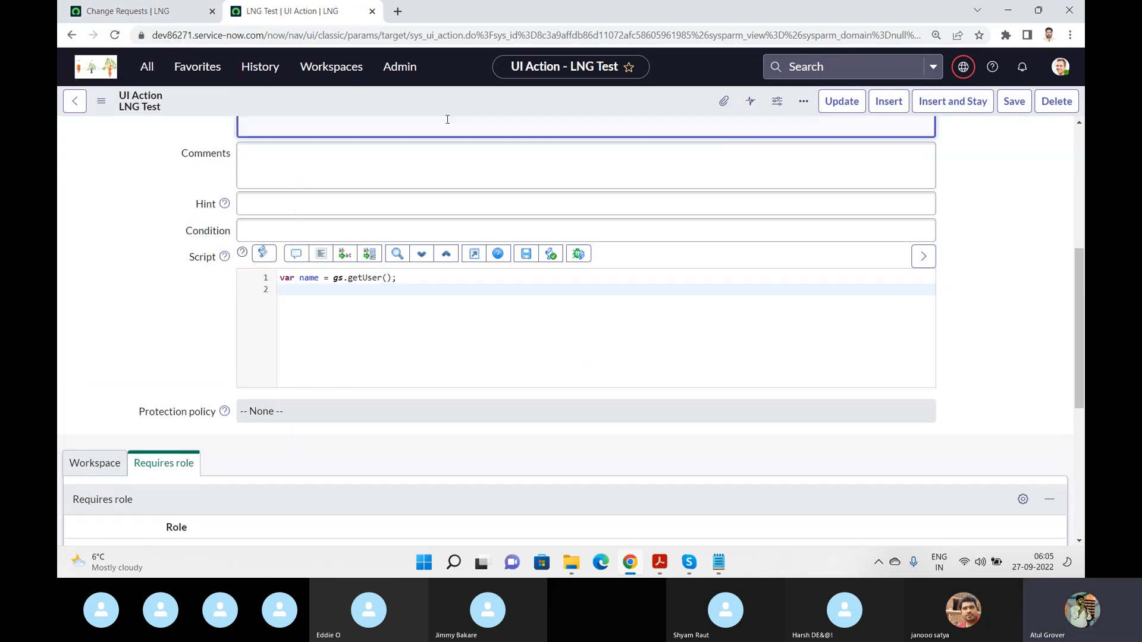
pyautogui.click(1014, 103)
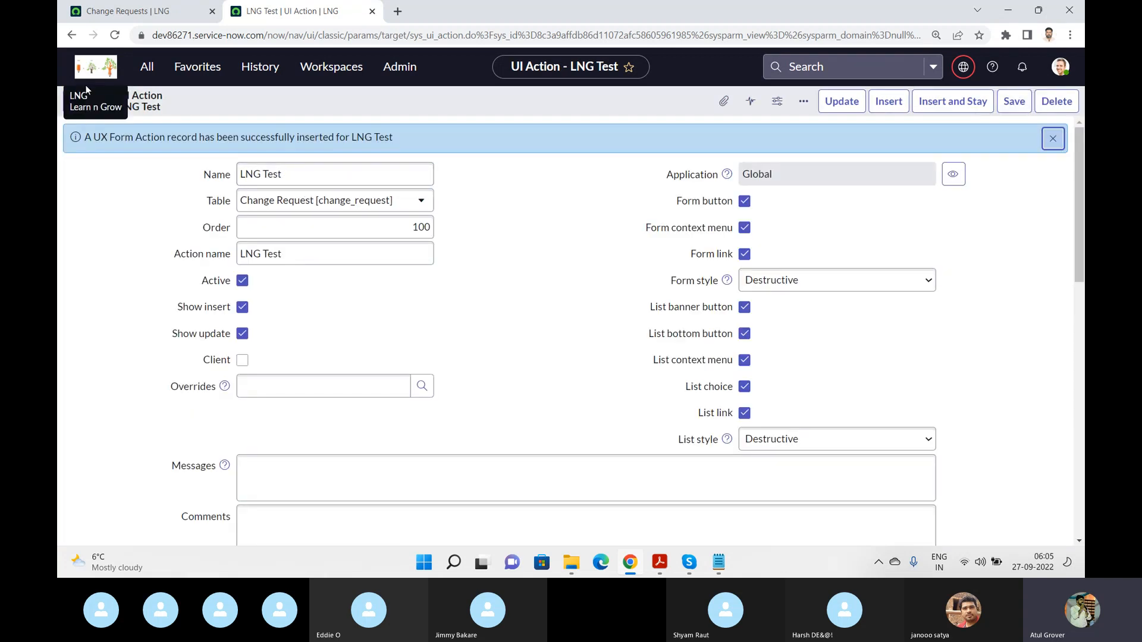
# Step: Open the System UI list of UI Actions, filter its Table column by "*change" and open the Review action
pyautogui.click(147, 67)
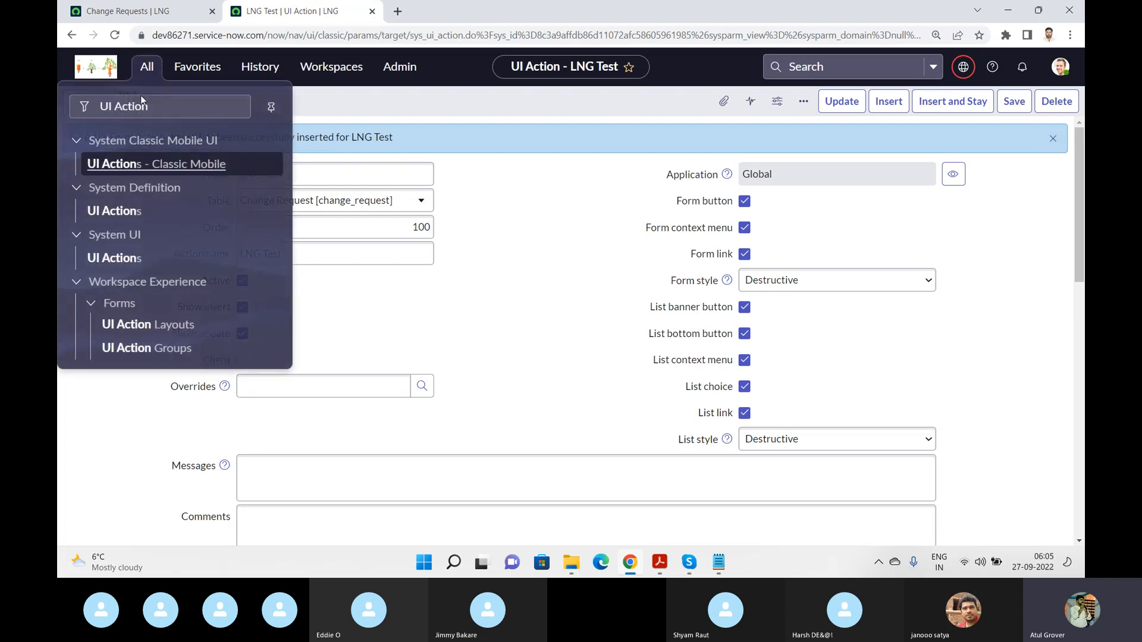
pyautogui.click(111, 262)
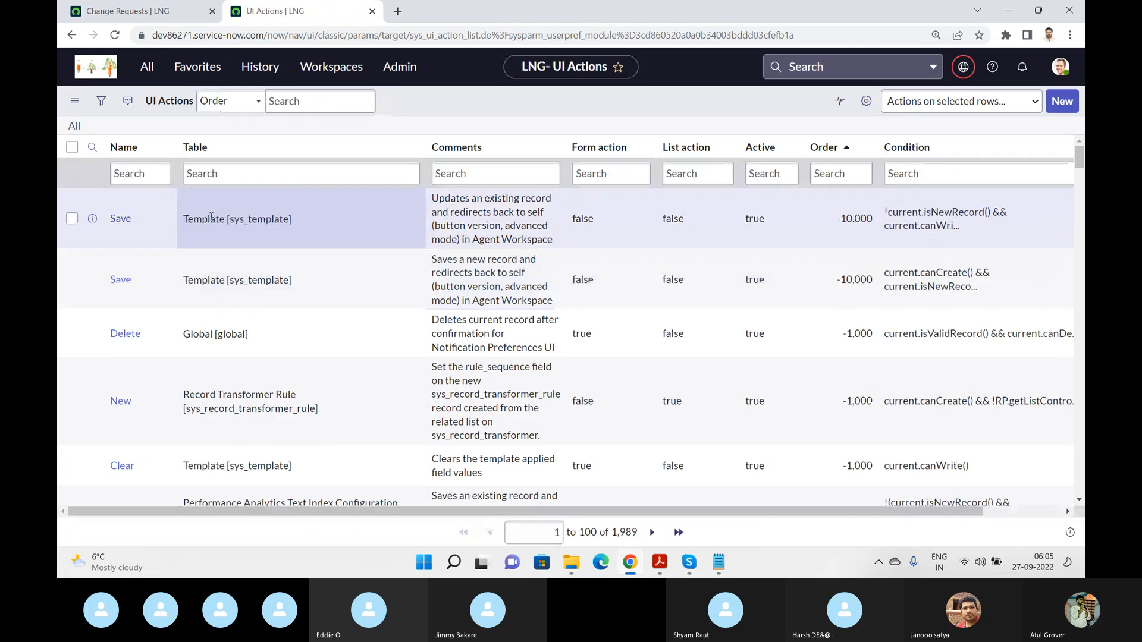
pyautogui.click(264, 176)
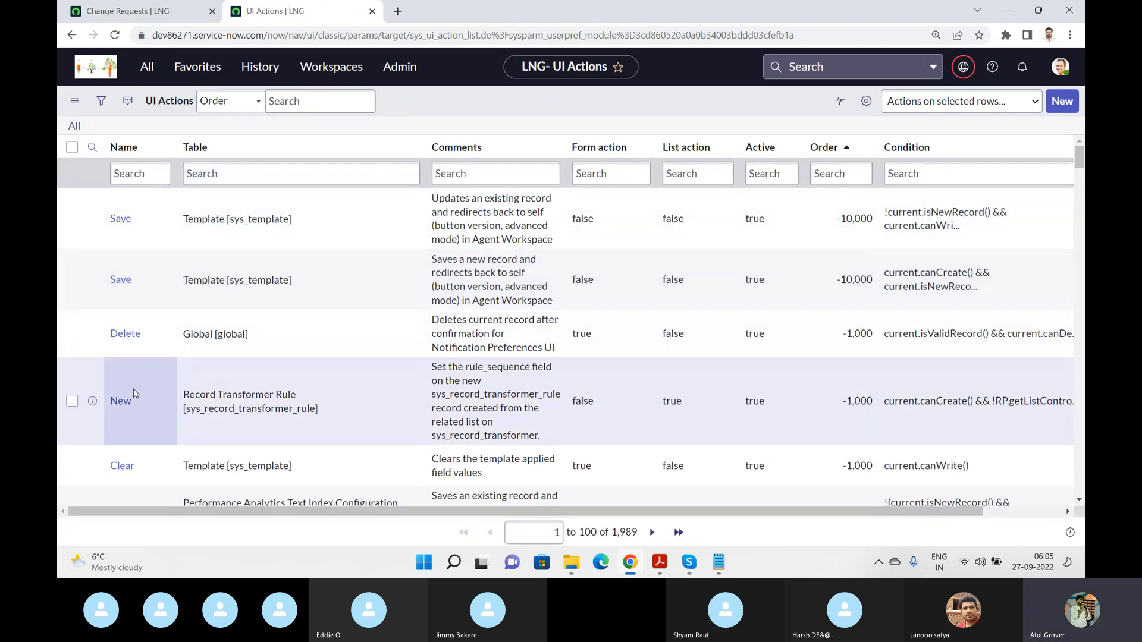
pyautogui.click(232, 178)
pyautogui.write('*')
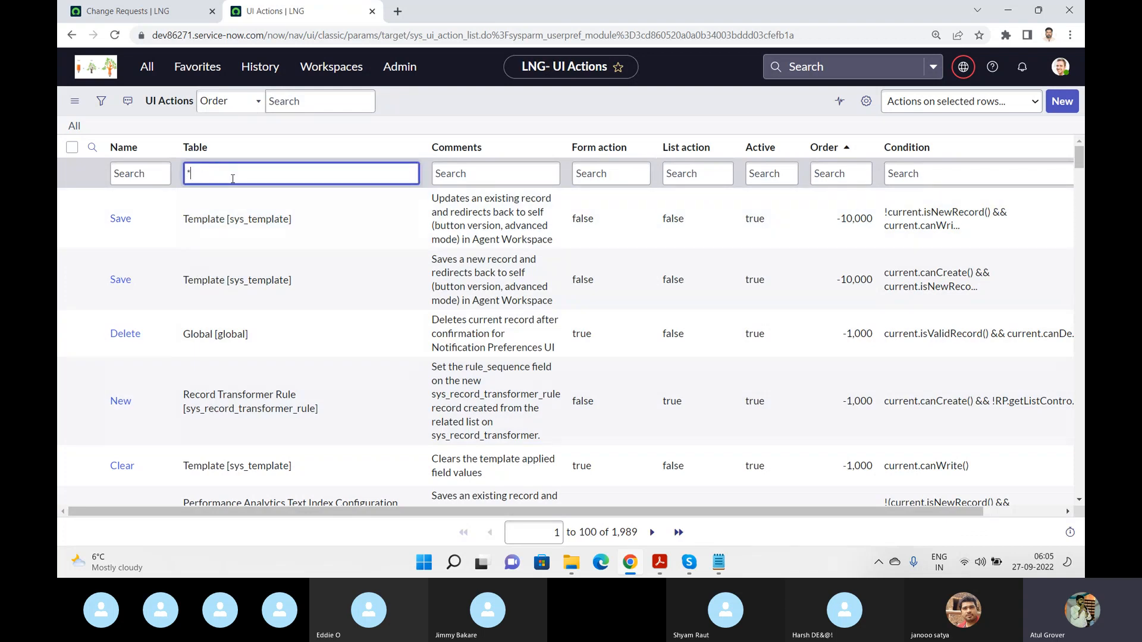
pyautogui.write('change')
pyautogui.press('Return')
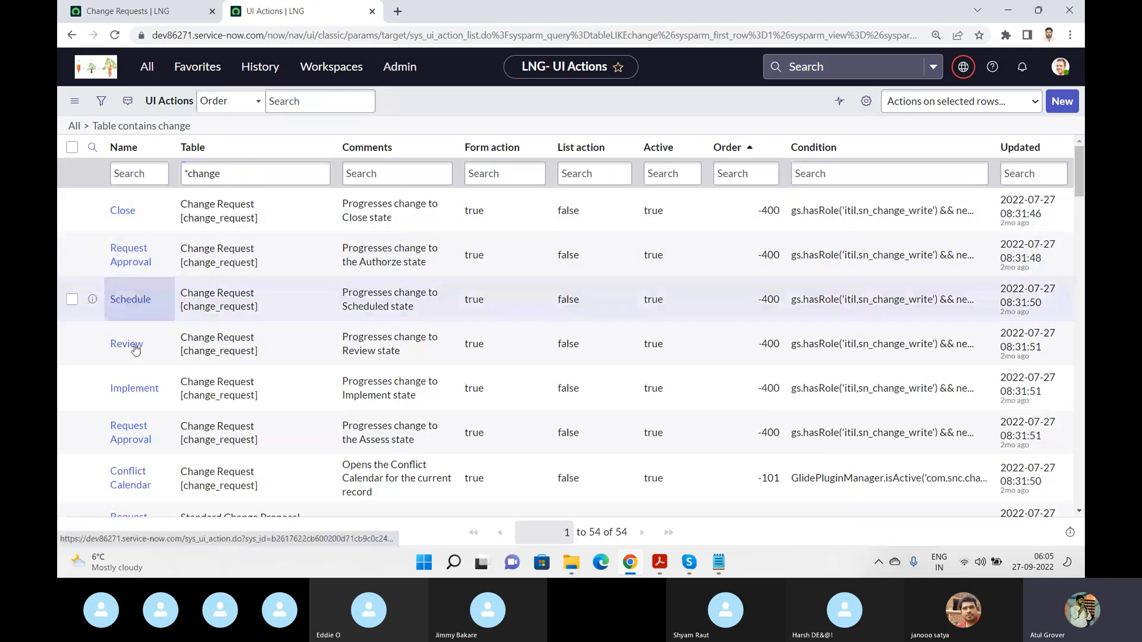
pyautogui.click(126, 346)
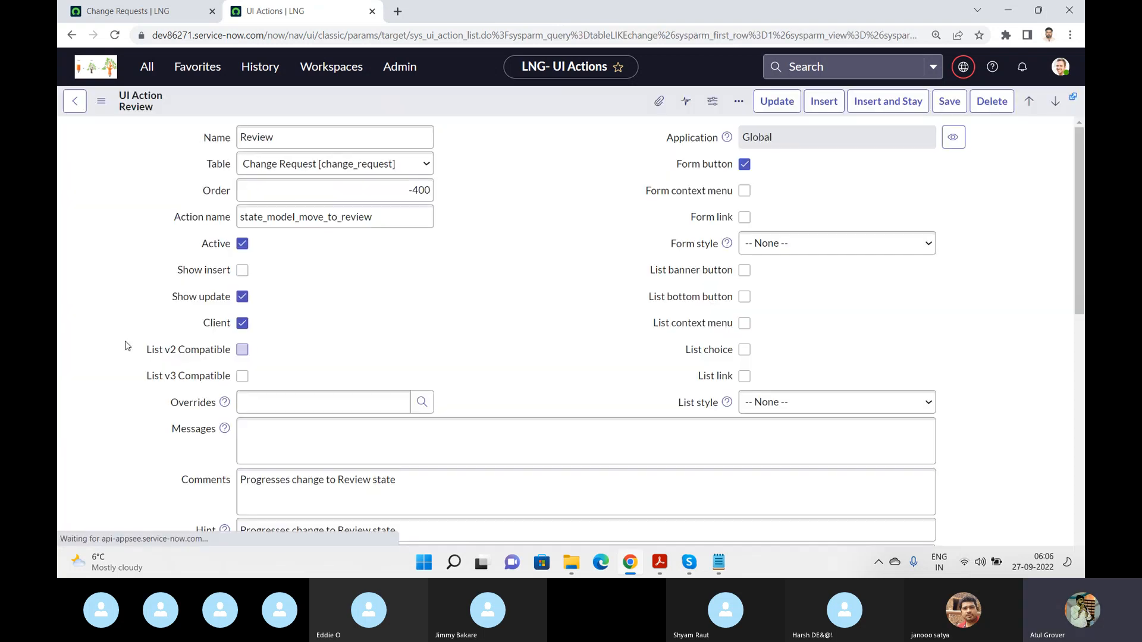
# Step: View change request CHG0040007 from the Change Requests list in the other browser tab and return to the Review action
pyautogui.click(161, 21)
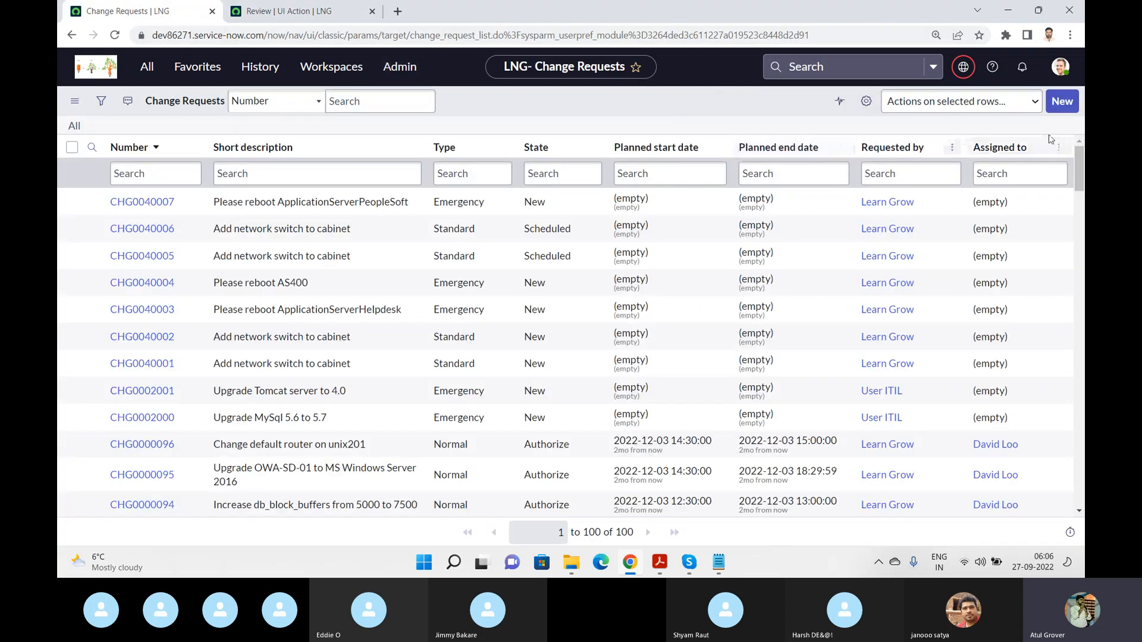
pyautogui.click(144, 203)
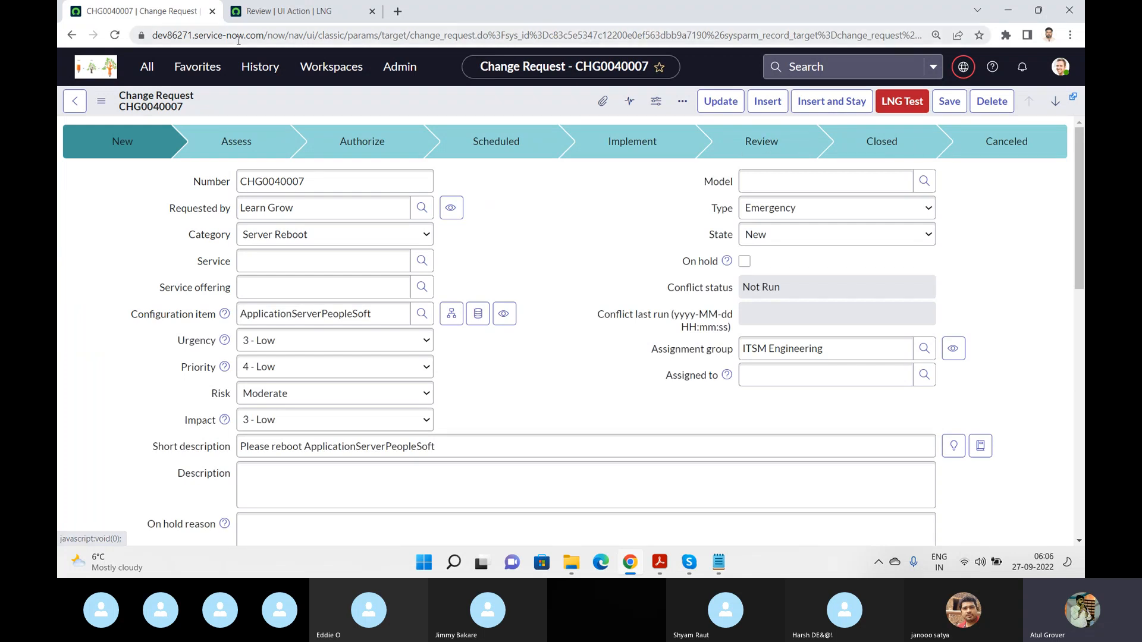
pyautogui.click(290, 16)
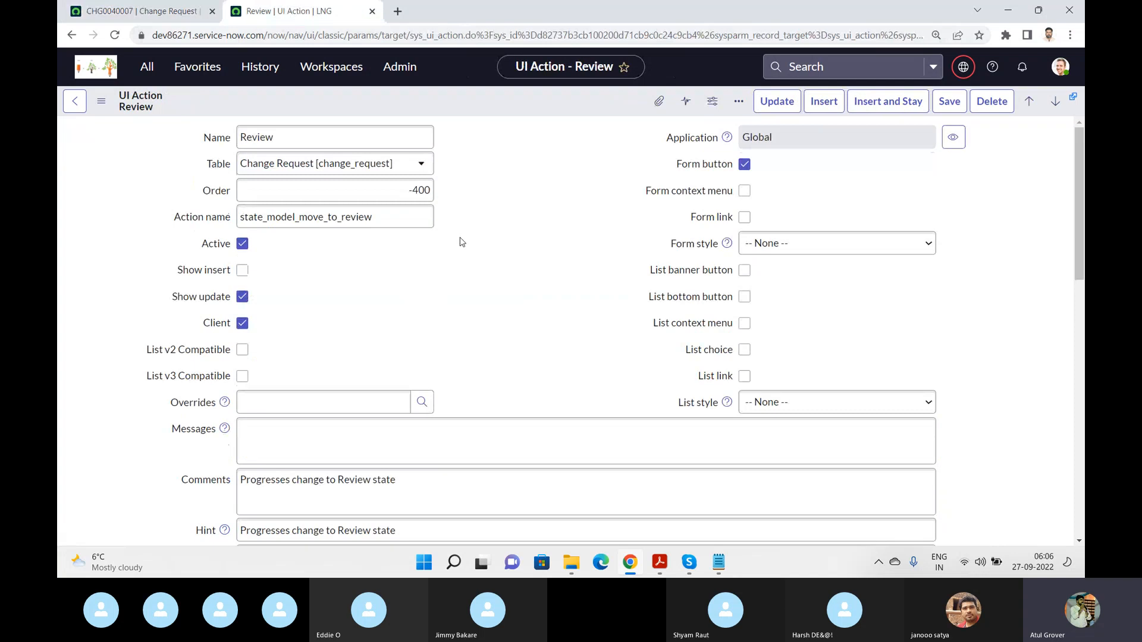
# Step: Examine the Review action's Onclick value and its script, including the g_form.setValue line in moveToReview
pyautogui.scroll(-5, 462, 242)
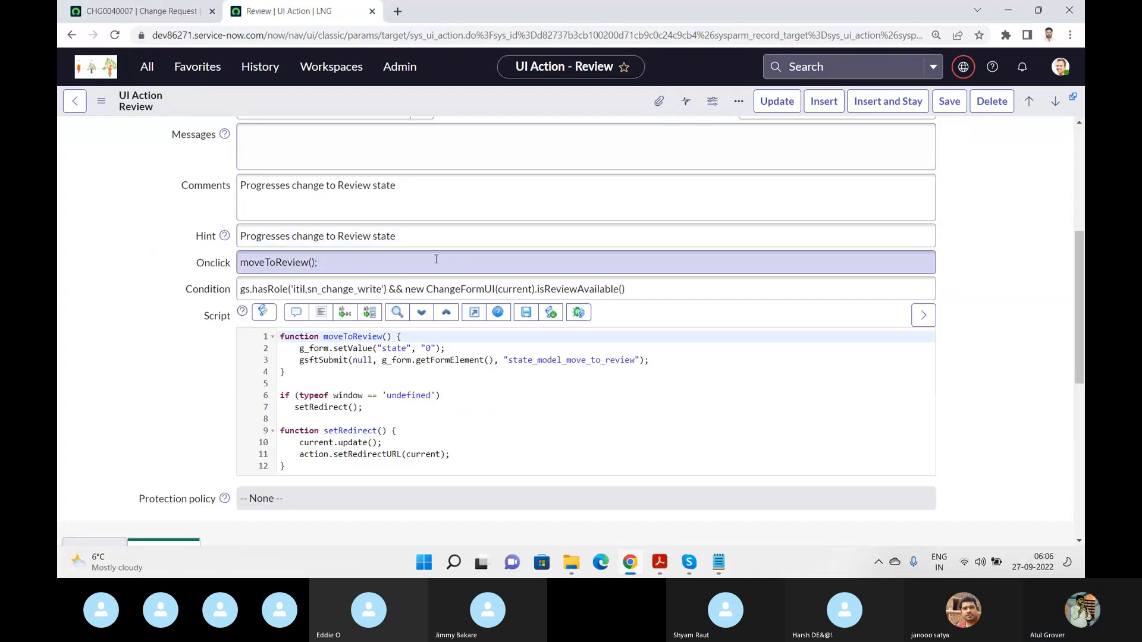
pyautogui.click(355, 265)
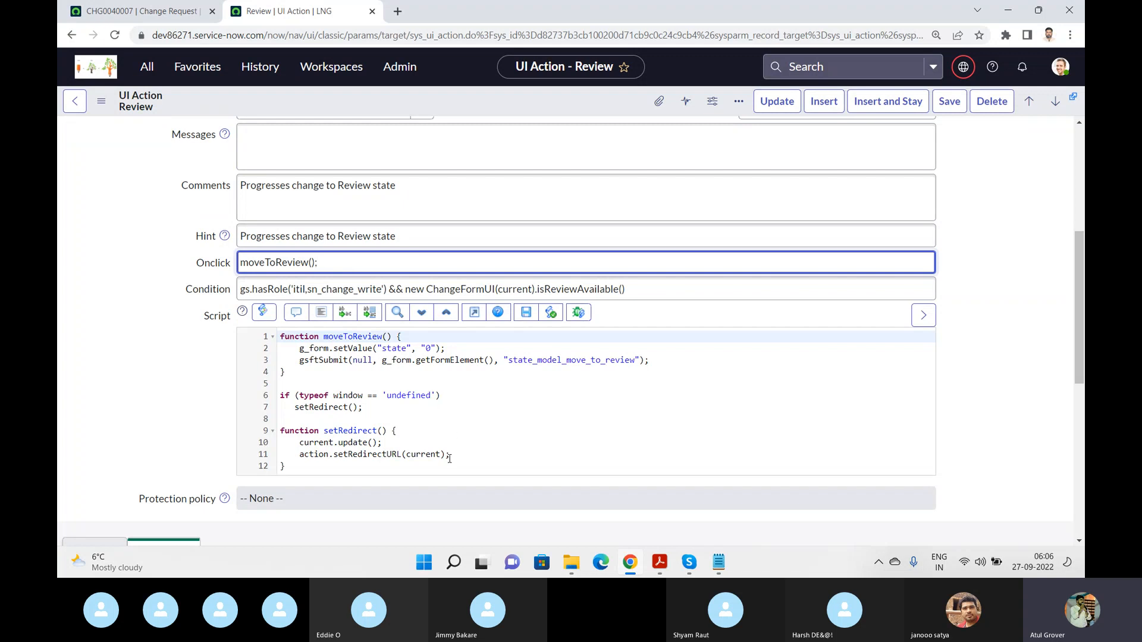
pyautogui.click(430, 454)
pyautogui.moveTo(431, 454); pyautogui.dragTo(266, 304)
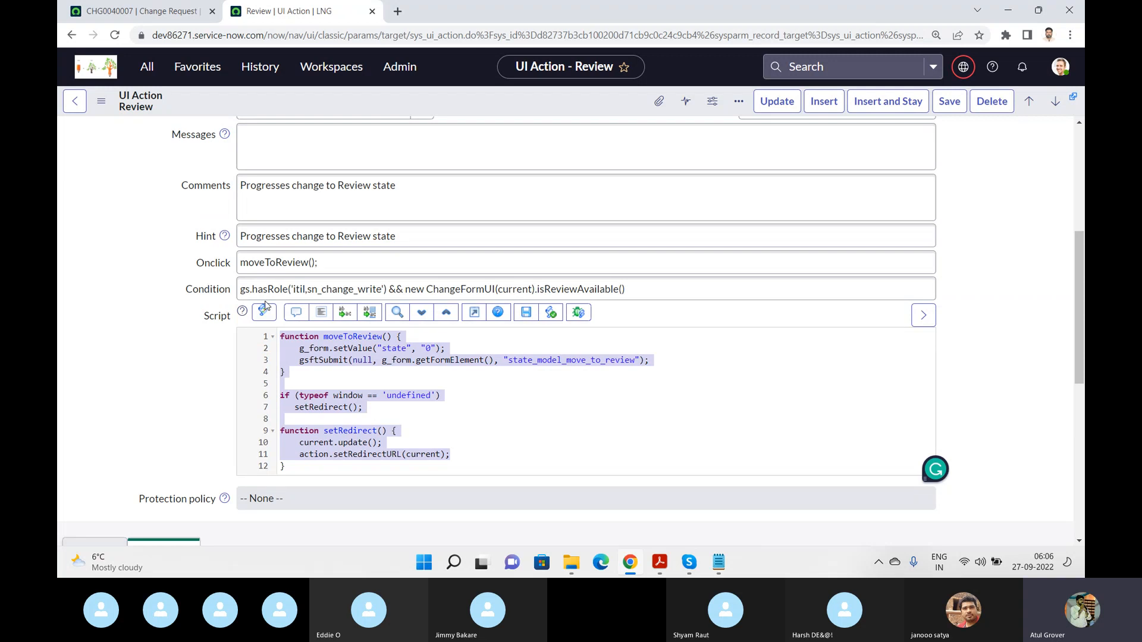
pyautogui.click(323, 349)
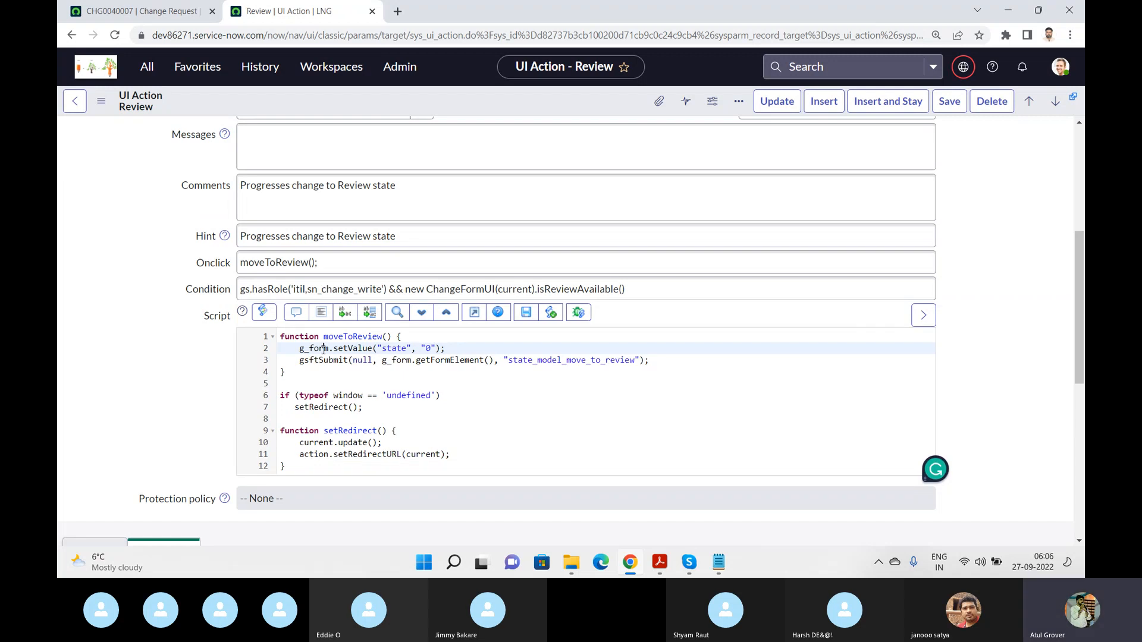
# Step: Examine the g_form object in the moveToReview function and the Review action's full Condition expression
pyautogui.doubleClick(326, 349)
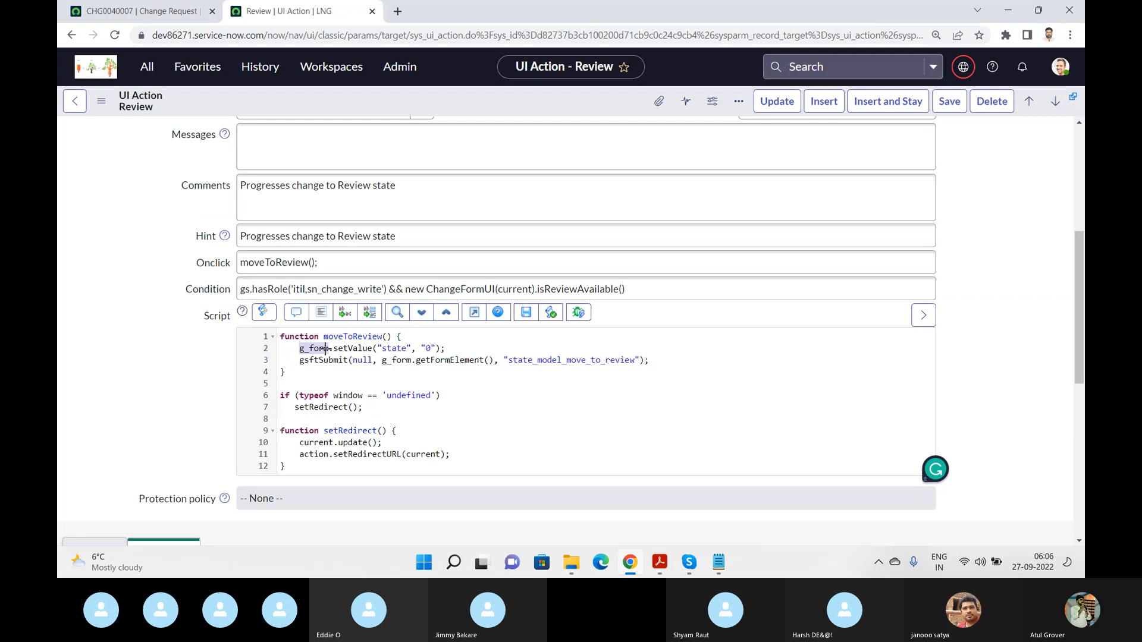
pyautogui.hotkey('alt', 'Tab')
pyautogui.press('Tab')
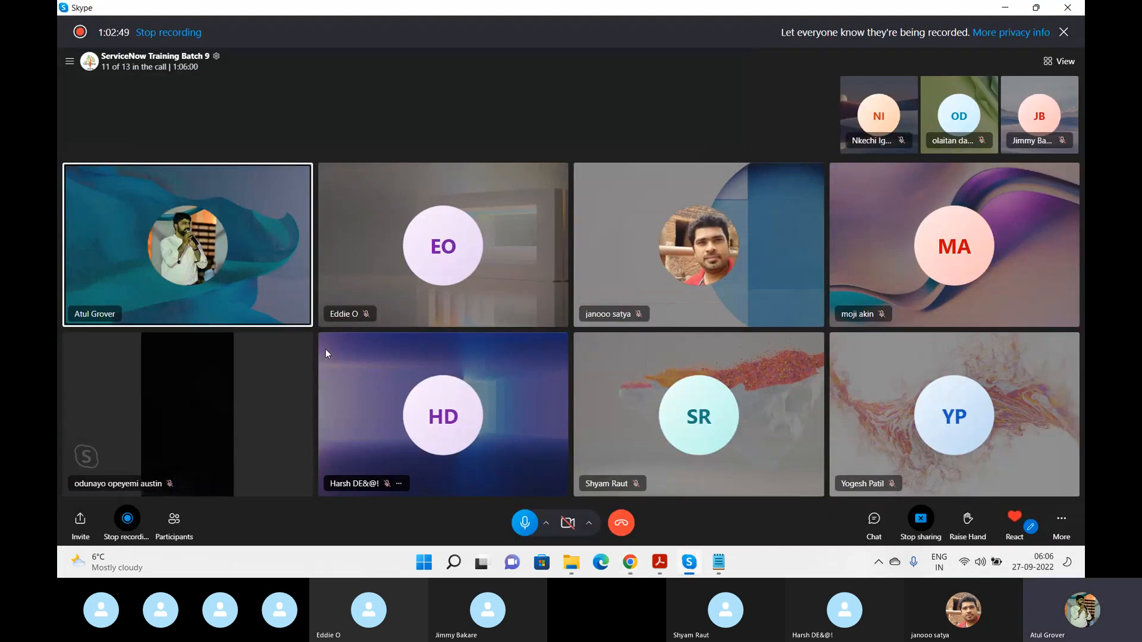
pyautogui.hotkey('alt', 'Tab')
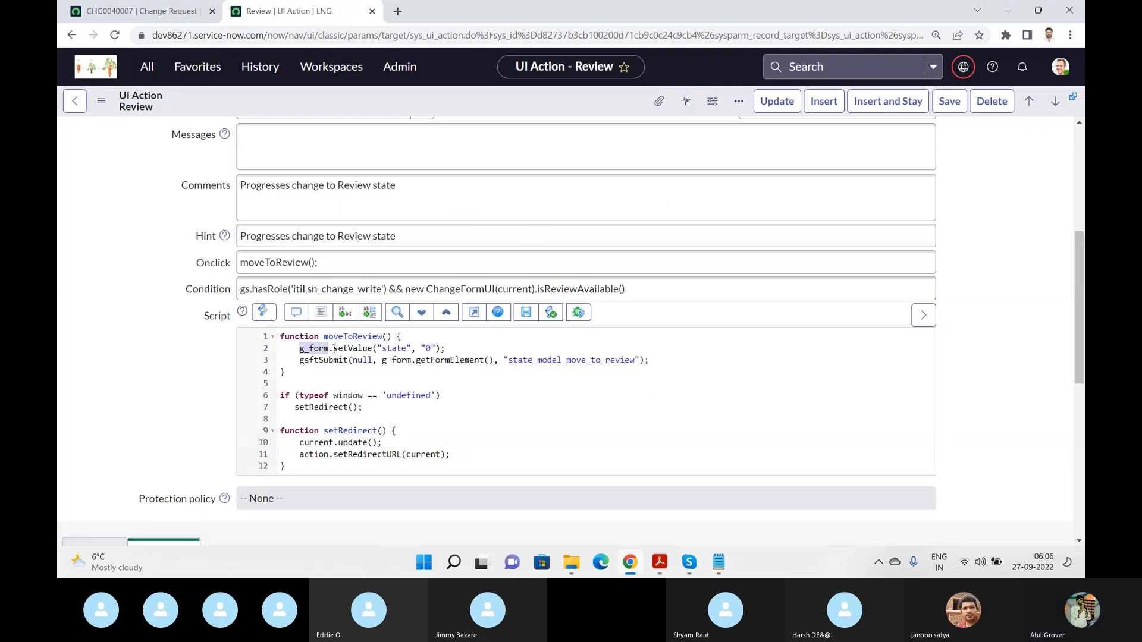
pyautogui.click(333, 350)
pyautogui.click(300, 291)
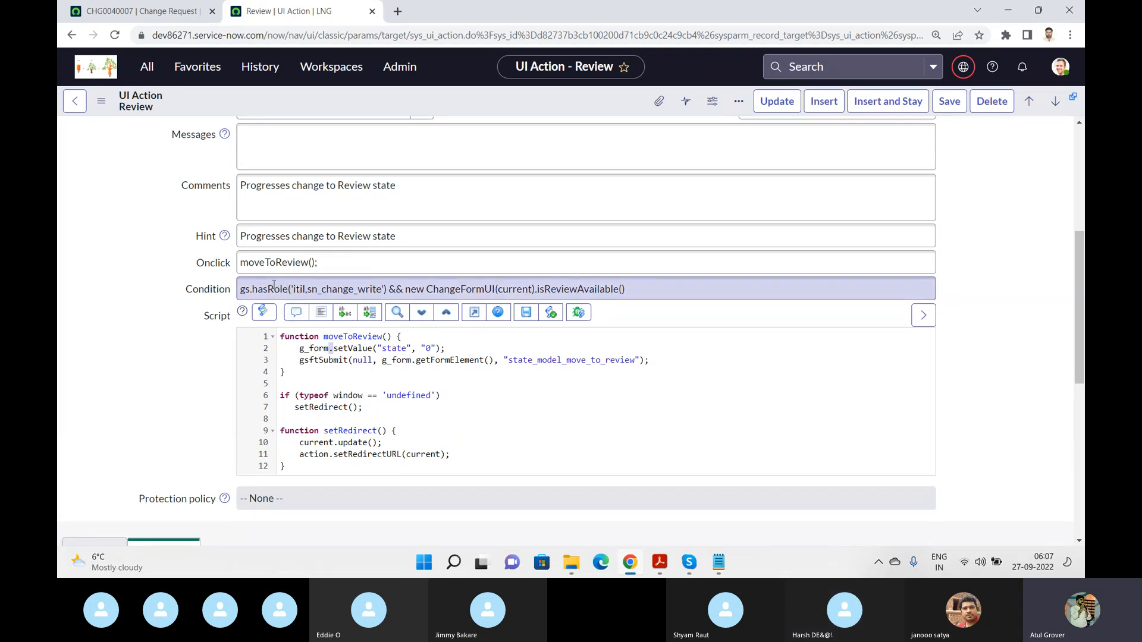
pyautogui.tripleClick(253, 290)
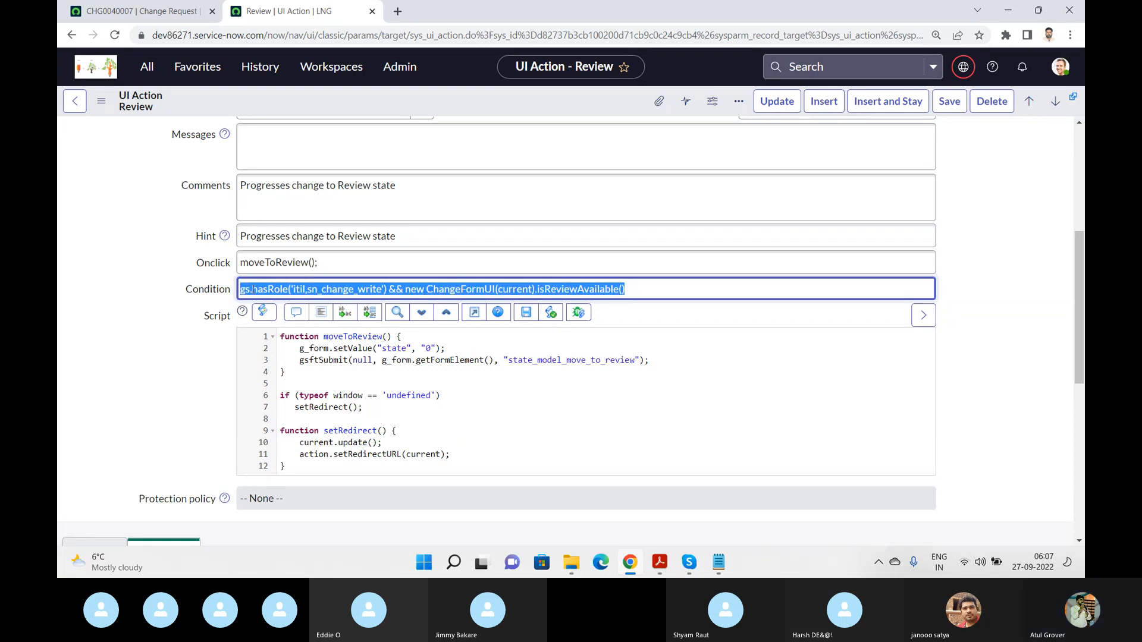
pyautogui.click(1005, 306)
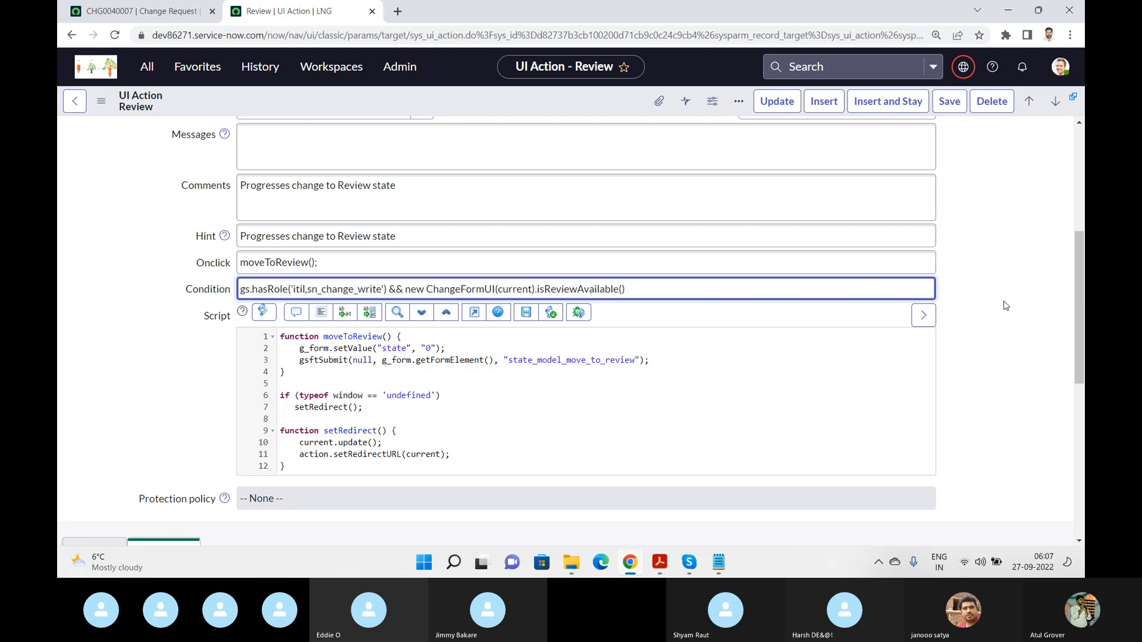
# Step: Examine the Review action's form settings and its whole script, focusing on the setValue method in moveToReview
pyautogui.scroll(1, 1005, 306)
pyautogui.scroll(3, 1005, 306)
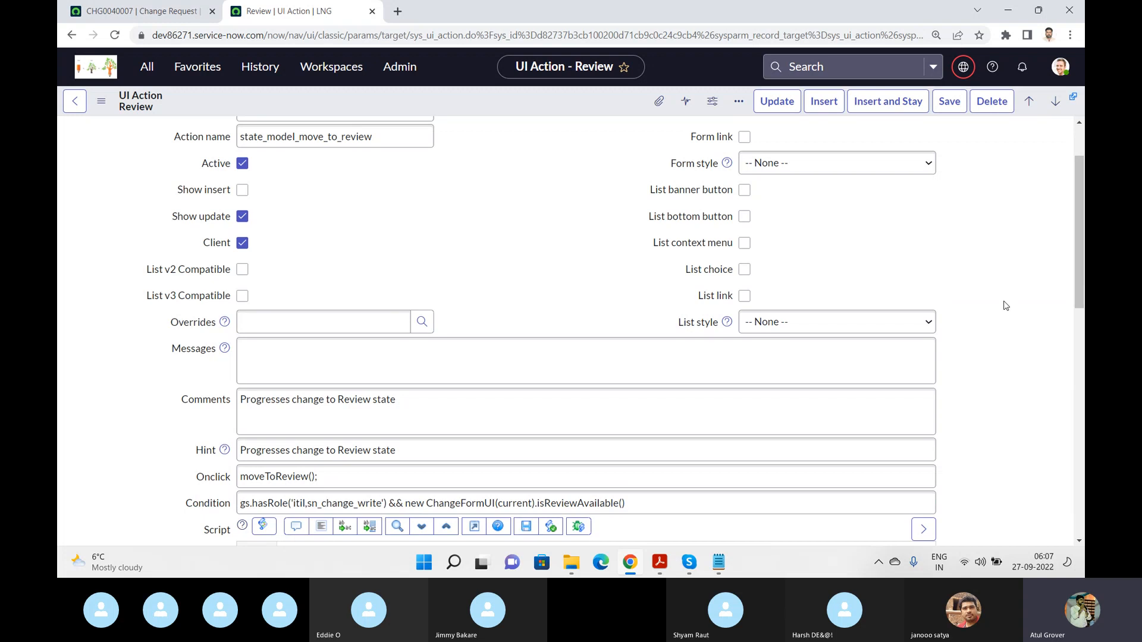
pyautogui.scroll(1, 1005, 306)
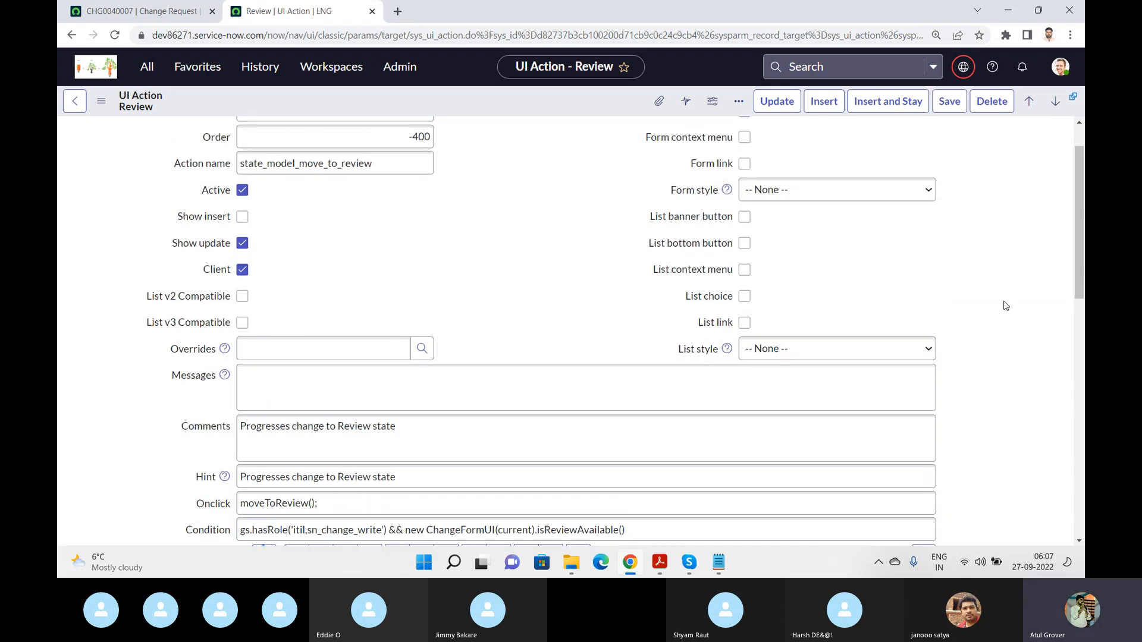
pyautogui.scroll(-4, 1005, 306)
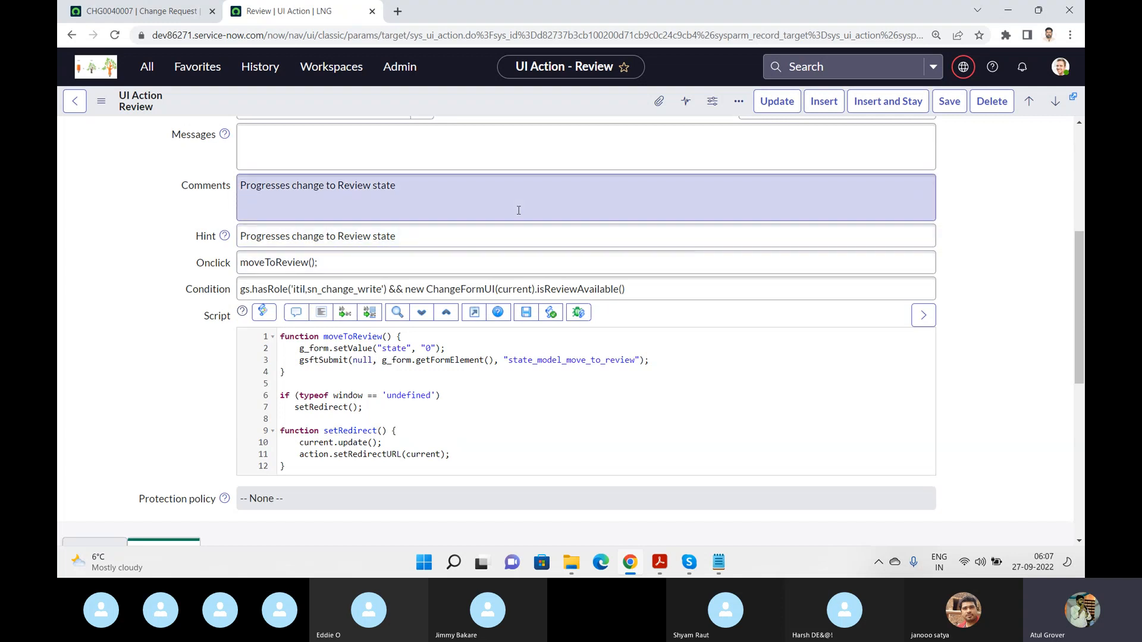
pyautogui.moveTo(331, 481); pyautogui.dragTo(278, 333)
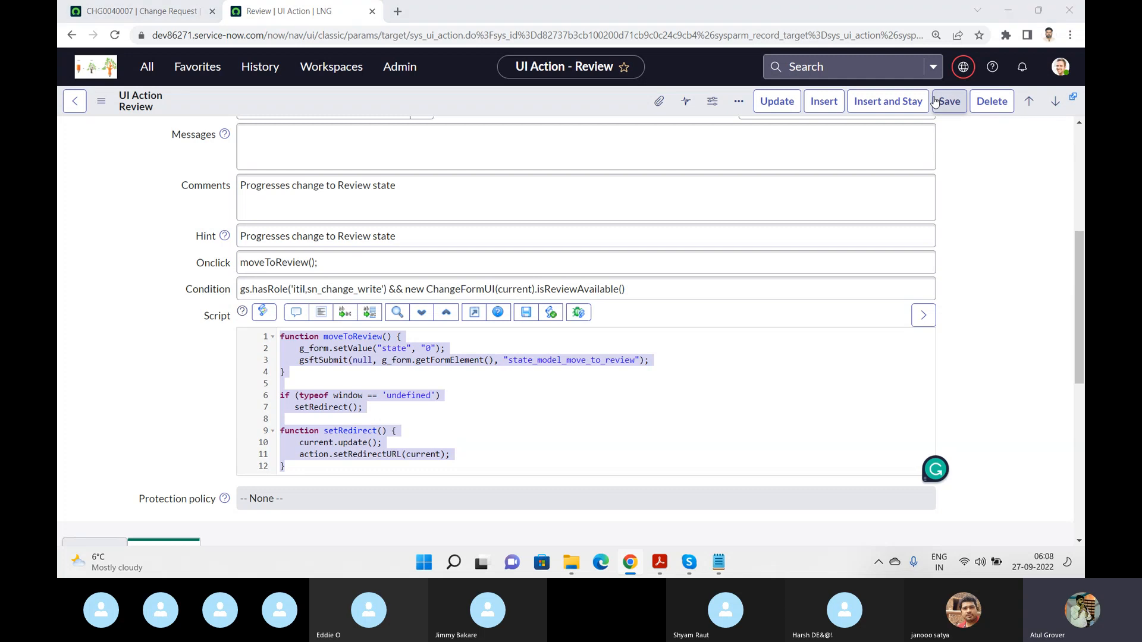
pyautogui.hotkey('alt', 'Tab')
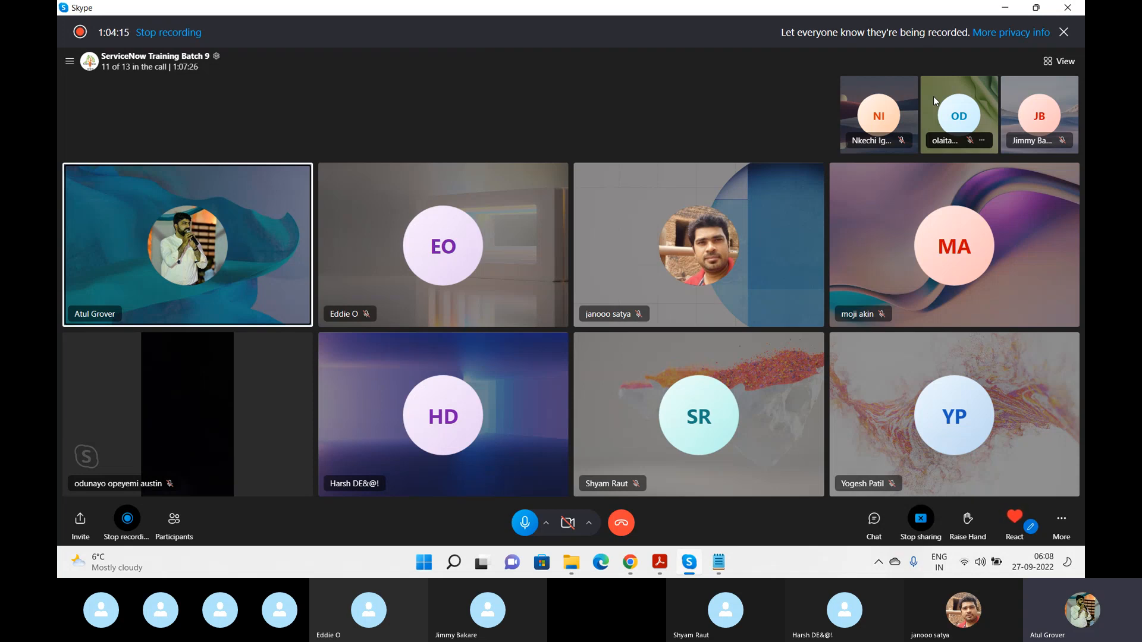
pyautogui.hotkey('alt', 'Tab')
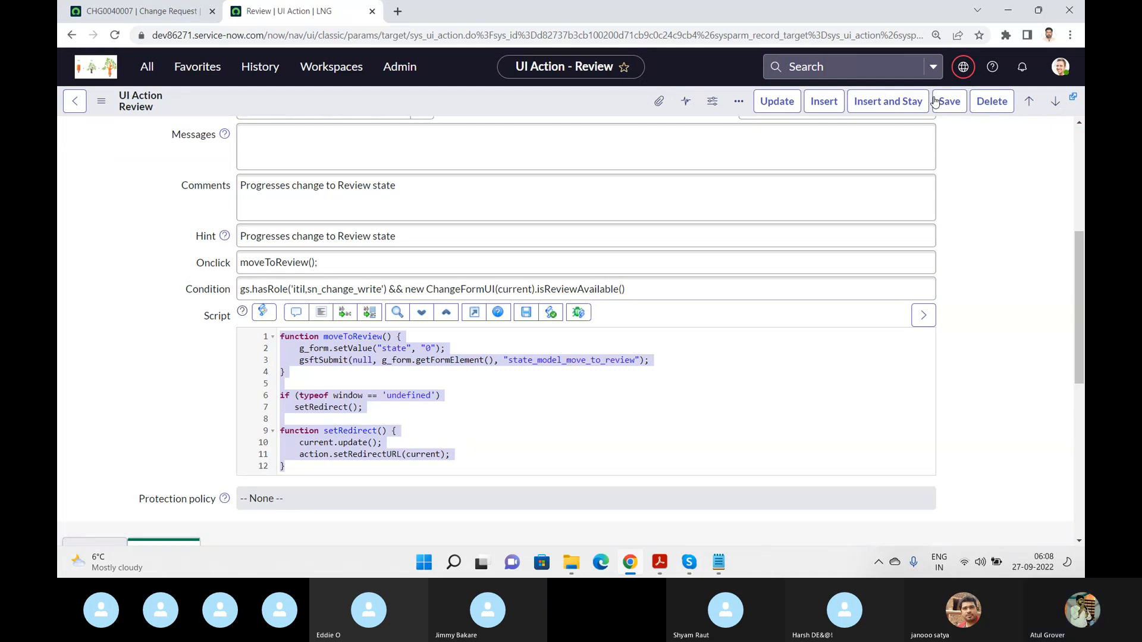
pyautogui.click(483, 429)
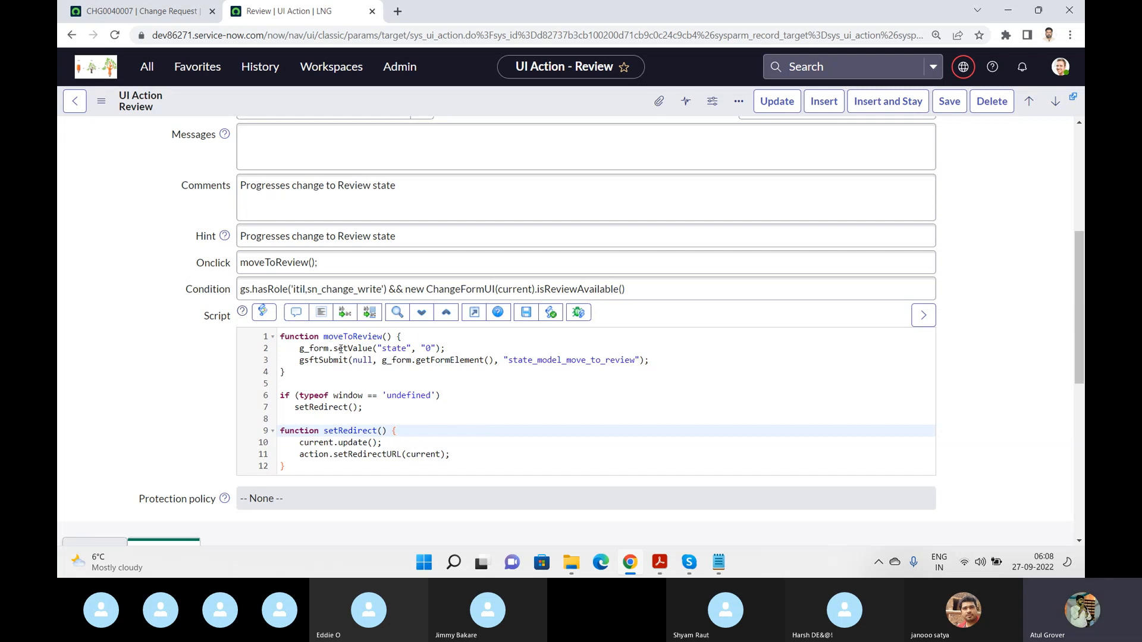
pyautogui.moveTo(334, 348); pyautogui.dragTo(373, 351)
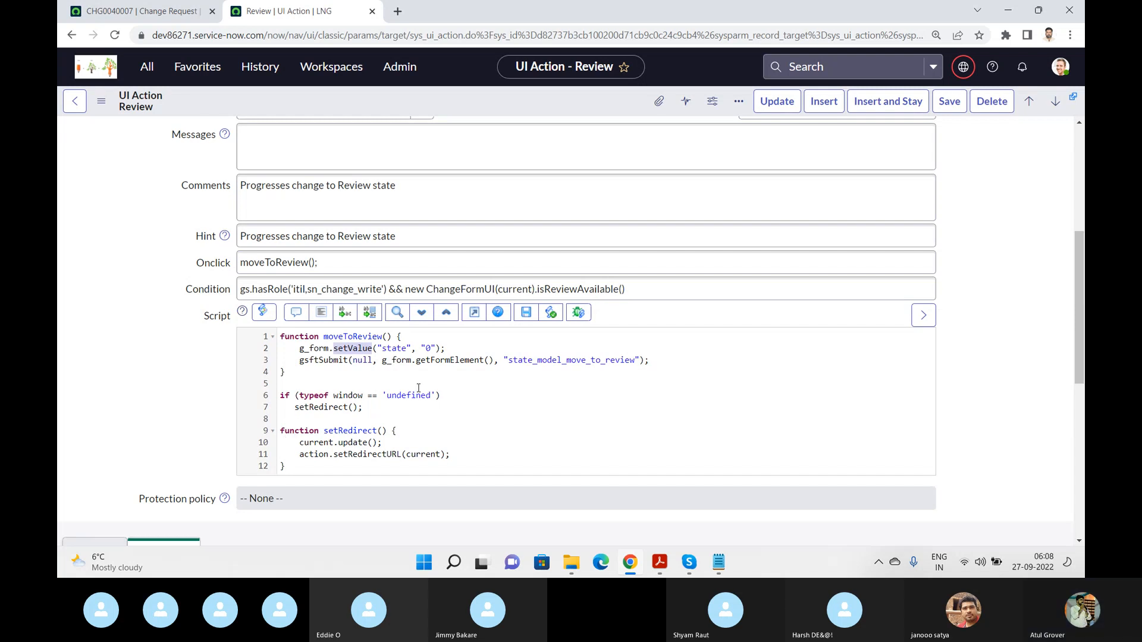
# Step: Try starting a "gs." call on a new line below the setRedirect function and erase it
pyautogui.click(369, 468)
pyautogui.press('Return')
pyautogui.press('Return')
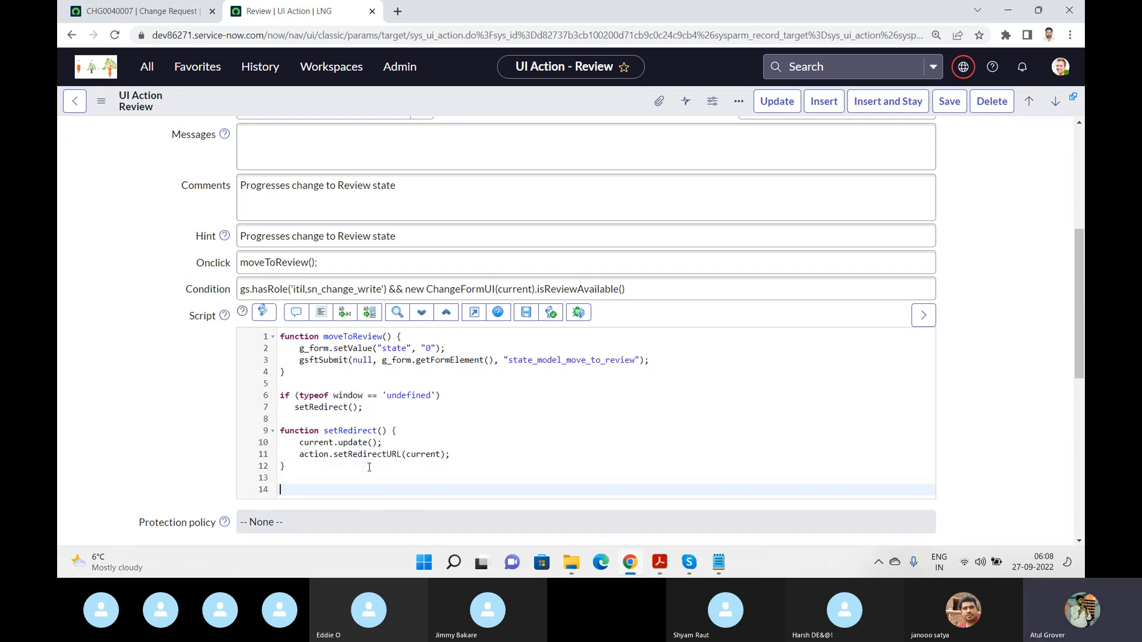
pyautogui.write('gs')
pyautogui.click(263, 493)
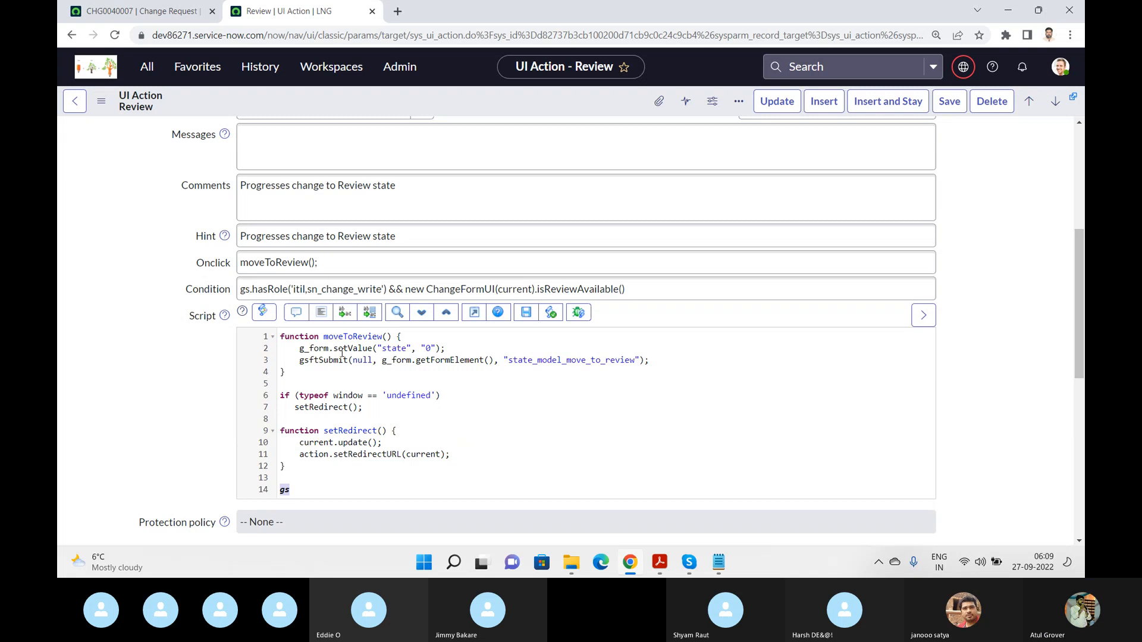
pyautogui.write('.')
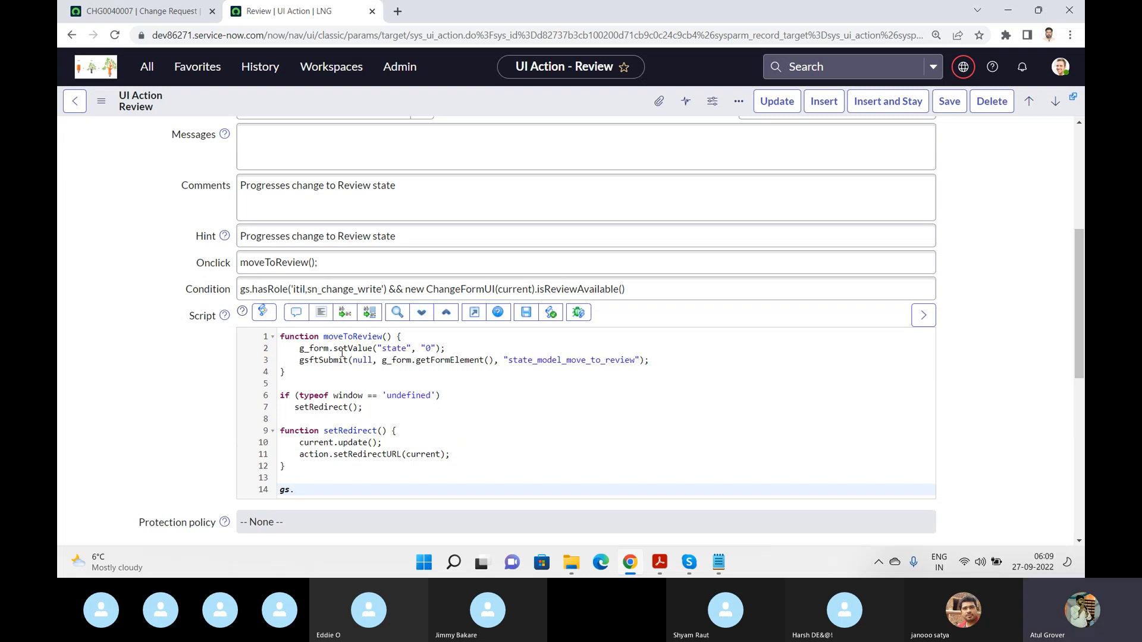
pyautogui.press('BackSpace')
pyautogui.press('BackSpace')
pyautogui.press('BackSpace')
pyautogui.press('BackSpace')
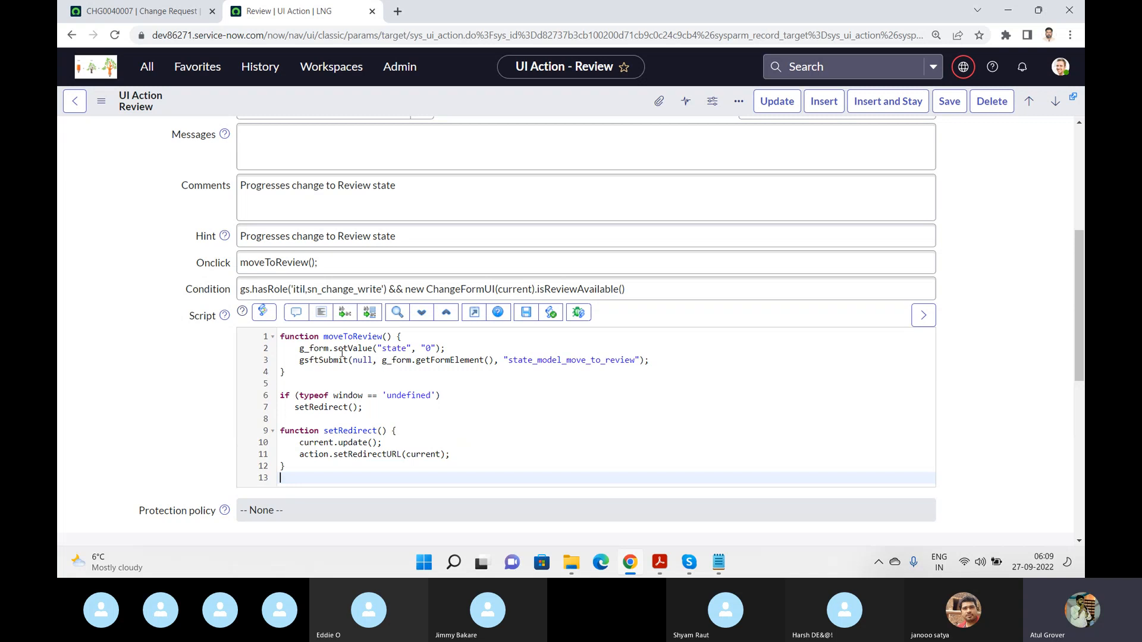
# Step: Examine the current.update(); line in setRedirect and leave the Review action without saving changes
pyautogui.click(294, 442)
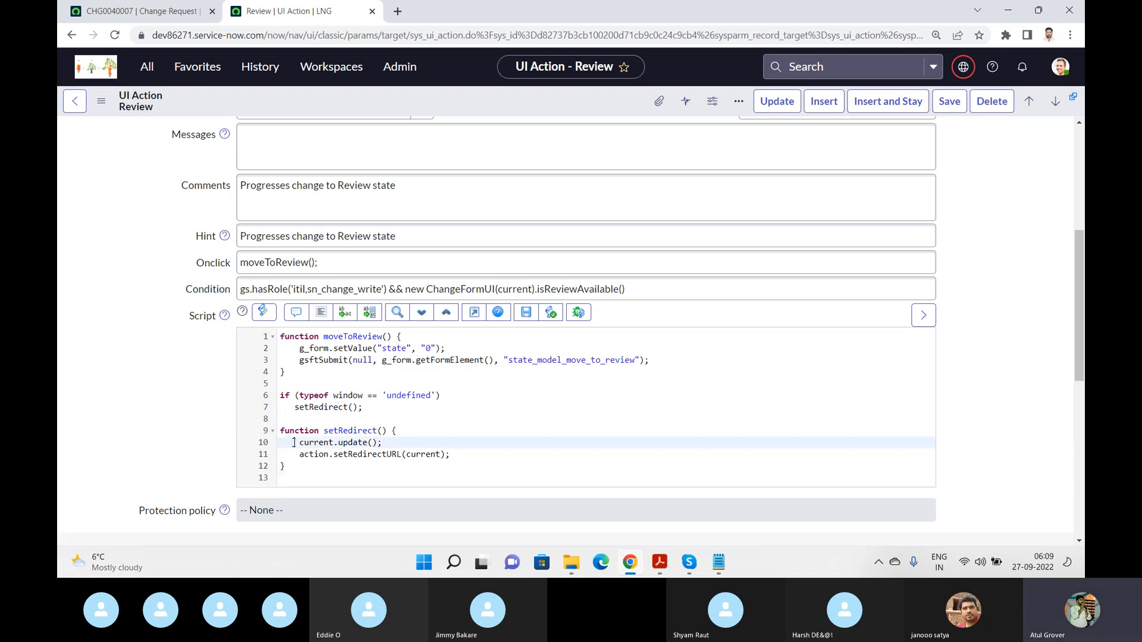
pyautogui.moveTo(294, 442); pyautogui.dragTo(386, 443)
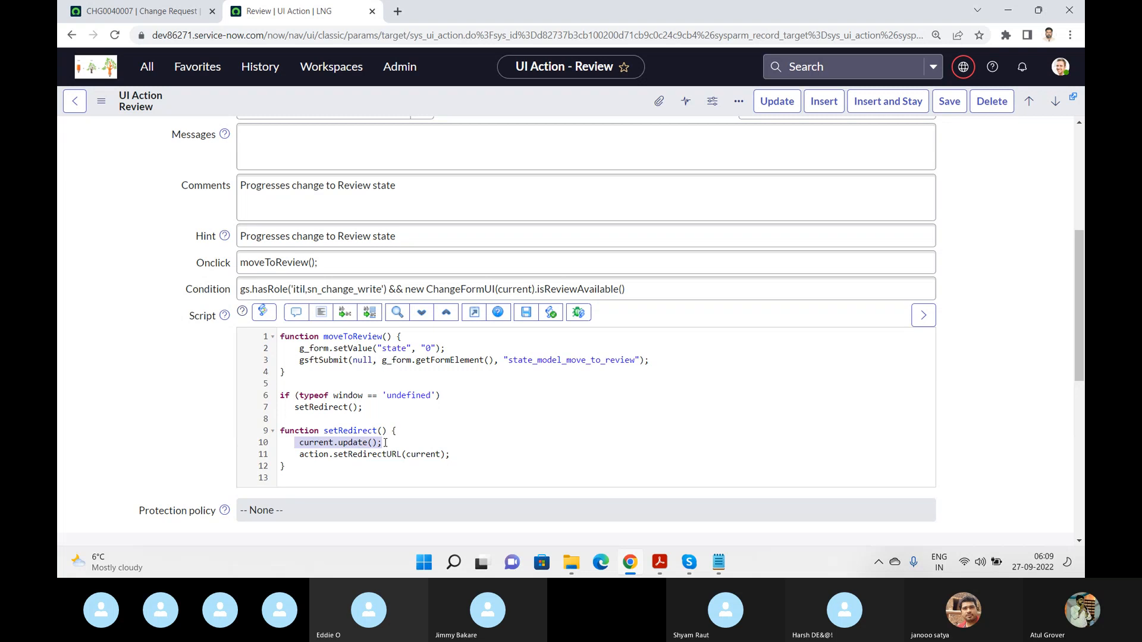
pyautogui.click(70, 106)
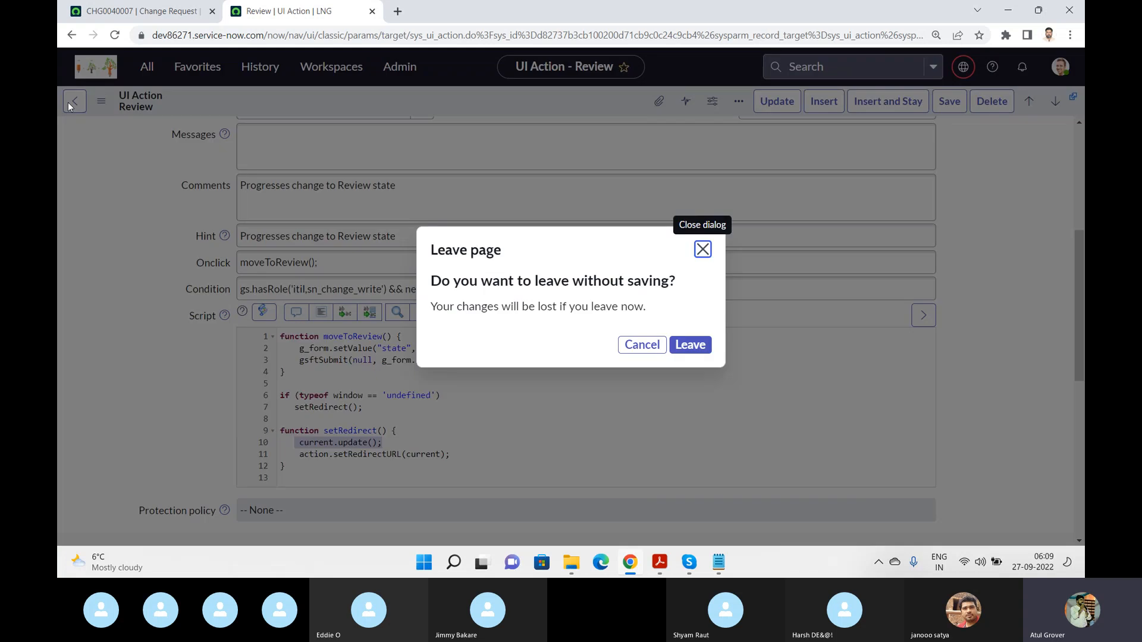
pyautogui.click(690, 345)
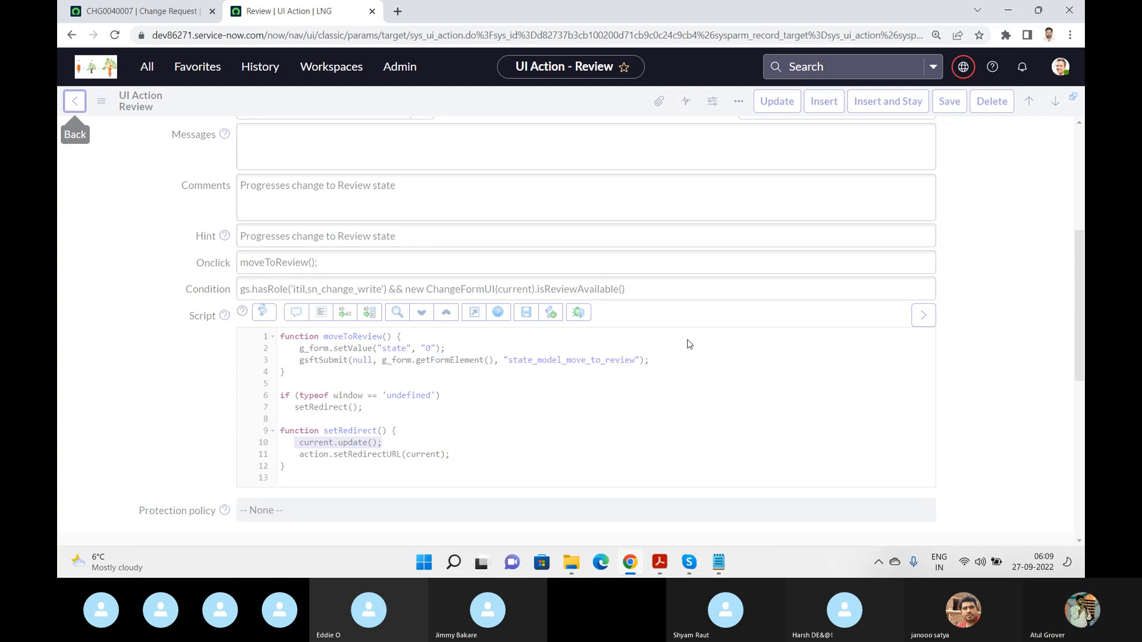
# Step: Open the UI Actions list under System UI and filter its Table column by "*change"
pyautogui.click(147, 66)
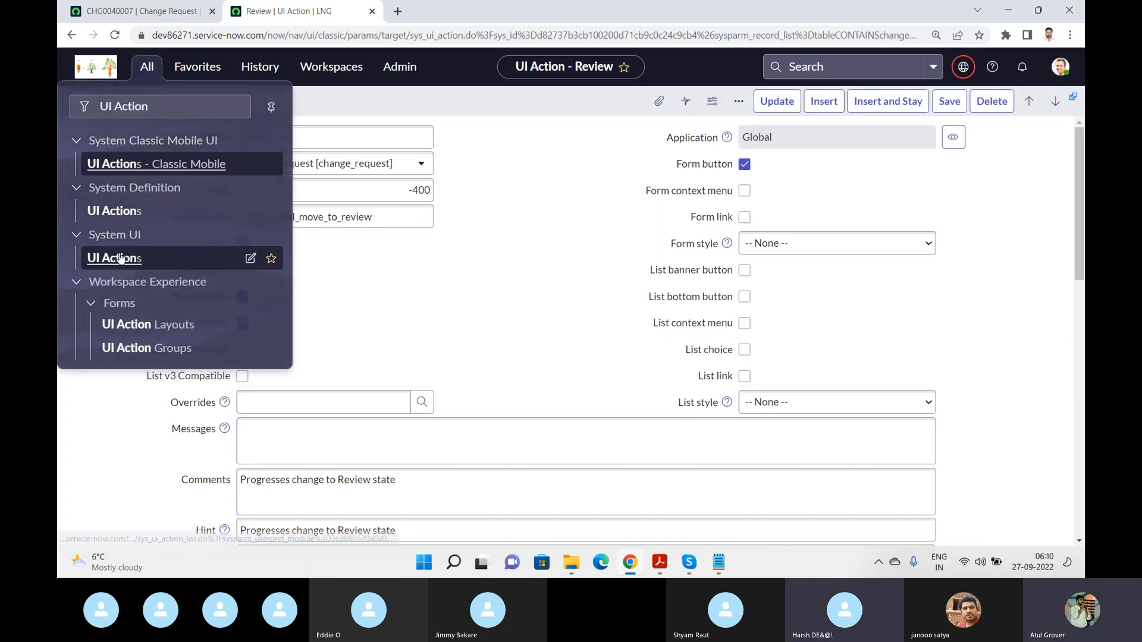
pyautogui.click(121, 257)
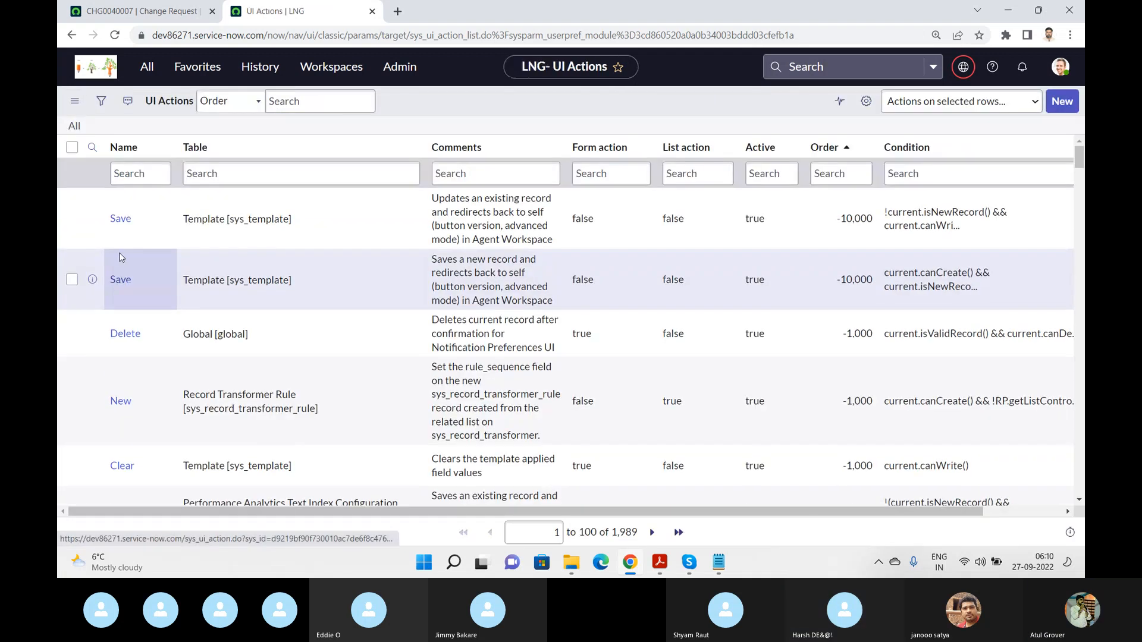
pyautogui.click(301, 171)
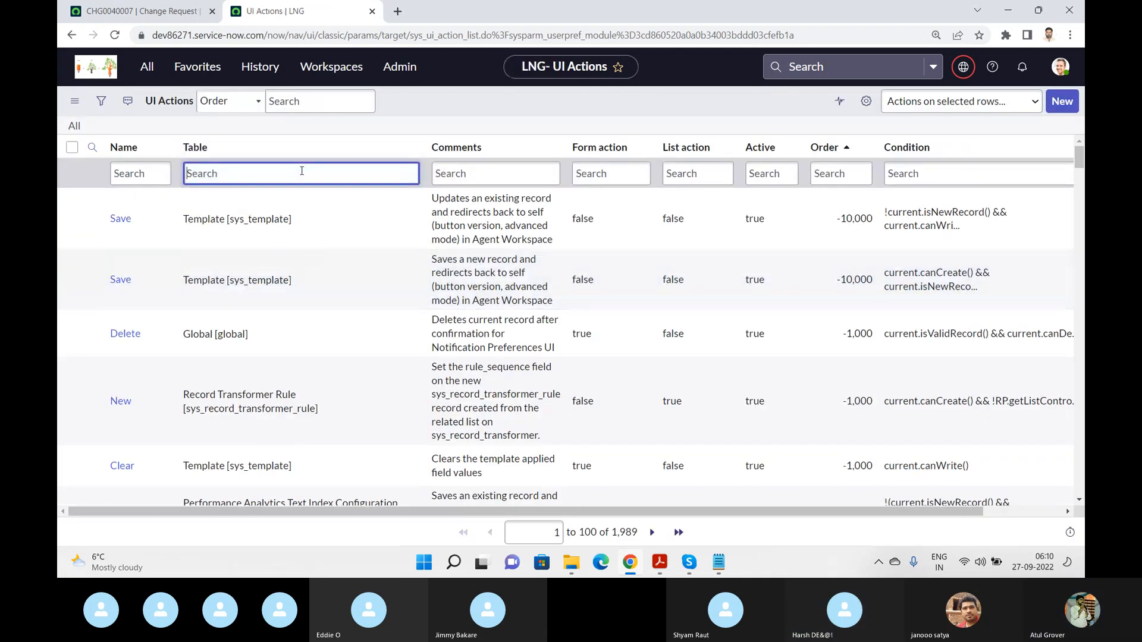
pyautogui.write('*change')
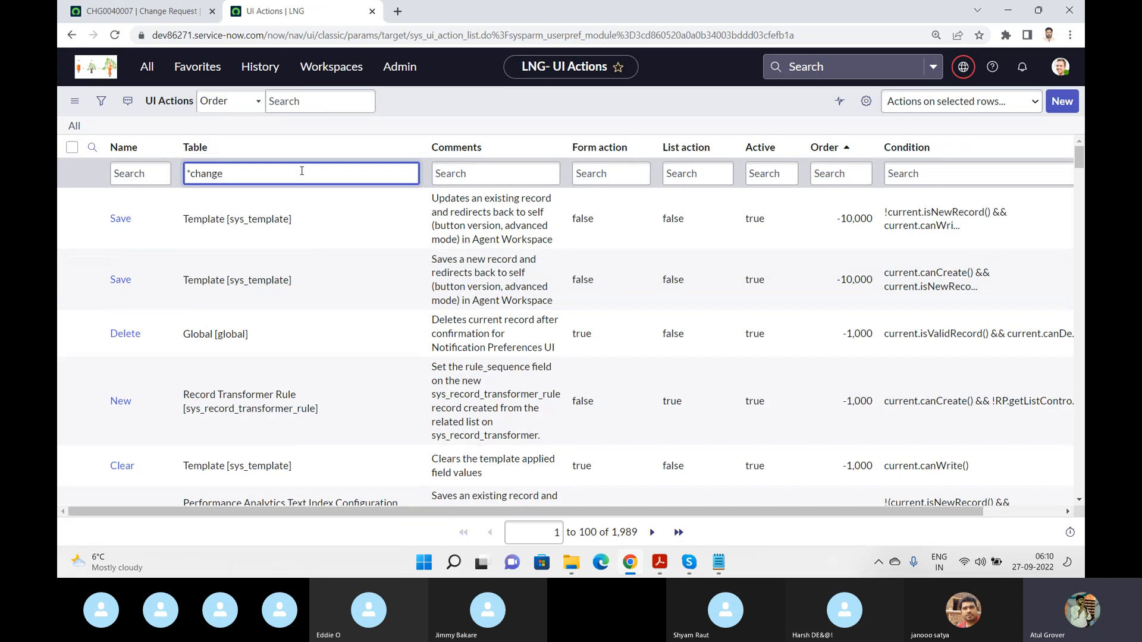
pyautogui.press('Return')
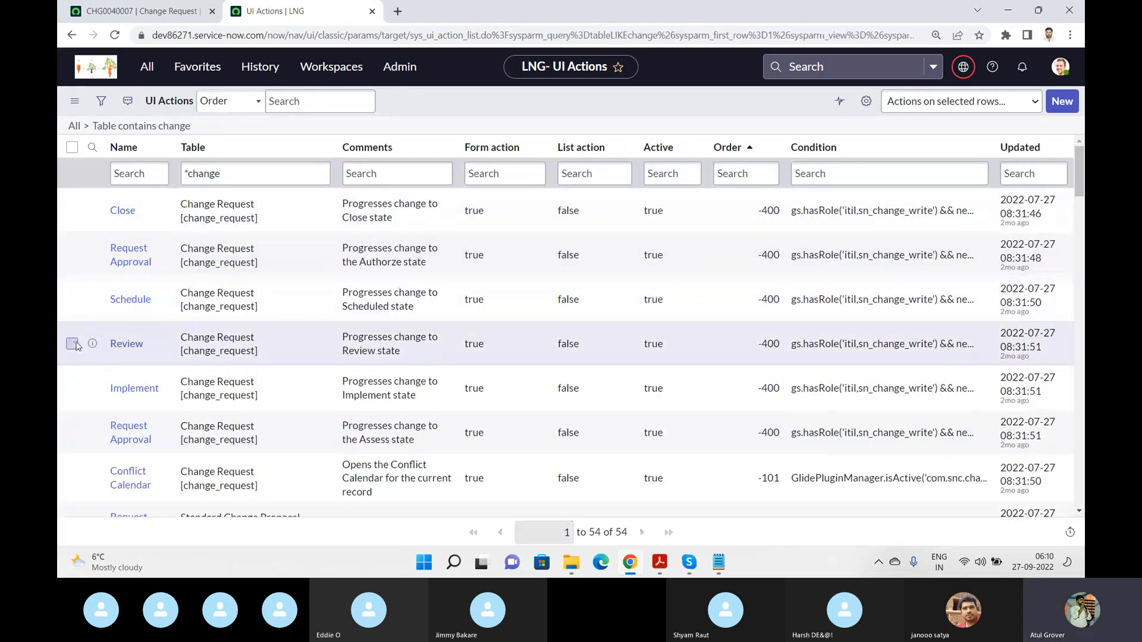
# Step: Browse the filtered UI actions and open the Request Approval action for the Standard Change Proposal table
pyautogui.click(116, 360)
pyautogui.press('Down')
pyautogui.press('Down')
pyautogui.press('Down')
pyautogui.press('Down')
pyautogui.press('Down')
pyautogui.press('Down')
pyautogui.press('Down')
pyautogui.press('Down')
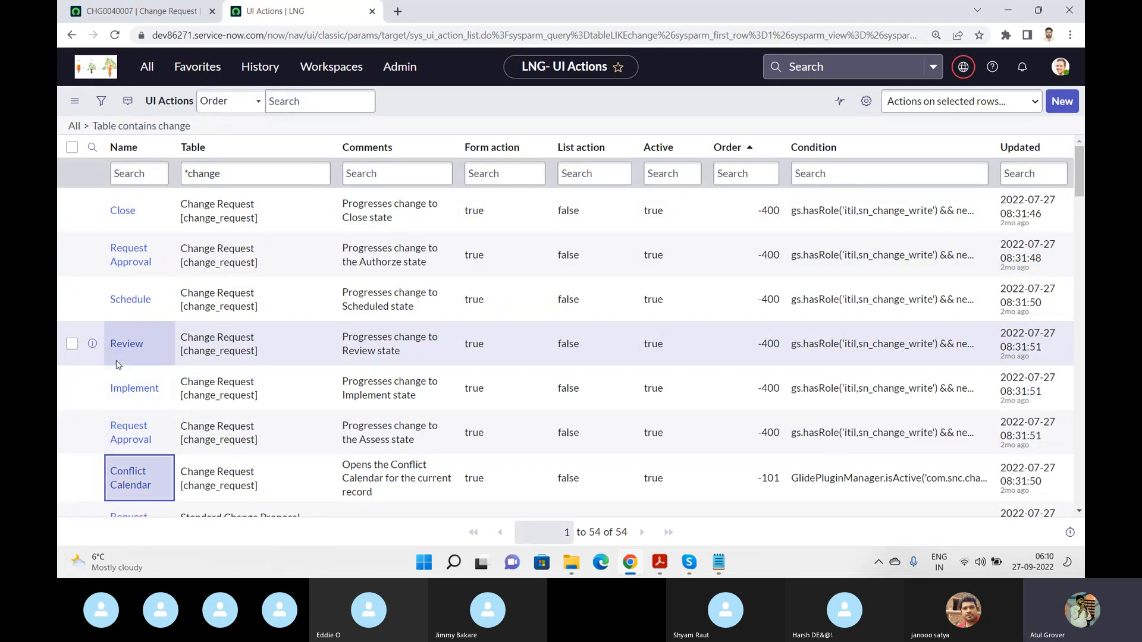
pyautogui.press('Down')
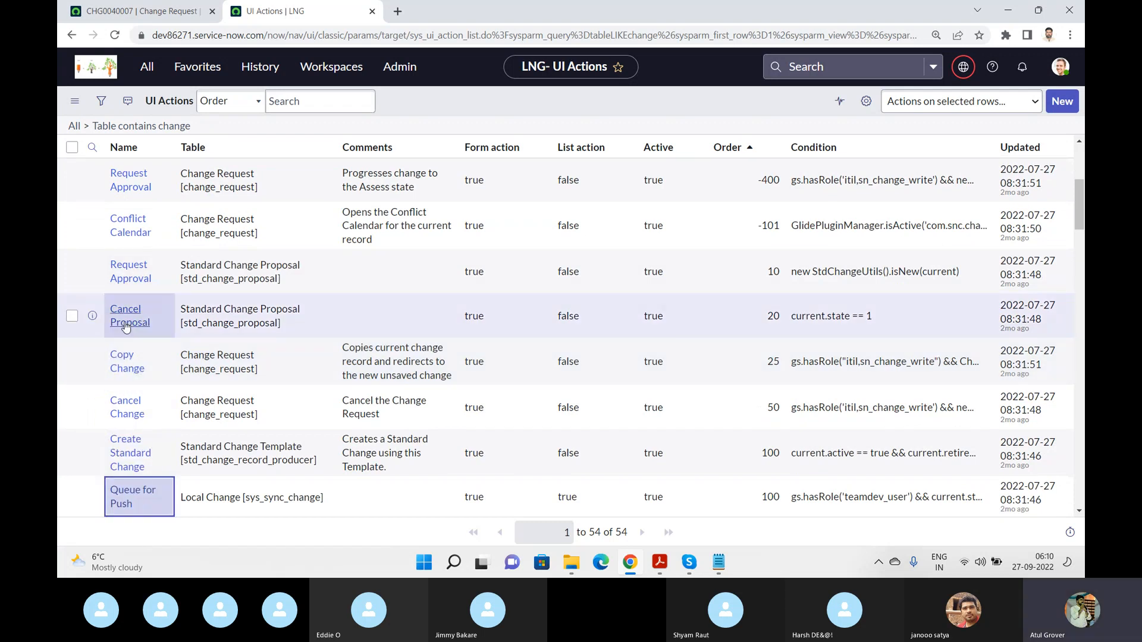
pyautogui.click(127, 283)
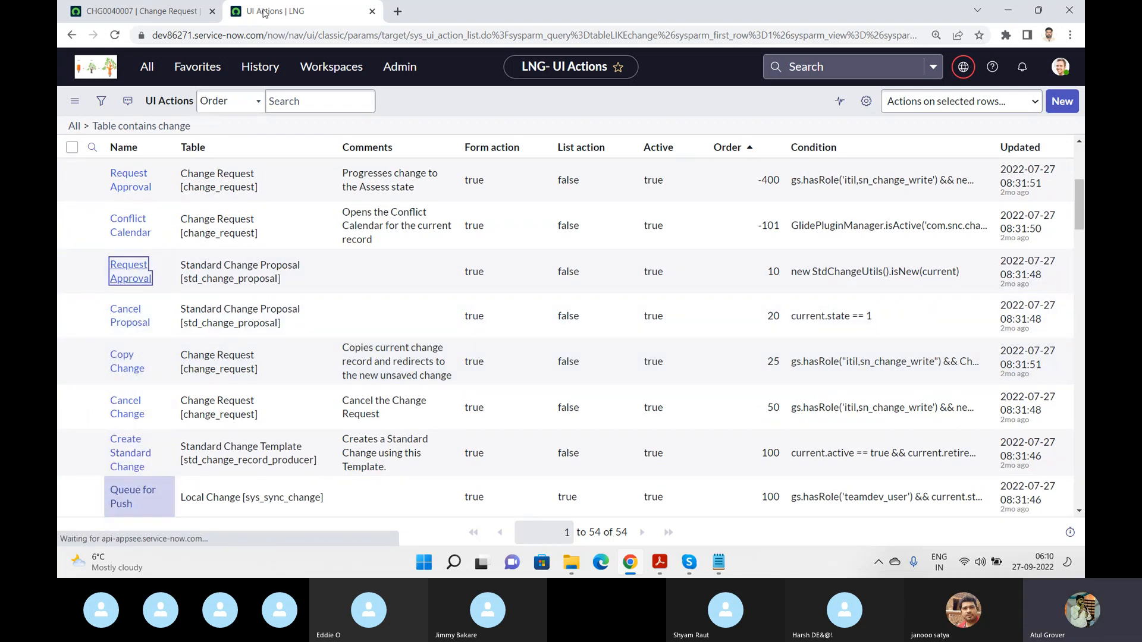
# Step: Check the State choices on change request CHG0040007 in the other browser tab and return to the Request Approval action
pyautogui.click(158, 16)
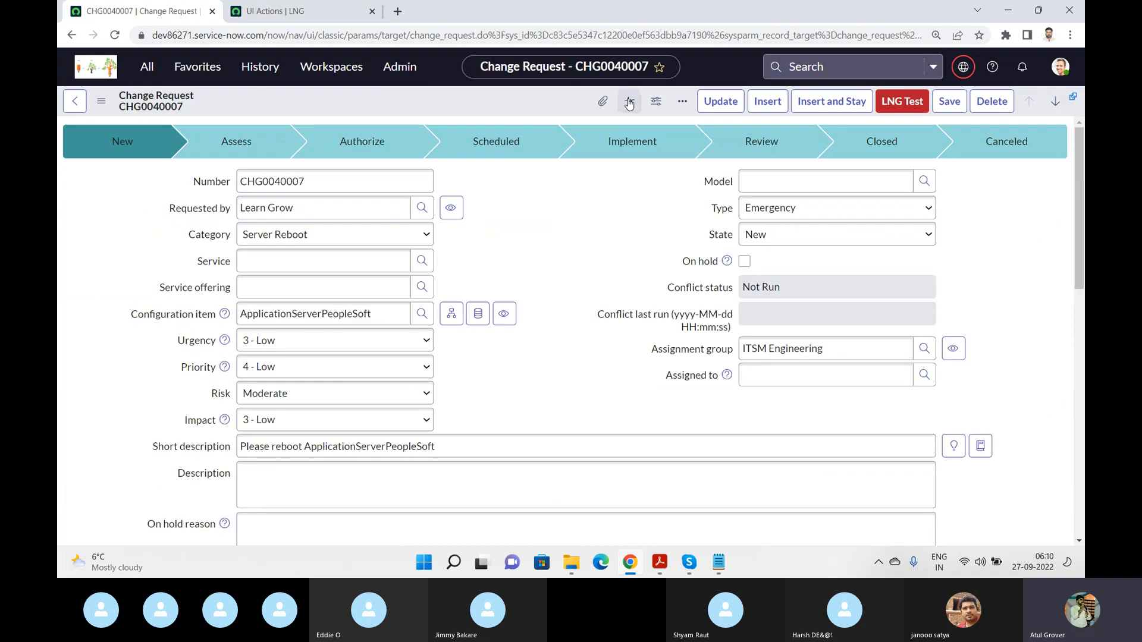
pyautogui.click(859, 235)
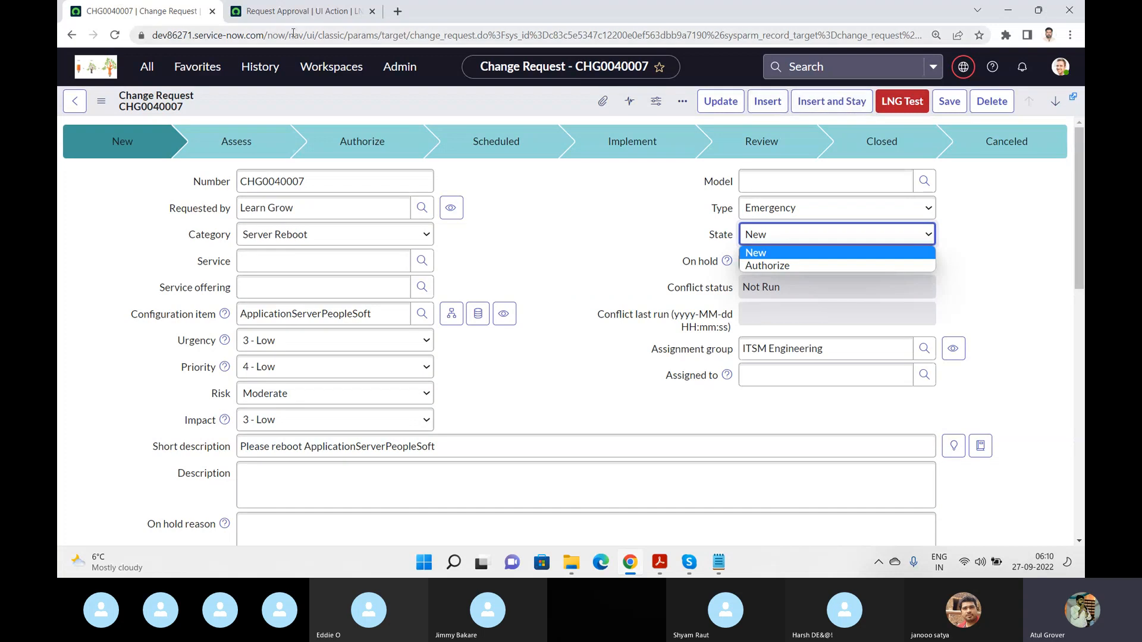
pyautogui.click(296, 12)
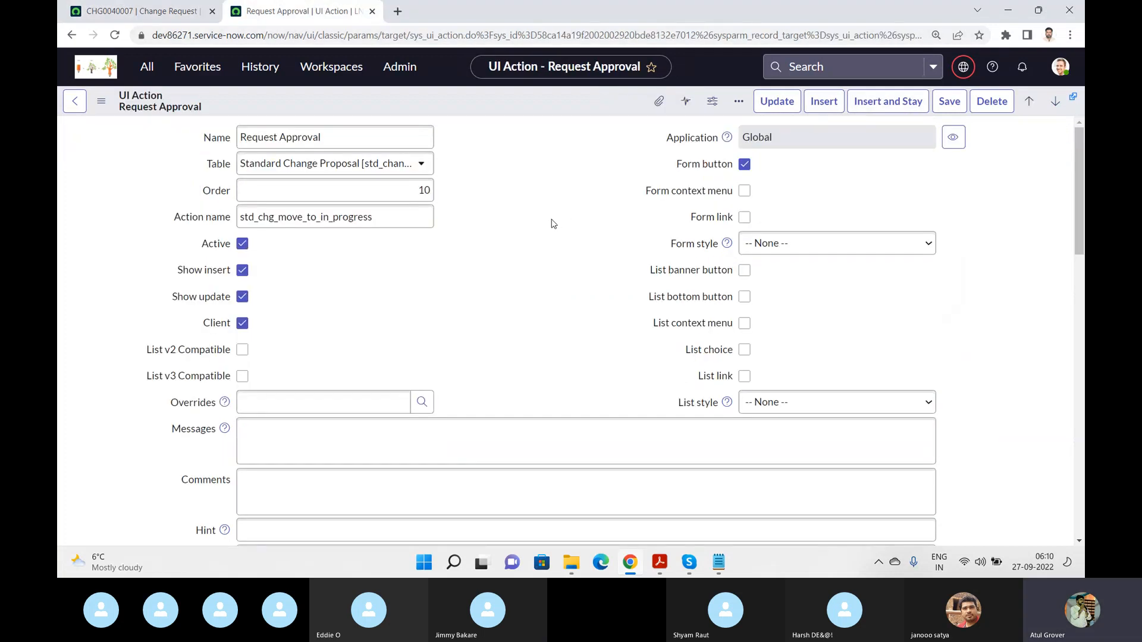
# Step: Examine the Request Approval action's Onclick value, Condition and script with the moveToInprogress function
pyautogui.scroll(-4, 551, 224)
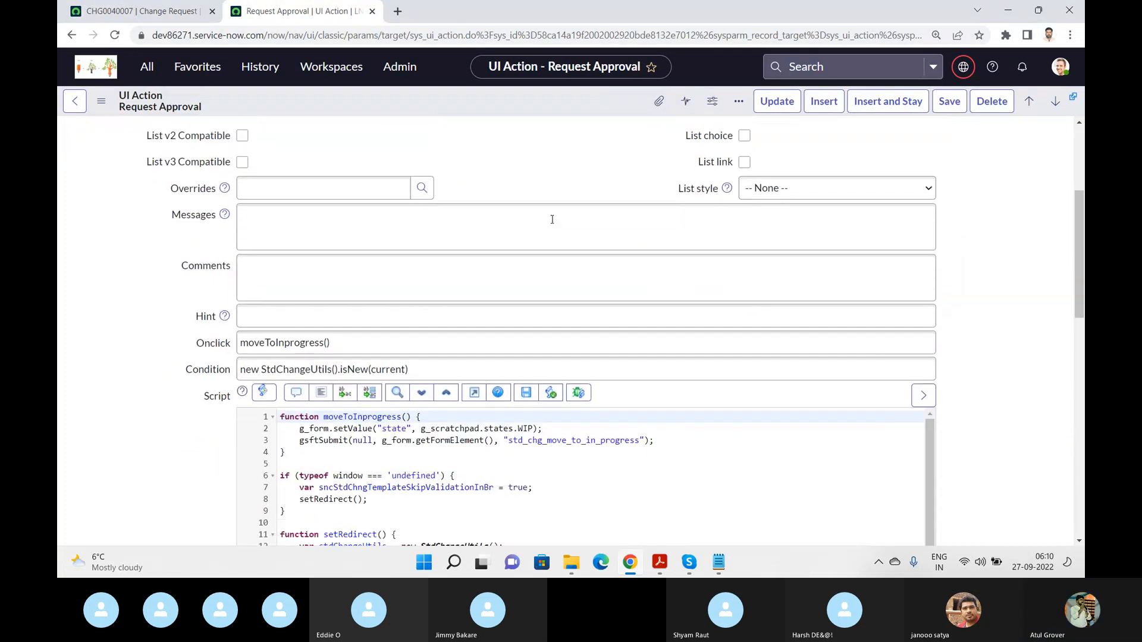
pyautogui.scroll(-1, 552, 220)
pyautogui.click(353, 316)
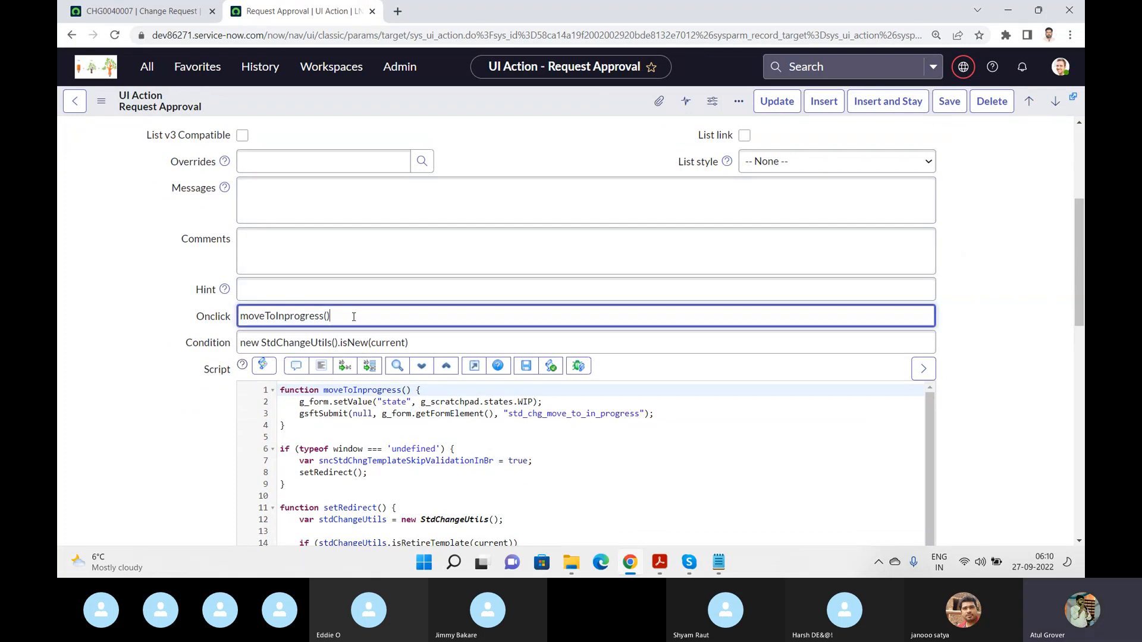
# Step: Open the System UI UI Actions list in a new browser tab, filter Name by "LNg" and open the LNG Test action
pyautogui.moveTo(353, 316); pyautogui.dragTo(184, 322)
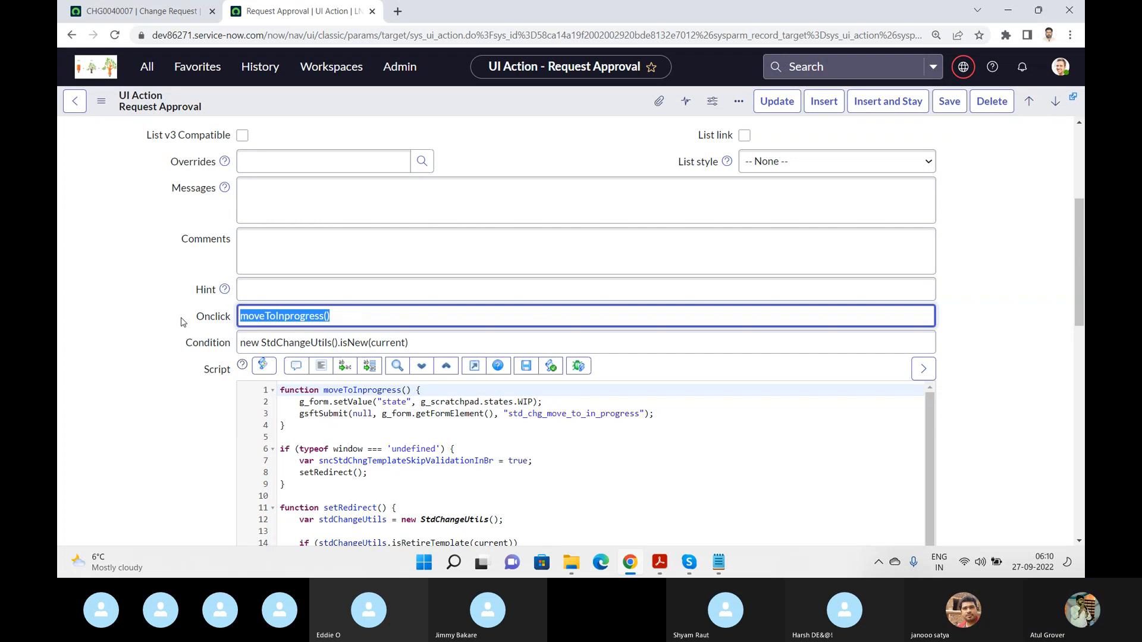
pyautogui.click(147, 67)
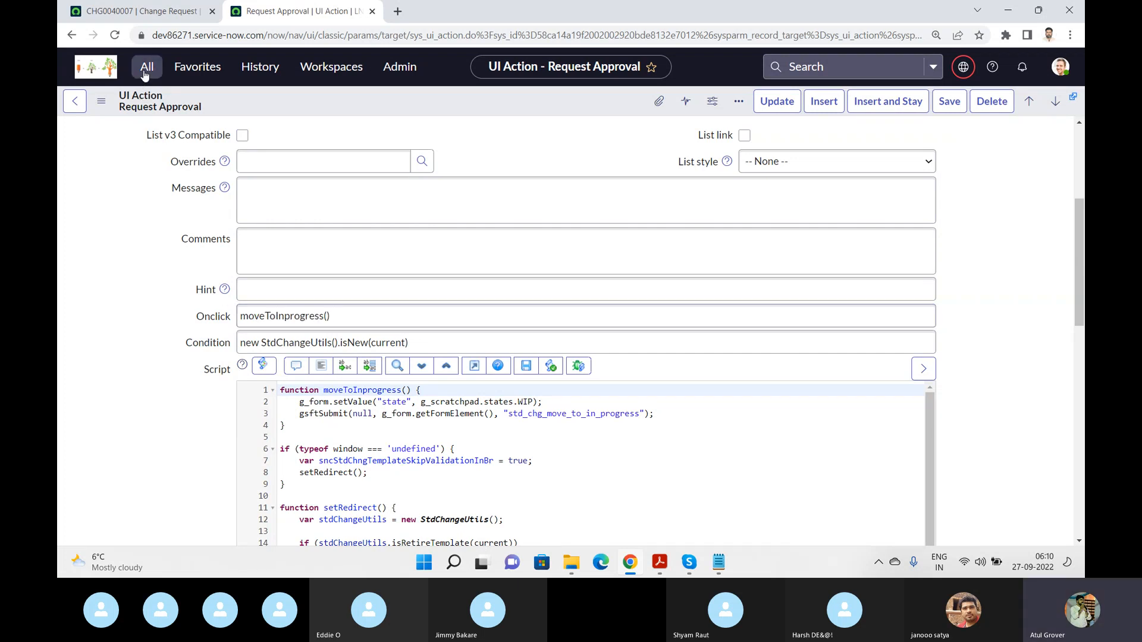
pyautogui.middleClick(113, 258)
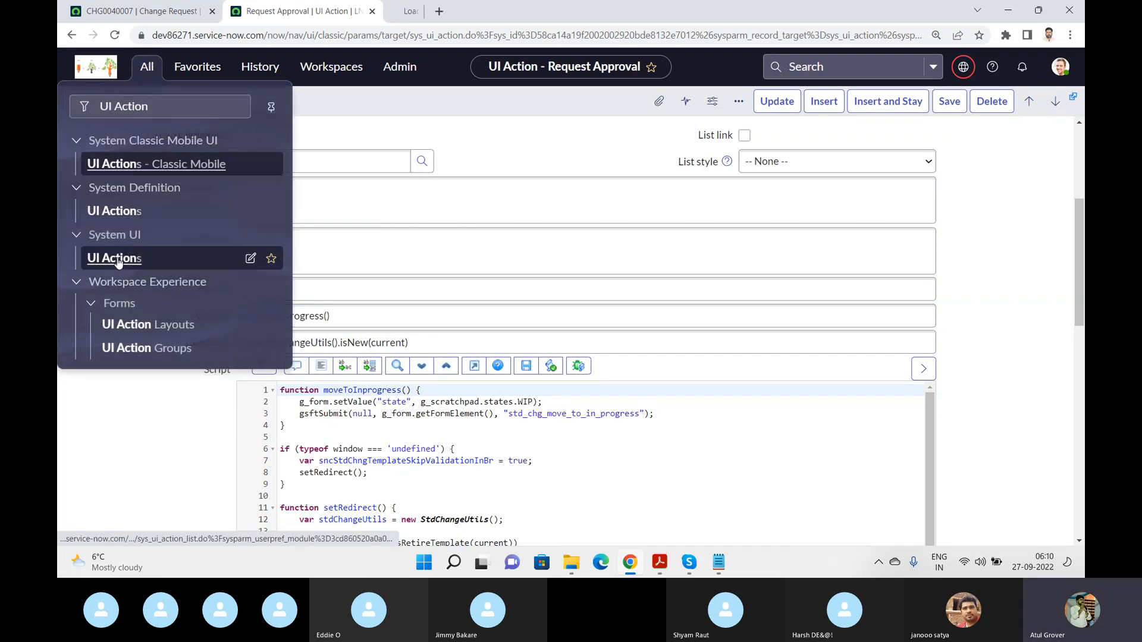
pyautogui.click(463, 4)
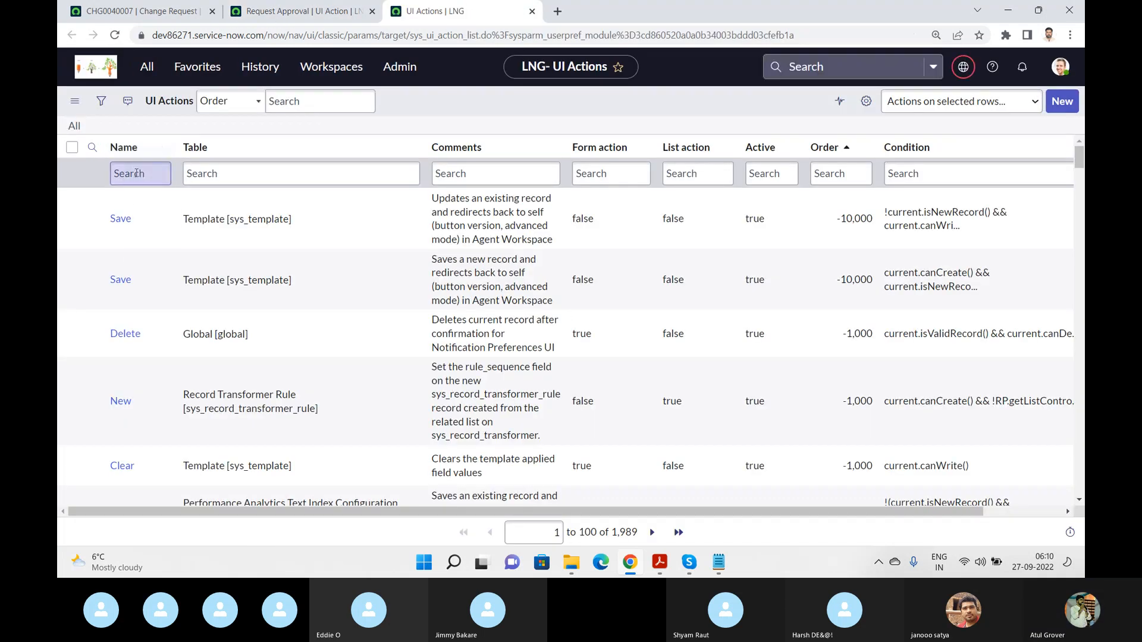
pyautogui.click(136, 173)
pyautogui.write('LNg')
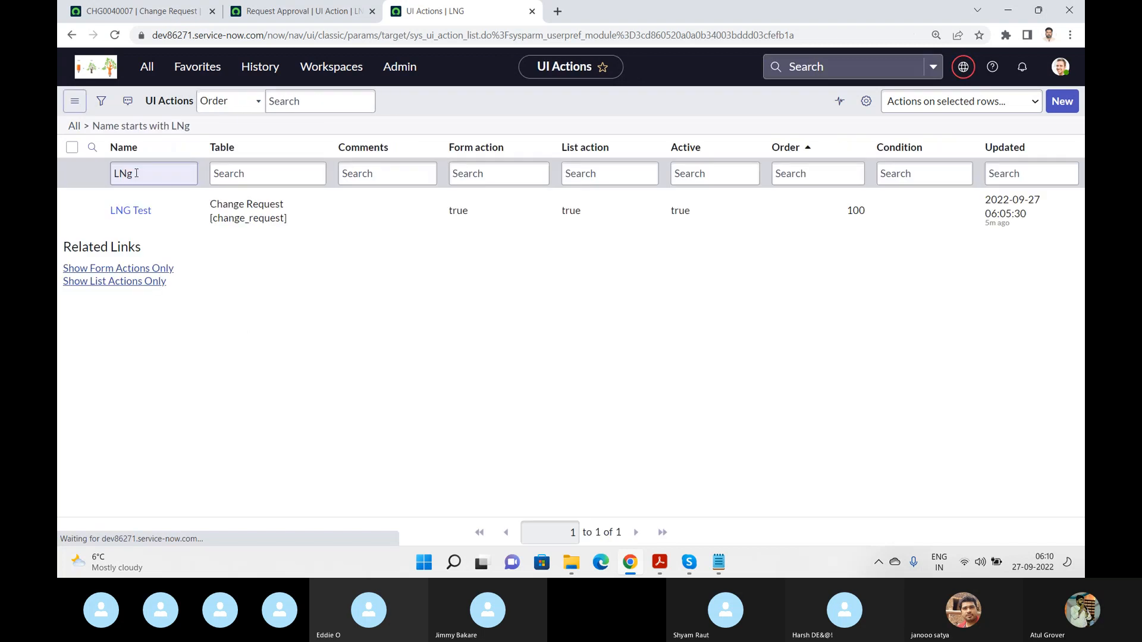
pyautogui.click(130, 211)
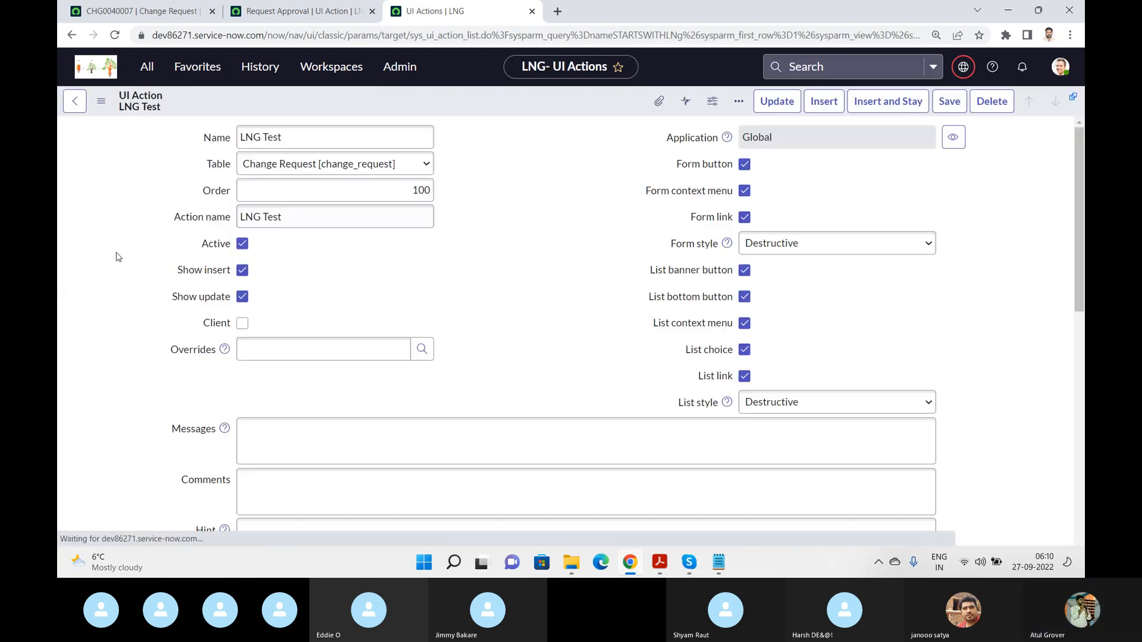
# Step: Compare the LNG Test form with the Request Approval action's settings and enable the Client option on LNG Test
pyautogui.scroll(-3, 92, 277)
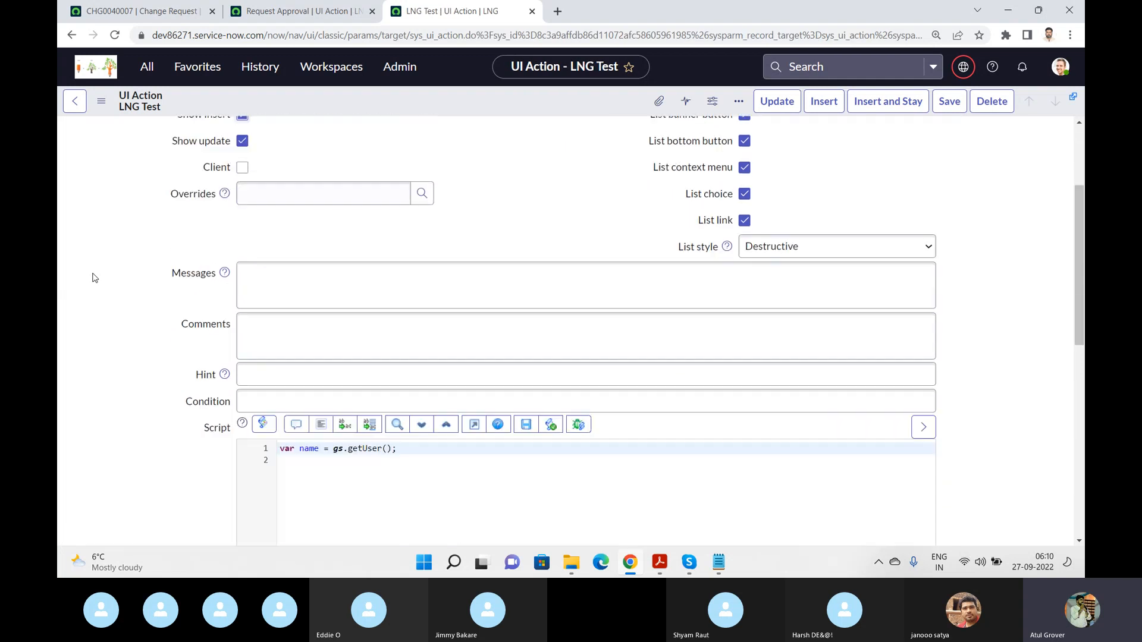
pyautogui.scroll(-1, 92, 277)
pyautogui.click(277, 336)
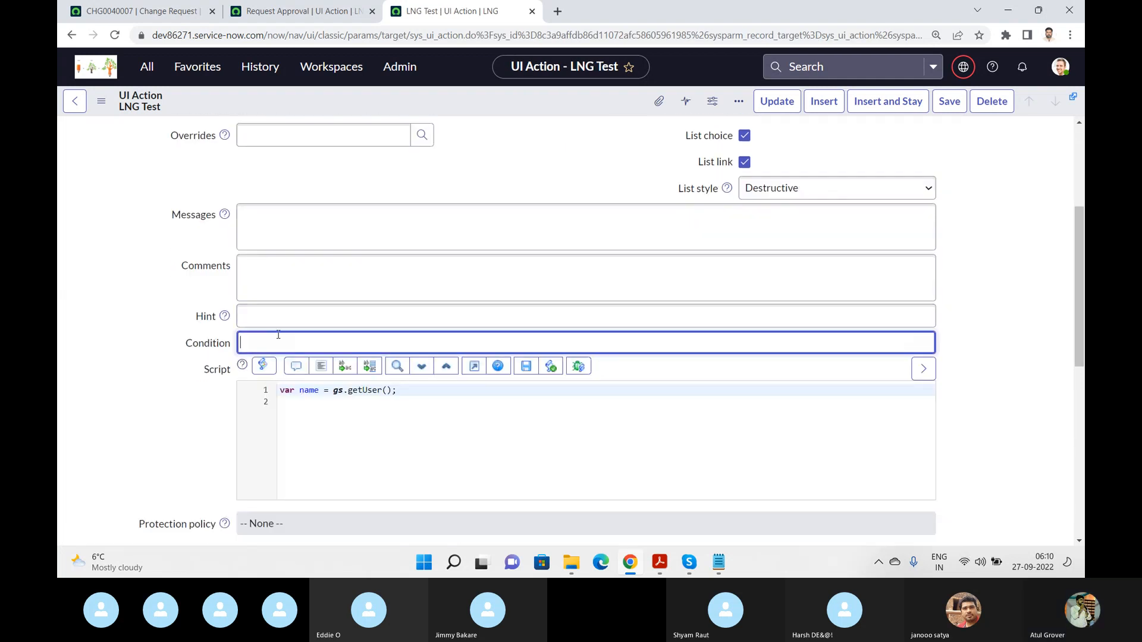
pyautogui.click(288, 309)
pyautogui.click(298, 10)
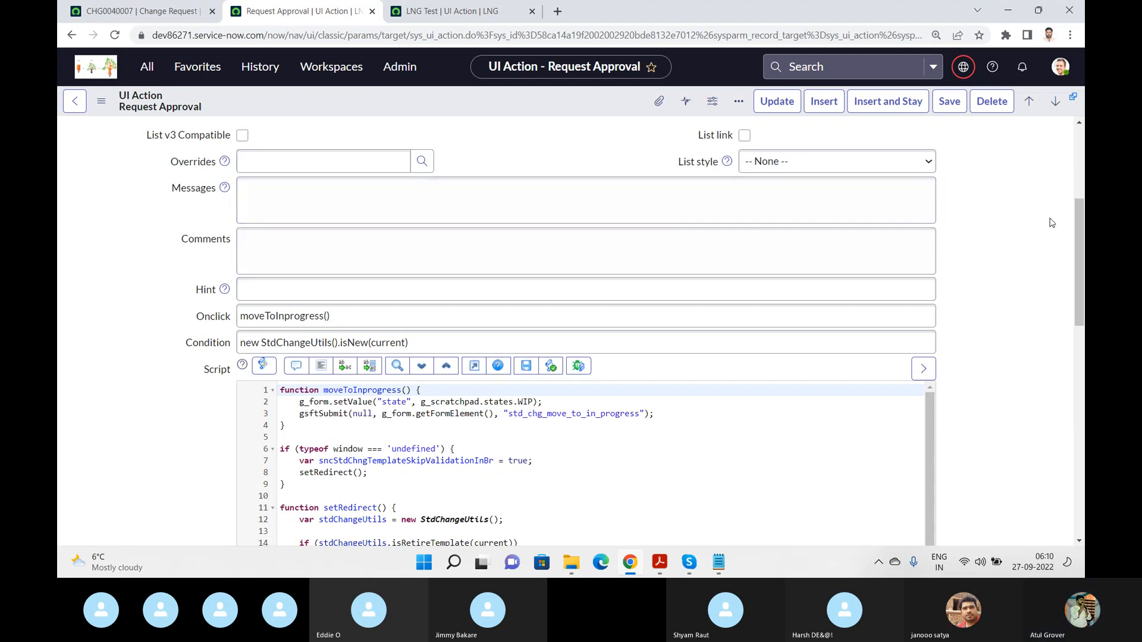
pyautogui.moveTo(1074, 251); pyautogui.dragTo(1082, 189)
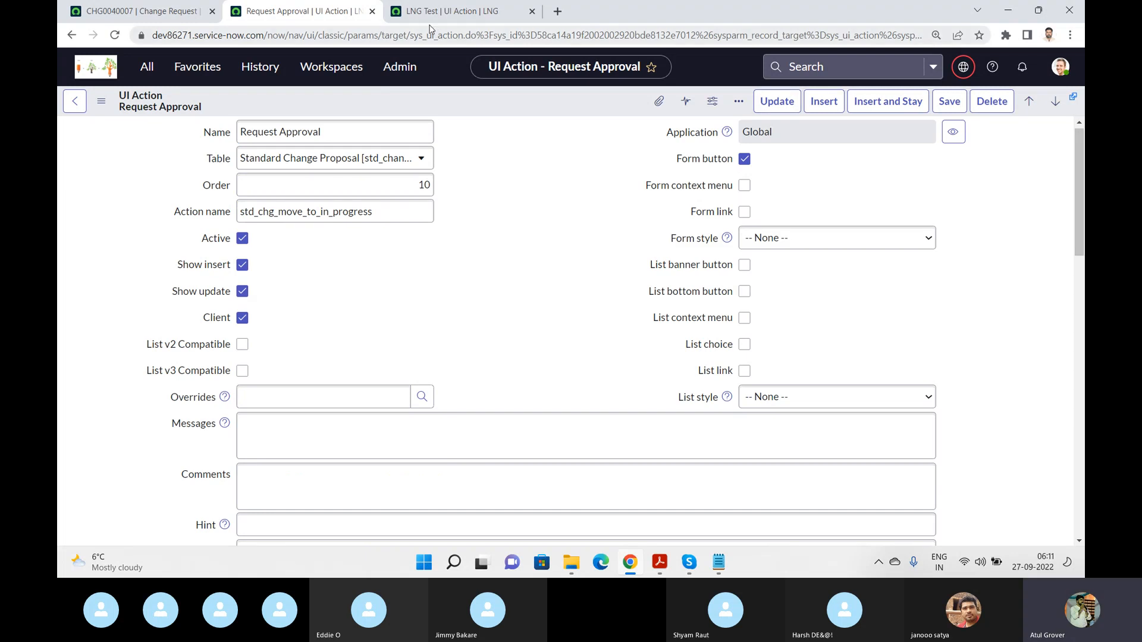
pyautogui.click(469, 7)
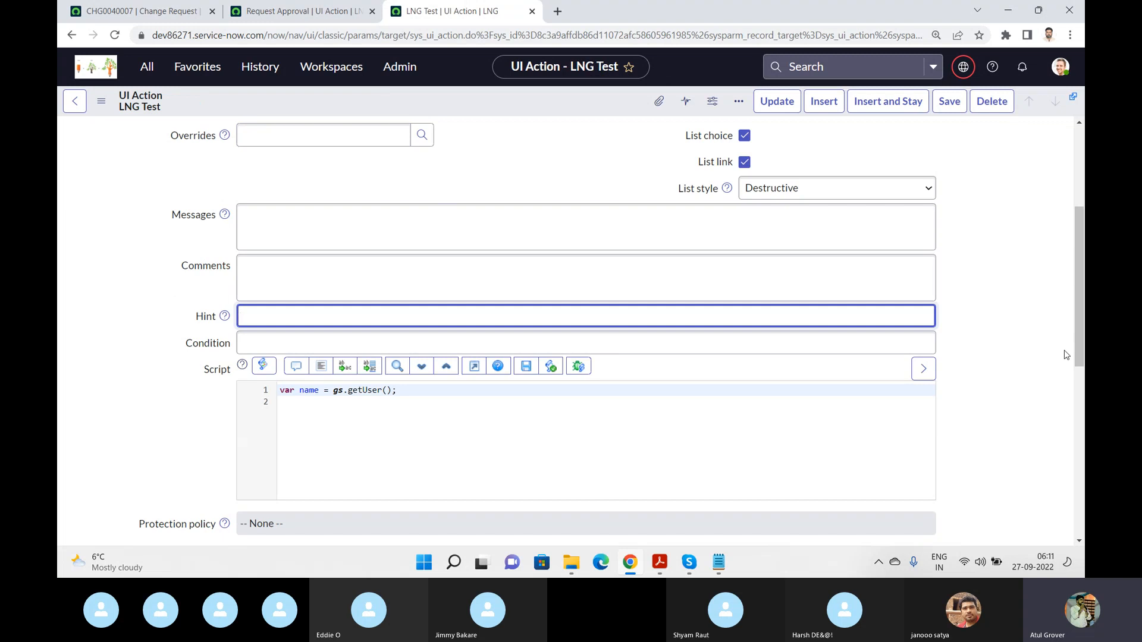
pyautogui.moveTo(1079, 317); pyautogui.dragTo(1076, 270)
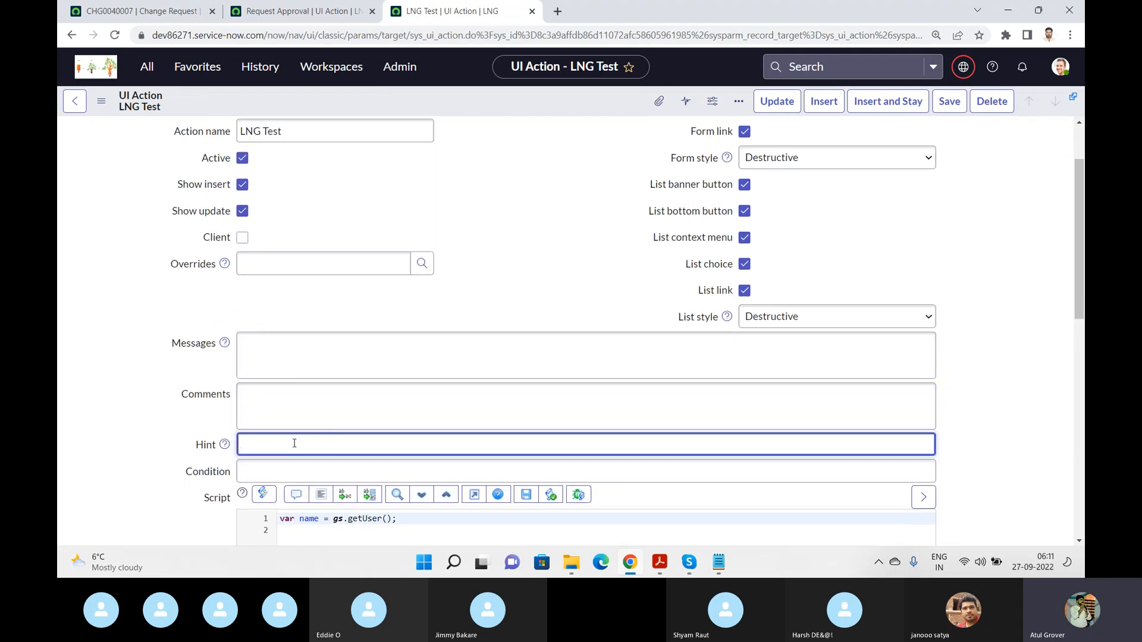
pyautogui.click(242, 238)
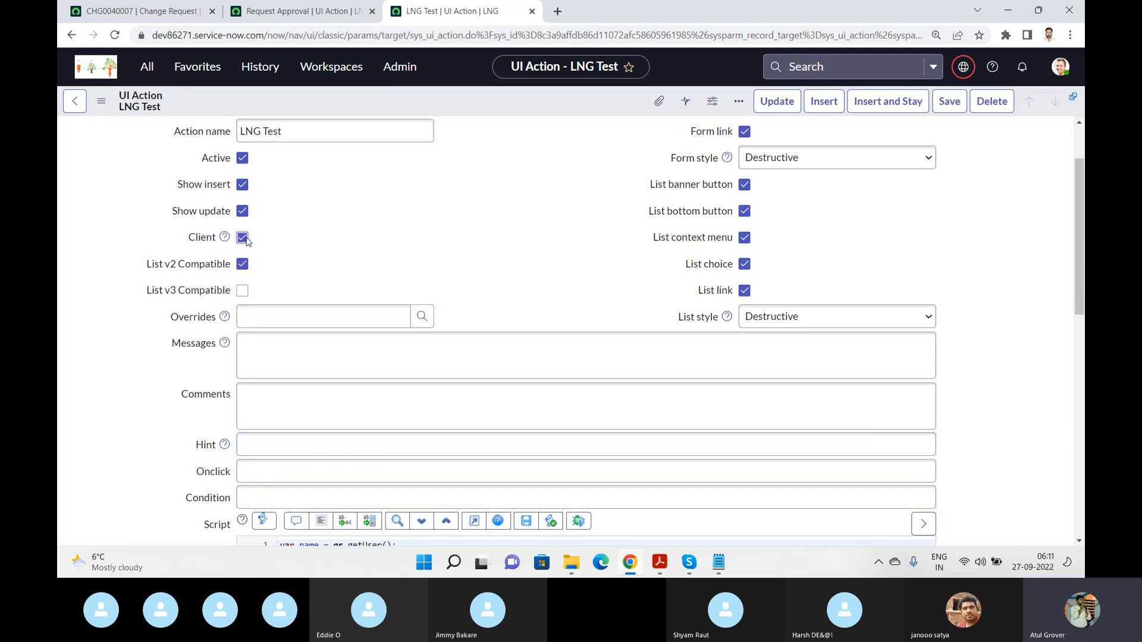
# Step: Review Request Approval's Onclick value and matching script function as a reference, and set LNG Test's Onclick to "hello()"
pyautogui.click(280, 470)
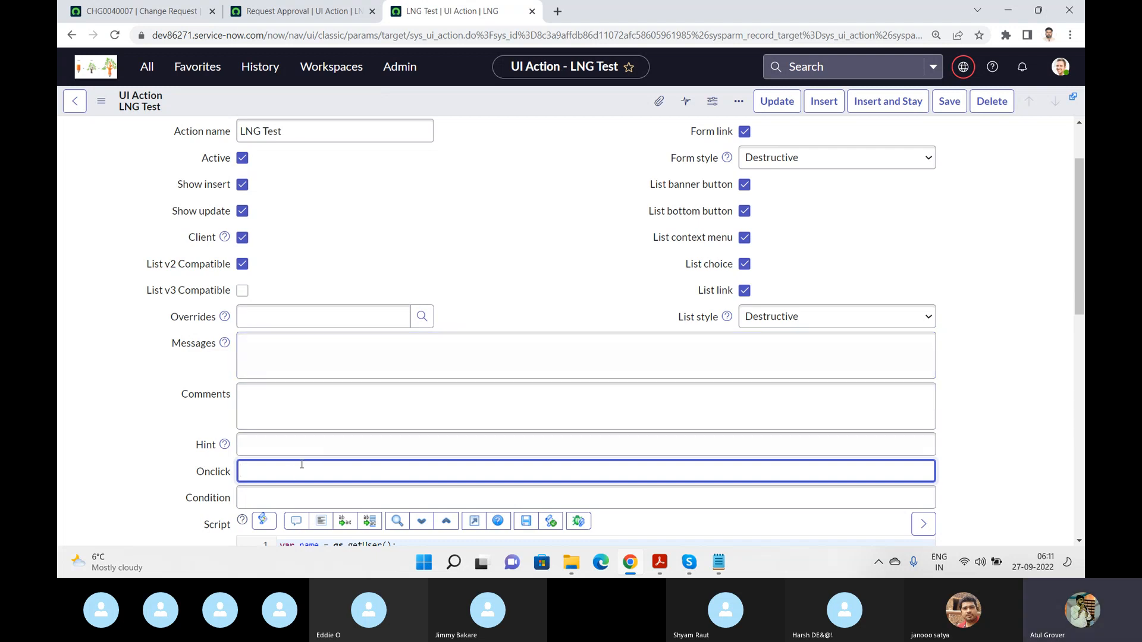
pyautogui.hotkey('ctrl', 'shift', 'Tab')
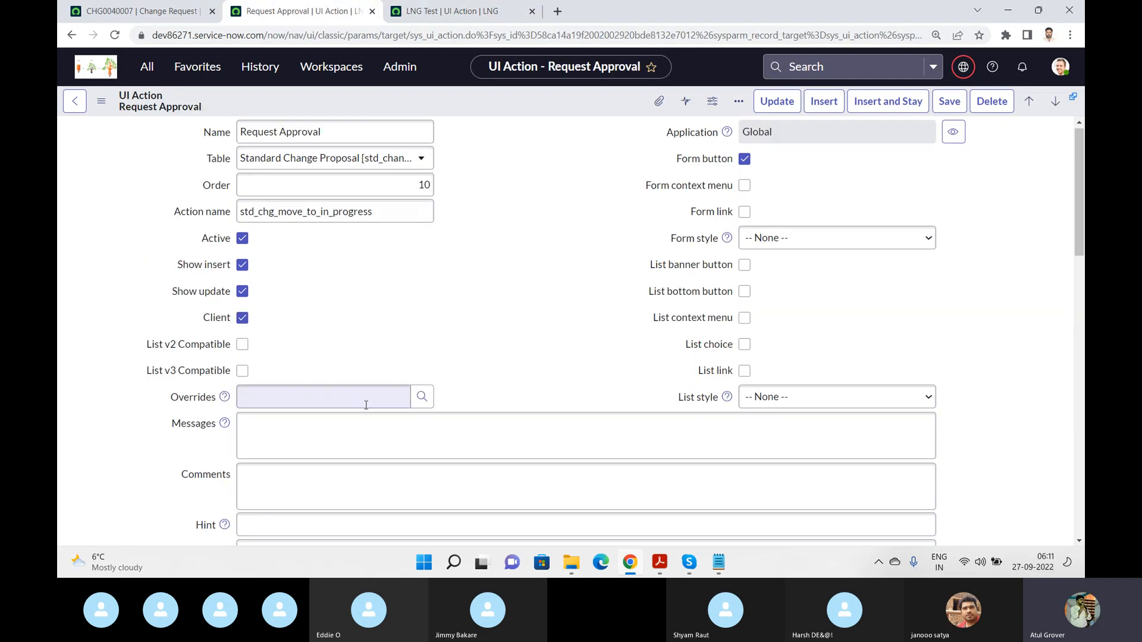
pyautogui.scroll(-3, 558, 295)
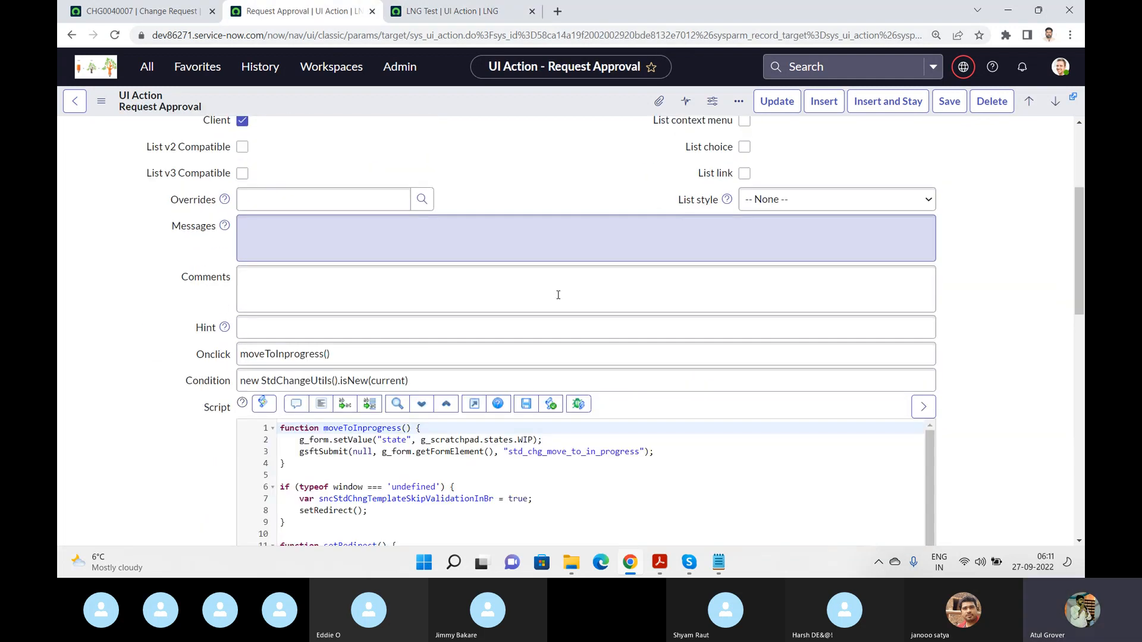
pyautogui.scroll(-1, 558, 295)
pyautogui.moveTo(365, 288); pyautogui.dragTo(228, 268)
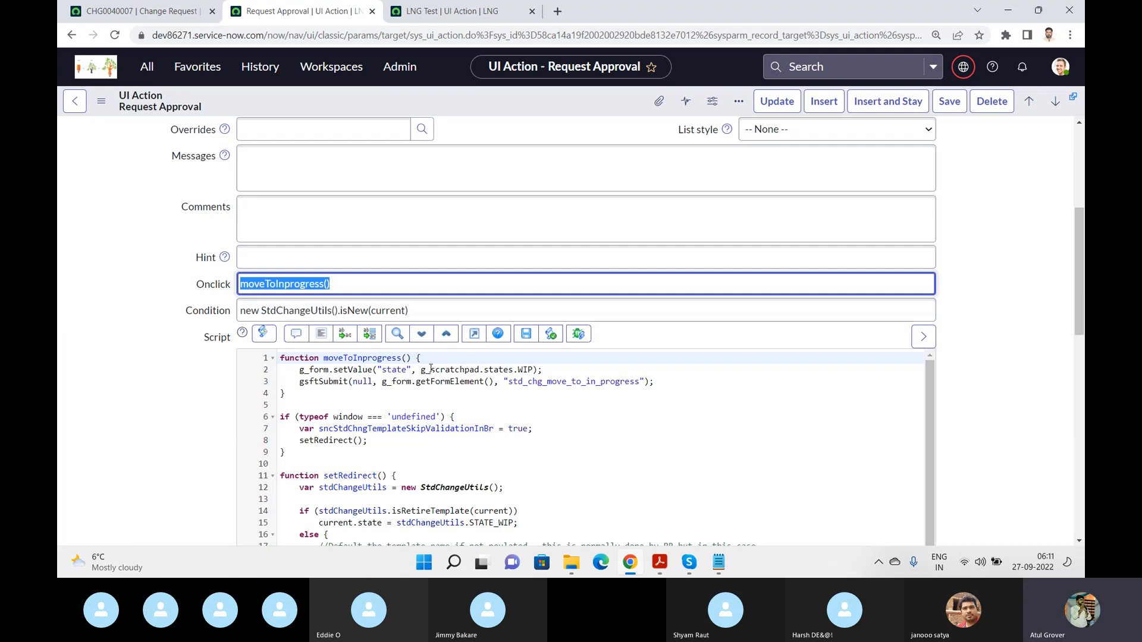
pyautogui.moveTo(319, 358); pyautogui.dragTo(436, 448)
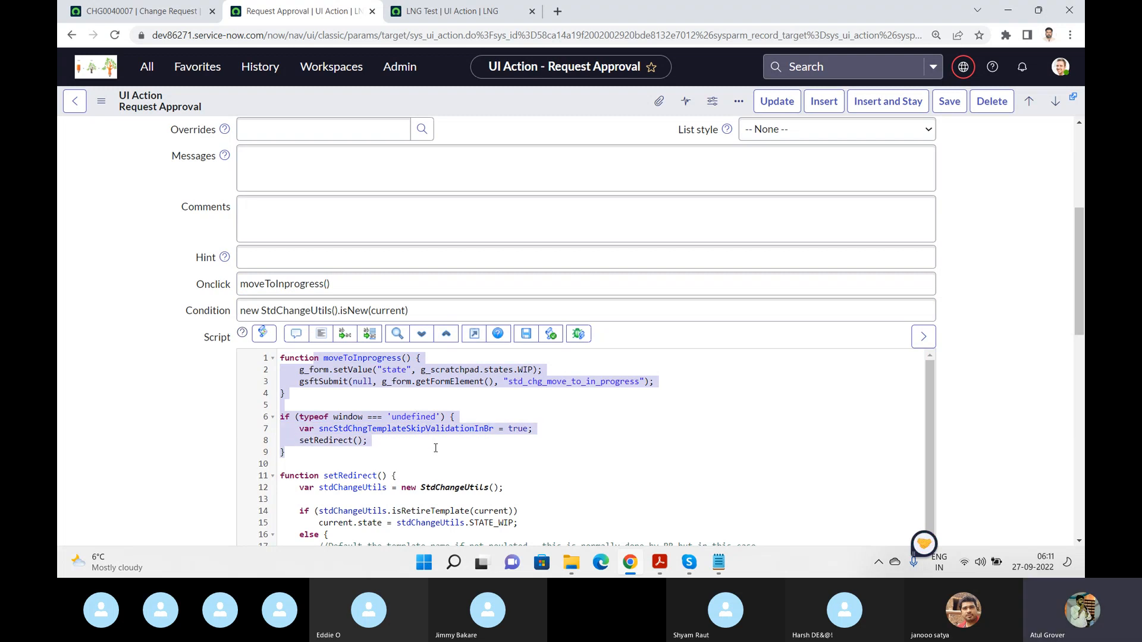
pyautogui.click(462, 13)
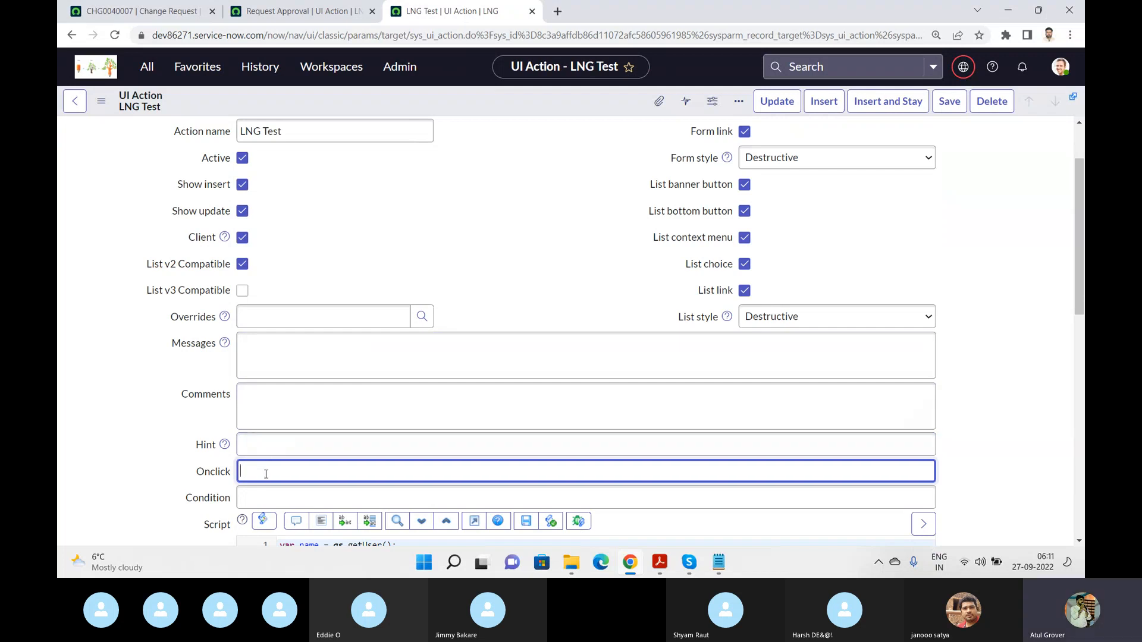
pyautogui.write('hello()')
# Step: Start a "g_form." call on a new line below the getUser statement in the LNG Test script and trim it back to "g"
pyautogui.moveTo(1079, 234); pyautogui.dragTo(1056, 343)
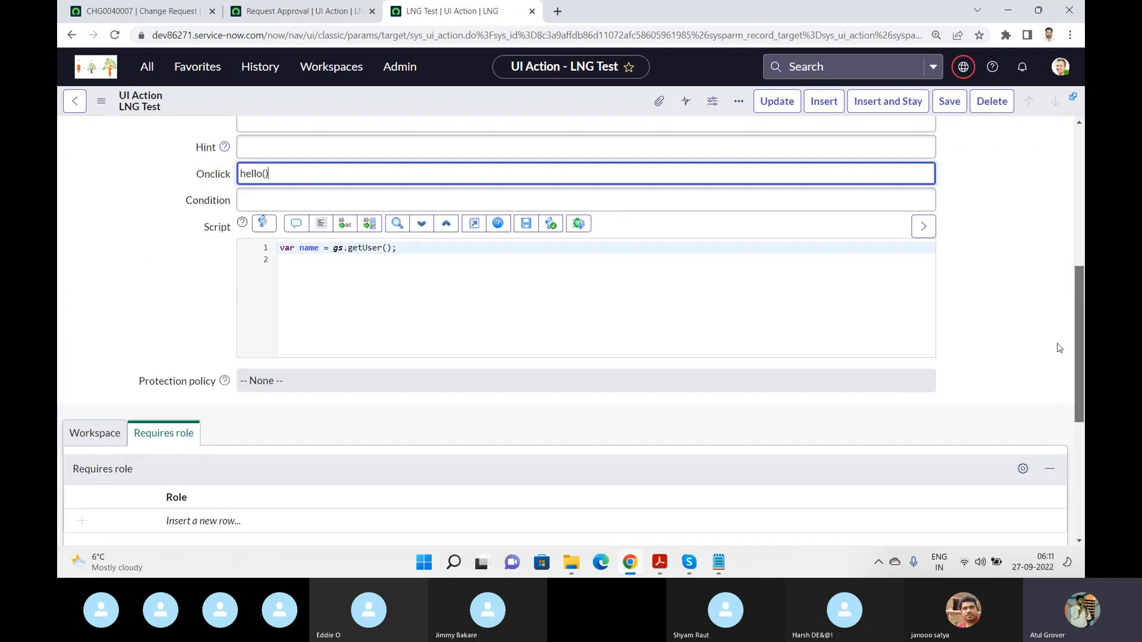
pyautogui.click(426, 249)
pyautogui.press('Return')
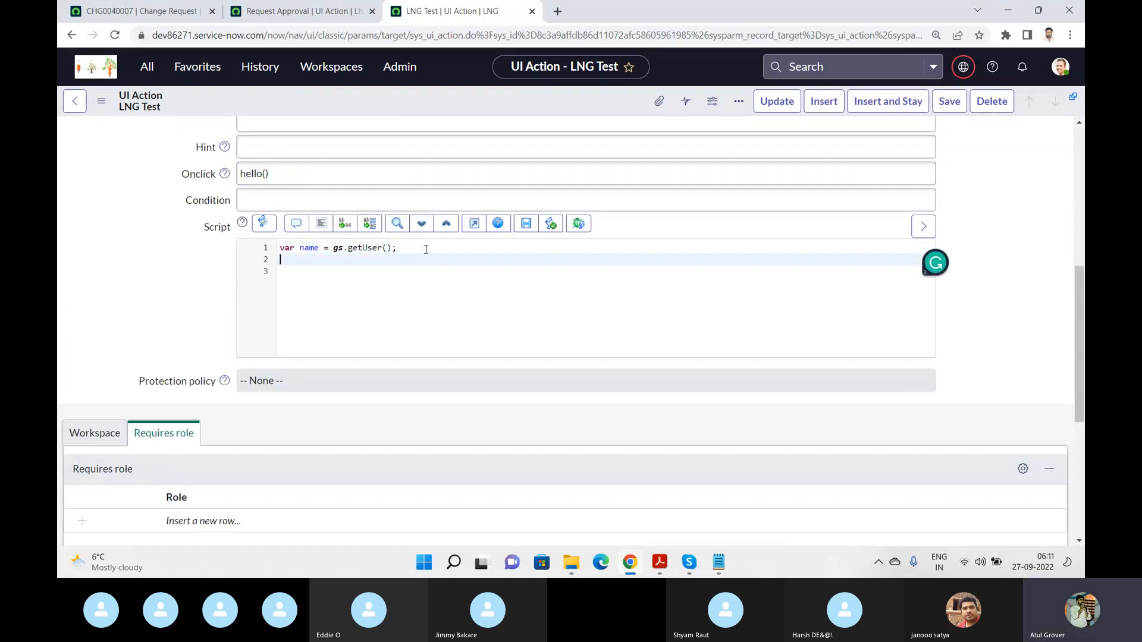
pyautogui.write('g_form.')
pyautogui.hotkey('alt', 'Tab')
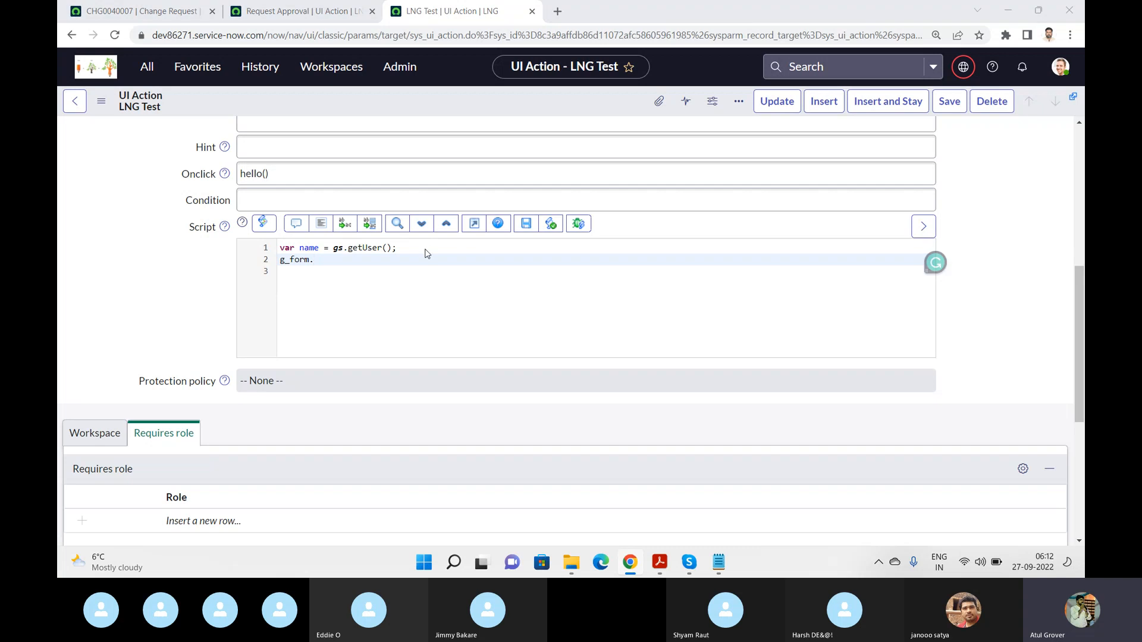
pyautogui.hotkey('alt', 'Tab')
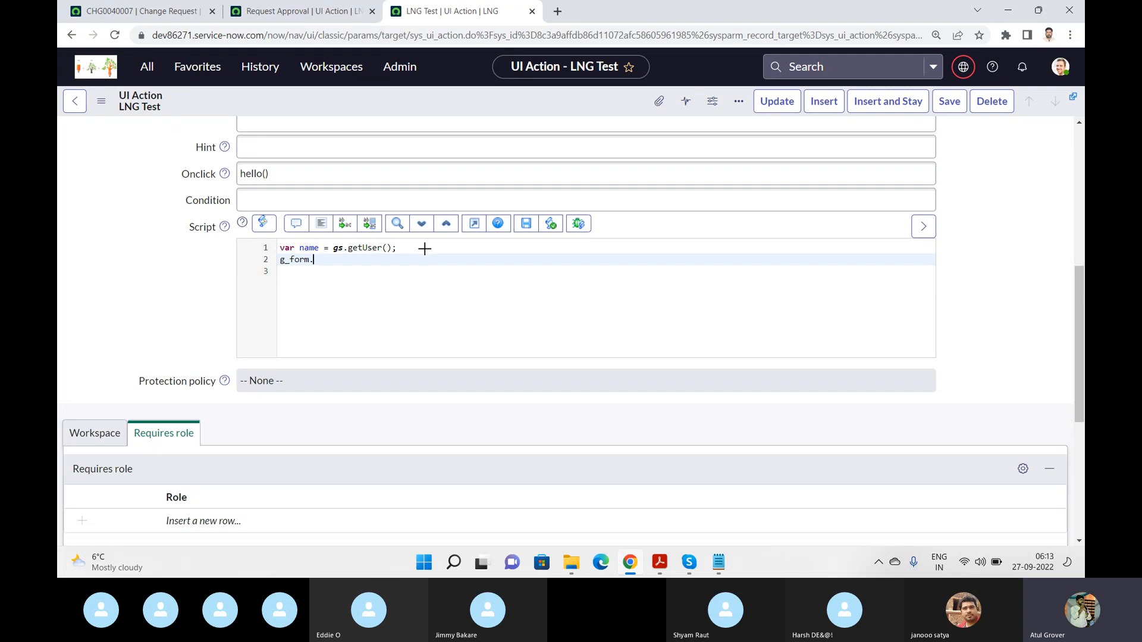
pyautogui.press('BackSpace')
pyautogui.press('BackSpace')
pyautogui.press('BackSpace')
pyautogui.press('BackSpace')
pyautogui.press('BackSpace')
pyautogui.press('BackSpace')
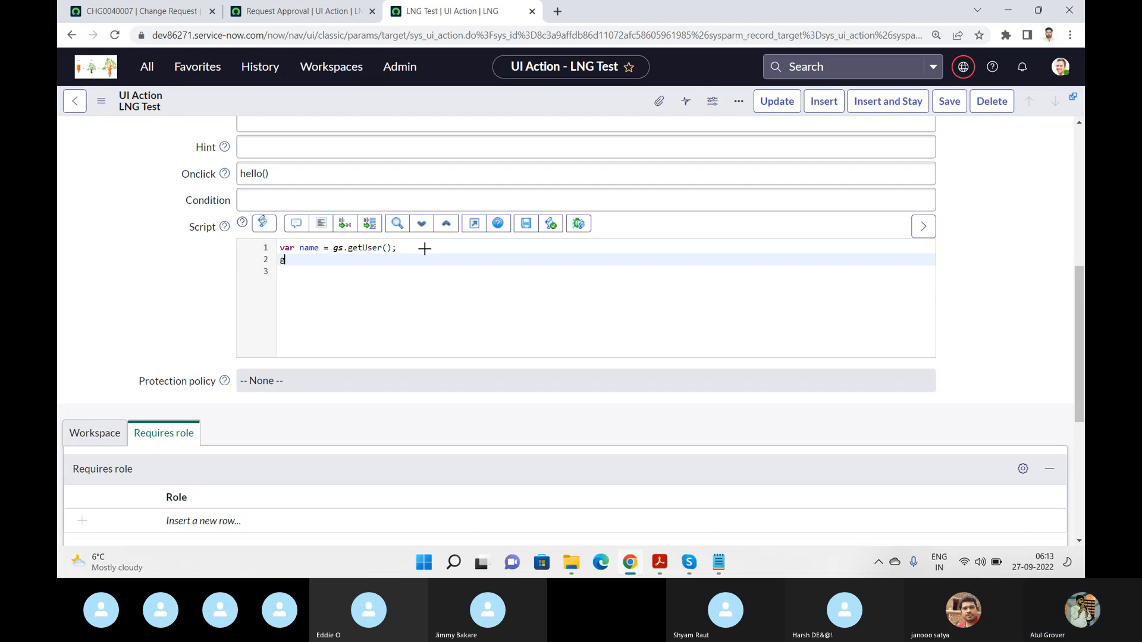
# Step: Switch to the scripting PDF in Acrobat Reader and read the GlideSystem section under Server-side Glide classes, glancing at GlideElement
pyautogui.click(659, 562)
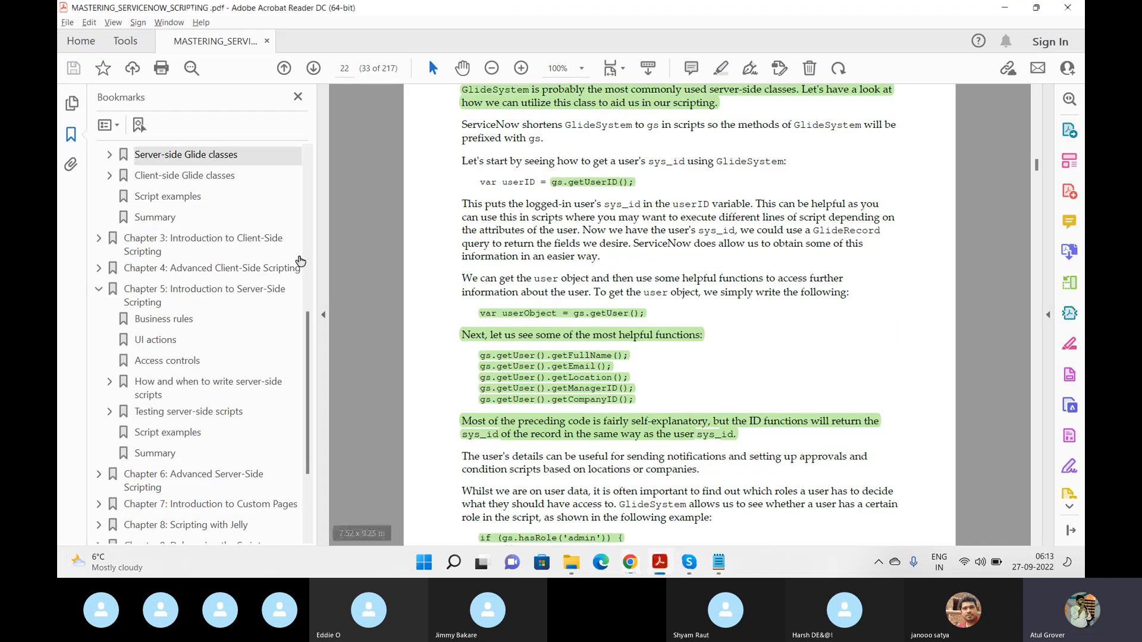
pyautogui.click(109, 155)
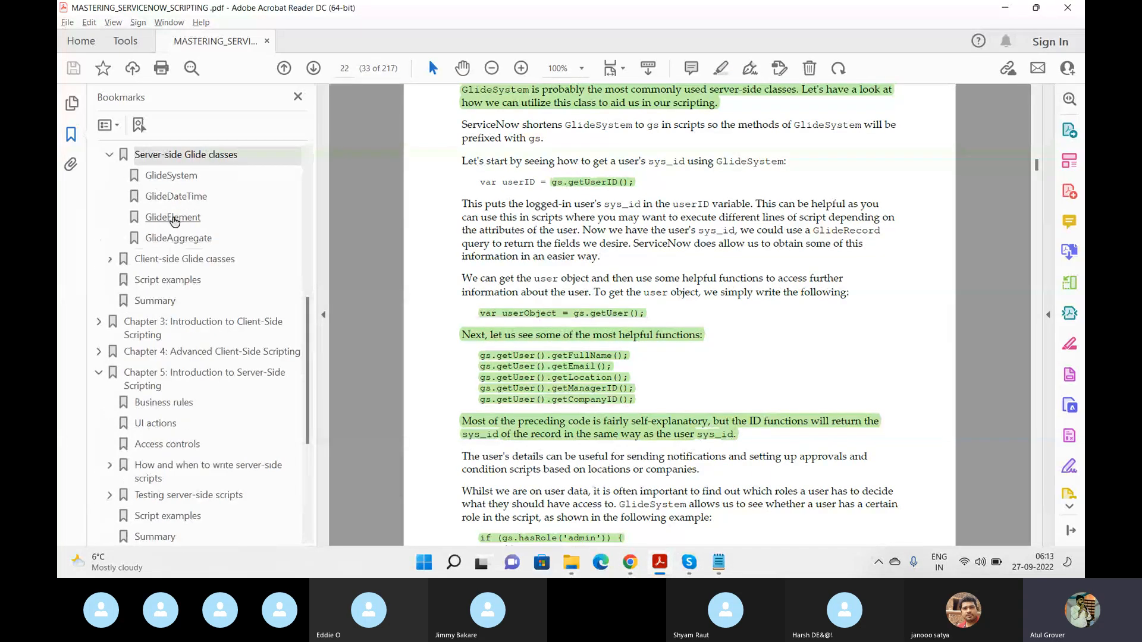
pyautogui.click(174, 218)
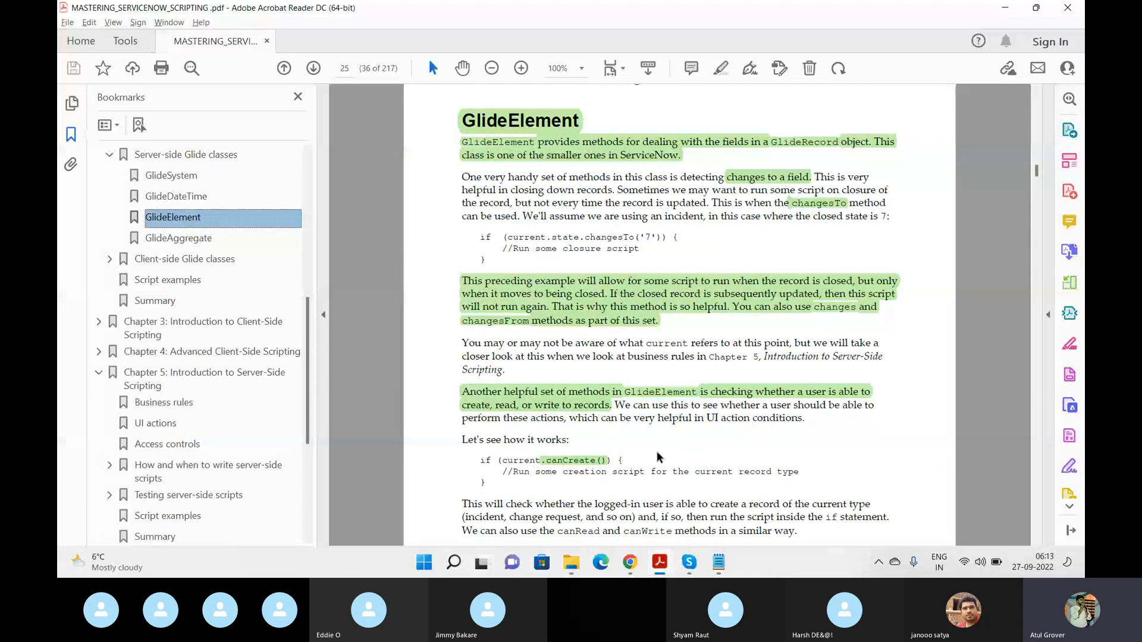
pyautogui.click(170, 185)
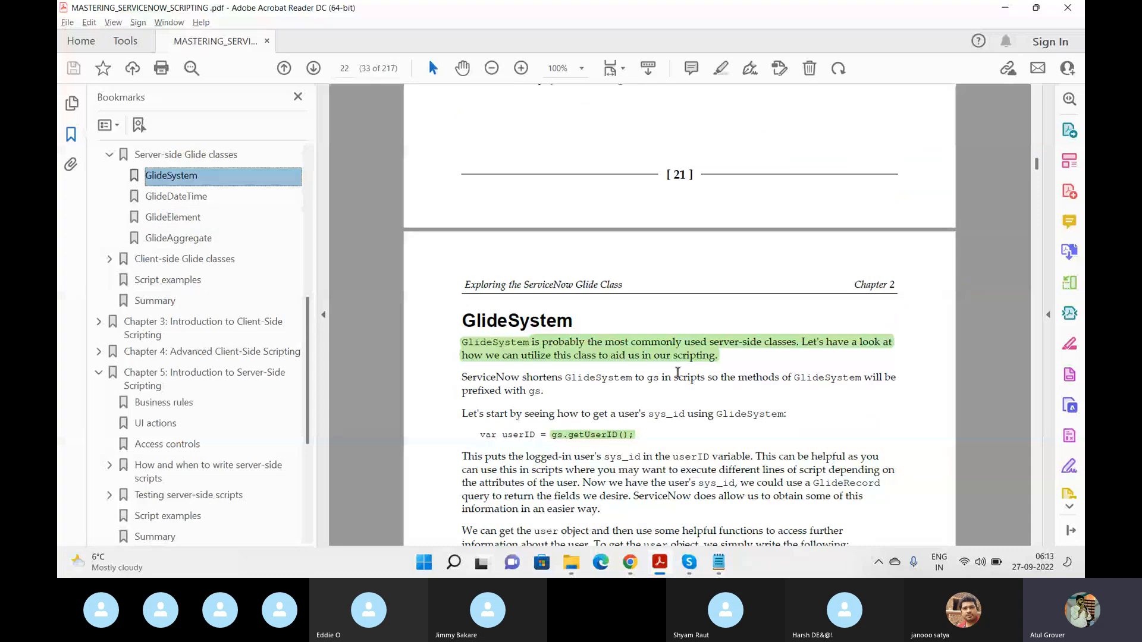
pyautogui.scroll(-3, 678, 372)
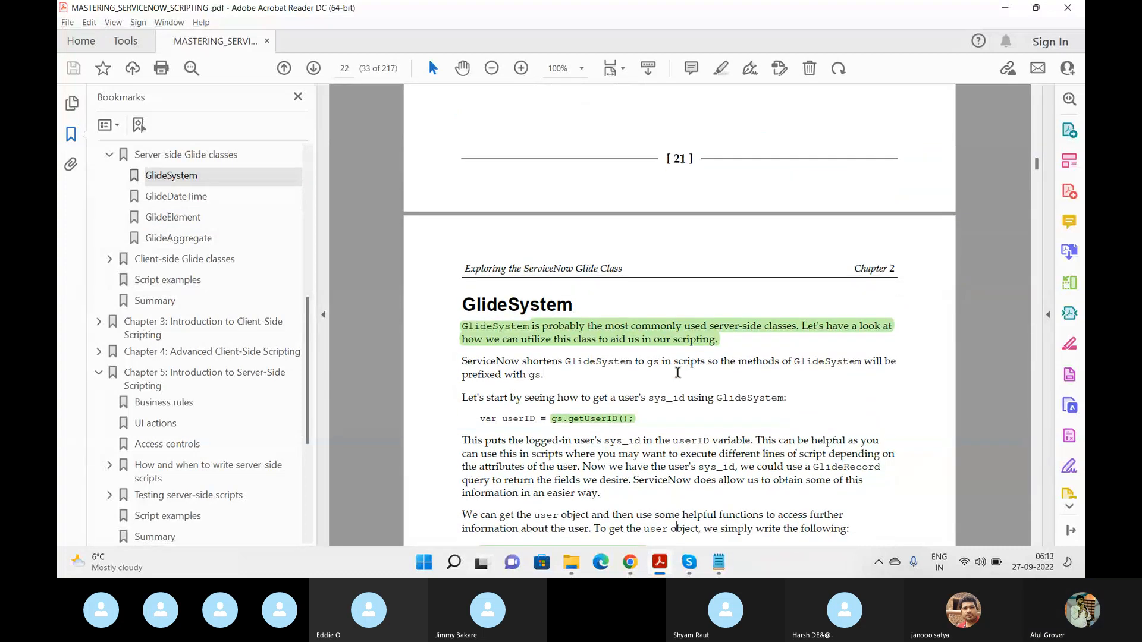
pyautogui.scroll(-5, 677, 372)
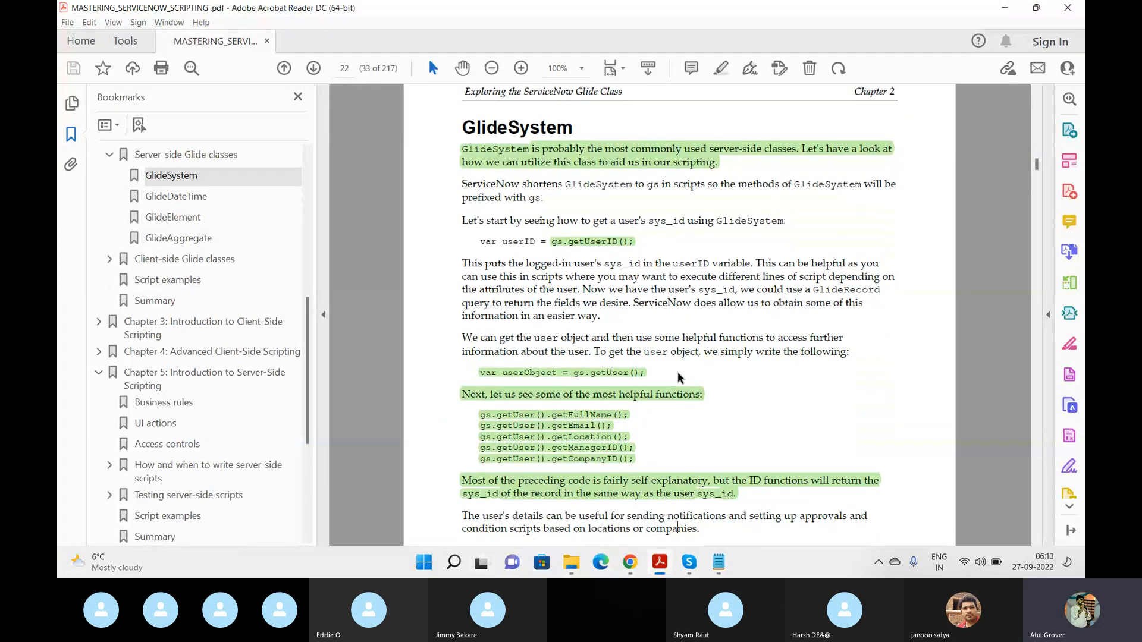
pyautogui.scroll(-10, 677, 372)
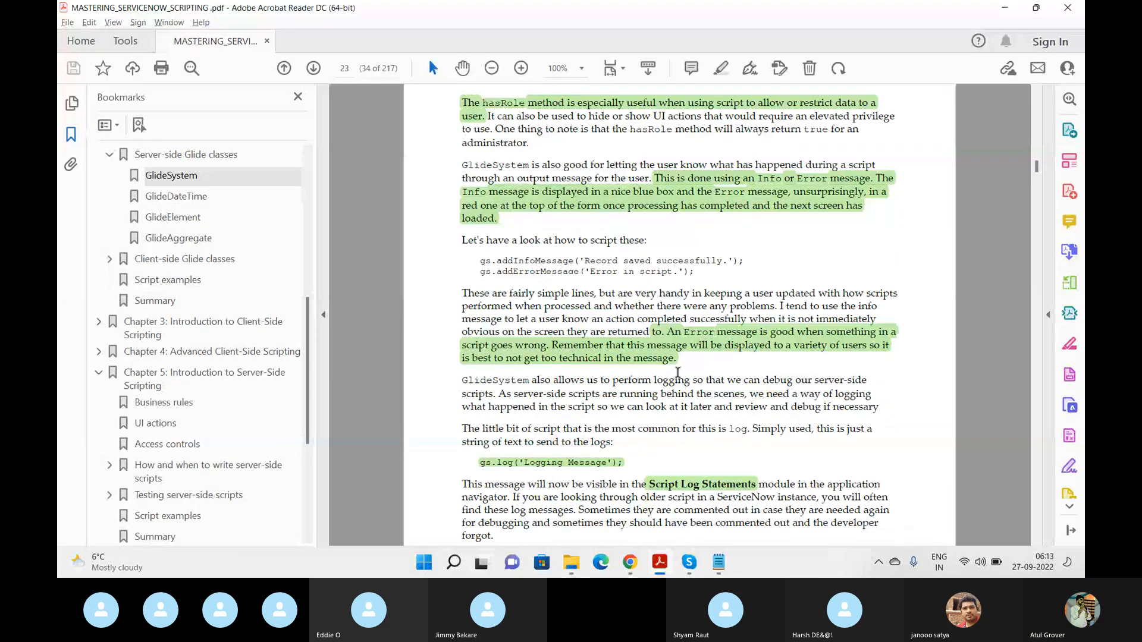
pyautogui.press('Down')
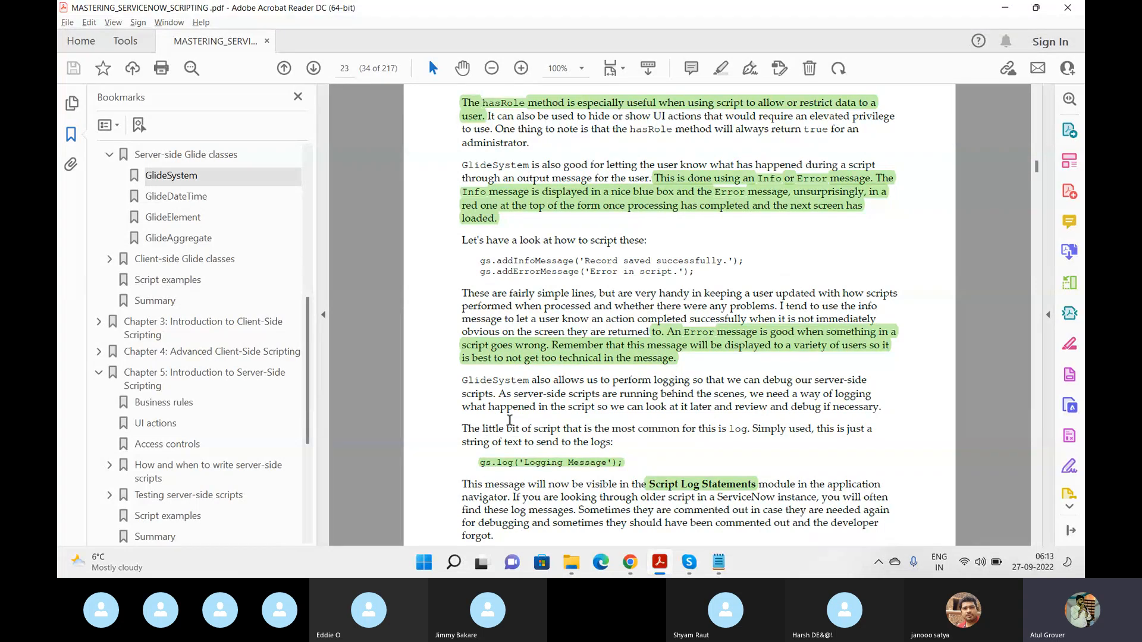
# Step: Return to the LNG Test action in the browser and review its Client option, Onclick value and script
pyautogui.hotkey('alt', 'Tab')
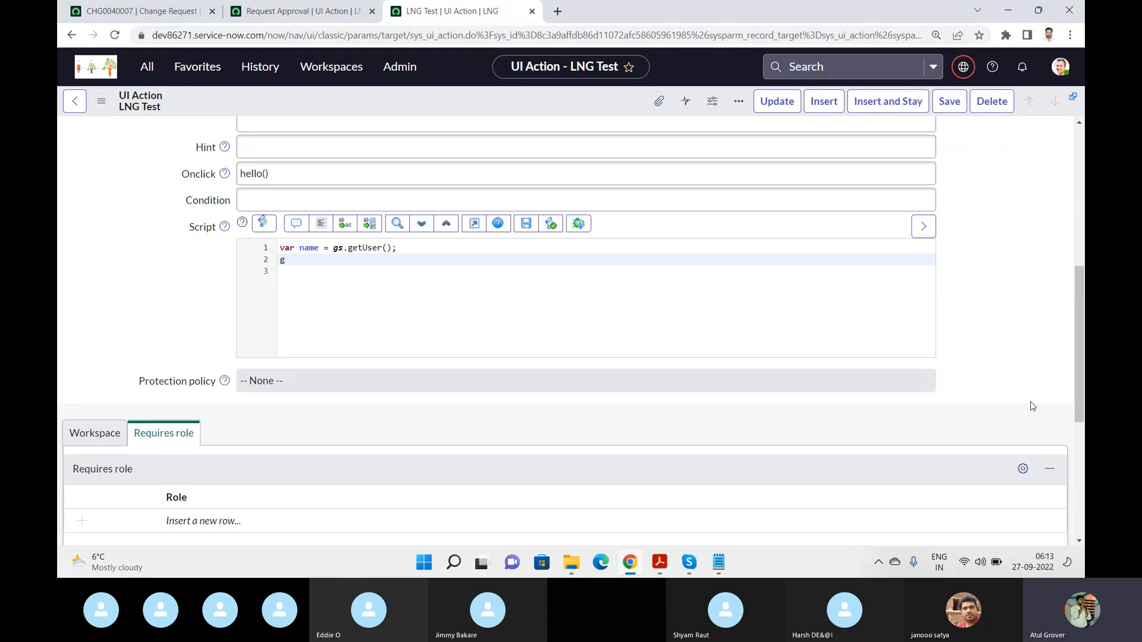
pyautogui.moveTo(1082, 389); pyautogui.dragTo(1082, 269)
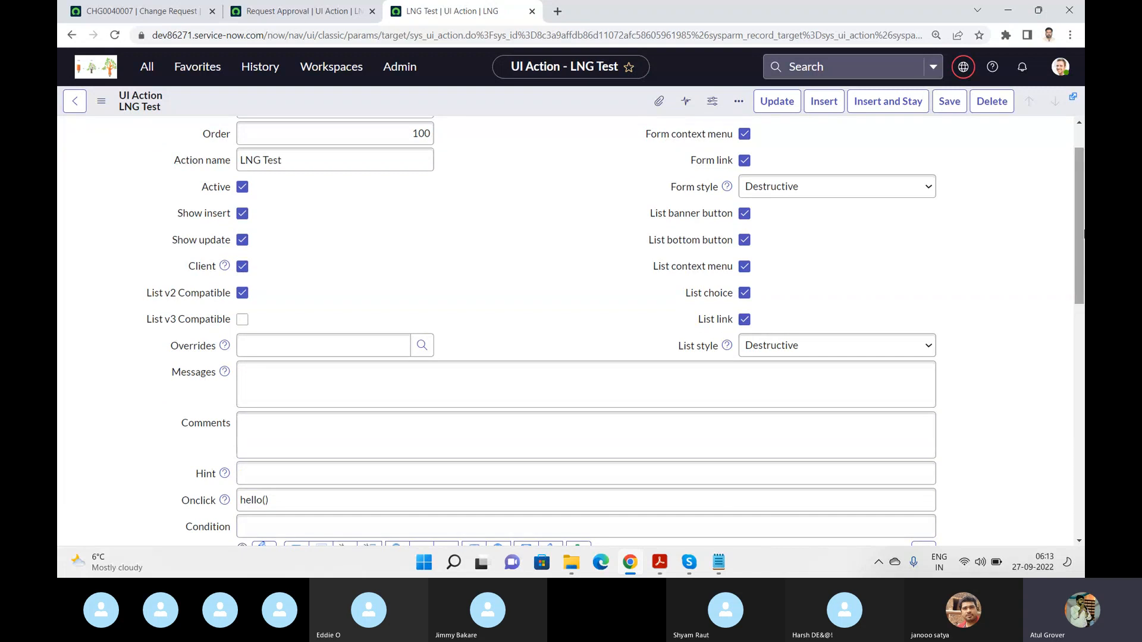
pyautogui.moveTo(1079, 217); pyautogui.dragTo(1057, 317)
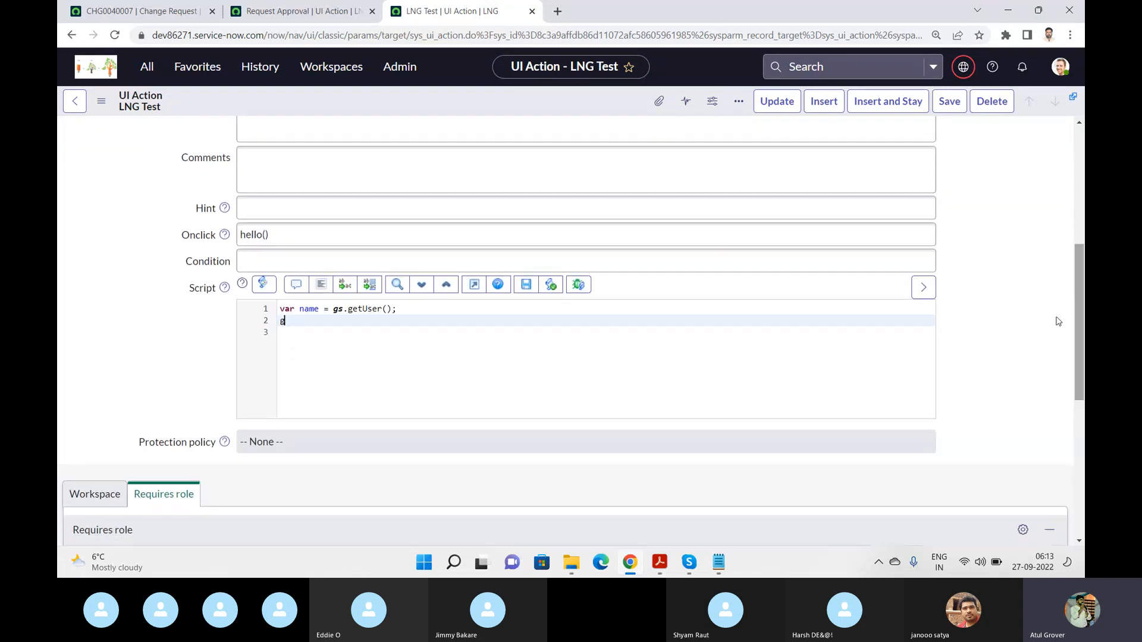
# Step: Replace the getUser statement in the LNG Test script with var name = new GlideRecord("Change_request"); and add a line below it
pyautogui.click(376, 346)
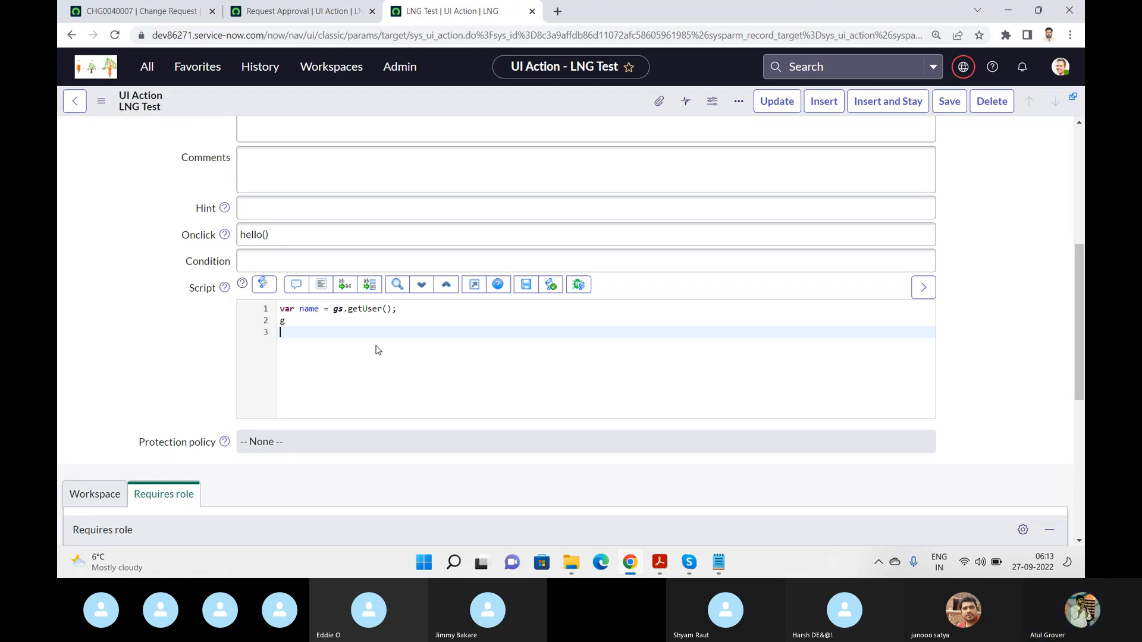
pyautogui.moveTo(401, 309); pyautogui.dragTo(228, 302)
pyautogui.write('var')
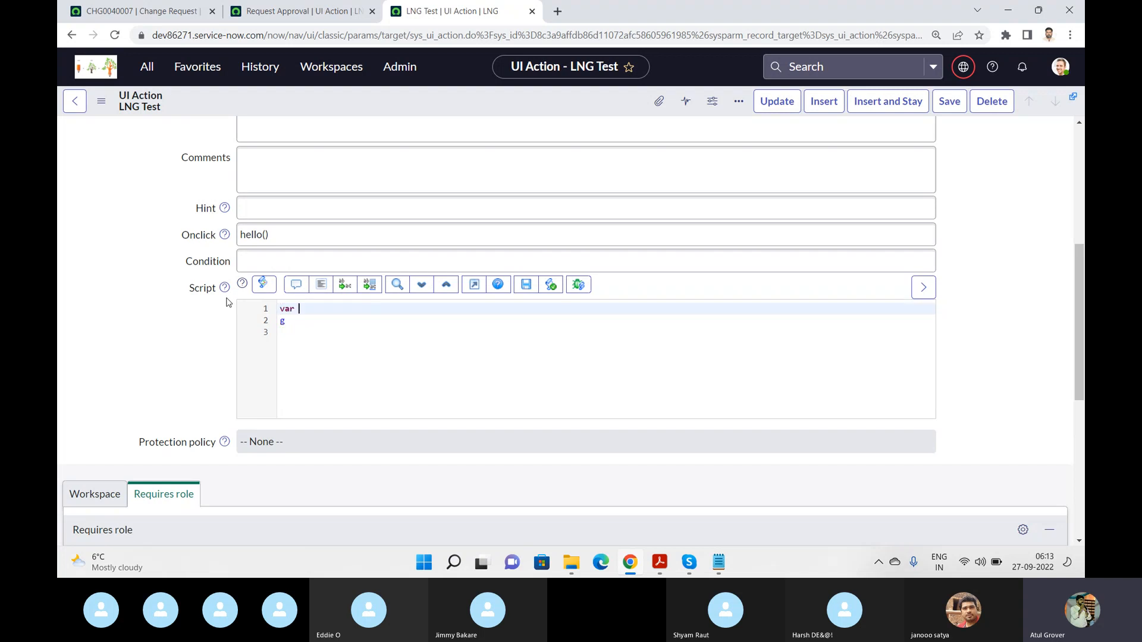
pyautogui.write(' name = new GlideRecorxd')
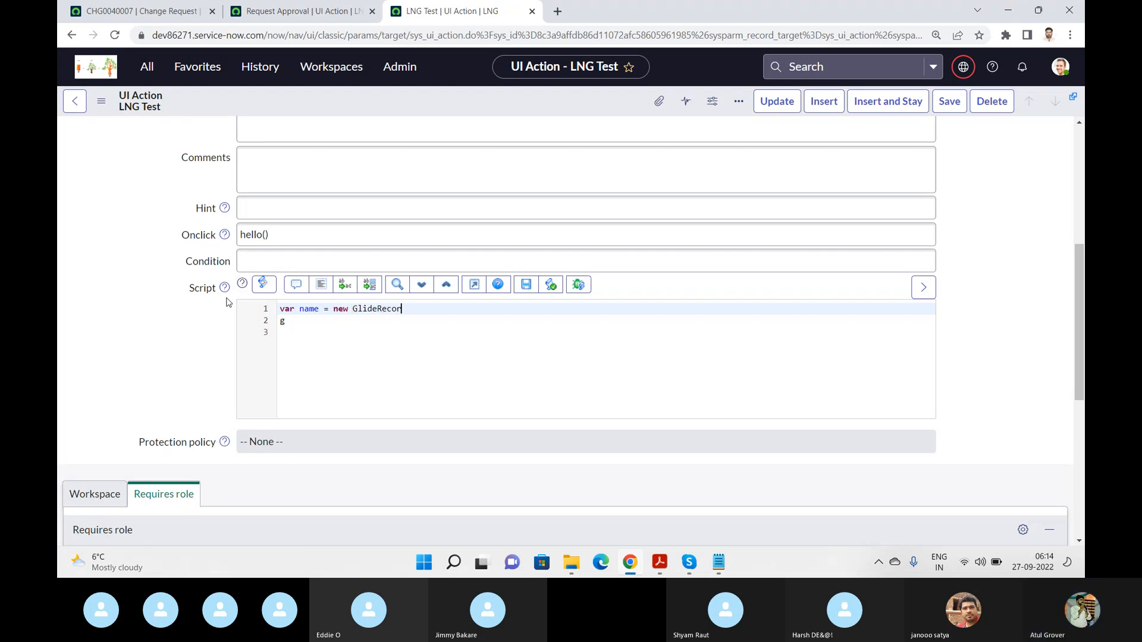
pyautogui.press('BackSpace')
pyautogui.press('BackSpace')
pyautogui.press('BackSpace')
pyautogui.write('d')
pyautogui.write('(')
pyautogui.write('Change_request')
pyautogui.press('End')
pyautogui.write(';')
pyautogui.press('Return')
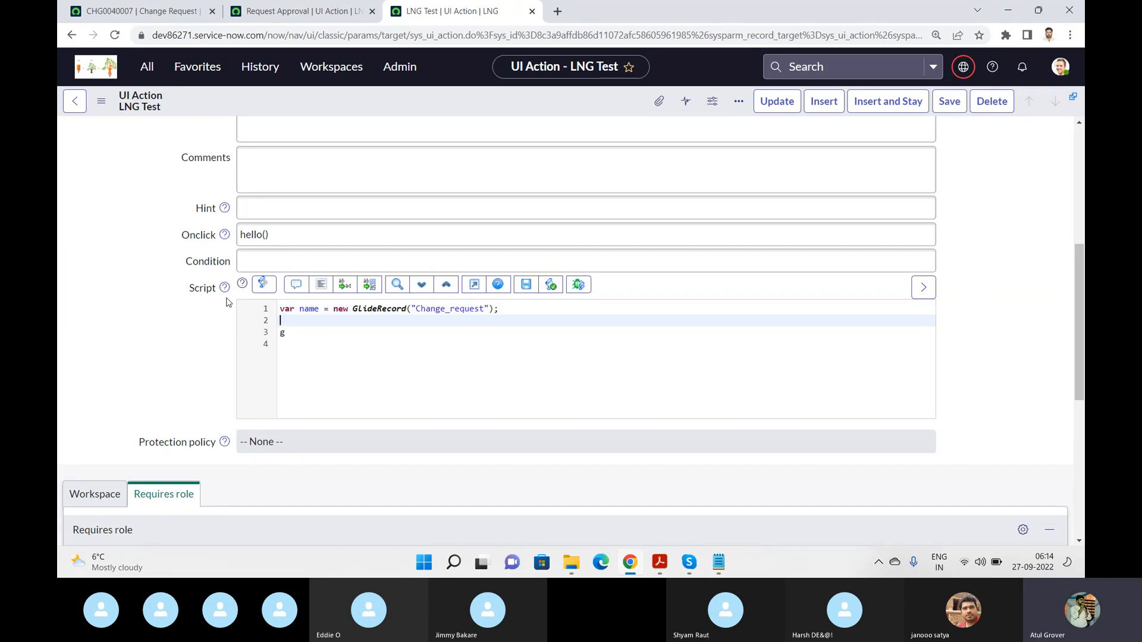
pyautogui.write('g_form.')
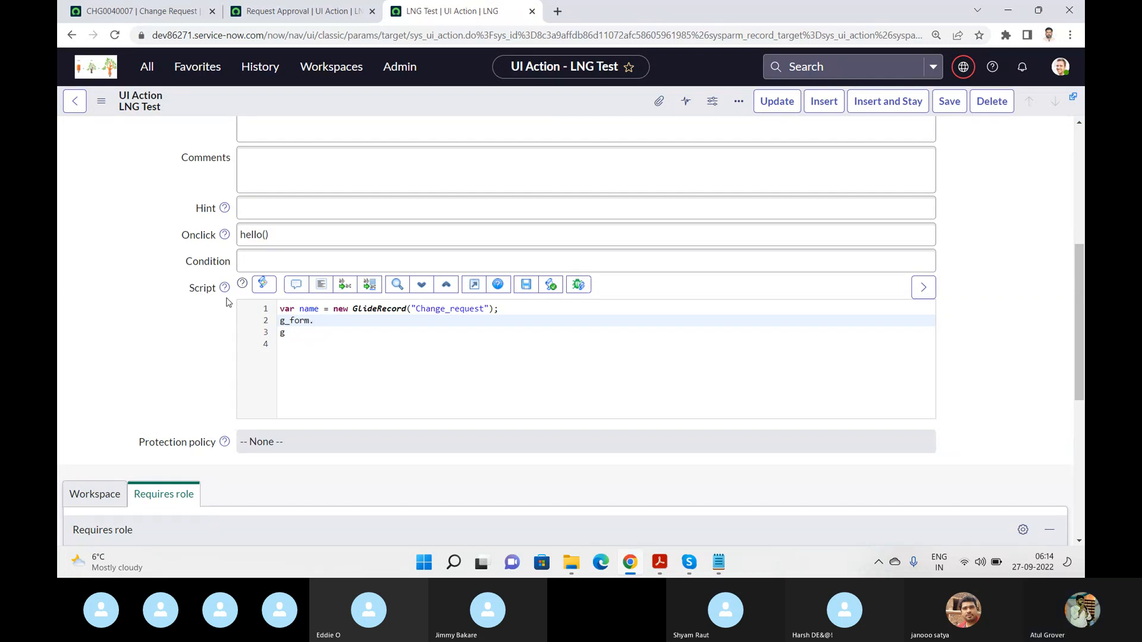
pyautogui.press('BackSpace')
pyautogui.press('BackSpace')
pyautogui.press('BackSpace')
pyautogui.press('BackSpace')
pyautogui.press('BackSpace')
pyautogui.press('BackSpace')
pyautogui.write('s')
pyautogui.write('.')
pyautogui.press('BackSpace')
pyautogui.press('BackSpace')
pyautogui.press('BackSpace')
pyautogui.press('BackSpace')
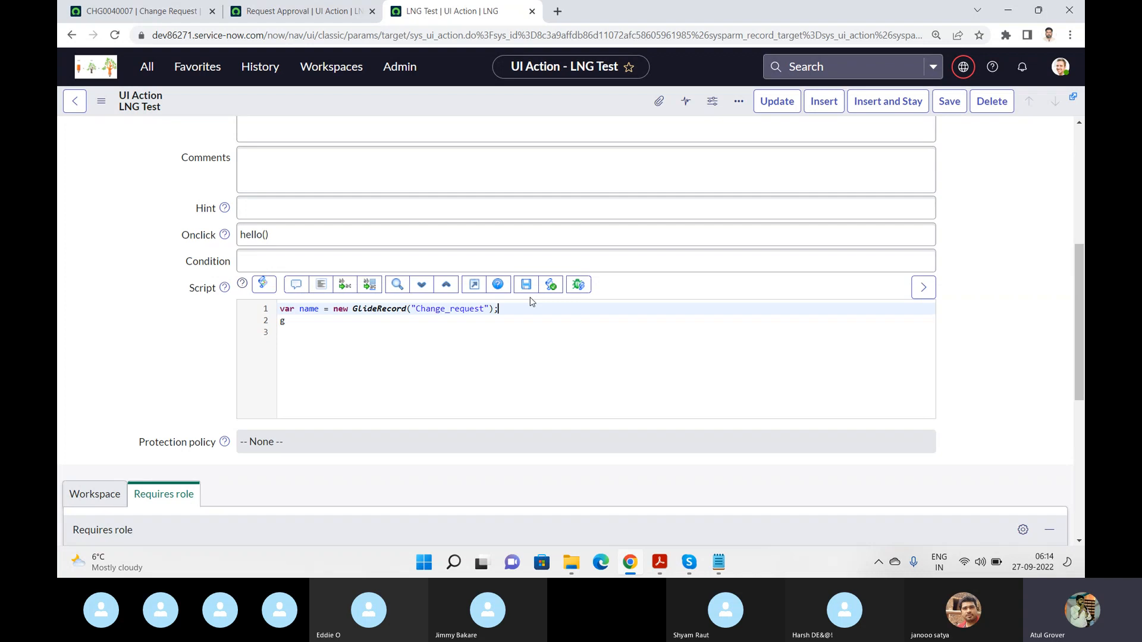
# Step: Replace the whole LNG Test script with the gs.addInfoMessage and gs.addErrorMessage lines copied from the scripting PDF in Acrobat Reader, and save the action
pyautogui.hotkey('alt', 'Tab')
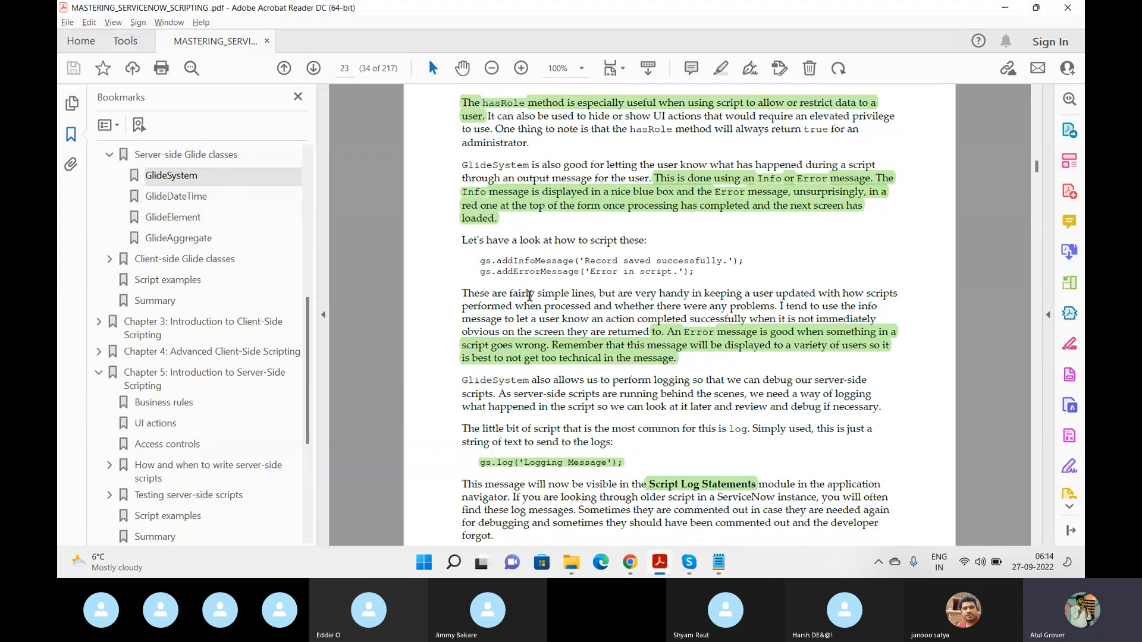
pyautogui.moveTo(480, 260); pyautogui.dragTo(683, 272)
pyautogui.hotkey('ctrl', 'c')
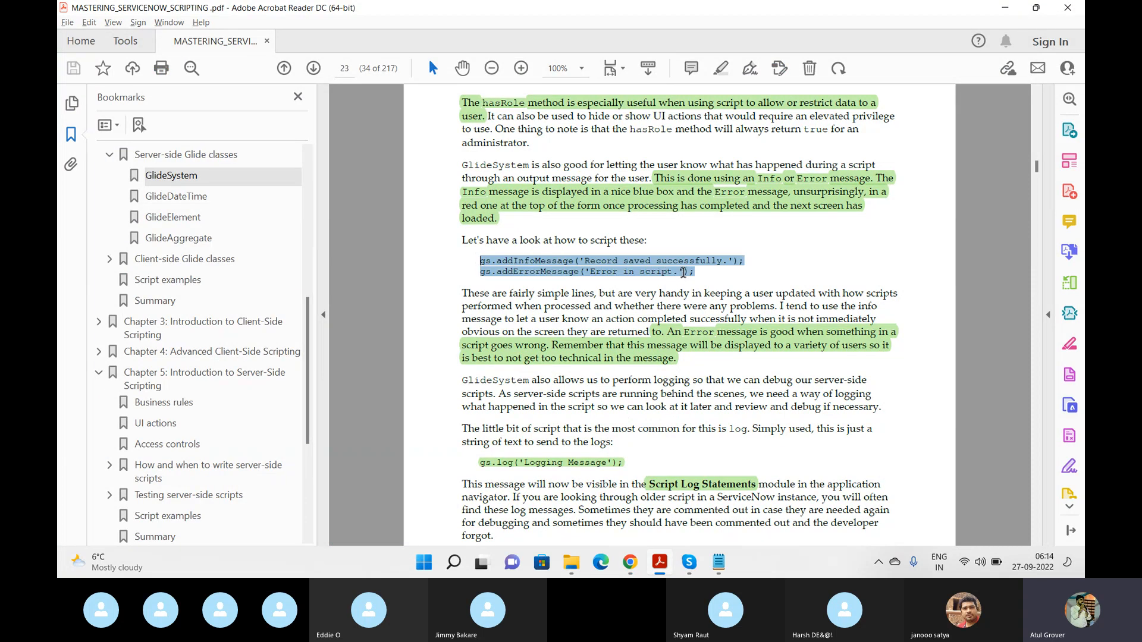
pyautogui.hotkey('alt', 'Tab')
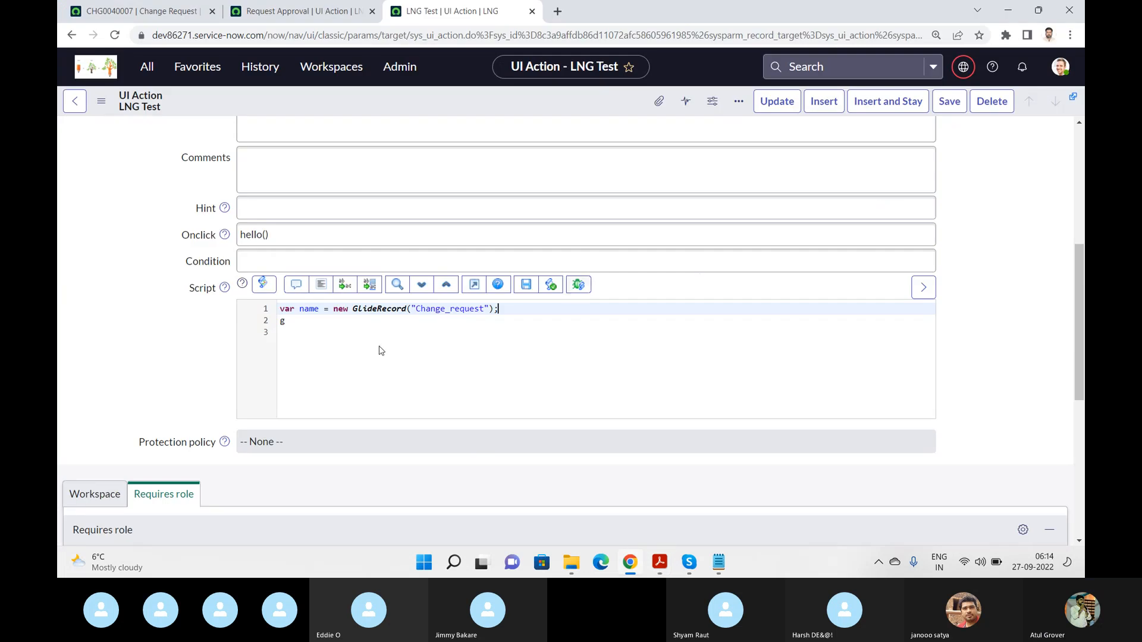
pyautogui.hotkey('ctrl', 'a')
pyautogui.hotkey('ctrl', 'v')
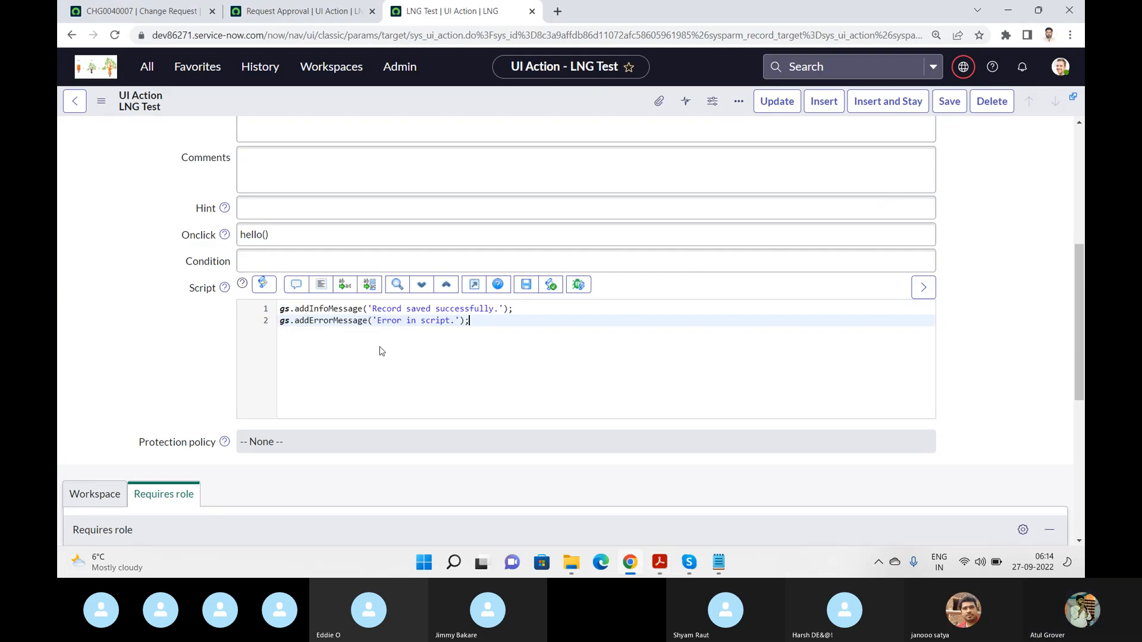
pyautogui.click(946, 106)
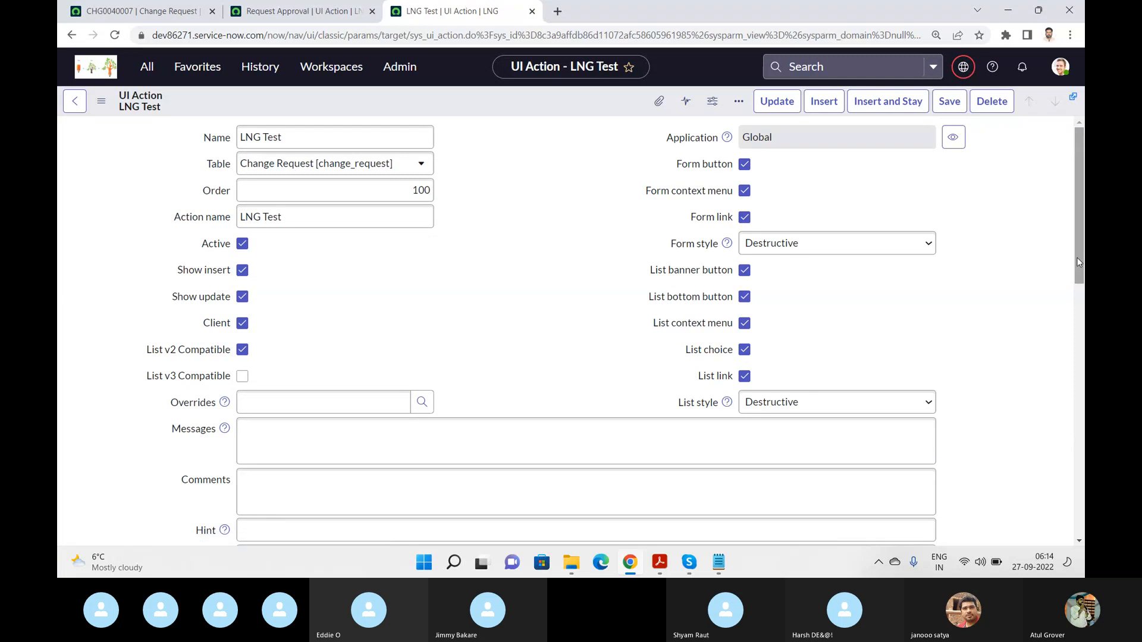
# Step: Reload change request CHG0040007 to check the LNG Test action, glance at Request Approval, and review LNG Test's Onclick value and script
pyautogui.click(143, 10)
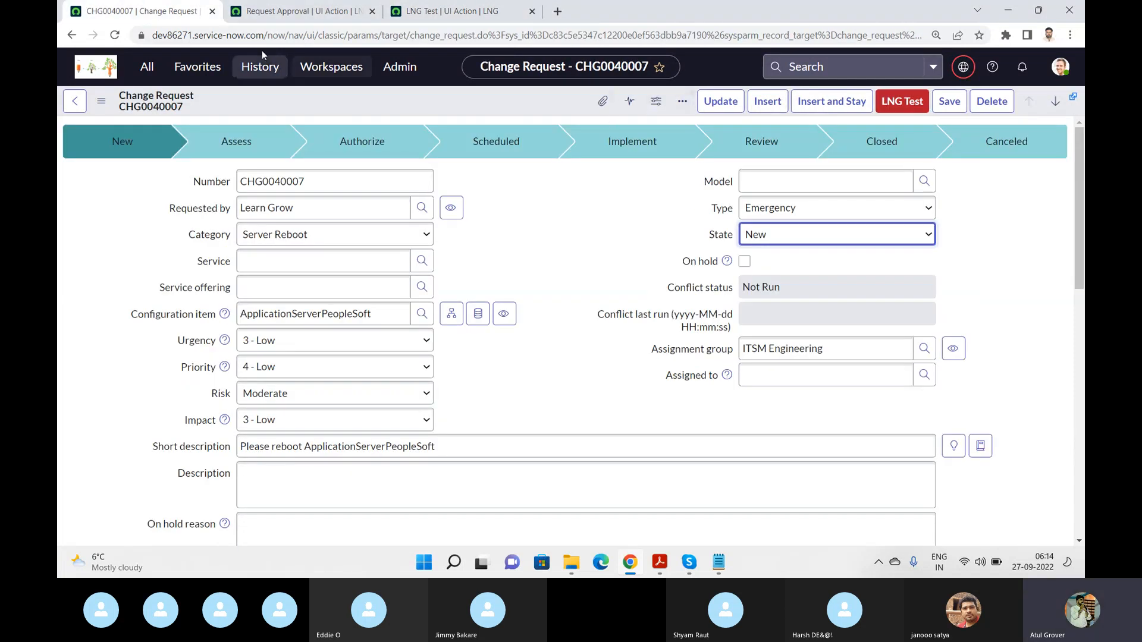
pyautogui.click(113, 36)
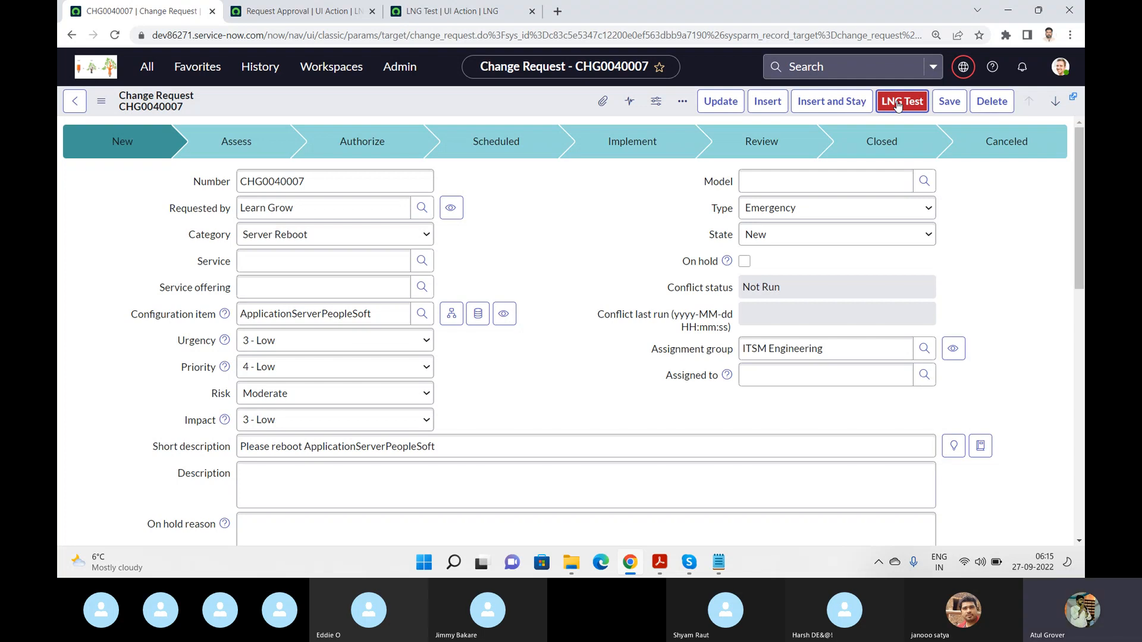
pyautogui.click(291, 11)
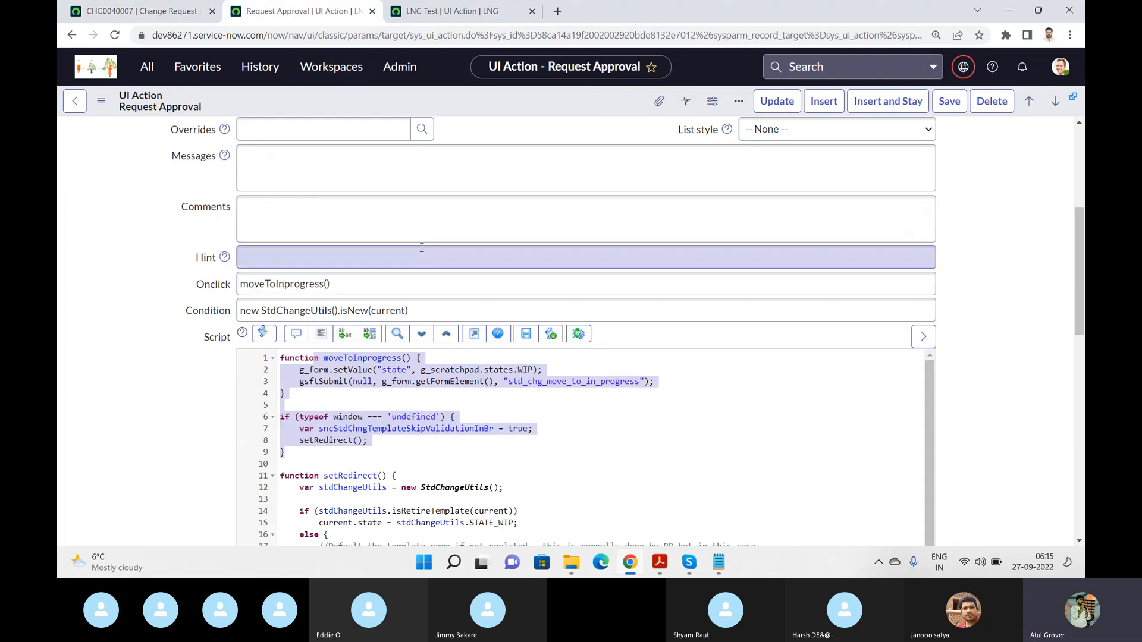
pyautogui.click(447, 12)
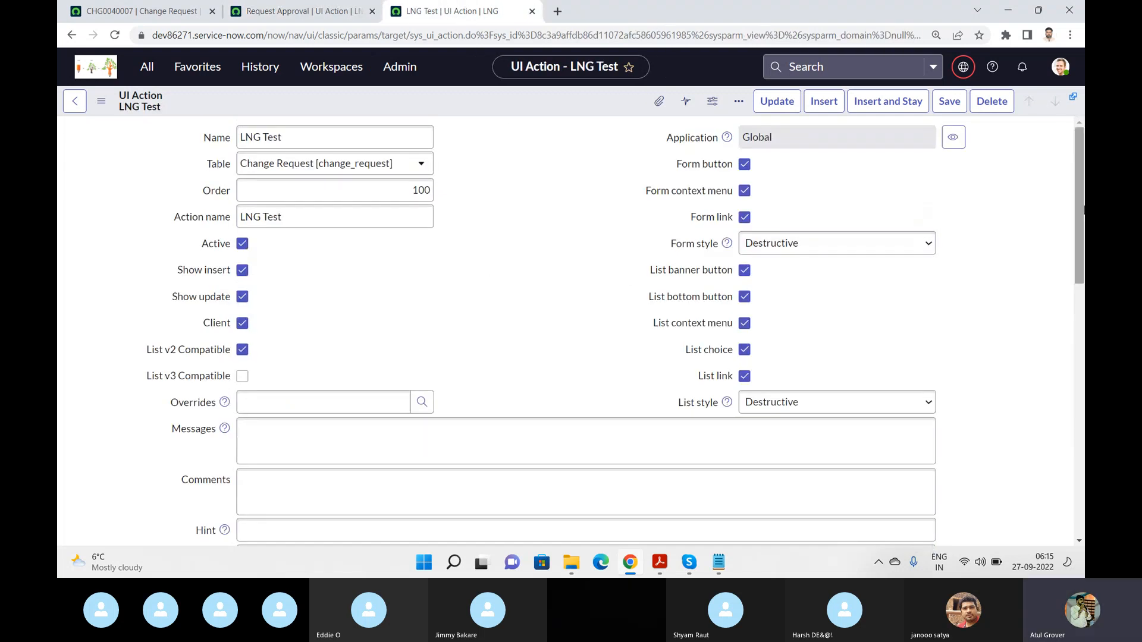
pyautogui.scroll(-2, 1083, 214)
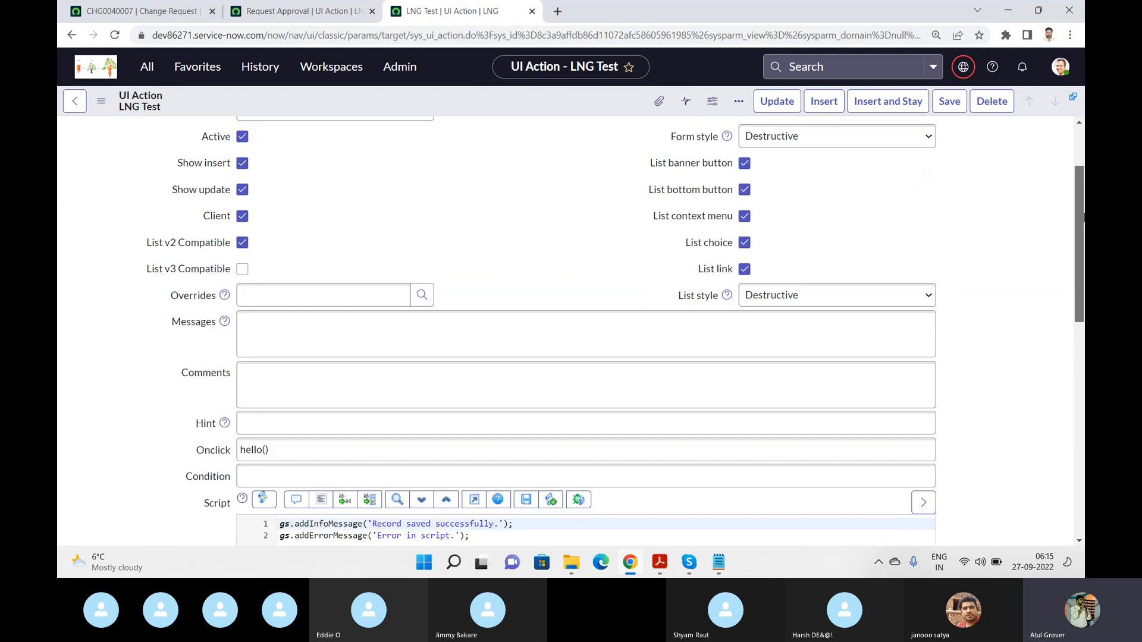
pyautogui.scroll(-2, 1083, 215)
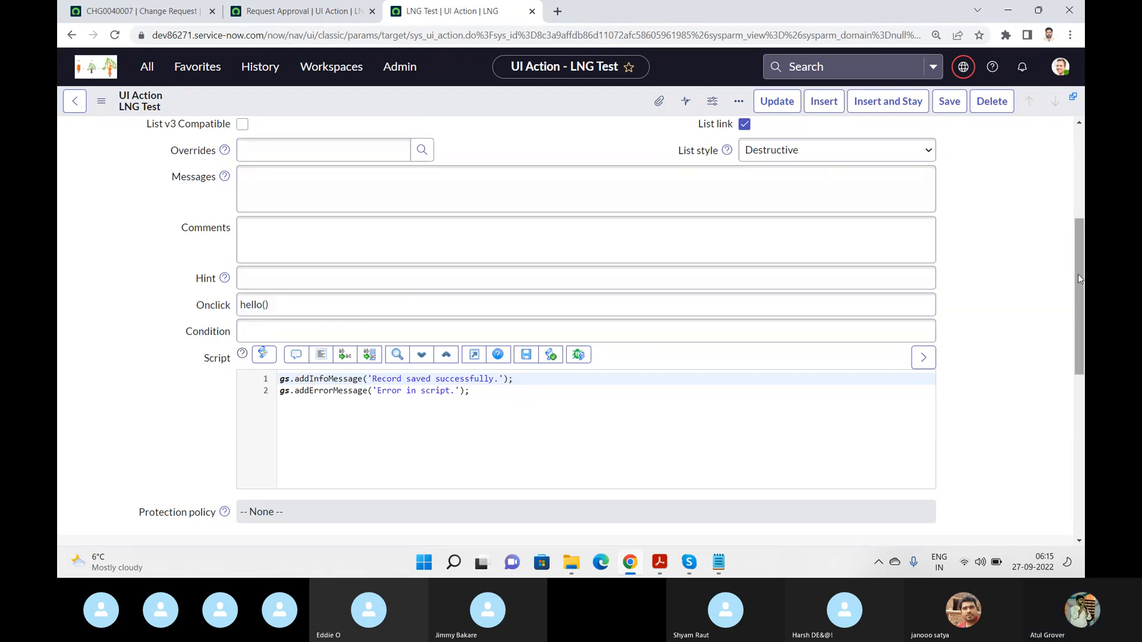
# Step: Turn off the Client option of the LNG Test action and save it
pyautogui.moveTo(1078, 274); pyautogui.dragTo(1079, 216)
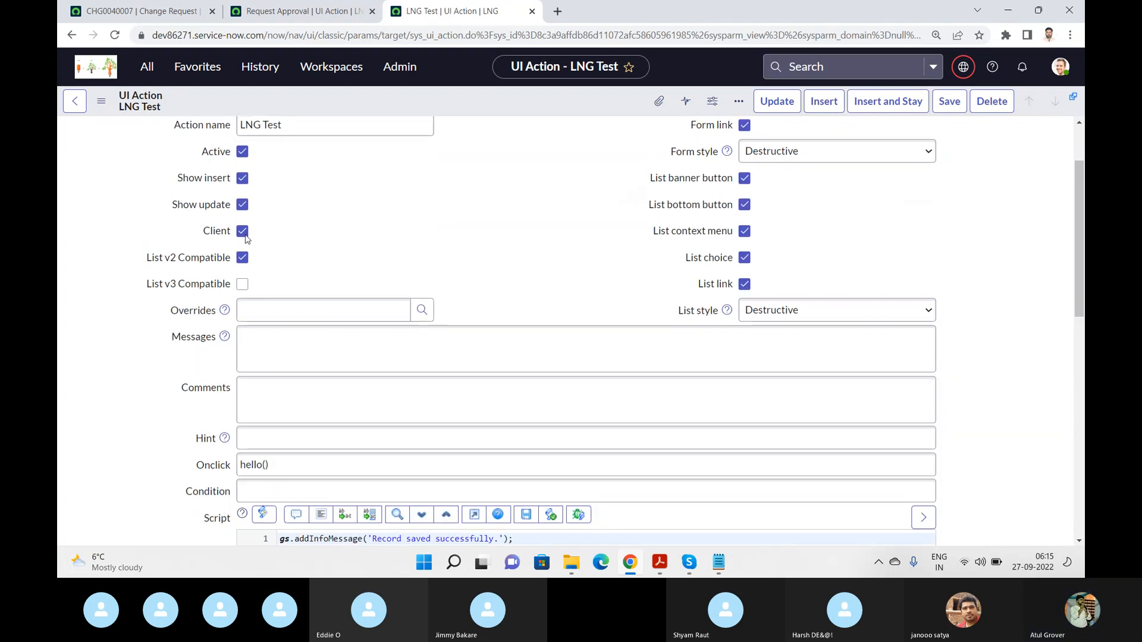
pyautogui.click(243, 232)
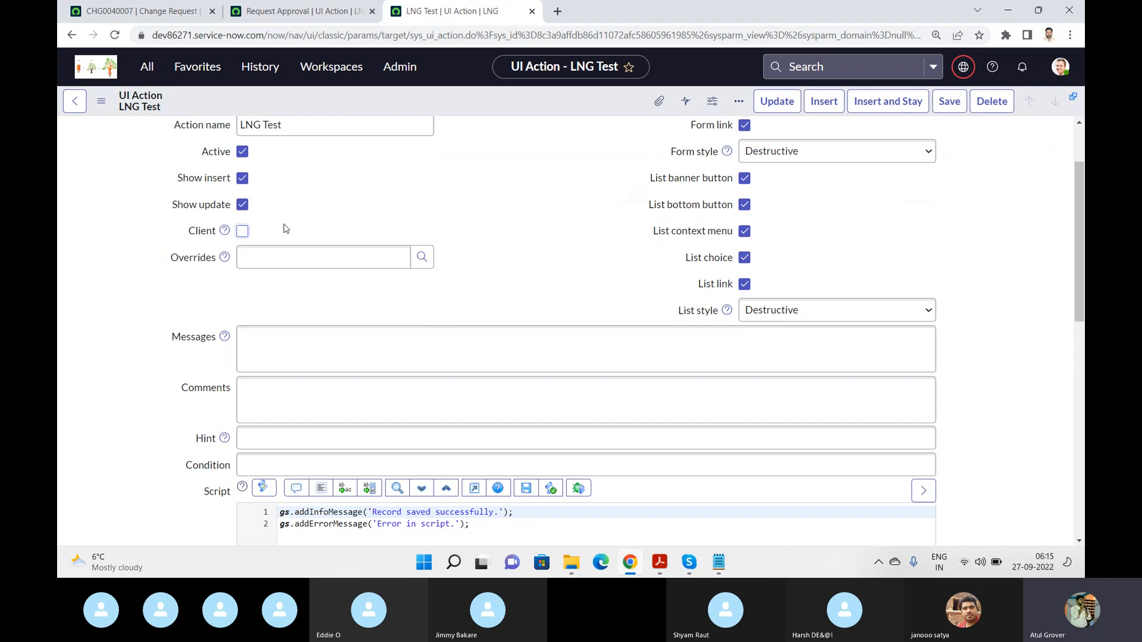
pyautogui.click(938, 112)
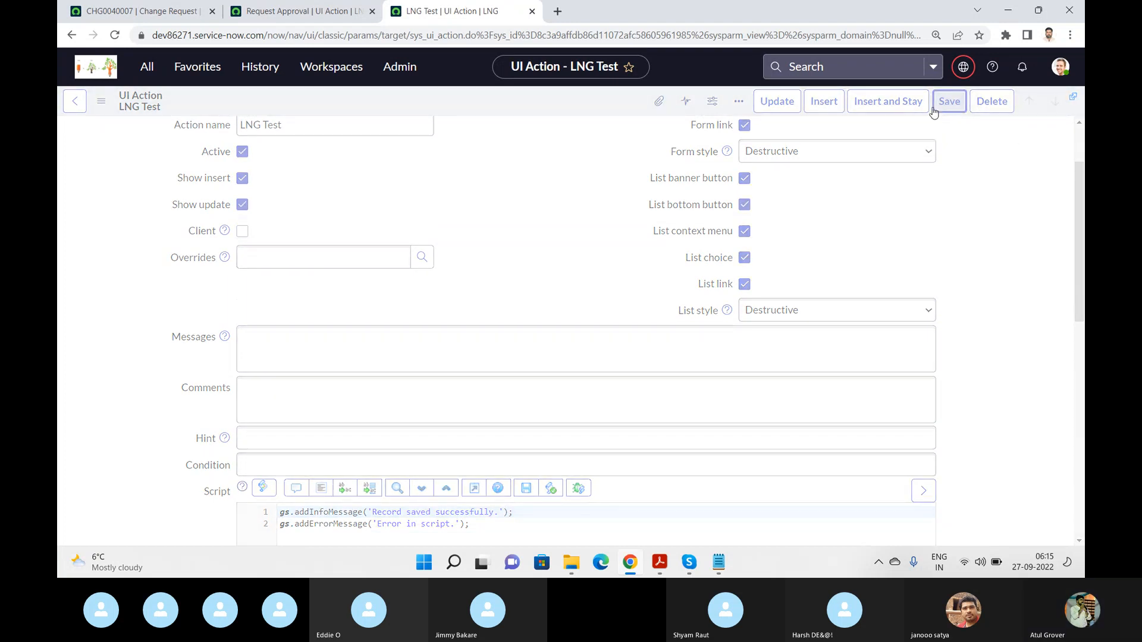
# Step: Reload change request CHG0040007 and run the LNG Test action on it
pyautogui.click(164, 11)
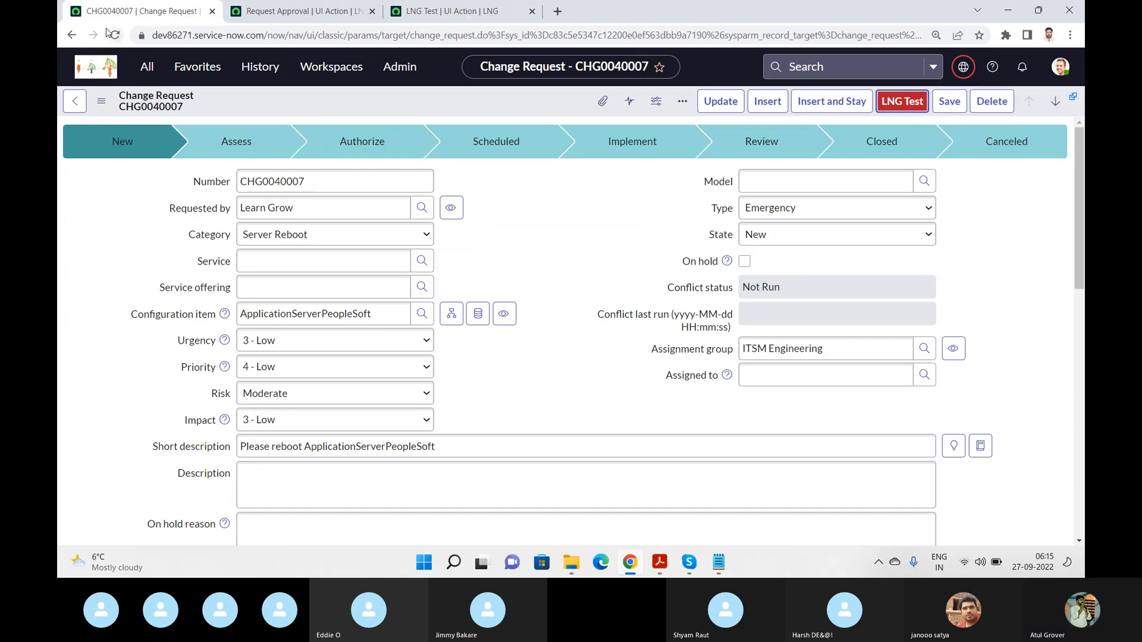
pyautogui.click(115, 35)
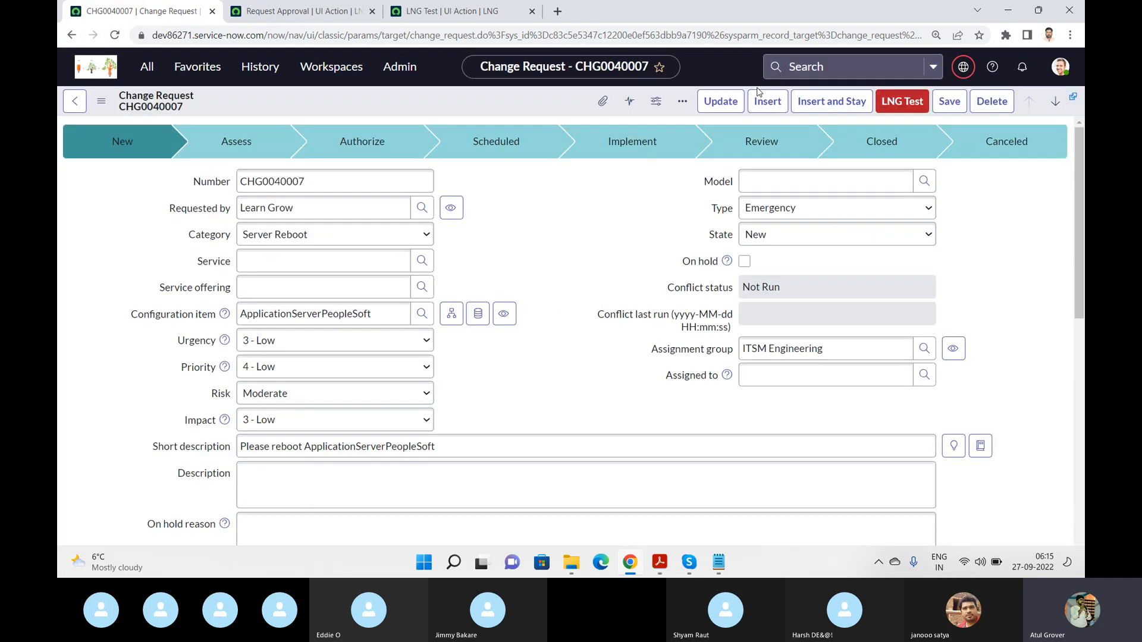
pyautogui.click(909, 109)
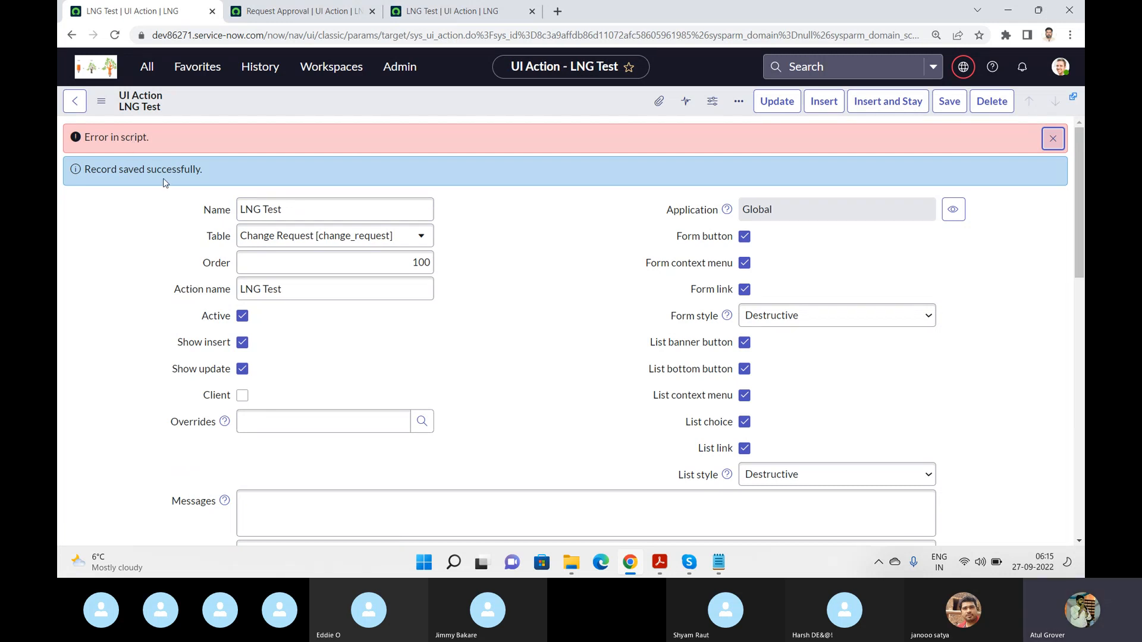
pyautogui.click(470, 9)
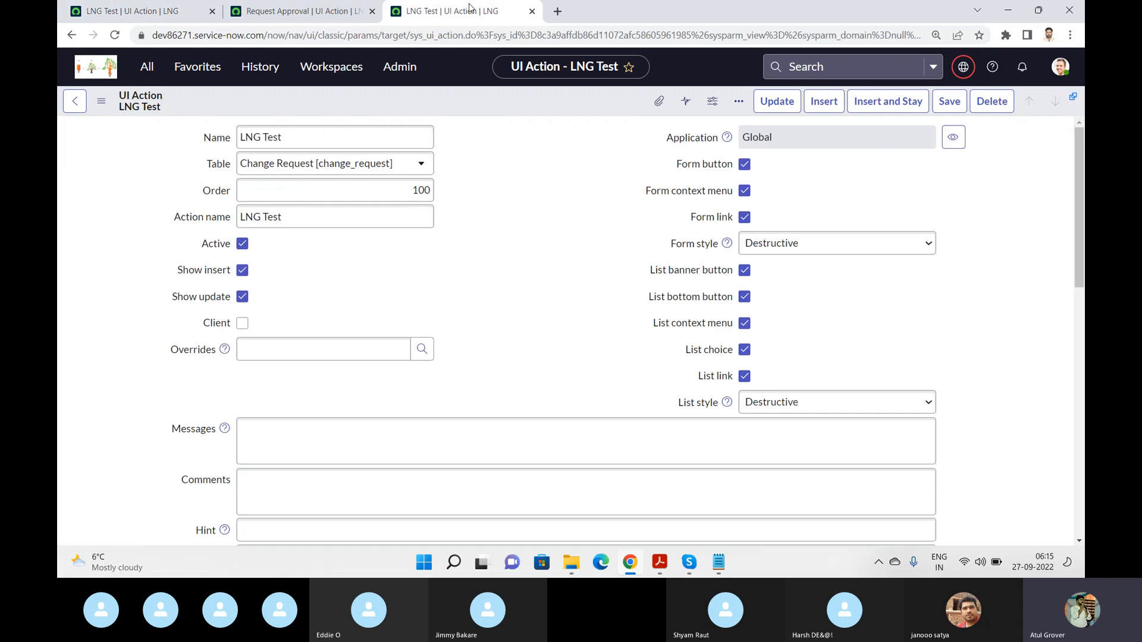
pyautogui.scroll(-6, 531, 291)
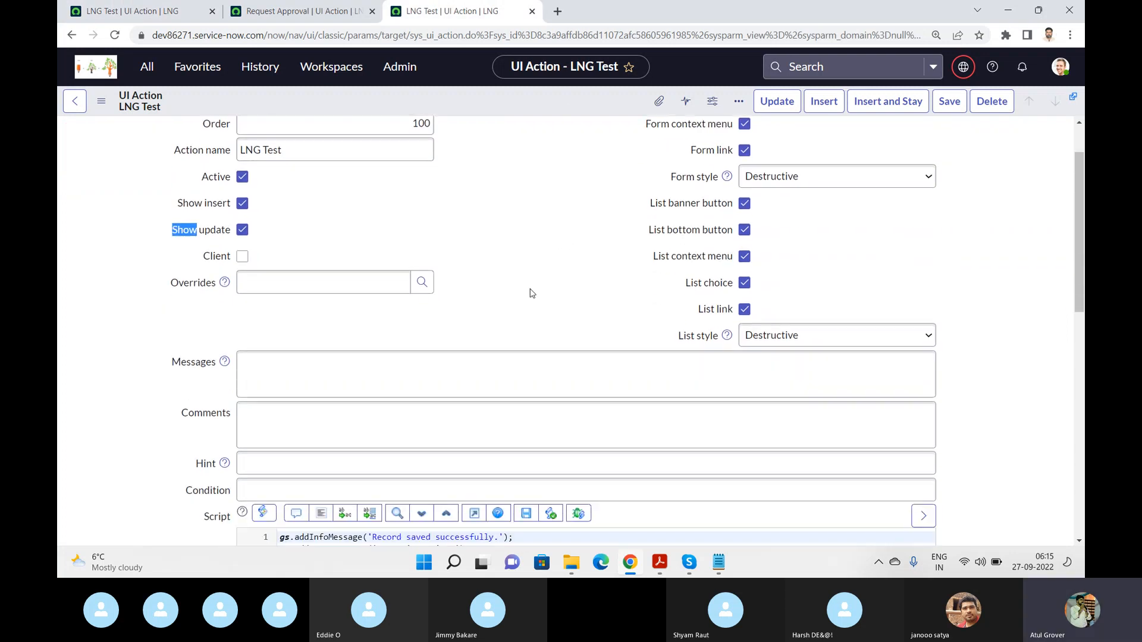
pyautogui.click(488, 269)
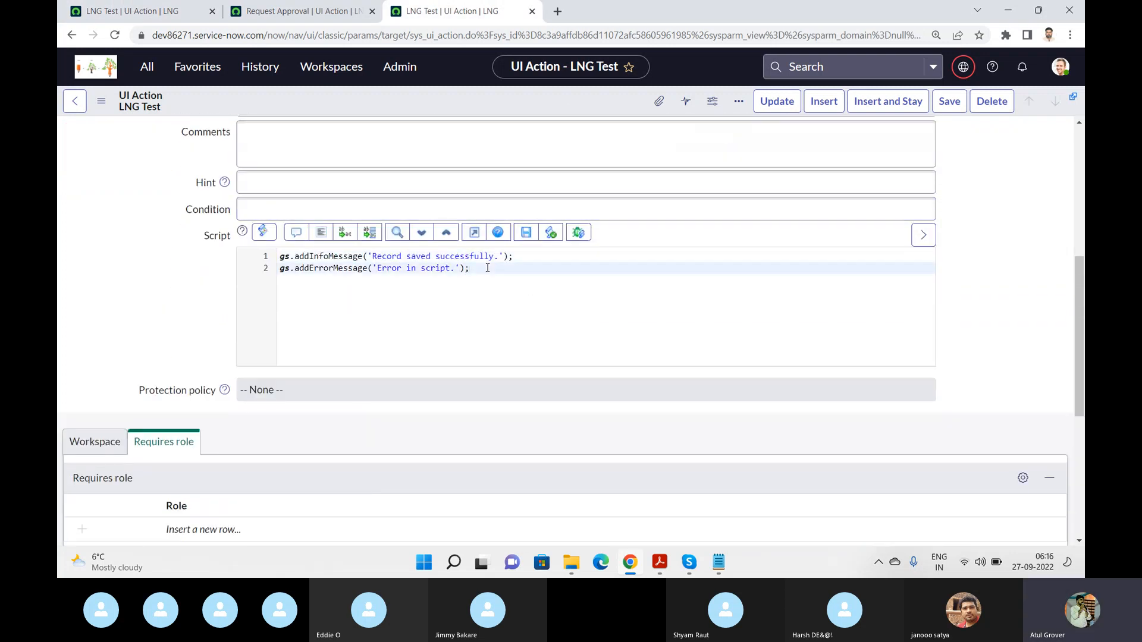
pyautogui.press('Return')
pyautogui.write('g')
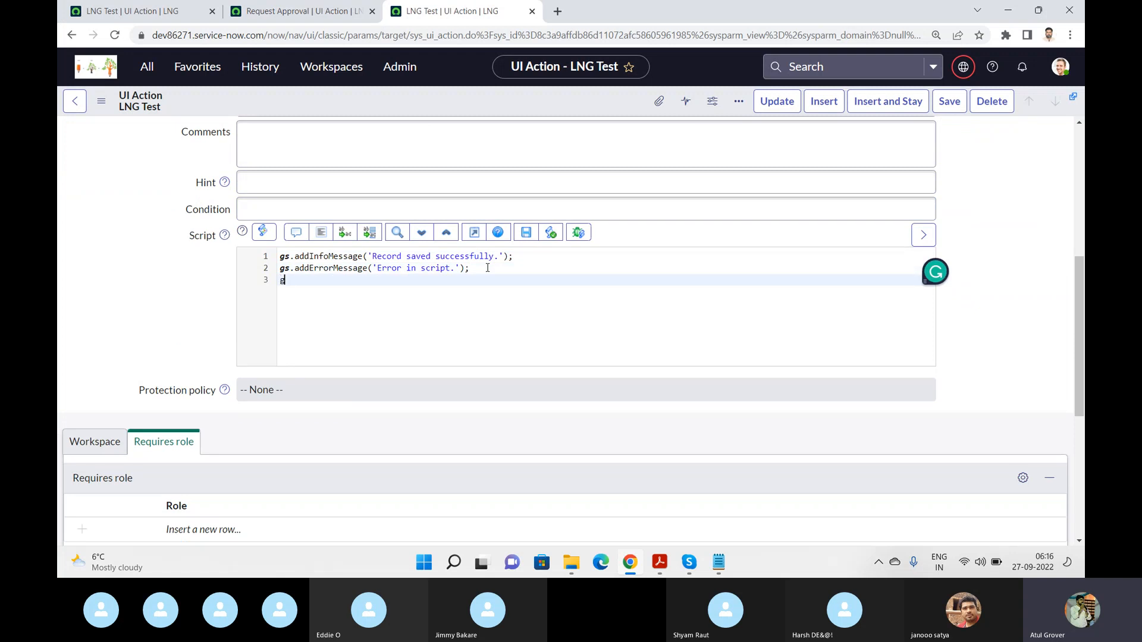
pyautogui.write('s.')
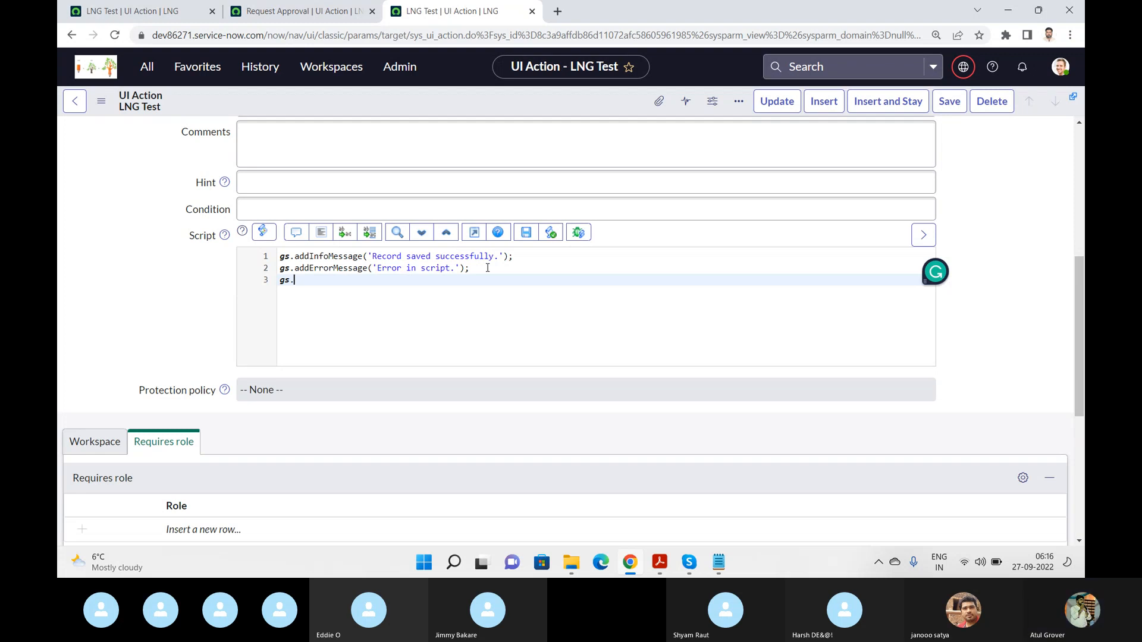
pyautogui.press('BackSpace')
pyautogui.press('BackSpace')
pyautogui.press('BackSpace')
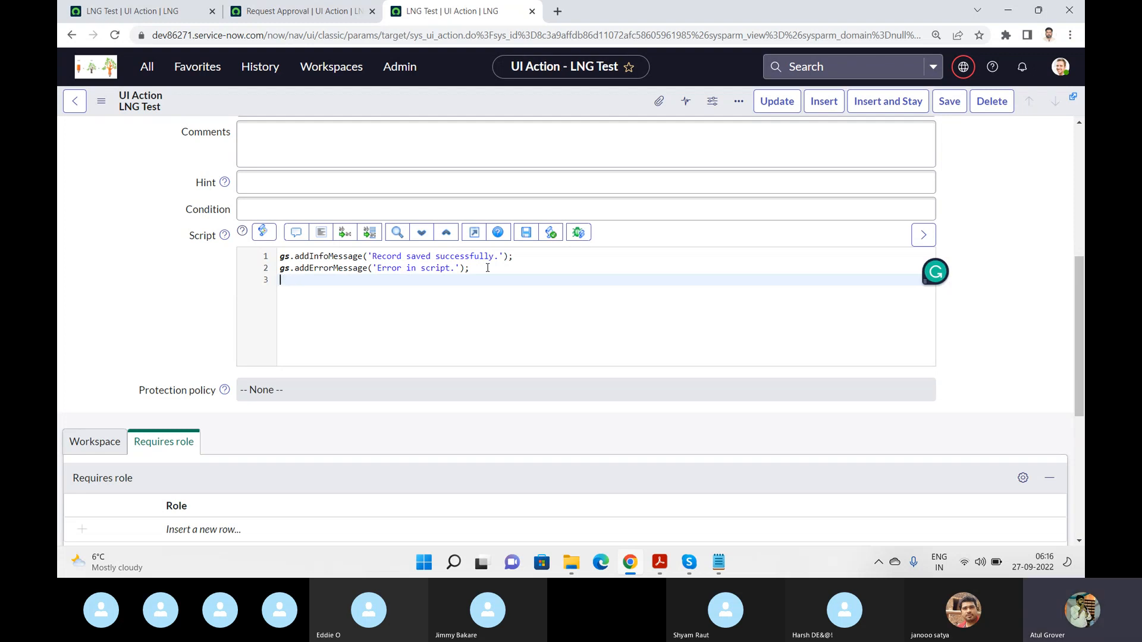
# Step: Switch to the Skype group call window
pyautogui.click(689, 563)
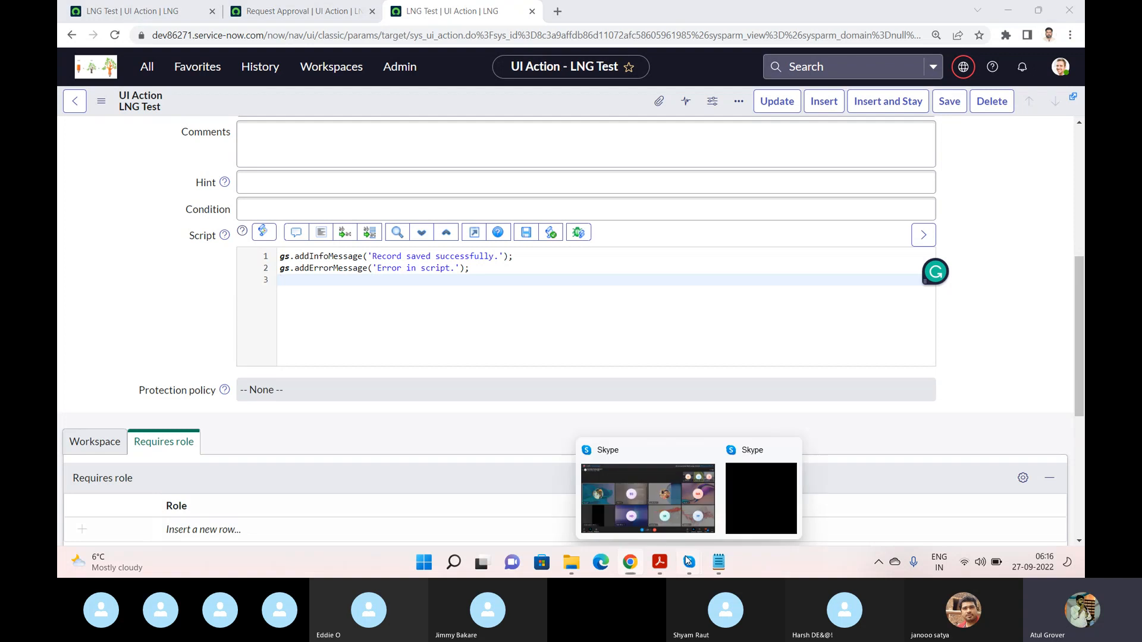
pyautogui.click(638, 514)
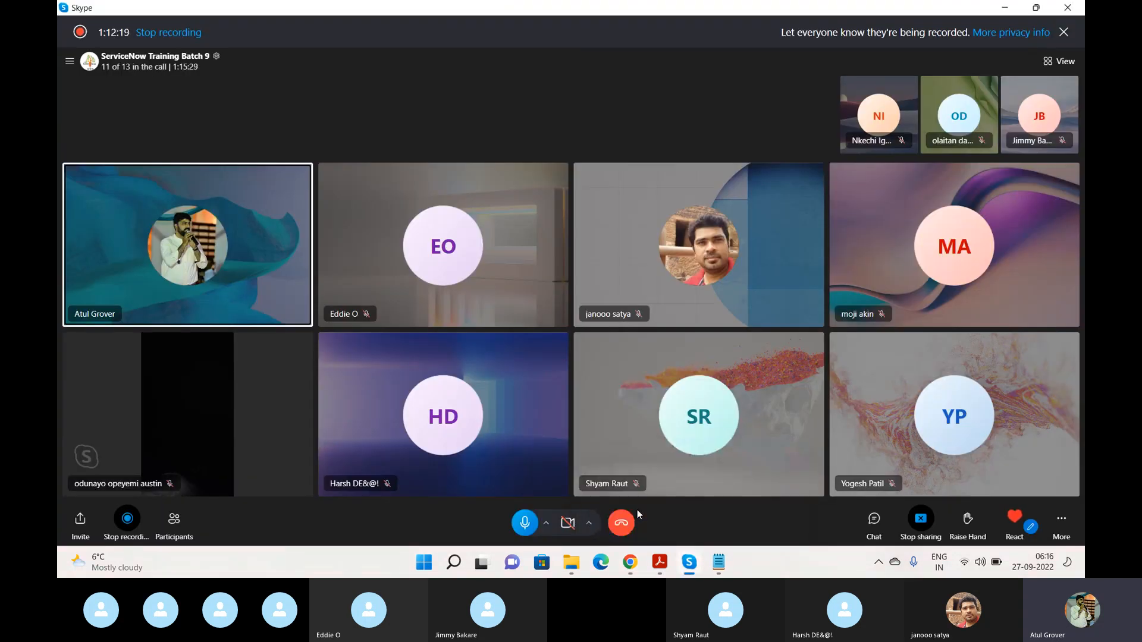